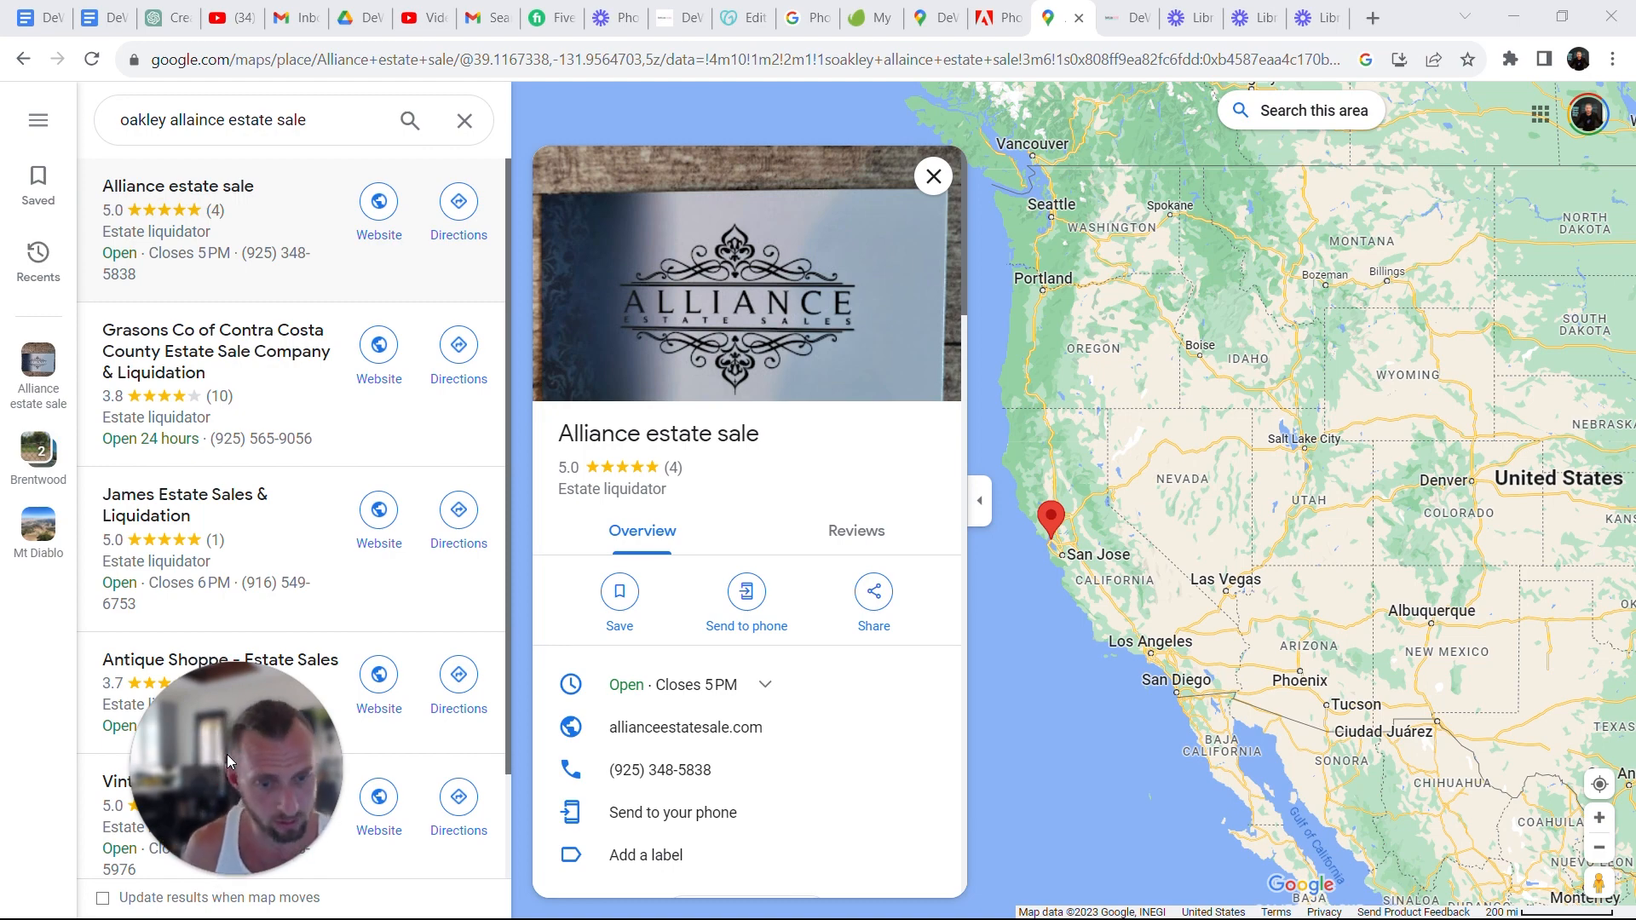
- Switch to Photoshop, unlock the Background layer of Untitled-1 and paste the copied map screenshot as a new layer
{"action": "key", "text": "super"}
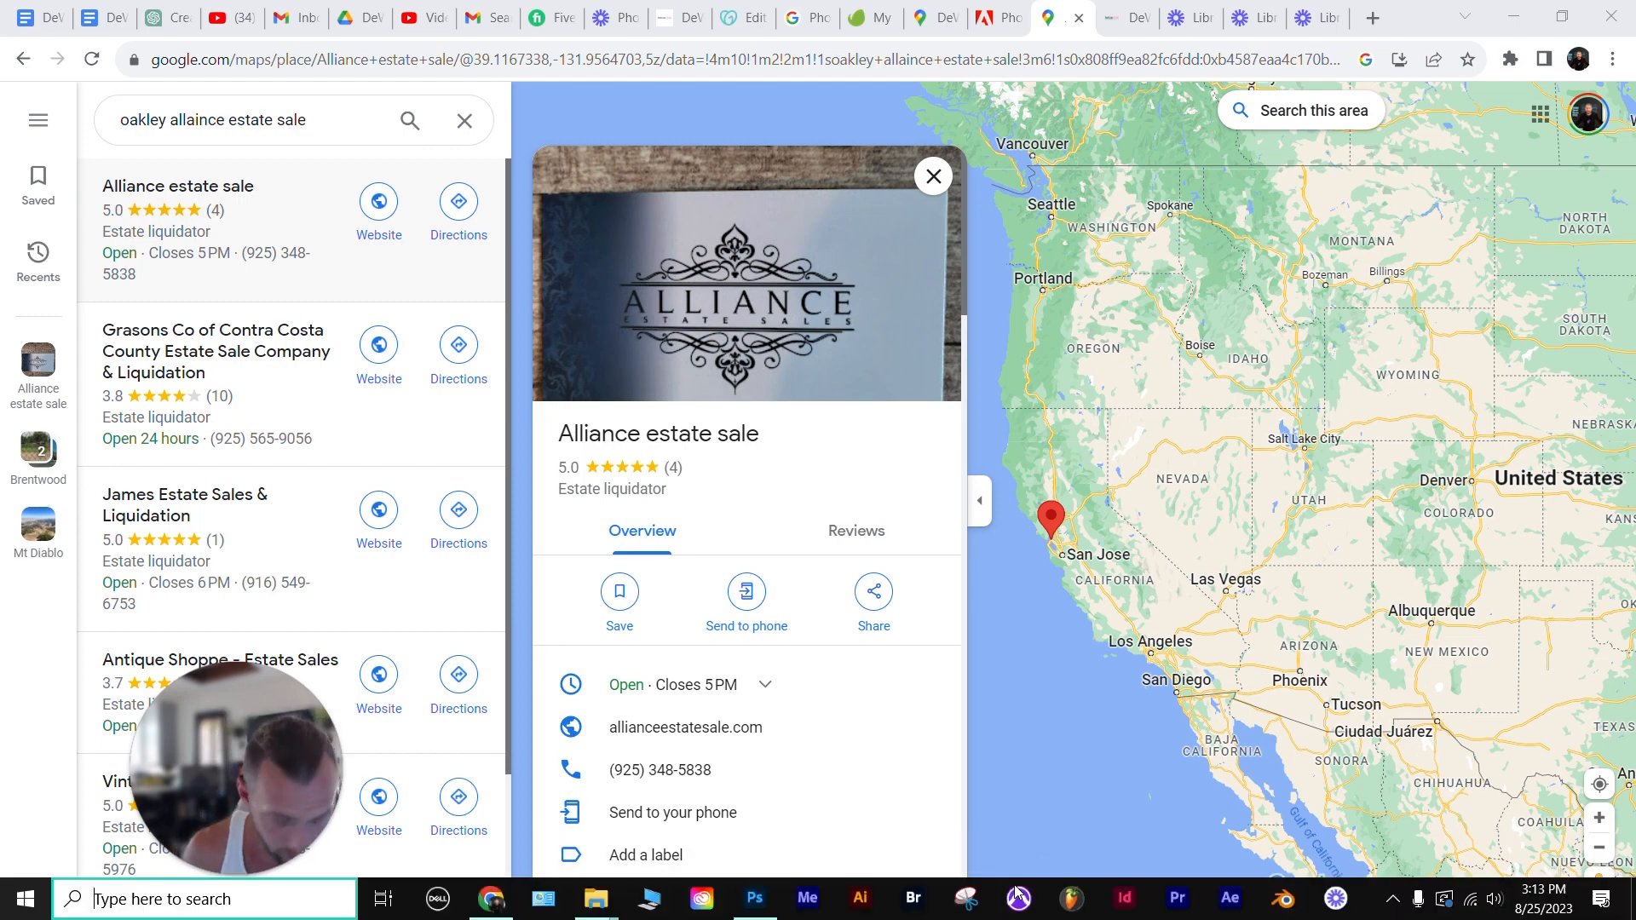
{"action": "left_click", "coordinate": [755, 896]}
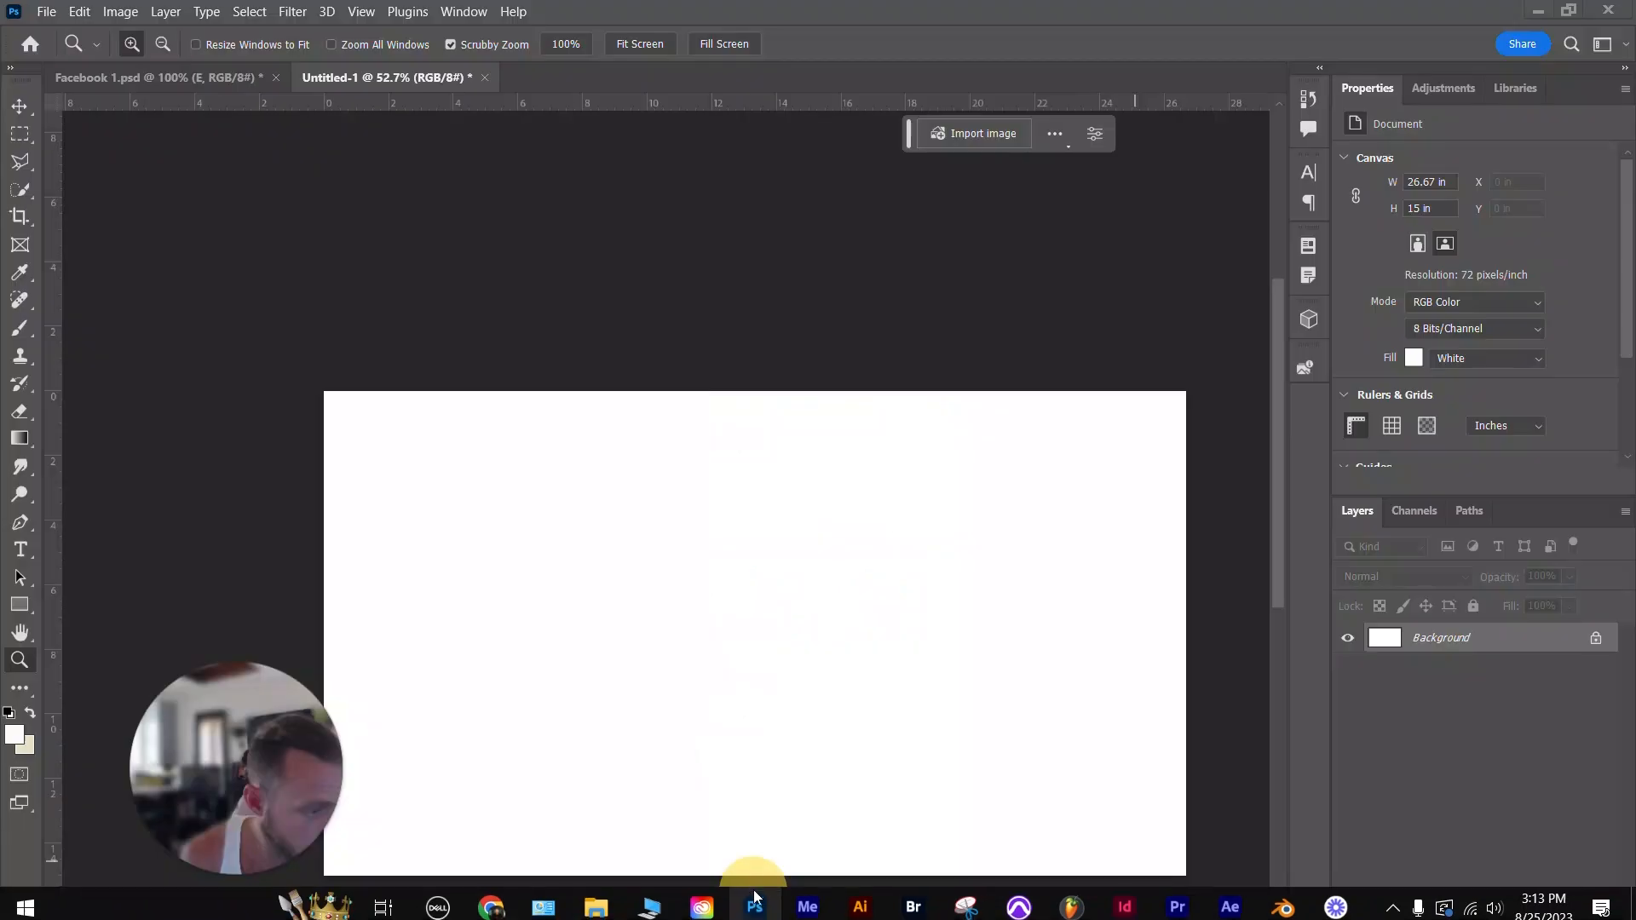
{"action": "left_click", "coordinate": [1595, 638]}
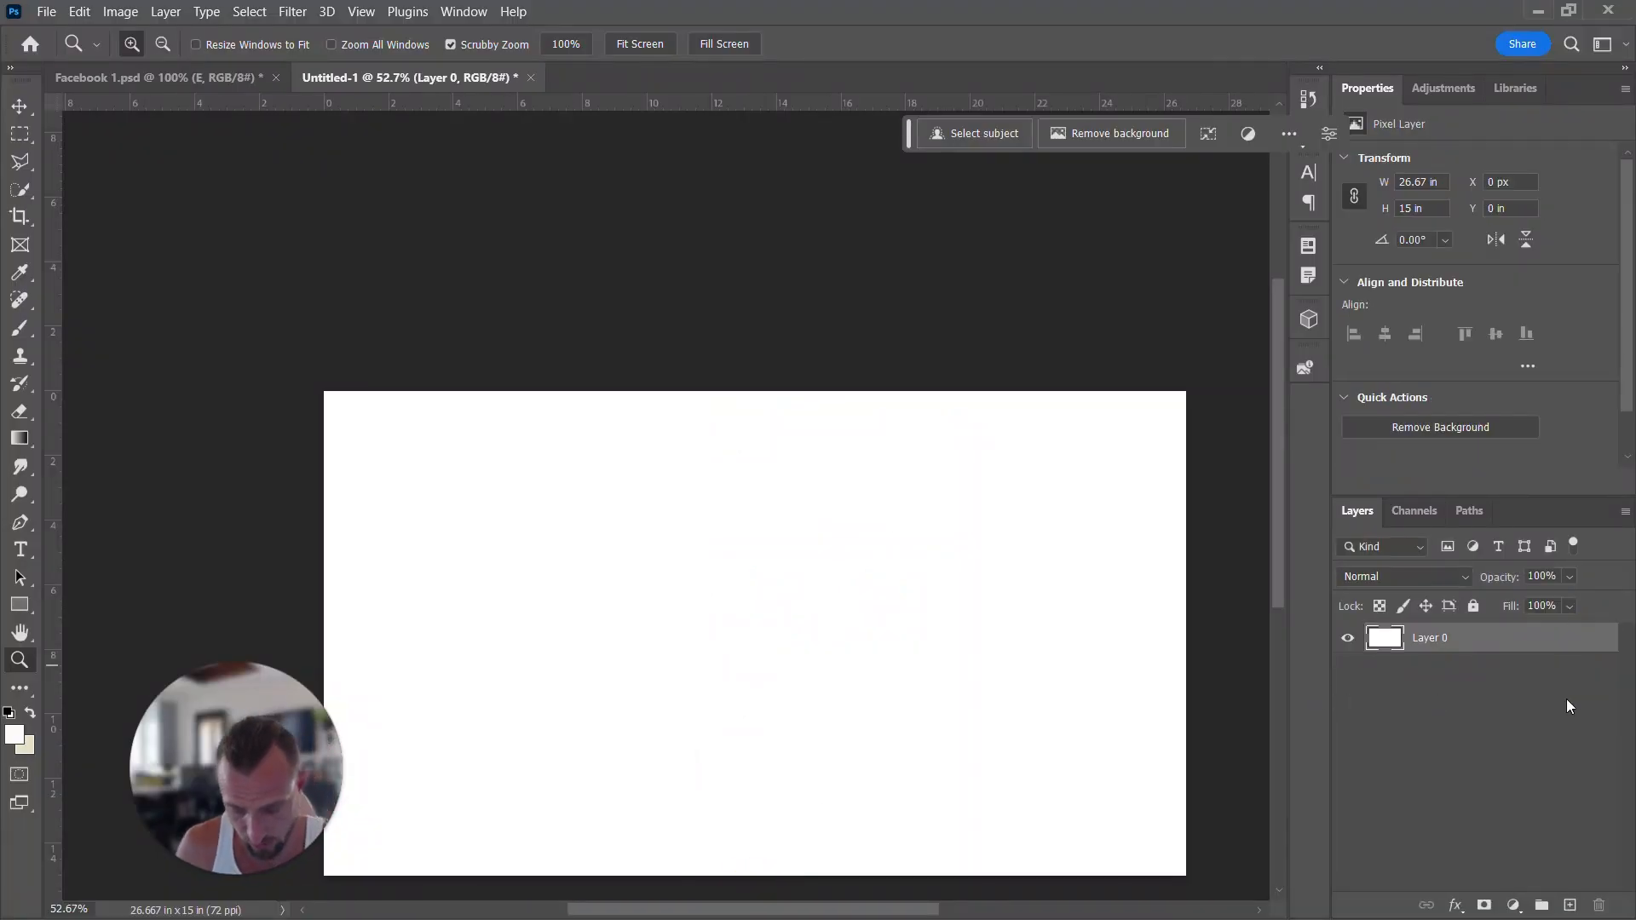
{"action": "key", "text": "ctrl+v"}
{"action": "key", "text": "v"}
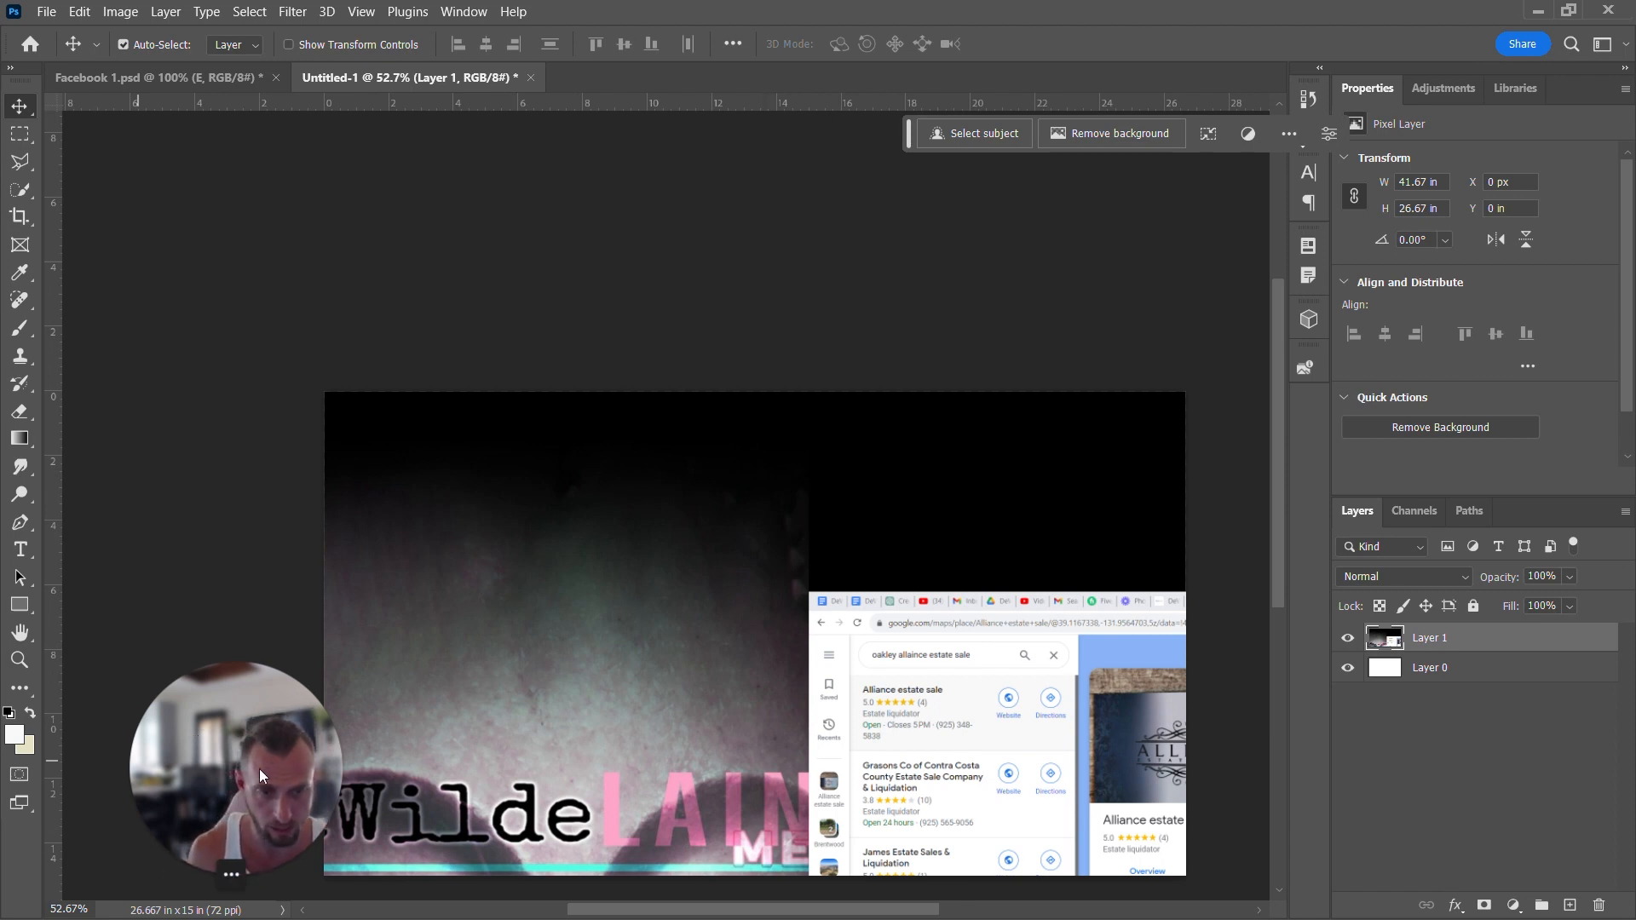
- Move the pasted screenshot so its Google Maps browser area covers the canvas
{"action": "left_click_drag", "start_coordinate": [253, 770], "coordinate": [1497, 776]}
{"action": "left_click", "coordinate": [712, 529]}
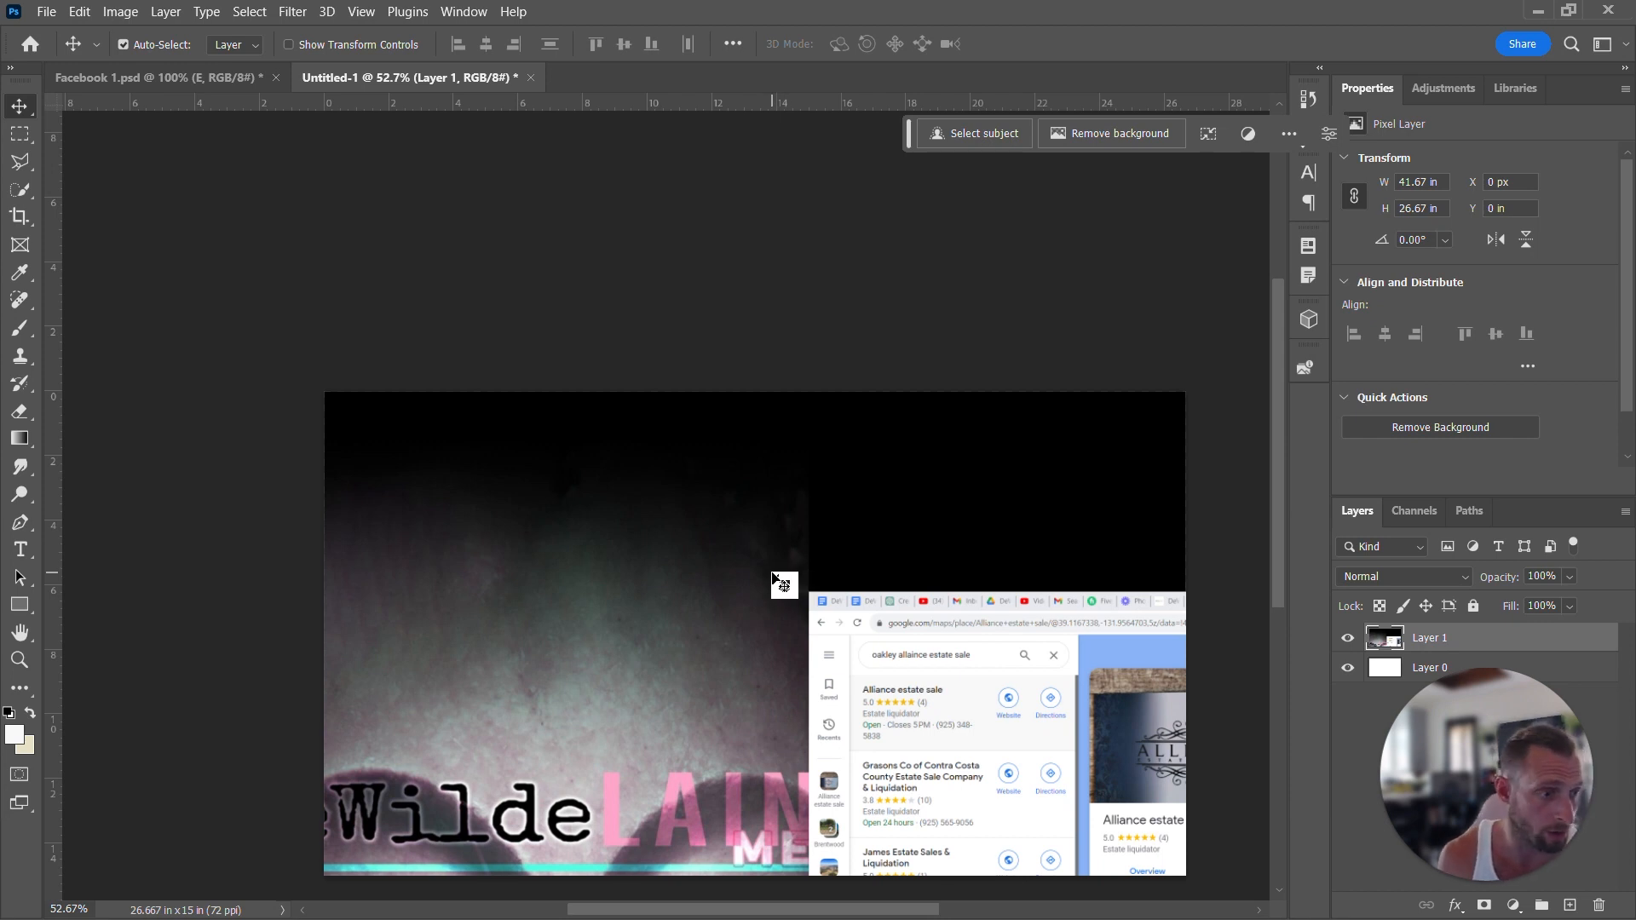
{"action": "left_click_drag", "start_coordinate": [774, 578], "coordinate": [285, 354]}
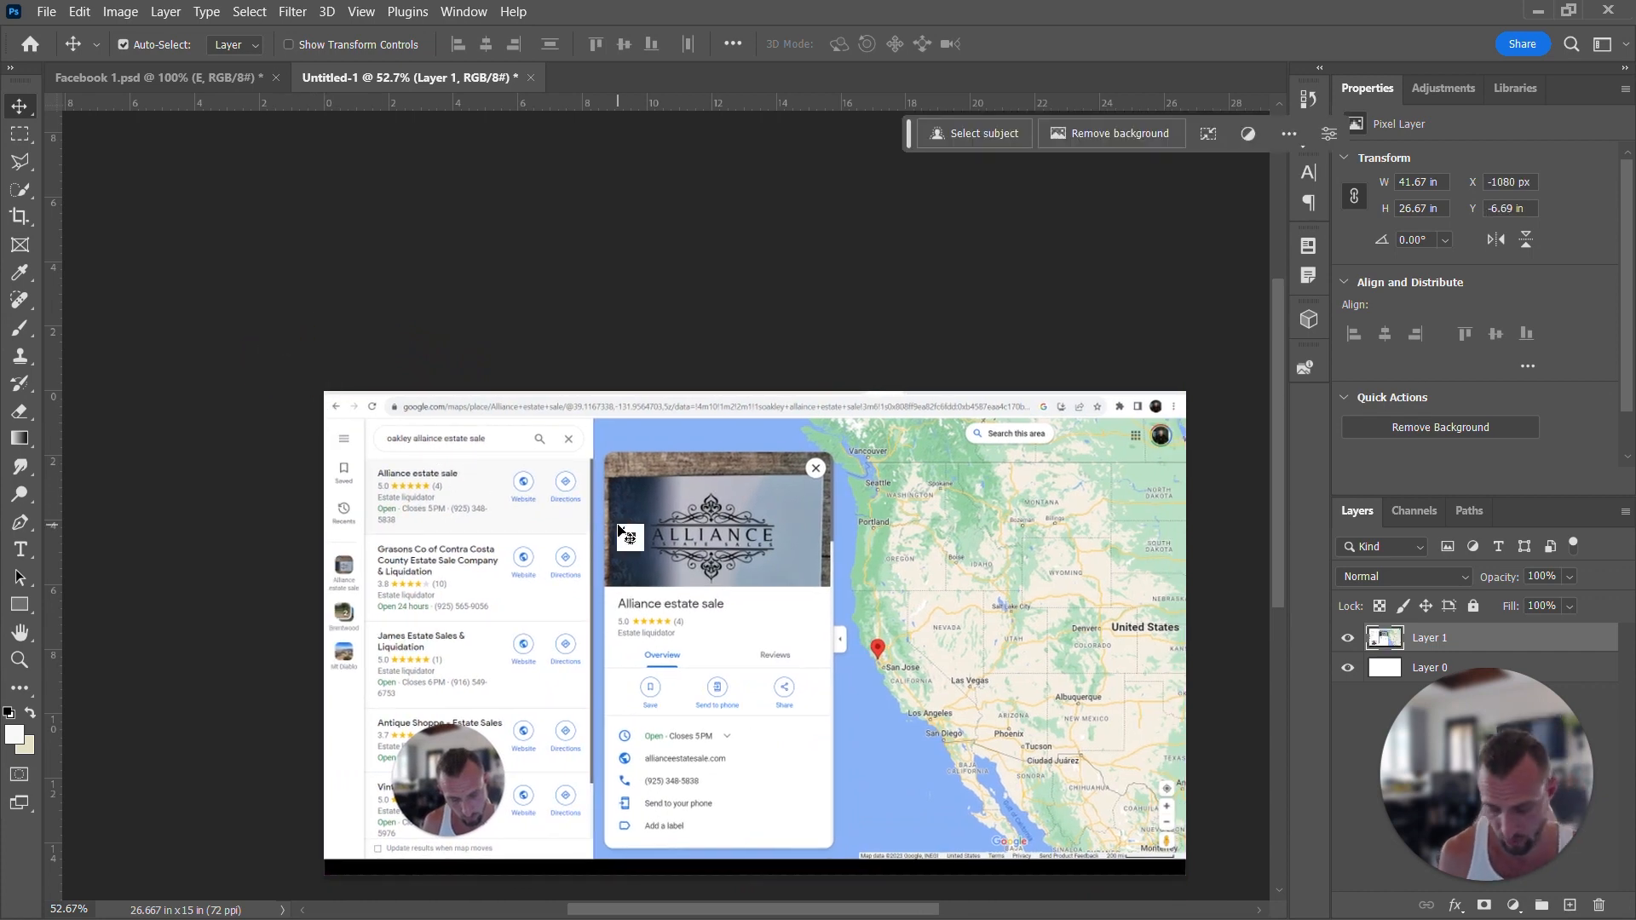
- Free-transform the screenshot layer and scale it up proportionally to 116%
{"action": "key", "text": "ctrl"}
{"action": "key", "text": "ctrl+t"}
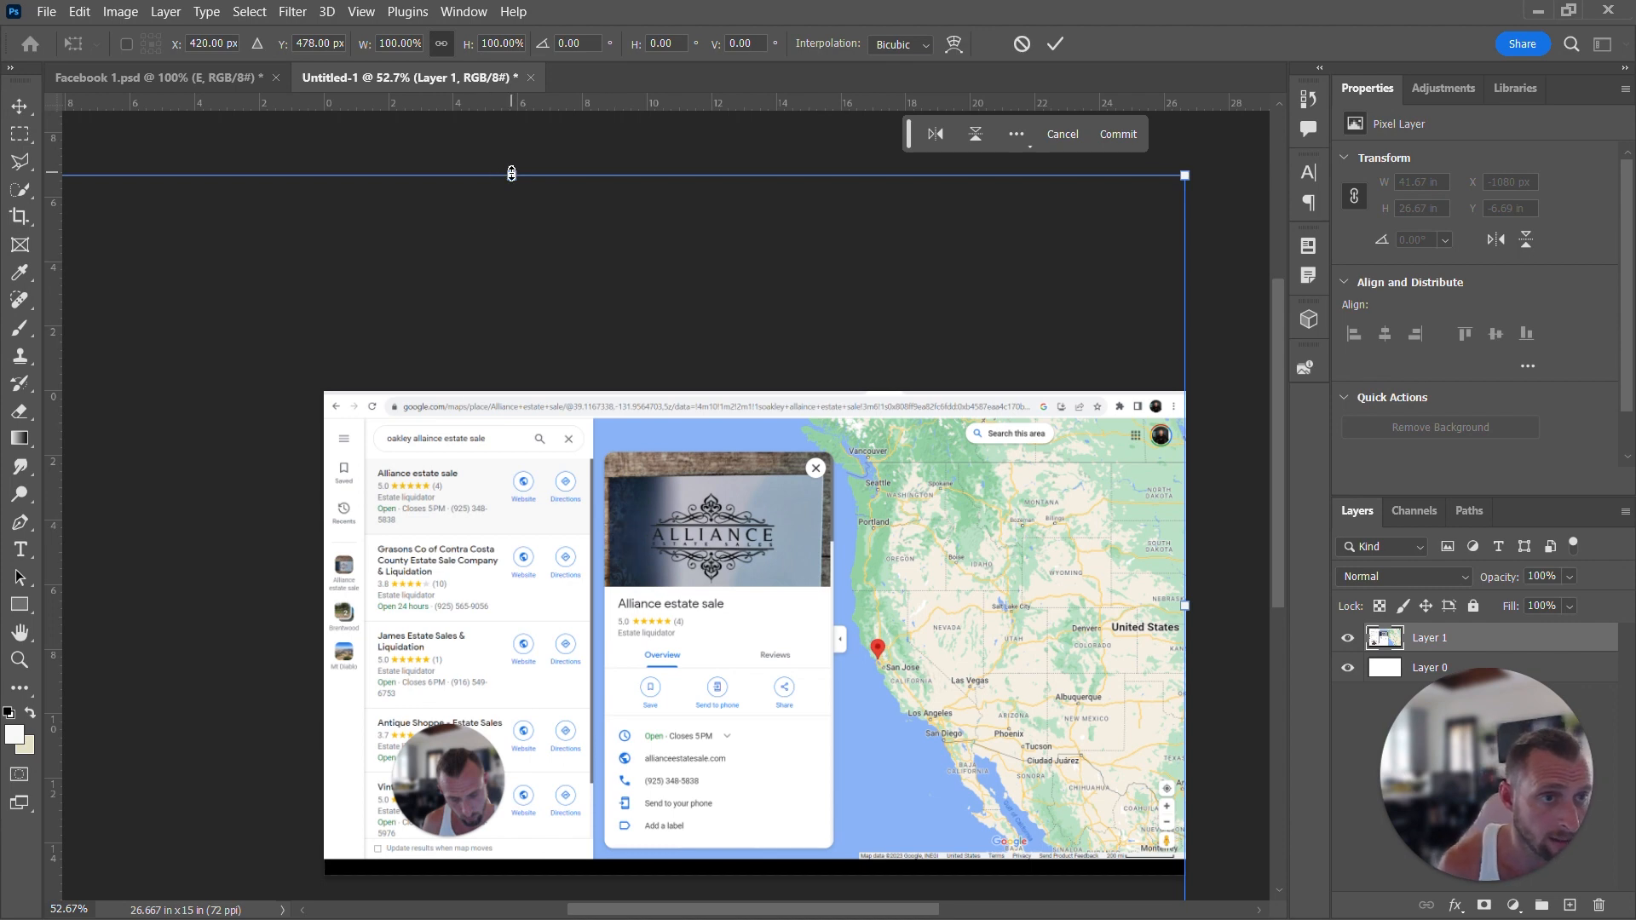
{"action": "left_click_drag", "start_coordinate": [512, 172], "coordinate": [511, 172]}
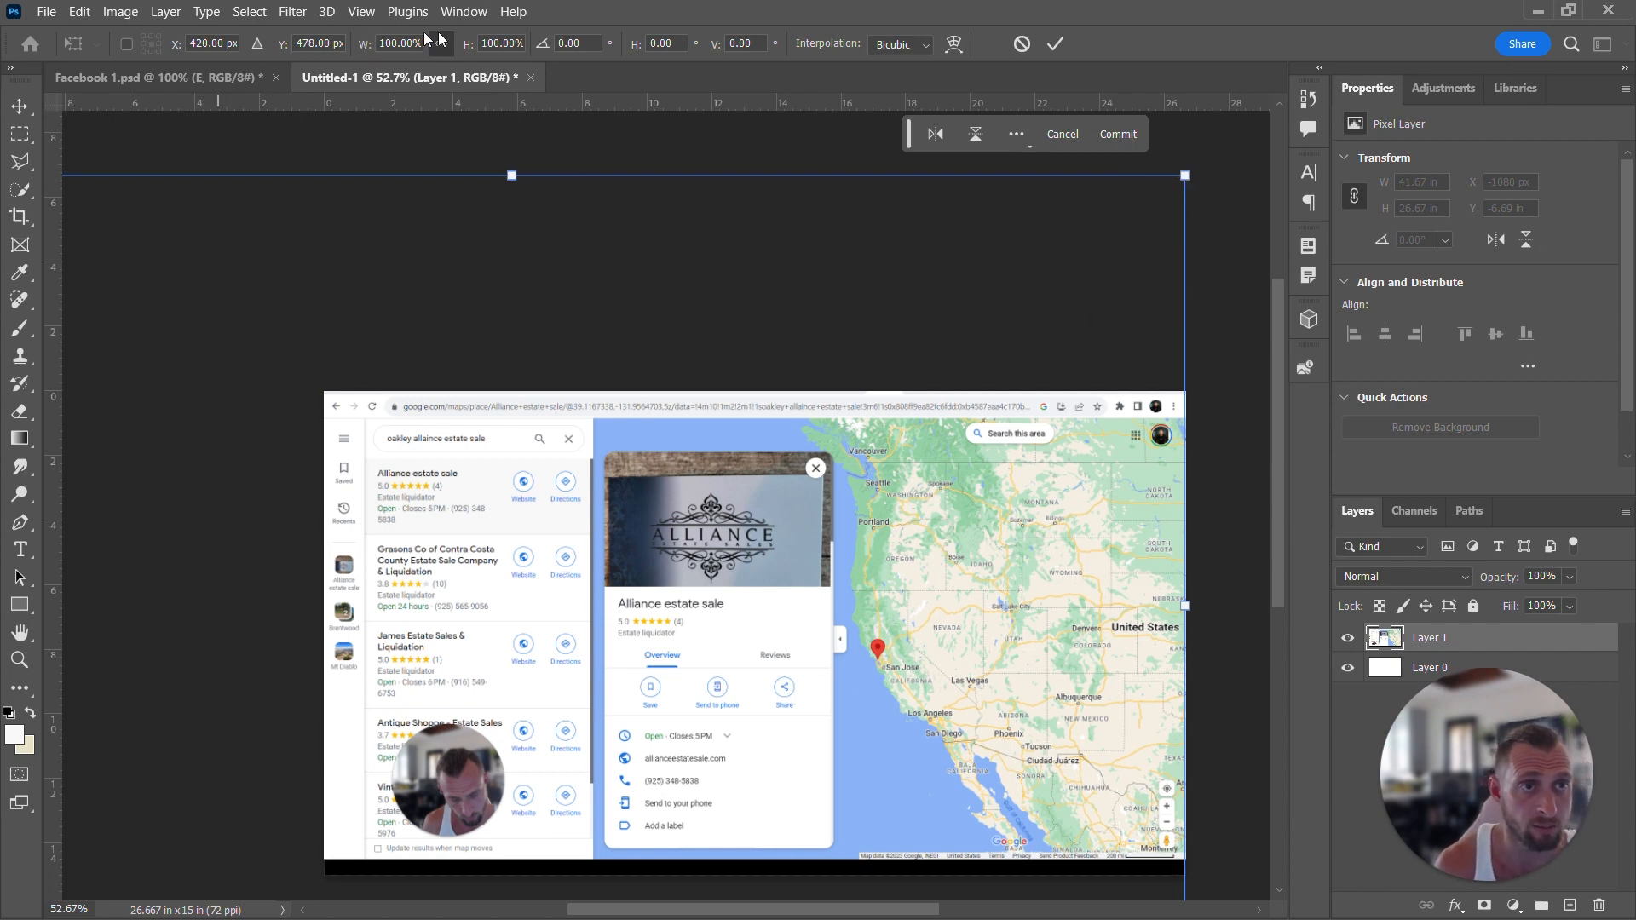
{"action": "left_click", "coordinate": [365, 48]}
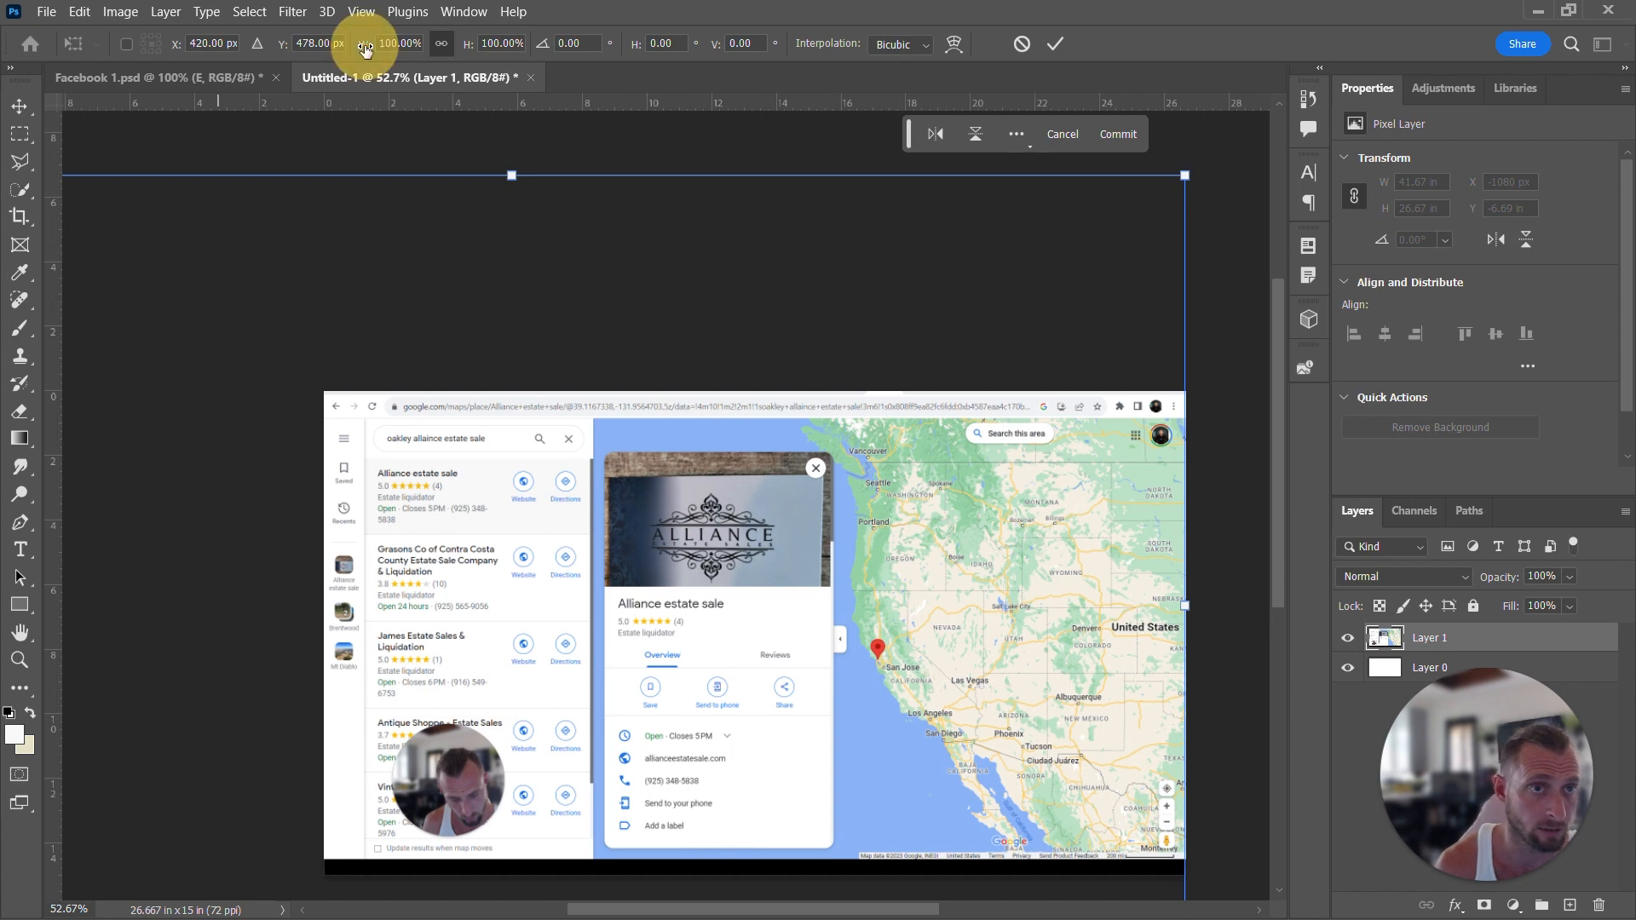
{"action": "left_click_drag", "start_coordinate": [365, 48], "coordinate": [382, 32]}
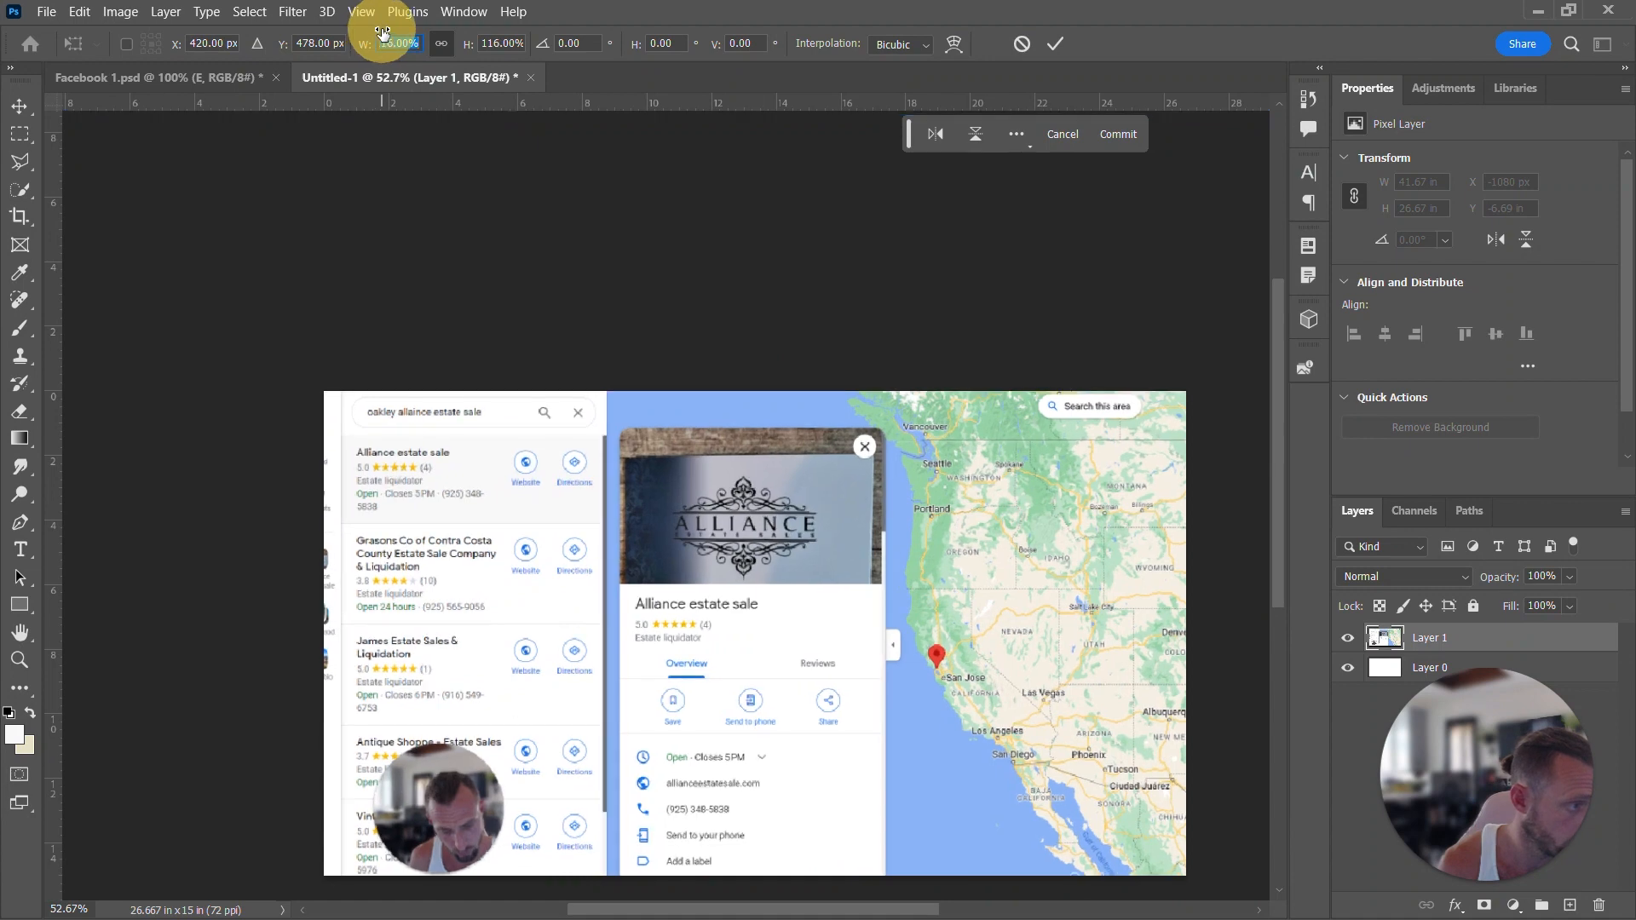
- Nudge the enlarged screenshot to about X 488 px, Y 482 px, lining up the Maps sidebar with the canvas edge, and apply the transform
{"action": "key", "text": "Down"}
{"action": "key", "text": "Down"}
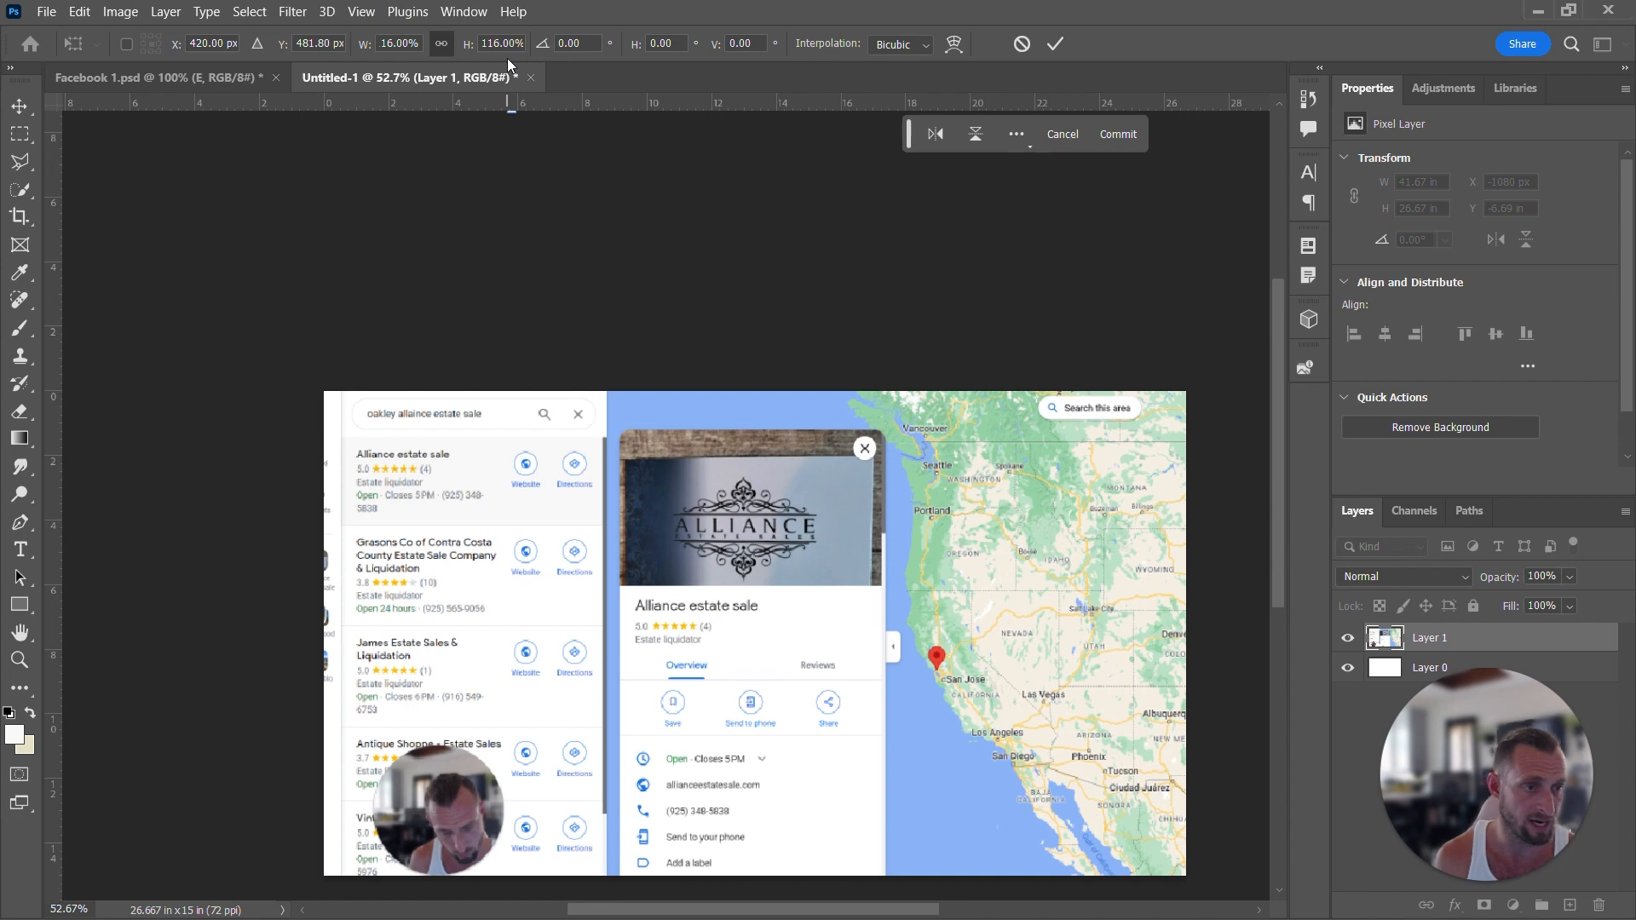
{"action": "key", "text": "Right"}
{"action": "key", "text": "Right"}
{"action": "key", "text": "Right"}
{"action": "key", "text": "Right"}
{"action": "key", "text": "Right"}
{"action": "key", "text": "Right"}
{"action": "key", "text": "Right"}
{"action": "key", "text": "Right"}
{"action": "key", "text": "Right"}
{"action": "key", "text": "Right"}
{"action": "key", "text": "Right"}
{"action": "key", "text": "Right"}
{"action": "key", "text": "Right"}
{"action": "key", "text": "Right"}
{"action": "key", "text": "Right"}
{"action": "key", "text": "Right"}
{"action": "key", "text": "Right"}
{"action": "key", "text": "Right"}
{"action": "key", "text": "Right"}
{"action": "key", "text": "Right"}
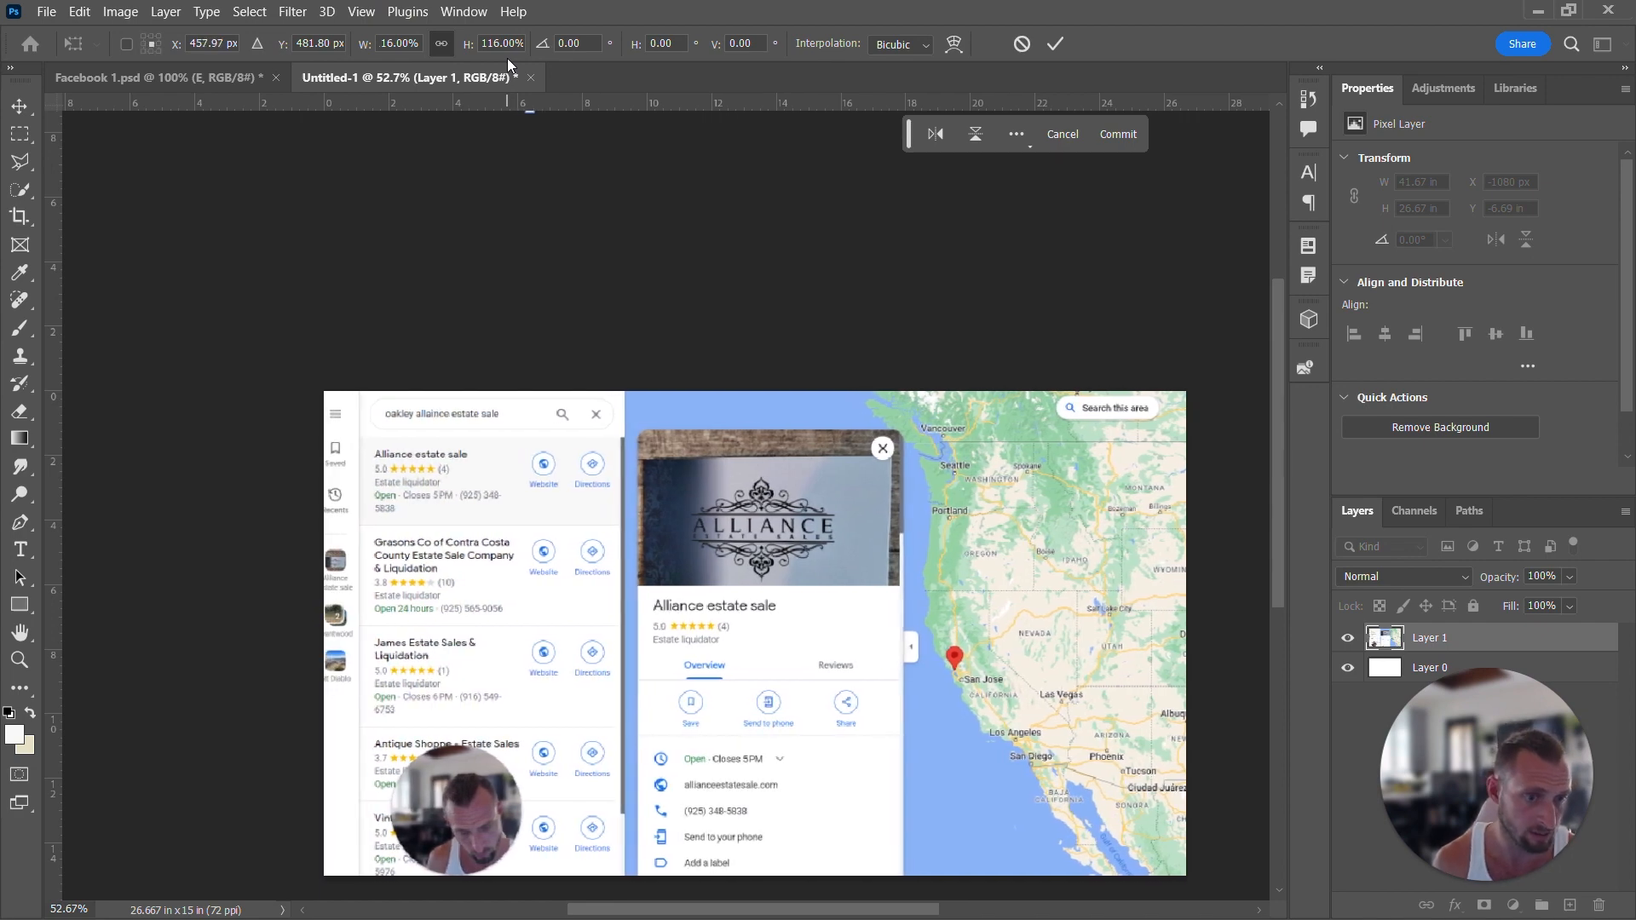
{"action": "key", "text": "Right"}
{"action": "key", "text": "Right"}
{"action": "key", "text": "Right"}
{"action": "key", "text": "Right"}
{"action": "key", "text": "Right"}
{"action": "key", "text": "Right"}
{"action": "key", "text": "Right"}
{"action": "key", "text": "Right"}
{"action": "key", "text": "Right"}
{"action": "key", "text": "Right"}
{"action": "key", "text": "Right"}
{"action": "key", "text": "Right"}
{"action": "key", "text": "Right"}
{"action": "key", "text": "Right"}
{"action": "key", "text": "Right"}
{"action": "key", "text": "Right"}
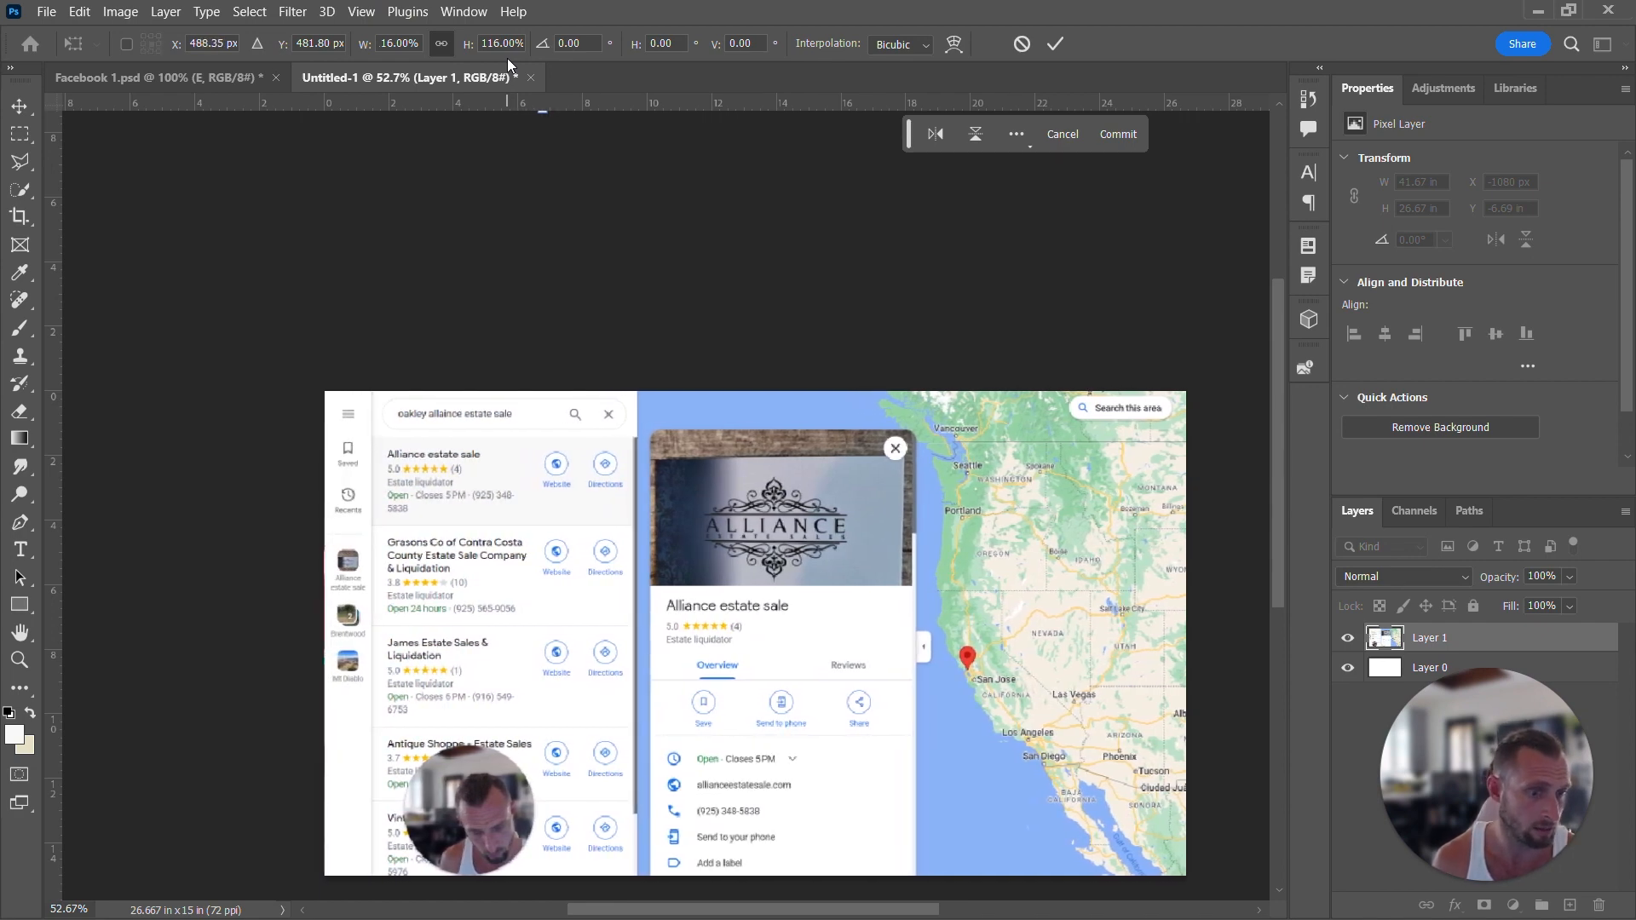
{"action": "key", "text": "Return"}
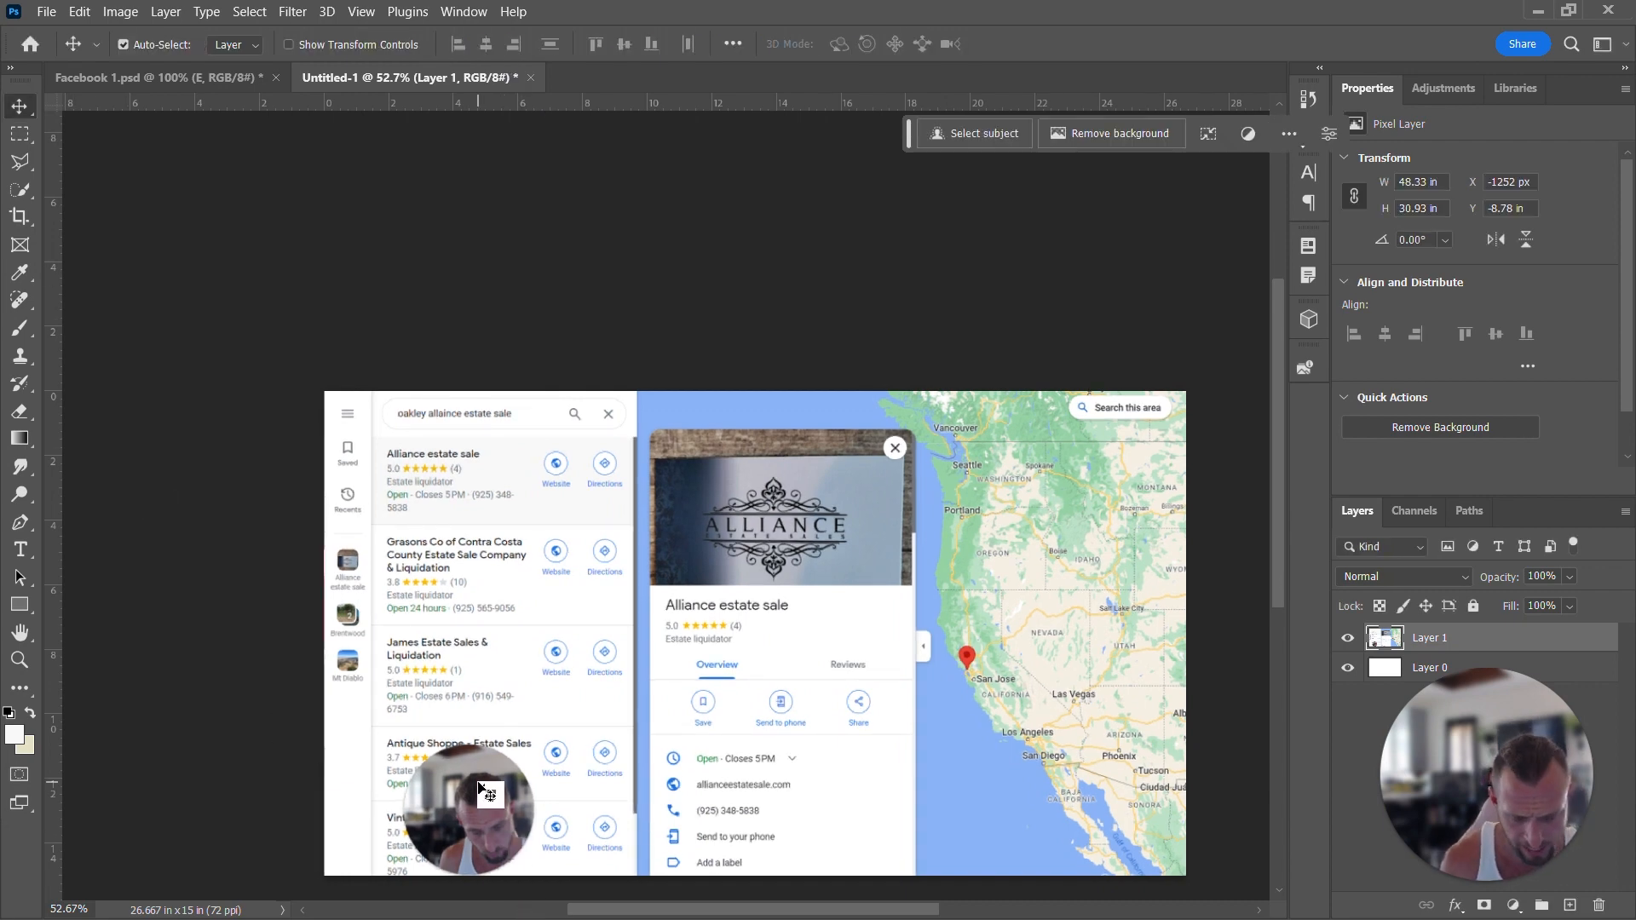
- Select the competing listings below the Alliance estate sale result with a rectangular marquee about 8.1 by 10.86 in
{"action": "key", "text": "m"}
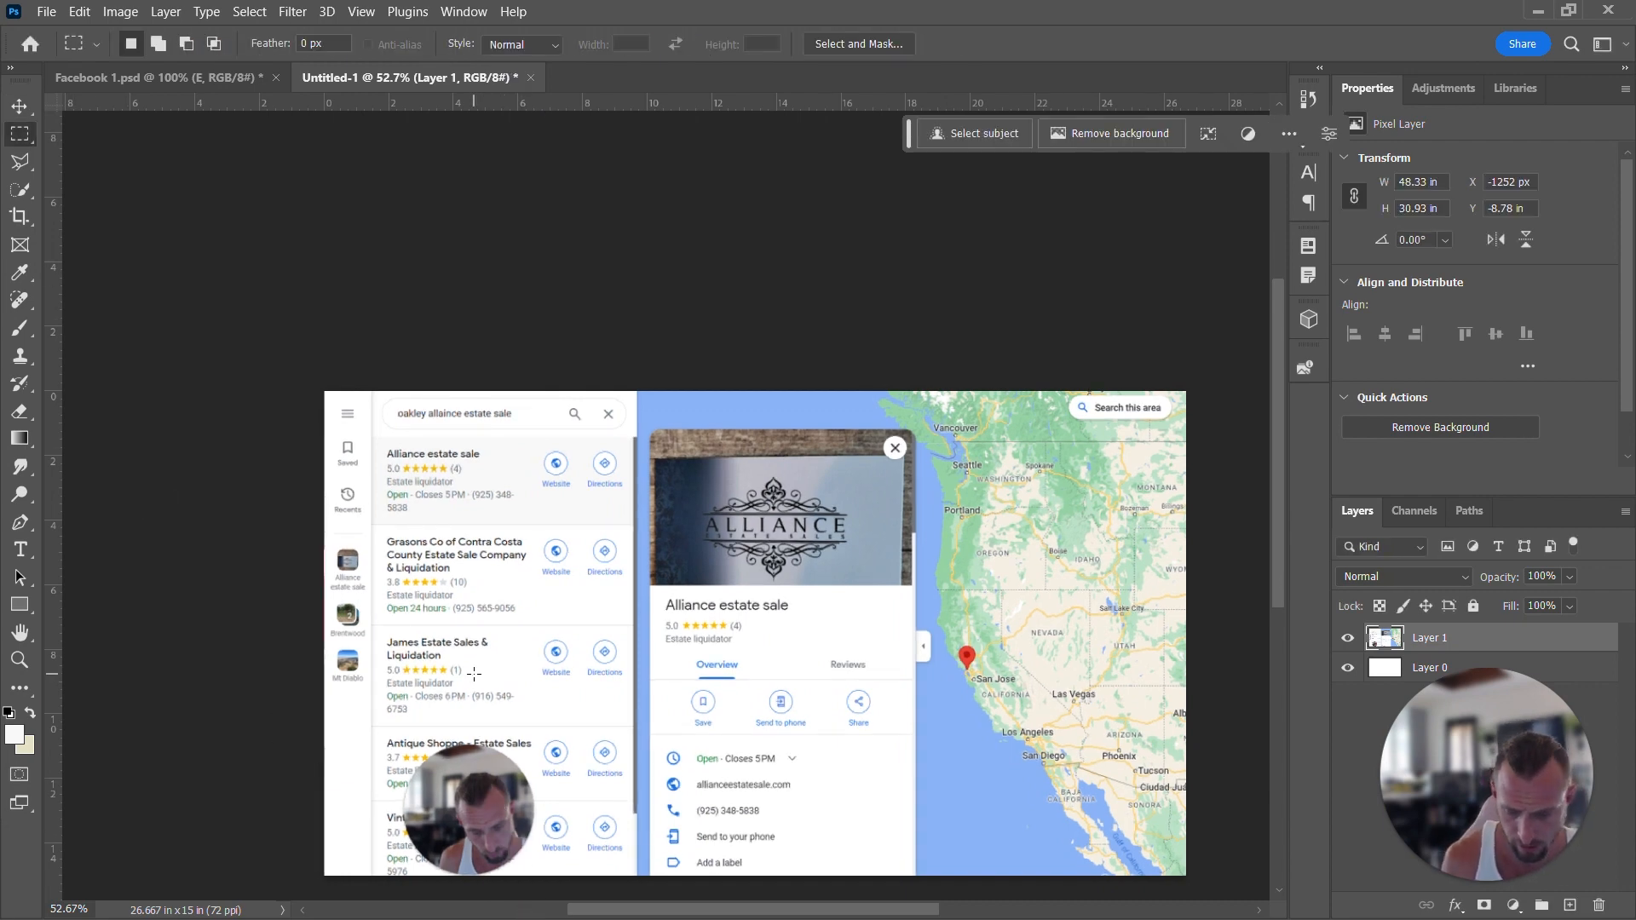
{"action": "key", "text": "z"}
{"action": "left_click_drag", "start_coordinate": [461, 626], "coordinate": [550, 622]}
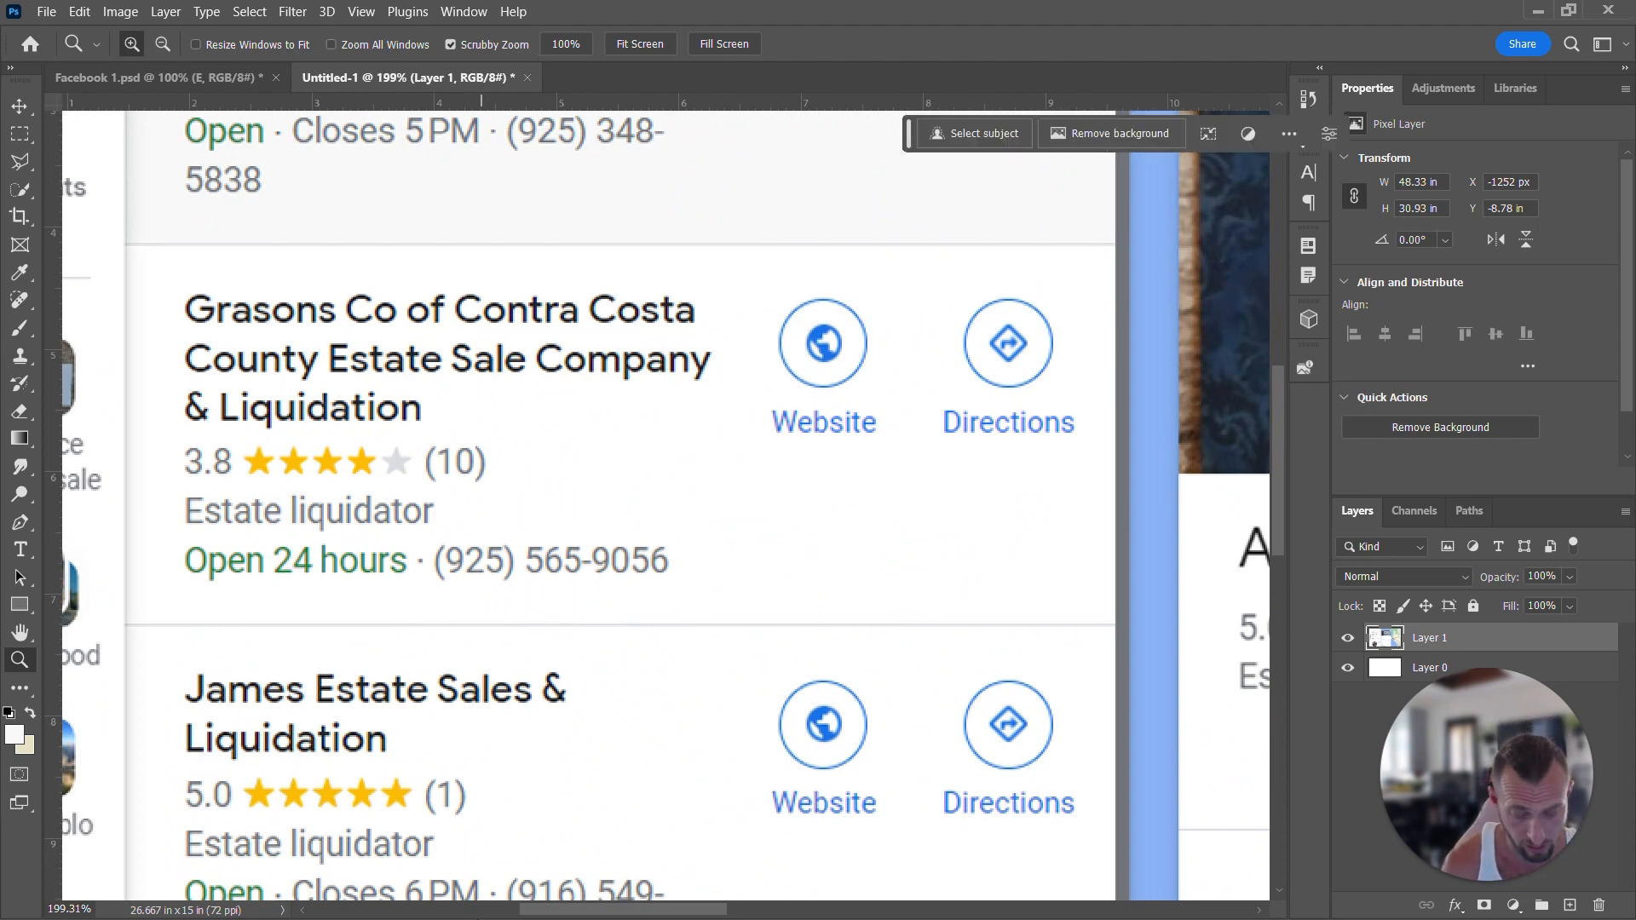
{"action": "key", "text": "m"}
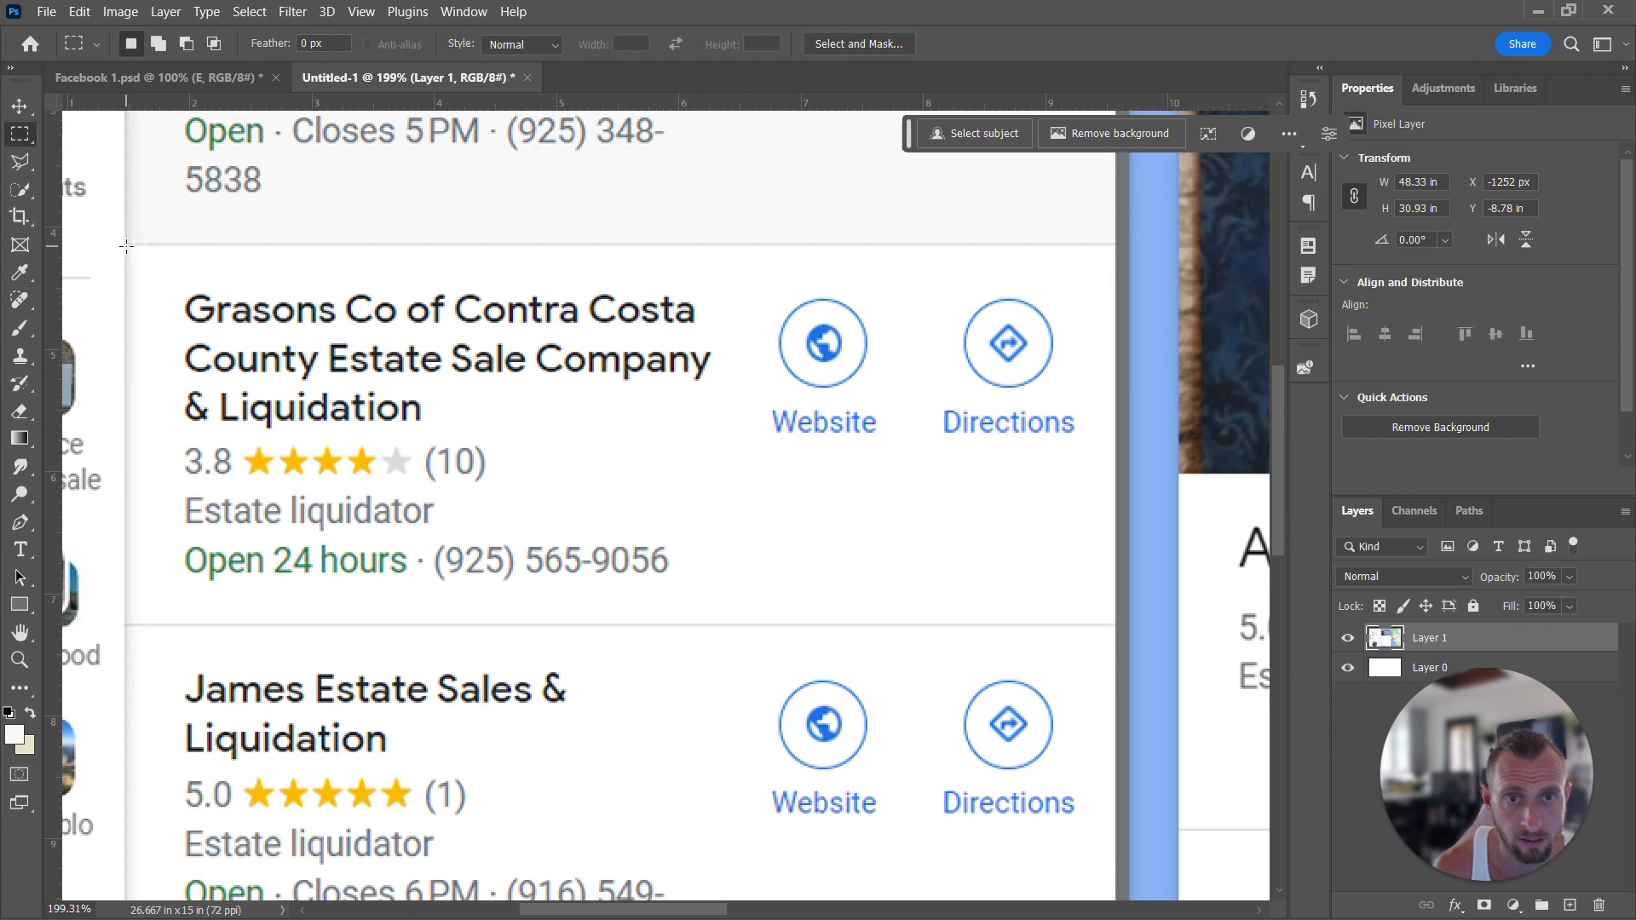
{"action": "left_click_drag", "start_coordinate": [126, 246], "coordinate": [1114, 874]}
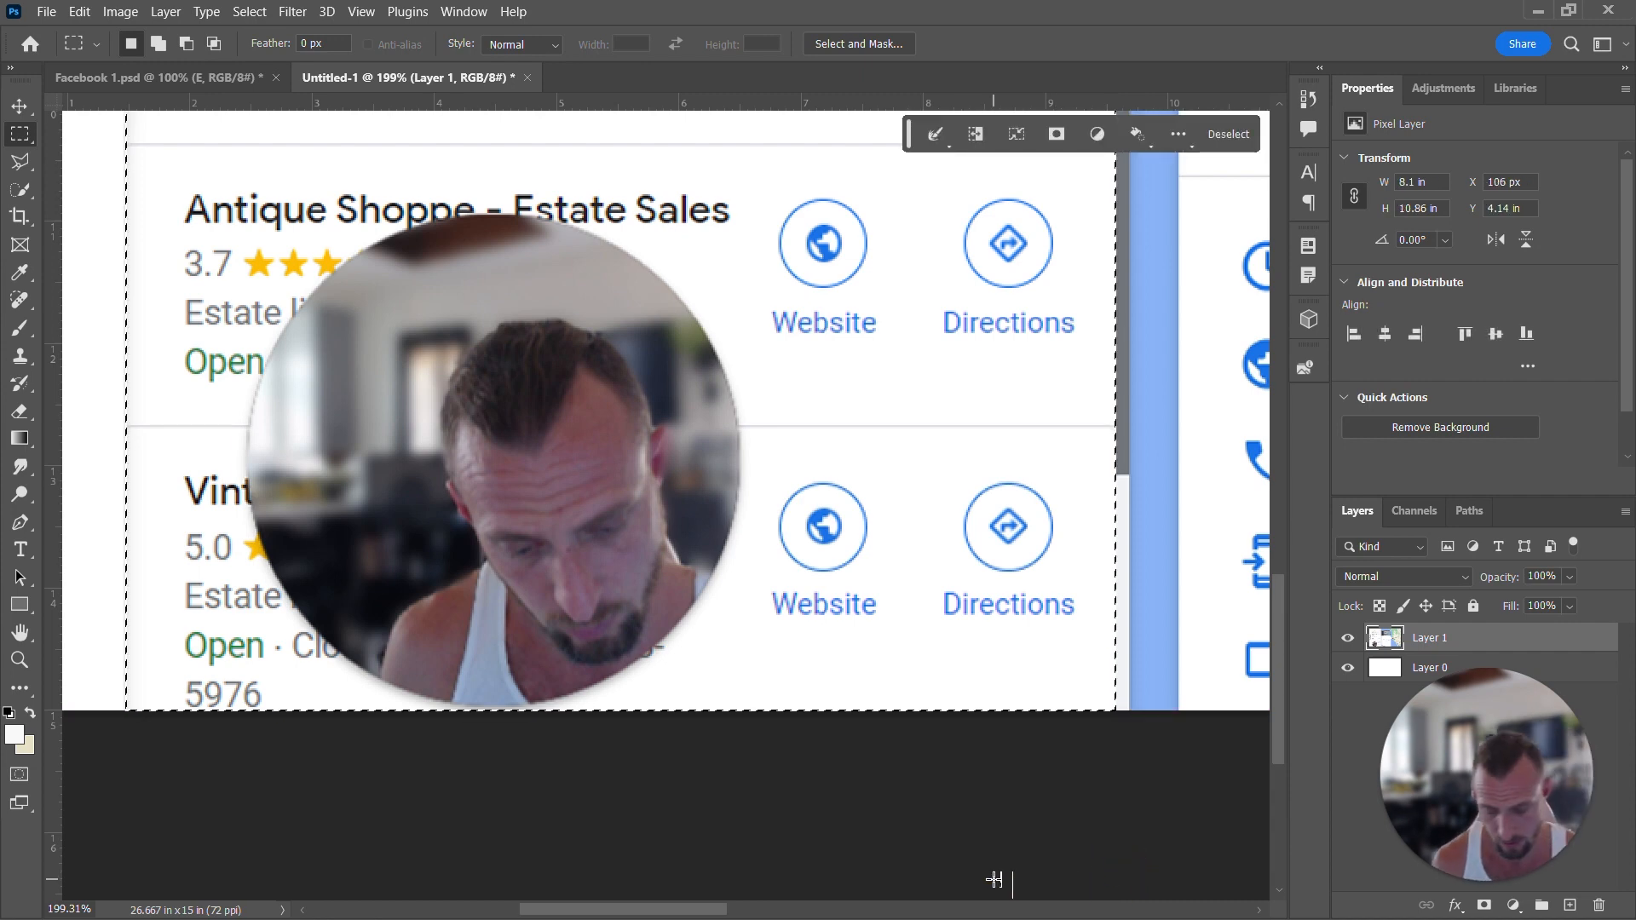
- Paint over the selected competing listings with the light grey of the results list, and clear the selection
{"action": "key", "text": "z"}
{"action": "left_click_drag", "start_coordinate": [909, 657], "coordinate": [807, 639]}
{"action": "left_click_drag", "start_coordinate": [708, 909], "coordinate": [771, 908]}
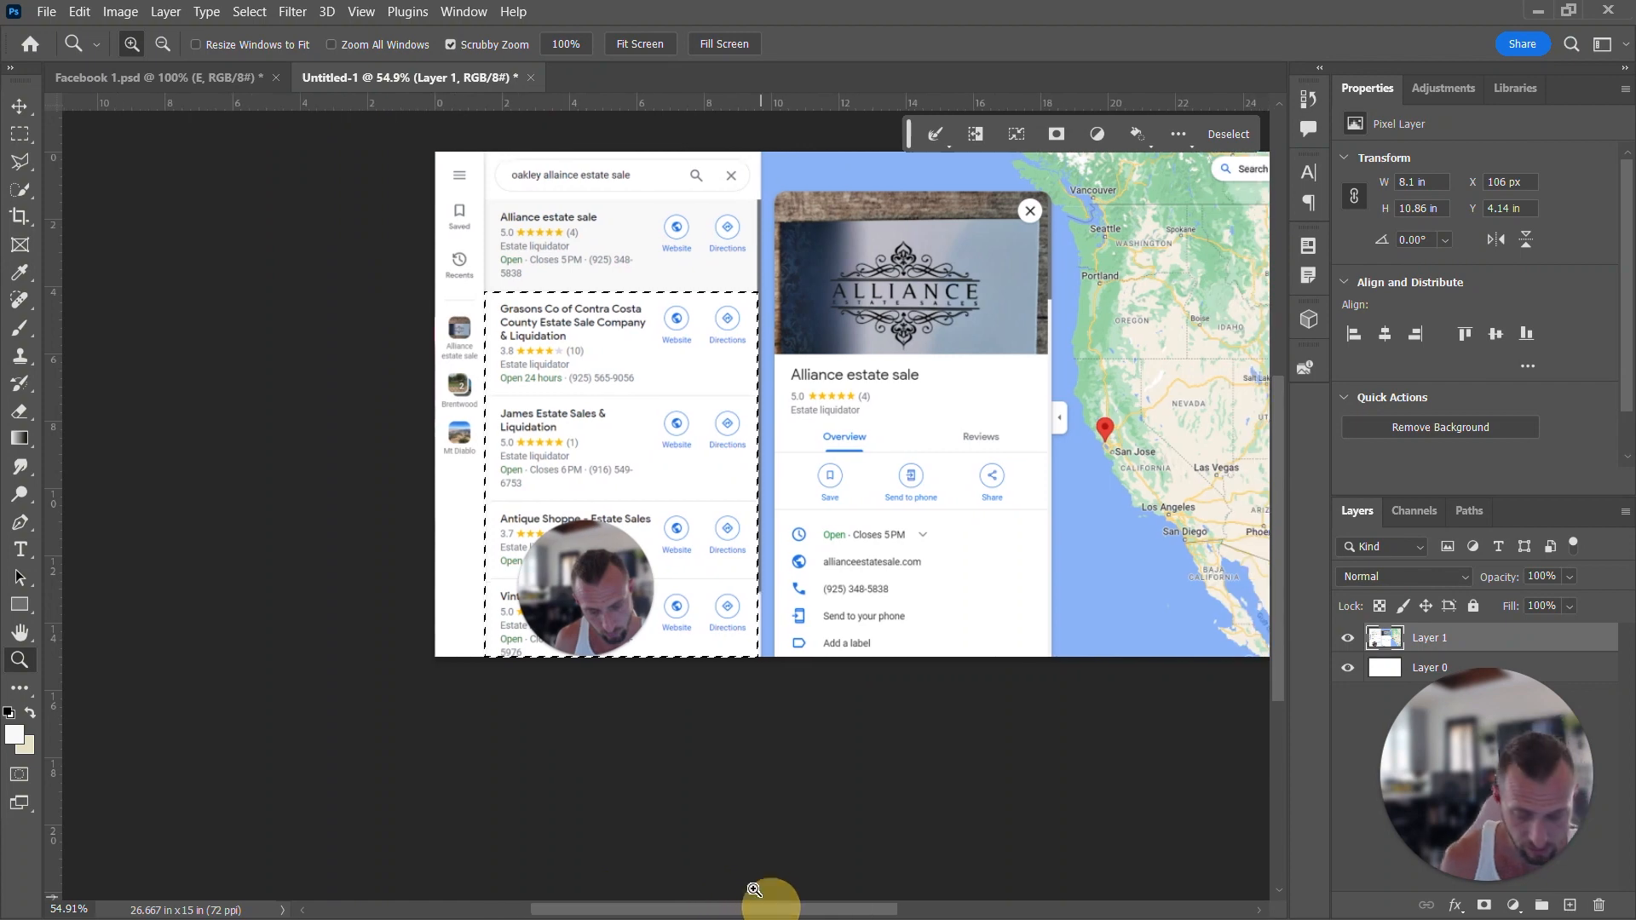
{"action": "key", "text": "i"}
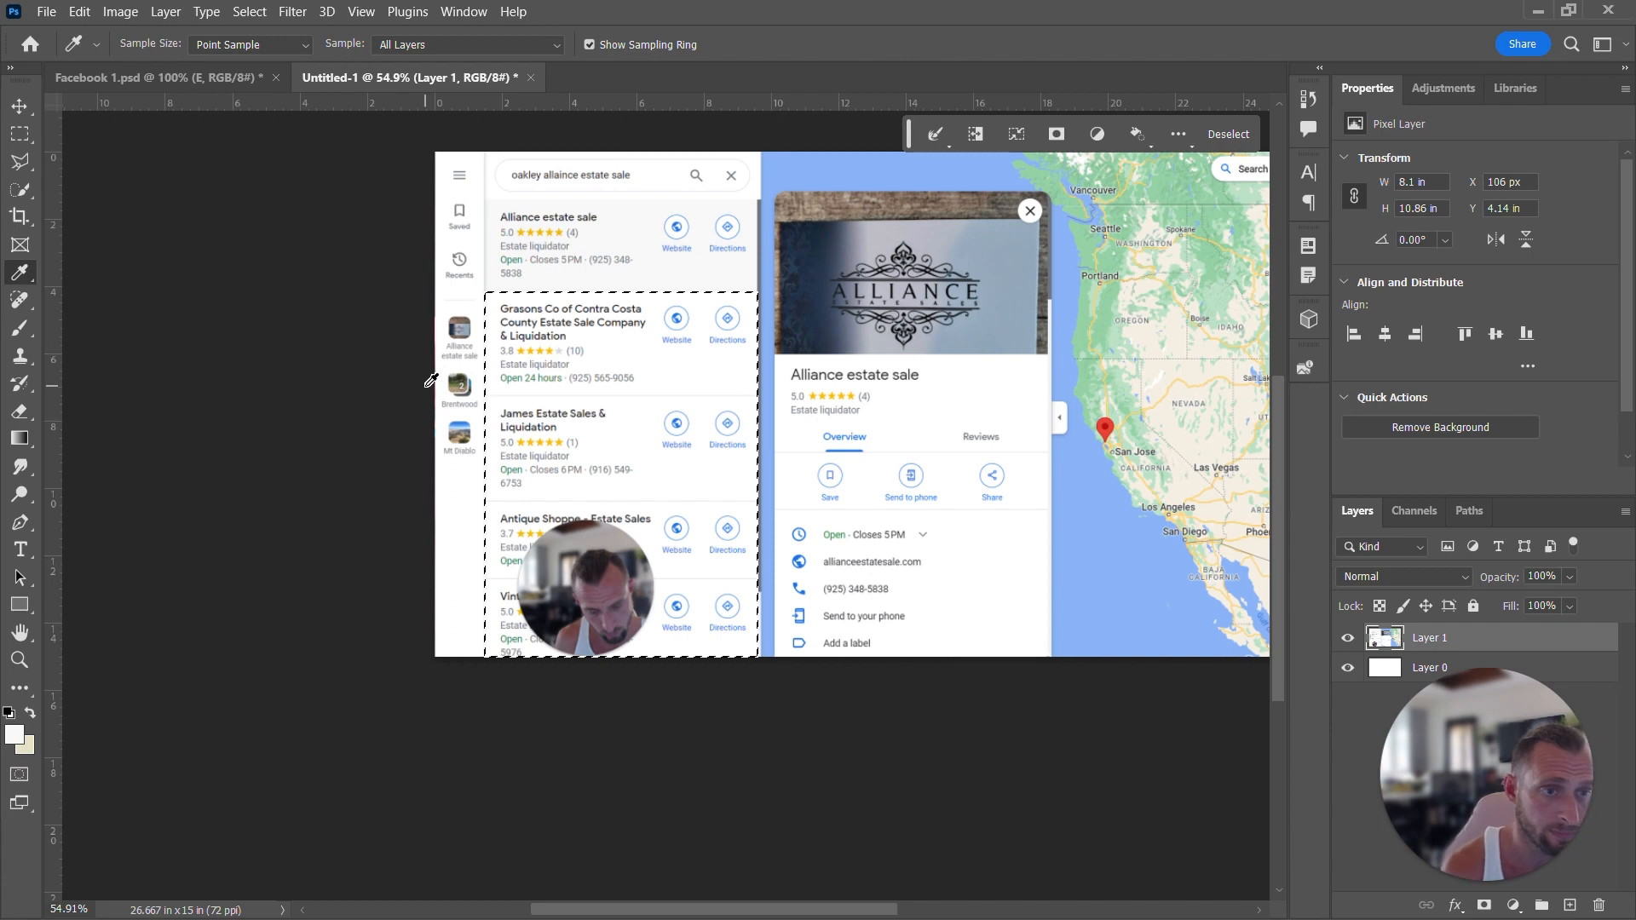
{"action": "key", "text": "b"}
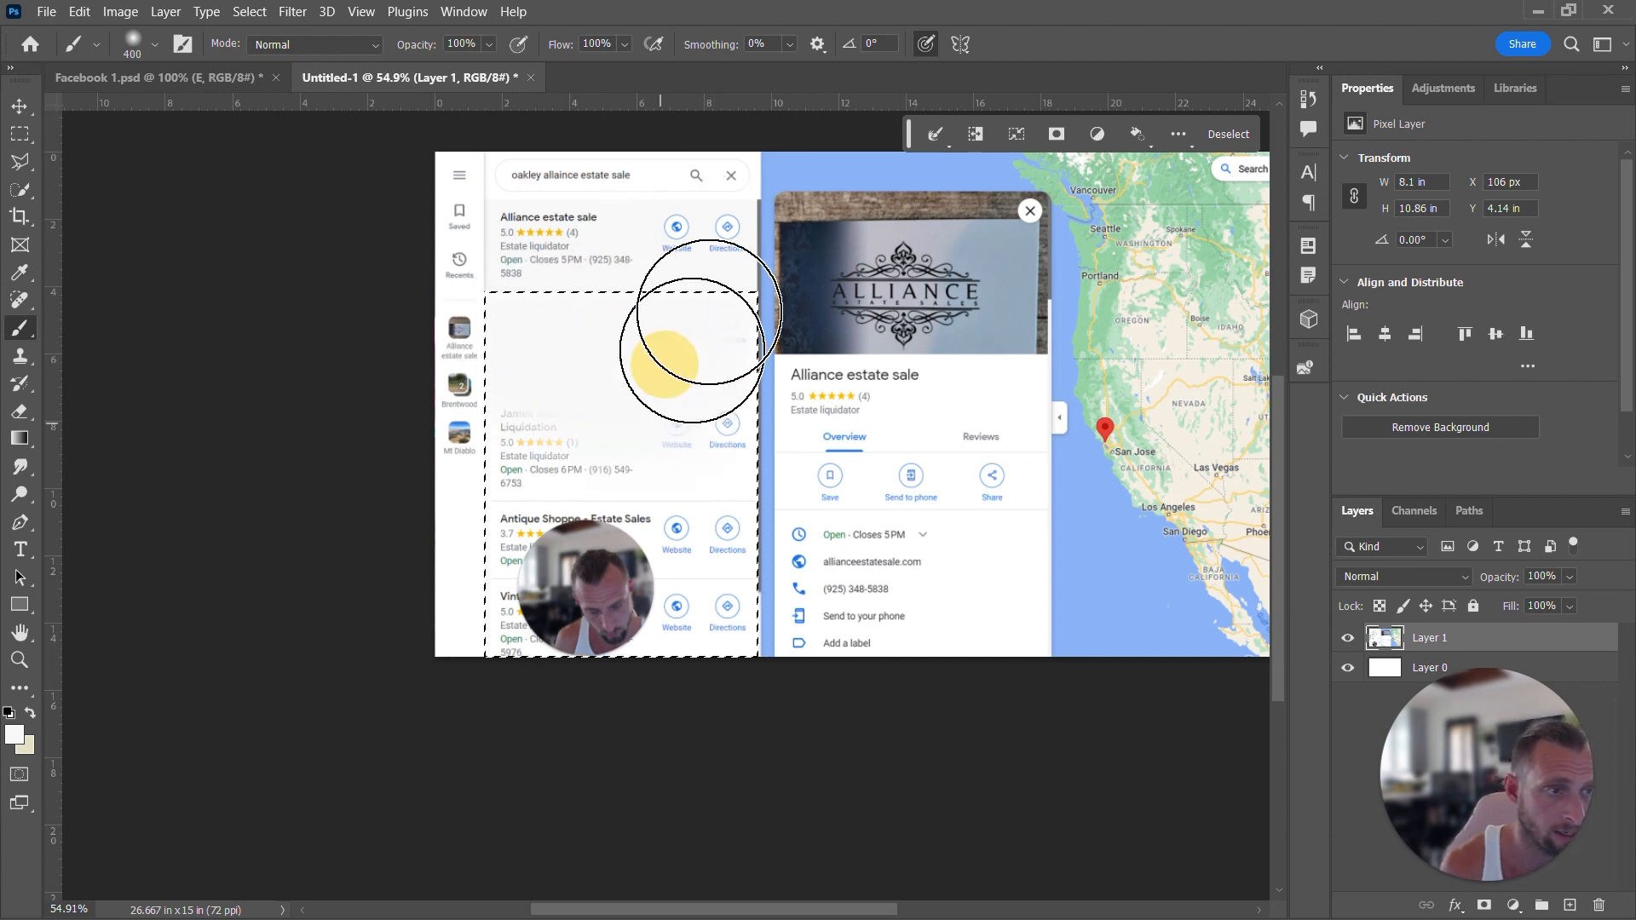
{"action": "mouse_move", "coordinate": [676, 532]}
{"action": "left_mouse_down"}
{"action": "mouse_move", "coordinate": [617, 444]}
{"action": "mouse_move", "coordinate": [543, 732]}
{"action": "mouse_move", "coordinate": [488, 603]}
{"action": "mouse_move", "coordinate": [488, 511]}
{"action": "mouse_move", "coordinate": [513, 607]}
{"action": "mouse_move", "coordinate": [510, 307]}
{"action": "mouse_move", "coordinate": [486, 520]}
{"action": "left_mouse_up"}
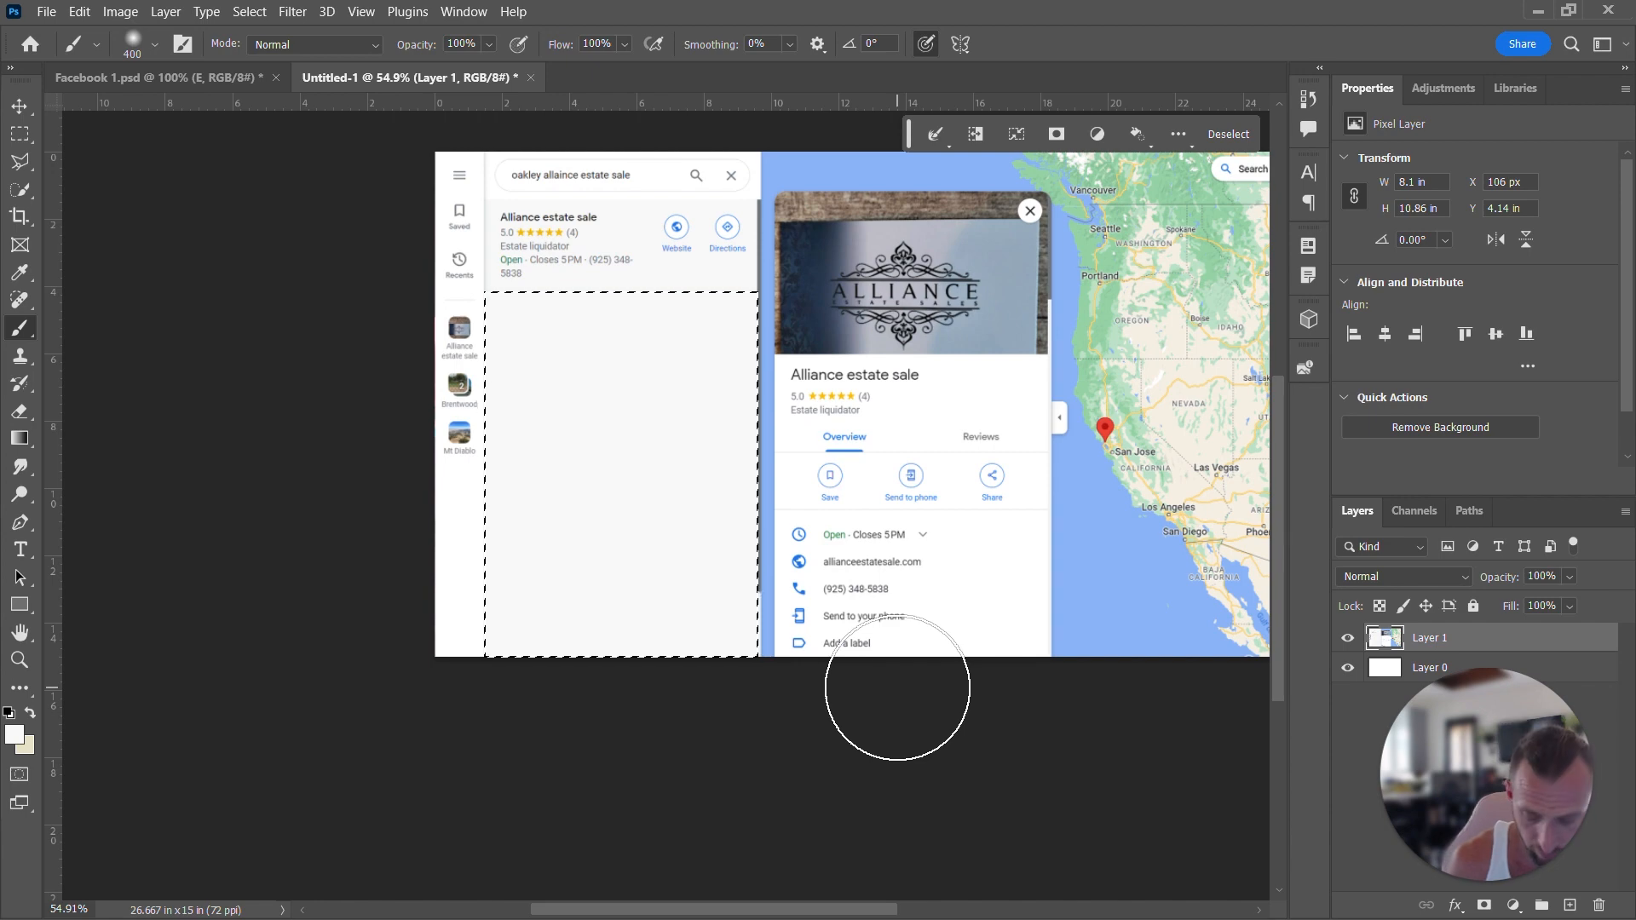
{"action": "key", "text": "ctrl+d"}
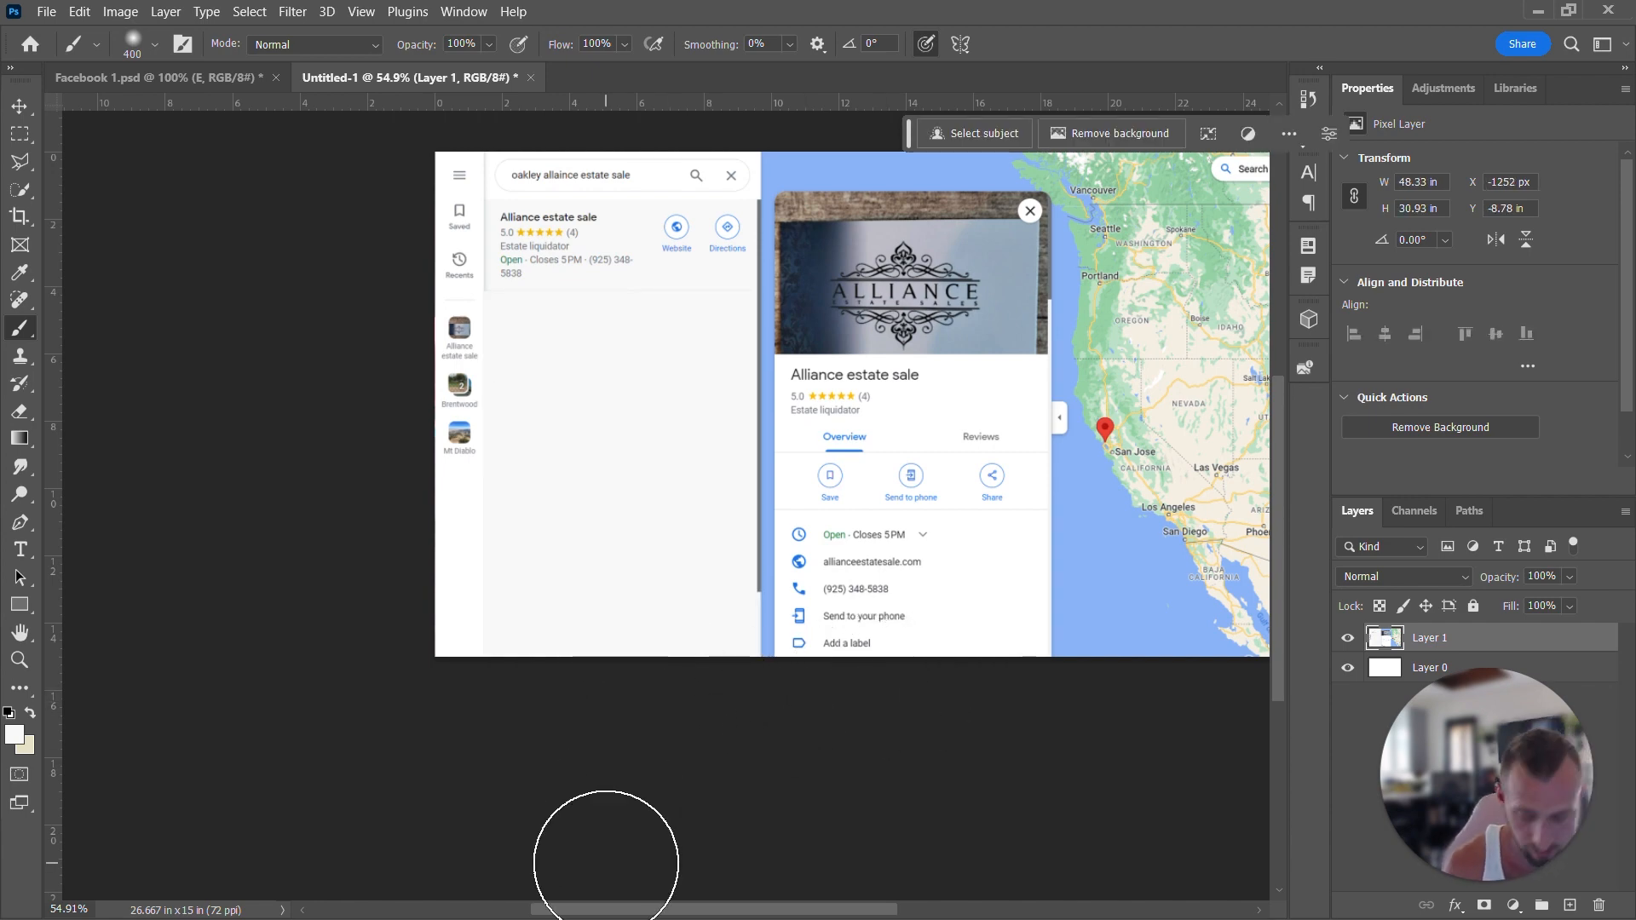
- Select the Brentwood and Mt Diablo recent places in the Maps sidebar with a rectangular marquee about 1.29 by 2.76 in
{"action": "key", "text": "z"}
{"action": "mouse_move", "coordinate": [647, 460]}
{"action": "left_mouse_down"}
{"action": "mouse_move", "coordinate": [681, 477]}
{"action": "mouse_move", "coordinate": [645, 471]}
{"action": "left_mouse_up"}
{"action": "mouse_move", "coordinate": [552, 278]}
{"action": "left_mouse_down"}
{"action": "mouse_move", "coordinate": [615, 299]}
{"action": "mouse_move", "coordinate": [555, 311]}
{"action": "mouse_move", "coordinate": [548, 292]}
{"action": "mouse_move", "coordinate": [613, 252]}
{"action": "mouse_move", "coordinate": [532, 266]}
{"action": "left_mouse_up"}
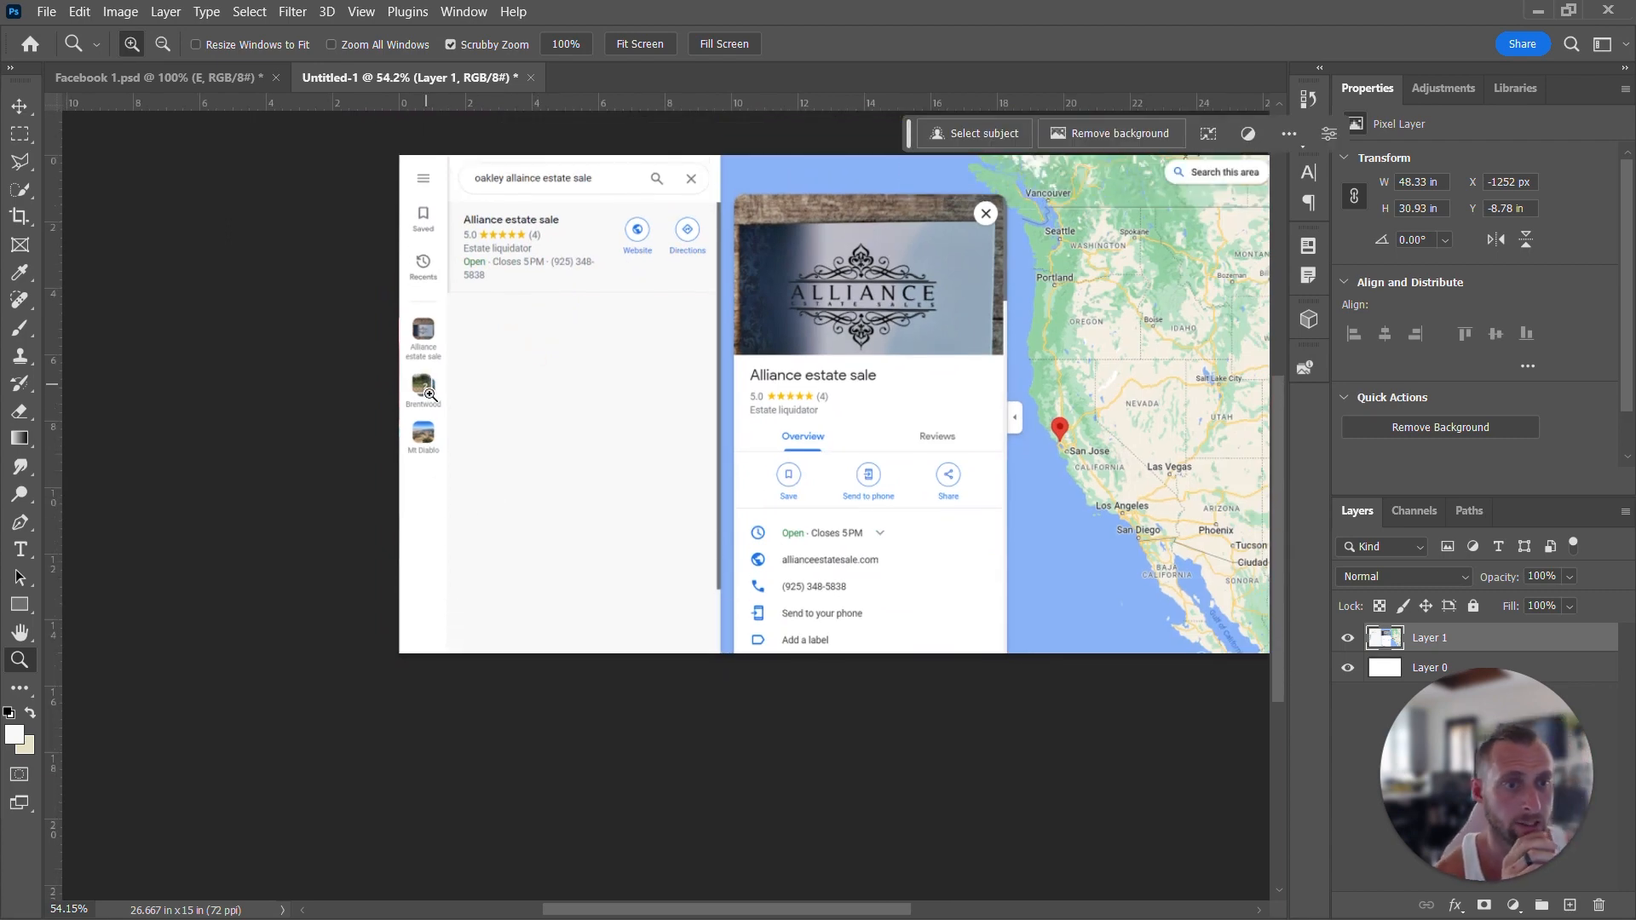
{"action": "left_click_drag", "start_coordinate": [430, 394], "coordinate": [511, 438]}
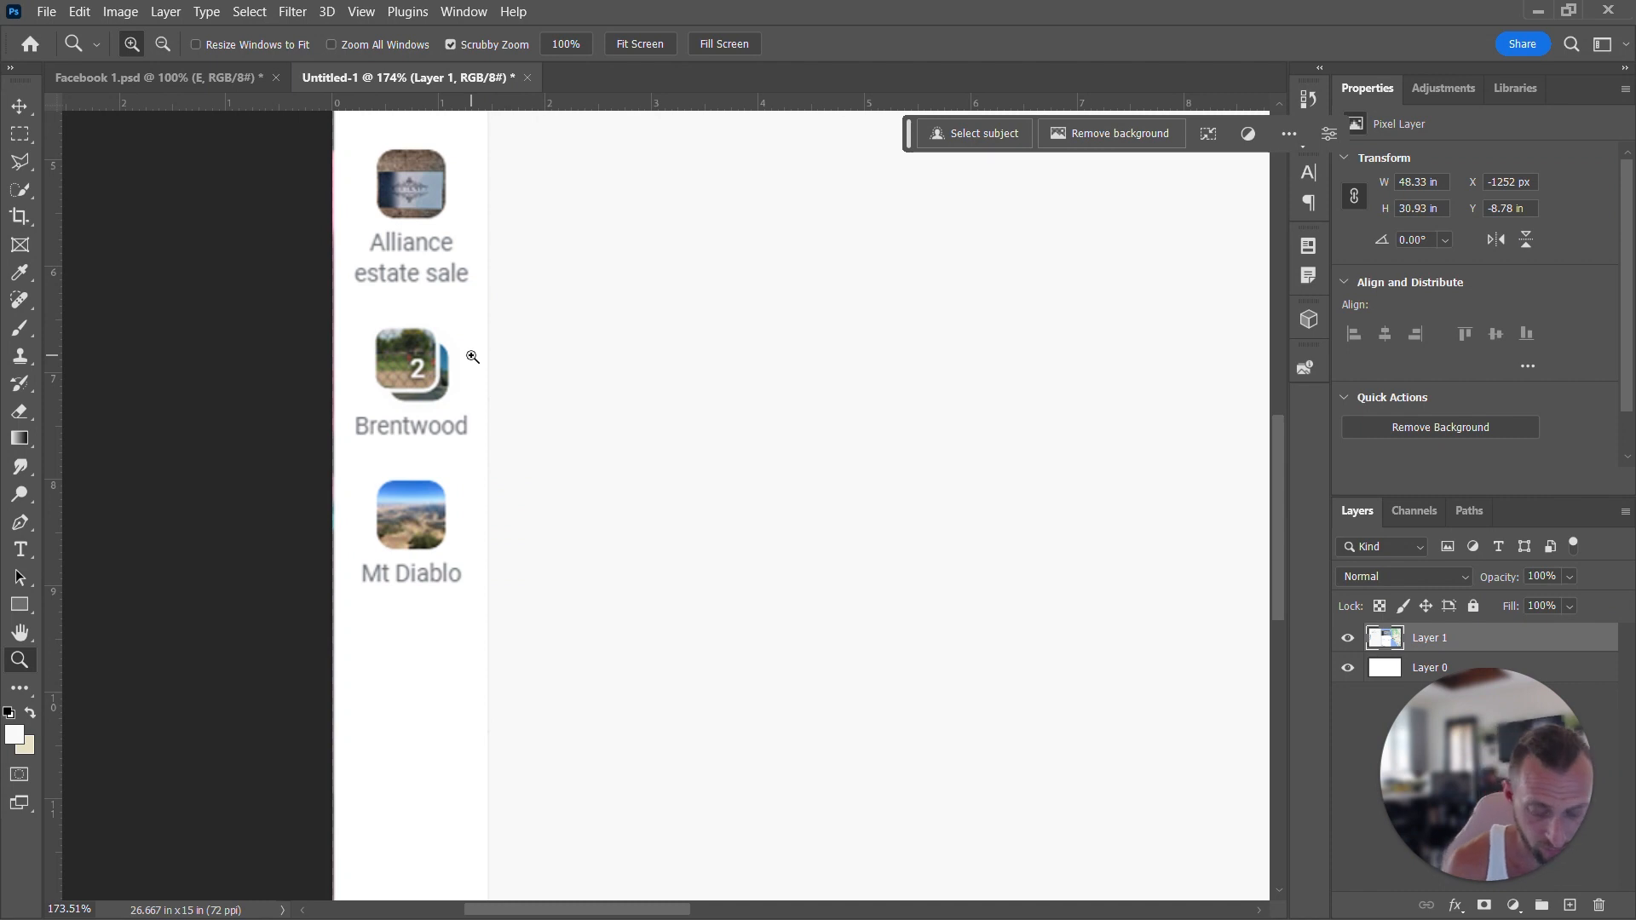
{"action": "key", "text": "m"}
{"action": "left_click_drag", "start_coordinate": [340, 316], "coordinate": [477, 608]}
{"action": "key", "text": "i"}
{"action": "key", "text": "m"}
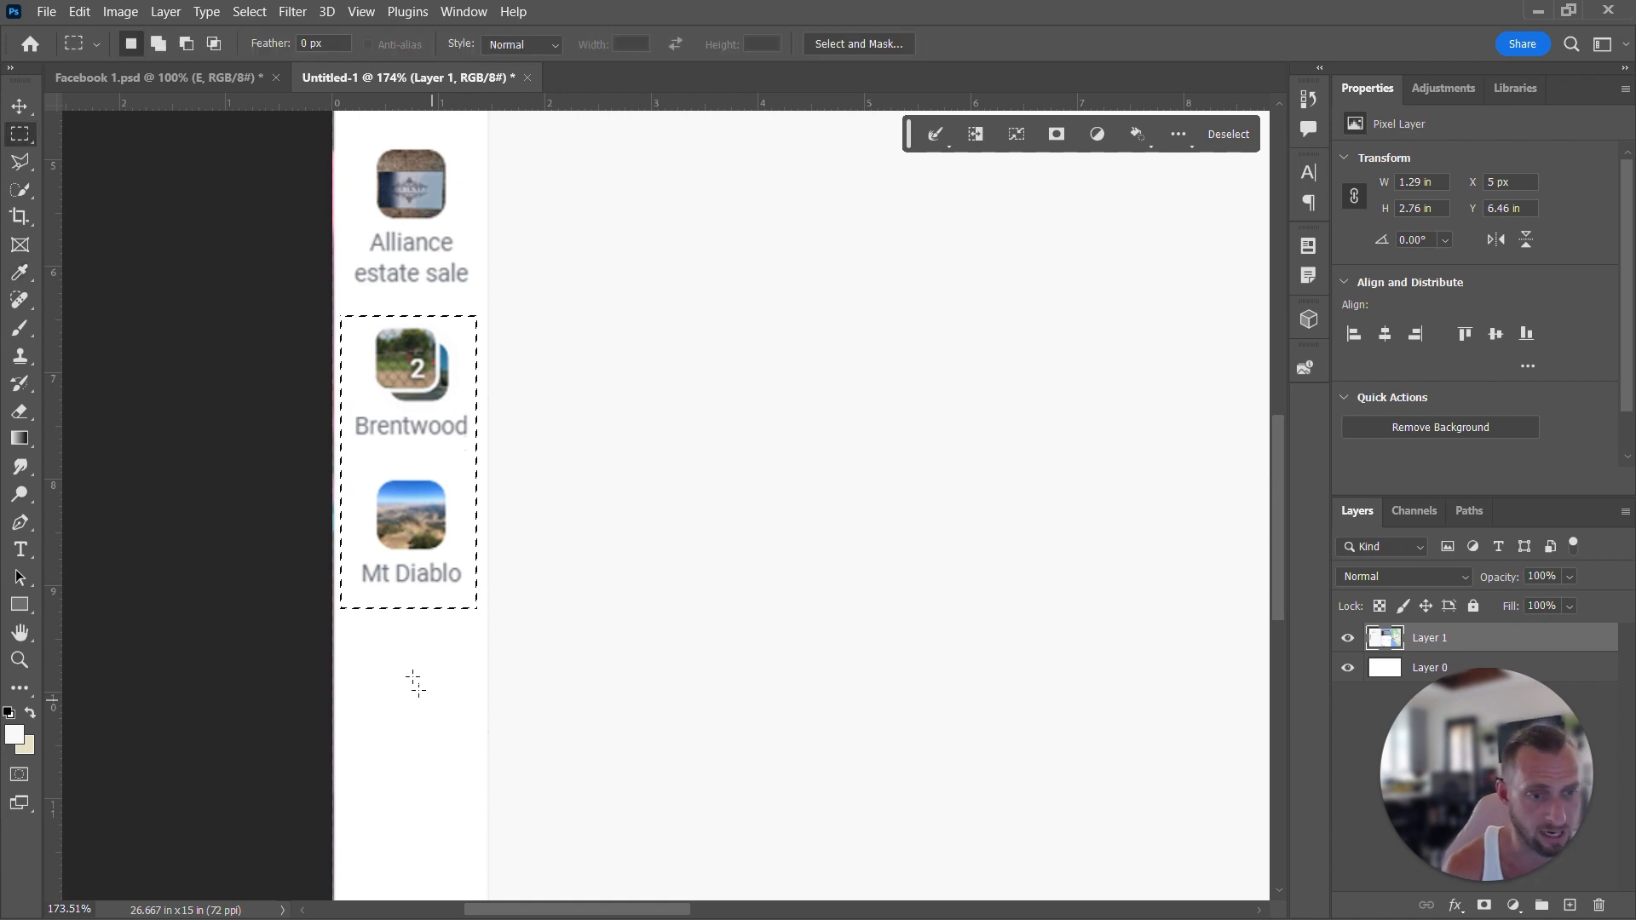
- Sample the sidebar's white, paint over the selected Brentwood and Mt Diablo entries, and clear the selection
{"action": "key", "text": "i"}
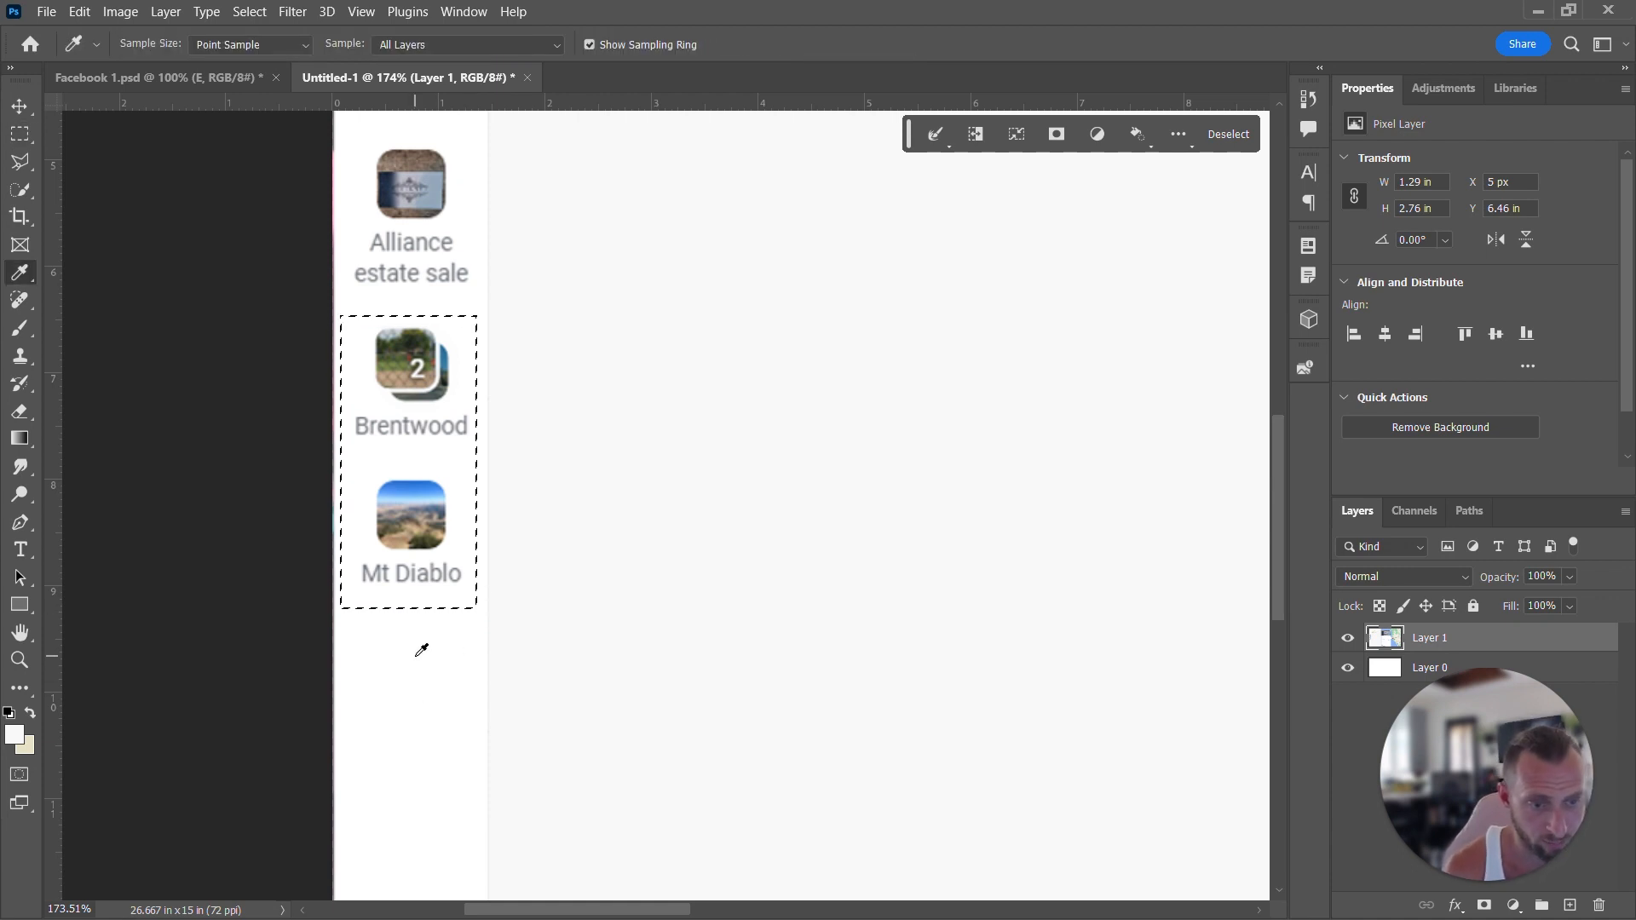
{"action": "left_click", "coordinate": [421, 650]}
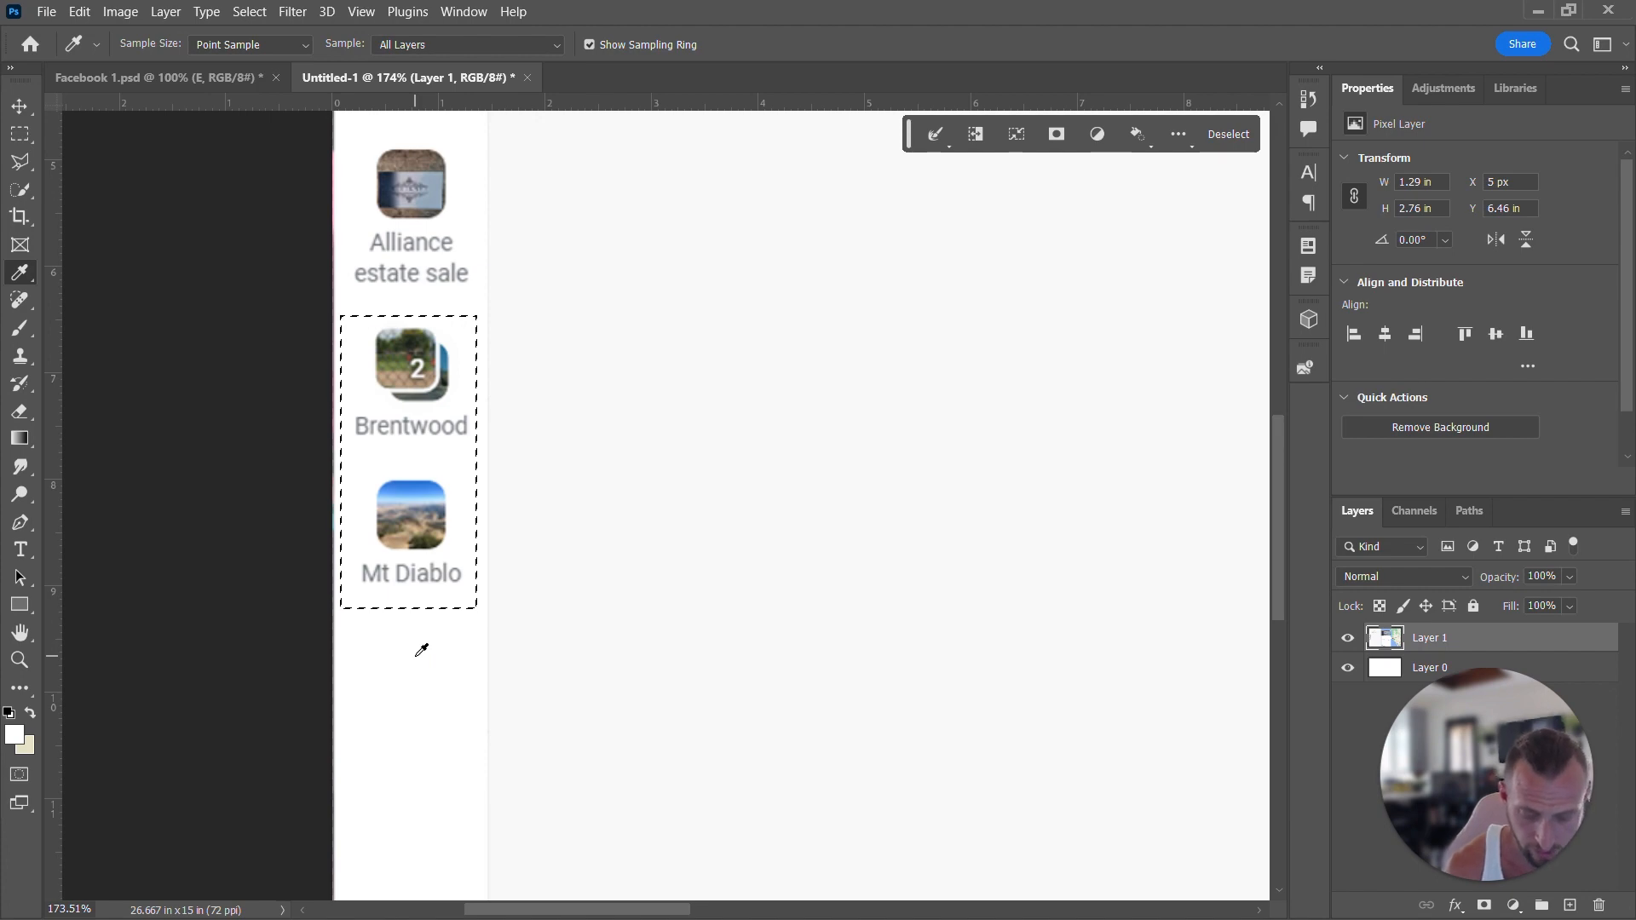
{"action": "key", "text": "b"}
{"action": "mouse_move", "coordinate": [420, 602]}
{"action": "left_mouse_down"}
{"action": "mouse_move", "coordinate": [392, 461]}
{"action": "mouse_move", "coordinate": [401, 629]}
{"action": "mouse_move", "coordinate": [409, 482]}
{"action": "mouse_move", "coordinate": [442, 348]}
{"action": "mouse_move", "coordinate": [416, 429]}
{"action": "mouse_move", "coordinate": [394, 365]}
{"action": "mouse_move", "coordinate": [305, 477]}
{"action": "left_mouse_up"}
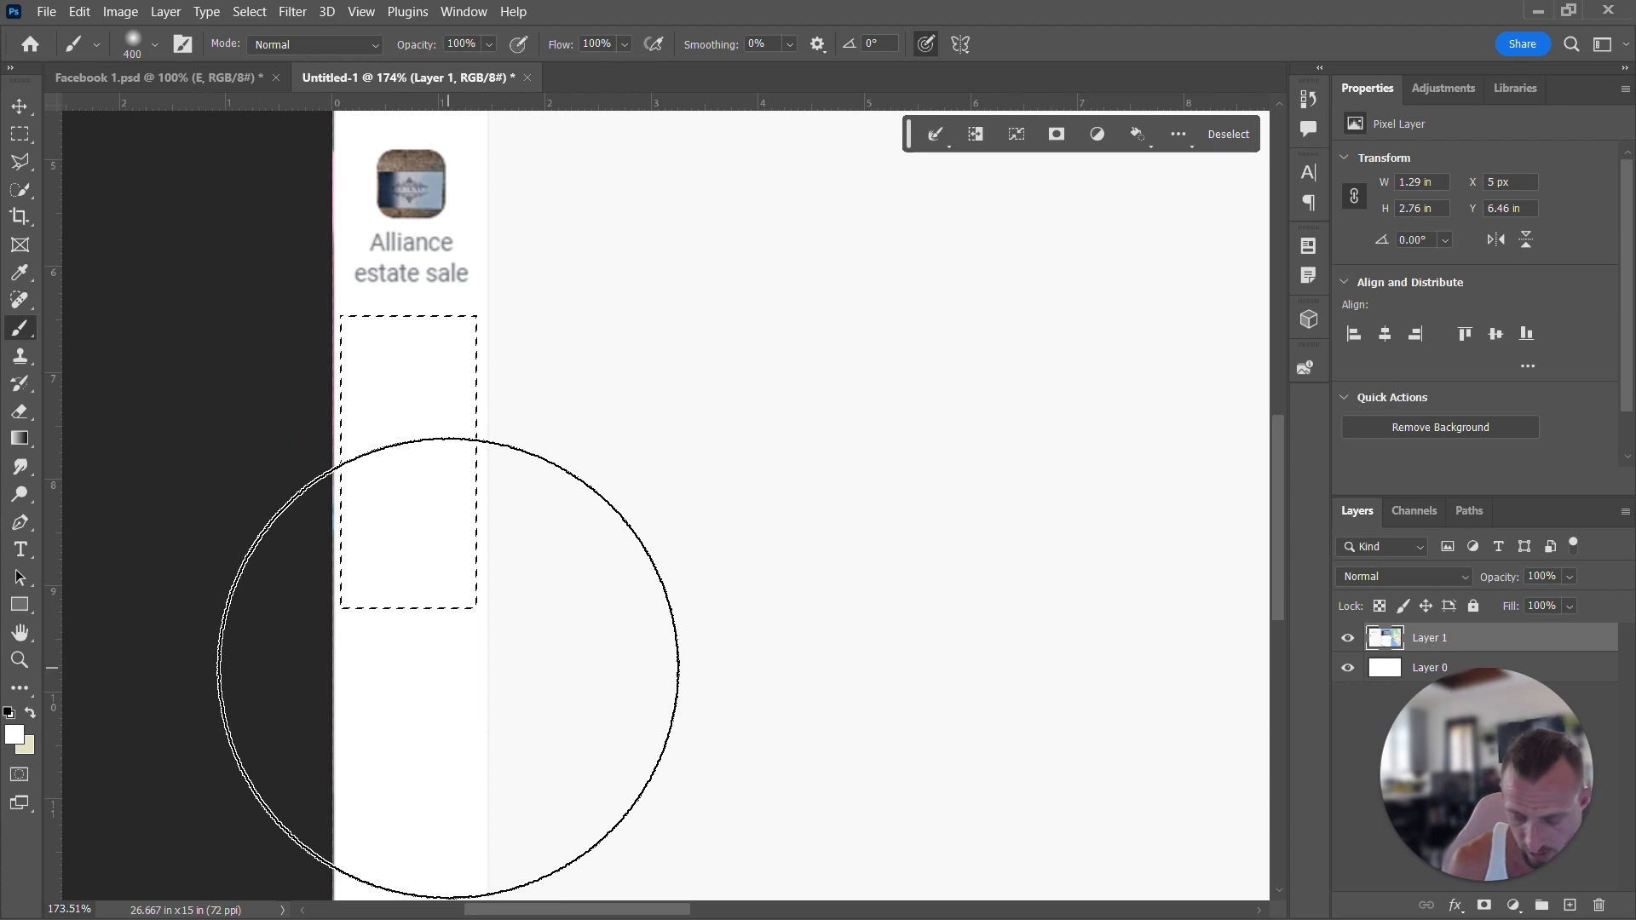
{"action": "key", "text": "ctrl+d"}
- Clear the sidebar selection and select the map's "Search this area" button with a rectangular marquee about 3.63 by 0.97 in
{"action": "key", "text": "z"}
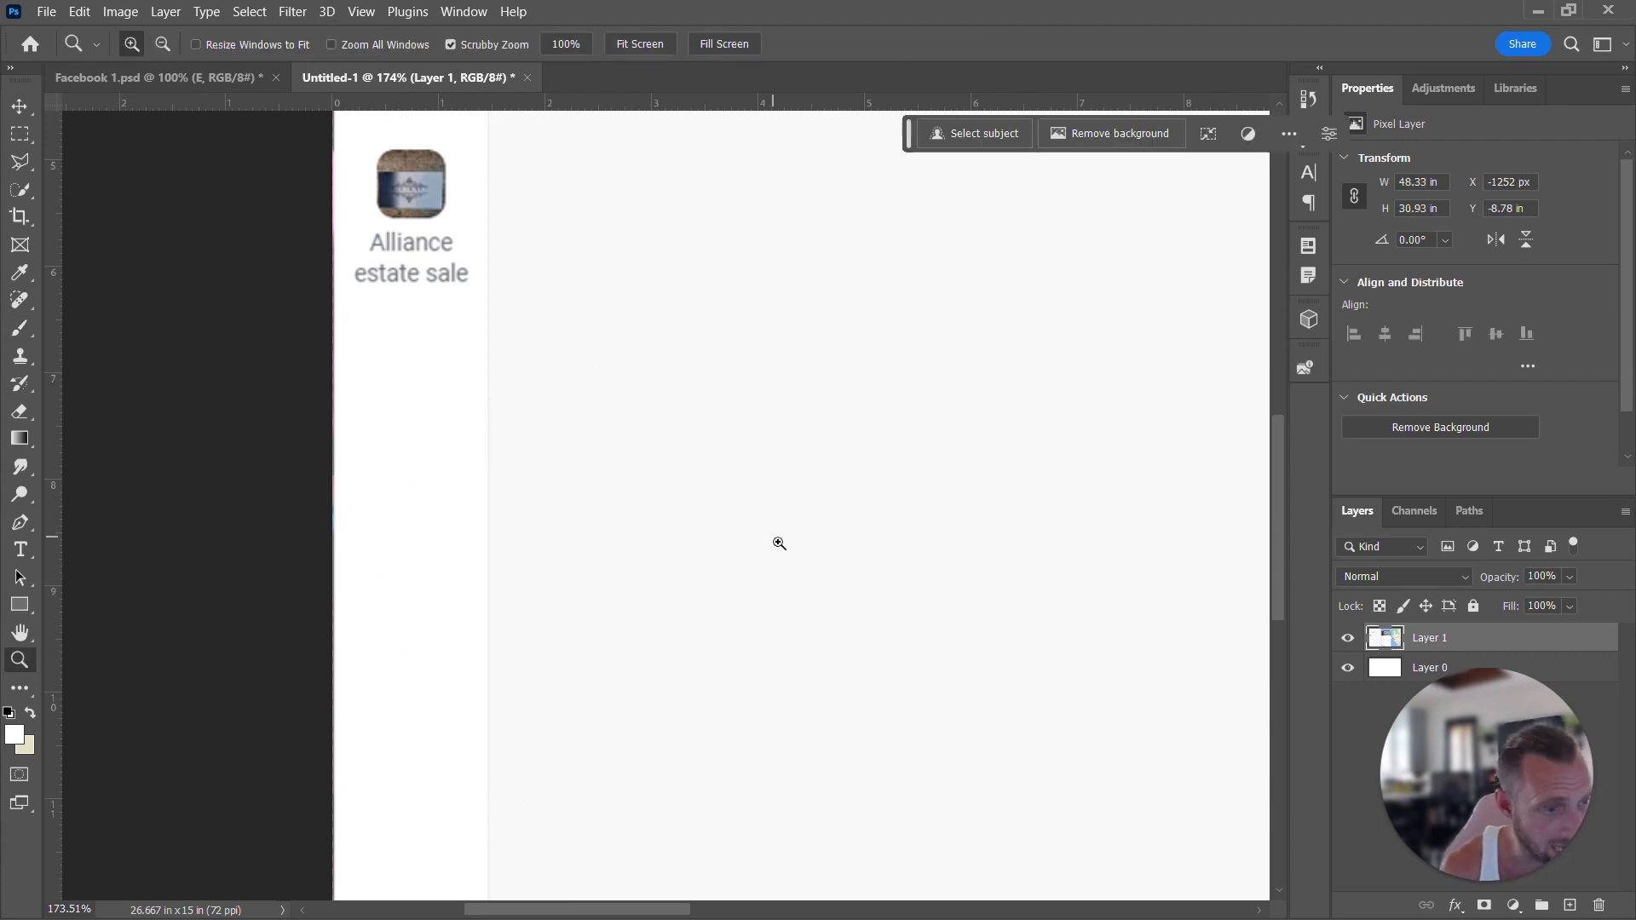
{"action": "left_click_drag", "start_coordinate": [921, 584], "coordinate": [839, 589]}
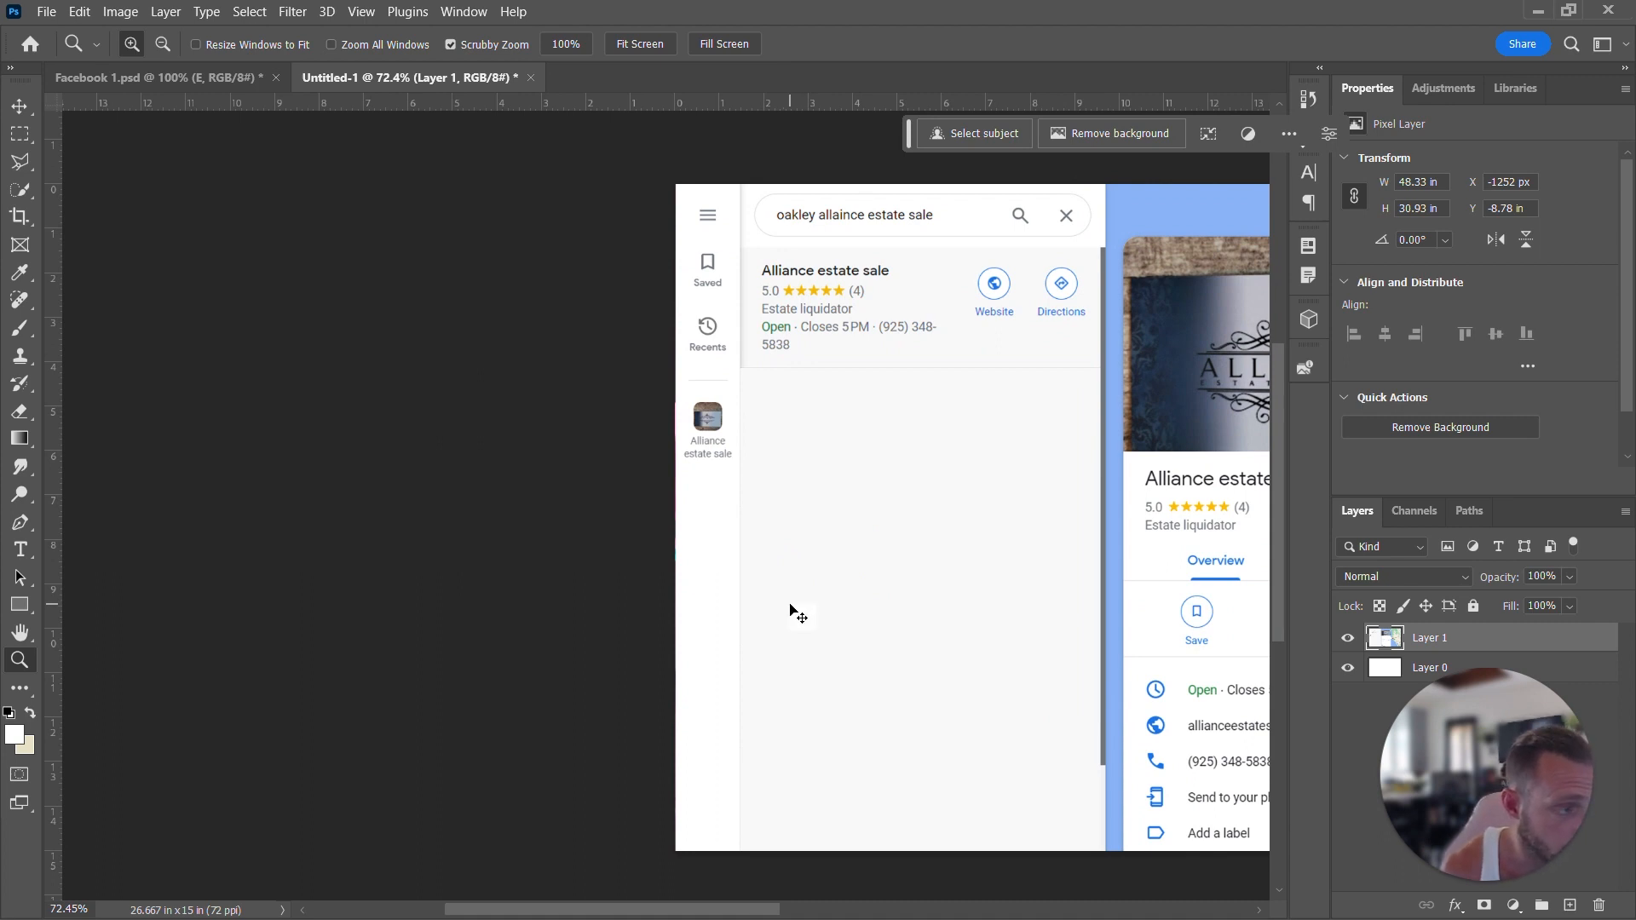
{"action": "scroll", "coordinate": [790, 609], "scroll_direction": "right", "scroll_amount": 5}
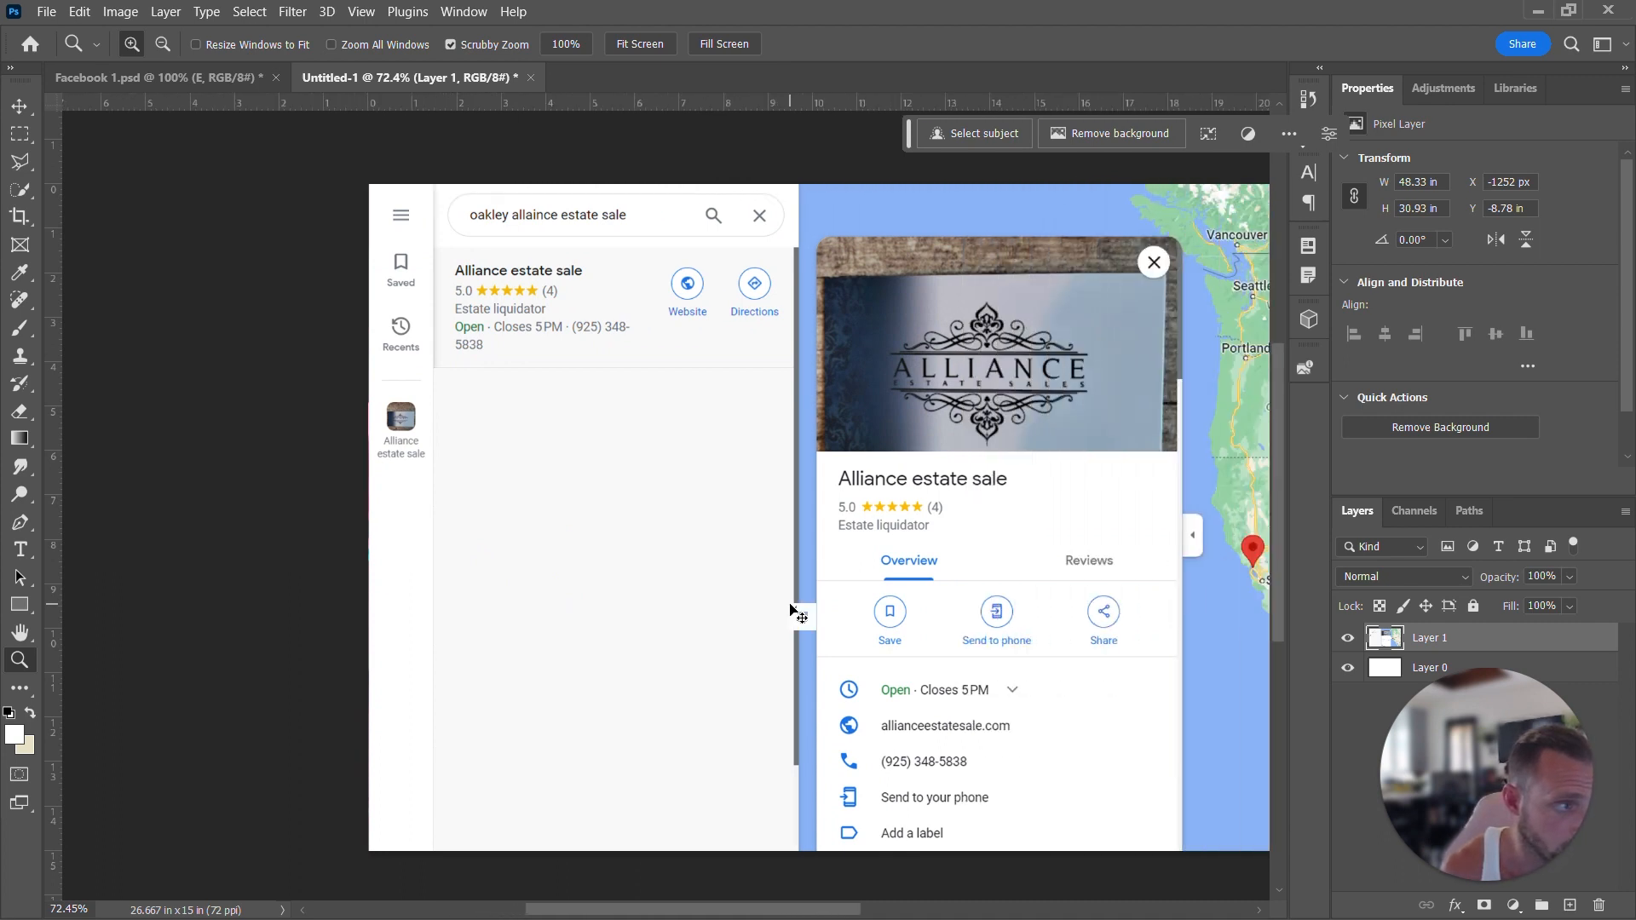
{"action": "scroll", "coordinate": [791, 608], "scroll_direction": "right", "scroll_amount": 5}
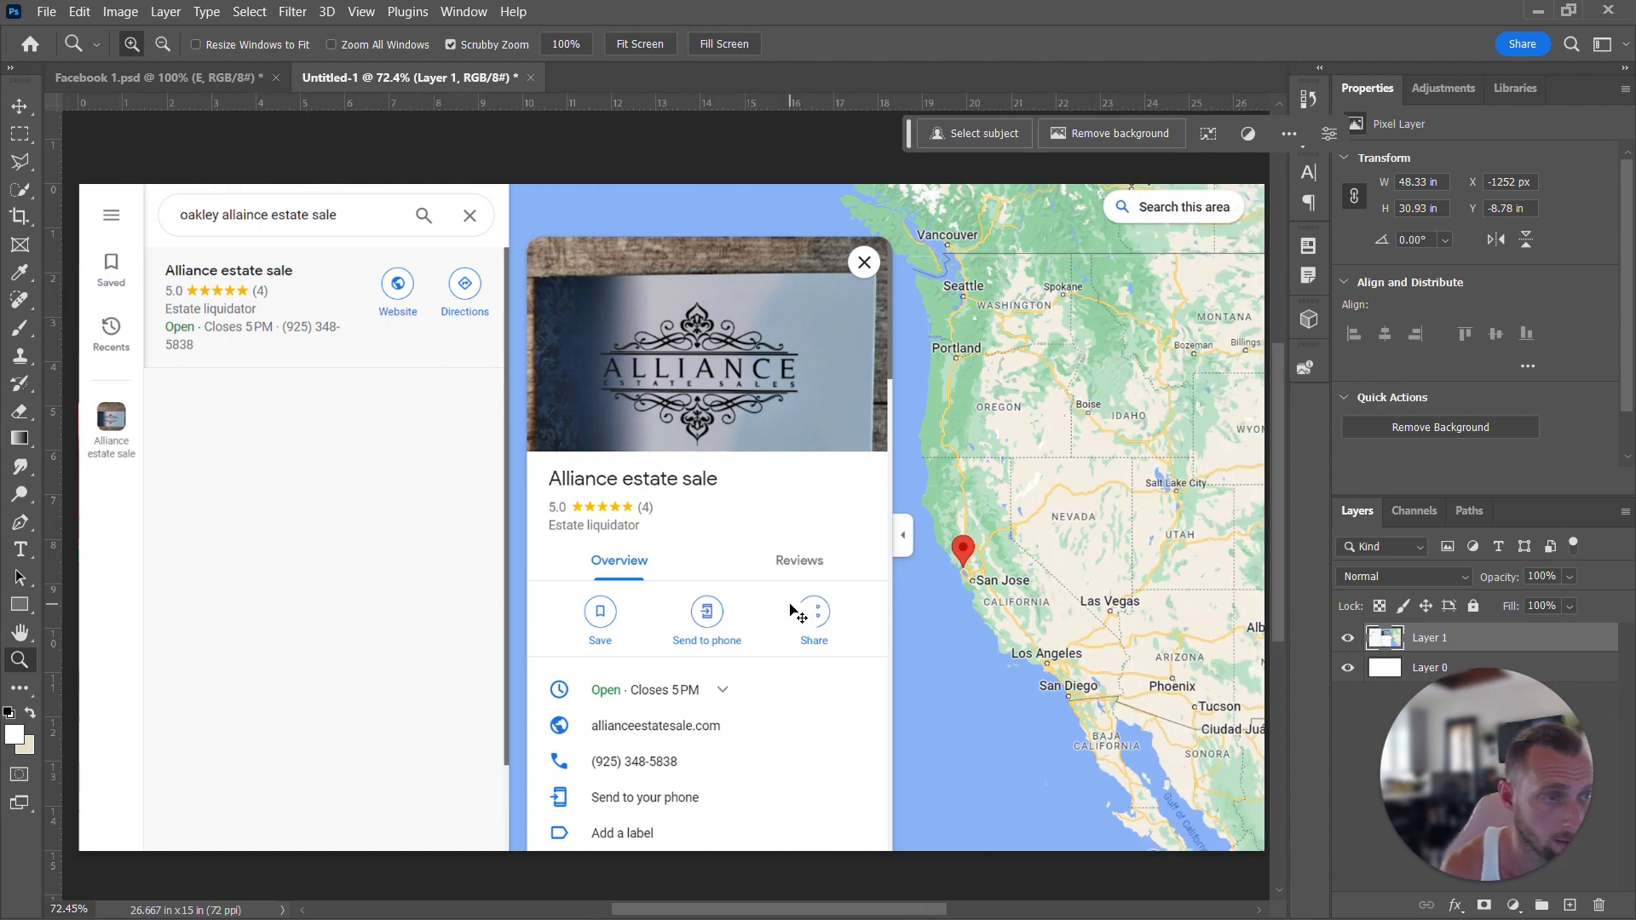
{"action": "scroll", "coordinate": [791, 608], "scroll_direction": "right", "scroll_amount": 1}
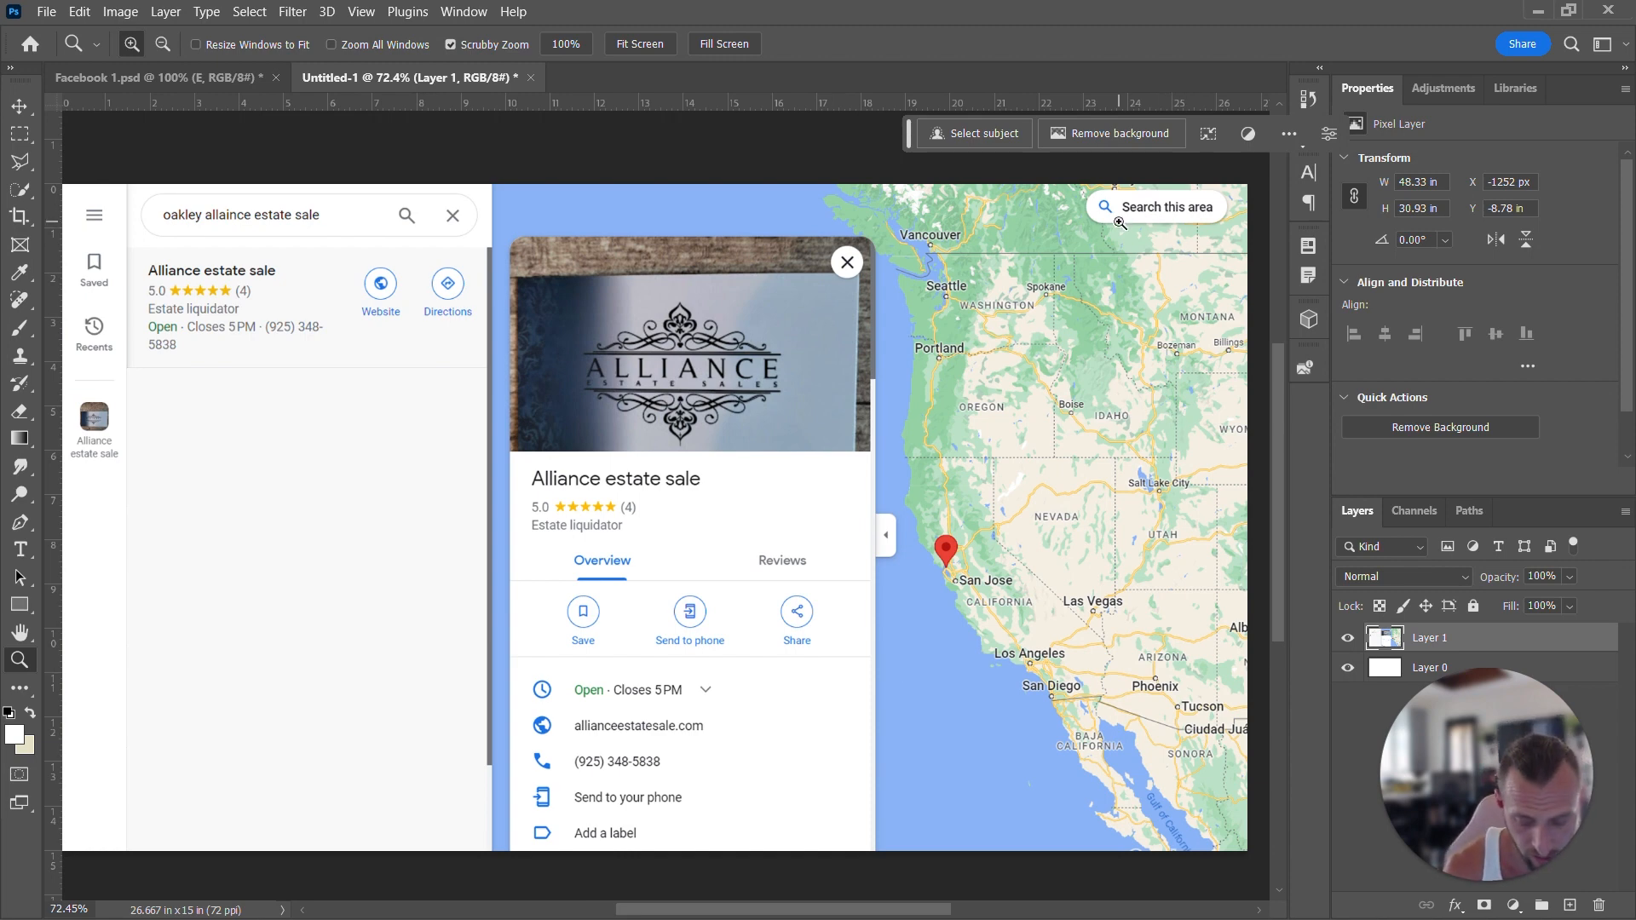
{"action": "key", "text": "m"}
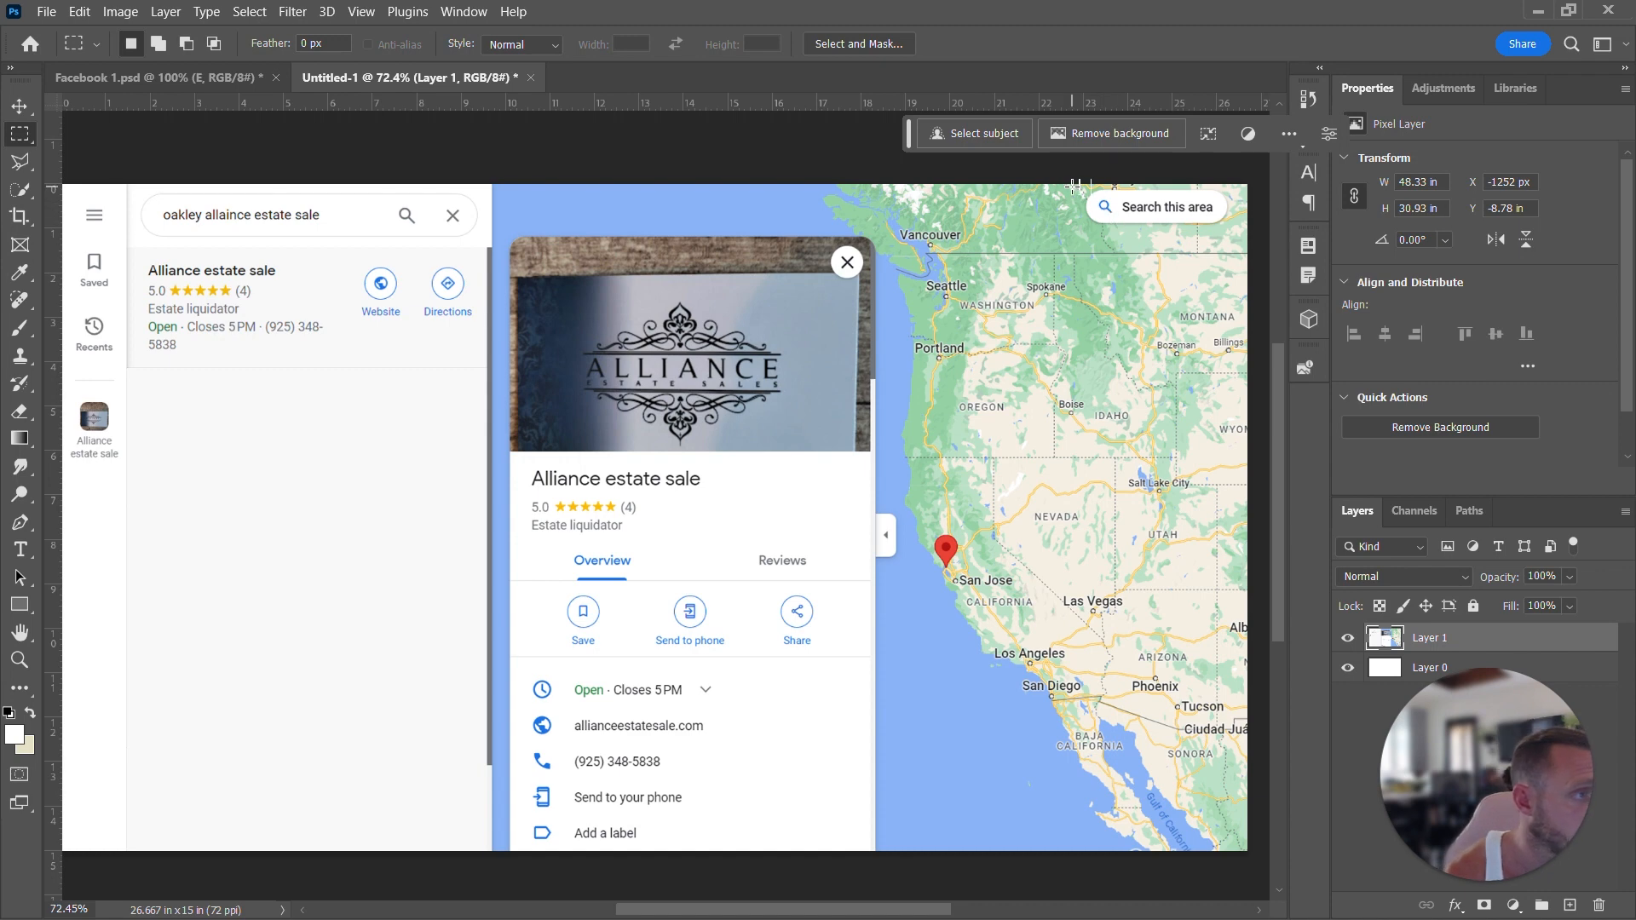
{"action": "left_click_drag", "start_coordinate": [1074, 187], "coordinate": [1234, 230]}
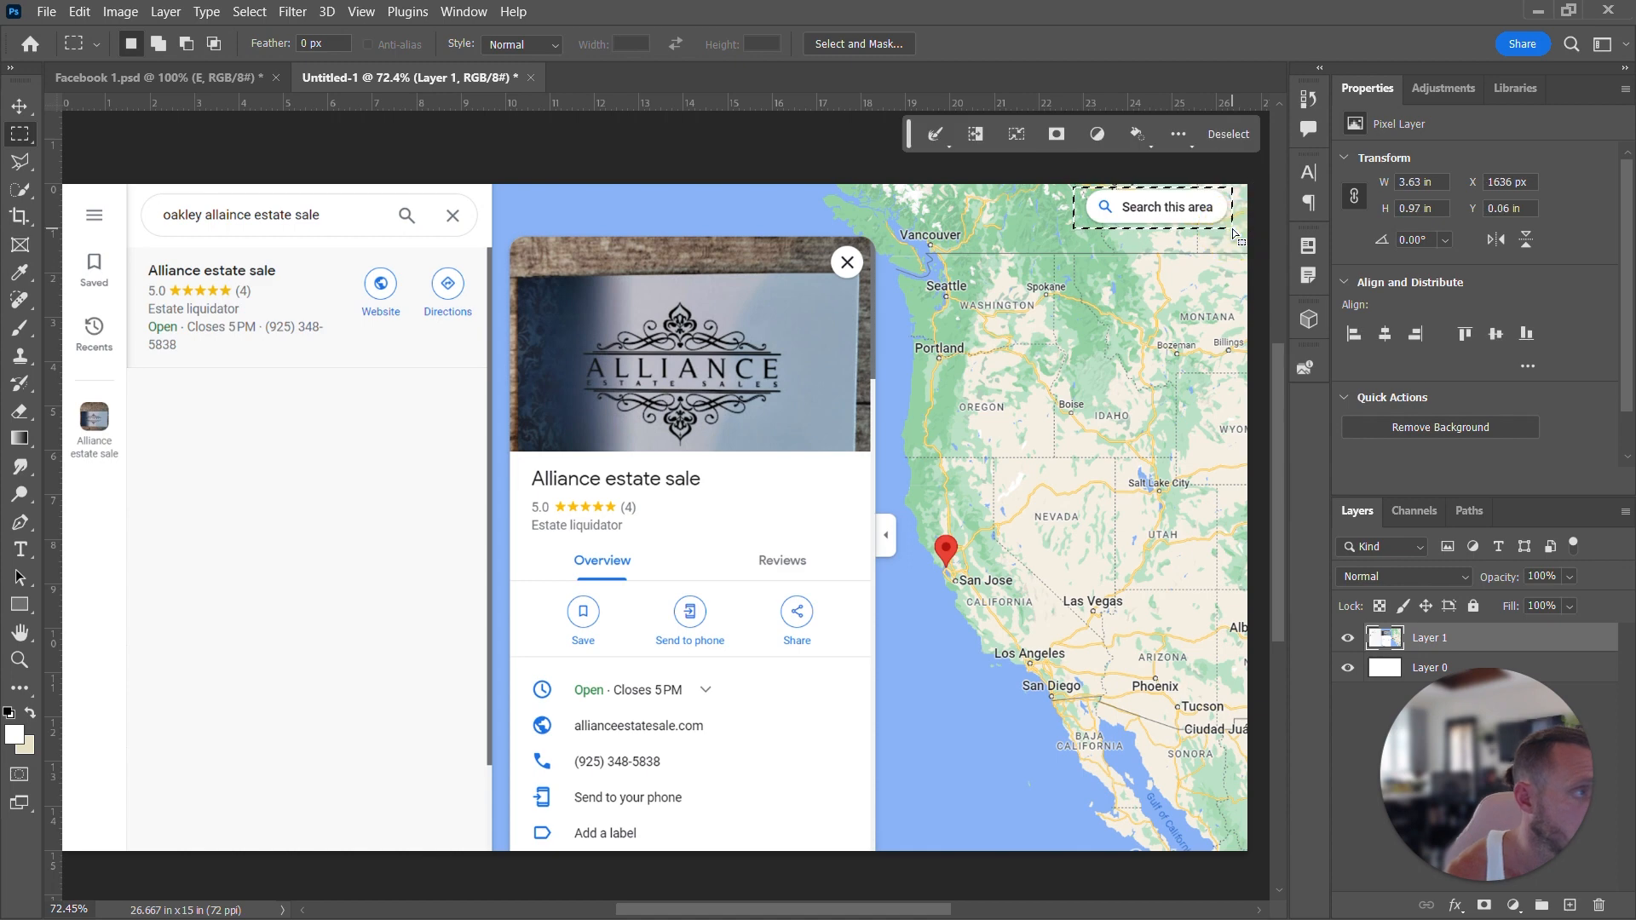
{"action": "left_click", "coordinate": [257, 17]}
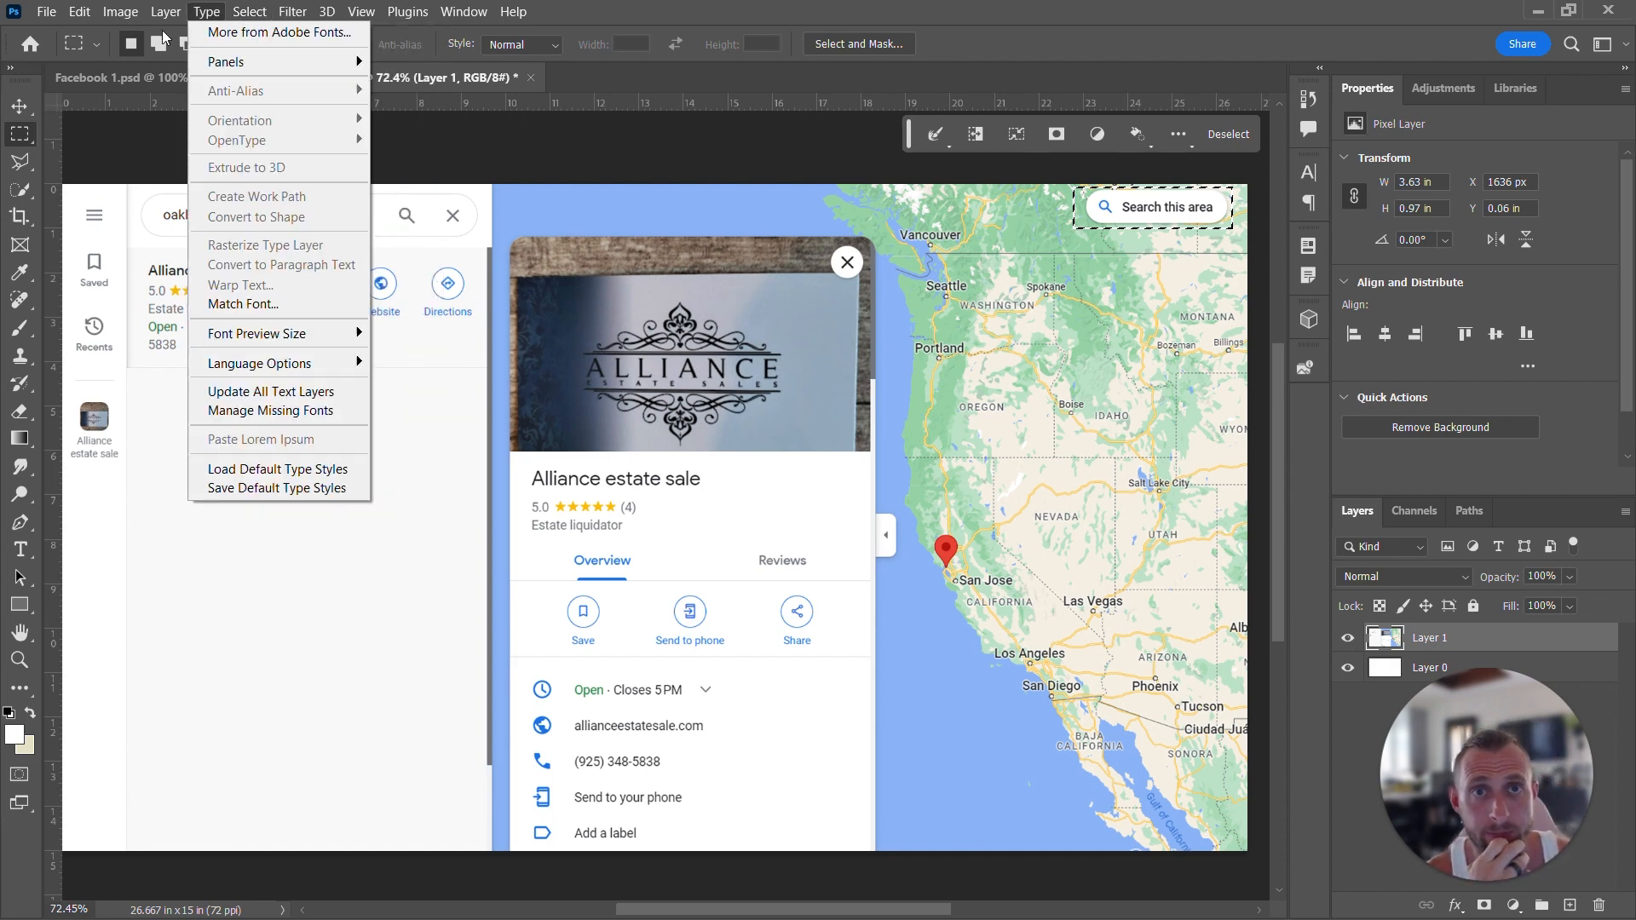
{"action": "mouse_move", "coordinate": [126, 16]}
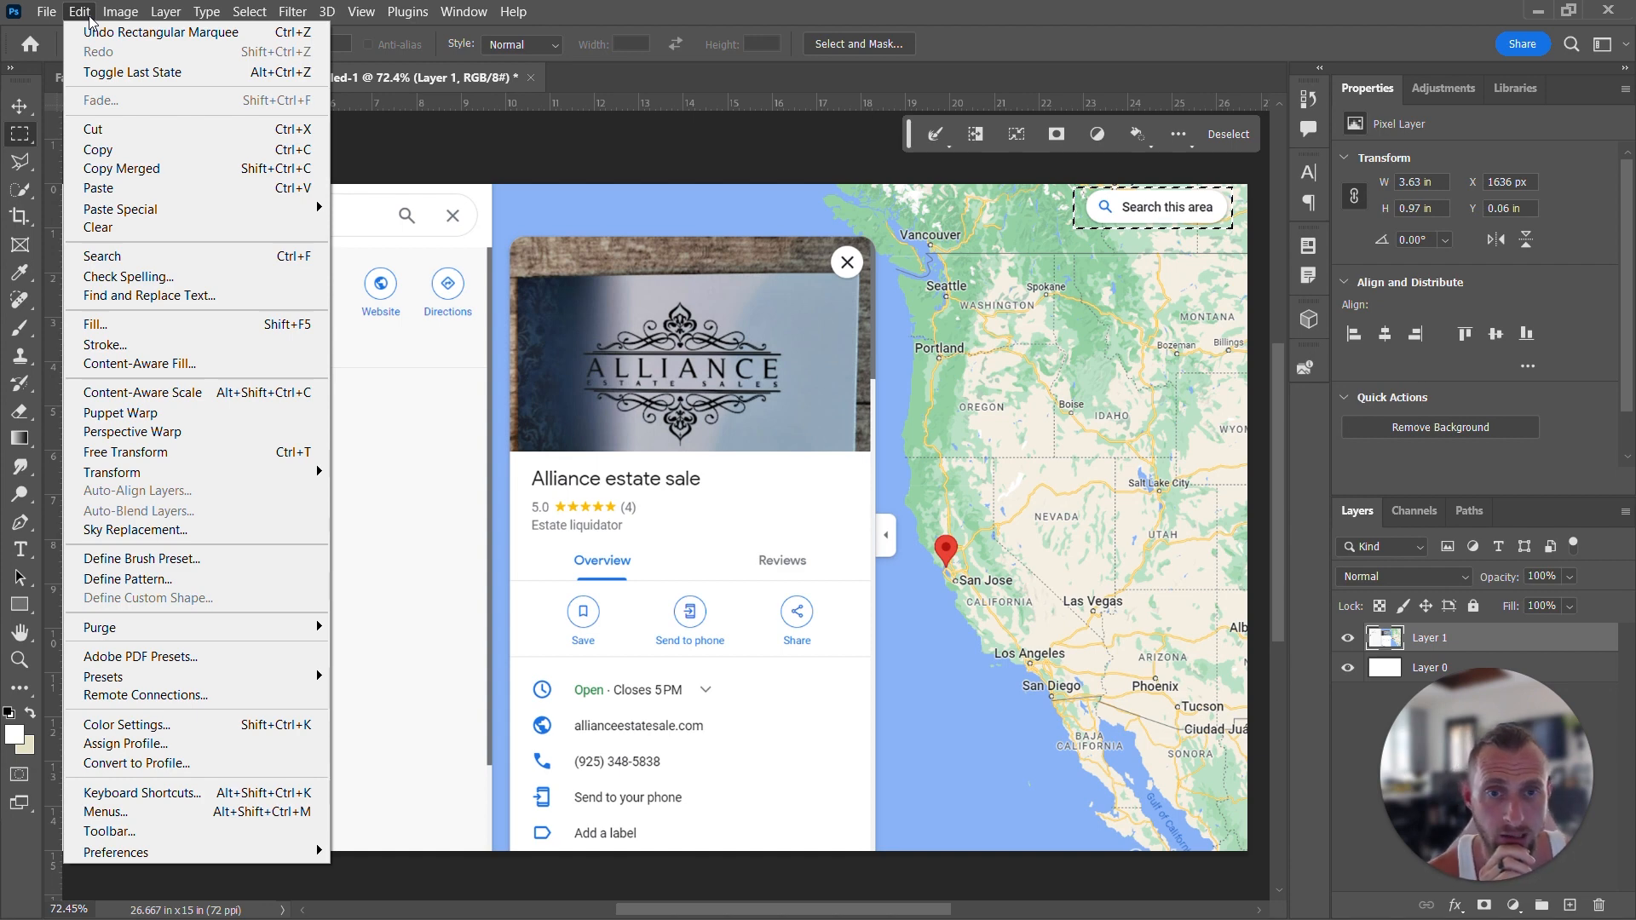
{"action": "left_click", "coordinate": [161, 365]}
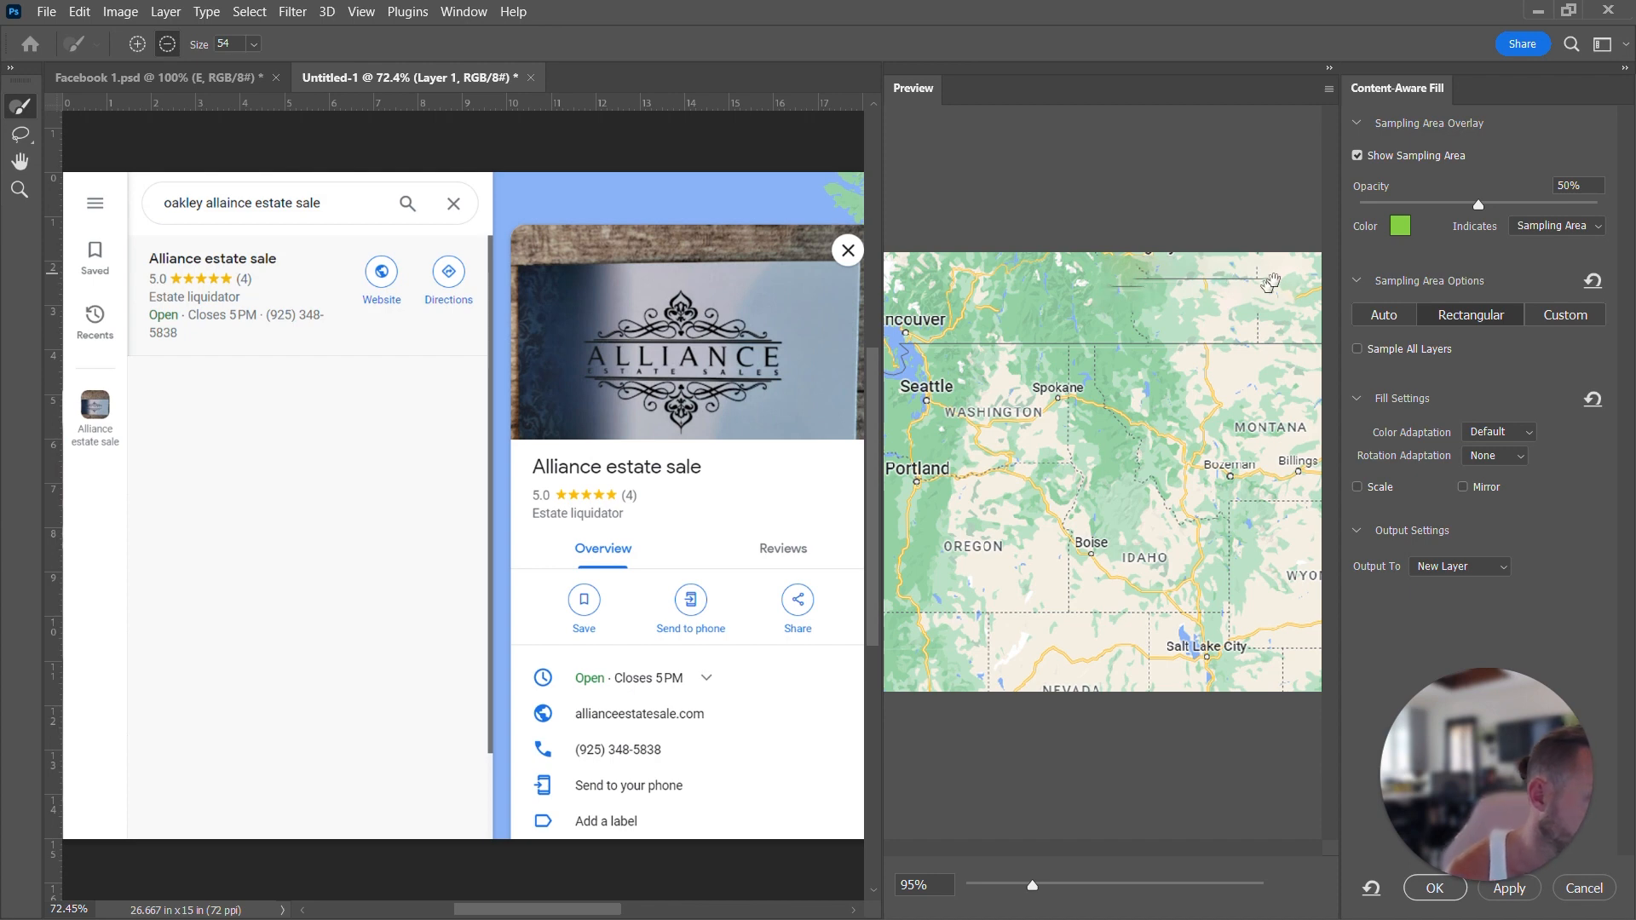
{"action": "left_click", "coordinate": [1595, 887]}
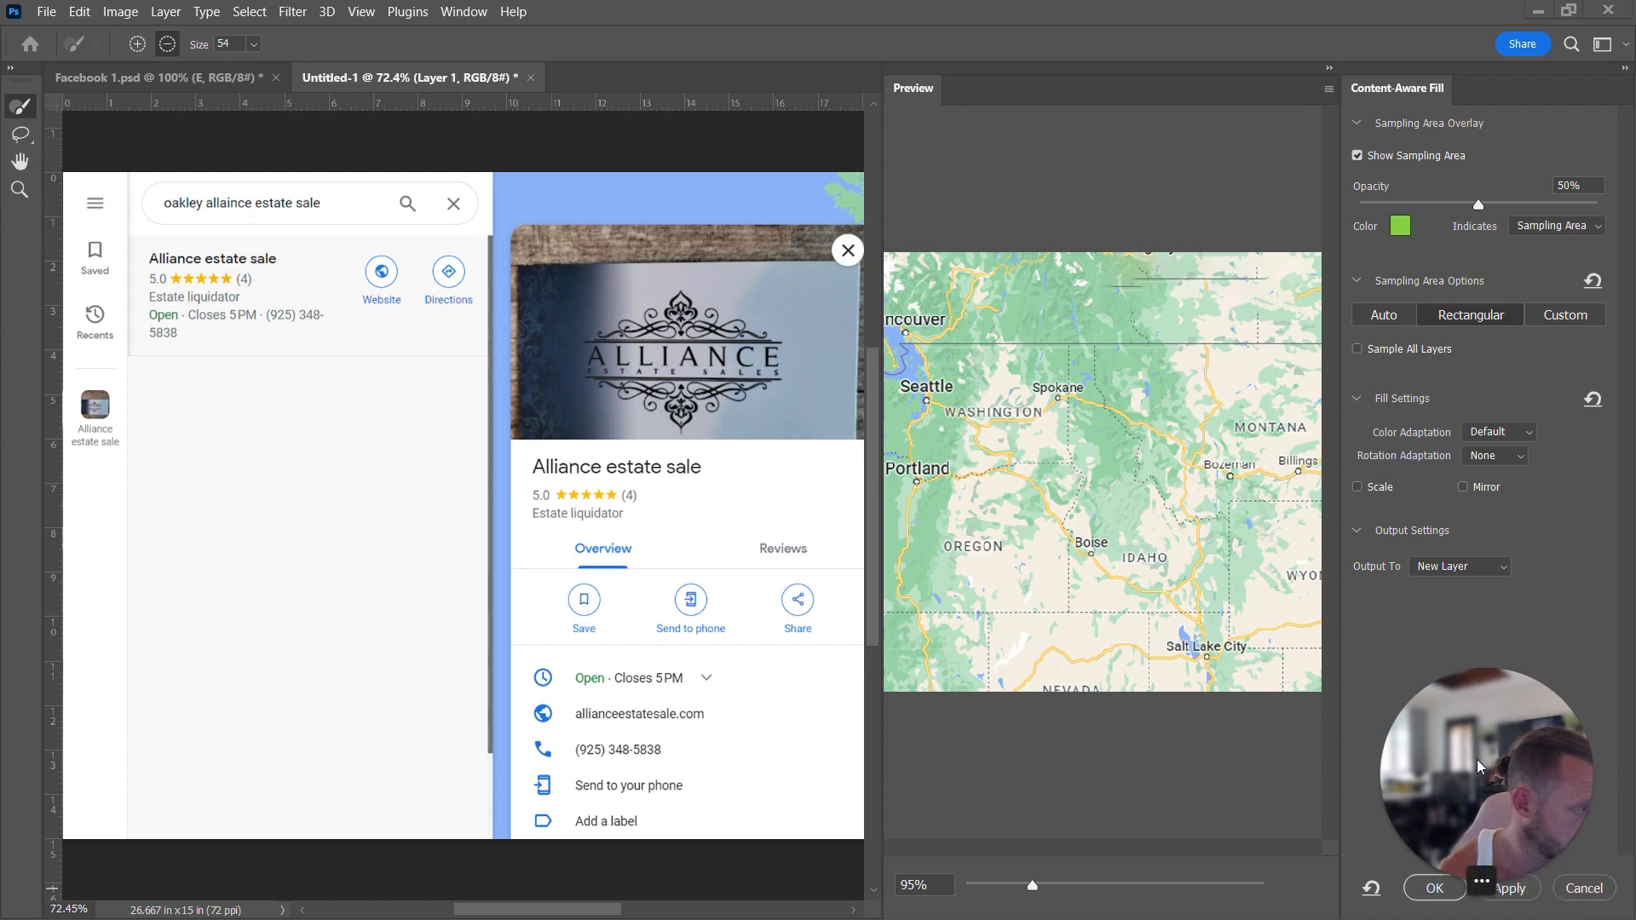
{"action": "left_click", "coordinate": [1590, 886]}
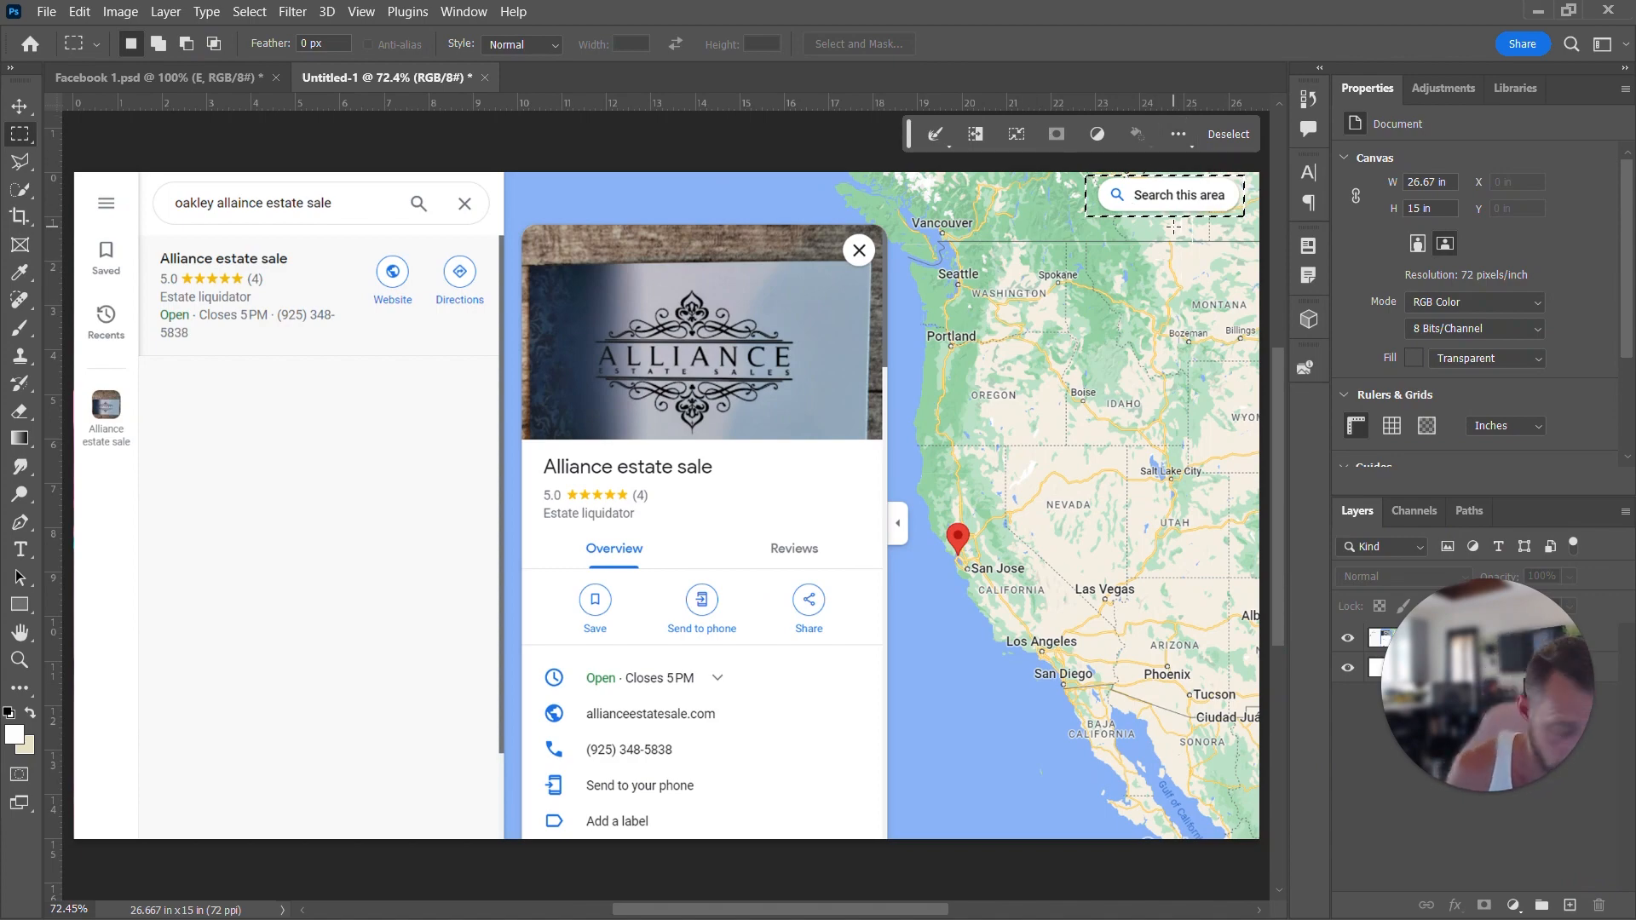
- Reselect the map's "Search this area" button with a tighter rectangular marquee about 3.31 by 0.85 in
{"action": "key", "text": "z"}
{"action": "left_click_drag", "start_coordinate": [1185, 191], "coordinate": [909, 239]}
{"action": "key", "text": "m"}
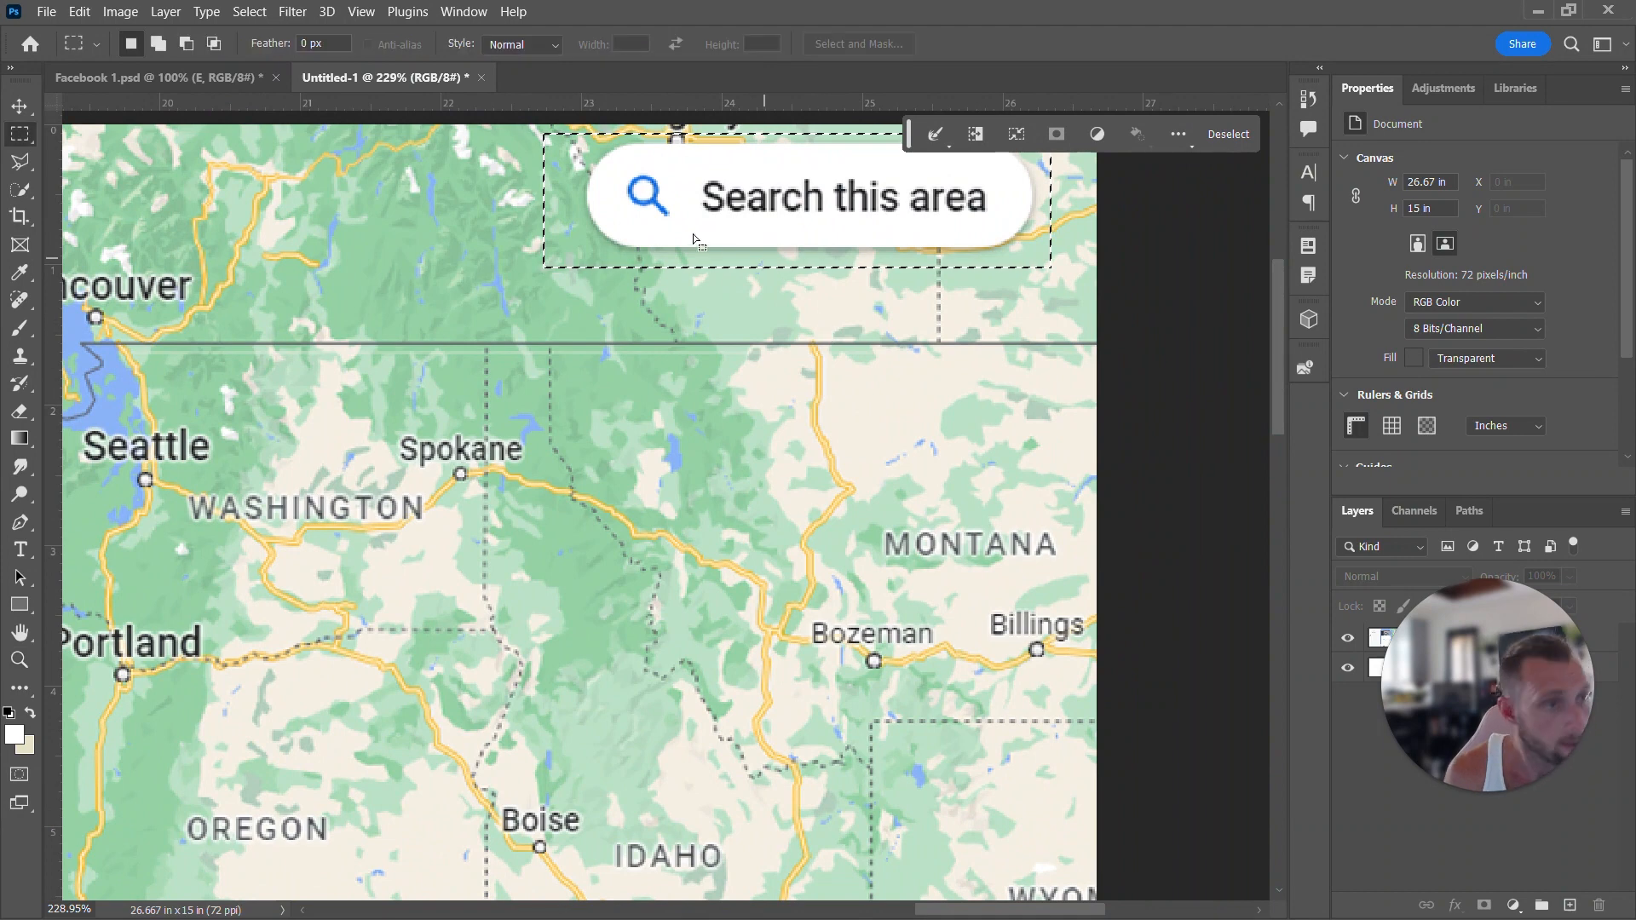
{"action": "left_click", "coordinate": [575, 147]}
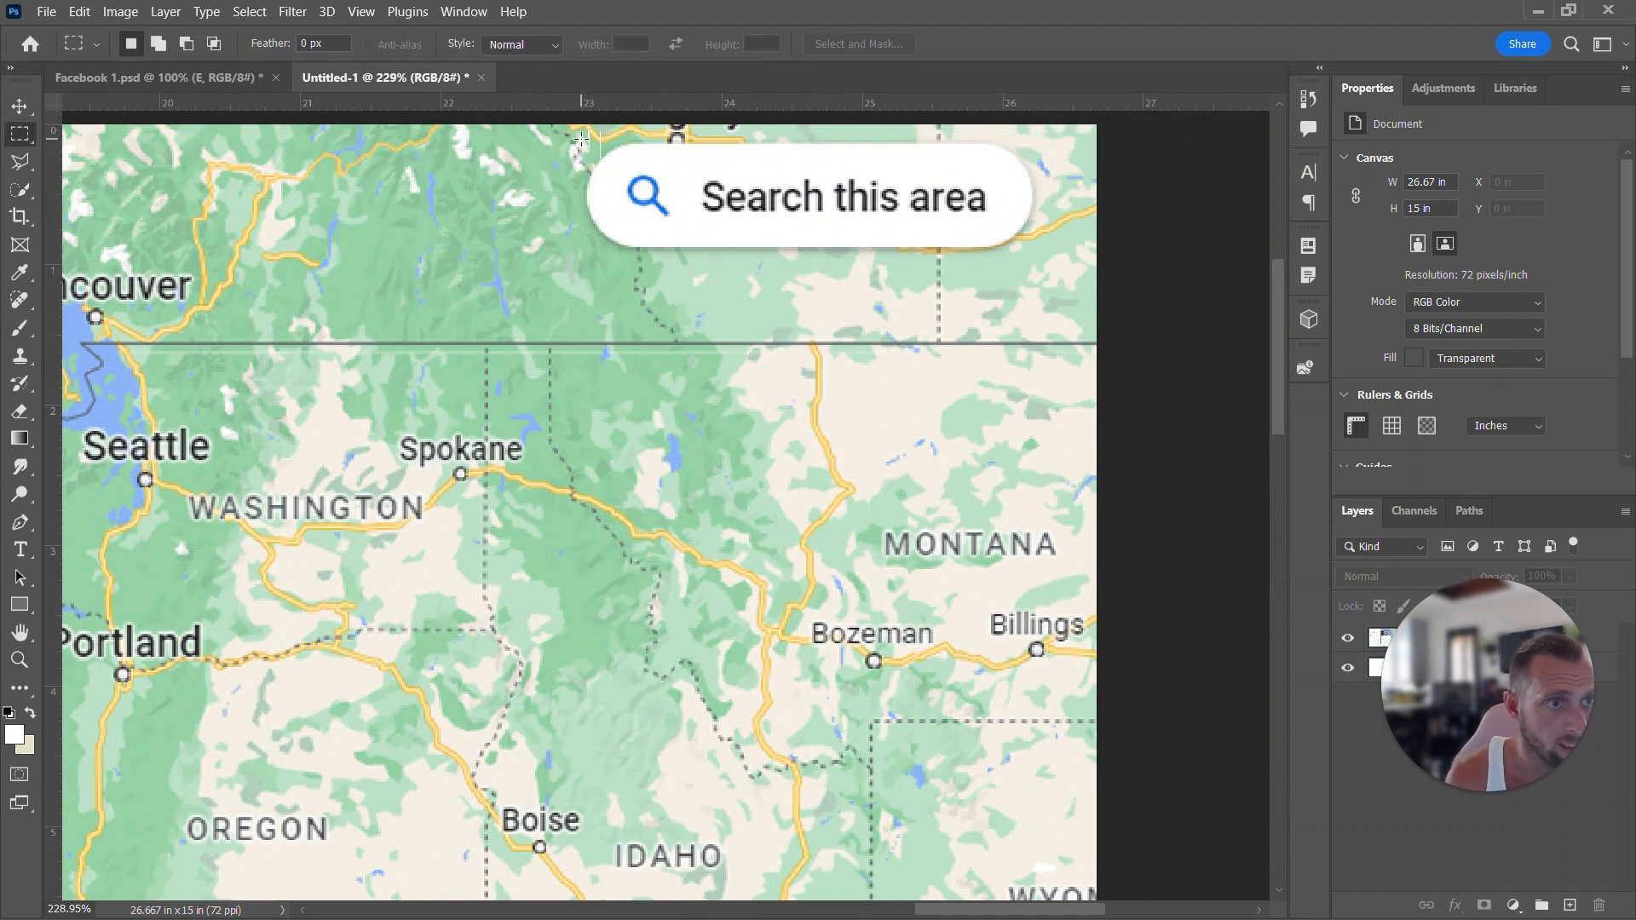
{"action": "left_click_drag", "start_coordinate": [578, 143], "coordinate": [1040, 256]}
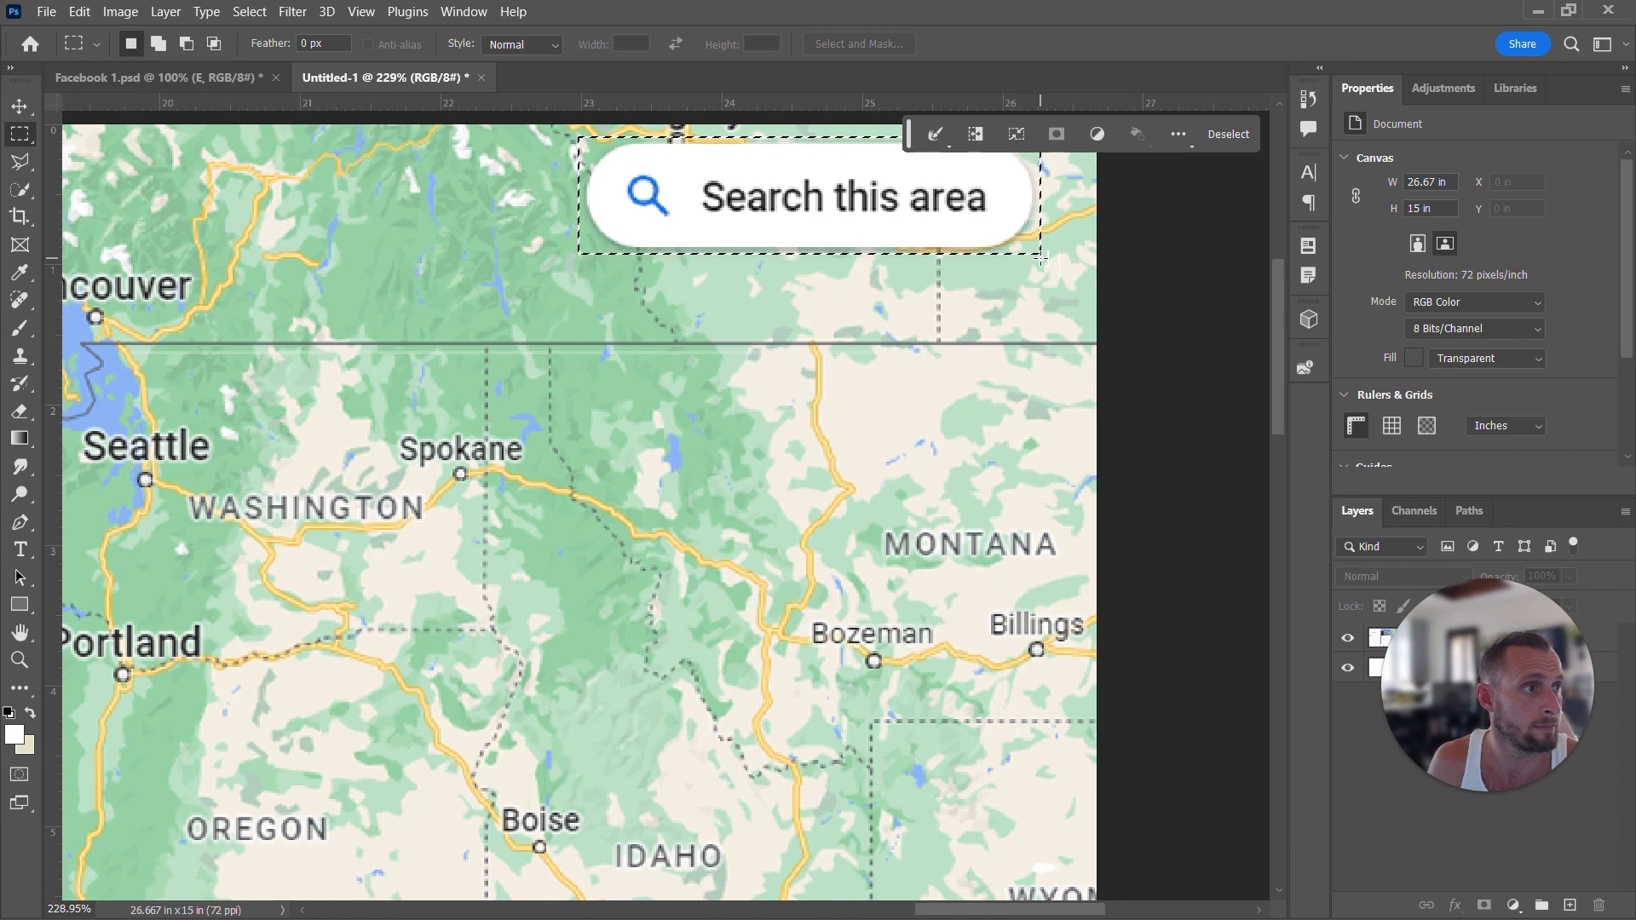
{"action": "key", "text": "shift"}
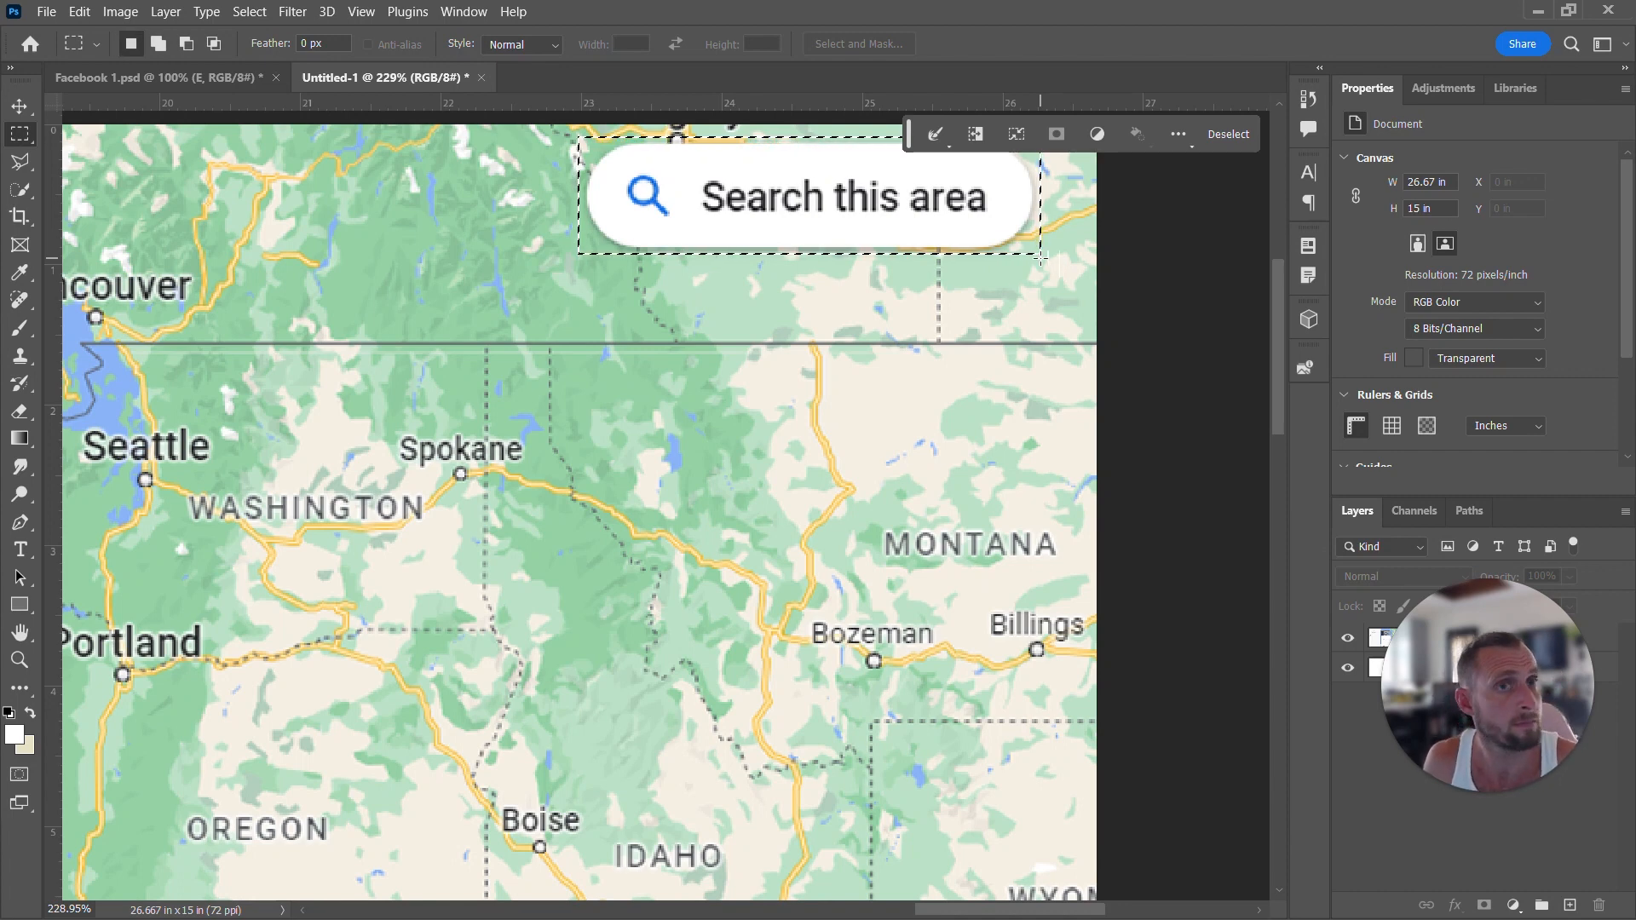
- Make Layer 1 active and replace the selected "Search this area" button with a Content-Aware fill at 100% opacity
{"action": "left_click", "coordinate": [79, 12]}
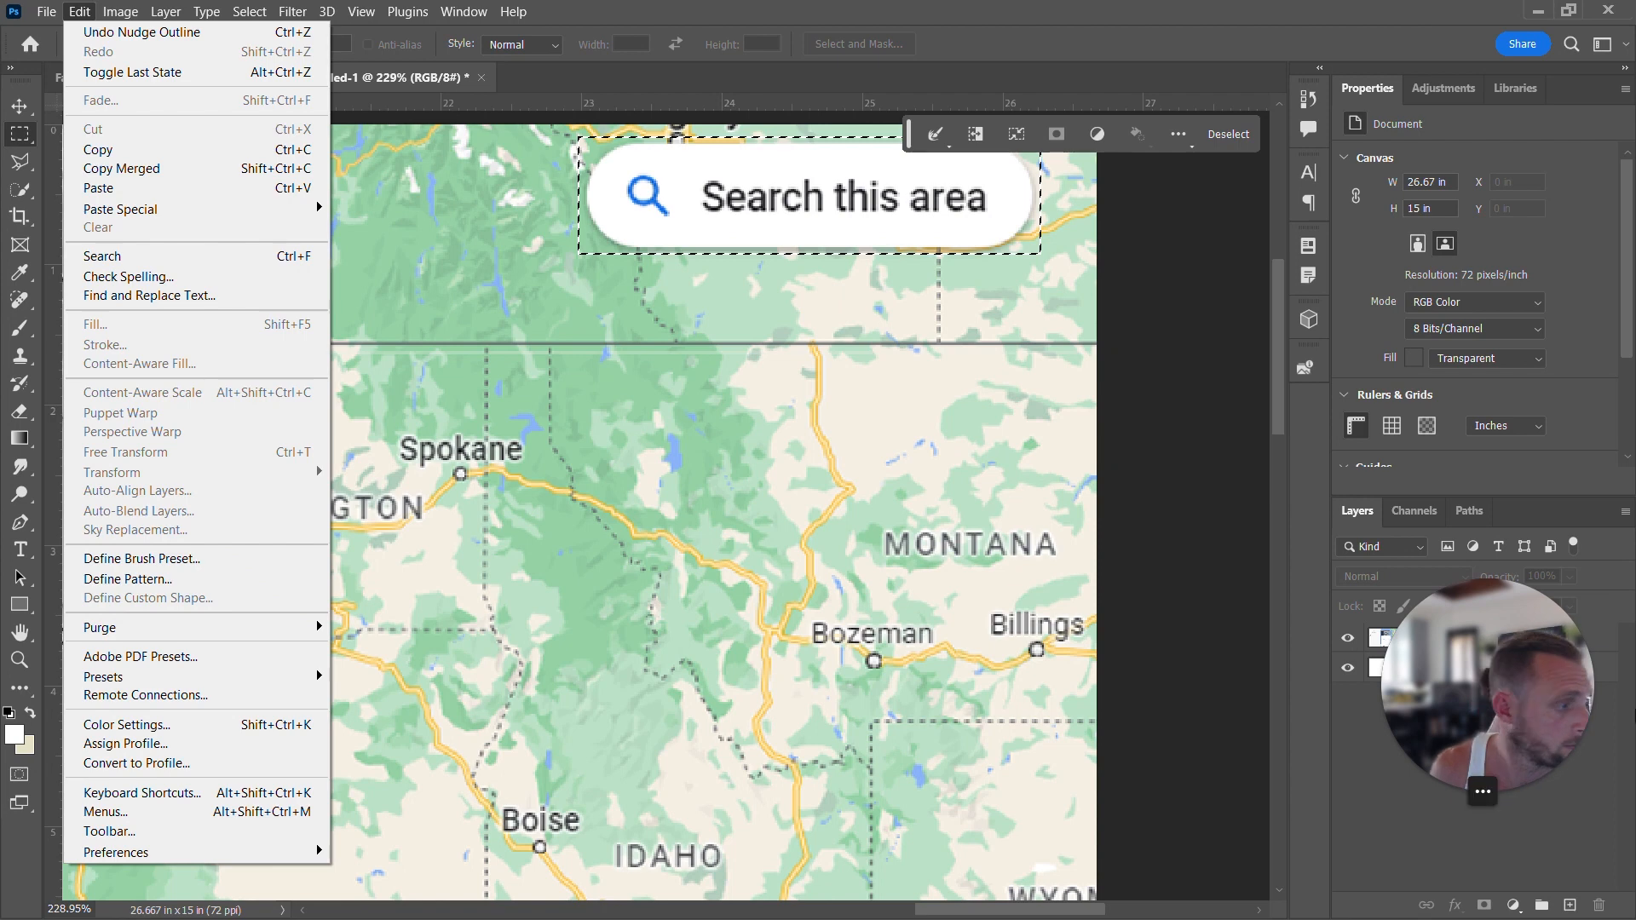
{"action": "left_click_drag", "start_coordinate": [1544, 726], "coordinate": [1552, 822]}
{"action": "left_click", "coordinate": [1479, 639]}
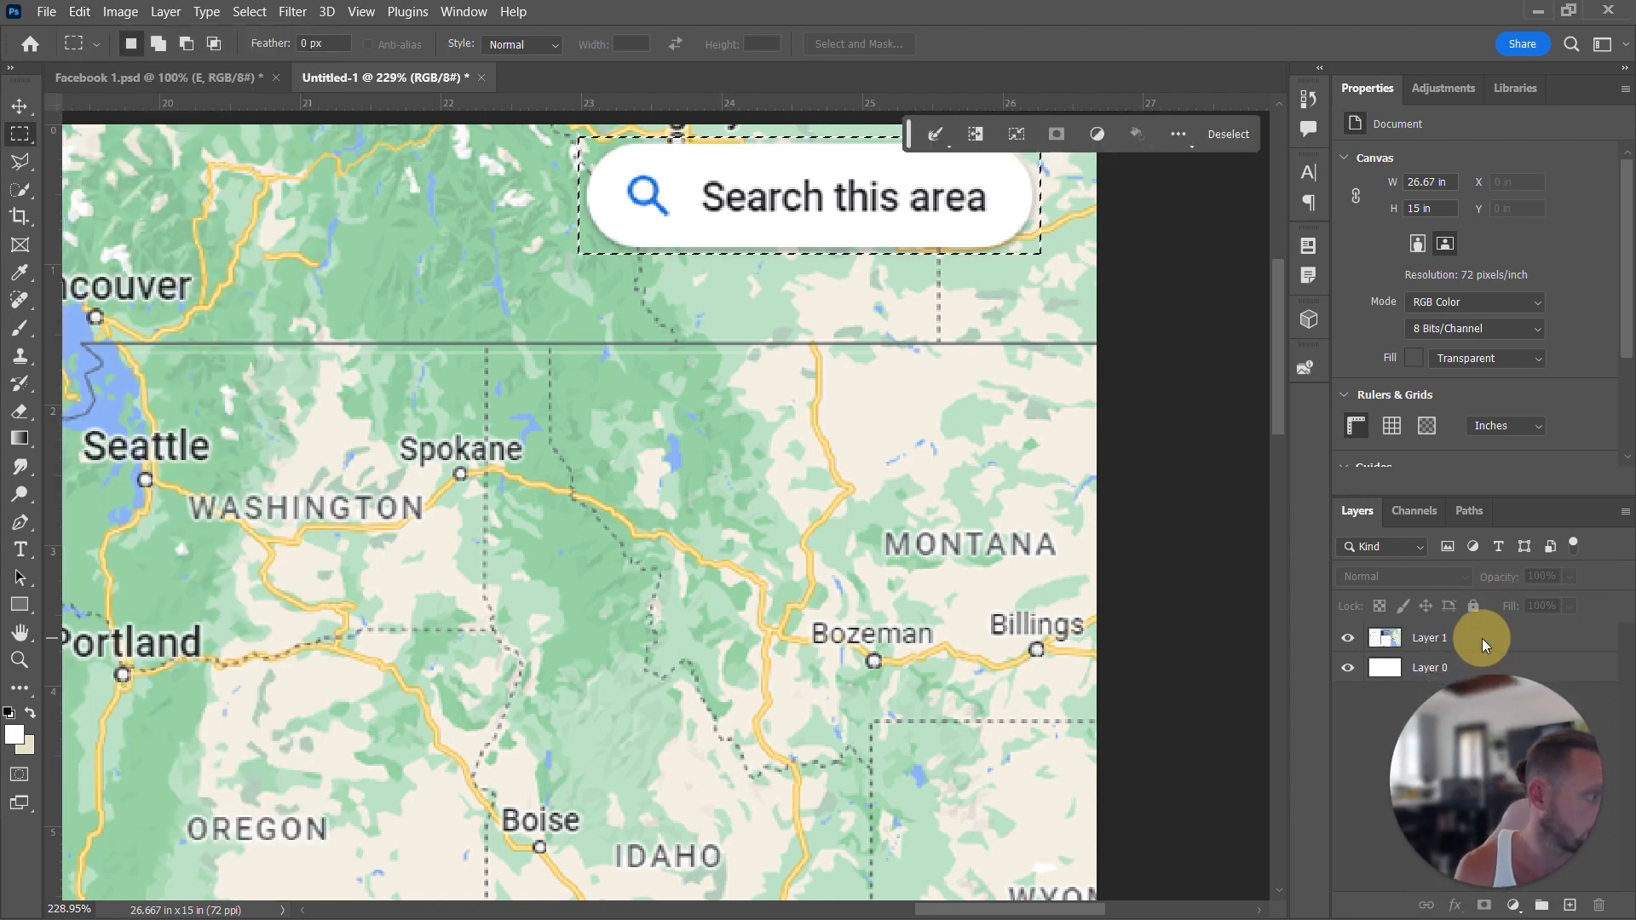
{"action": "left_click", "coordinate": [1464, 646]}
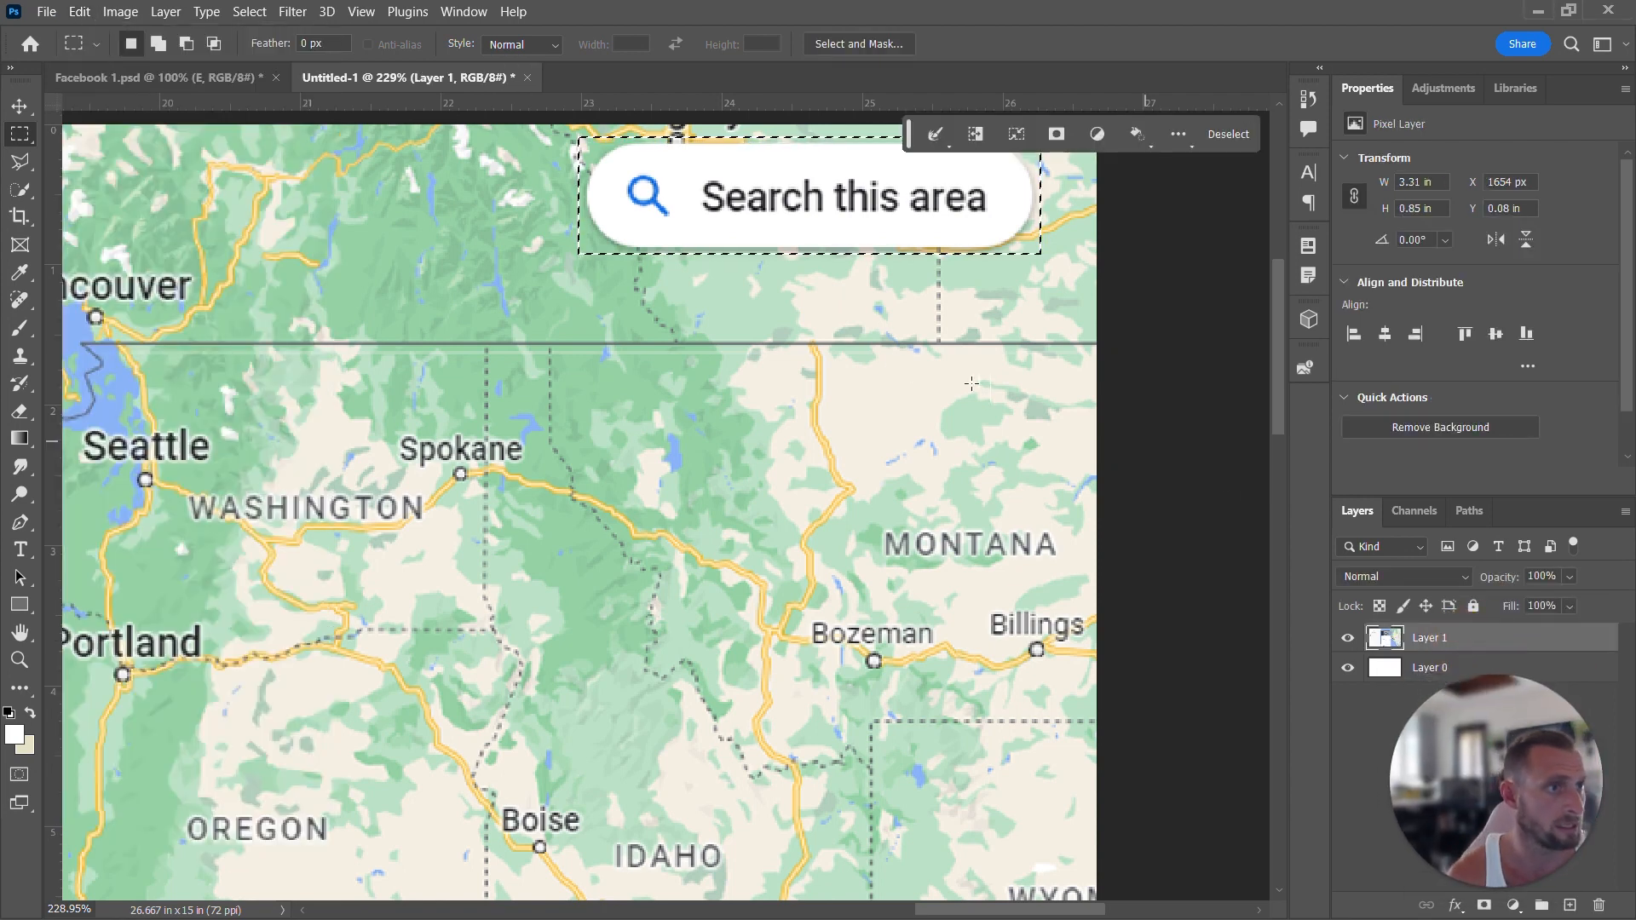
{"action": "key", "text": "shift+F5"}
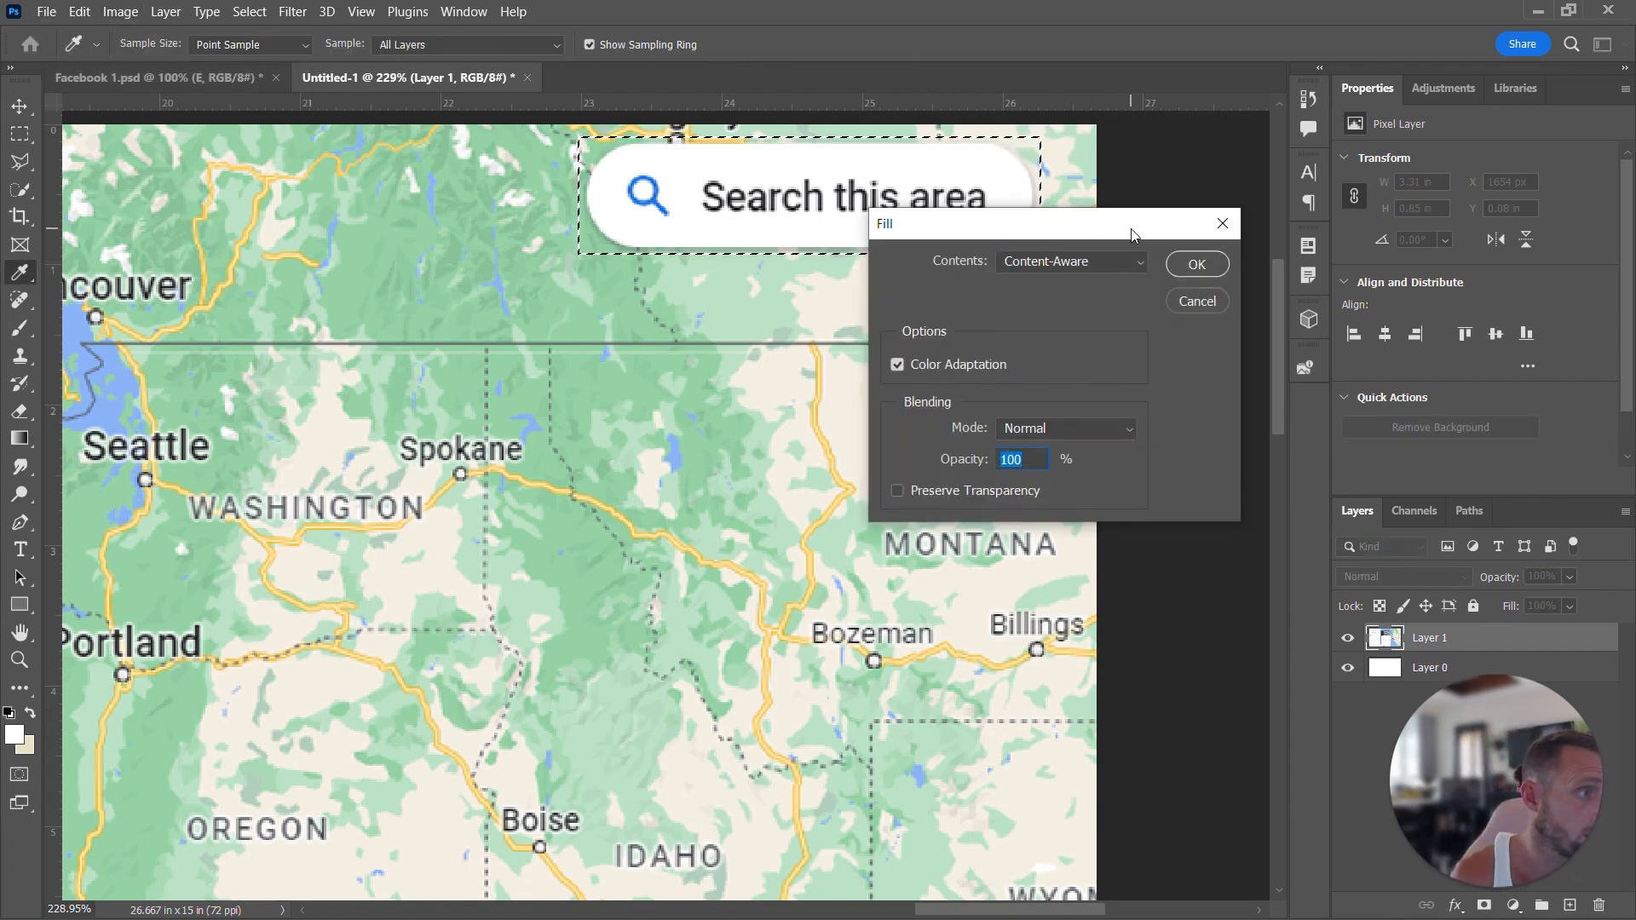
{"action": "left_click_drag", "start_coordinate": [1129, 223], "coordinate": [1051, 334]}
{"action": "left_click", "coordinate": [1118, 376]}
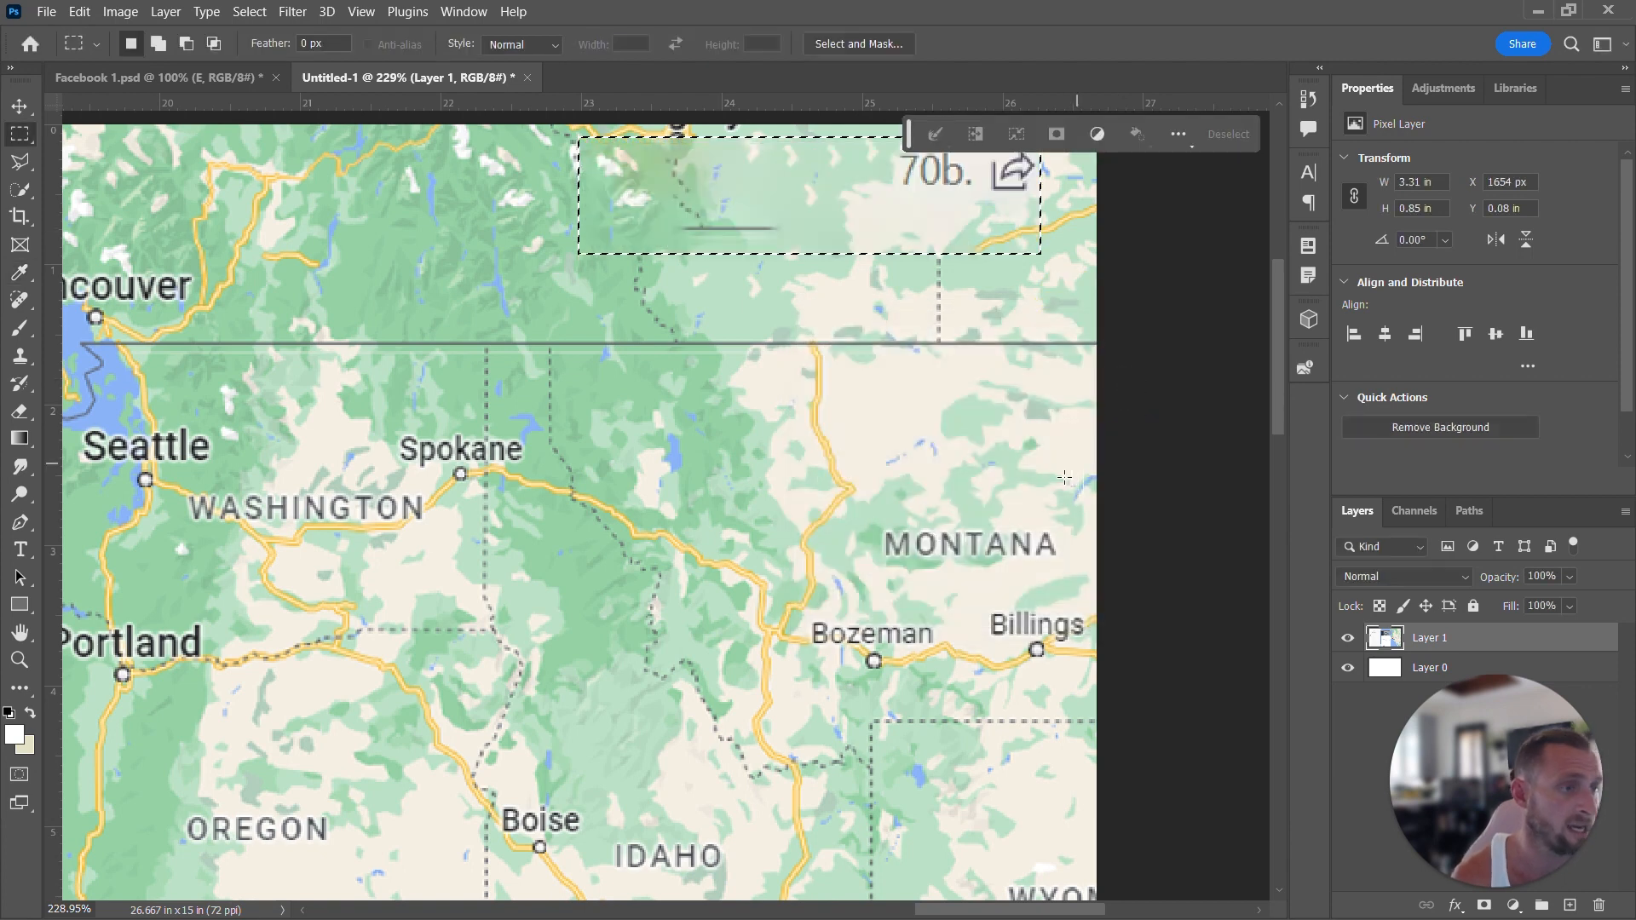
- Select the stray dark line in the filled map area with a marquee about 0.83 by 0.15 in and fill it Content-Aware
{"action": "scroll", "coordinate": [899, 506], "scroll_direction": "up", "scroll_amount": 1}
{"action": "scroll", "coordinate": [899, 506], "scroll_direction": "up", "scroll_amount": 1}
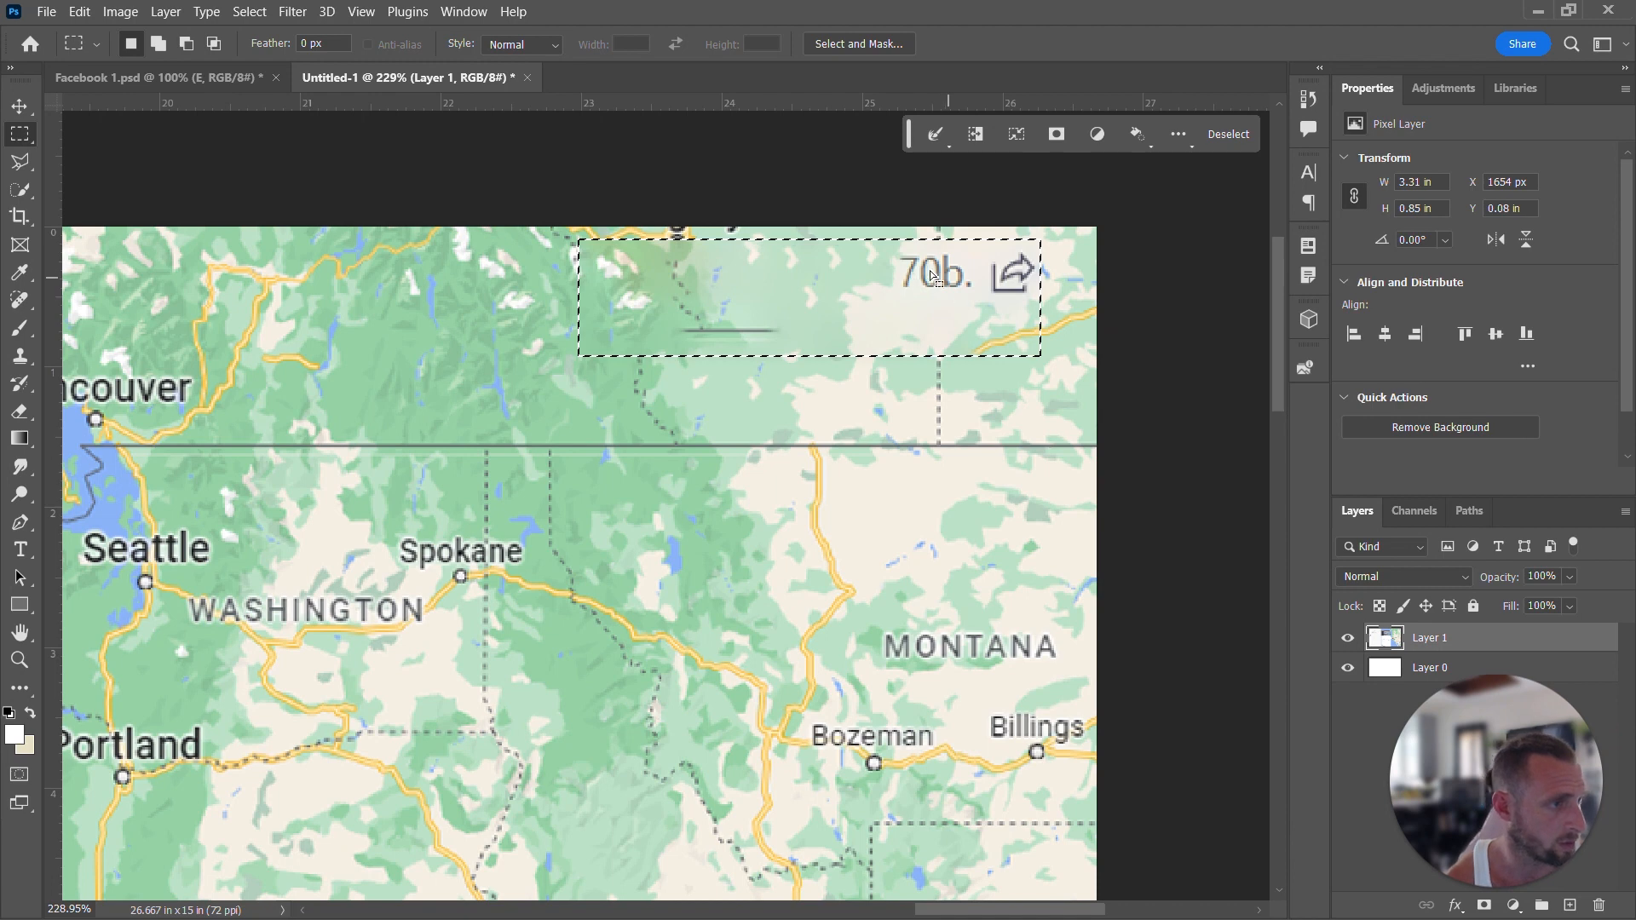
{"action": "left_click", "coordinate": [695, 312]}
{"action": "left_click_drag", "start_coordinate": [680, 321], "coordinate": [793, 341]}
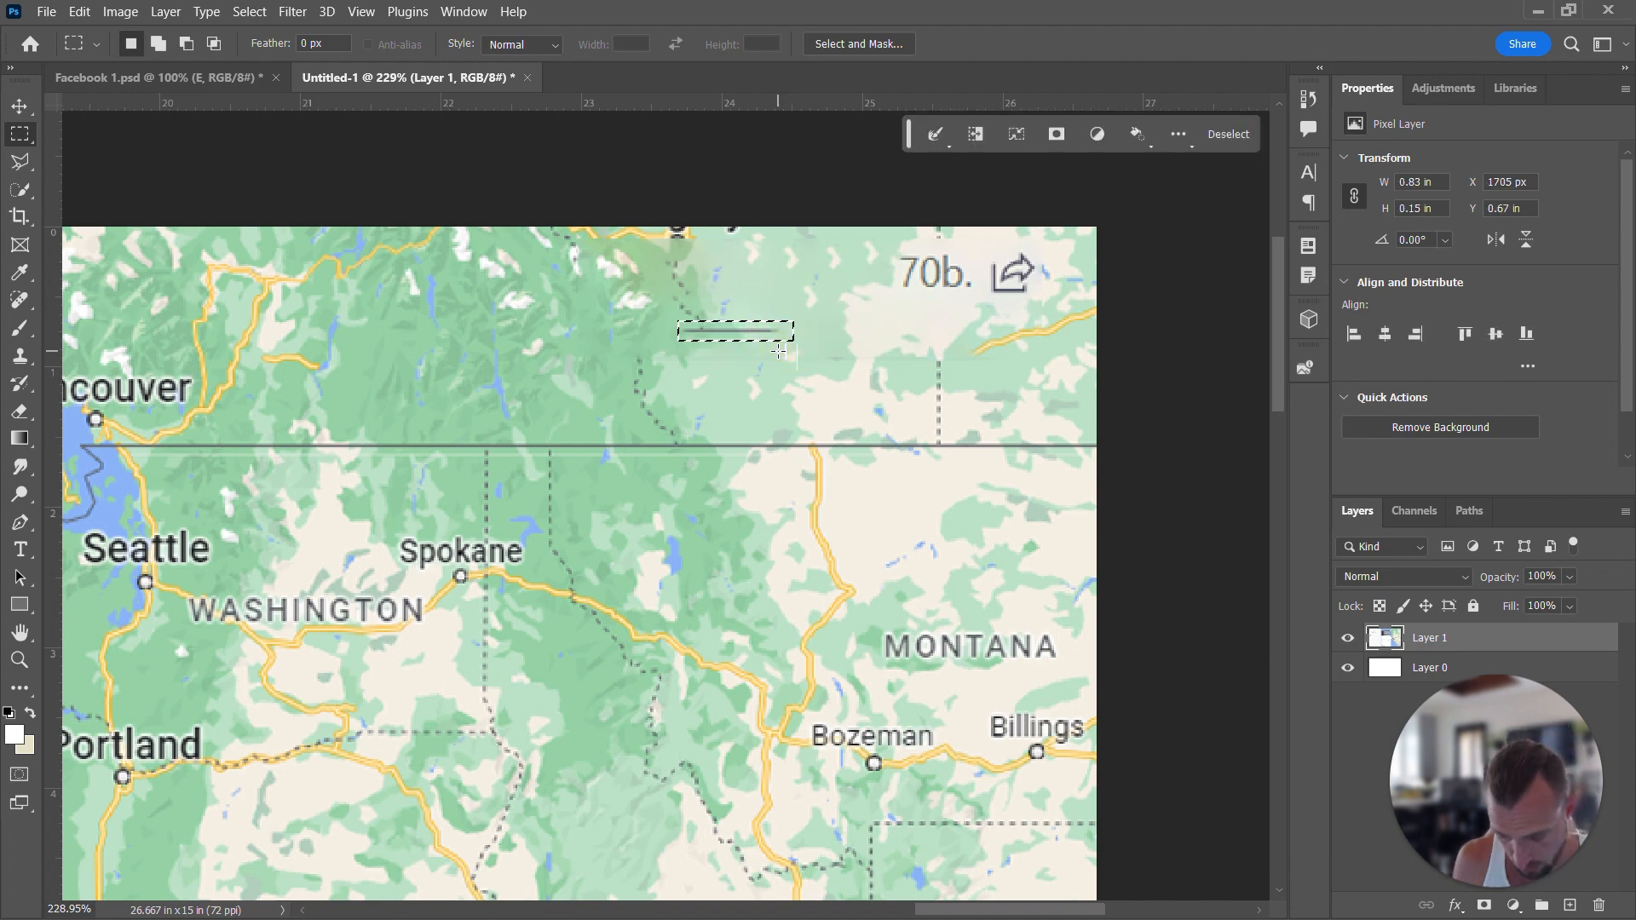
{"action": "key", "text": "shift+BackSpace"}
{"action": "key", "text": "Return"}
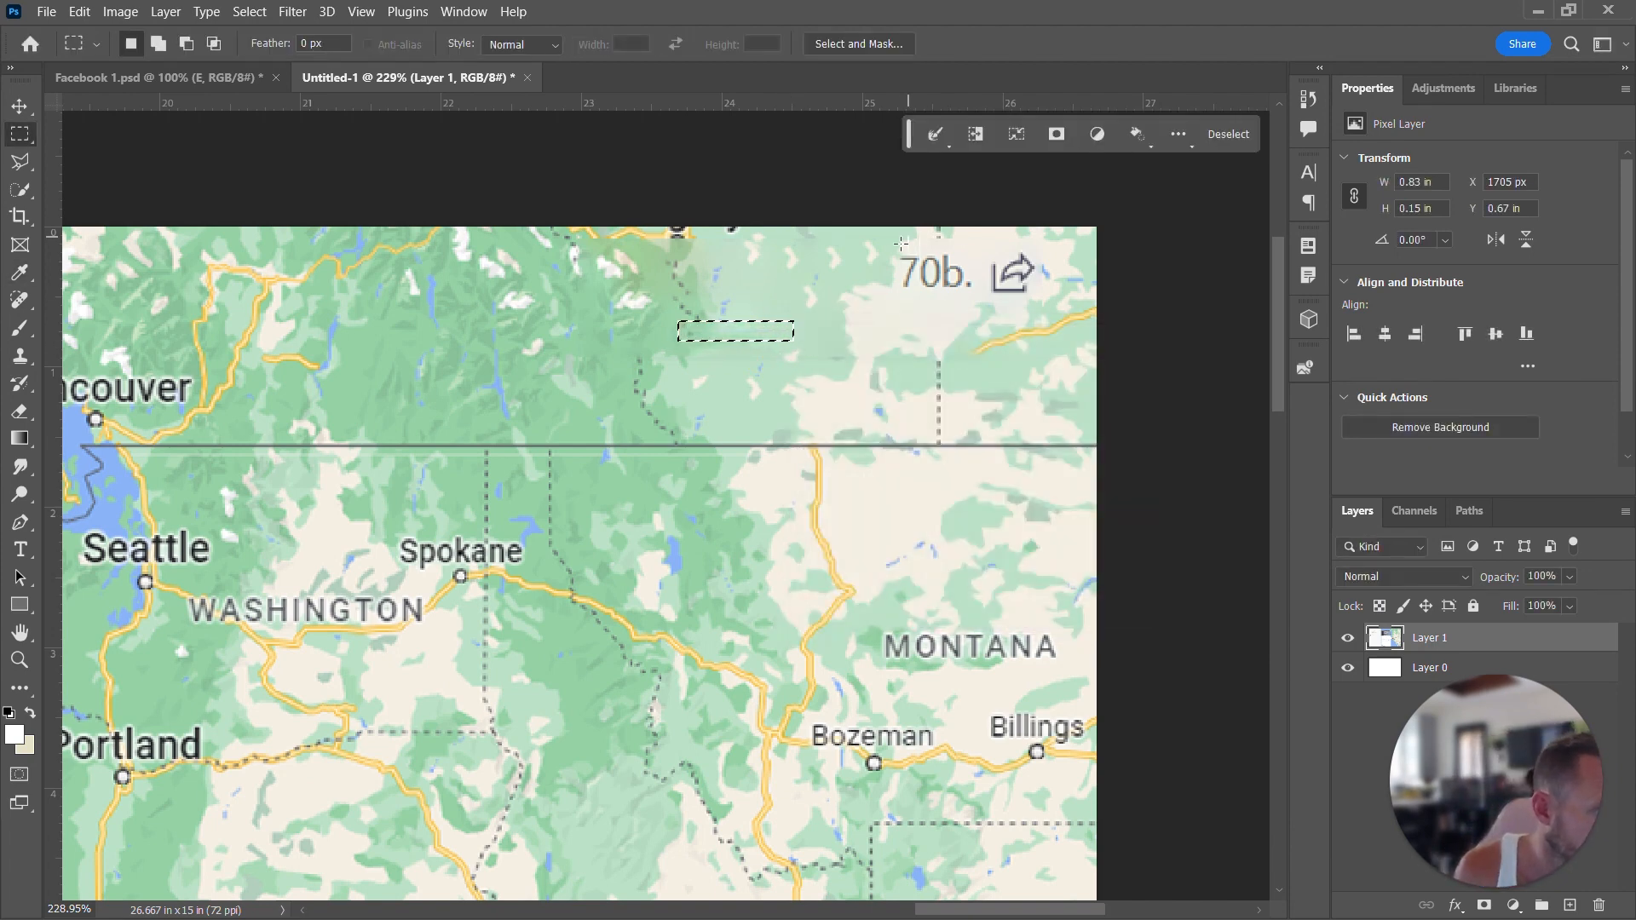
- Marquee the stray "70b." text and share icon, about 1.1 by 0.38 in, fill it Content-Aware, and clear the selection
{"action": "left_click_drag", "start_coordinate": [895, 249], "coordinate": [1046, 299]}
{"action": "key", "text": "shift+BackSpace"}
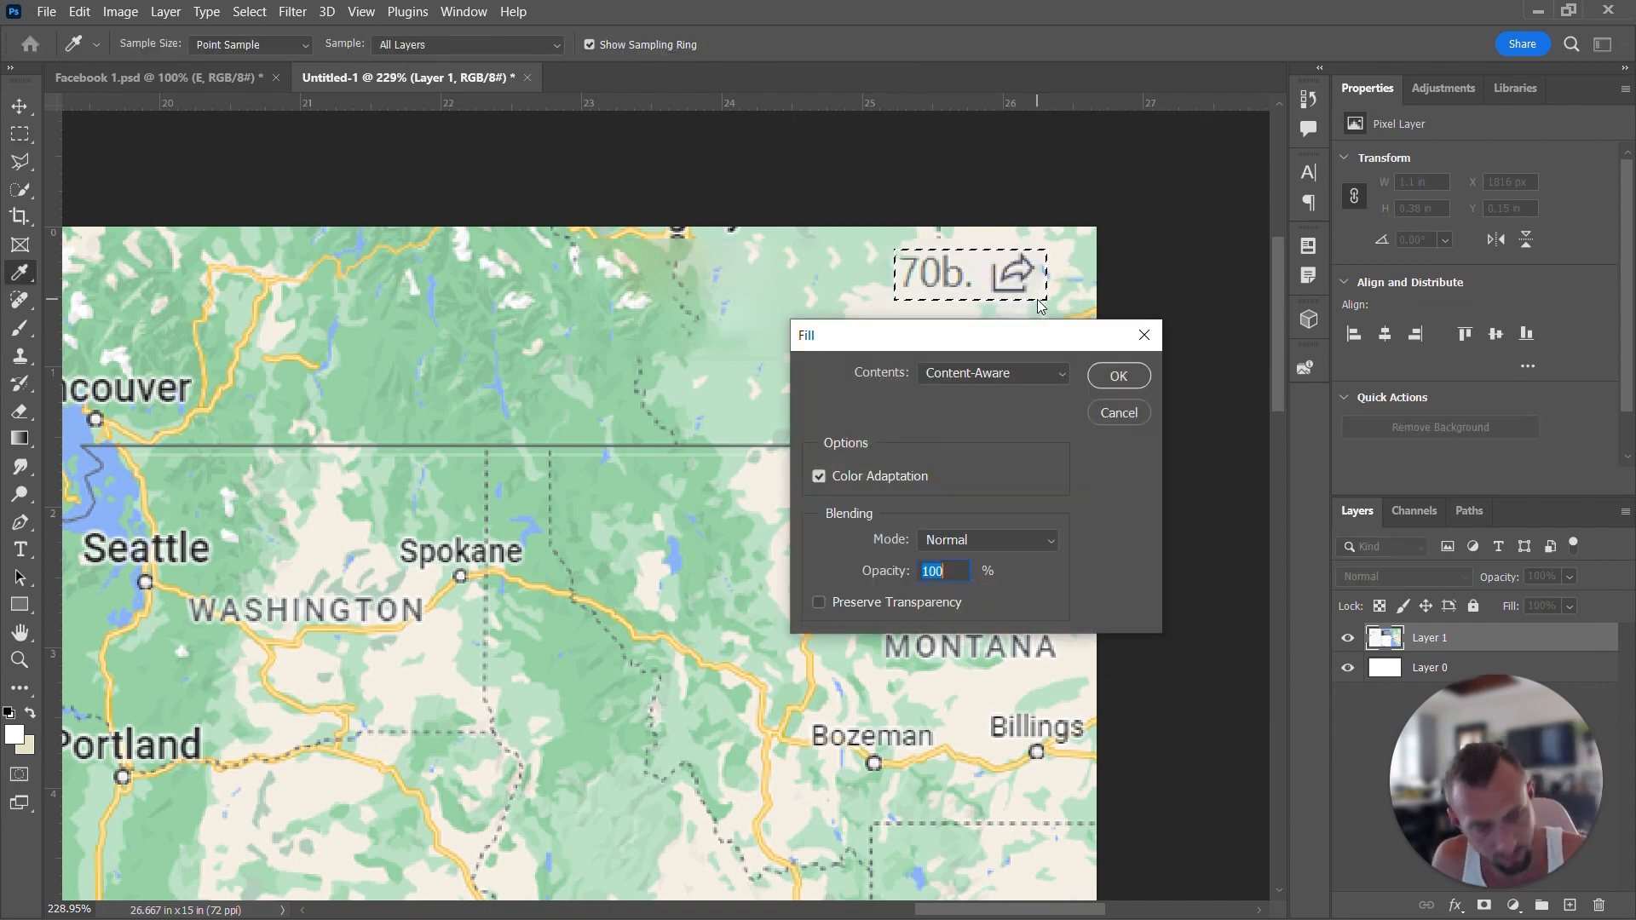
{"action": "key", "text": "Return"}
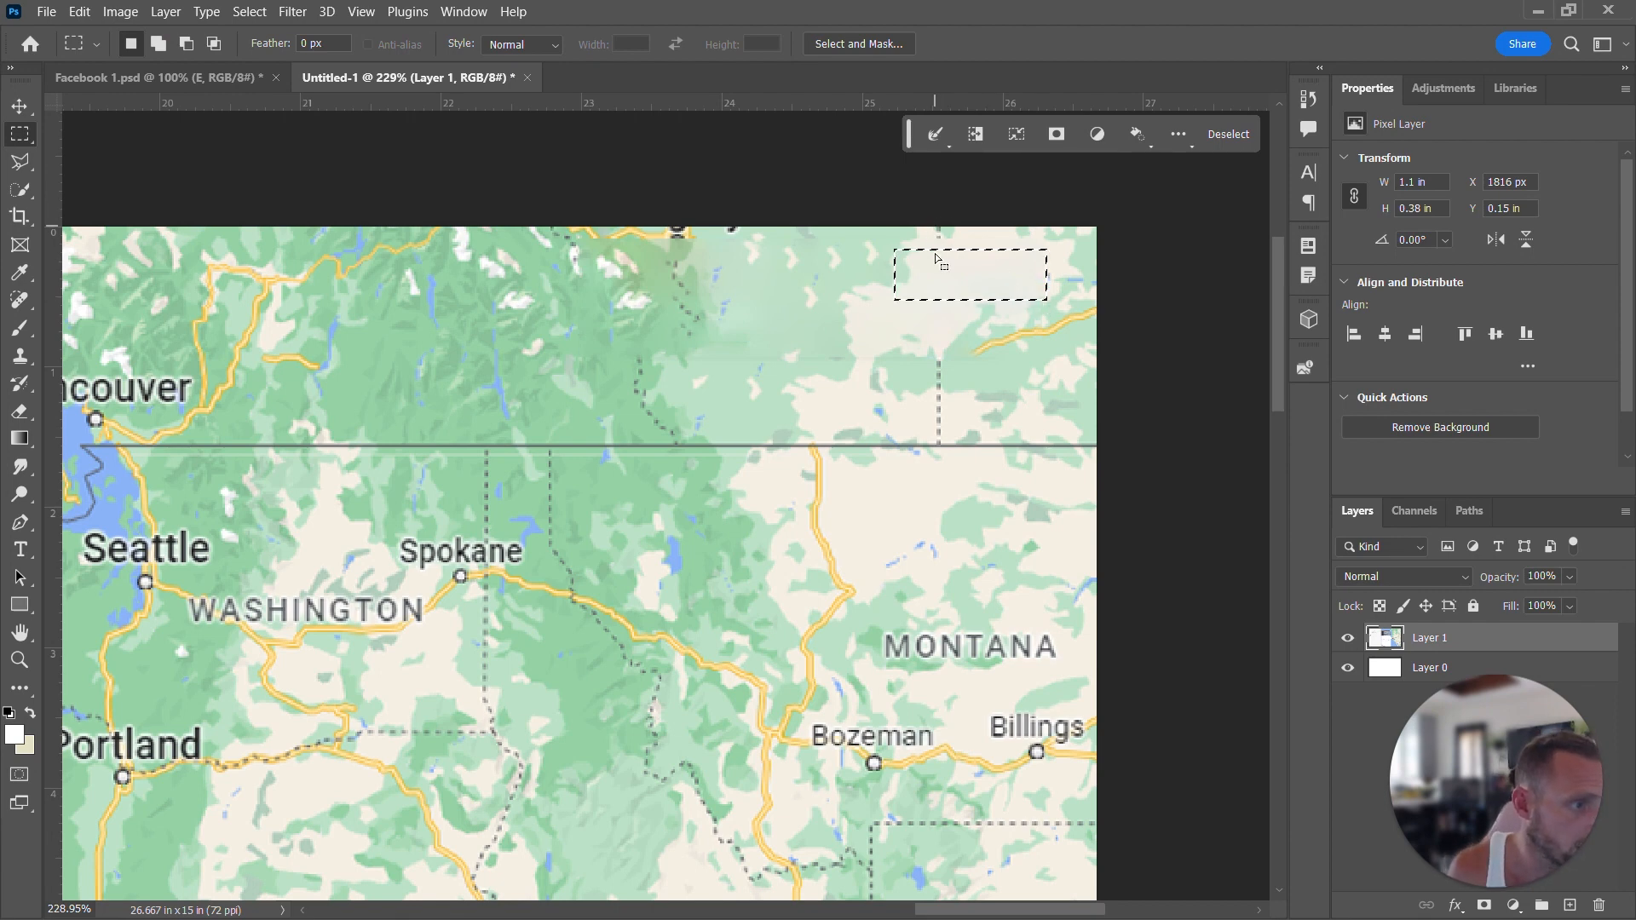
{"action": "left_click", "coordinate": [920, 187]}
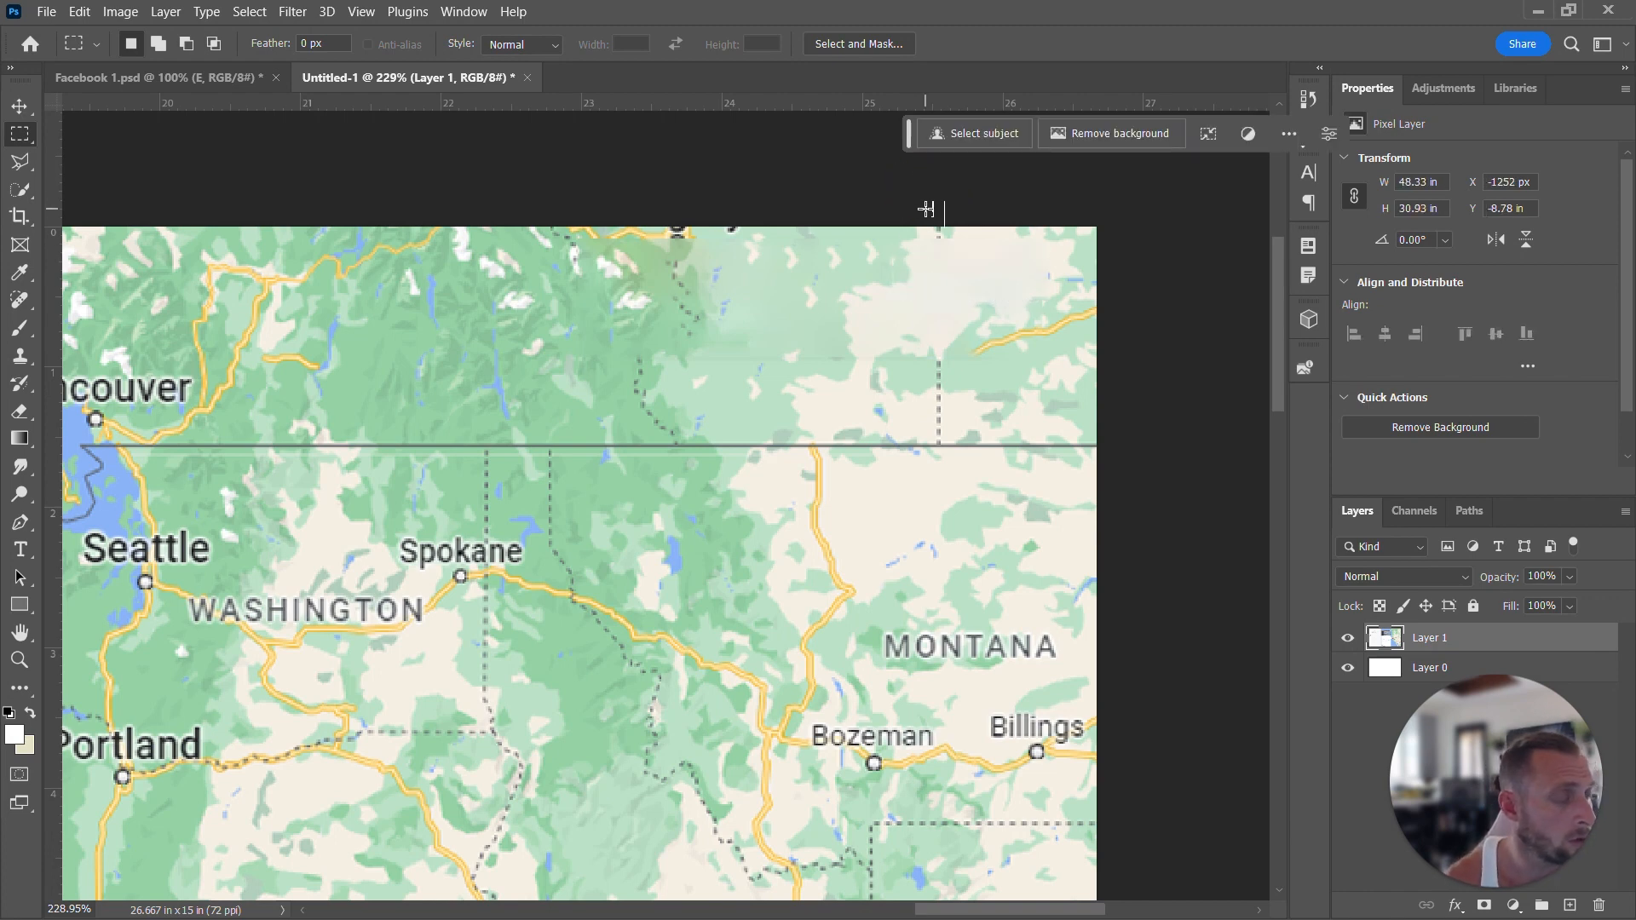
- Marquee the broken dashed border line north of Montana, about 0.24 by 1.56 in, fill it Content-Aware, and clear the selection
{"action": "left_click_drag", "start_coordinate": [926, 209], "coordinate": [955, 443]}
{"action": "key", "text": "shift"}
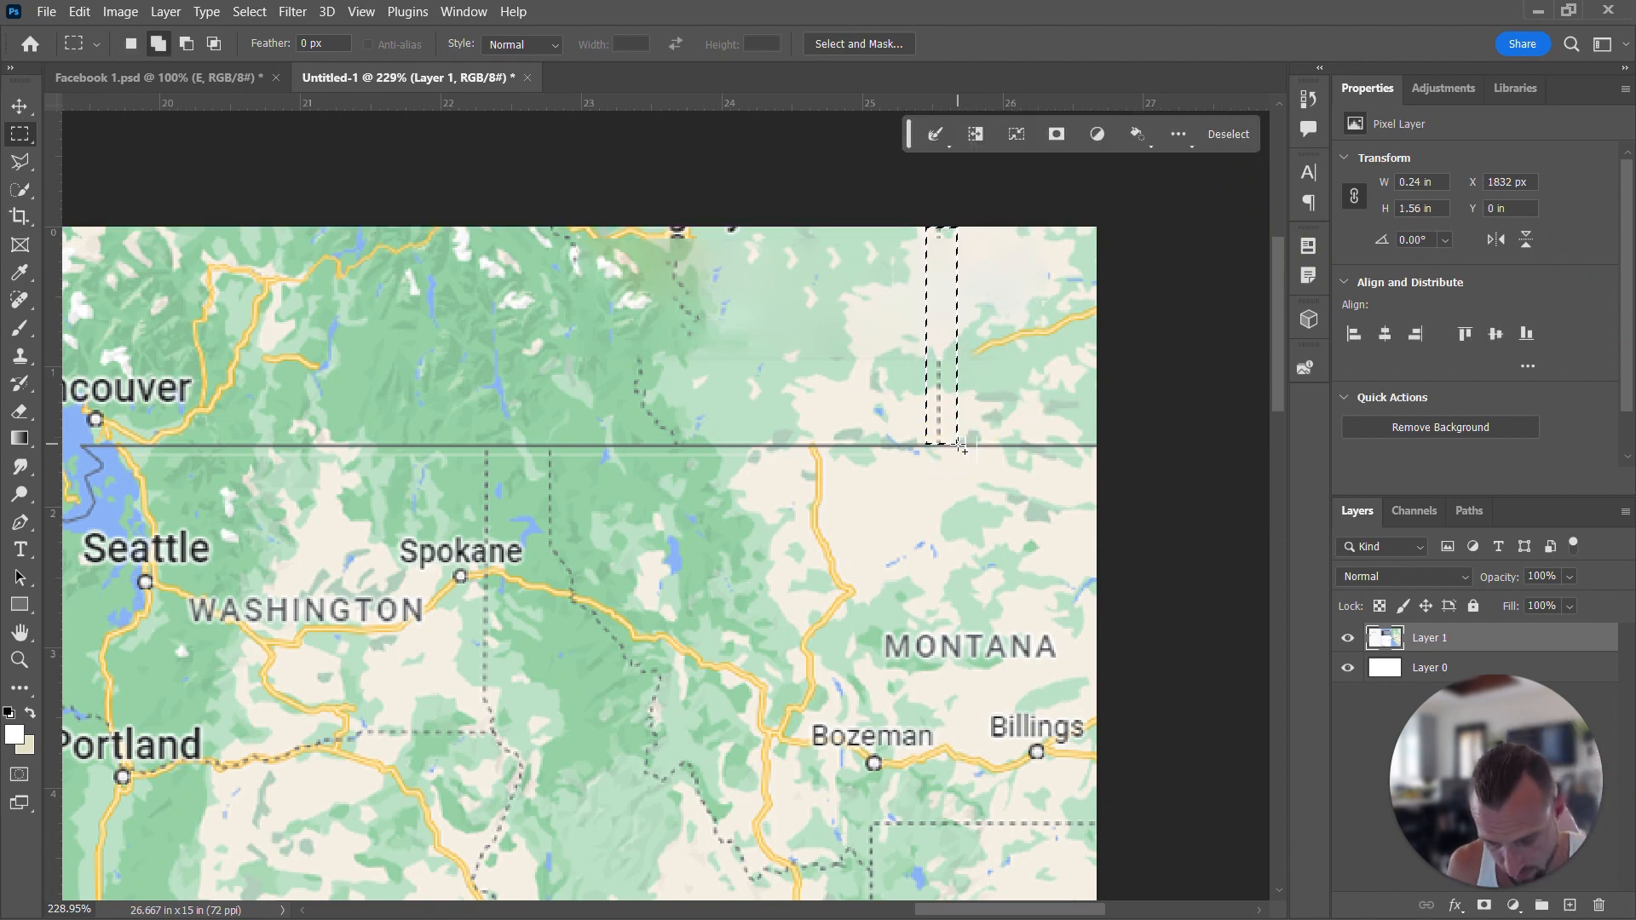
{"action": "key", "text": "shift+BackSpace"}
{"action": "key", "text": "Return"}
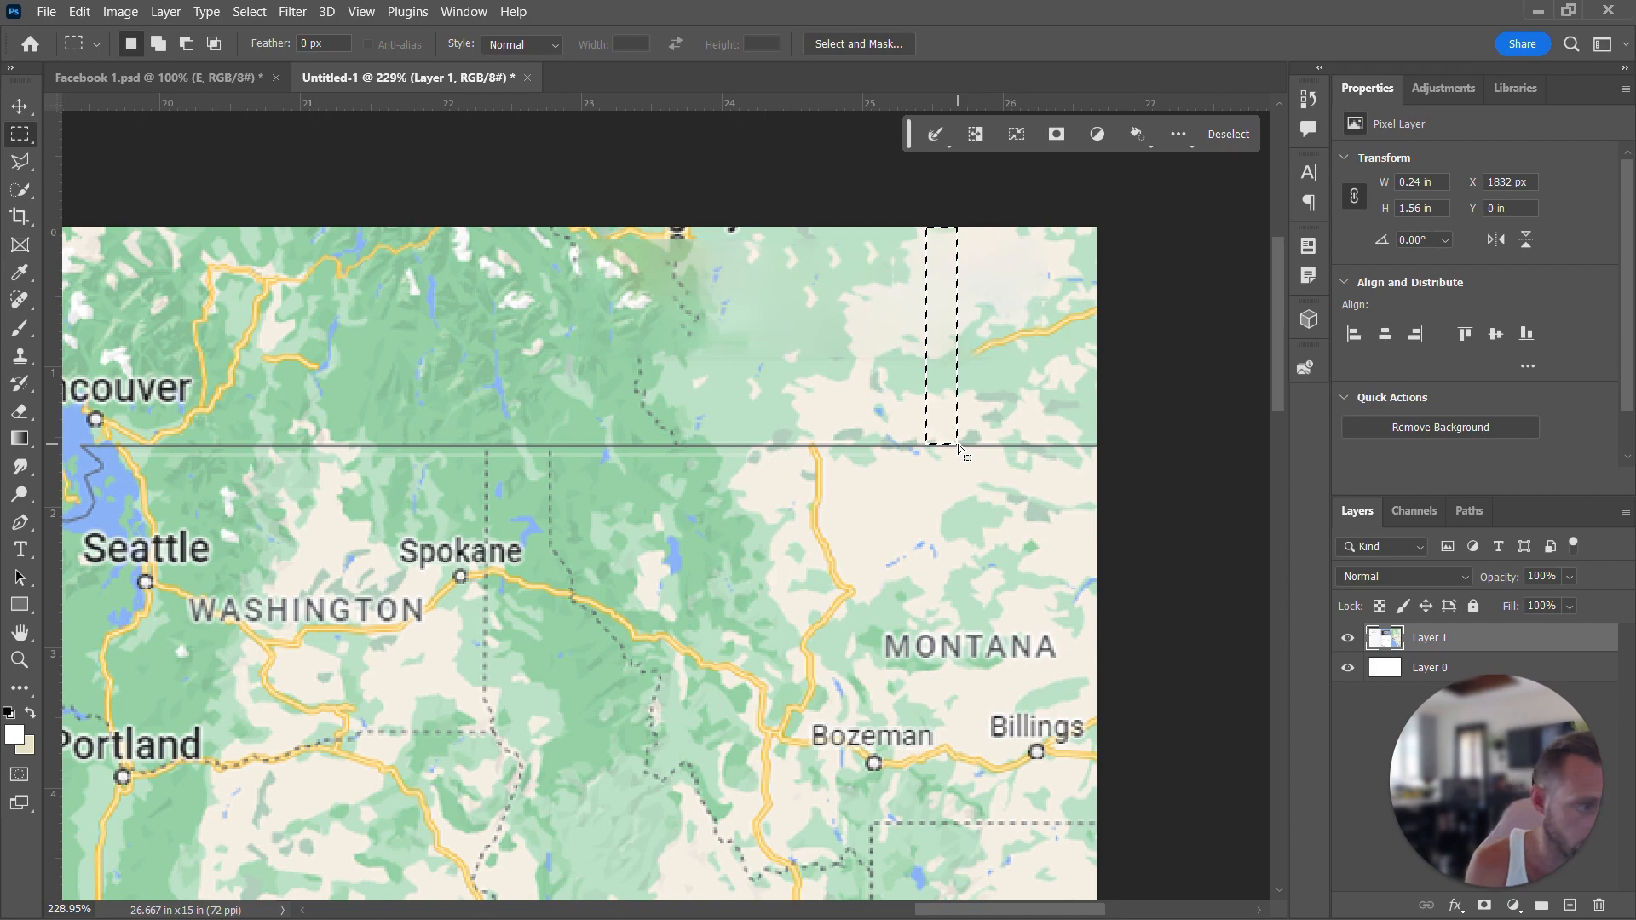
{"action": "key", "text": "ctrl+d"}
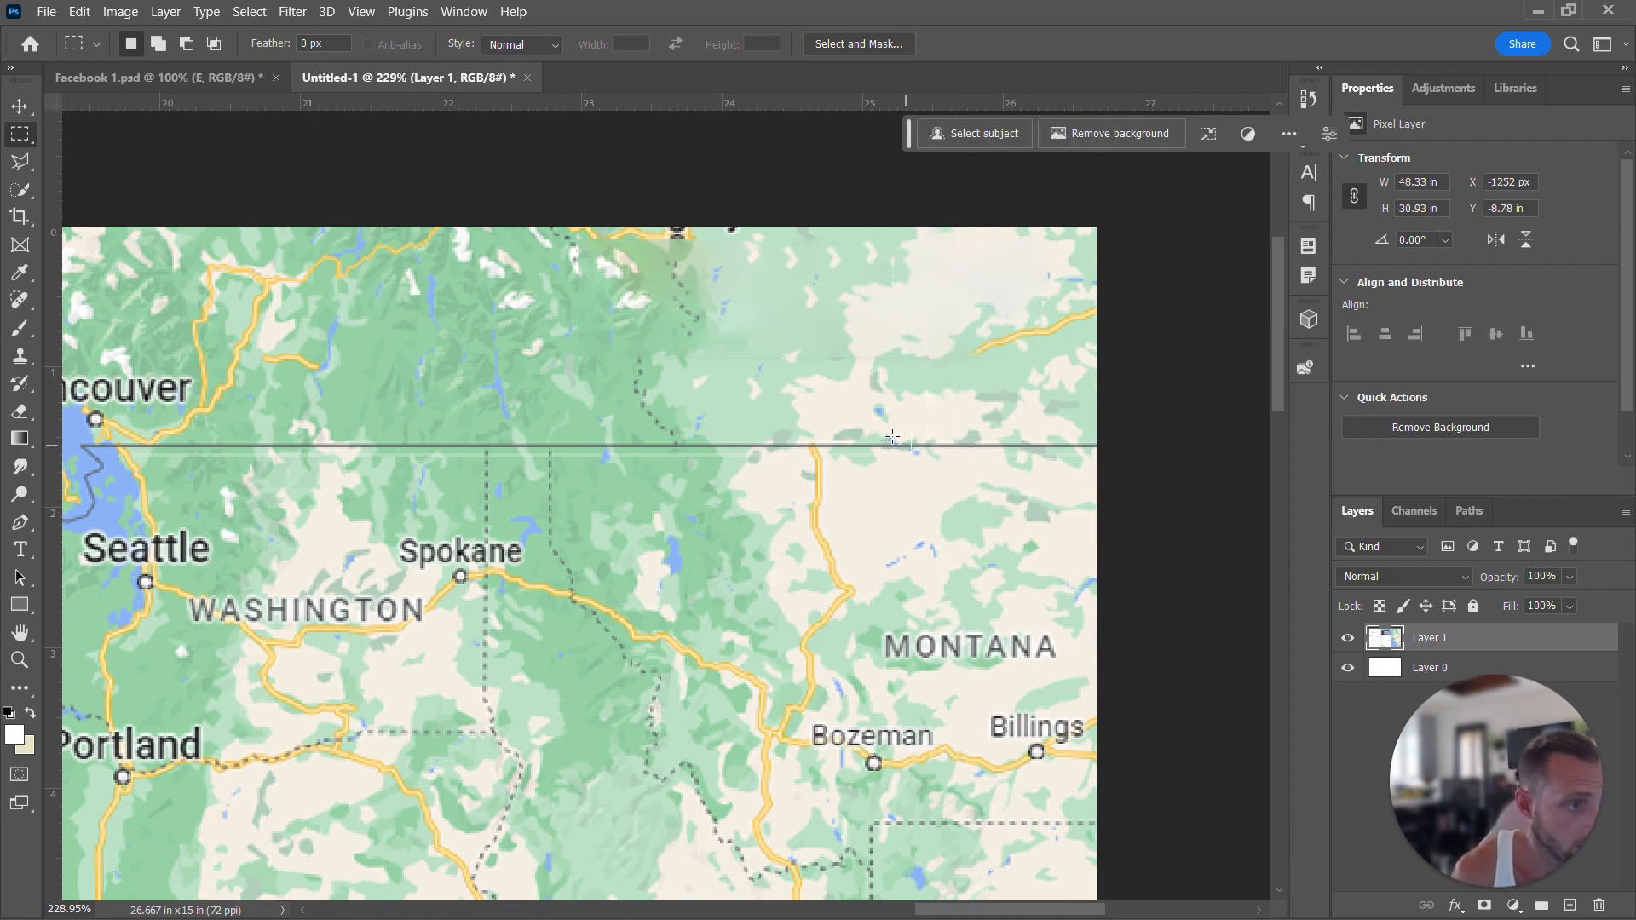
- Select the "Send to your phone" and "Add a label" entries in the business card with a rectangular marquee about 4.63 by 1.6 in
{"action": "key", "text": "z"}
{"action": "left_click_drag", "start_coordinate": [778, 365], "coordinate": [669, 399]}
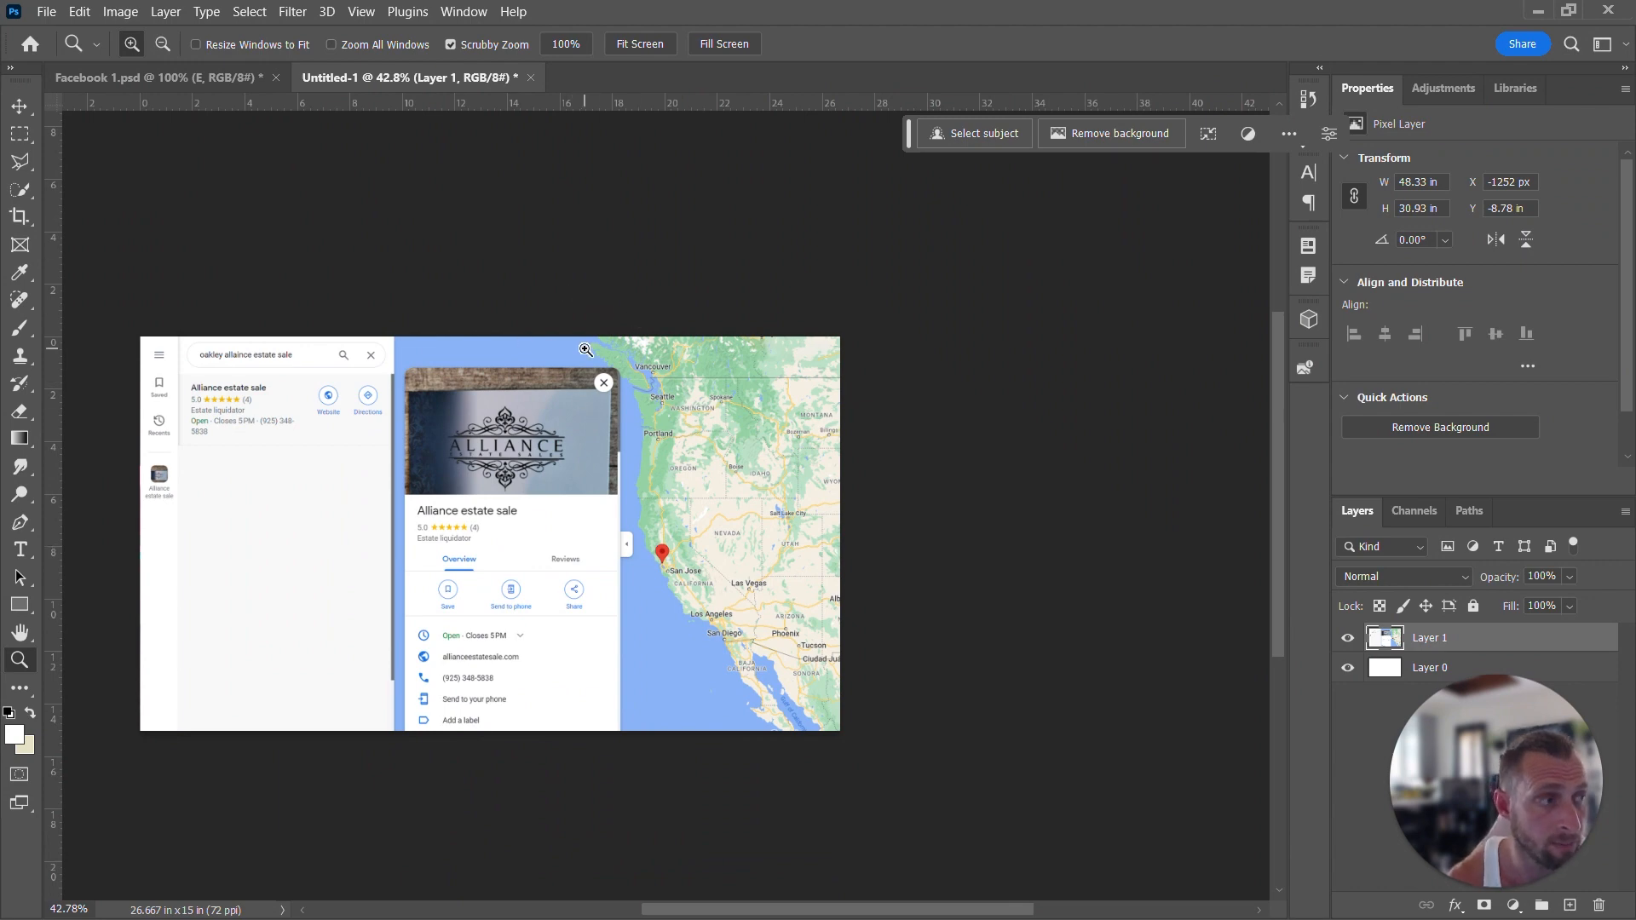
{"action": "left_click", "coordinate": [637, 44]}
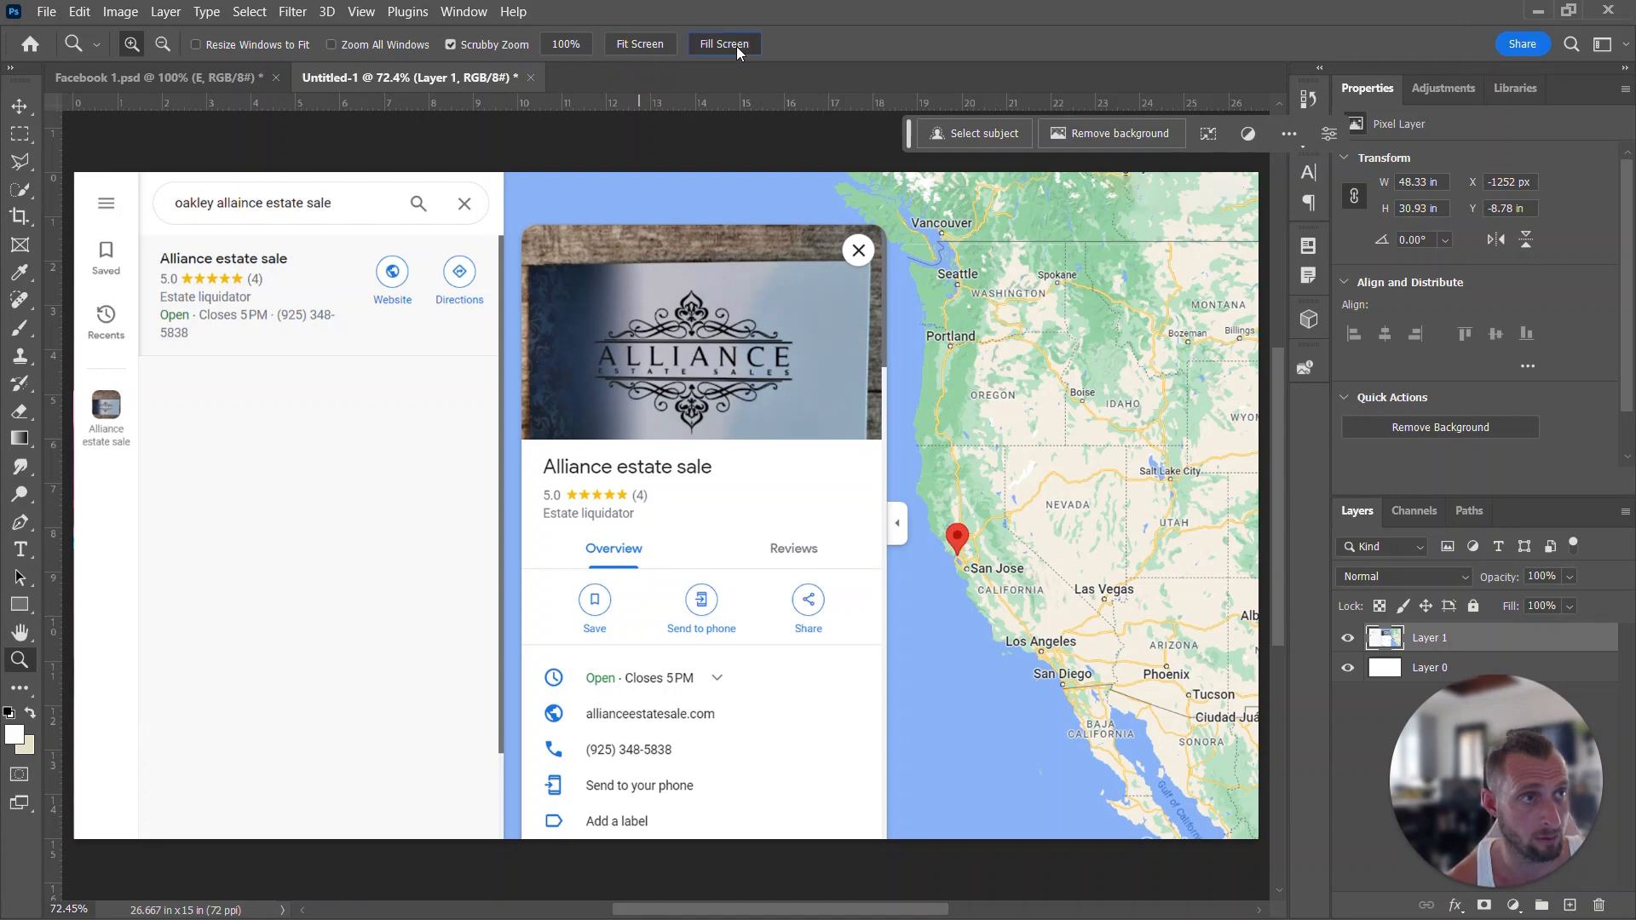
{"action": "left_click", "coordinate": [734, 46]}
{"action": "left_click", "coordinate": [641, 45]}
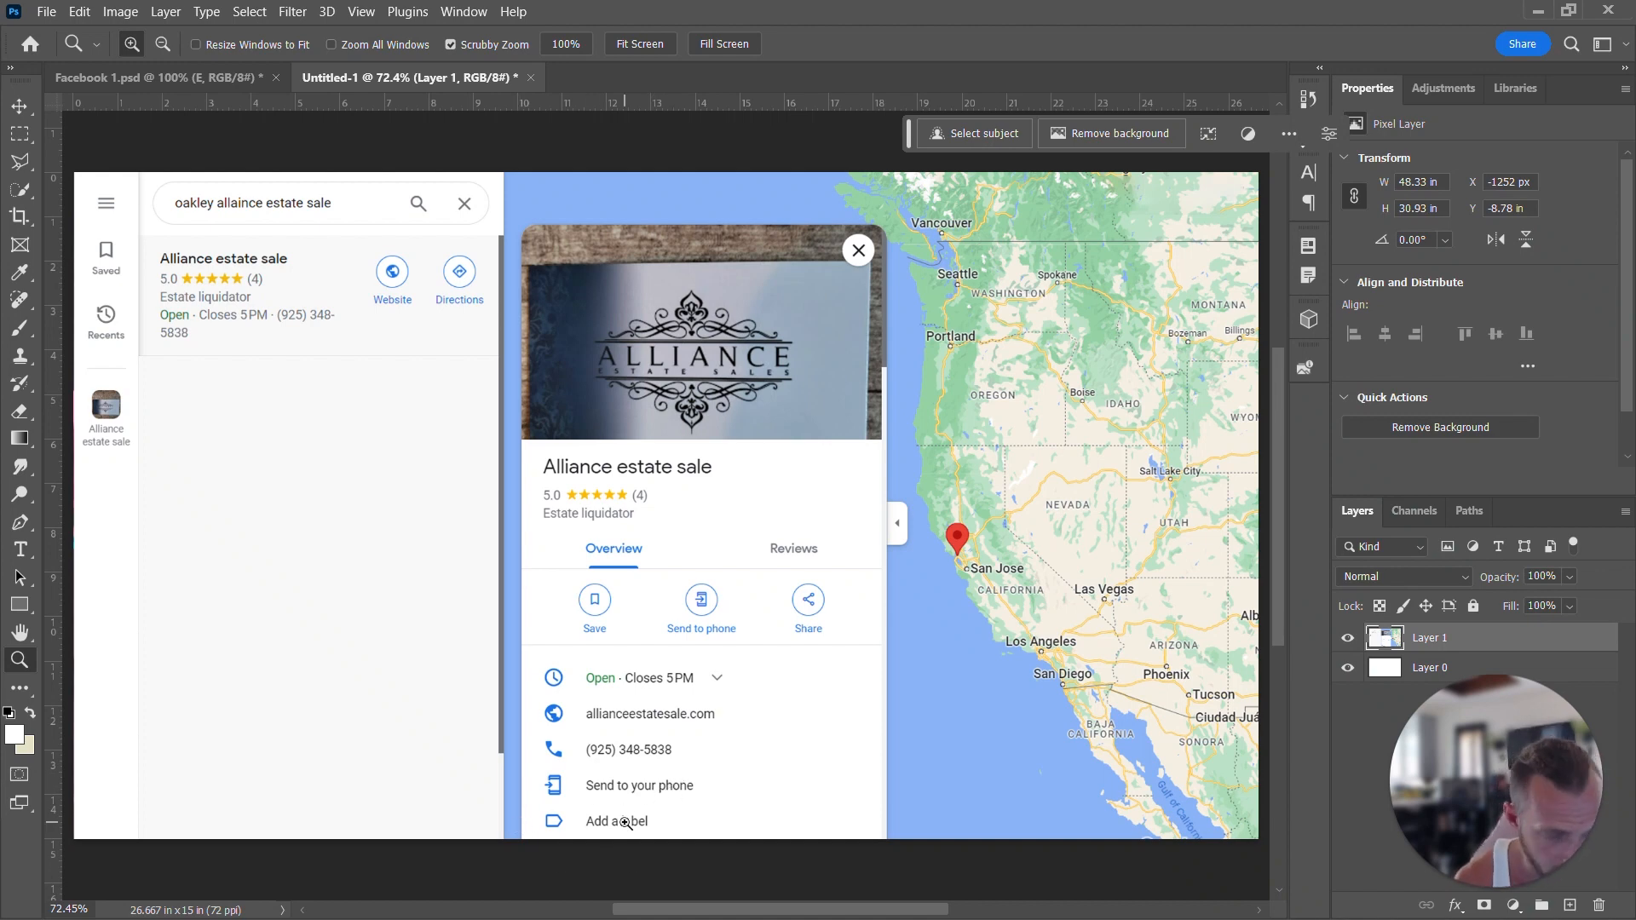
{"action": "key", "text": "m"}
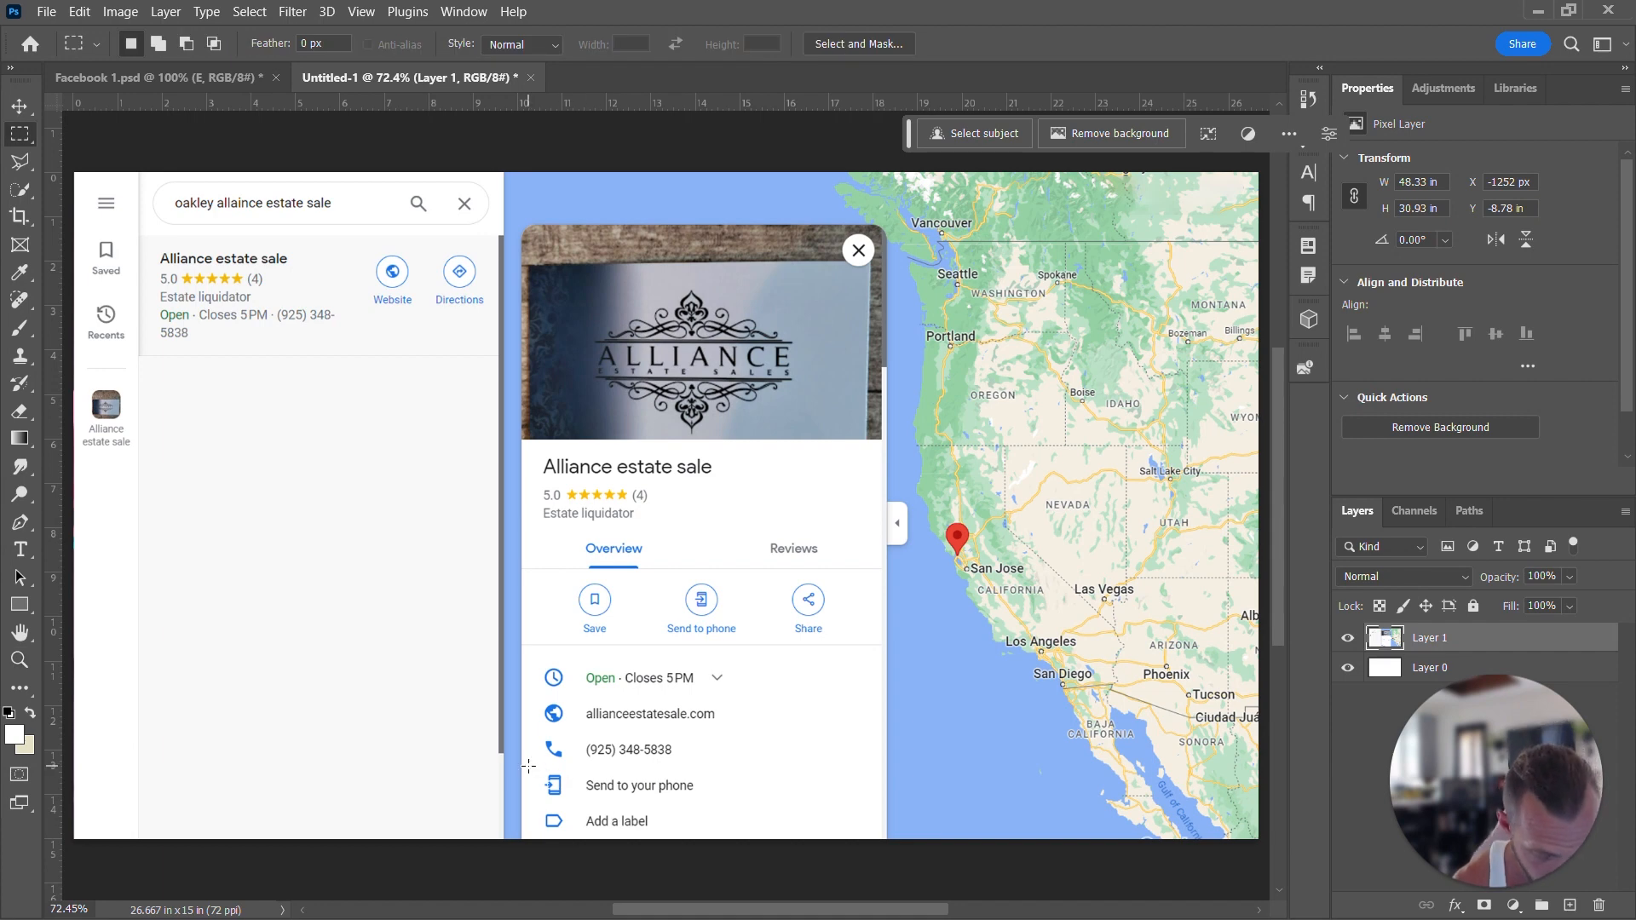
{"action": "left_click_drag", "start_coordinate": [528, 766], "coordinate": [733, 836]}
{"action": "key", "text": "i"}
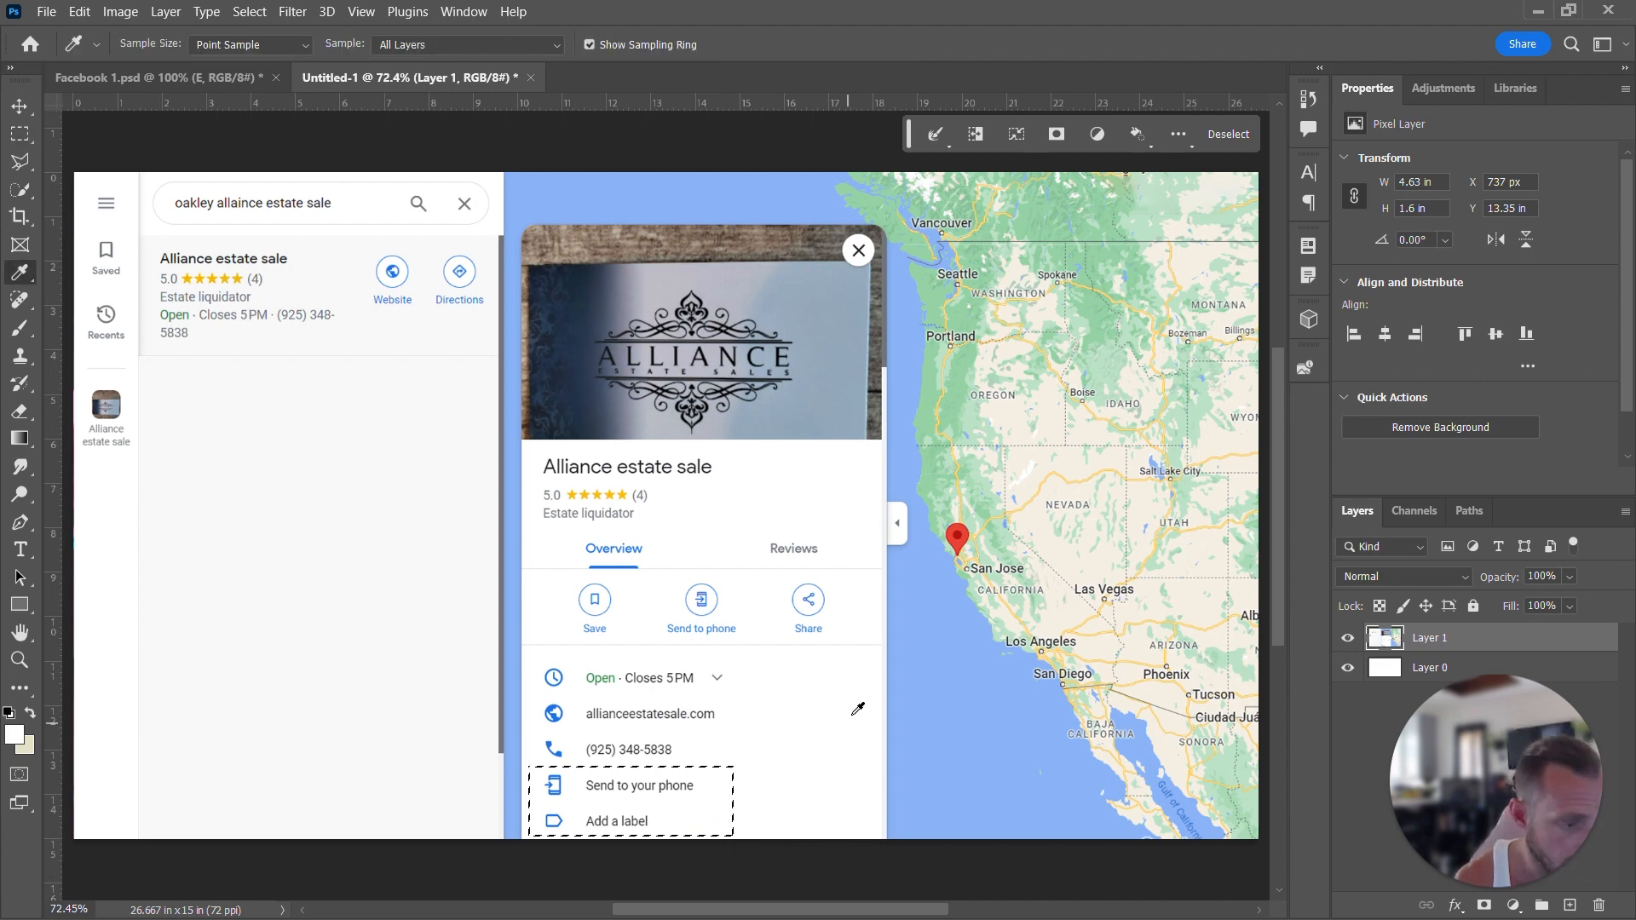
- Sample the business card's white, brush over the selected "Send to your phone" and "Add a label" entries, and clear the selection
{"action": "left_click", "coordinate": [838, 738]}
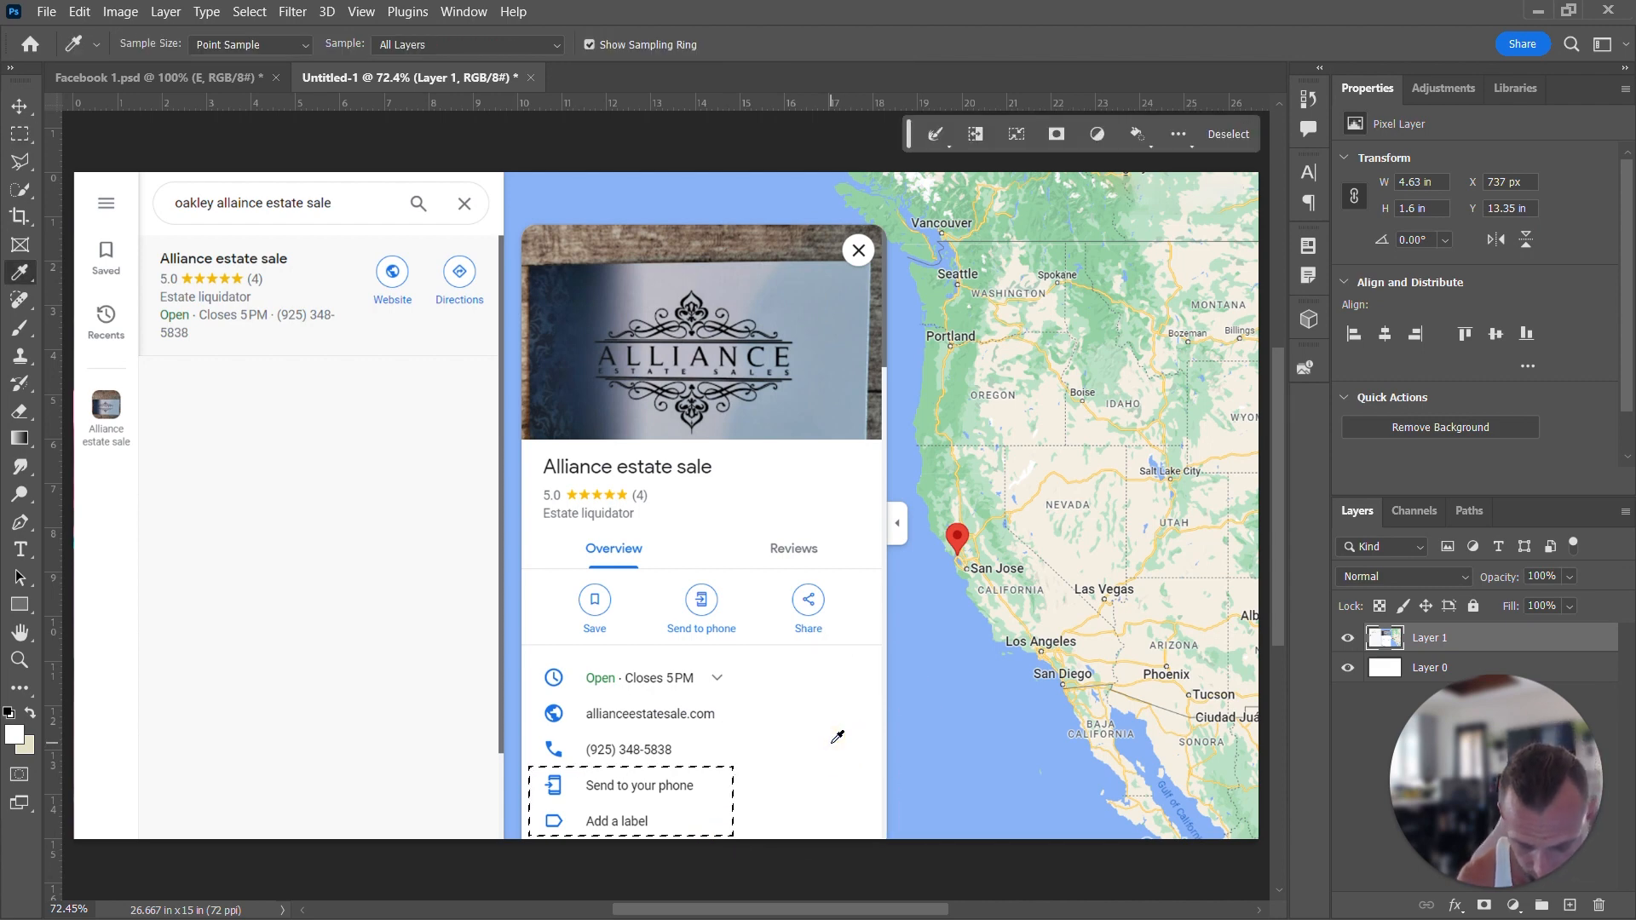
{"action": "key", "text": "b"}
{"action": "left_click_drag", "start_coordinate": [621, 785], "coordinate": [329, 767]}
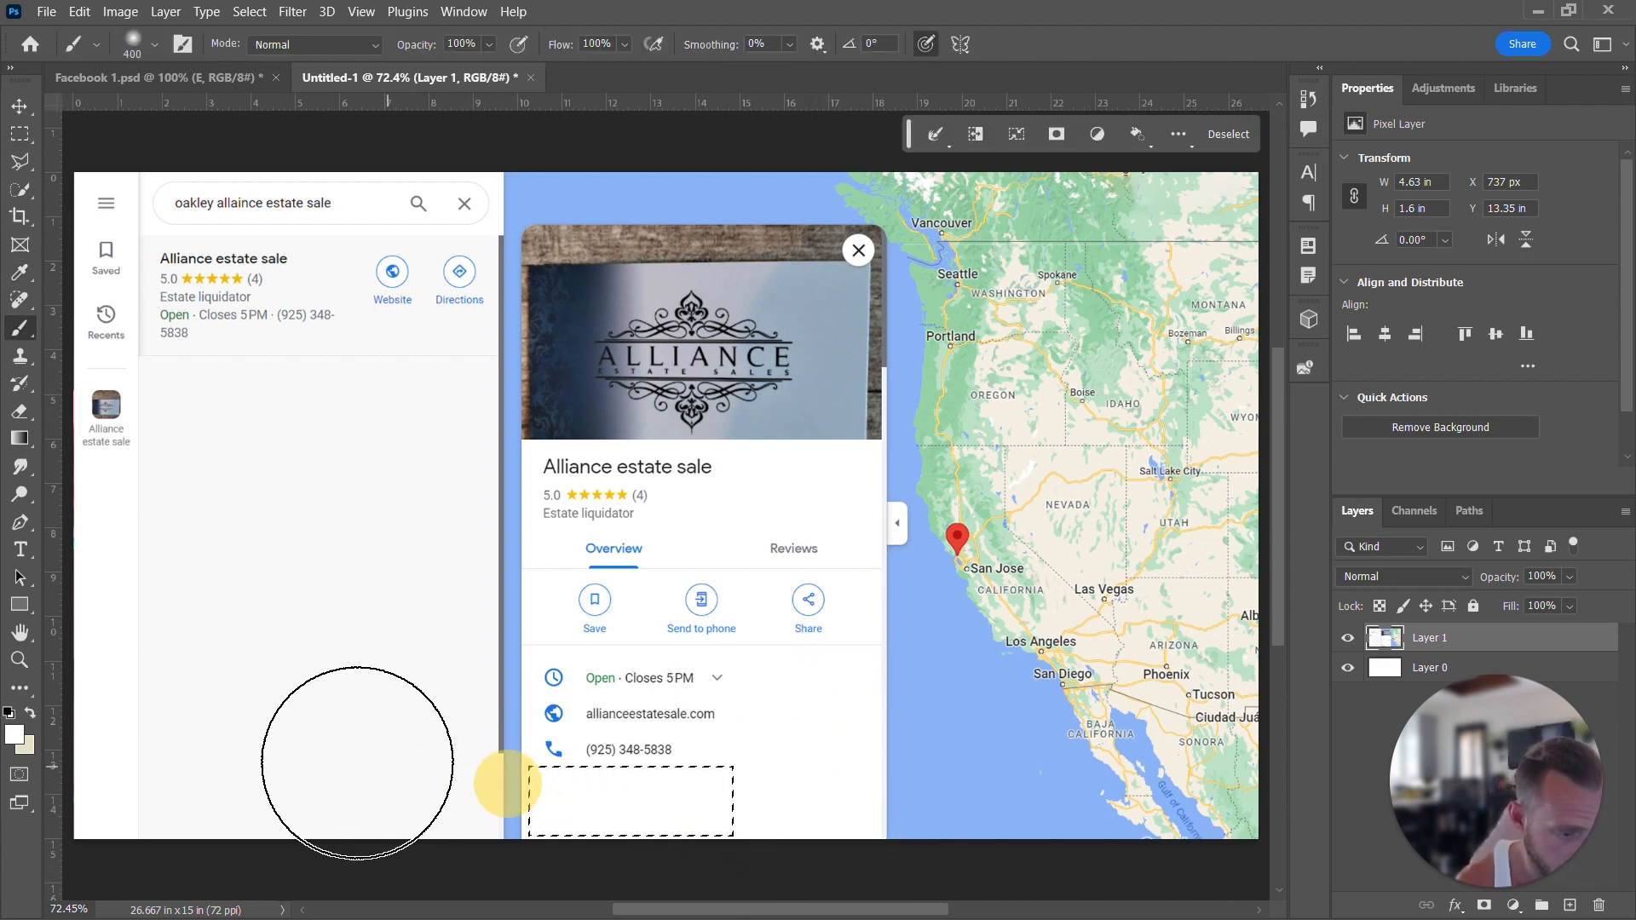
{"action": "left_click", "coordinate": [796, 798]}
{"action": "key", "text": "ctrl+d"}
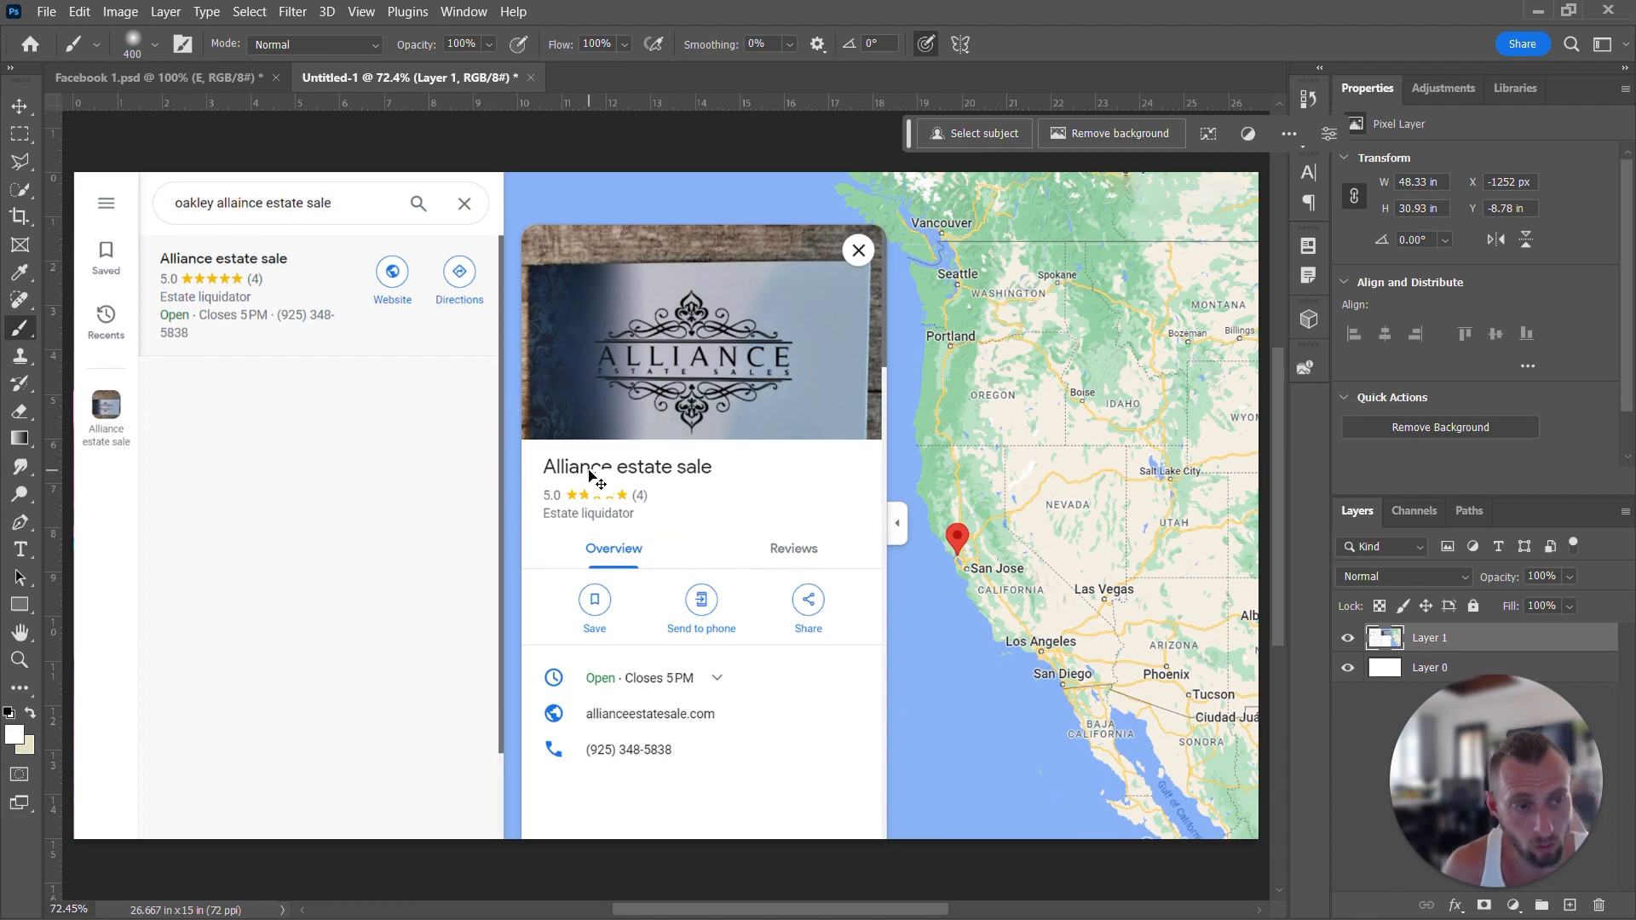
- Open the five-5-stars-best-excellent-services-rating image from the Desktop folder as a new document
{"action": "key", "text": "ctrl+o"}
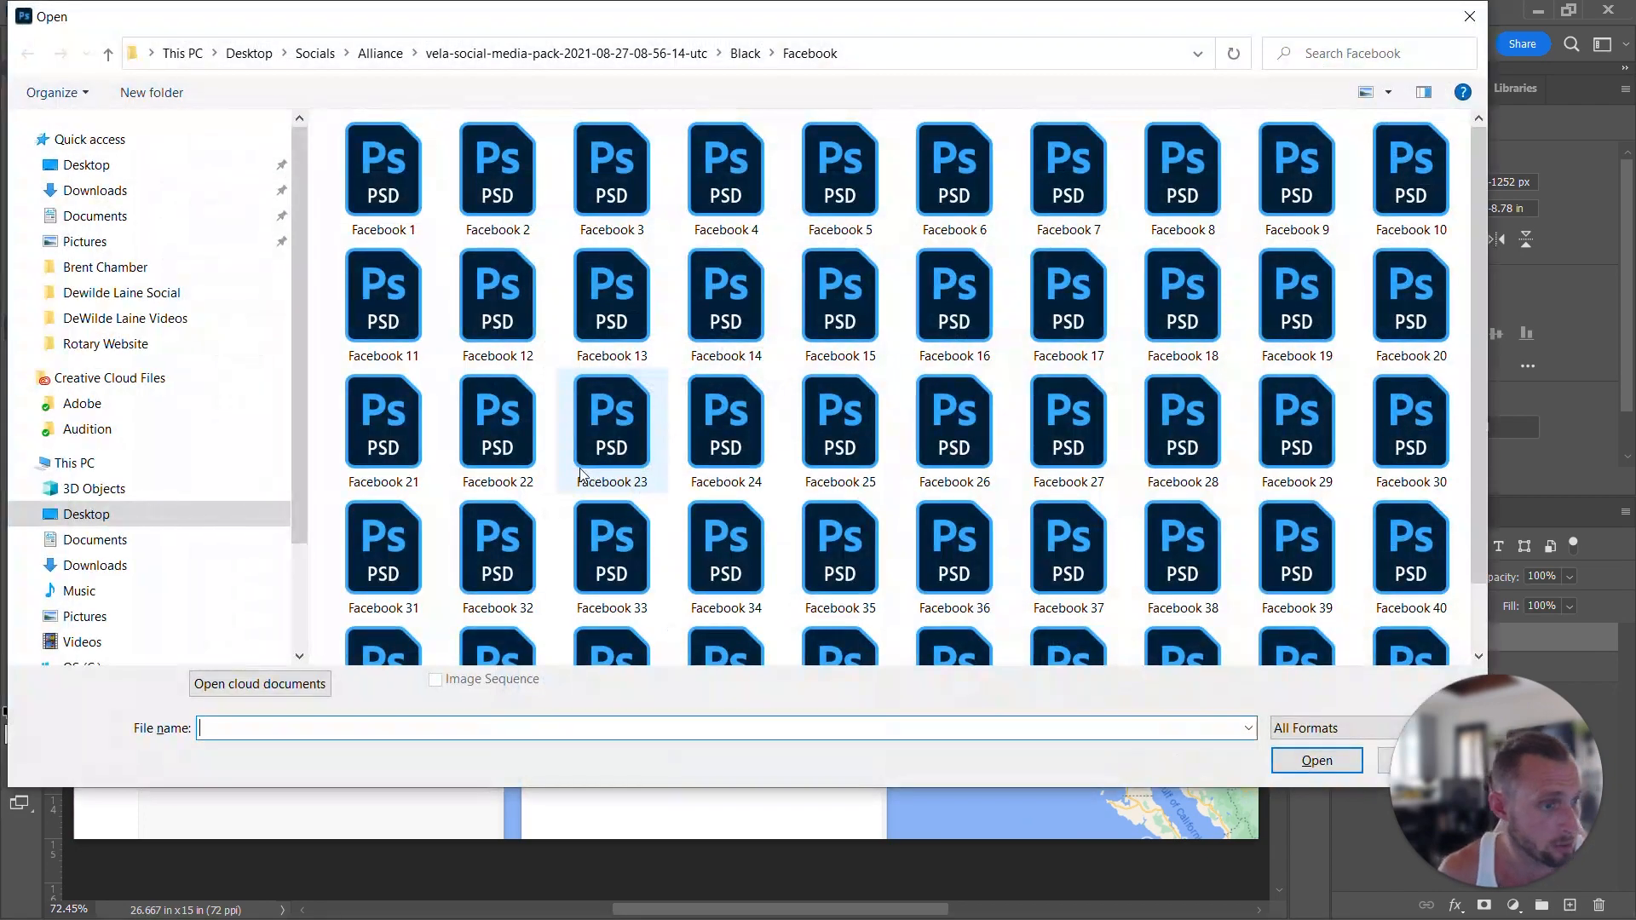
{"action": "left_click", "coordinate": [320, 57]}
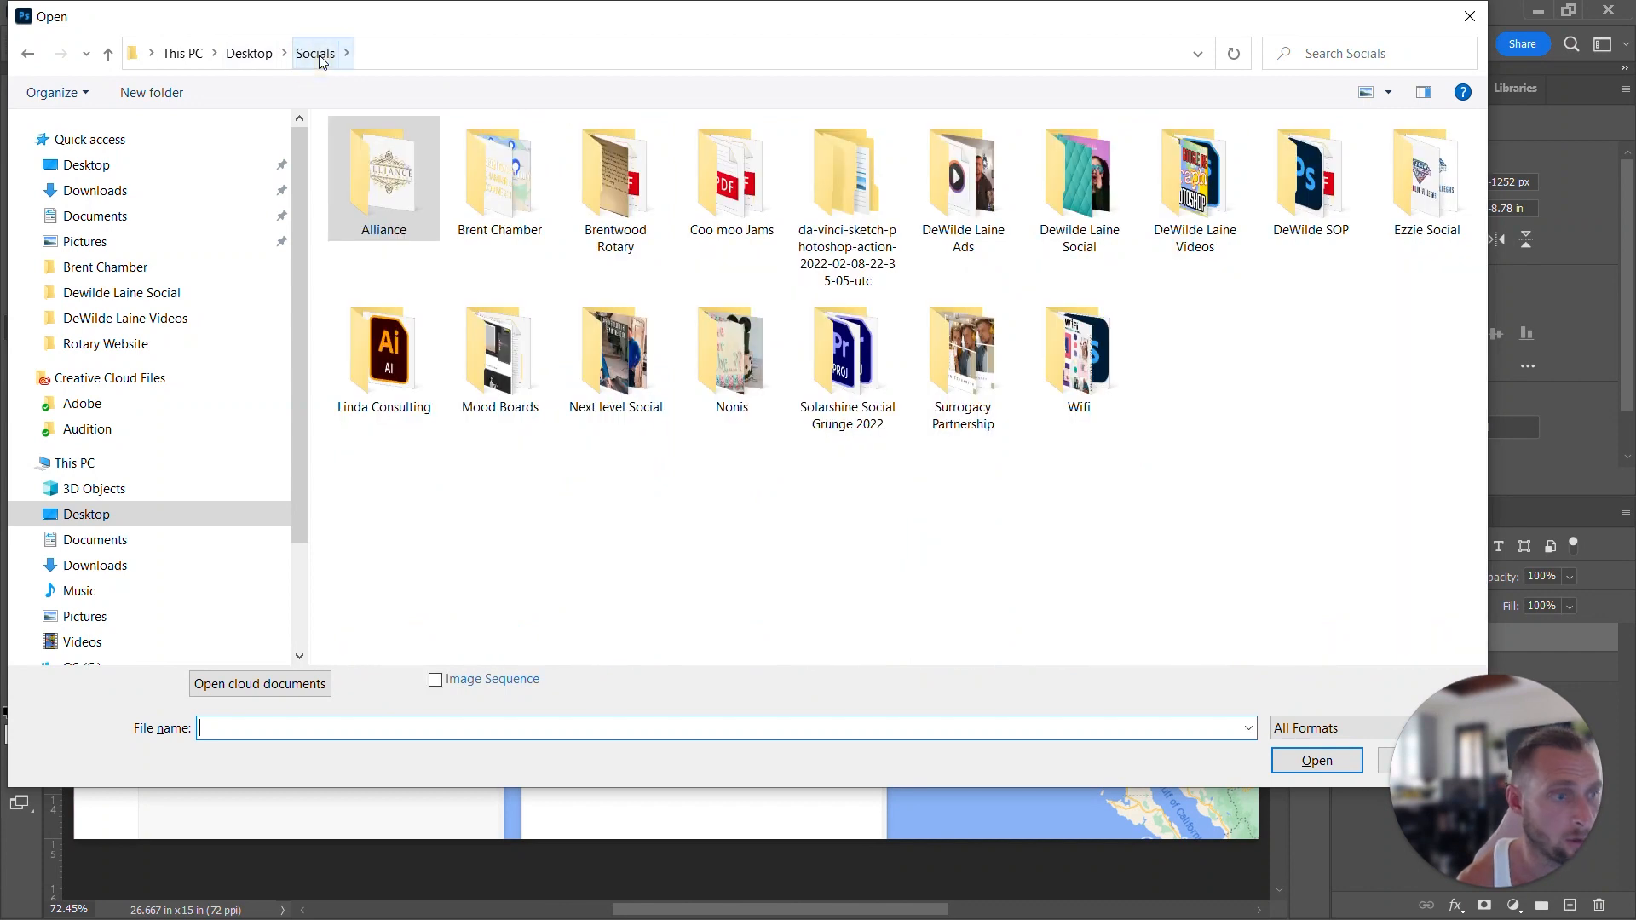
{"action": "double_click", "coordinate": [384, 145]}
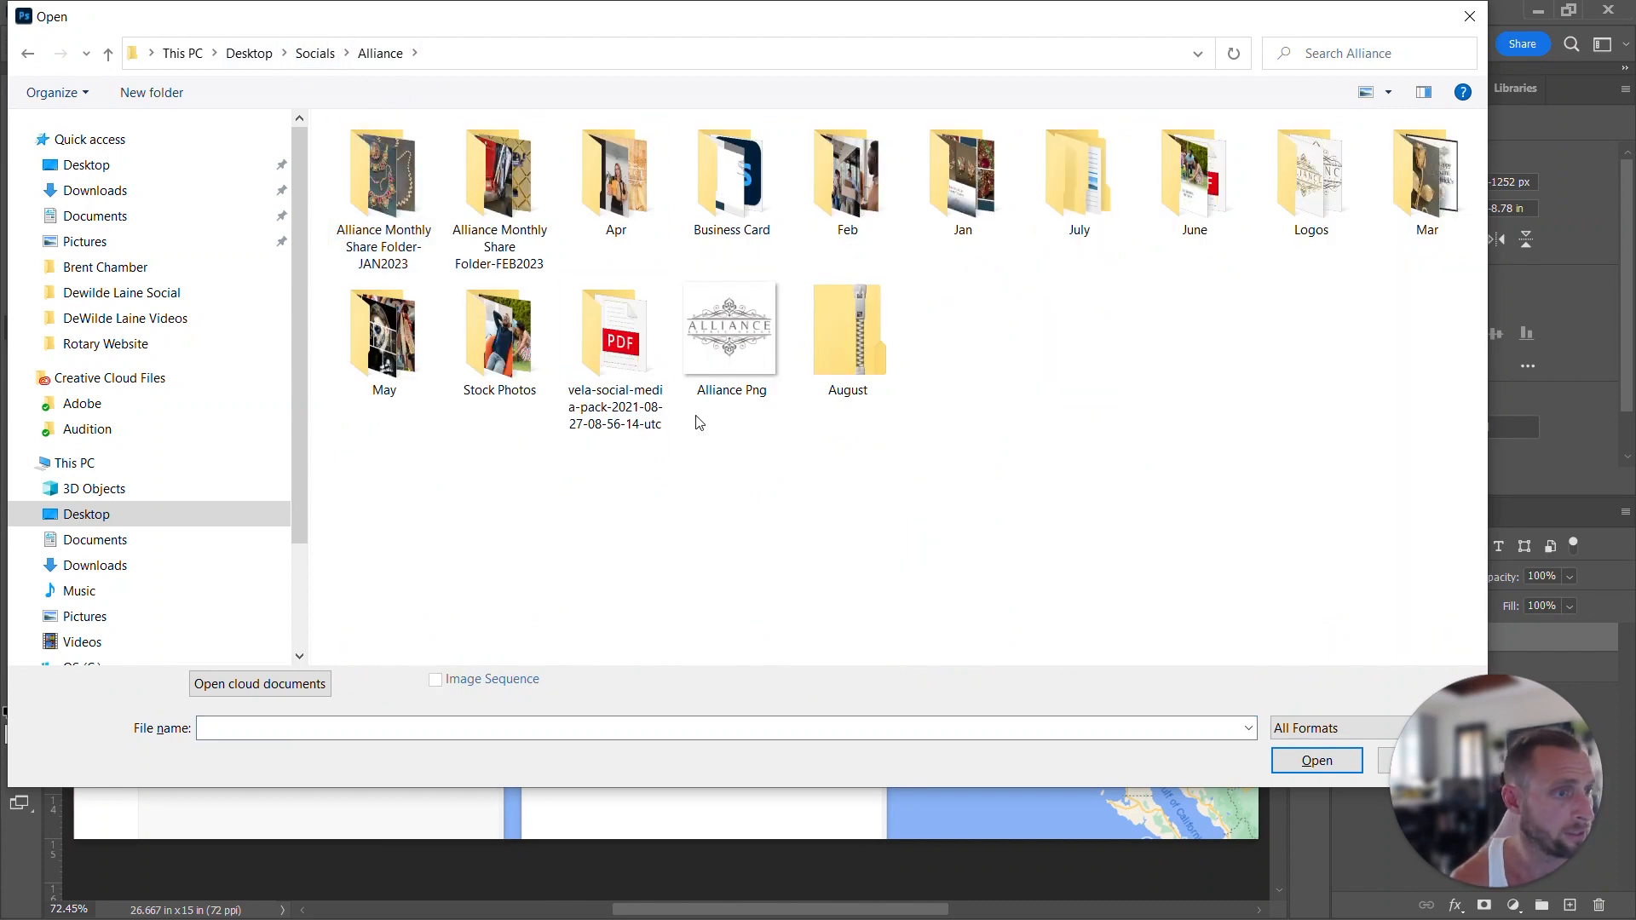
{"action": "left_click", "coordinate": [249, 53]}
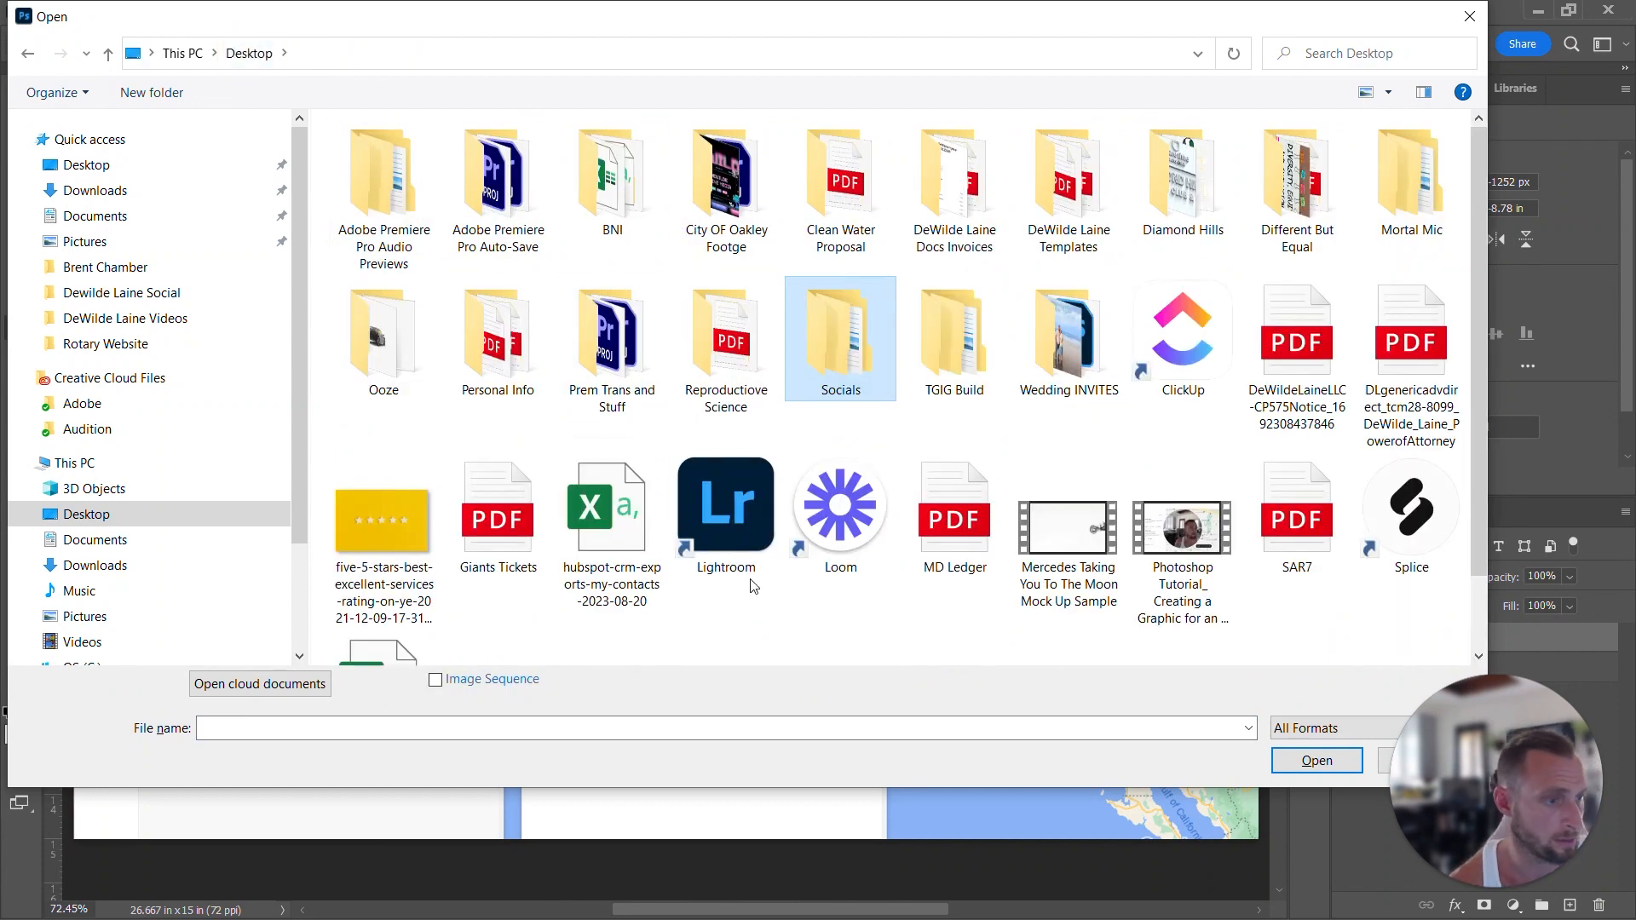
{"action": "scroll", "coordinate": [846, 585], "scroll_direction": "down", "scroll_amount": 1}
{"action": "double_click", "coordinate": [370, 426]}
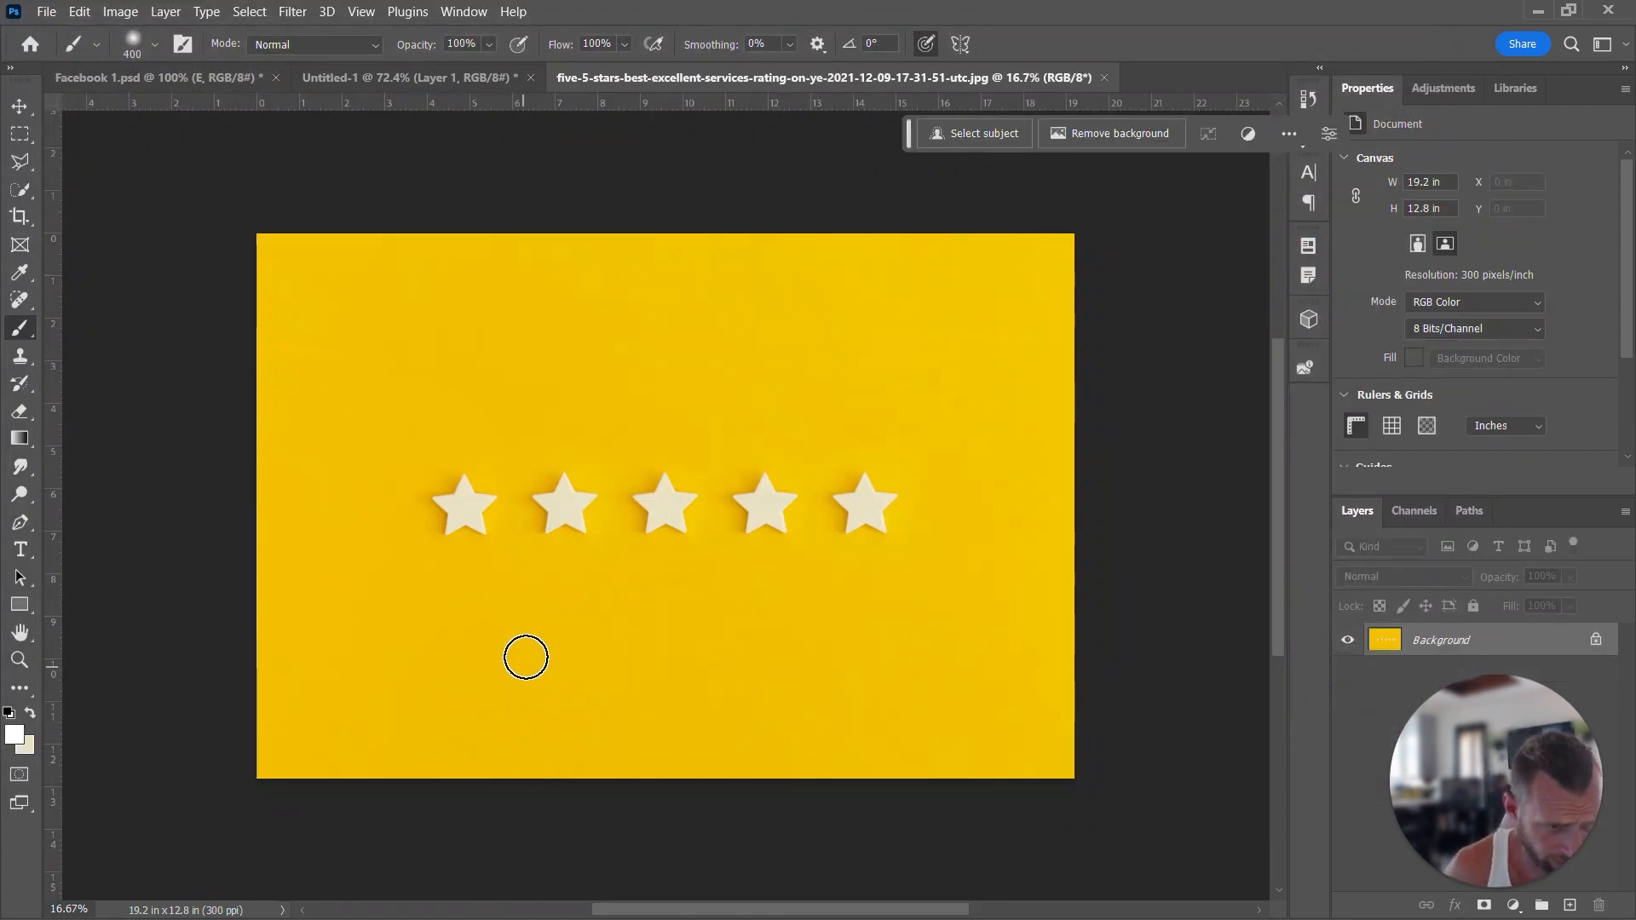
- Set the foreground colour to yellow e8c217, sampled from the background around the five stars
{"action": "key", "text": "z"}
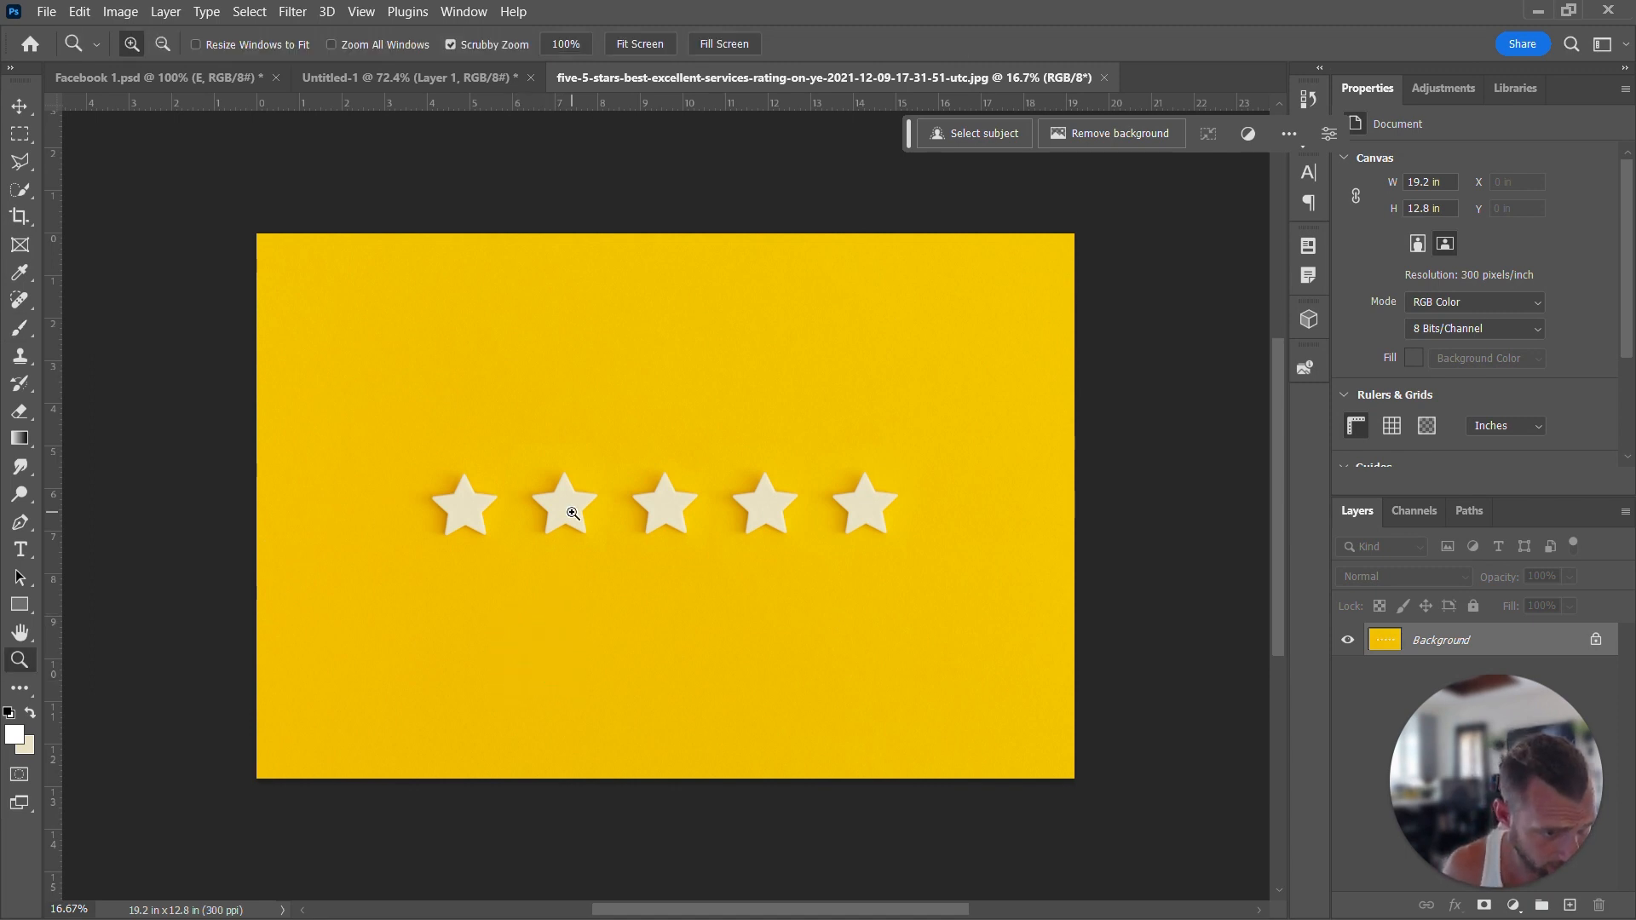
{"action": "left_click", "coordinate": [572, 513]}
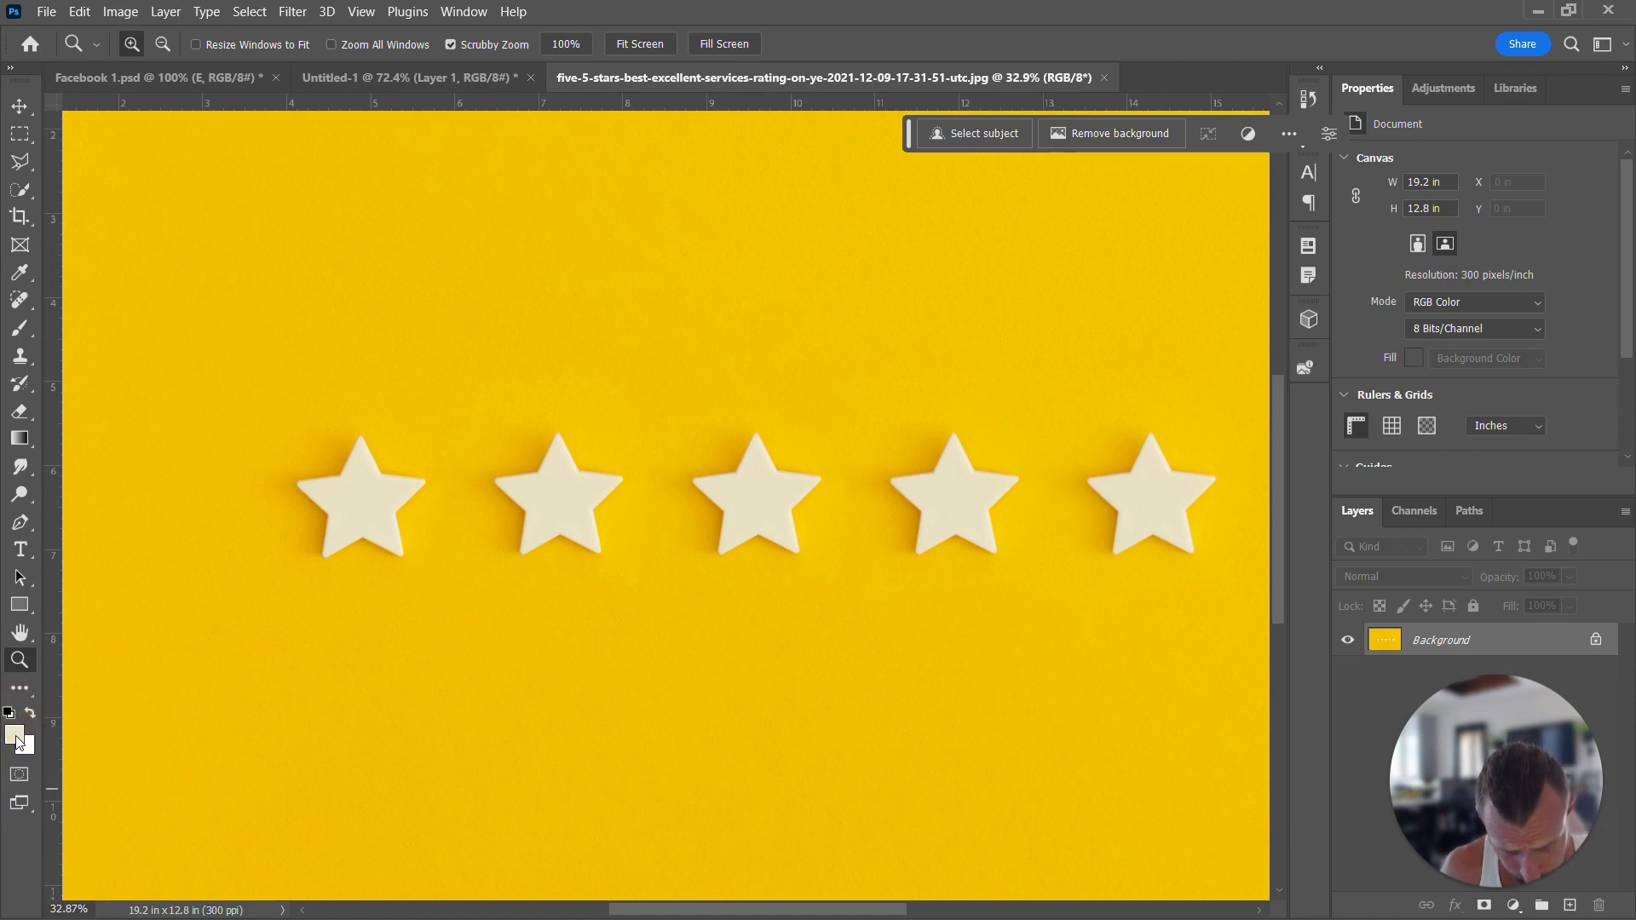
{"action": "left_click", "coordinate": [15, 739]}
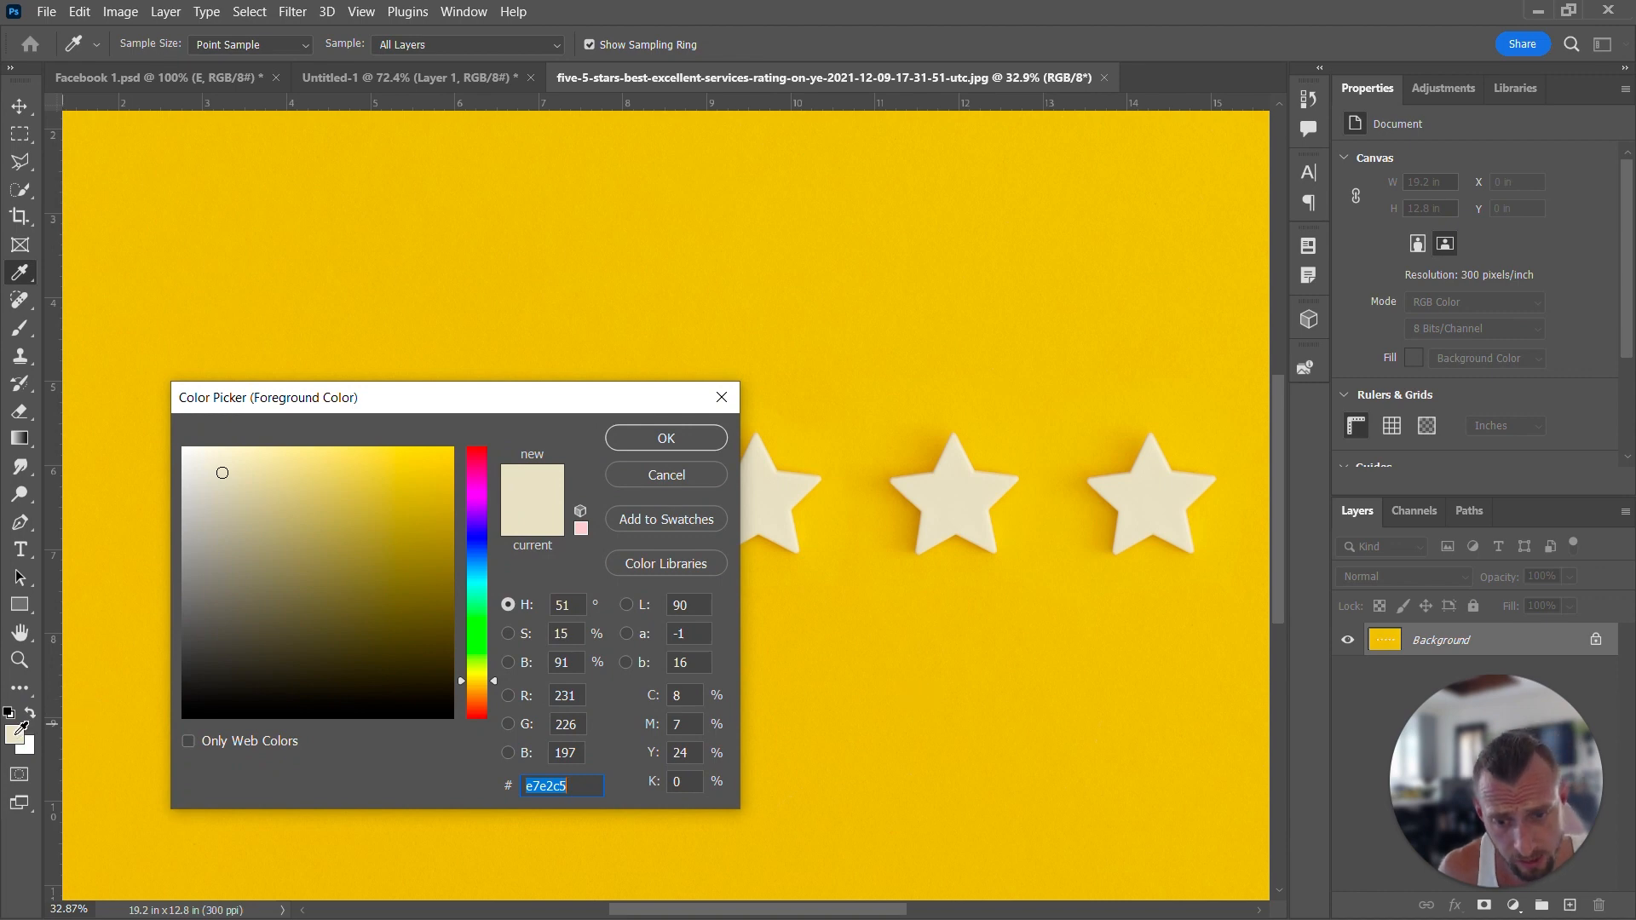
{"action": "left_click", "coordinate": [797, 718]}
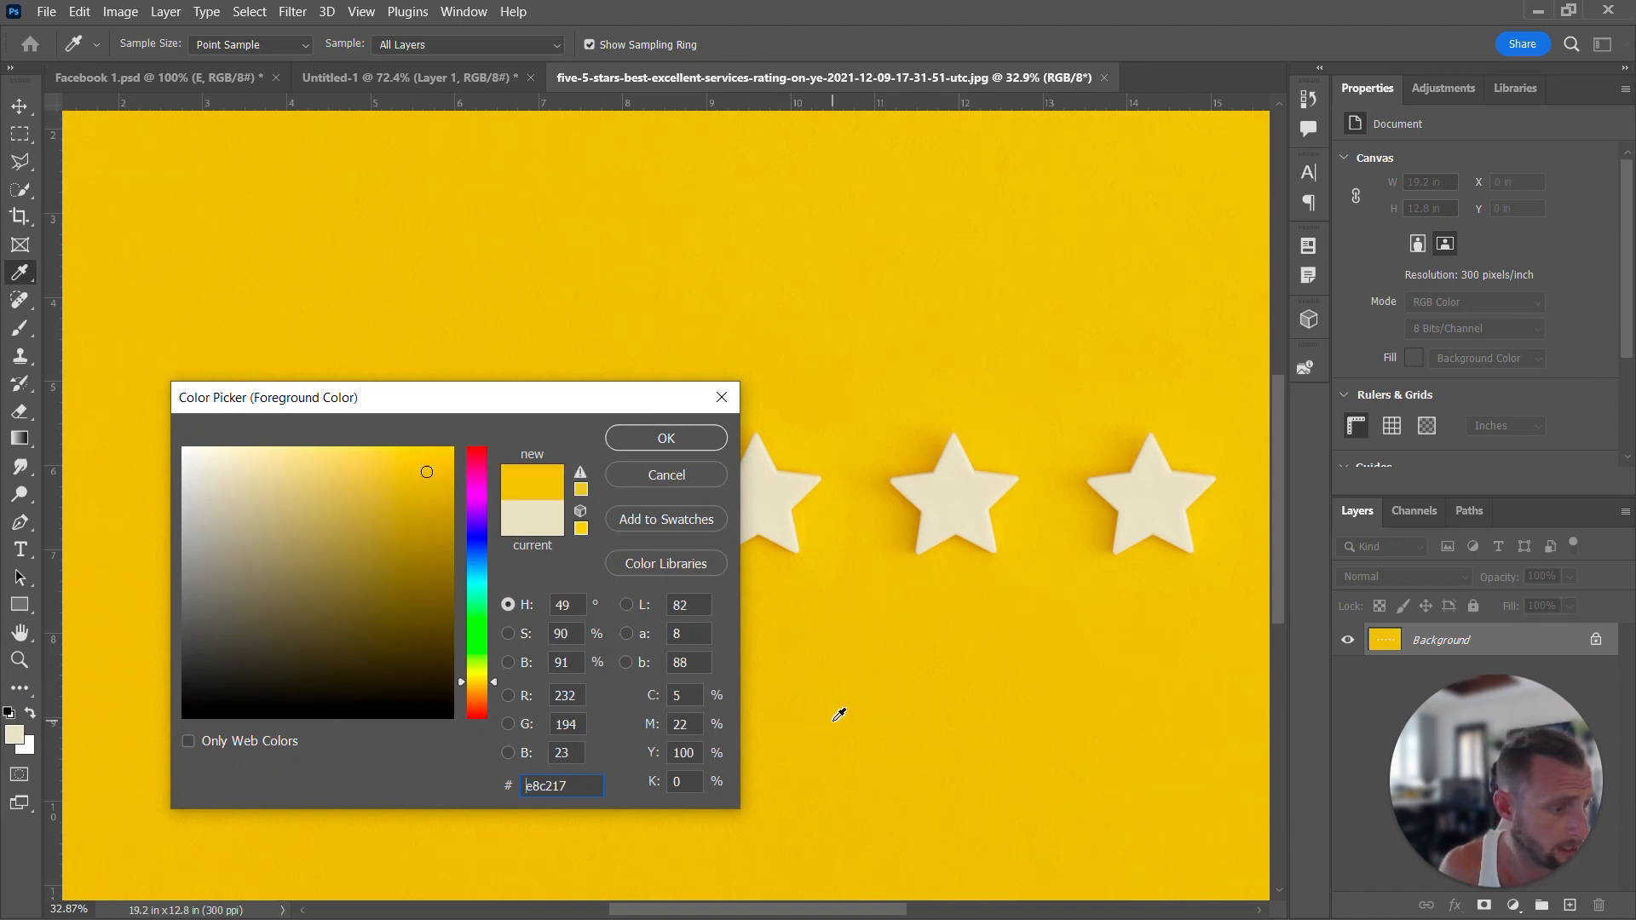
{"action": "left_click", "coordinate": [664, 438]}
{"action": "key", "text": "z"}
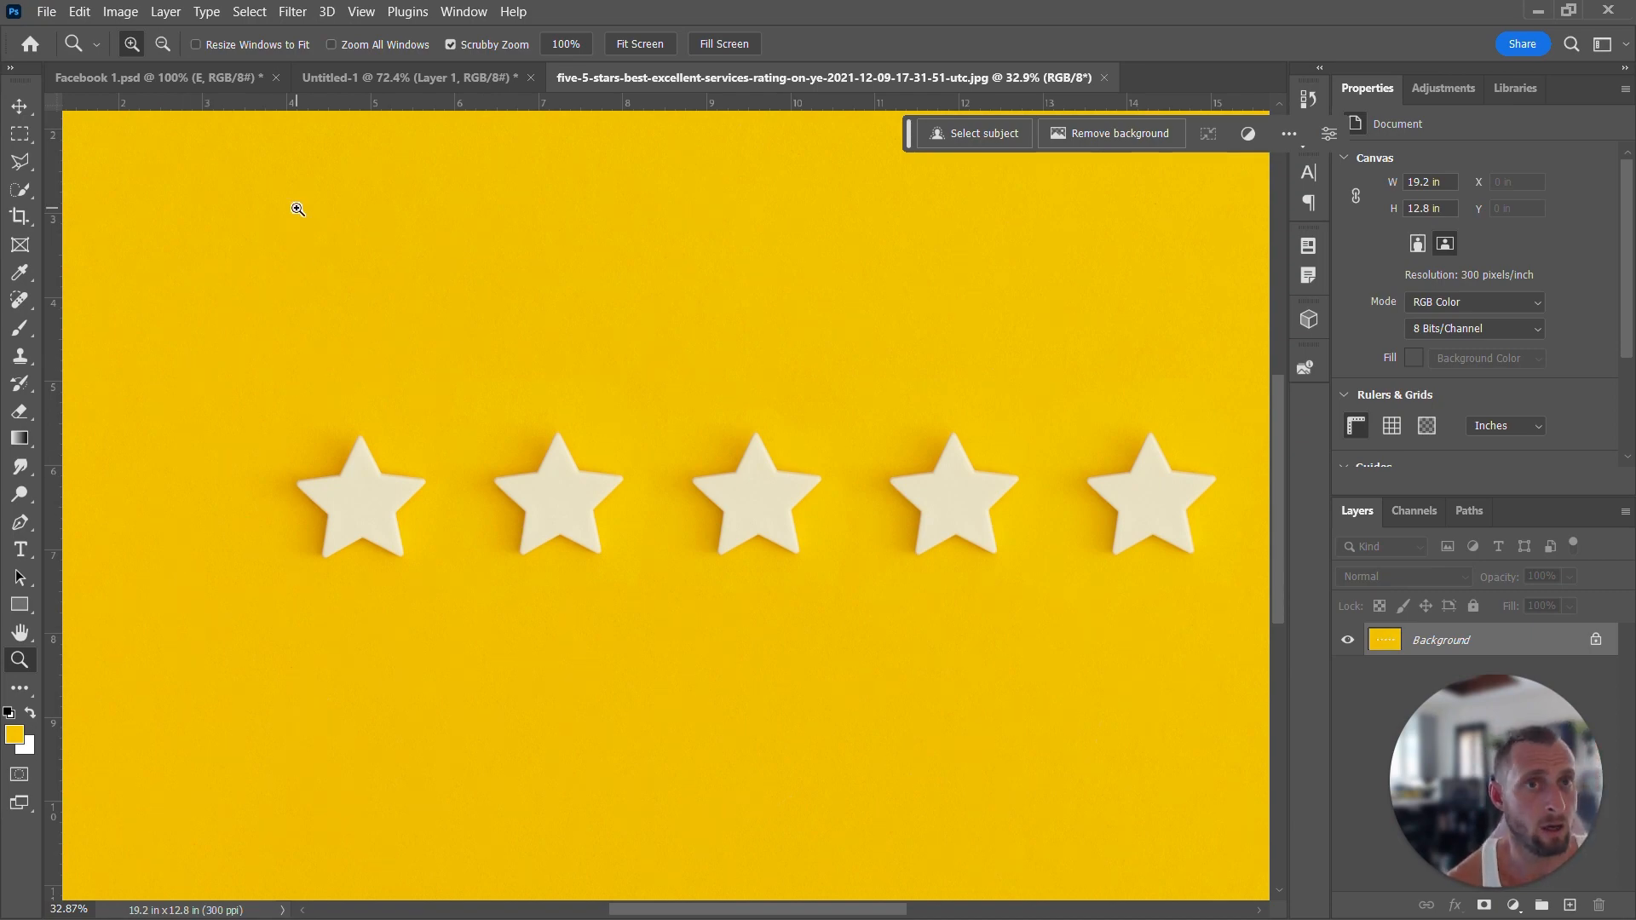
- Select the five stars with Select Subject, unlock the Background layer, and move the selected stars into the Untitled-1 document
{"action": "left_click", "coordinate": [256, 15]}
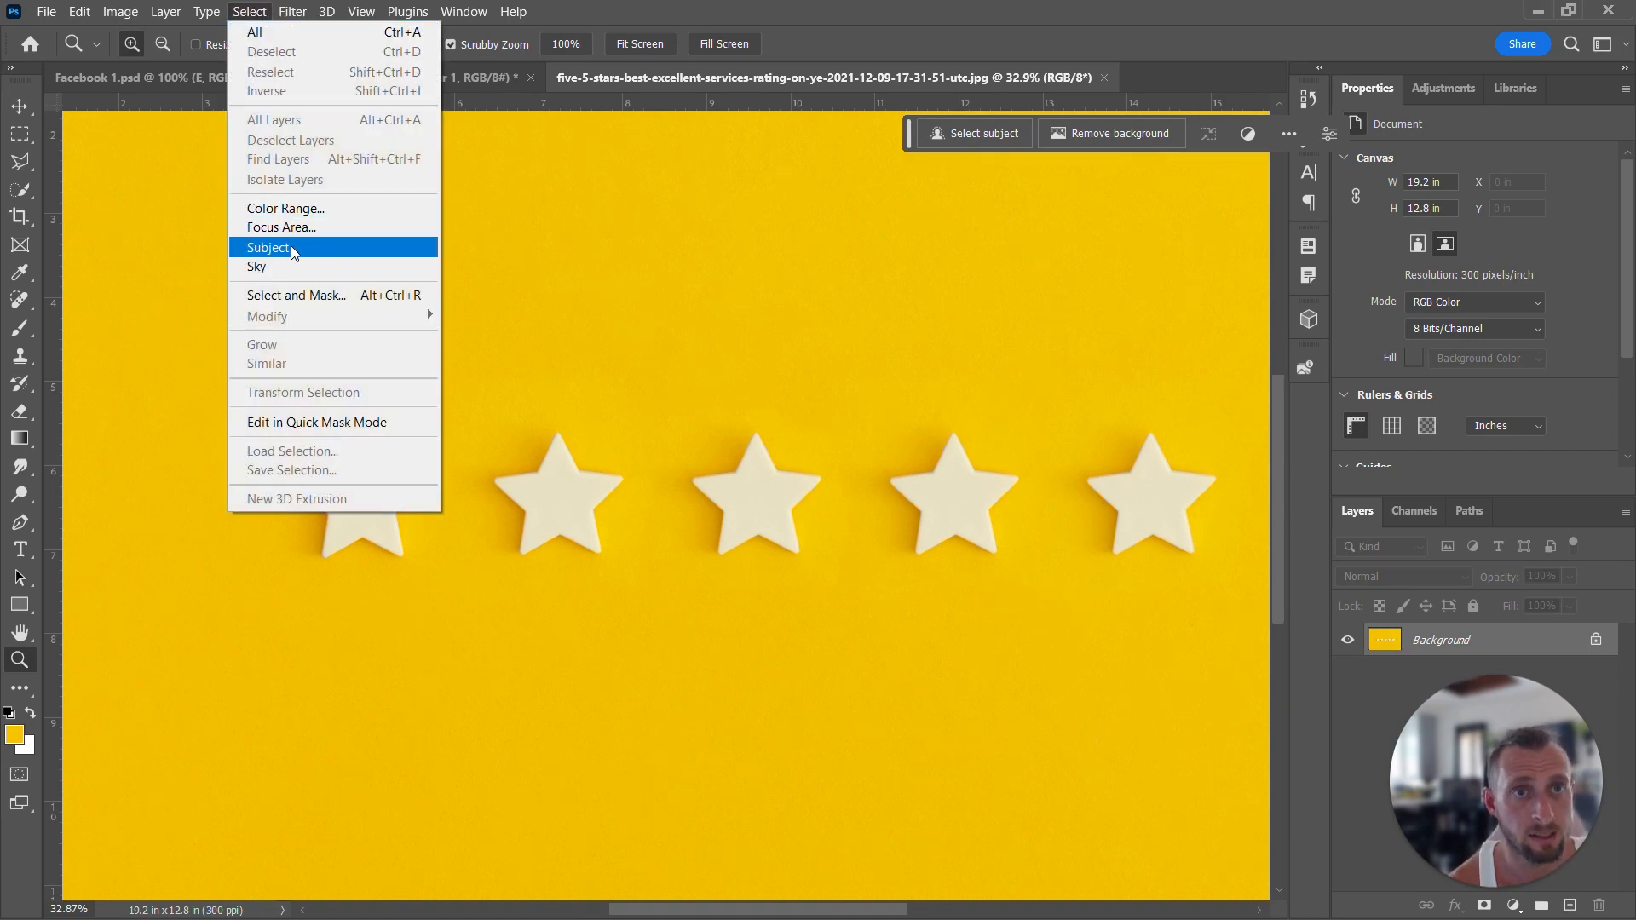
{"action": "left_click", "coordinate": [290, 247]}
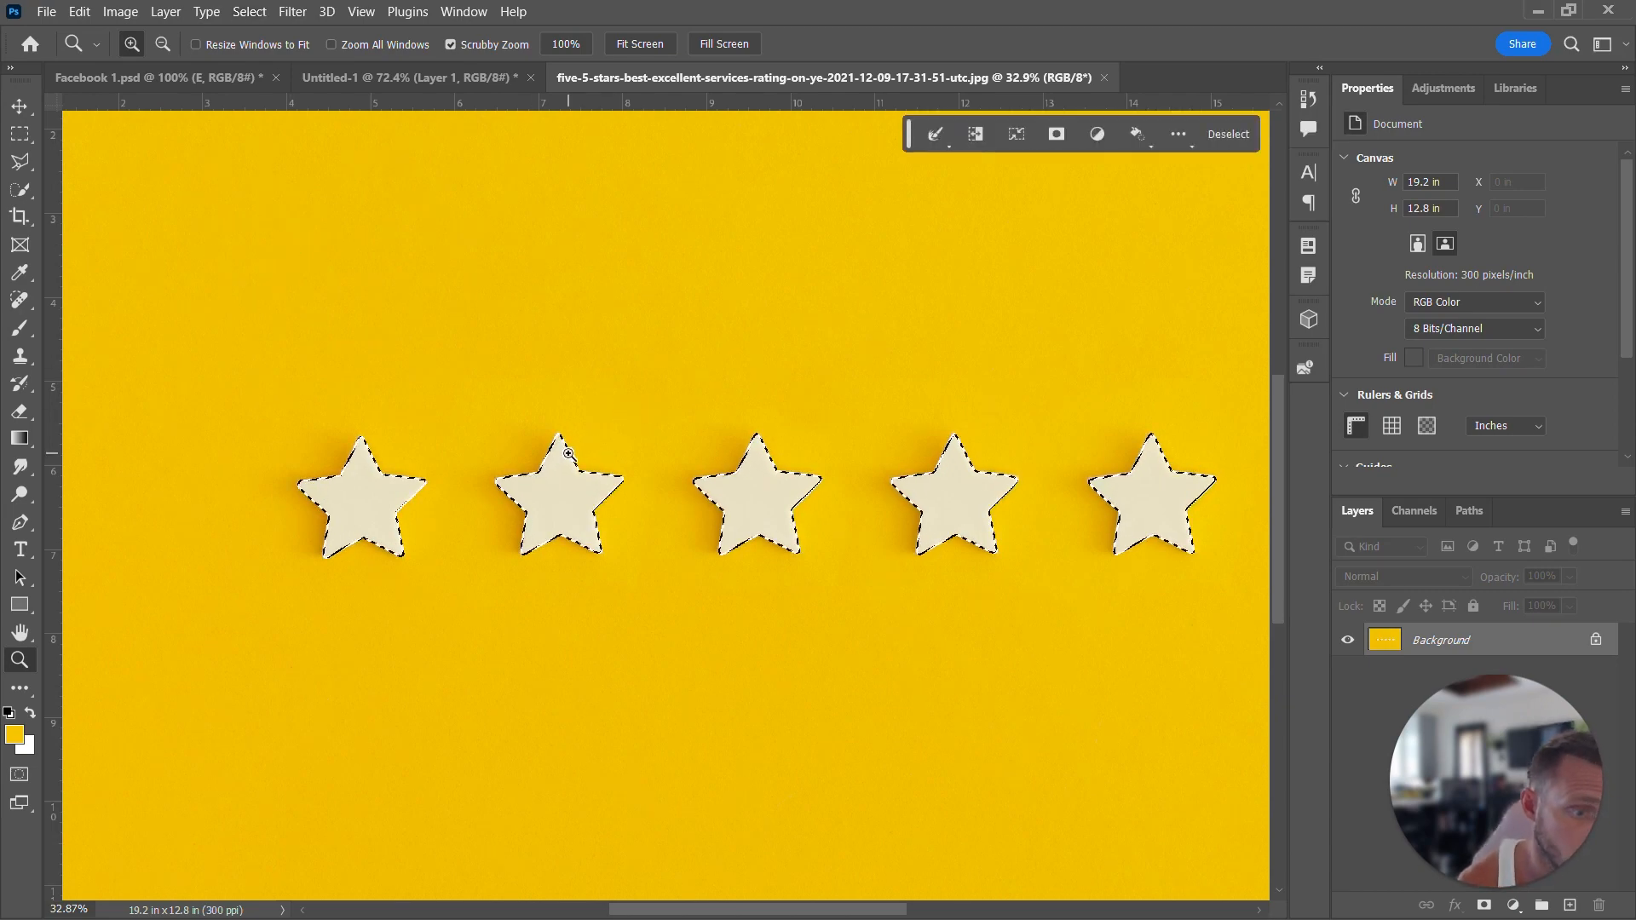
{"action": "left_click_drag", "start_coordinate": [652, 412], "coordinate": [605, 576]}
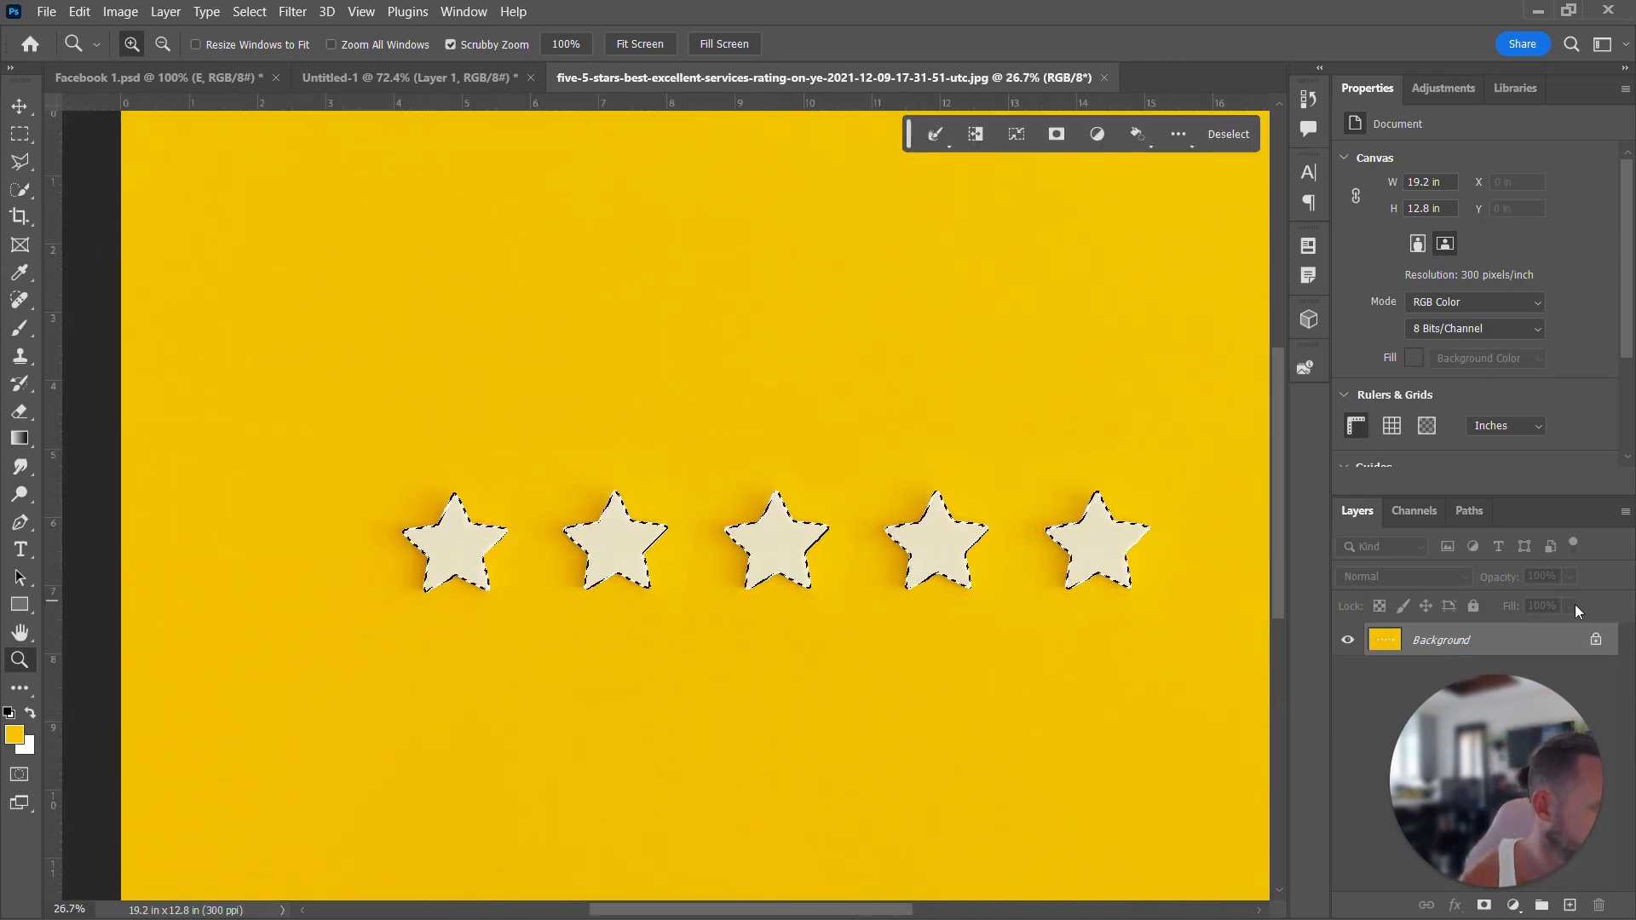
{"action": "left_click", "coordinate": [1595, 639]}
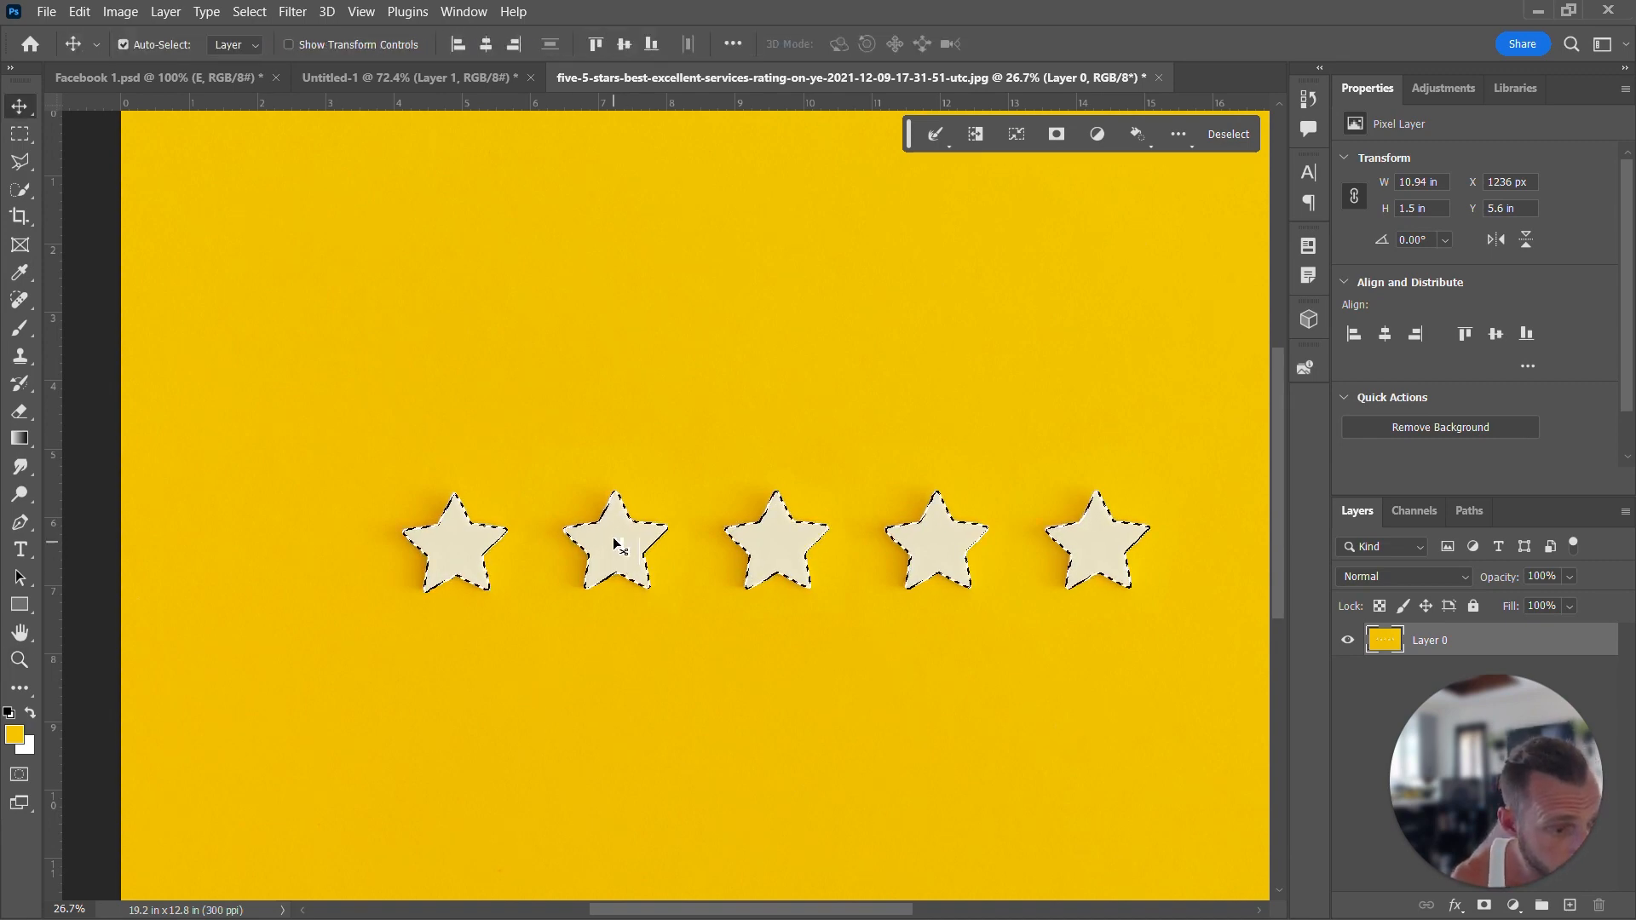
{"action": "key", "text": "ctrl"}
{"action": "left_click_drag", "start_coordinate": [615, 546], "coordinate": [545, 525]}
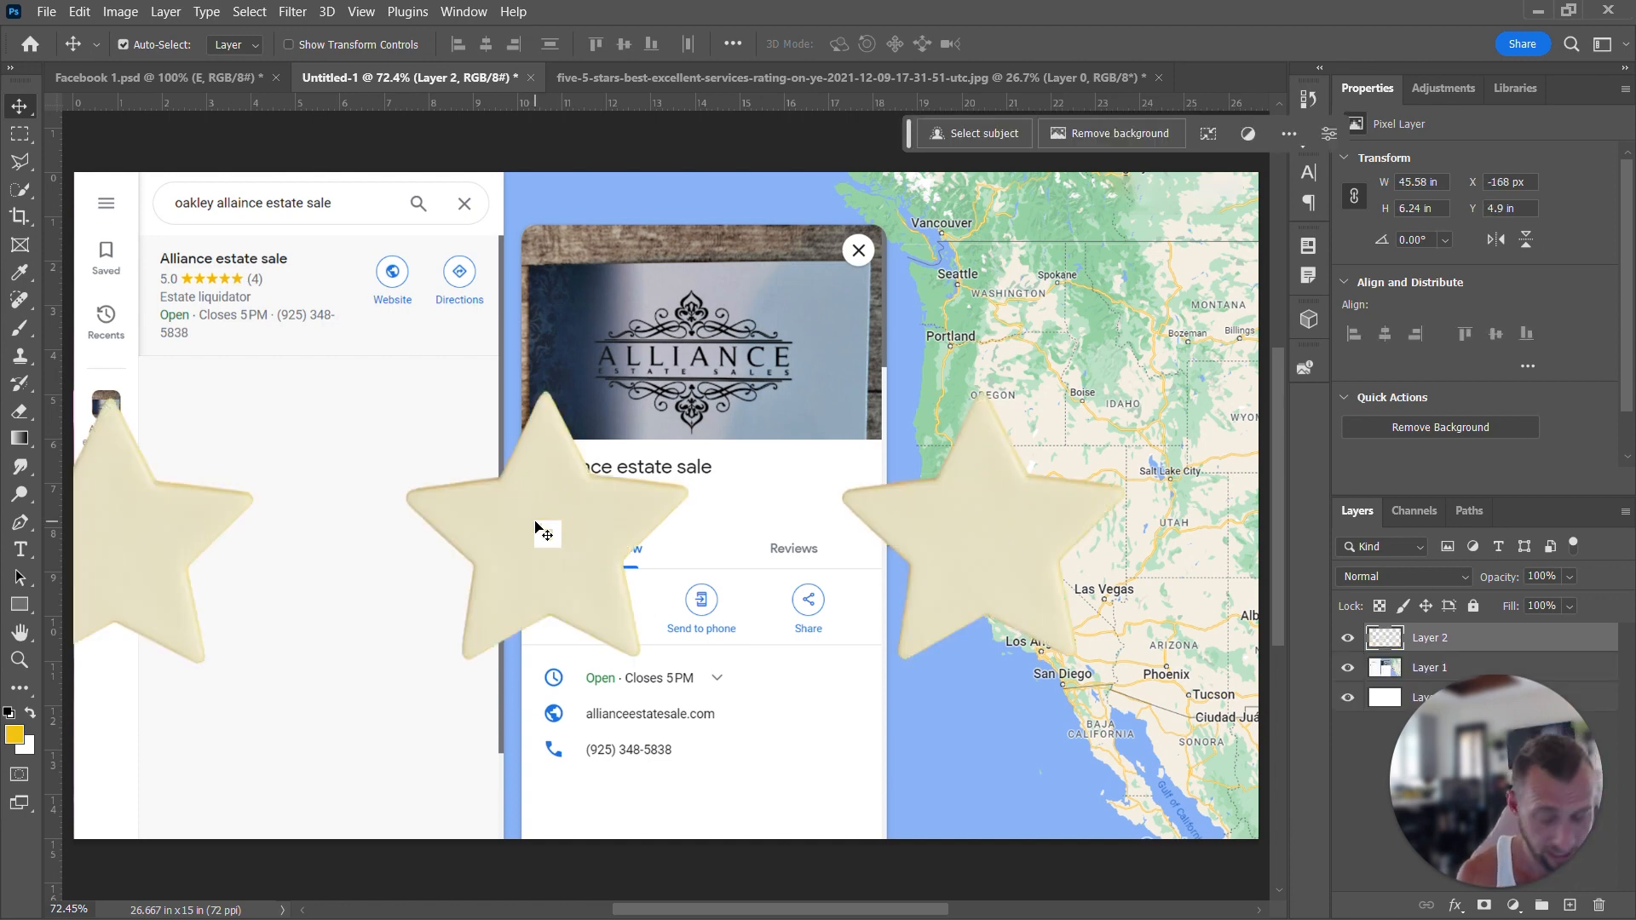
- Scale the stars proportionally to 52% and centre them across the map screenshot
{"action": "key", "text": "ctrl+t"}
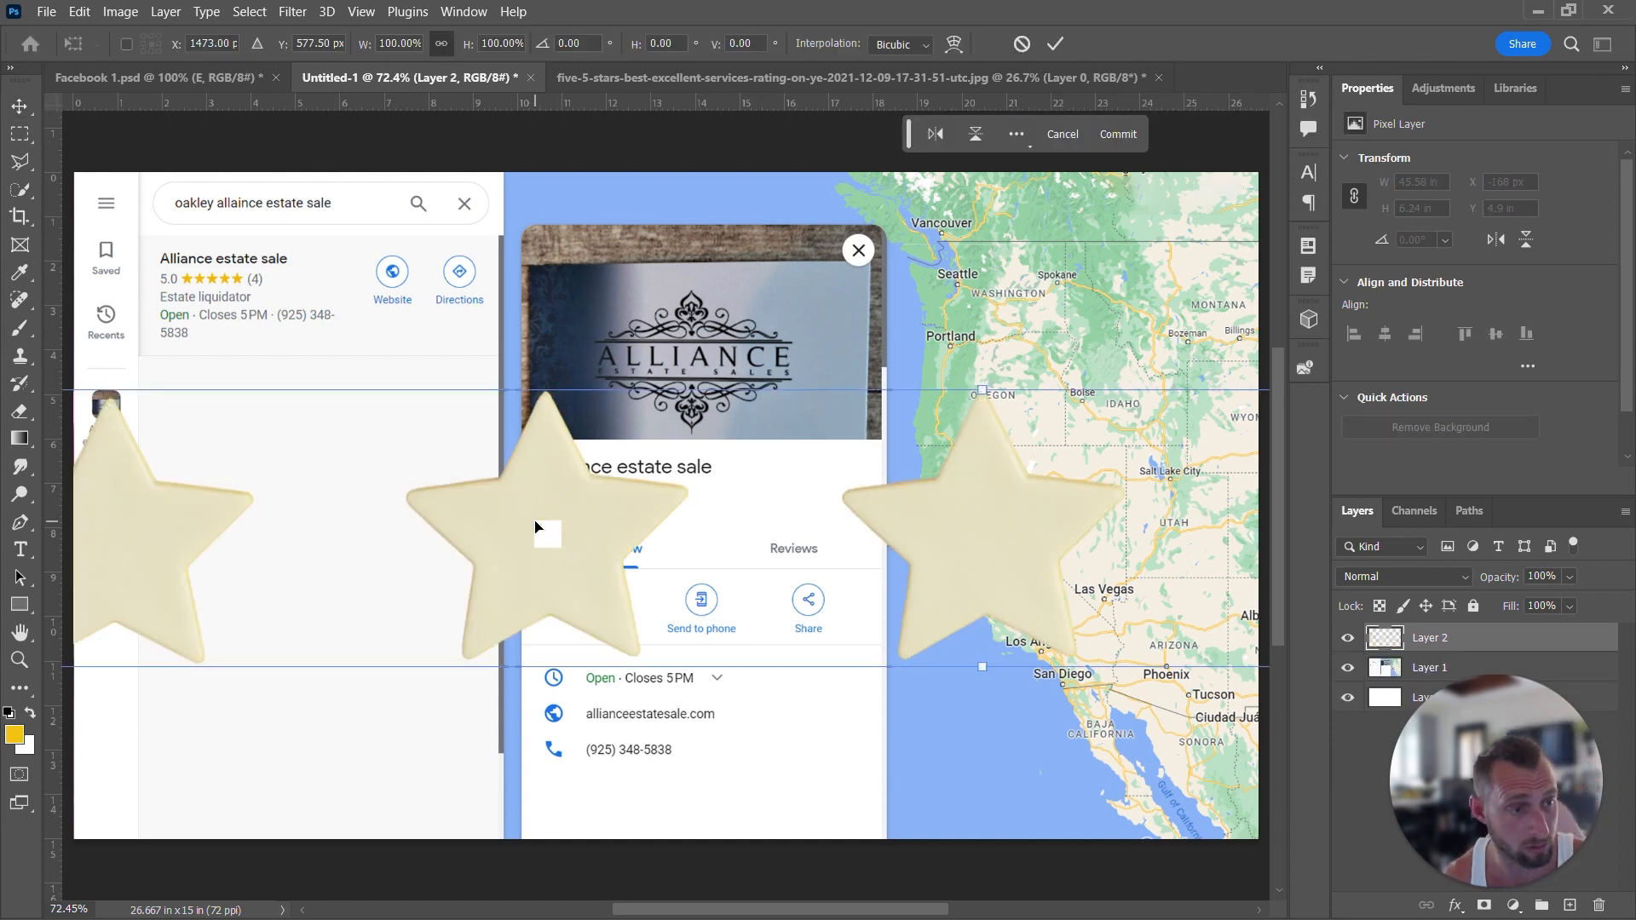
{"action": "left_click_drag", "start_coordinate": [464, 44], "coordinate": [413, 62]}
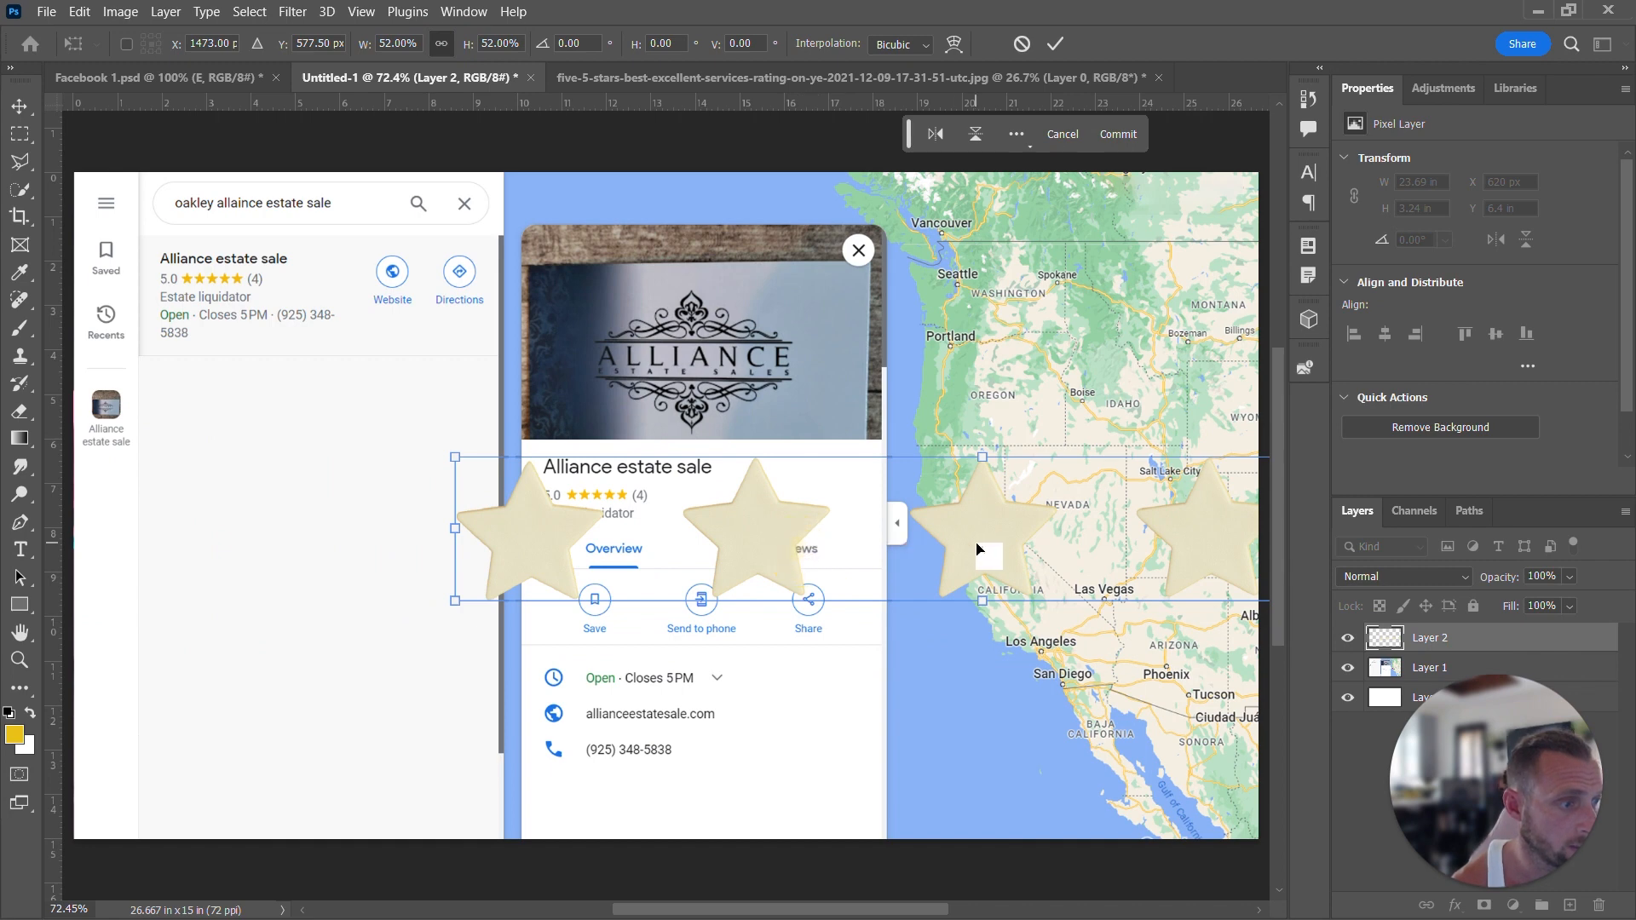
{"action": "left_click_drag", "start_coordinate": [977, 556], "coordinate": [666, 523]}
{"action": "key", "text": "Return"}
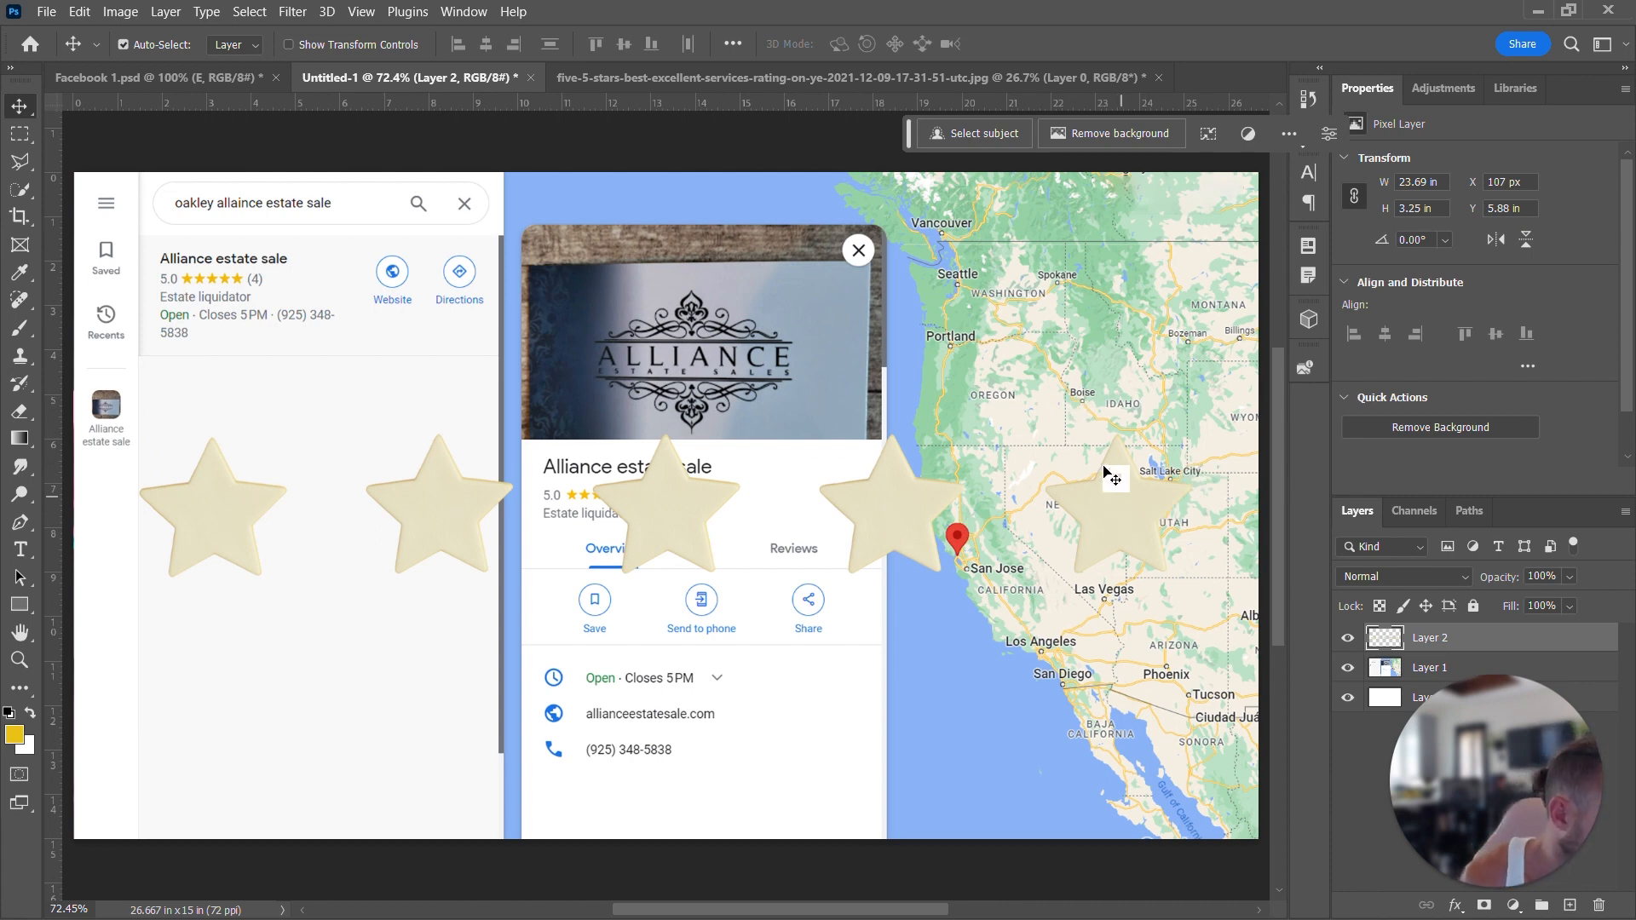
- Add a Gradient Fill layer above the stars, yellow to transparent, with Linear style, 90° angle and 100% scale
{"action": "left_click", "coordinate": [1513, 907]}
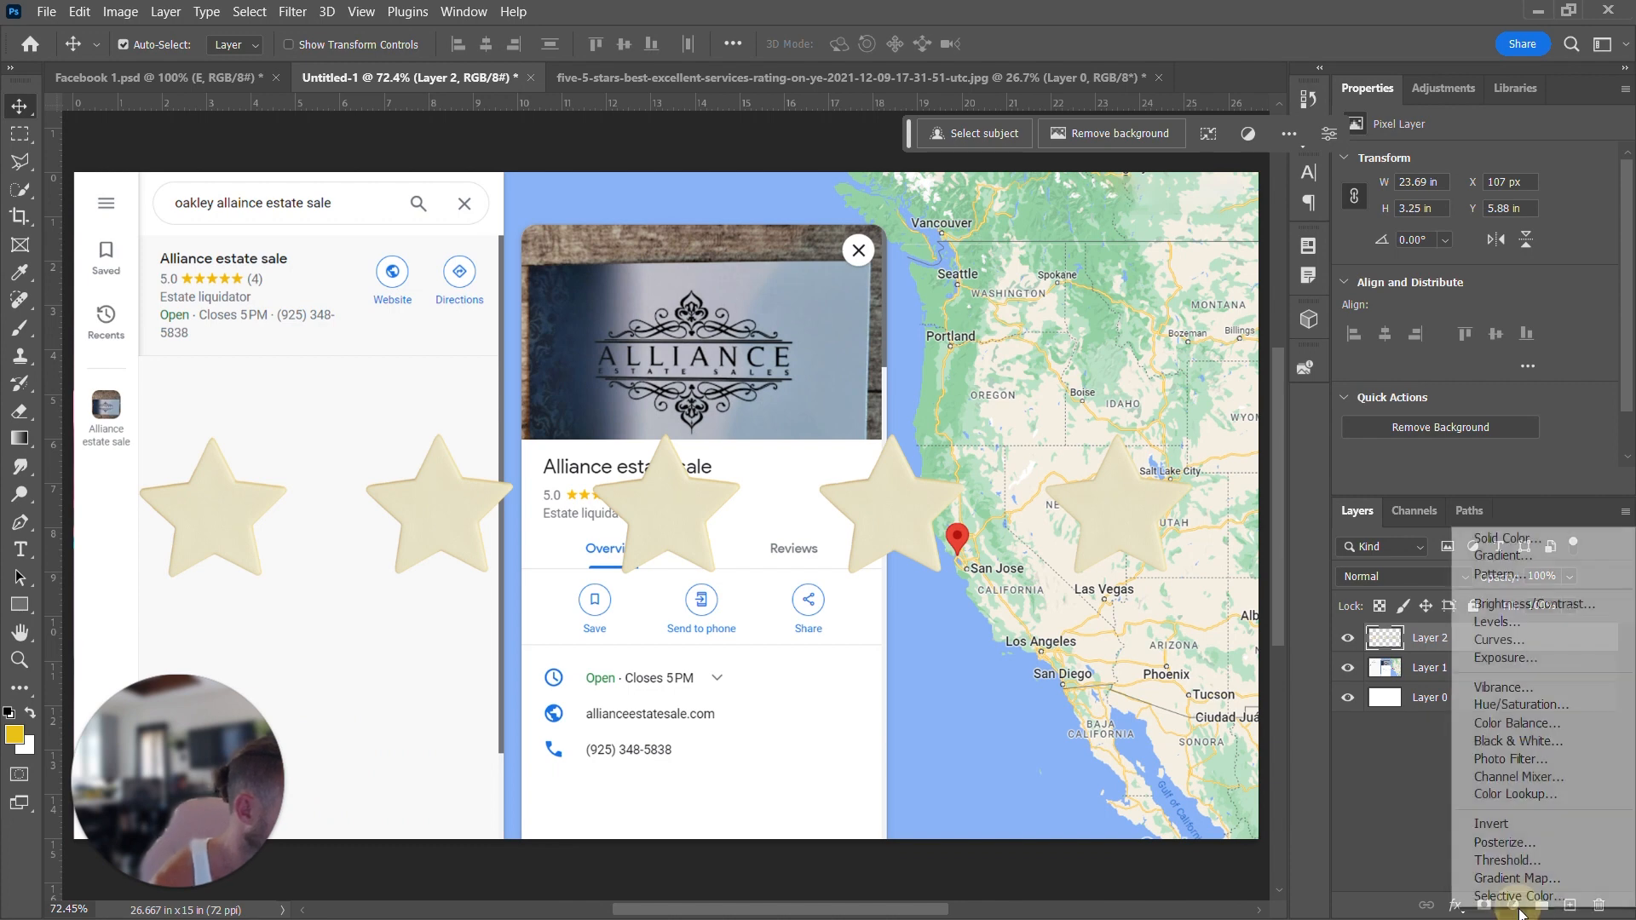
{"action": "left_click", "coordinate": [1493, 559]}
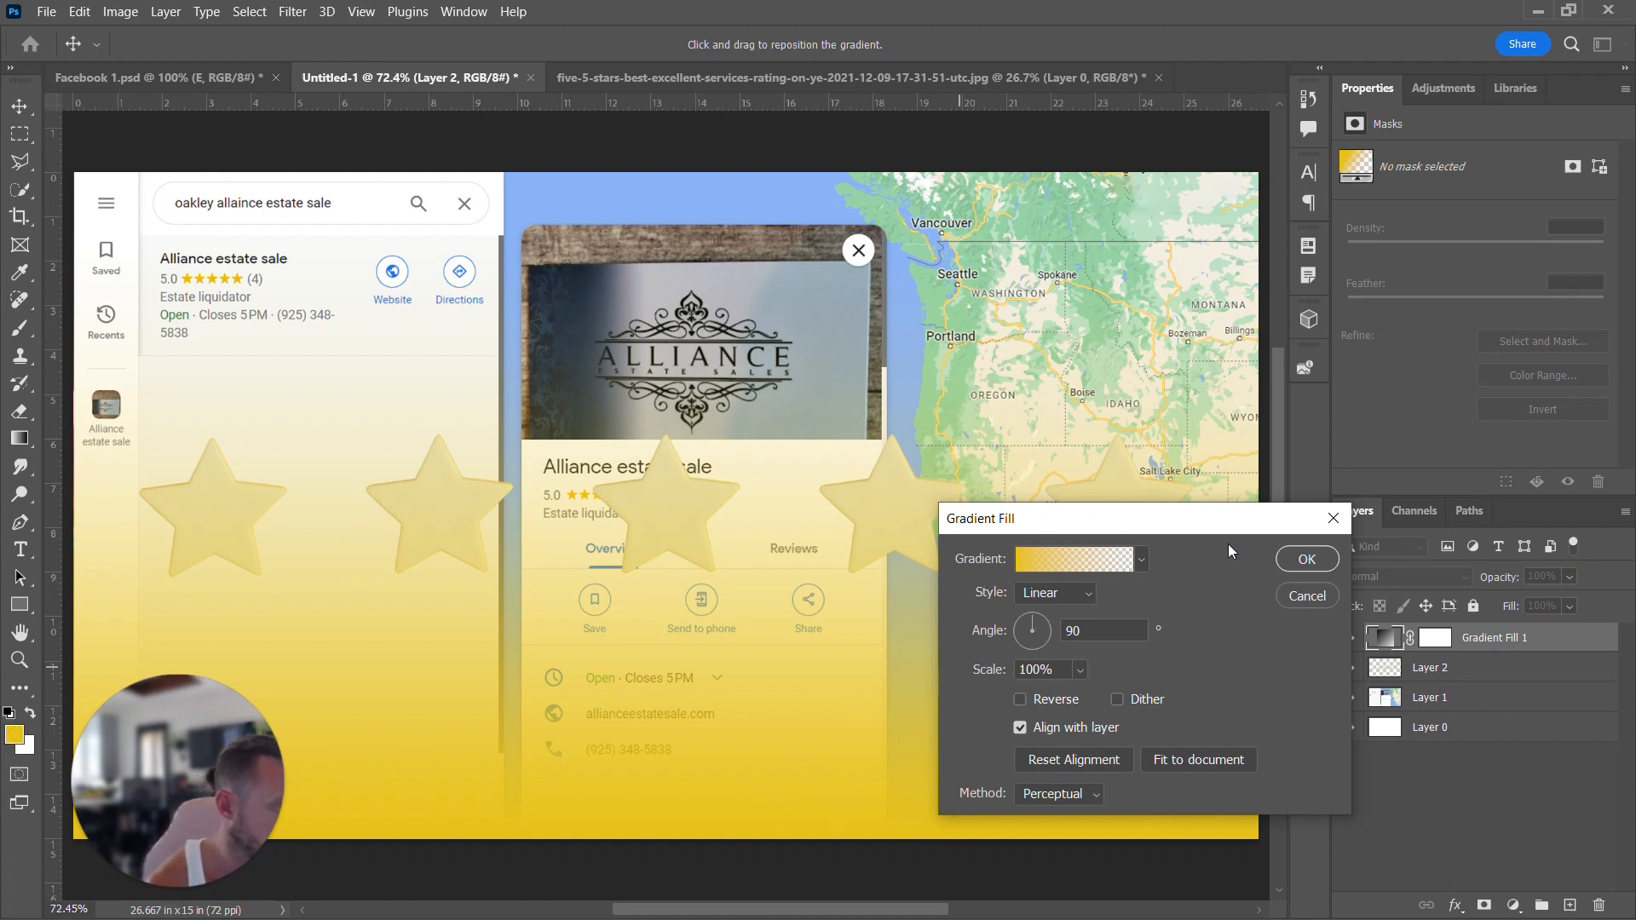
{"action": "left_click", "coordinate": [1307, 560]}
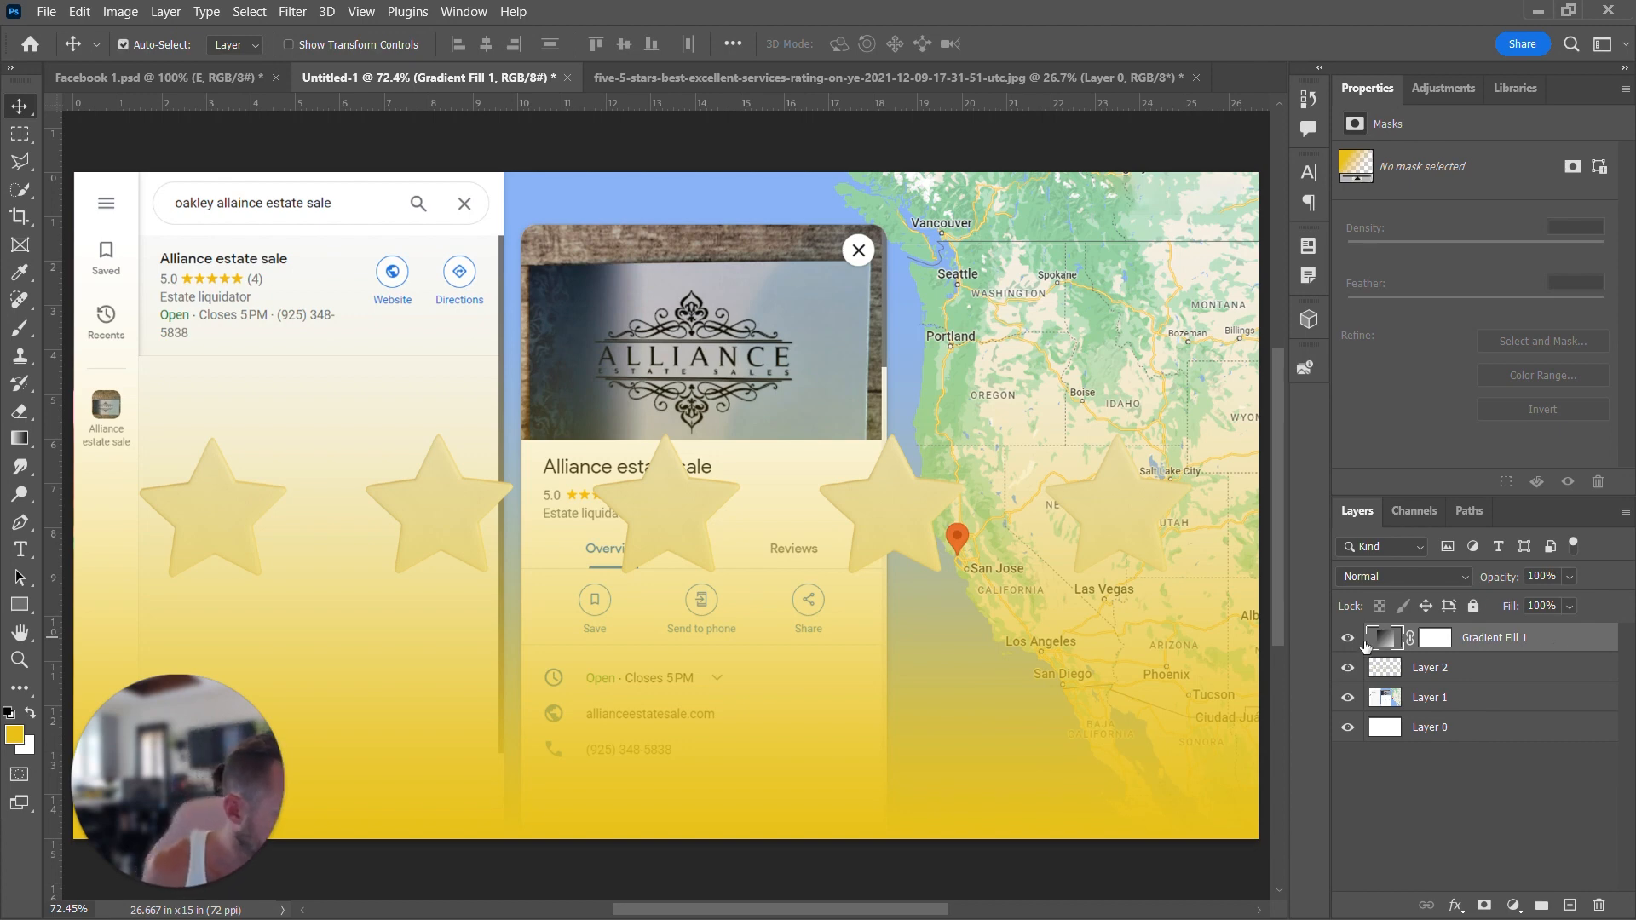
{"action": "left_click", "coordinate": [1347, 638]}
{"action": "left_click", "coordinate": [1480, 673]}
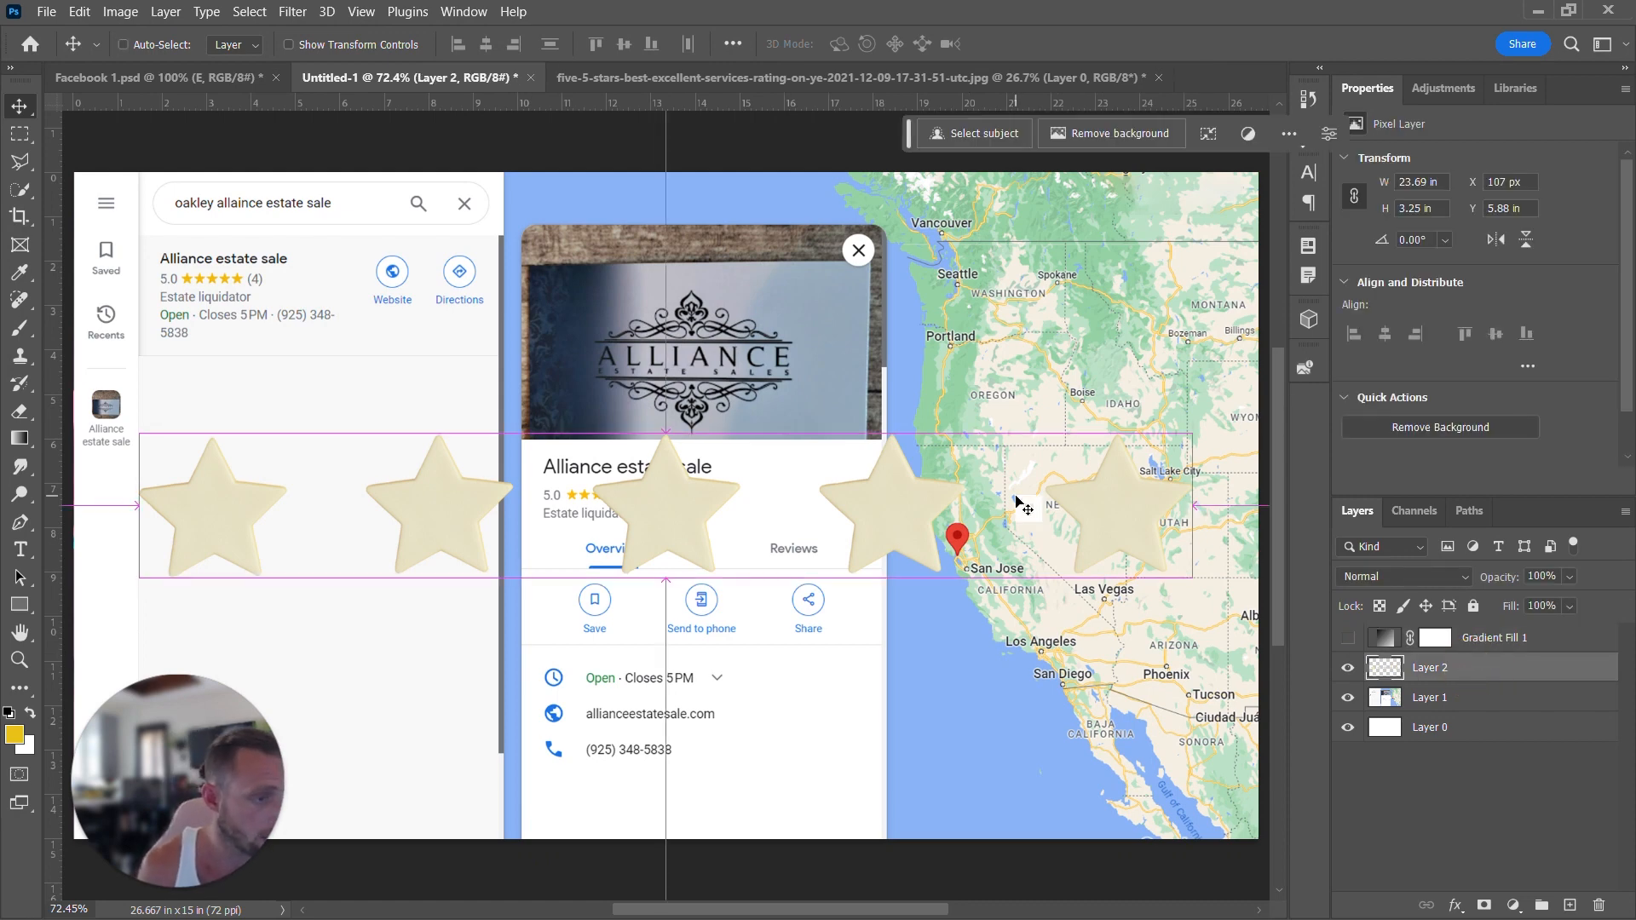
{"action": "key", "text": "ctrl+t"}
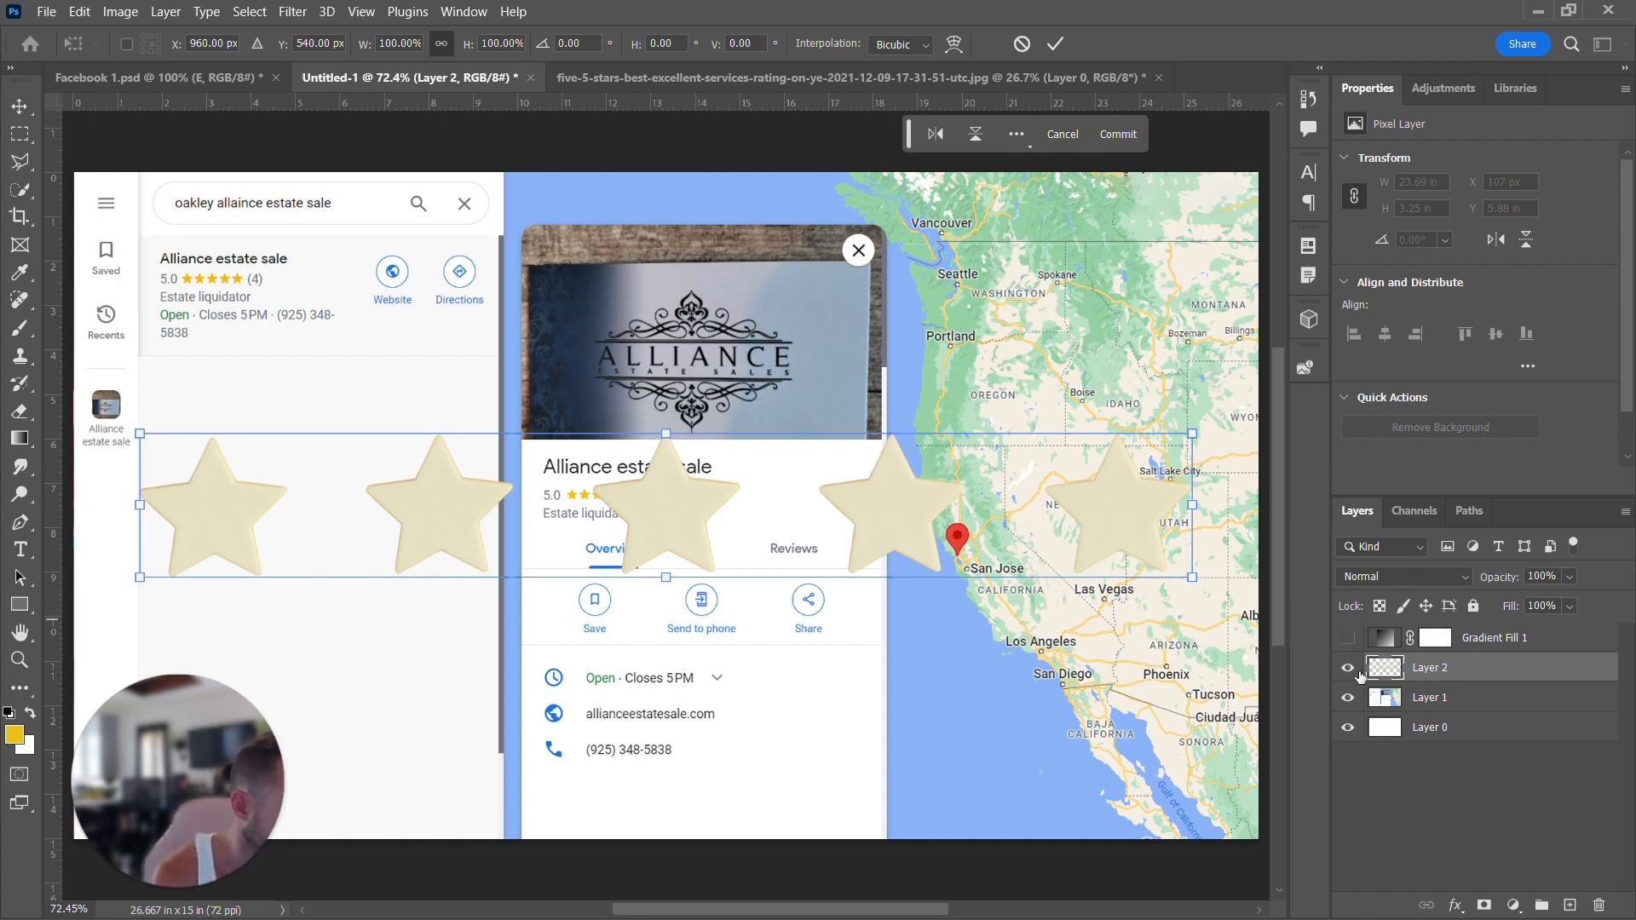
{"action": "left_click", "coordinate": [1055, 43]}
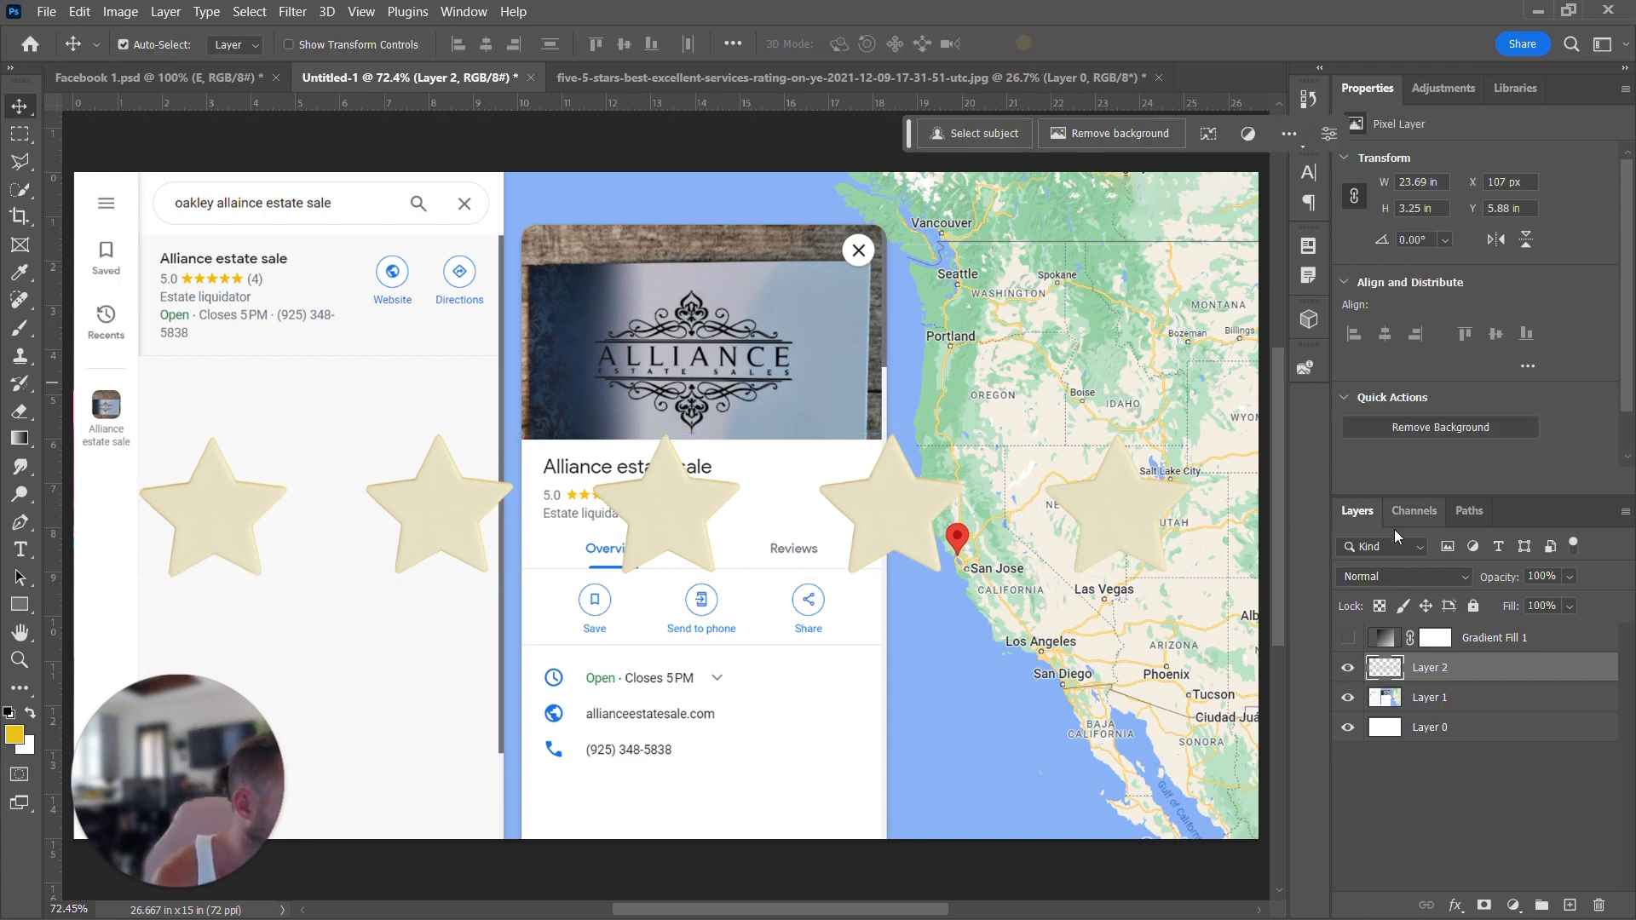
{"action": "left_click", "coordinate": [1347, 638]}
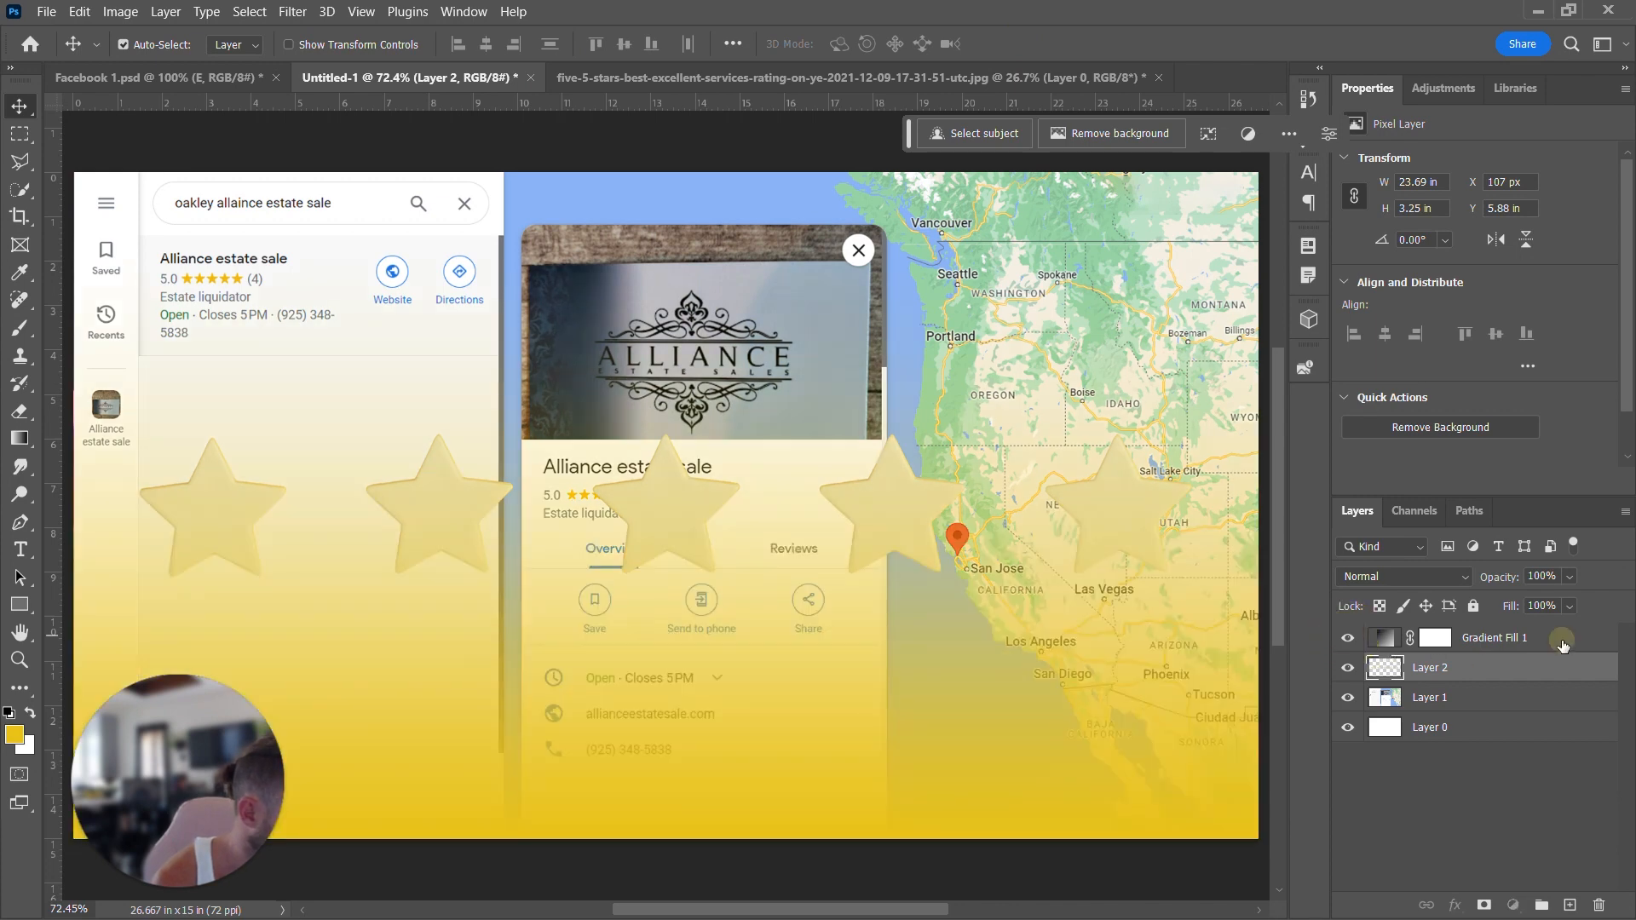
- Try to free-transform the yellow gradient fill layer
{"action": "left_click", "coordinate": [1561, 644]}
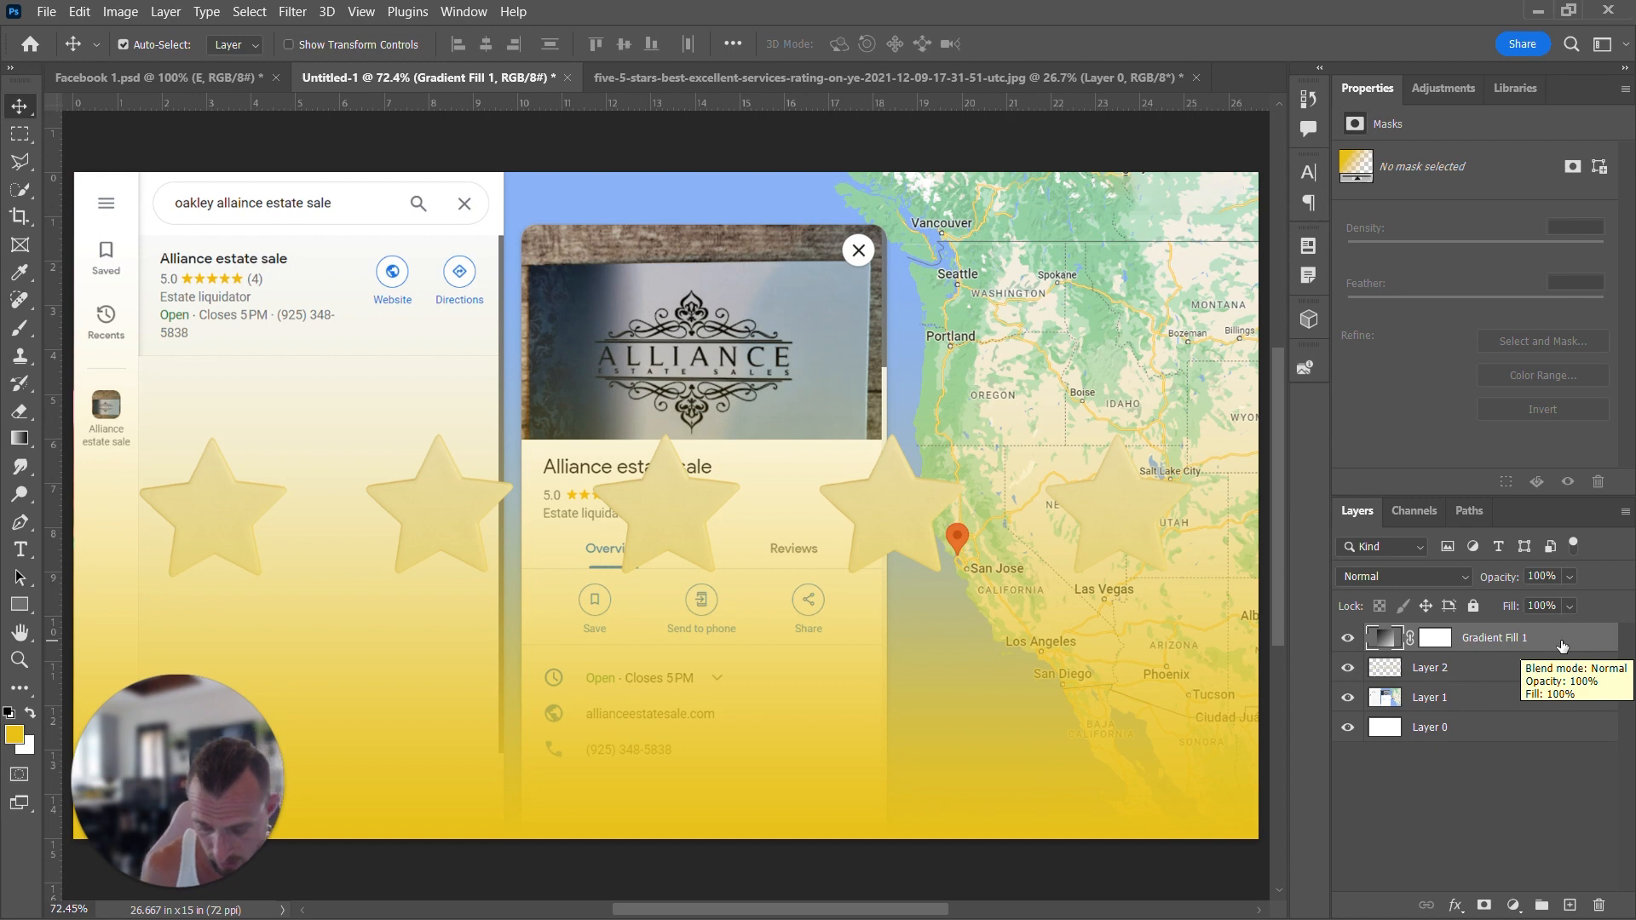
{"action": "key", "text": "ctrl"}
{"action": "key", "text": "ctrl+t"}
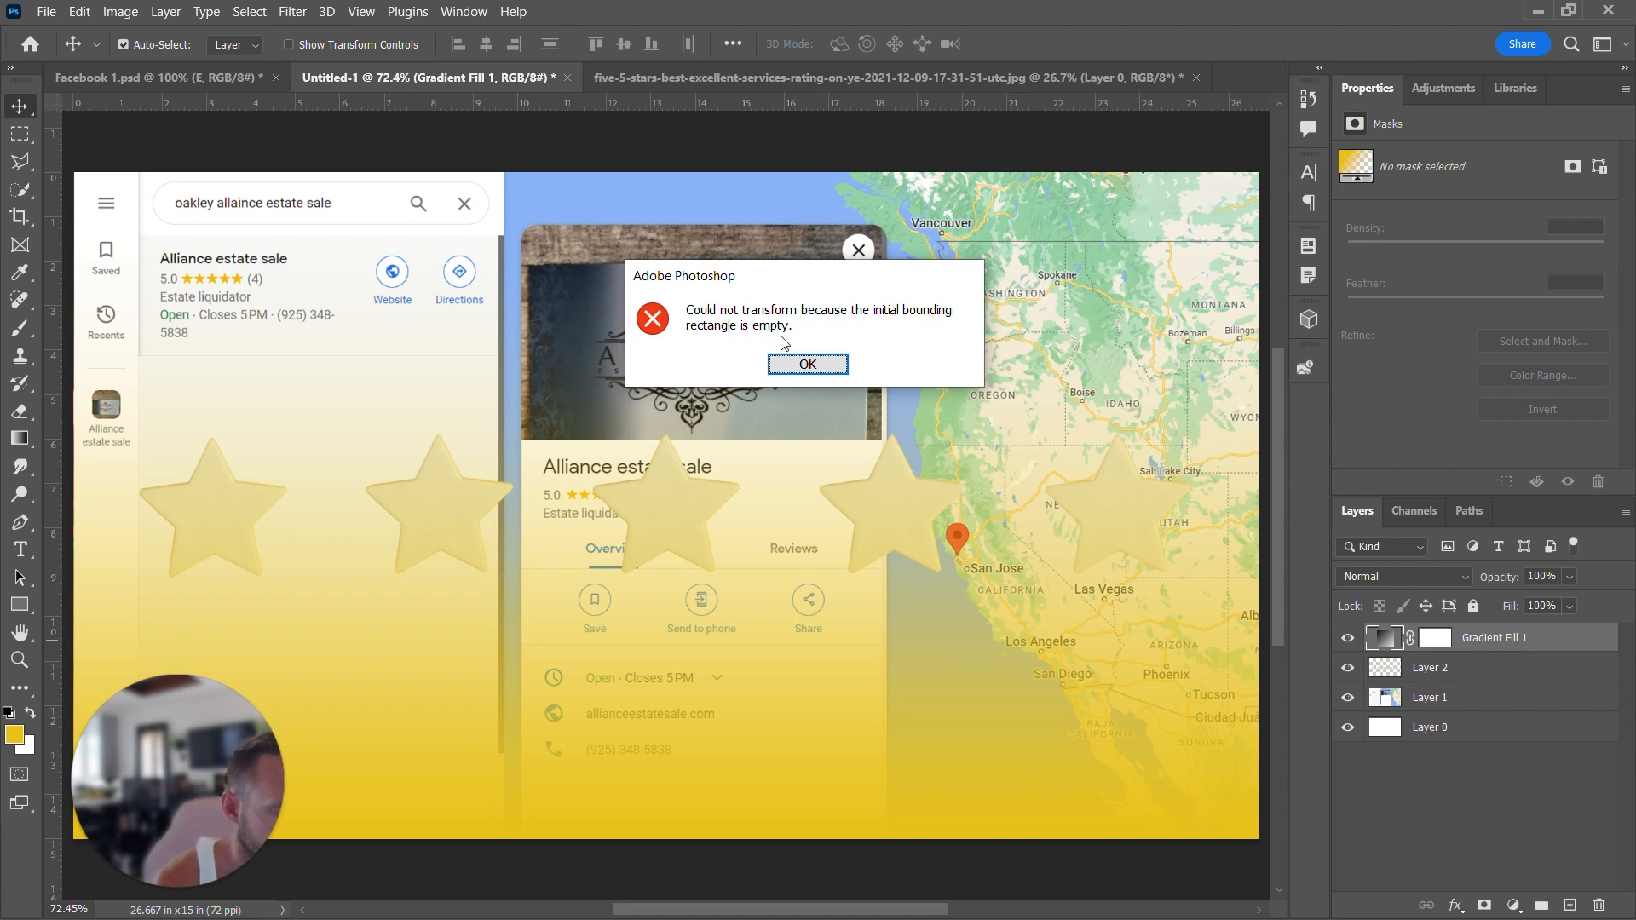
{"action": "left_click", "coordinate": [806, 364]}
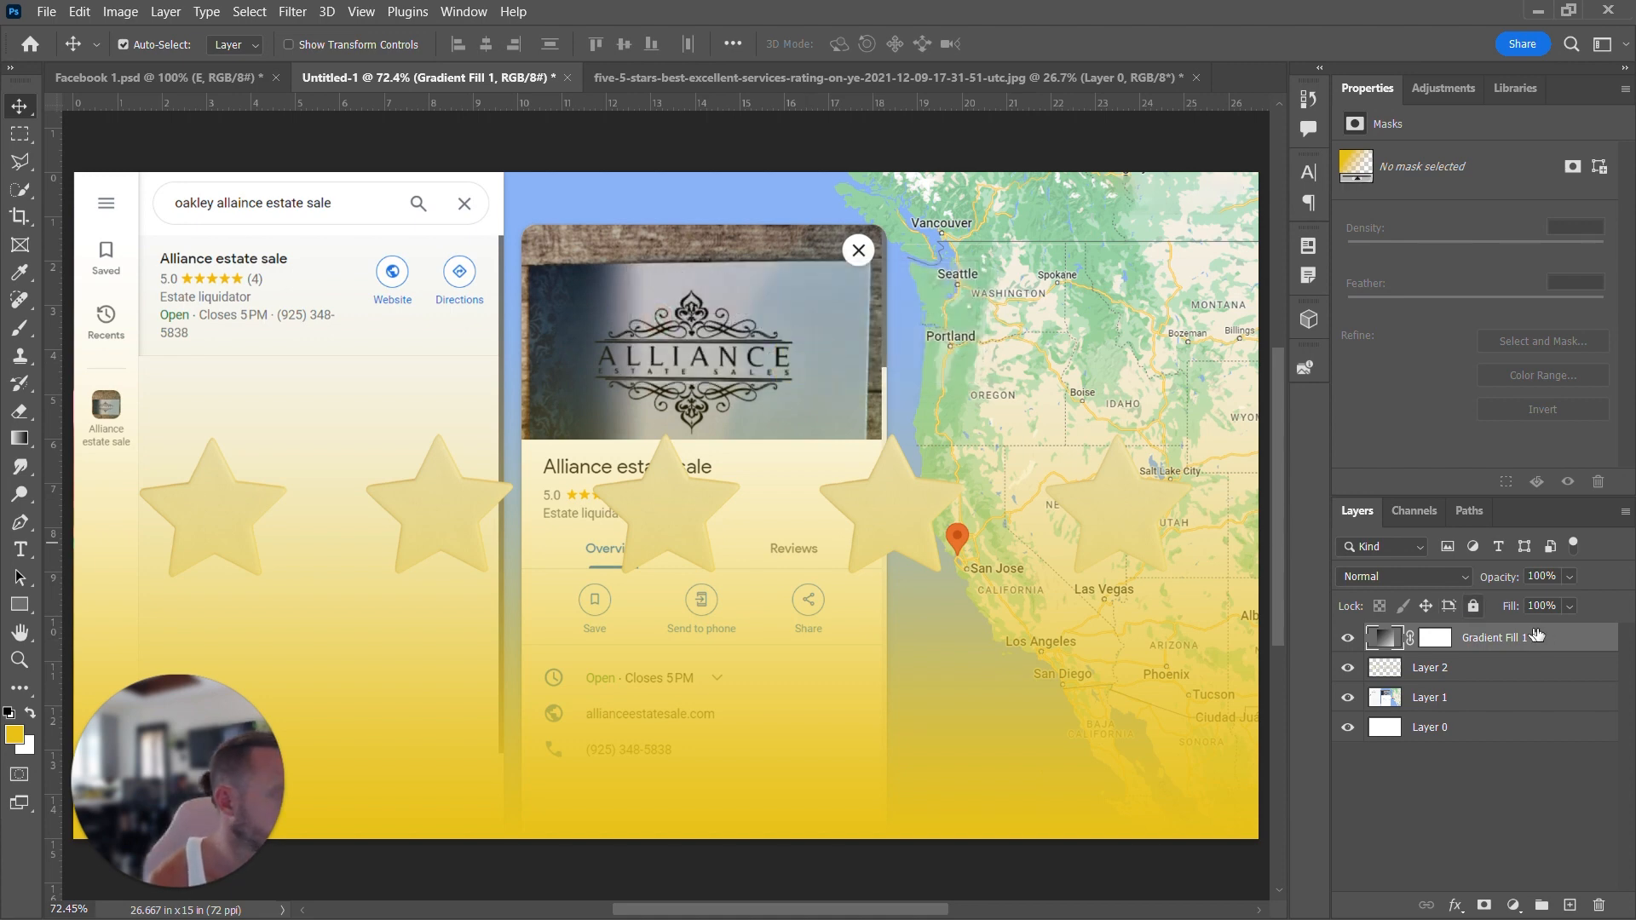
- Convert the yellow gradient fill layer to a smart object and squash it to about 21.67% height, covering only the star row
{"action": "right_click", "coordinate": [1552, 639]}
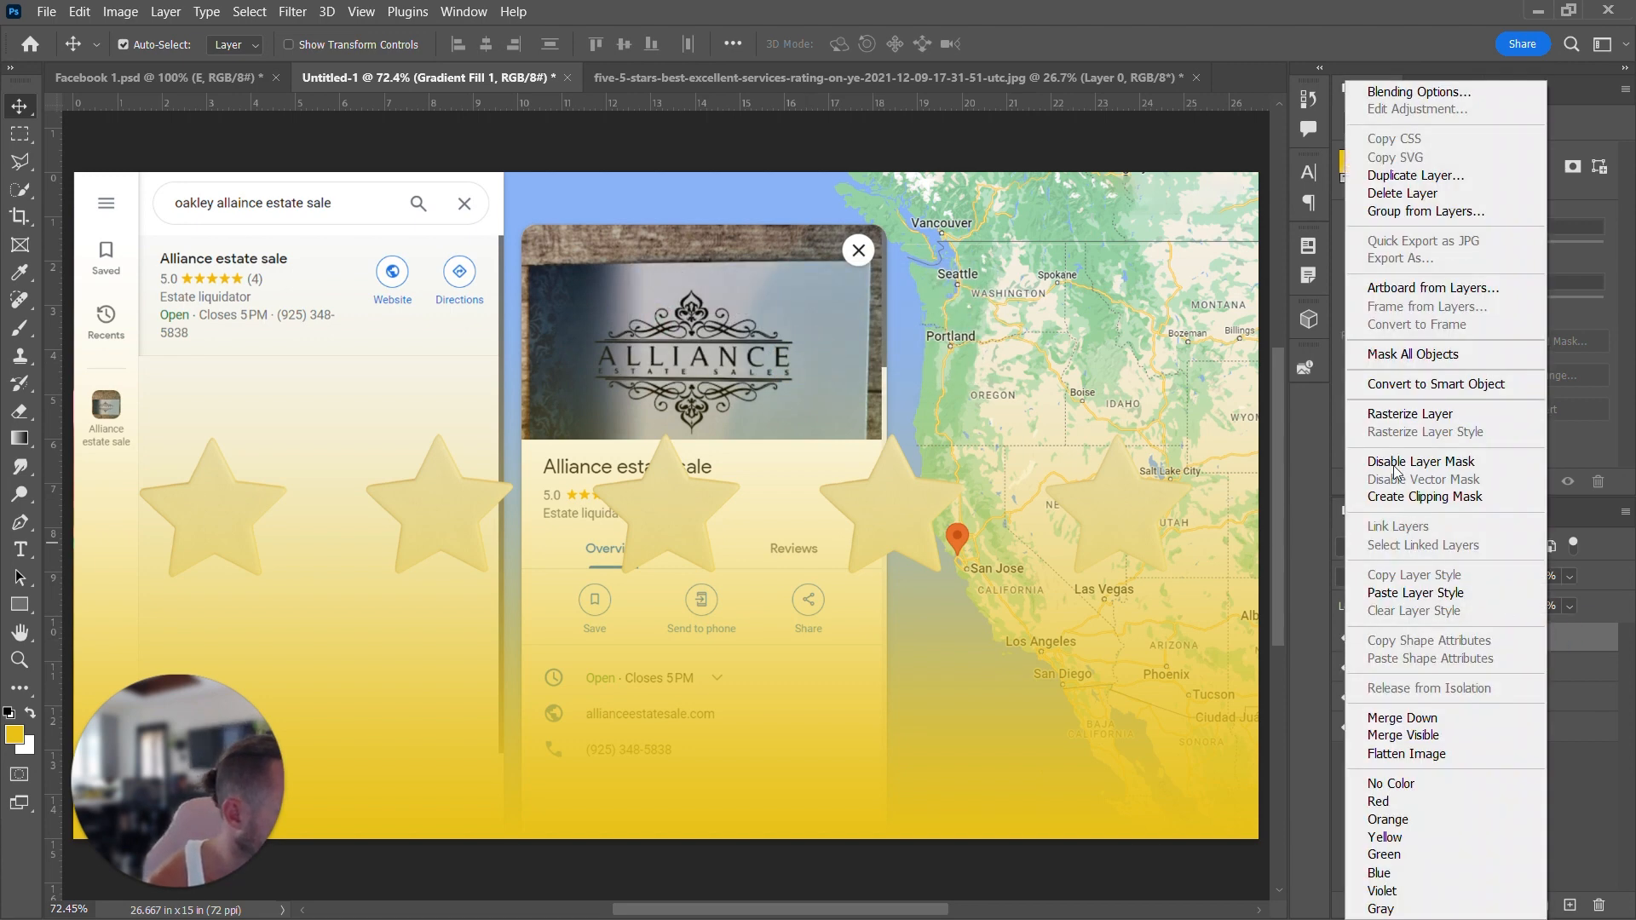
{"action": "left_click", "coordinate": [1427, 385]}
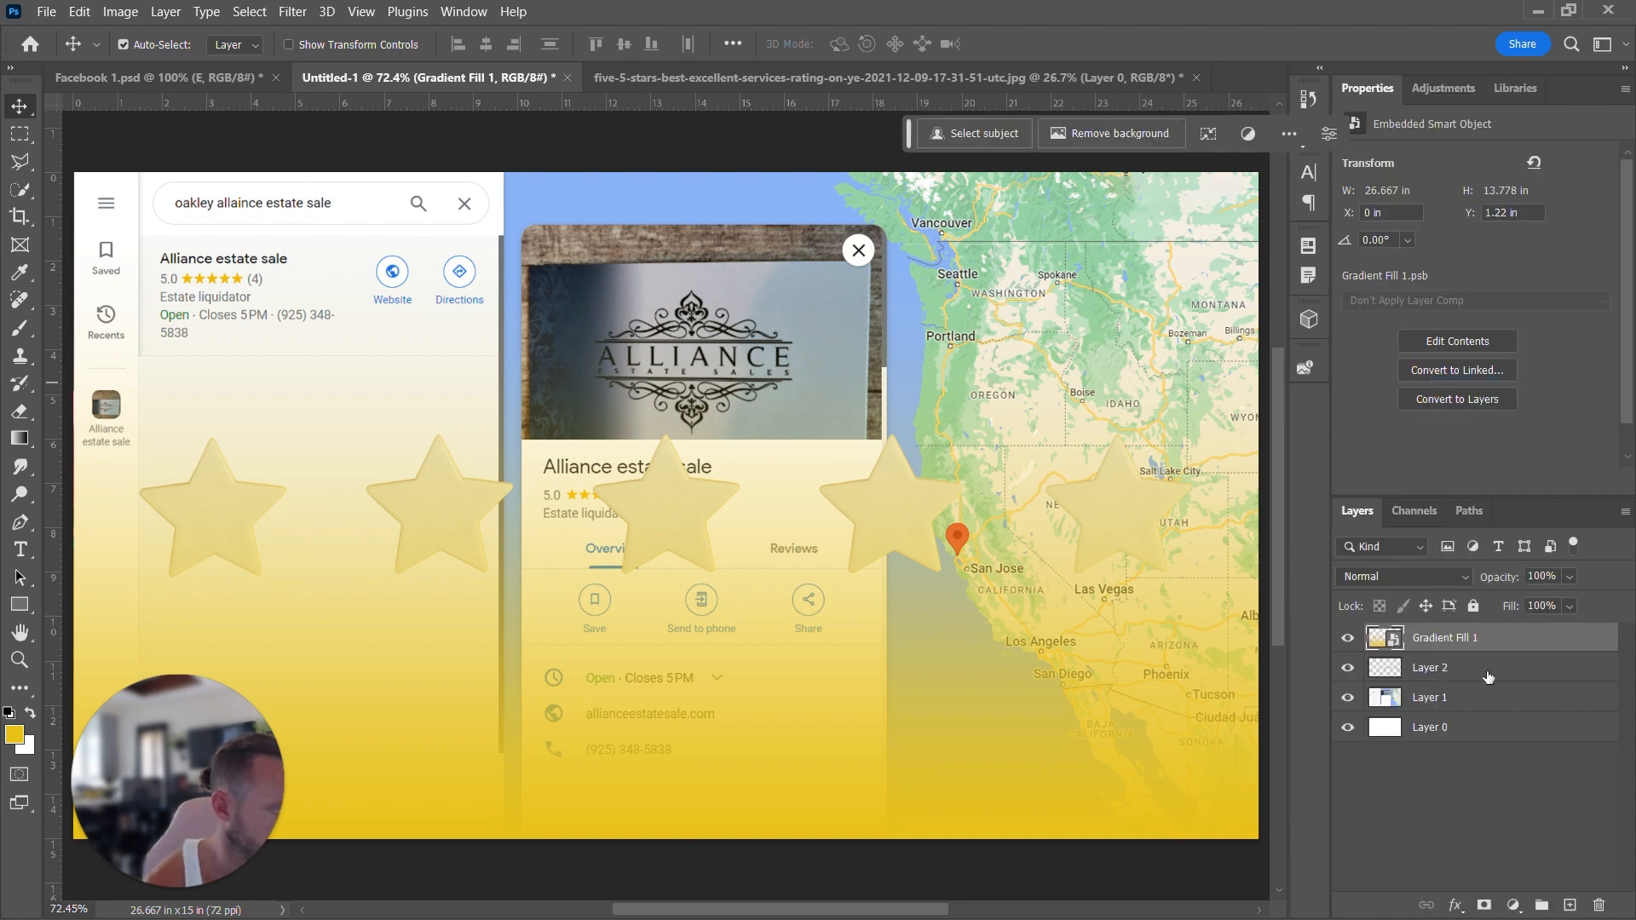
{"action": "key", "text": "ctrl+t"}
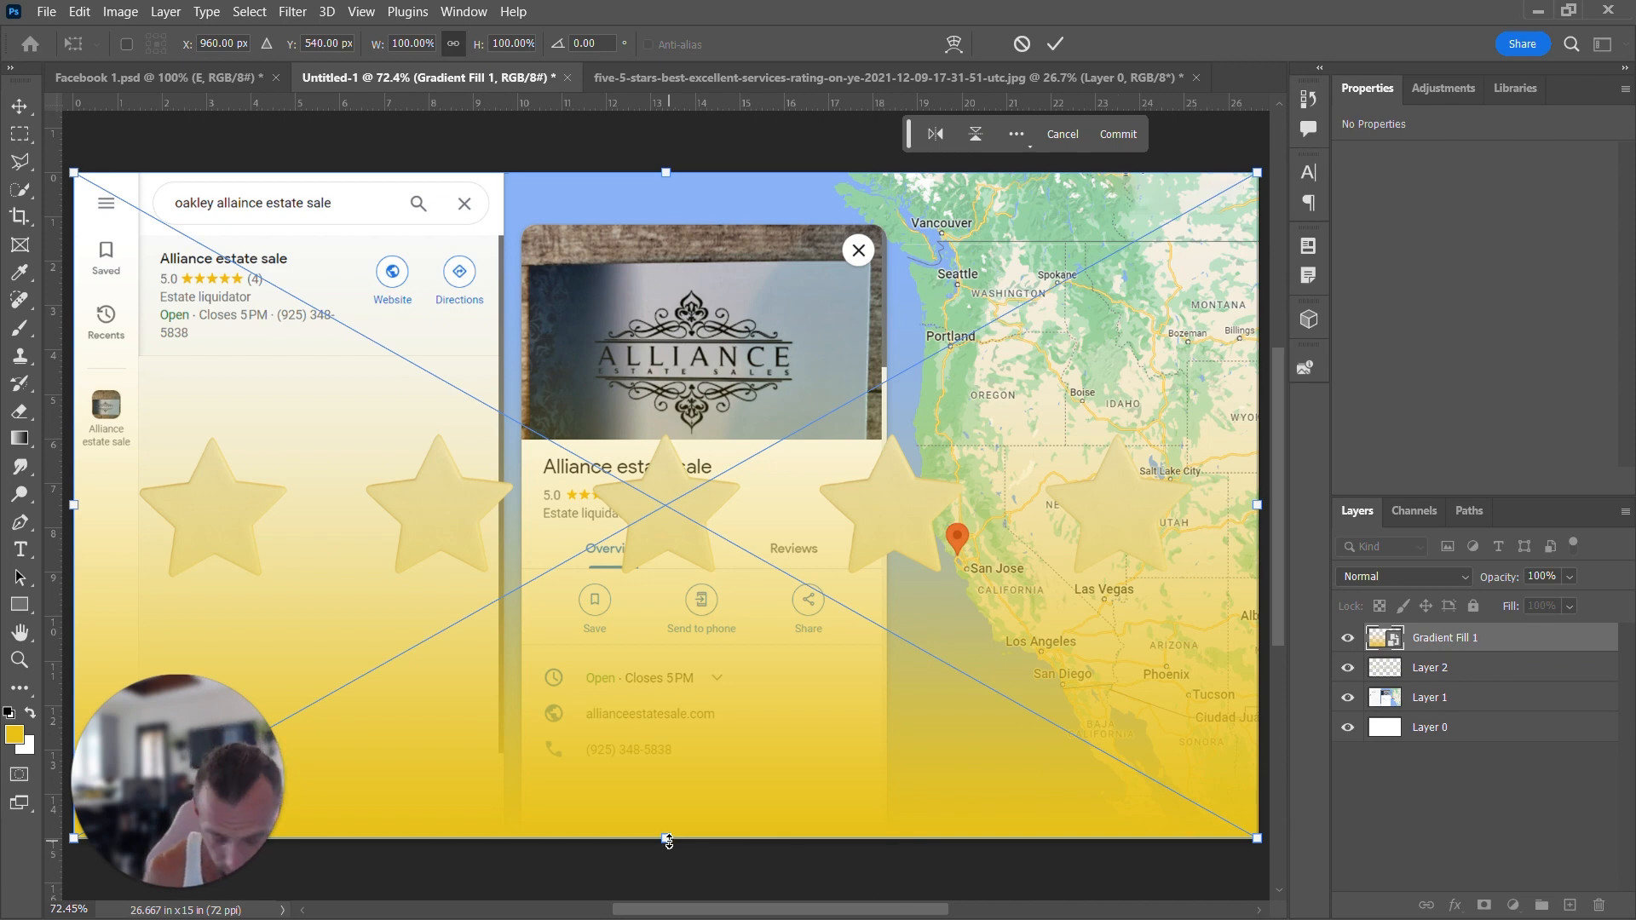
{"action": "left_click_drag", "start_coordinate": [668, 840], "coordinate": [701, 606]}
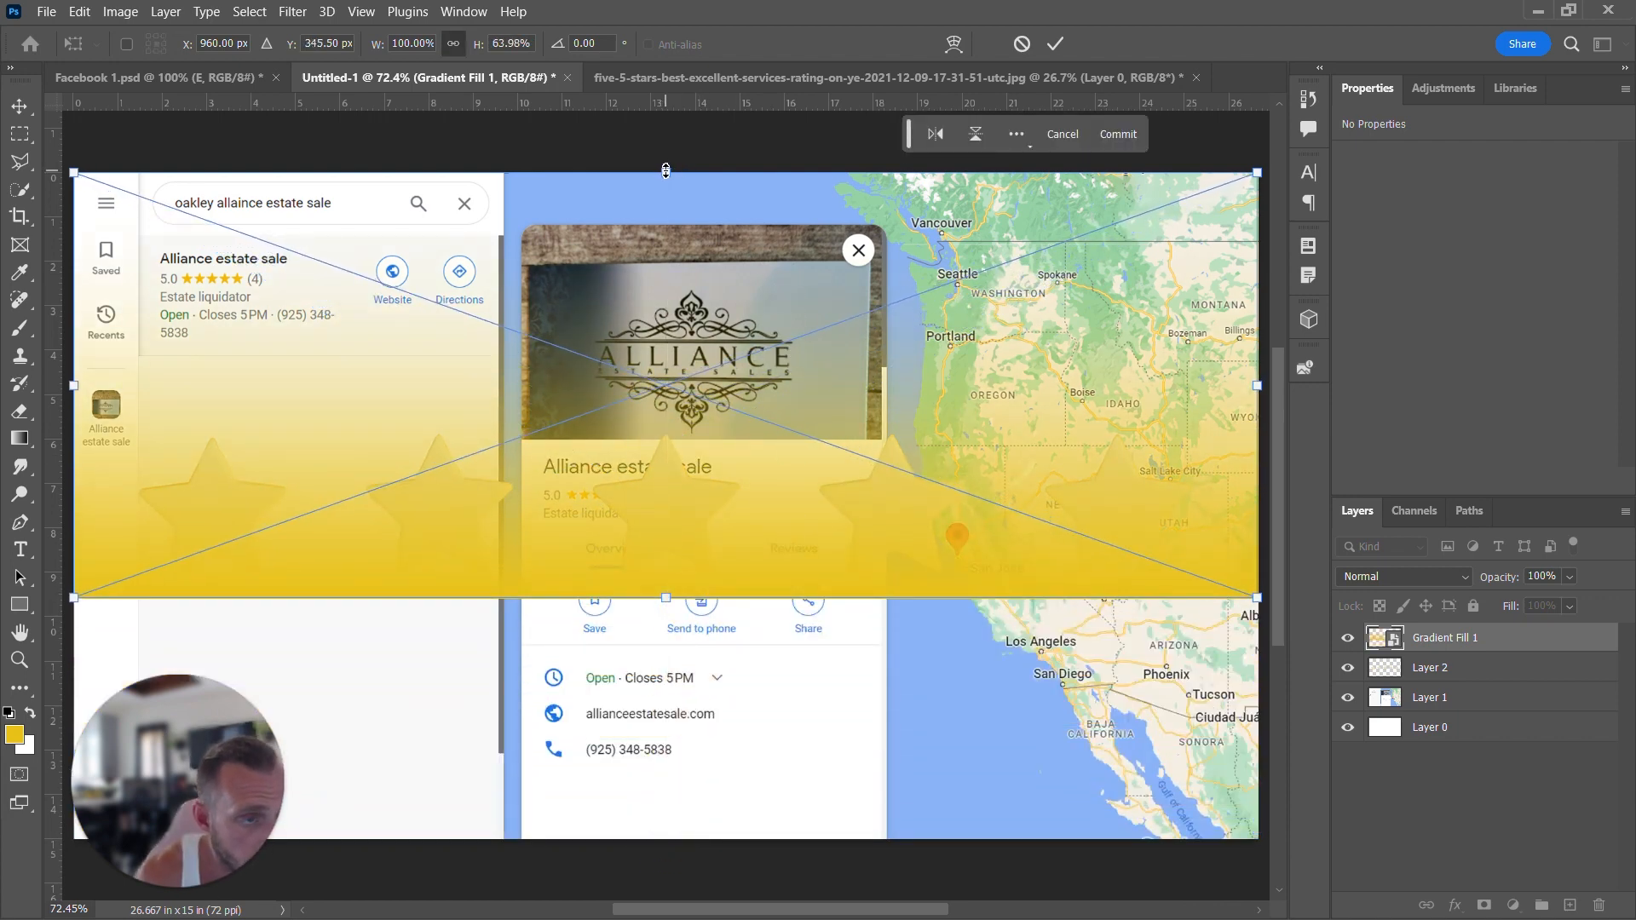
{"action": "left_click_drag", "start_coordinate": [666, 171], "coordinate": [681, 430]}
{"action": "left_click_drag", "start_coordinate": [666, 597], "coordinate": [666, 577]}
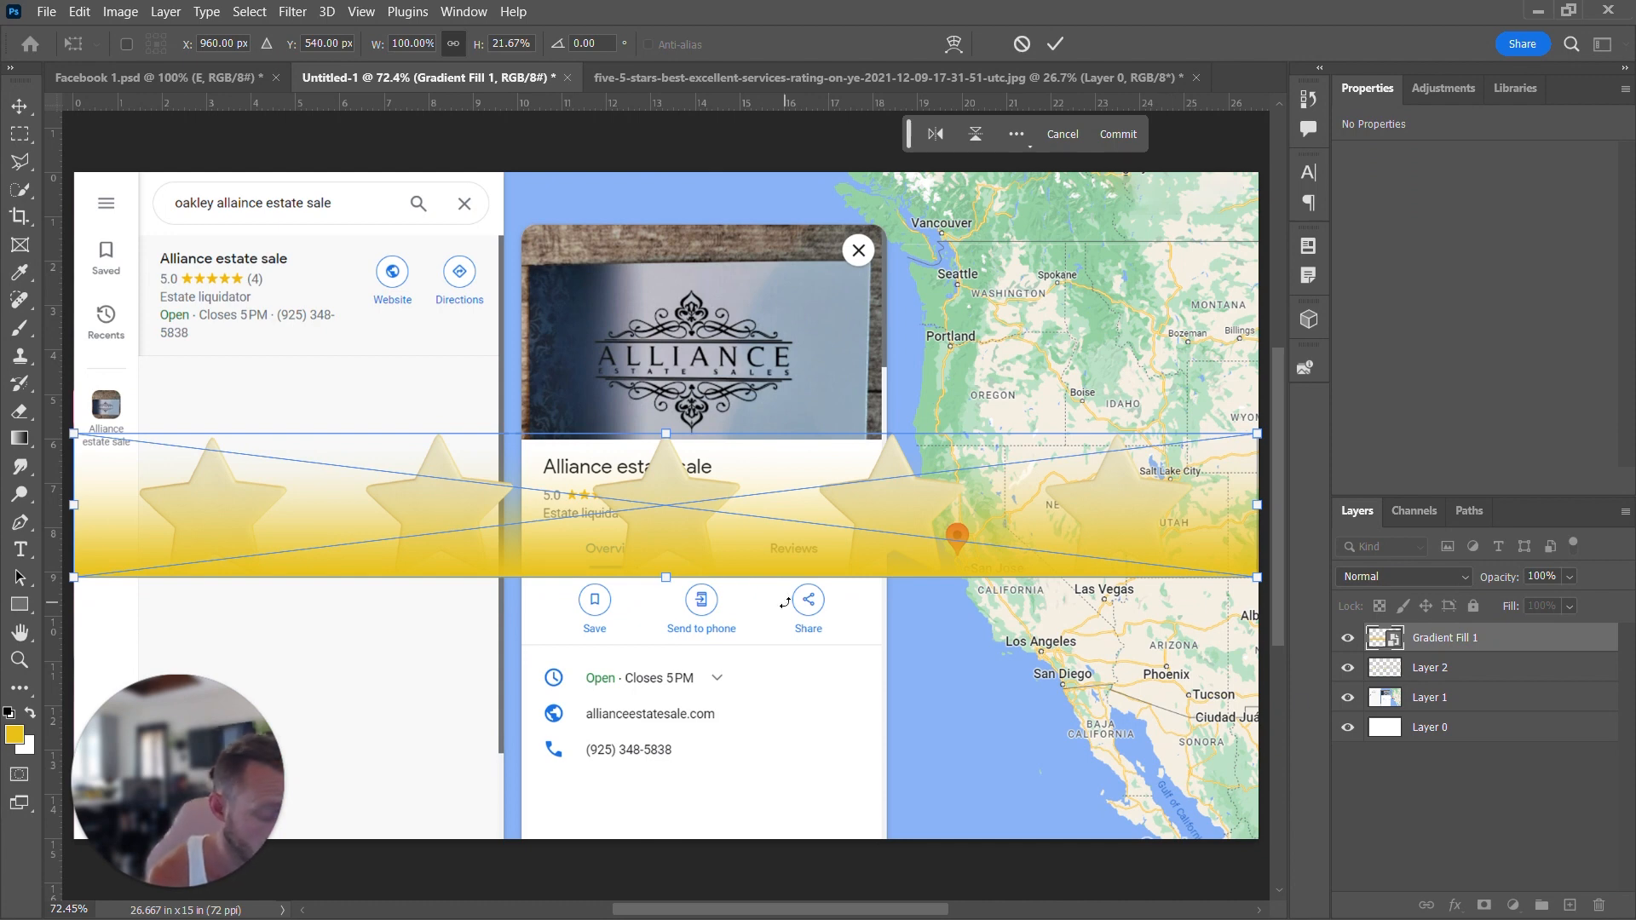
{"action": "key", "text": "Return"}
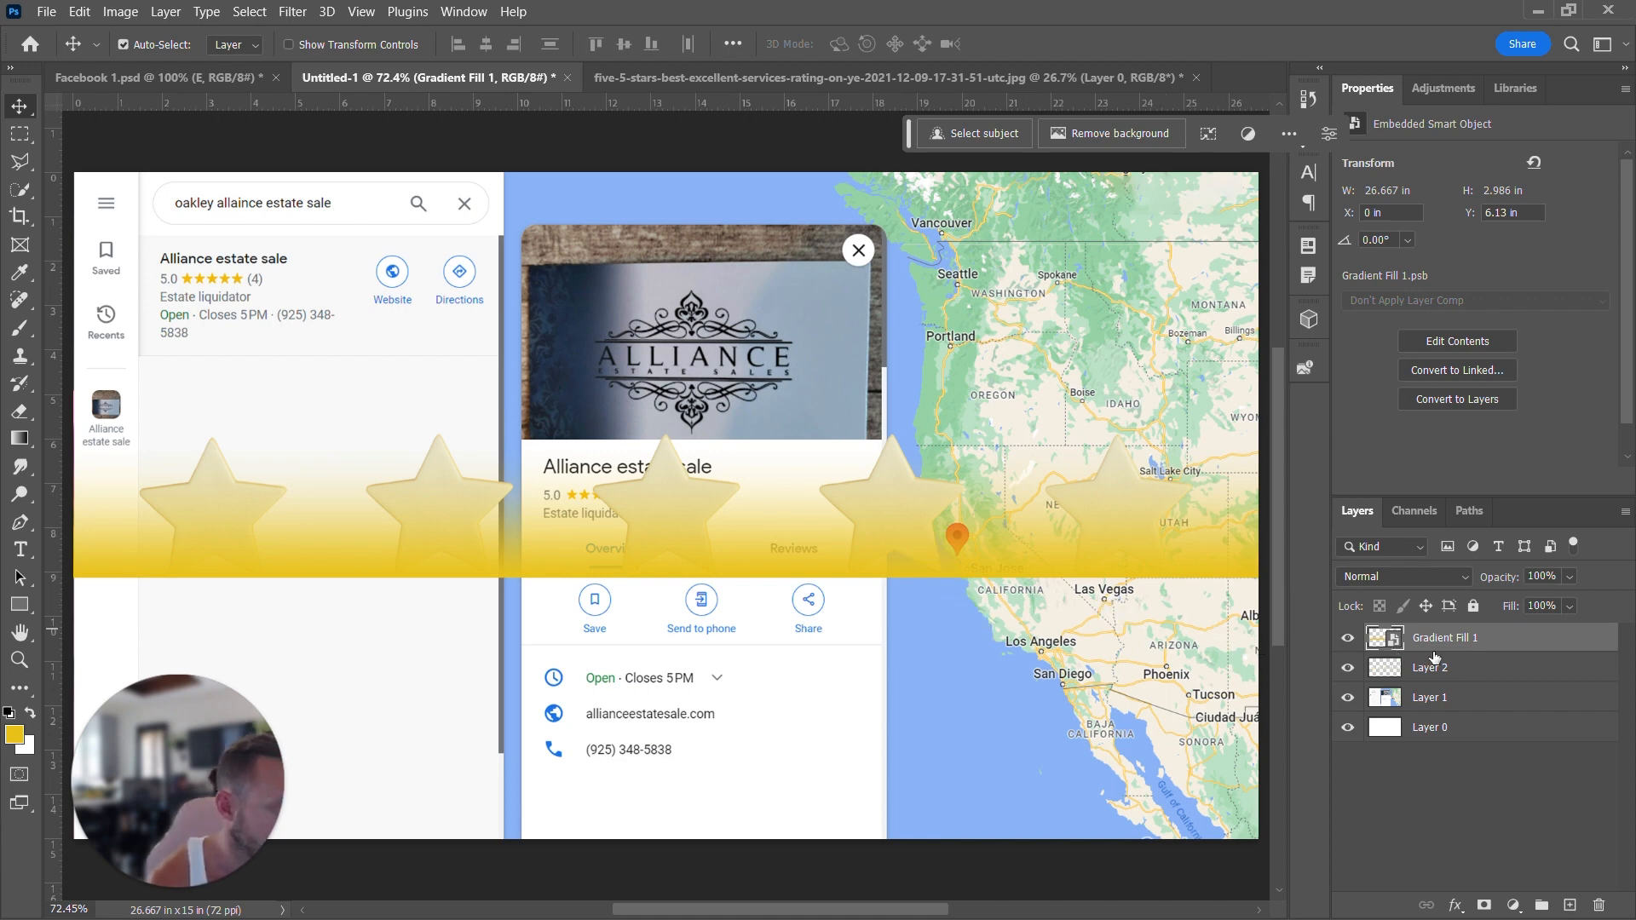
- Clip the Gradient Fill 1 layer to the stars on Layer 2
{"action": "left_click_drag", "start_coordinate": [1436, 654], "coordinate": [1438, 643]}
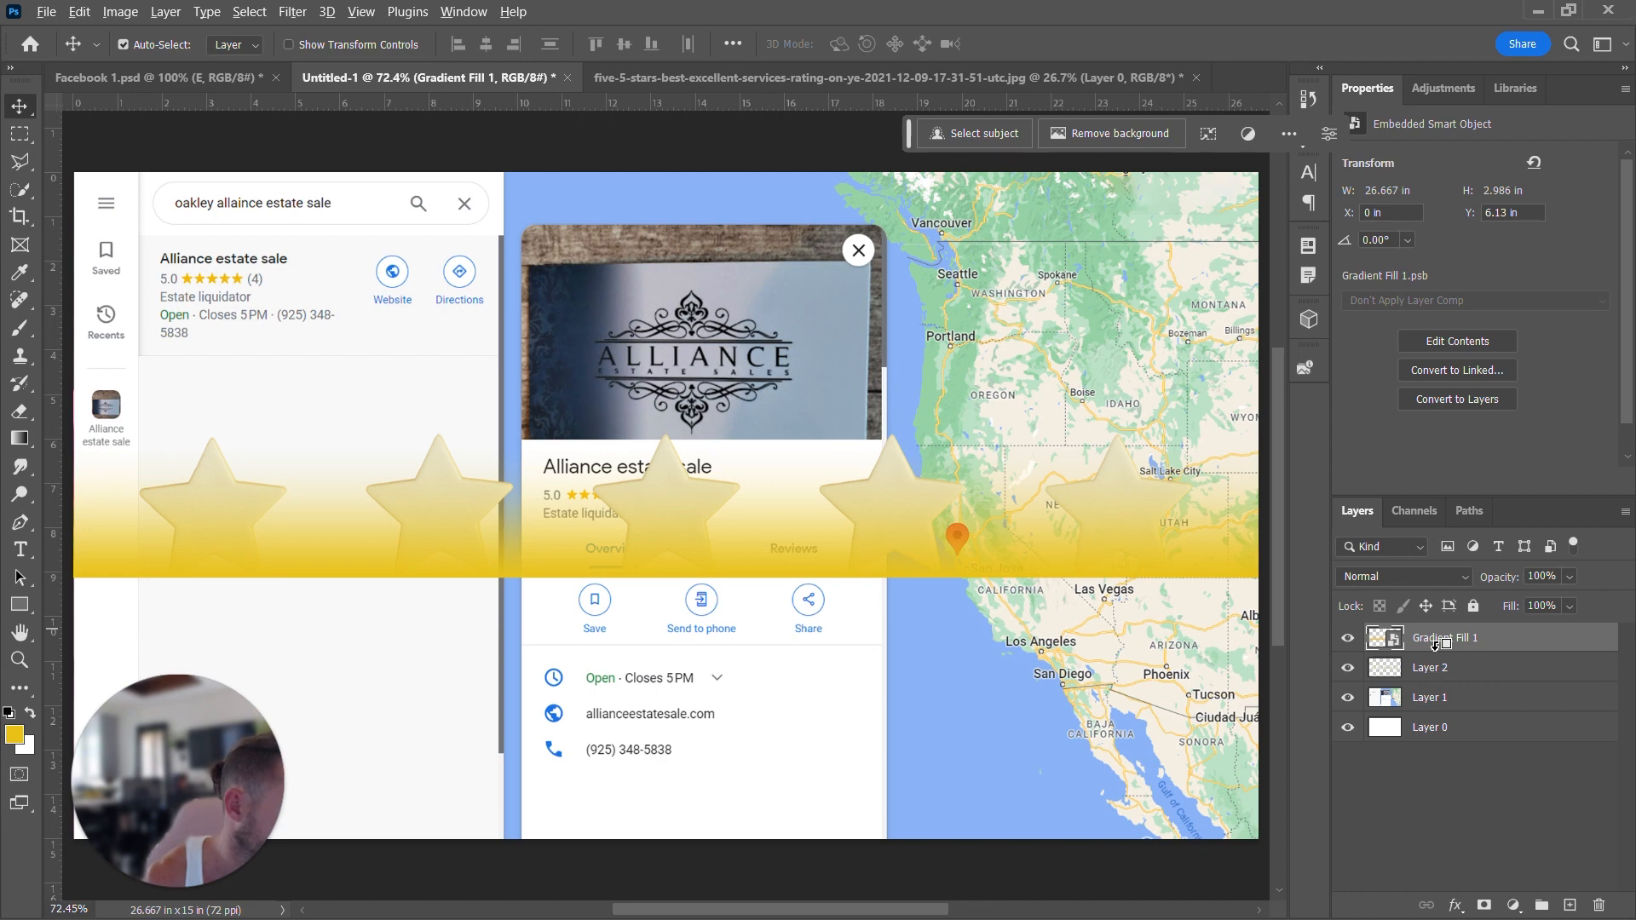
{"action": "left_click", "coordinate": [1437, 652], "text": "alt"}
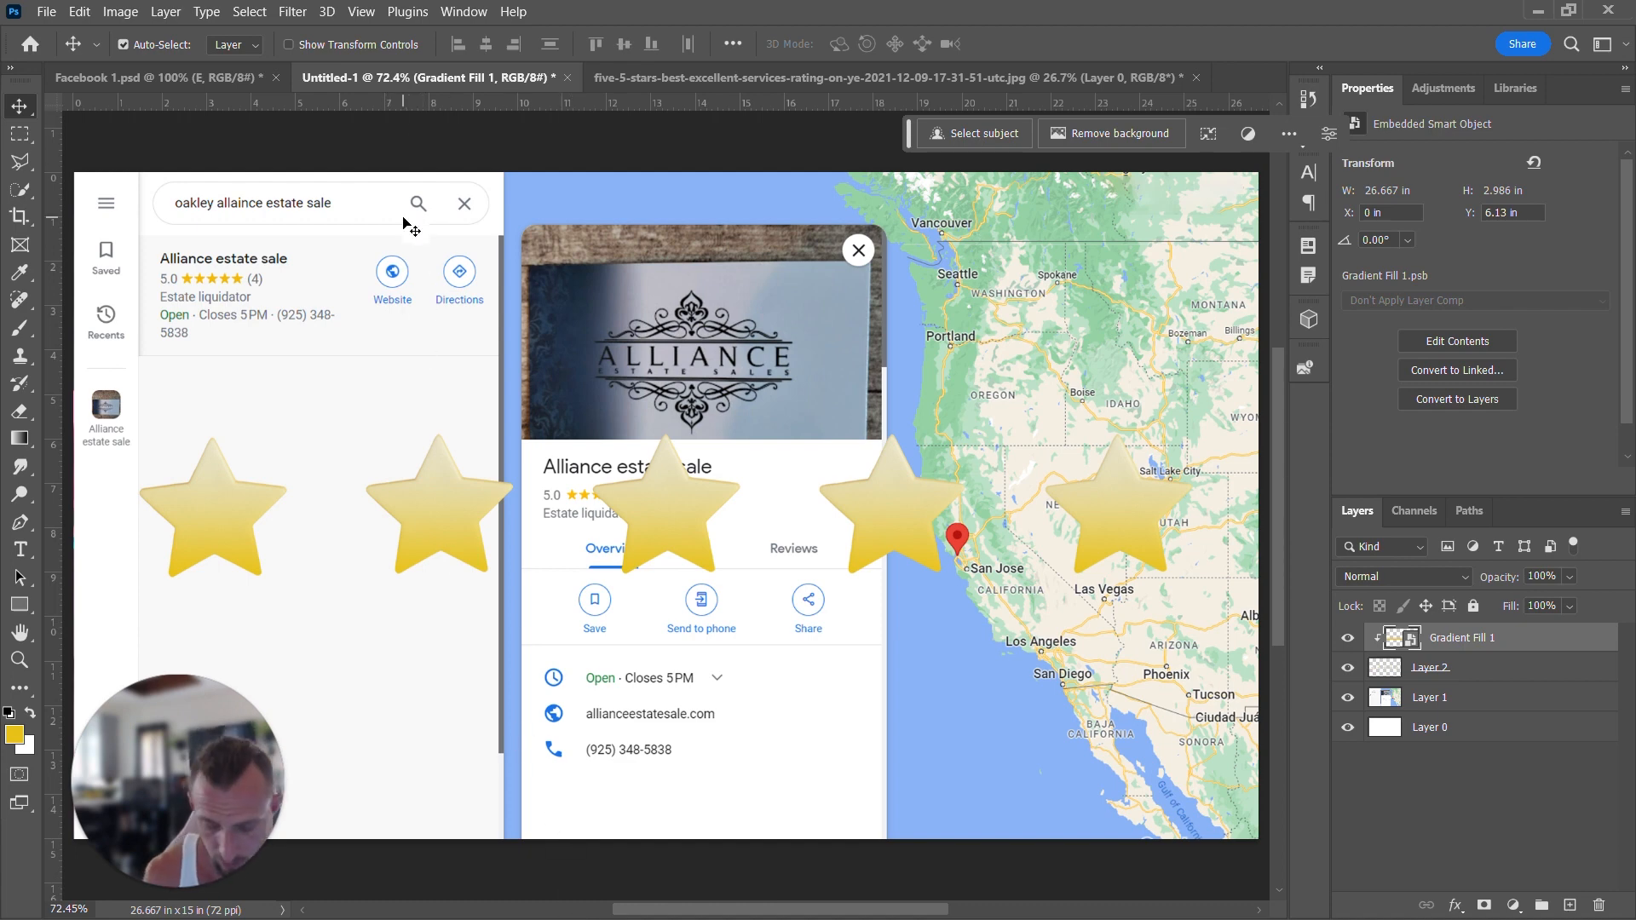
- Add a yellow Playfair Display text layer at 69 pt reading "Please Leave Us A Review"
{"action": "key", "text": "t"}
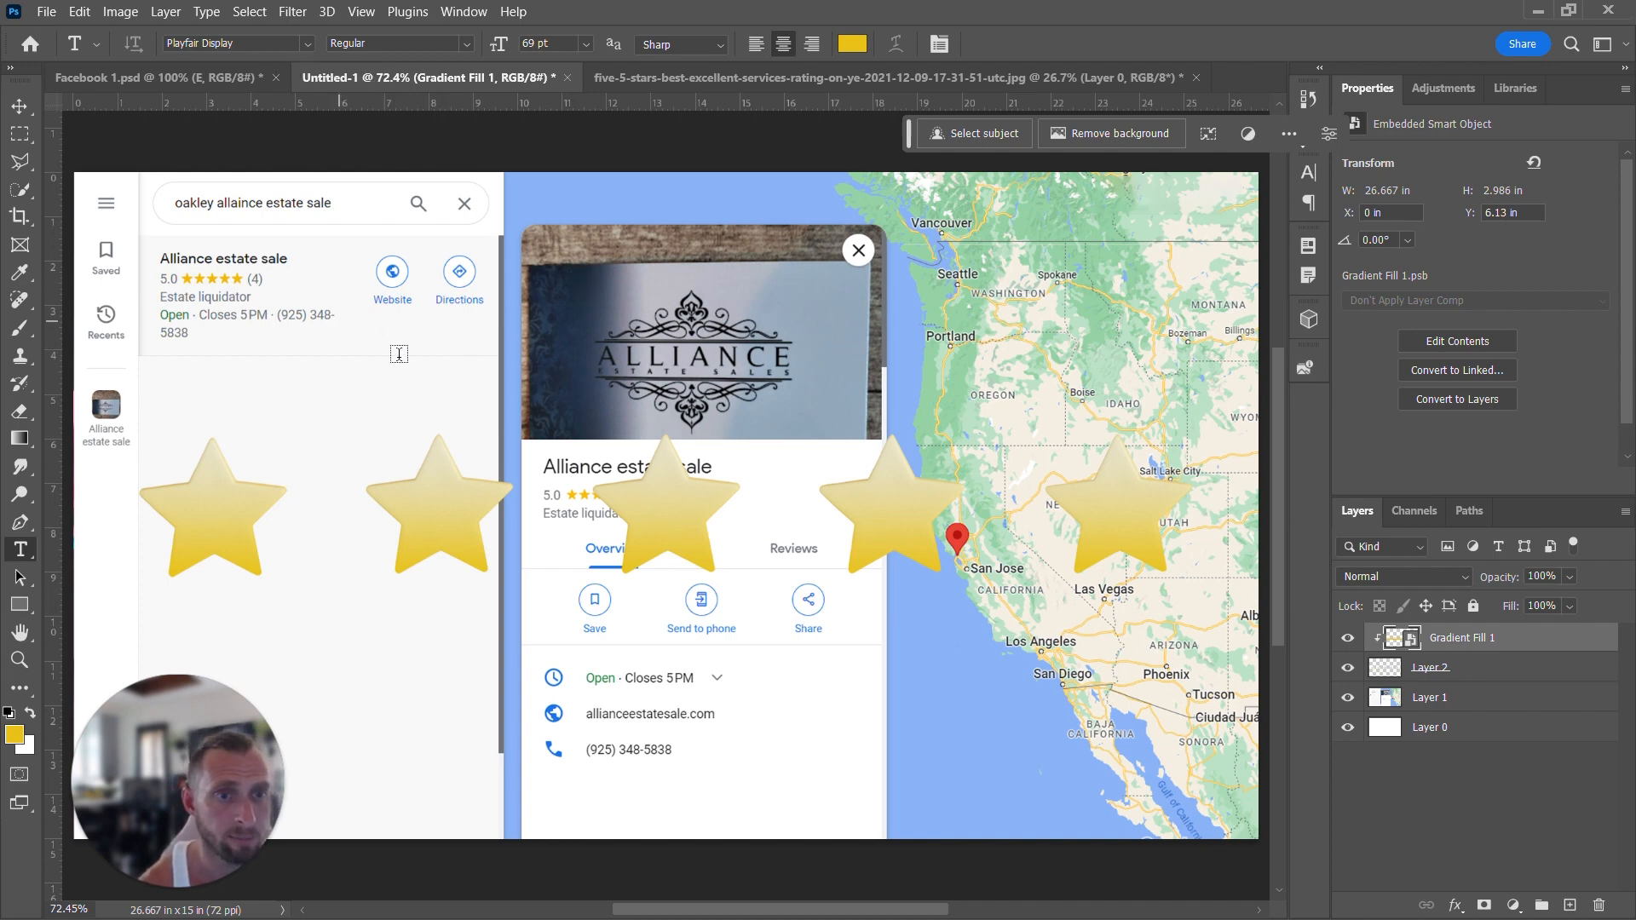
{"action": "left_click", "coordinate": [438, 341]}
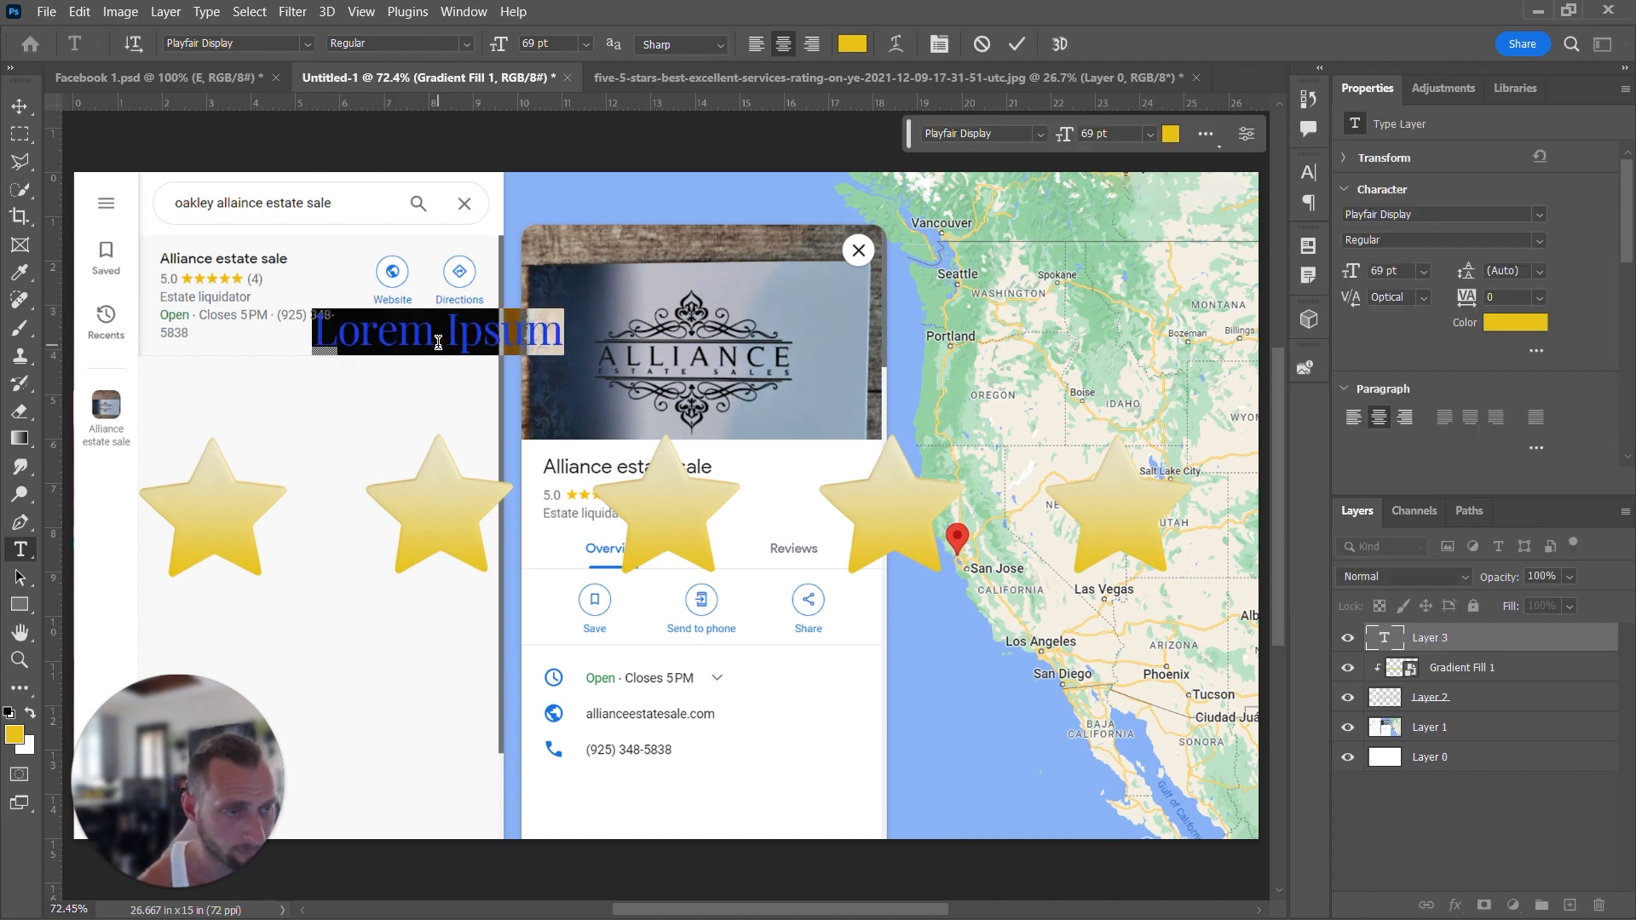
{"action": "type", "text": "please"}
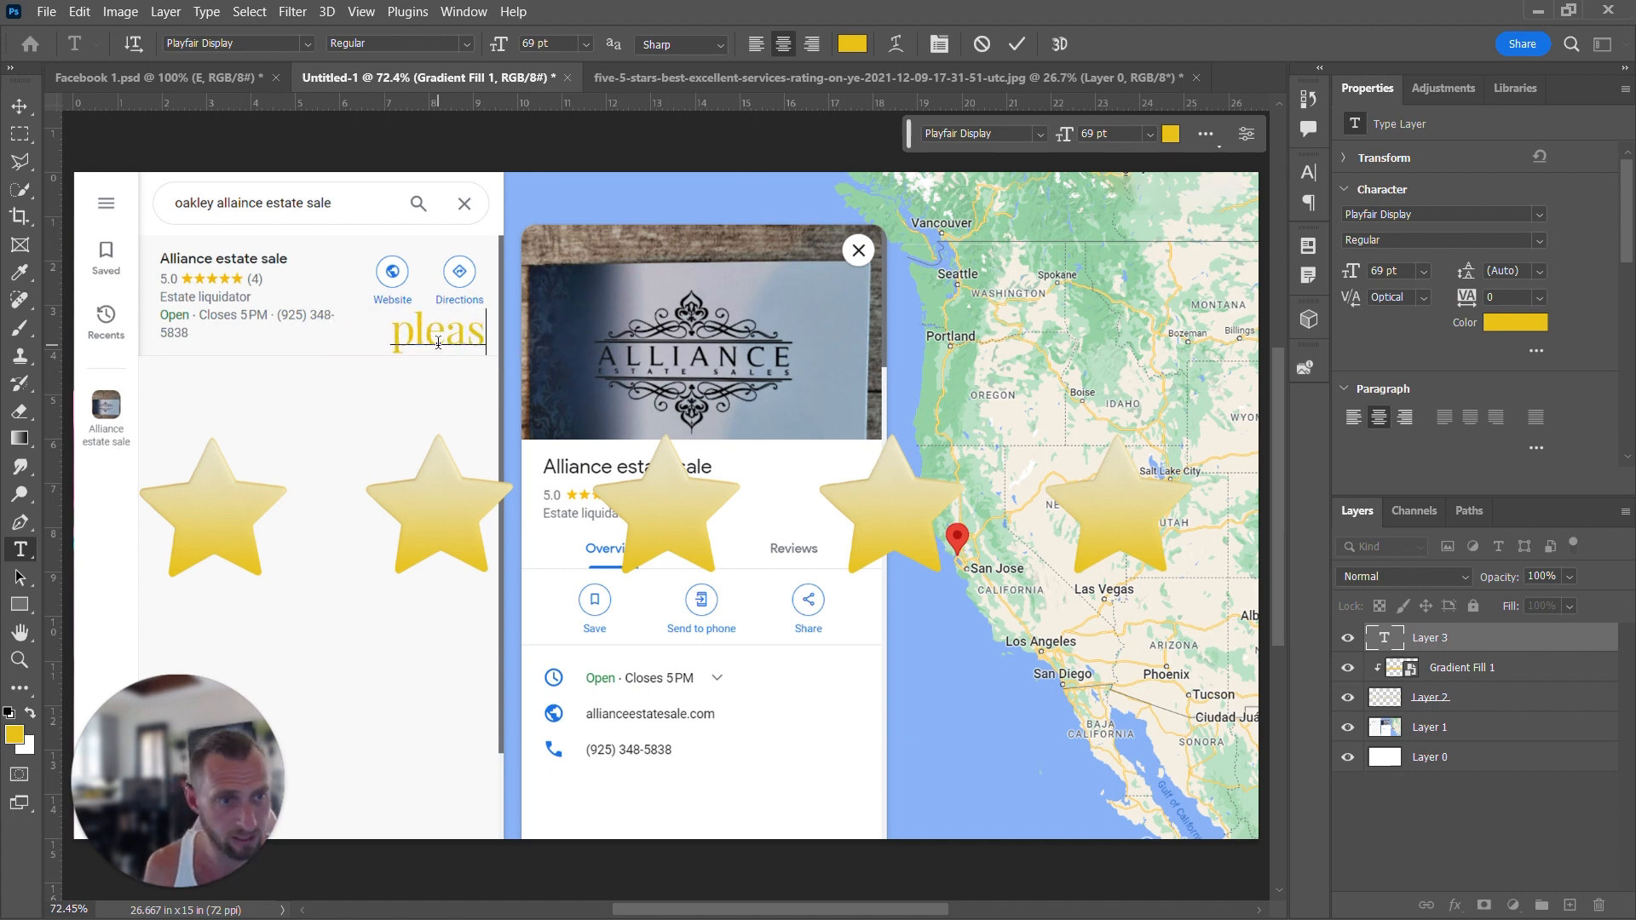
{"action": "key", "text": "BackSpace"}
{"action": "key", "text": "BackSpace"}
{"action": "key", "text": "BackSpace"}
{"action": "key", "text": "BackSpace"}
{"action": "key", "text": "BackSpace"}
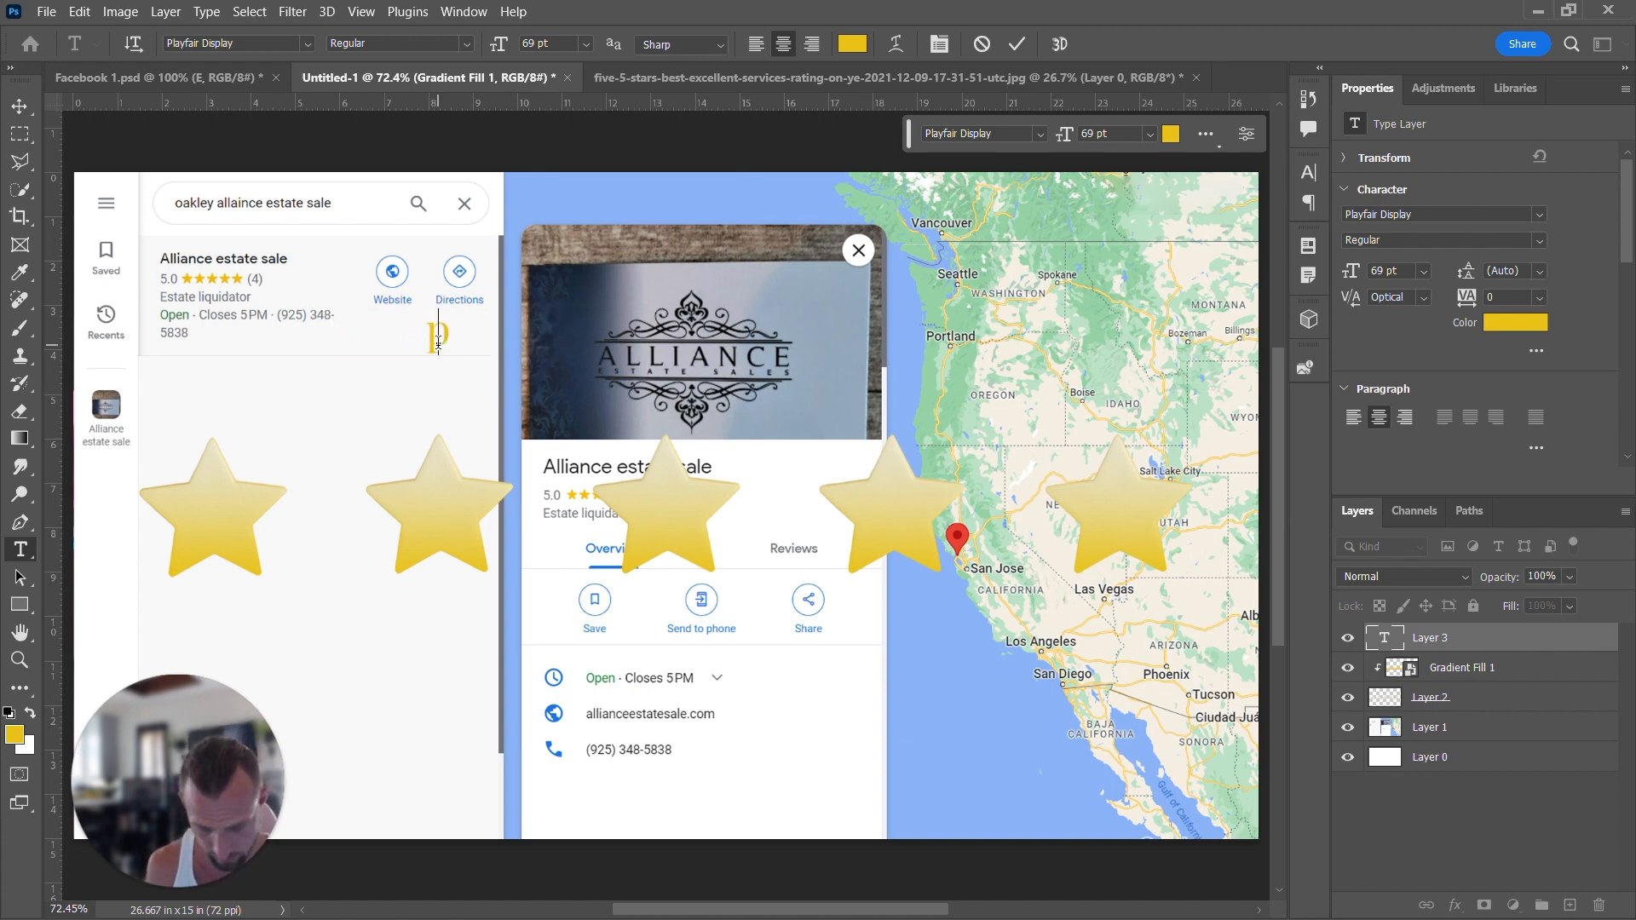
{"action": "type", "text": "Please Leav"}
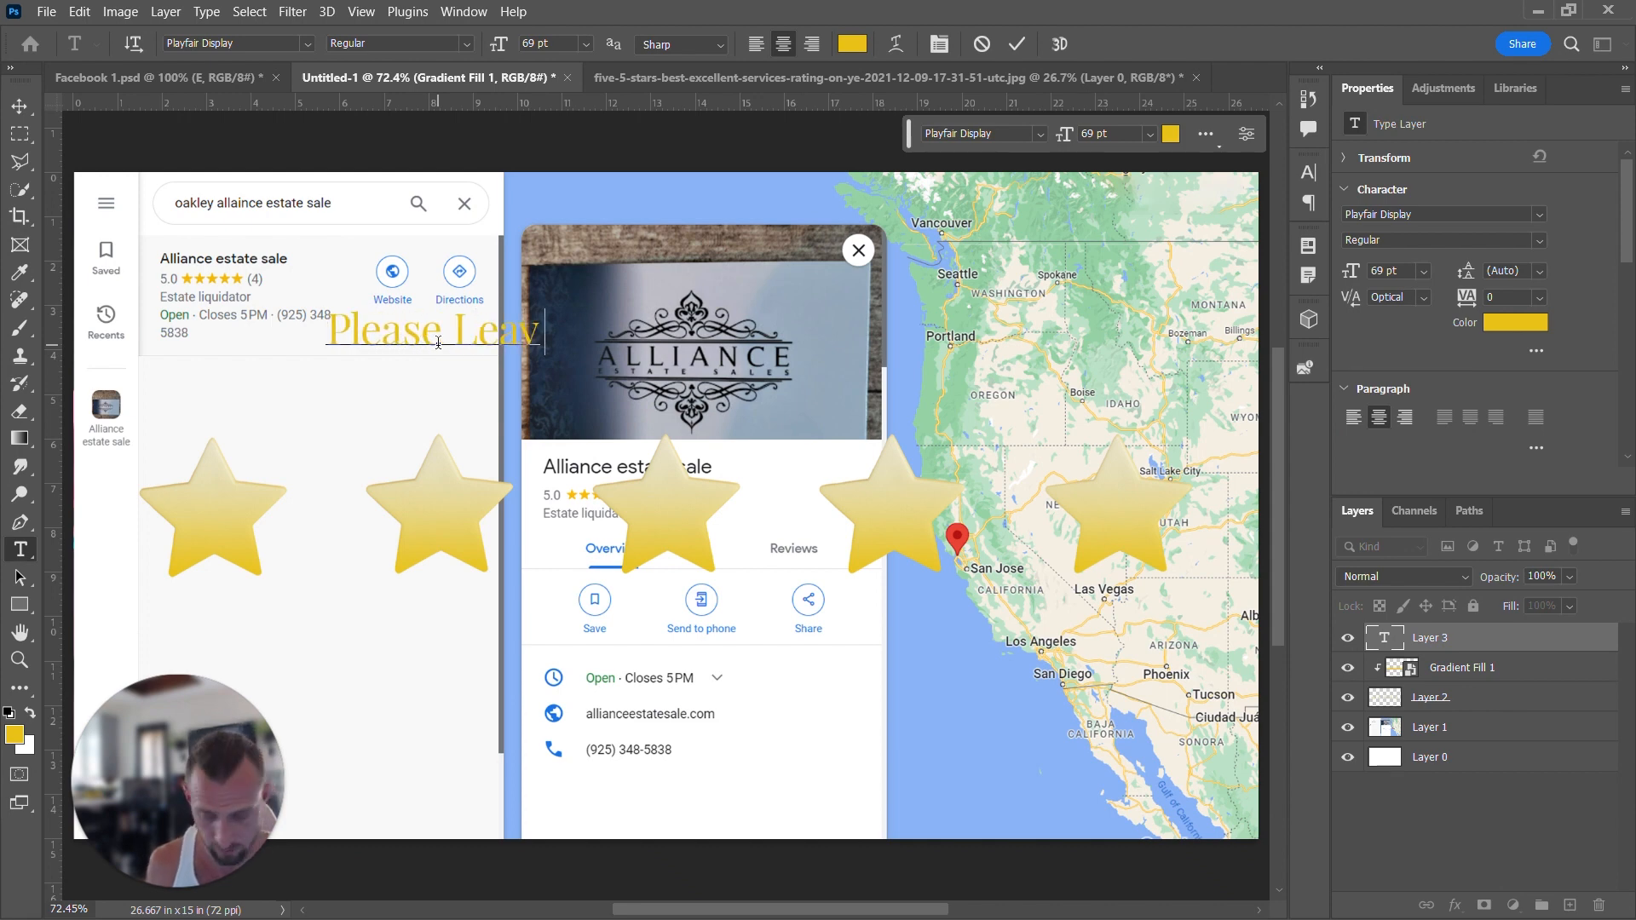
{"action": "type", "text": "e Us"}
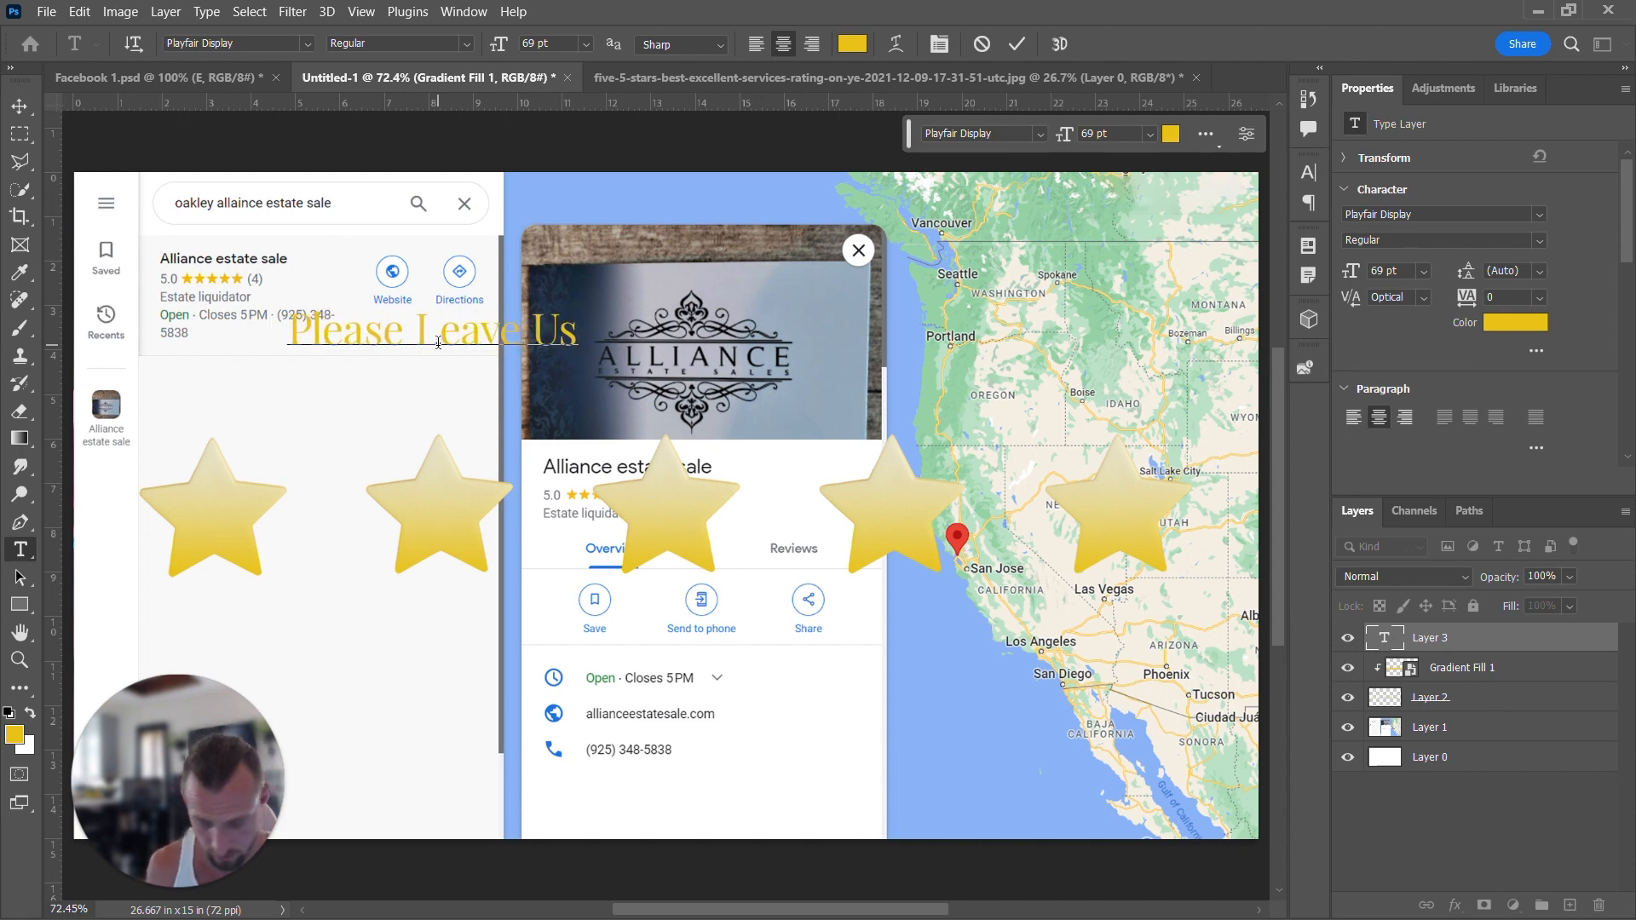
{"action": "type", "text": " A re"}
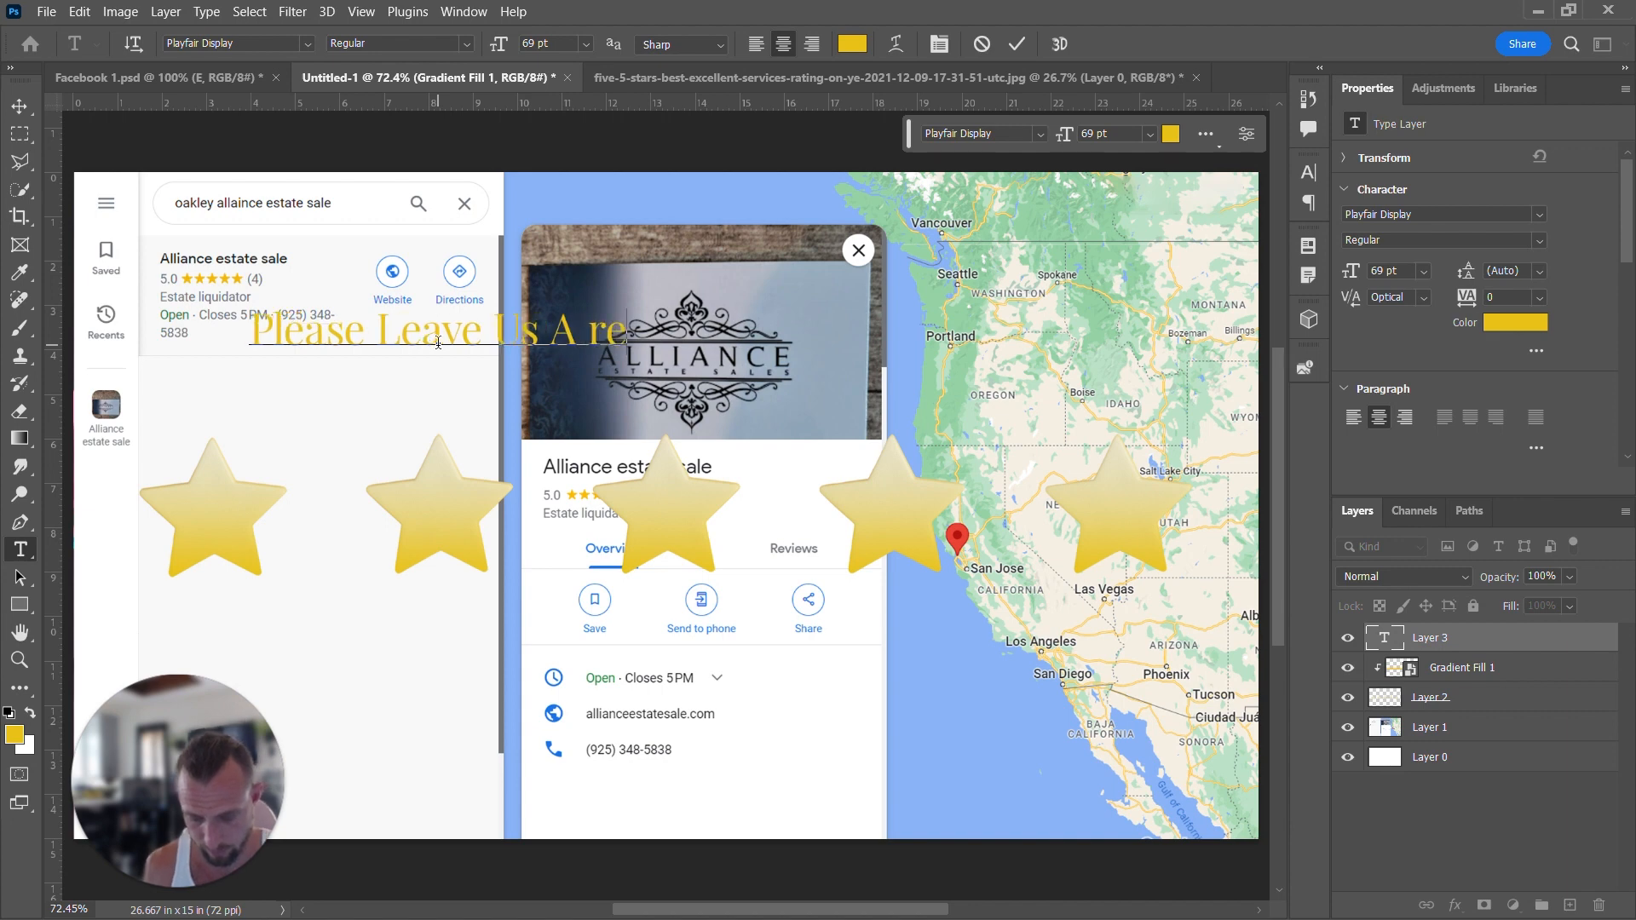
{"action": "type", "text": "viw"}
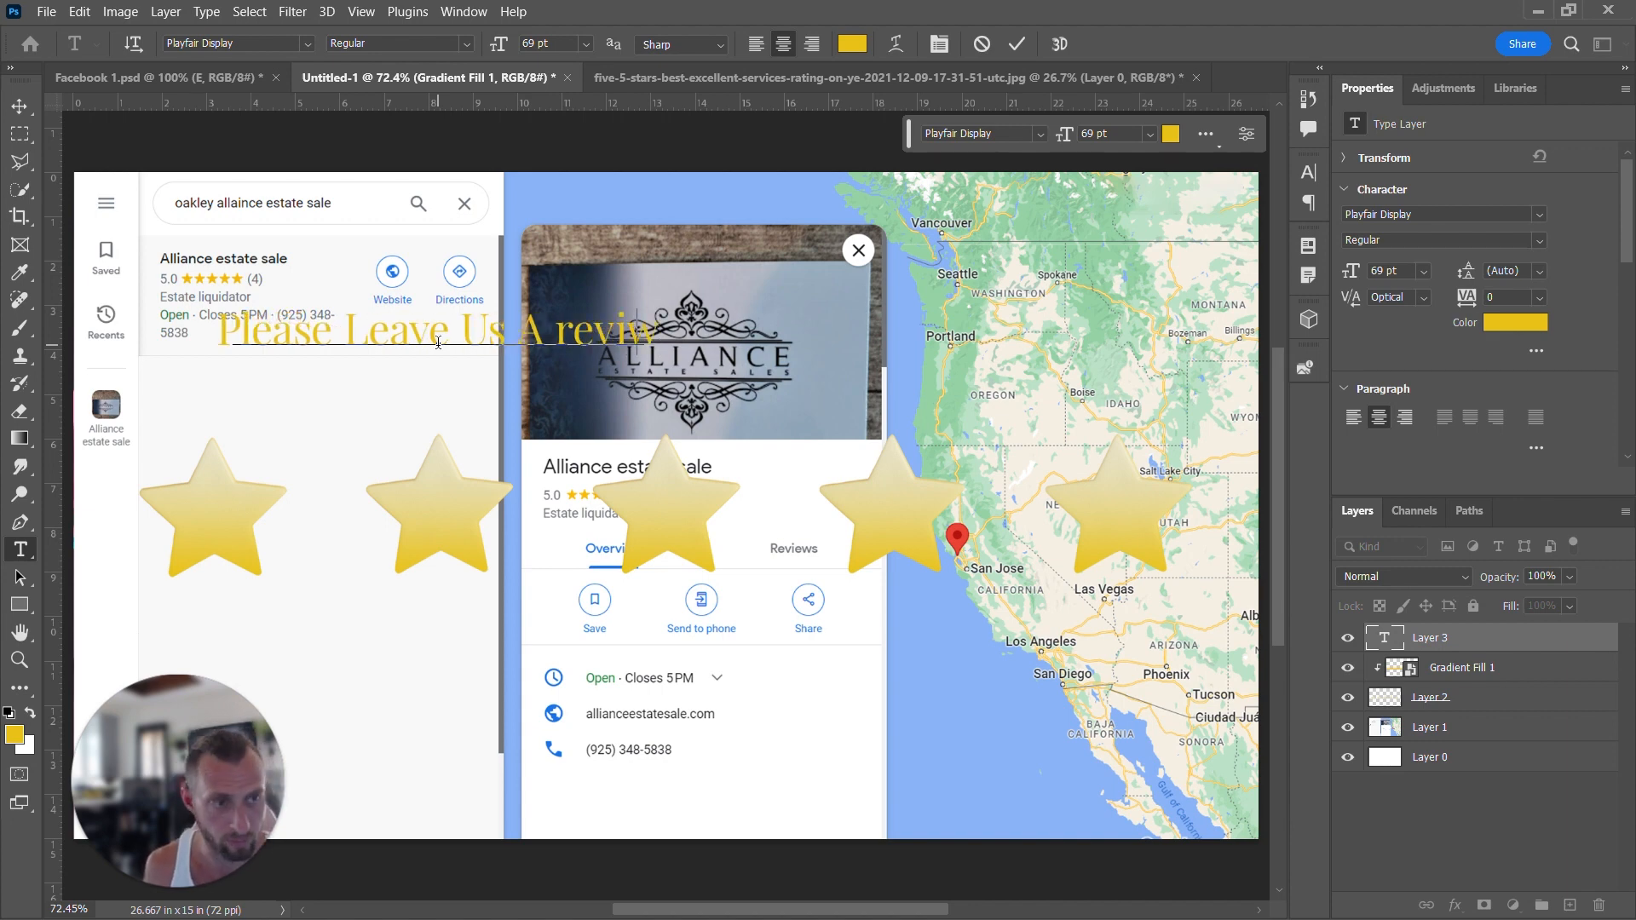
{"action": "key", "text": "BackSpace"}
{"action": "key", "text": "BackSpace"}
{"action": "key", "text": "BackSpace"}
{"action": "key", "text": "BackSpace"}
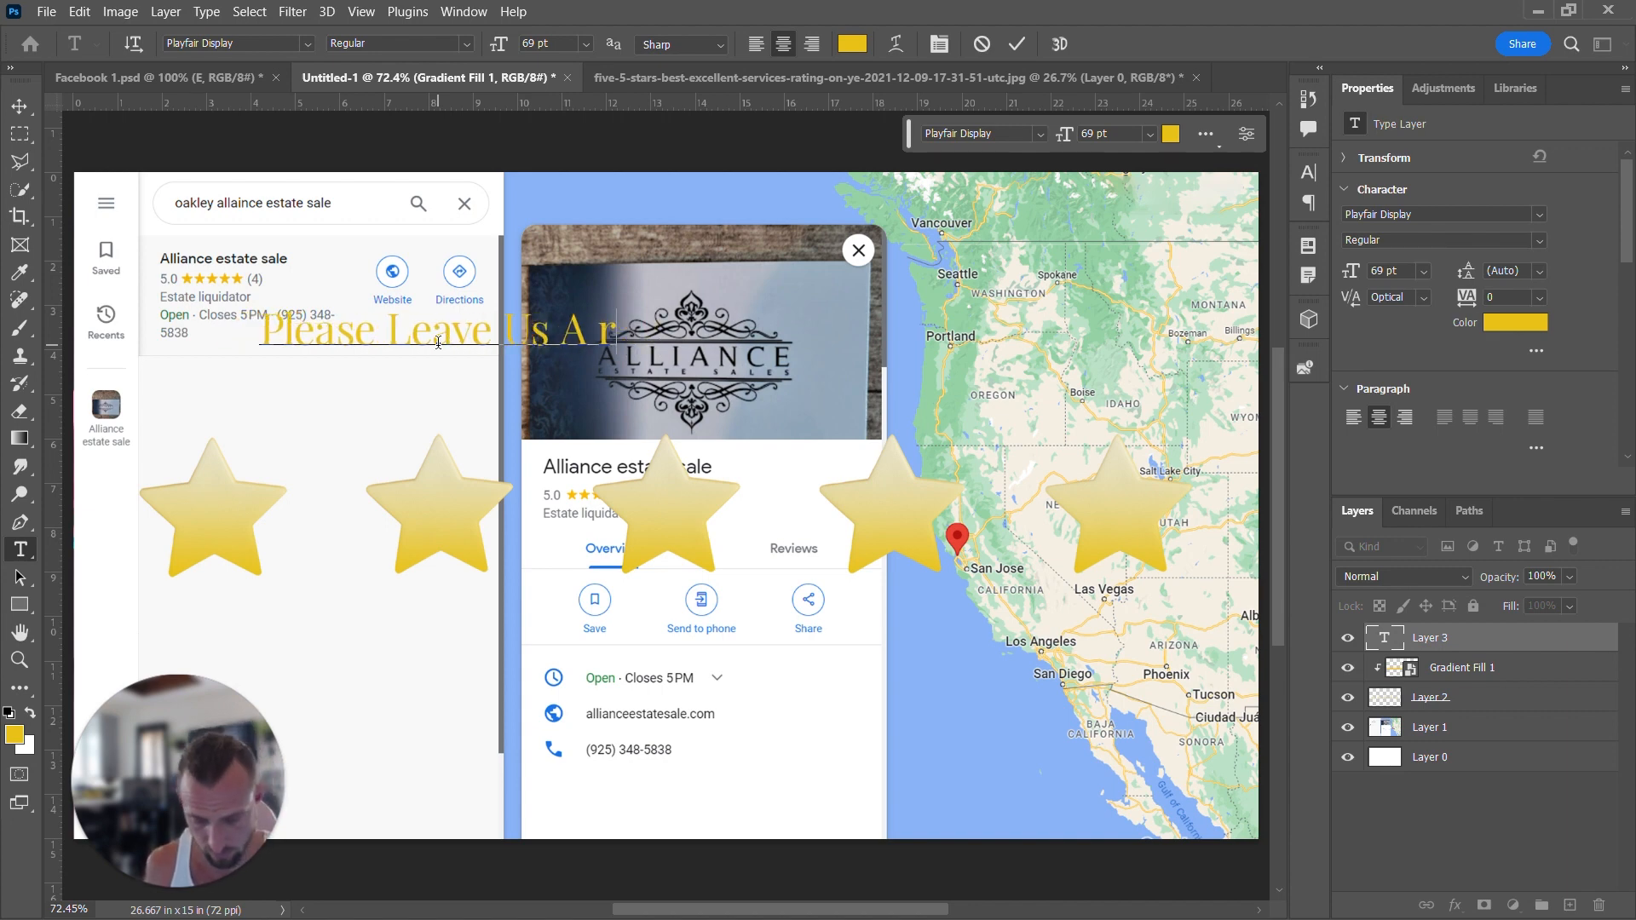
{"action": "key", "text": "BackSpace"}
{"action": "type", "text": "Review"}
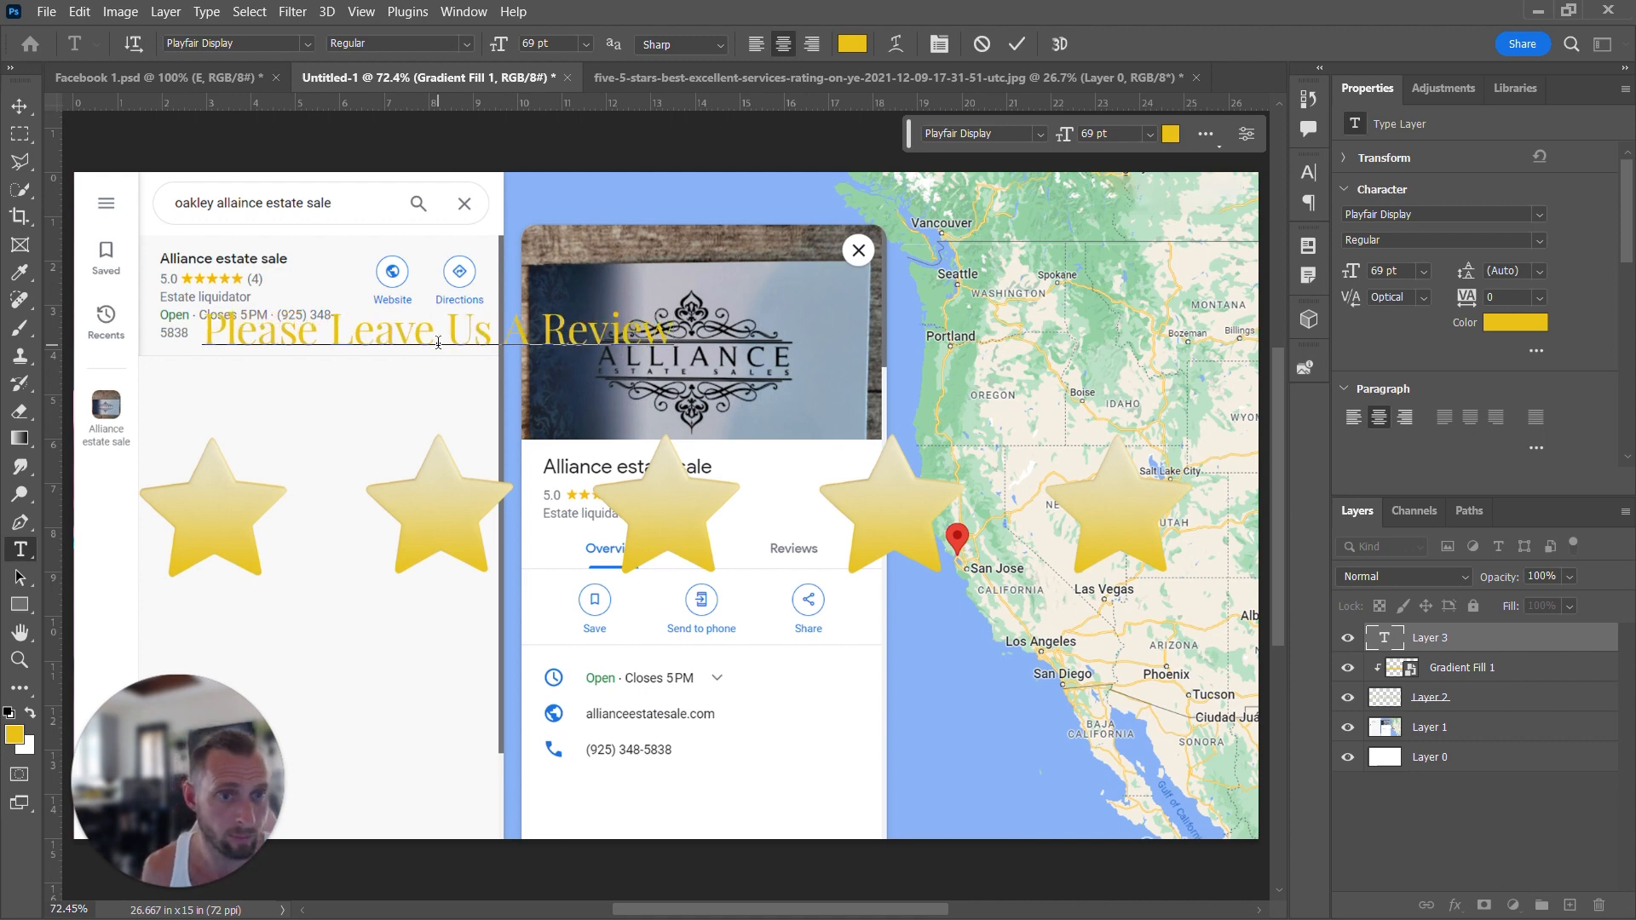
{"action": "key", "text": "ctrl+Return"}
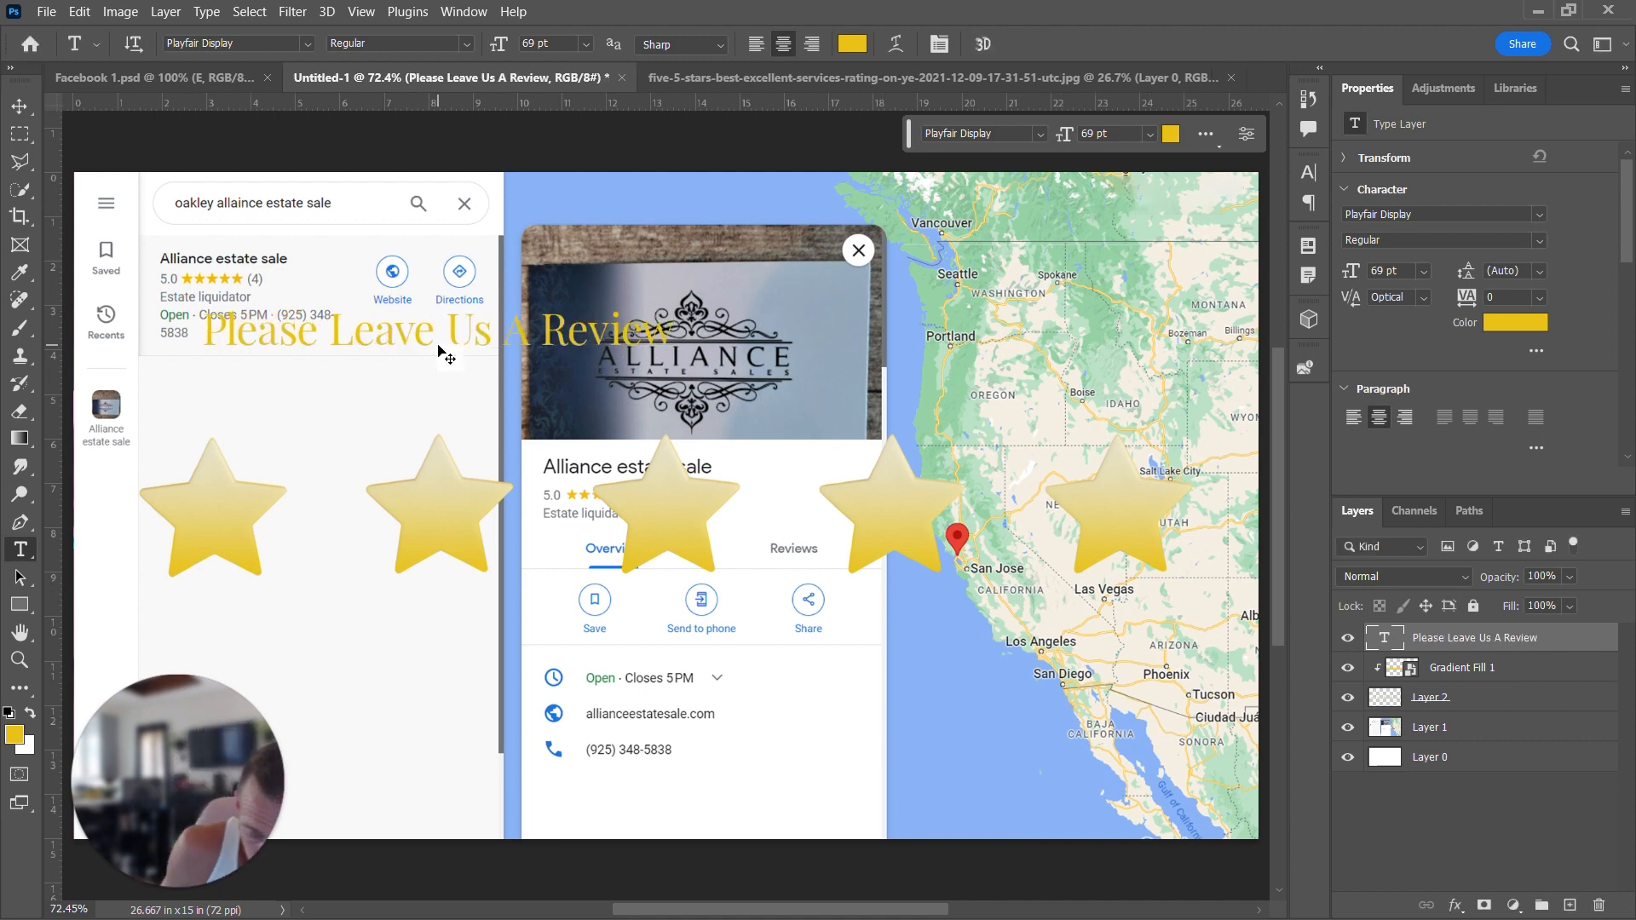
- Scale the "Please Leave Us A Review" text proportionally to about 208.67% and place it below the row of stars
{"action": "key", "text": "ctrl+t"}
{"action": "left_click_drag", "start_coordinate": [673, 353], "coordinate": [1159, 665]}
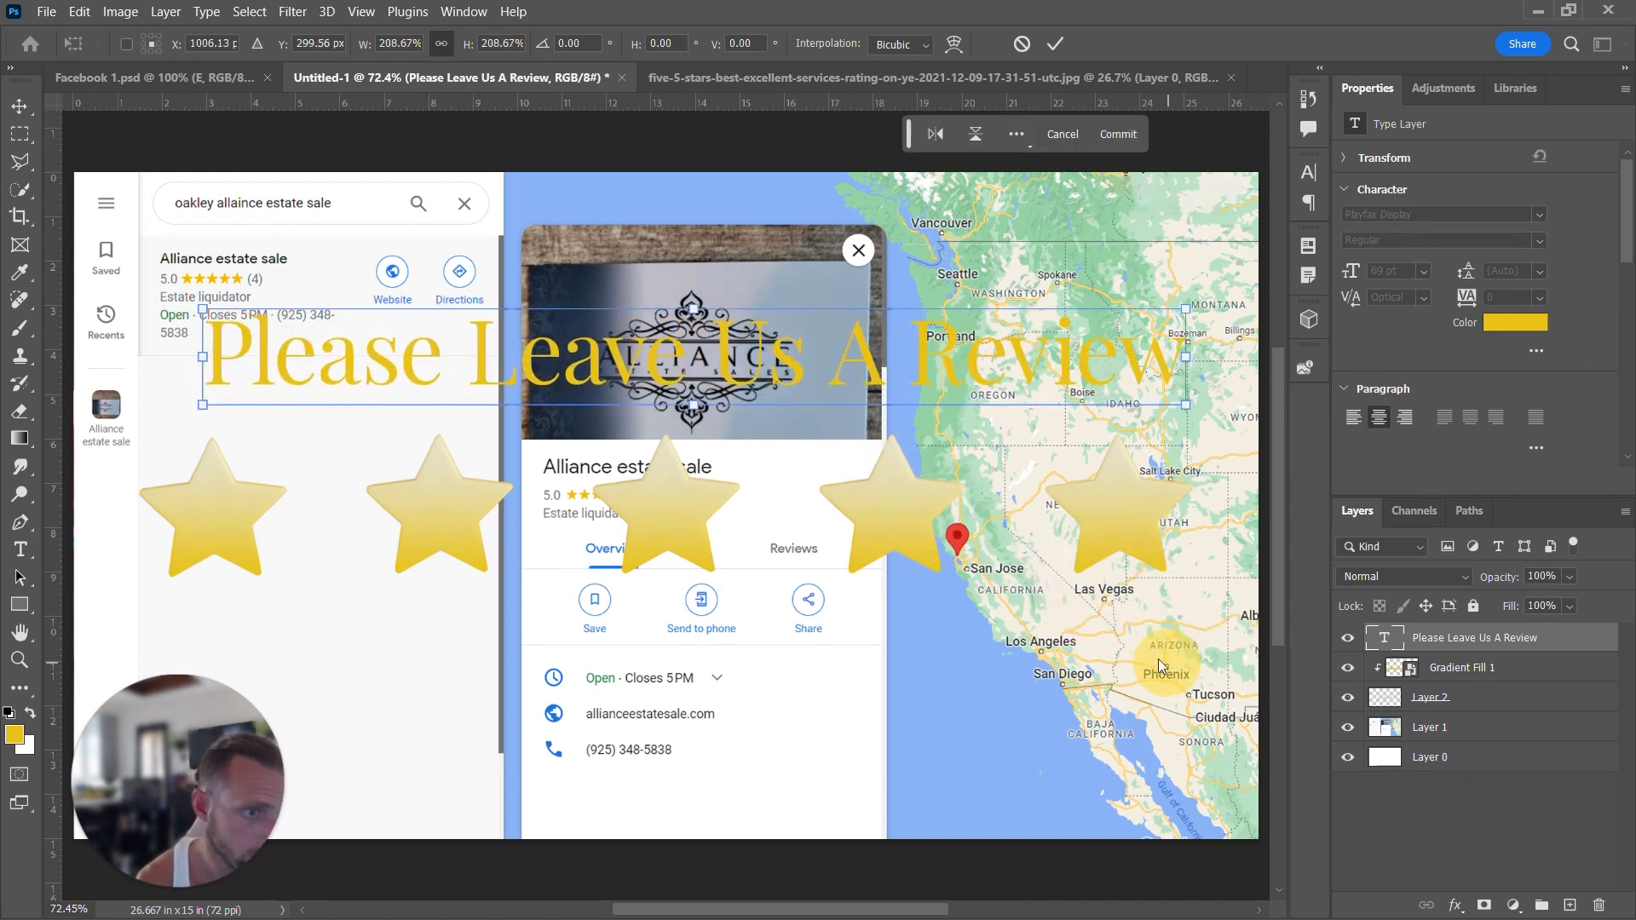
{"action": "left_click_drag", "start_coordinate": [743, 357], "coordinate": [702, 666]}
{"action": "key", "text": "Return"}
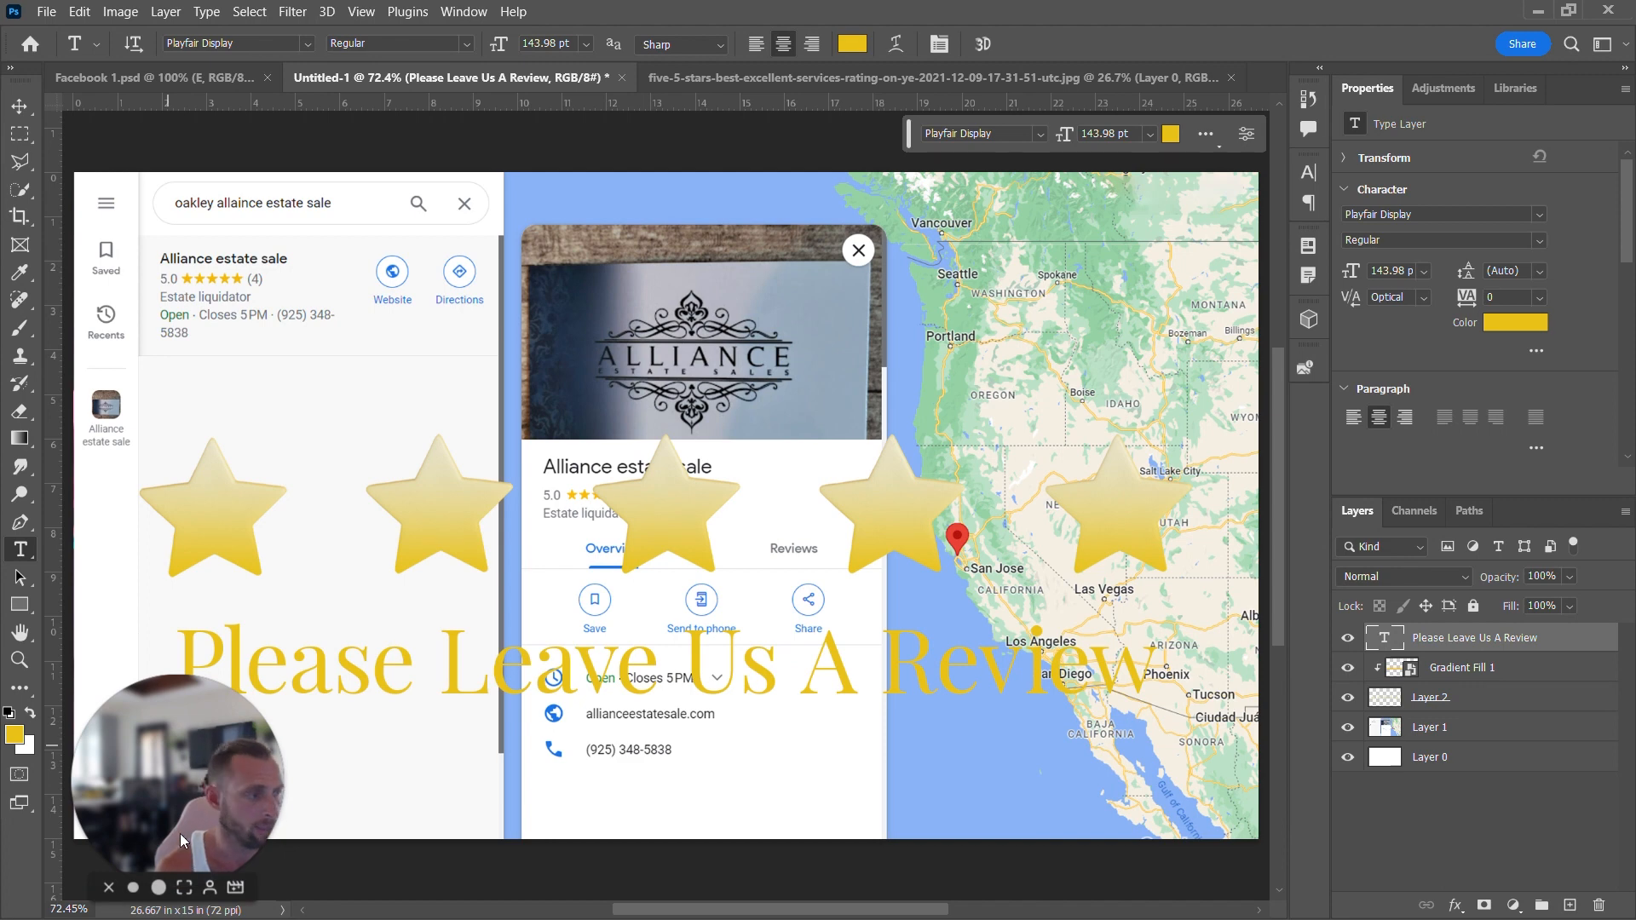
{"action": "left_click_drag", "start_coordinate": [180, 841], "coordinate": [1168, 886]}
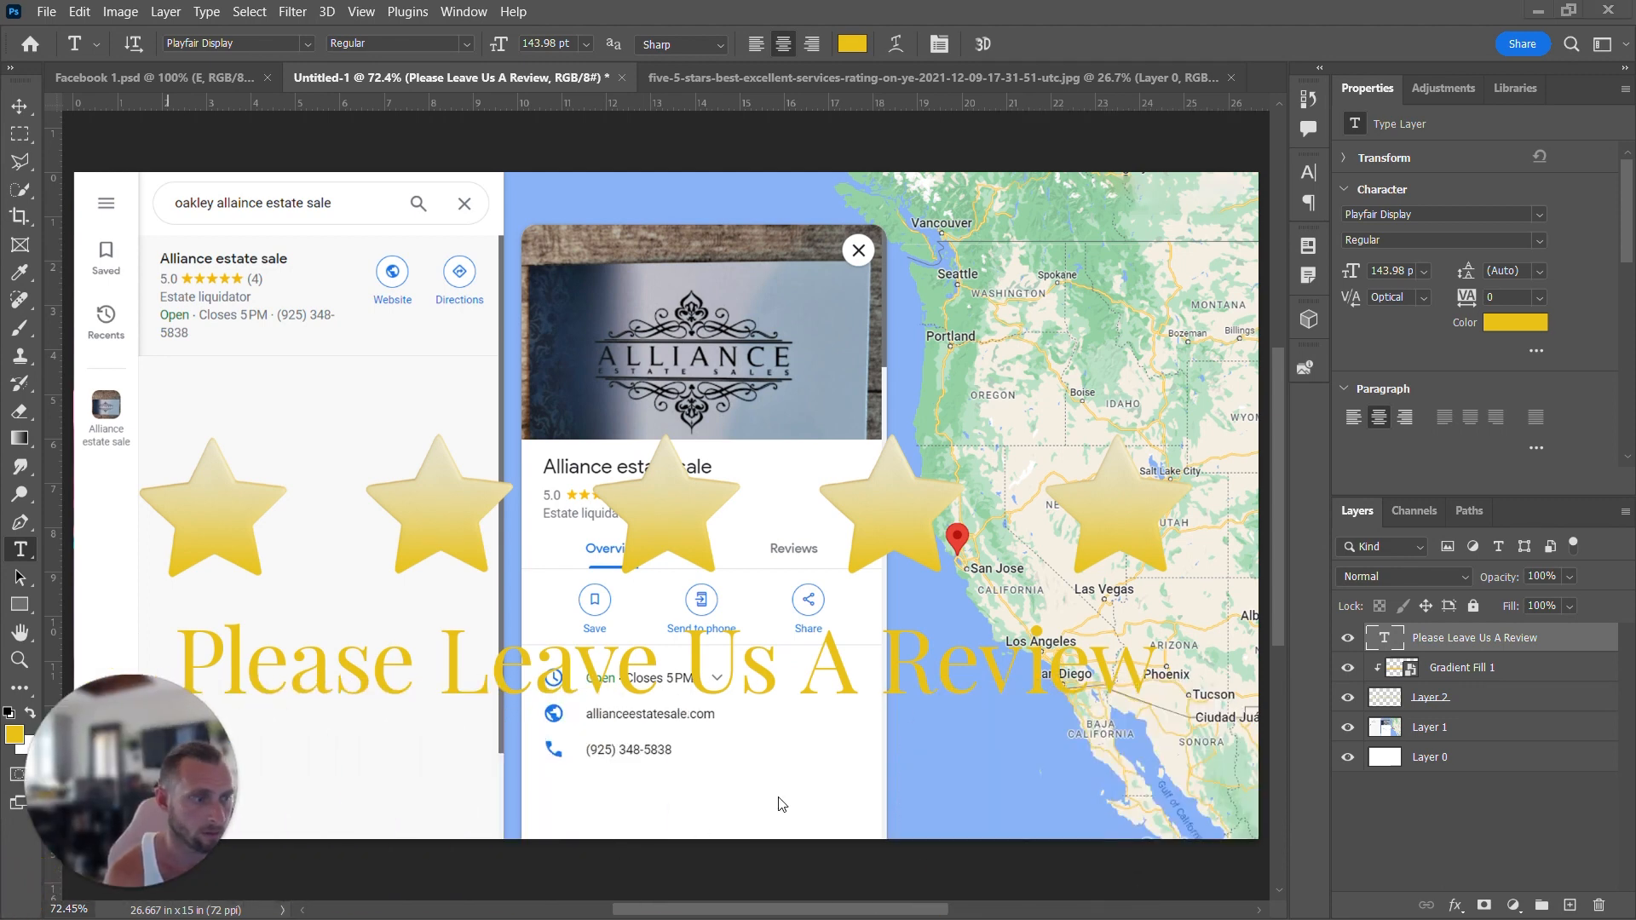
- Close the Facebook 1.psd document without saving its changes
{"action": "left_click", "coordinate": [1564, 642]}
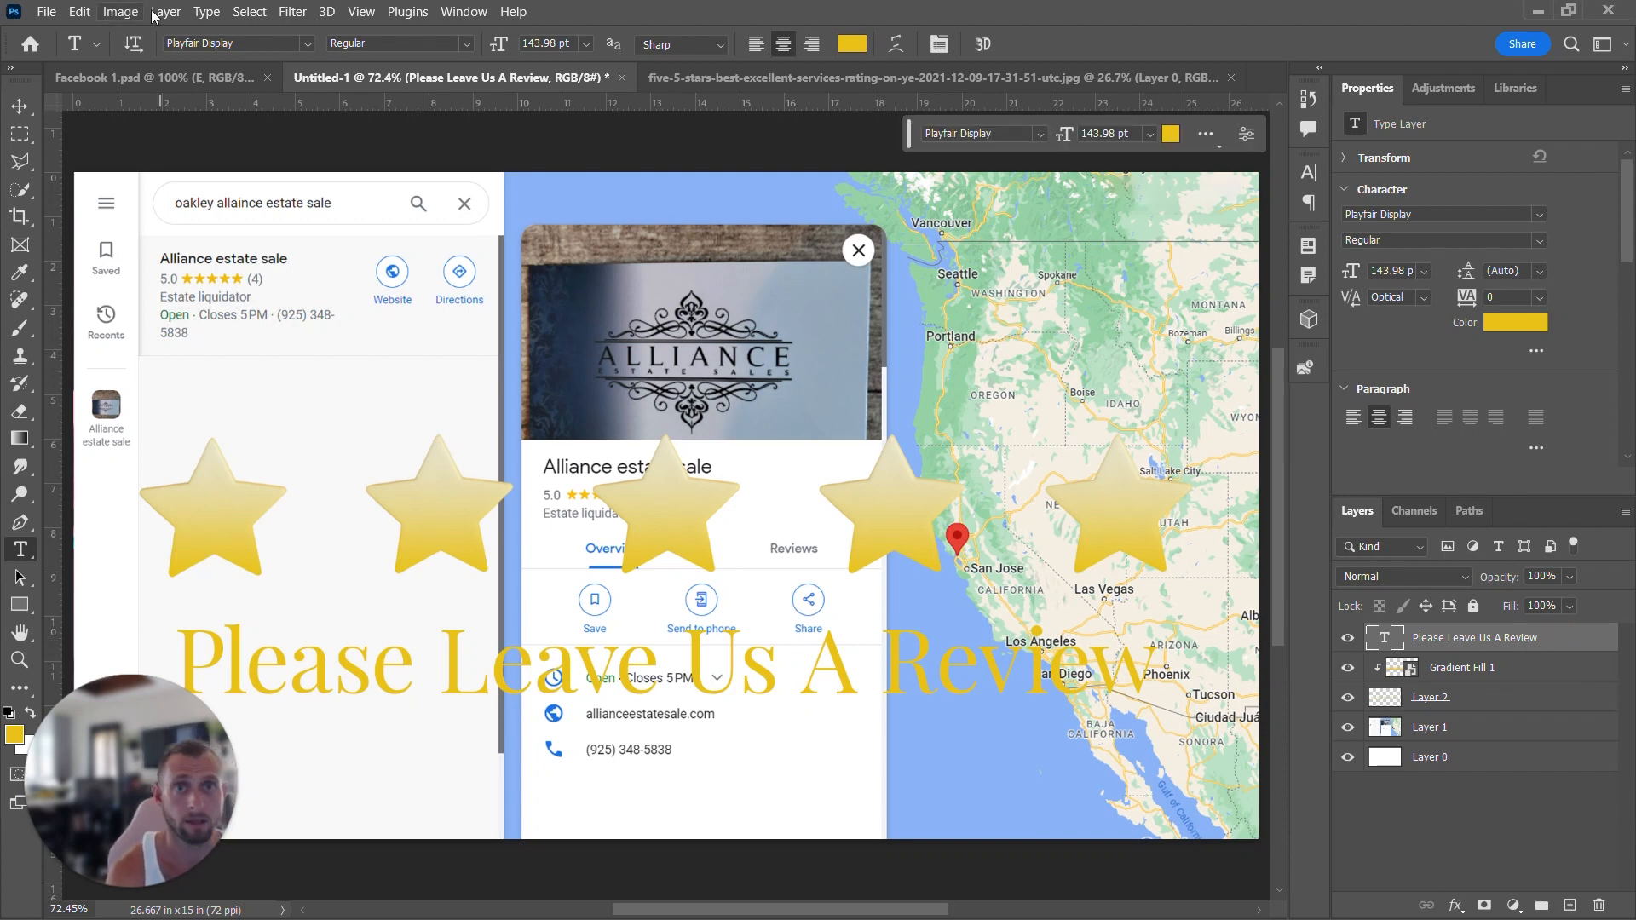
{"action": "left_click", "coordinate": [241, 79]}
{"action": "left_click", "coordinate": [275, 77]}
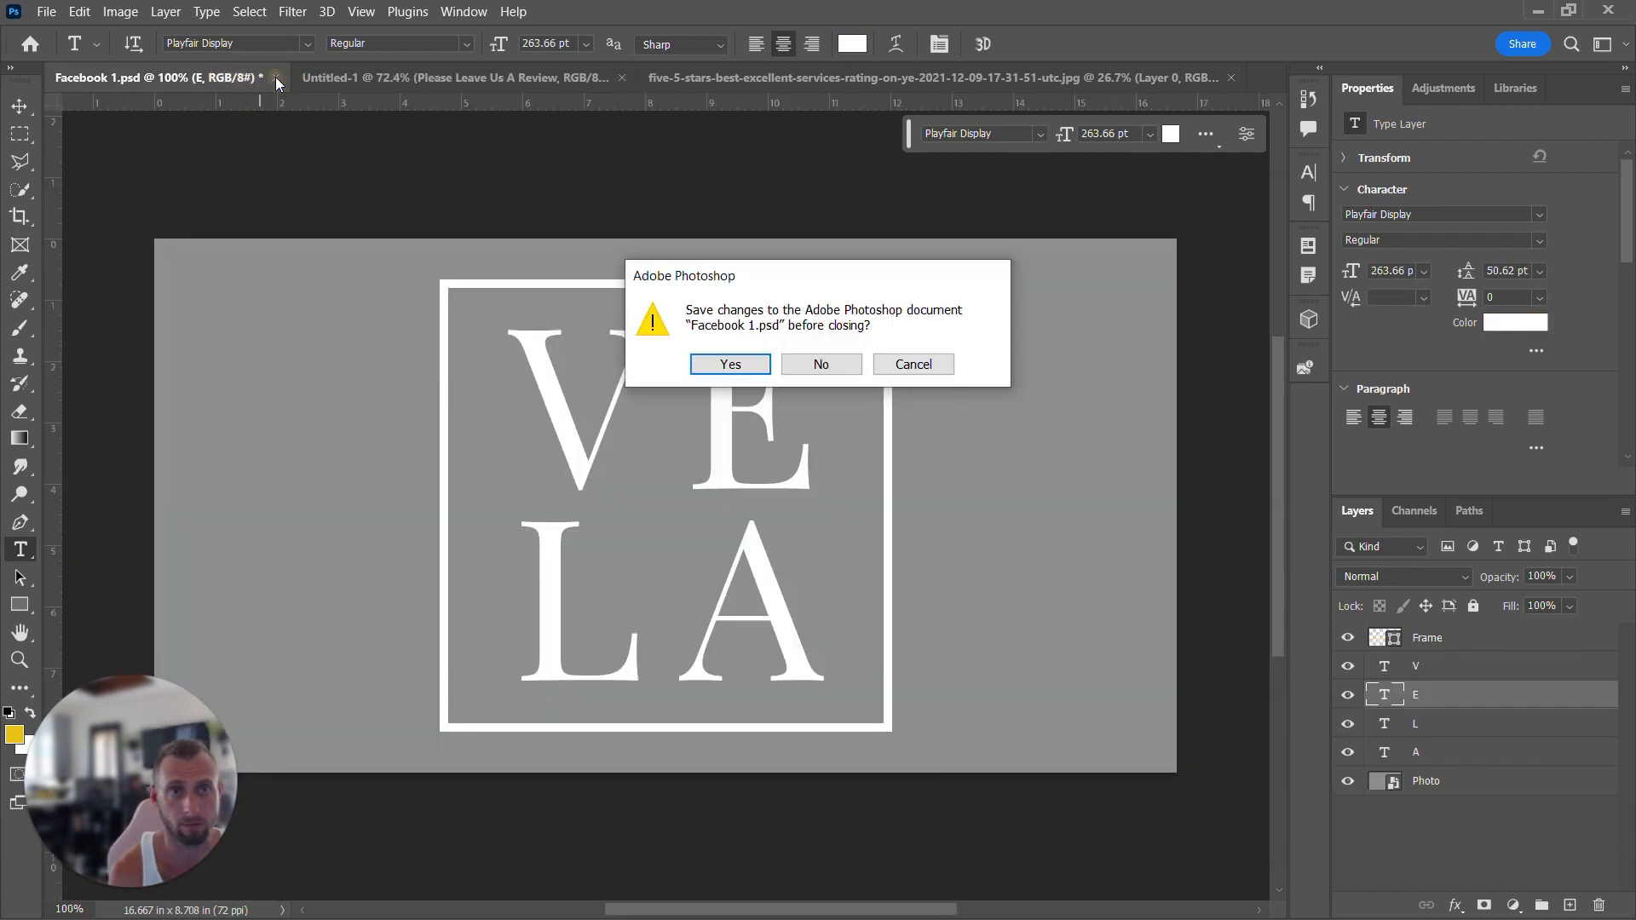
{"action": "left_click", "coordinate": [816, 365]}
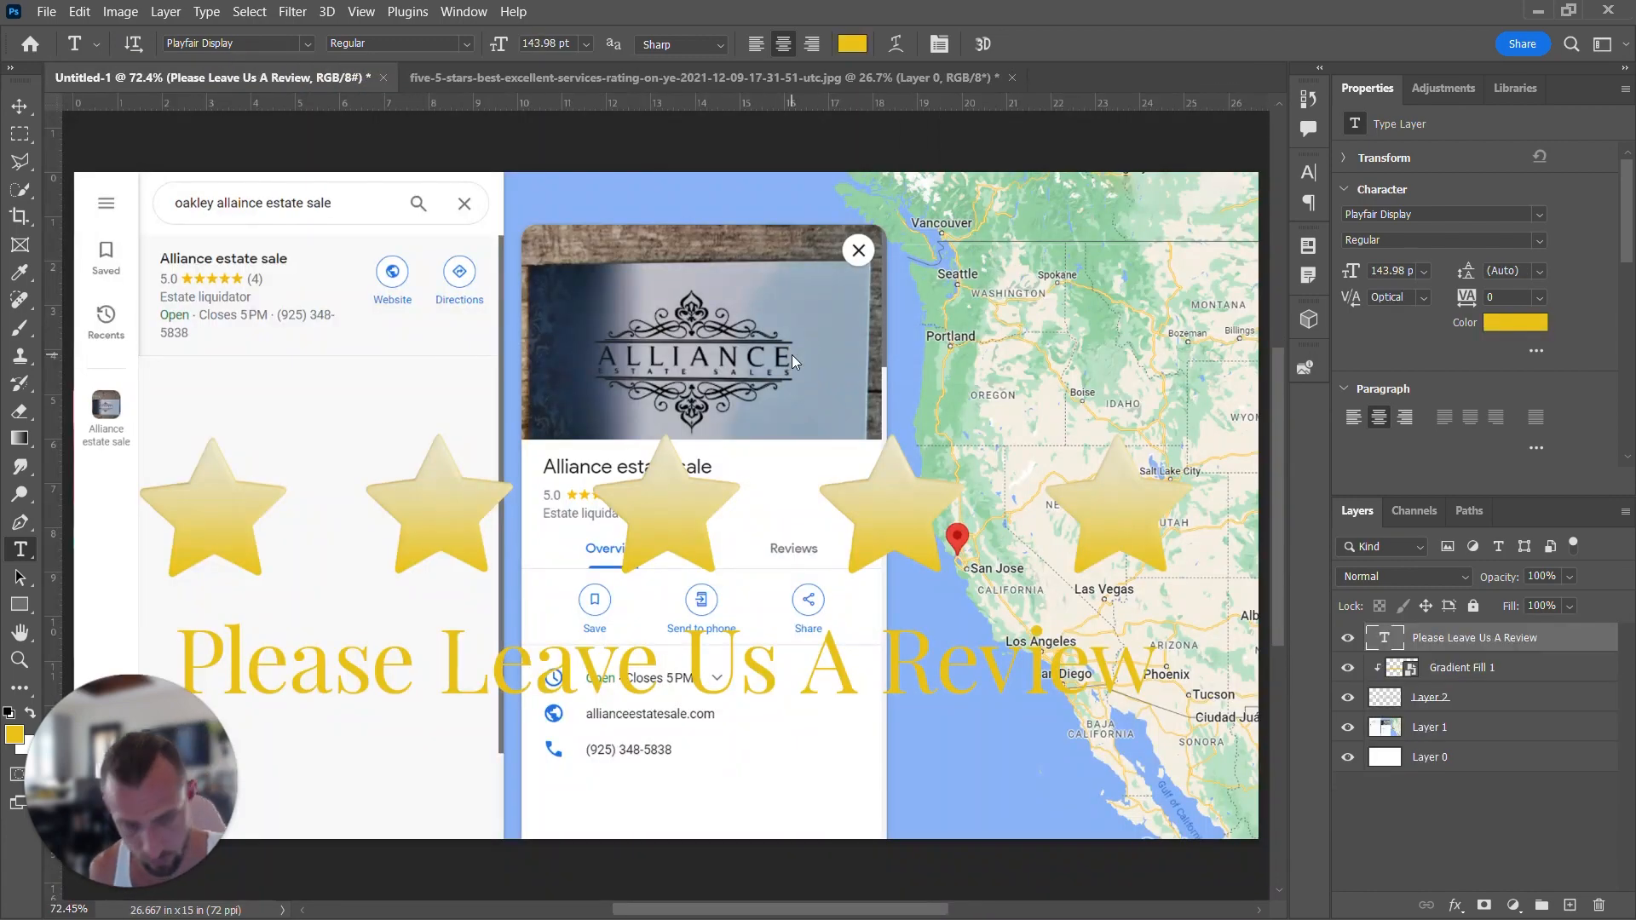
- Open the Alliance Business Card - Front JPG and PSD files from the Business Card folder in Desktop > Socials > Alliance
{"action": "key", "text": "ctrl+o"}
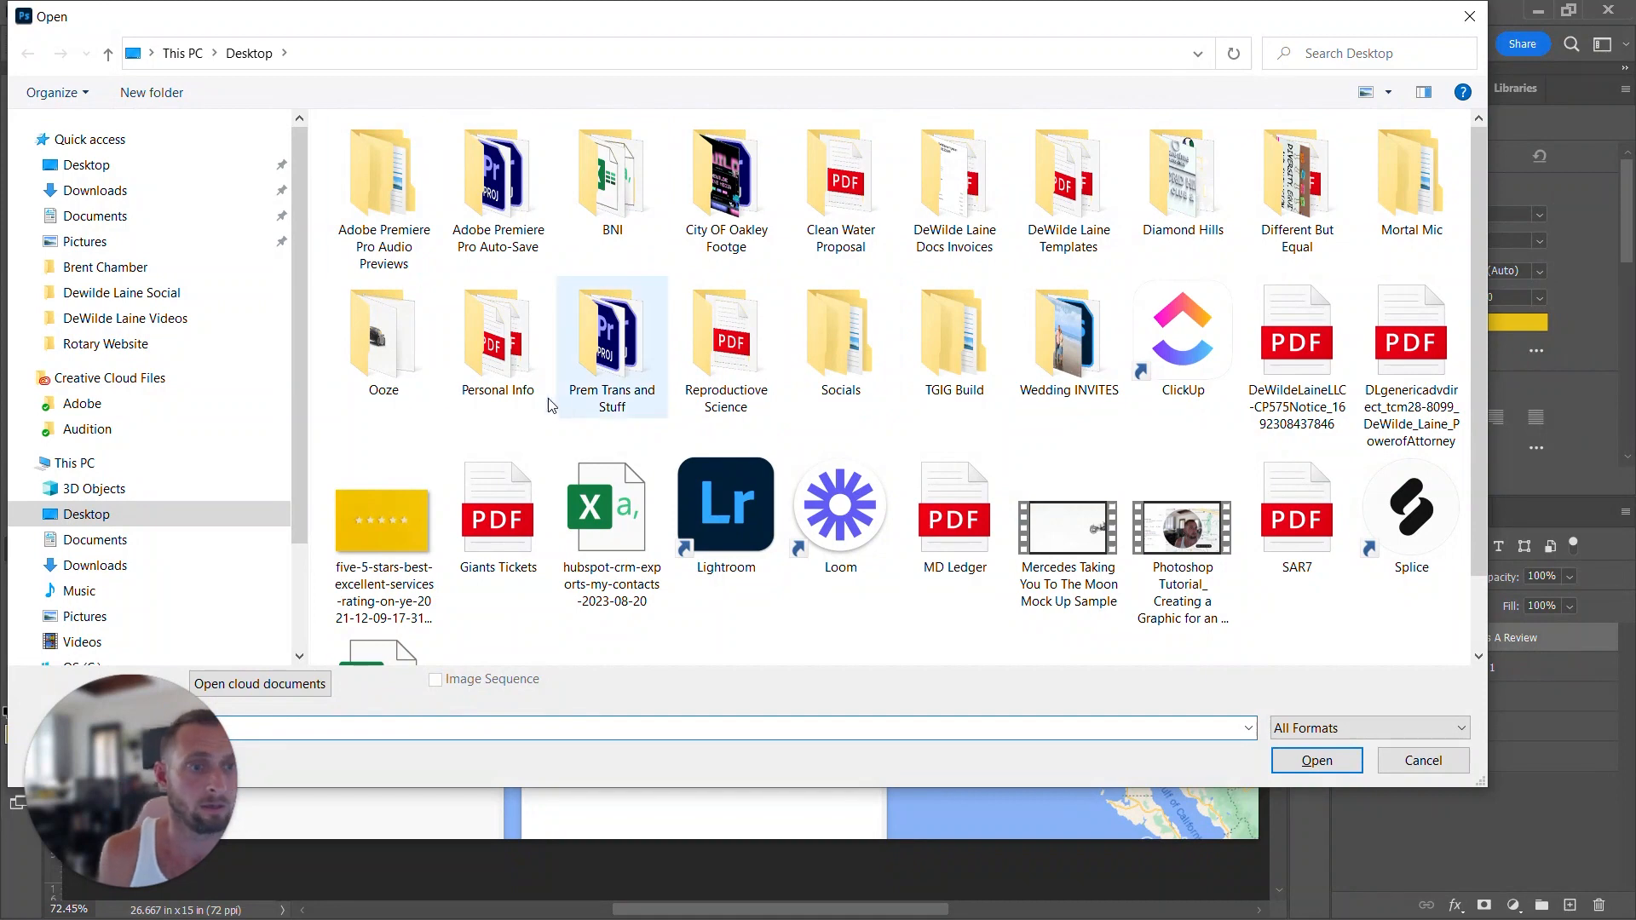
{"action": "double_click", "coordinate": [862, 351]}
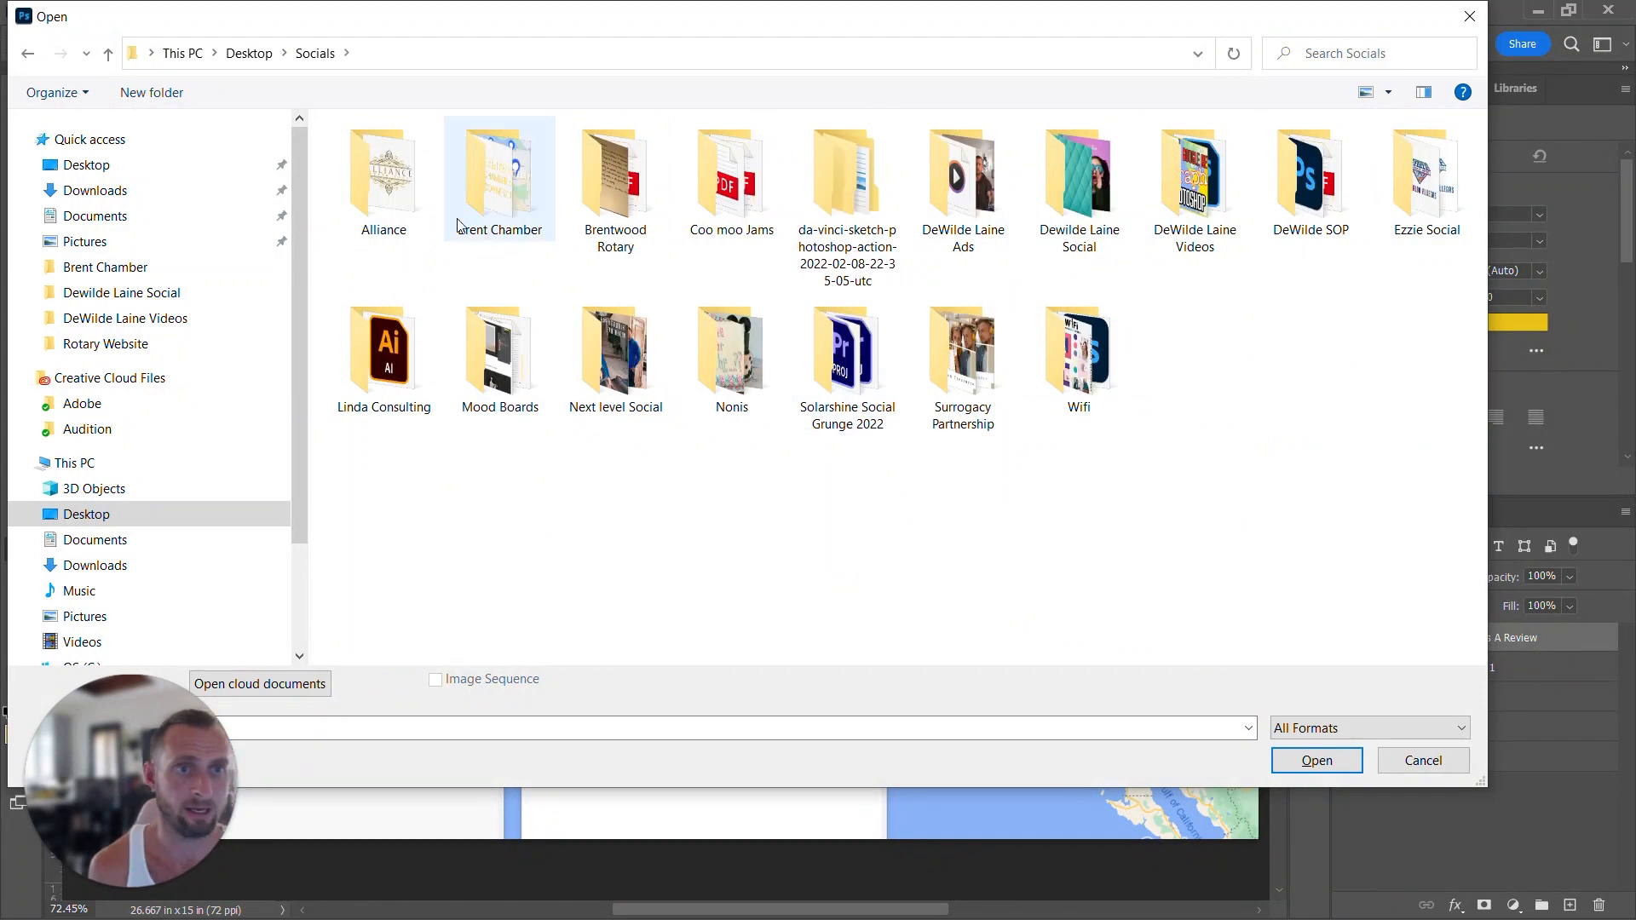
{"action": "double_click", "coordinate": [406, 192]}
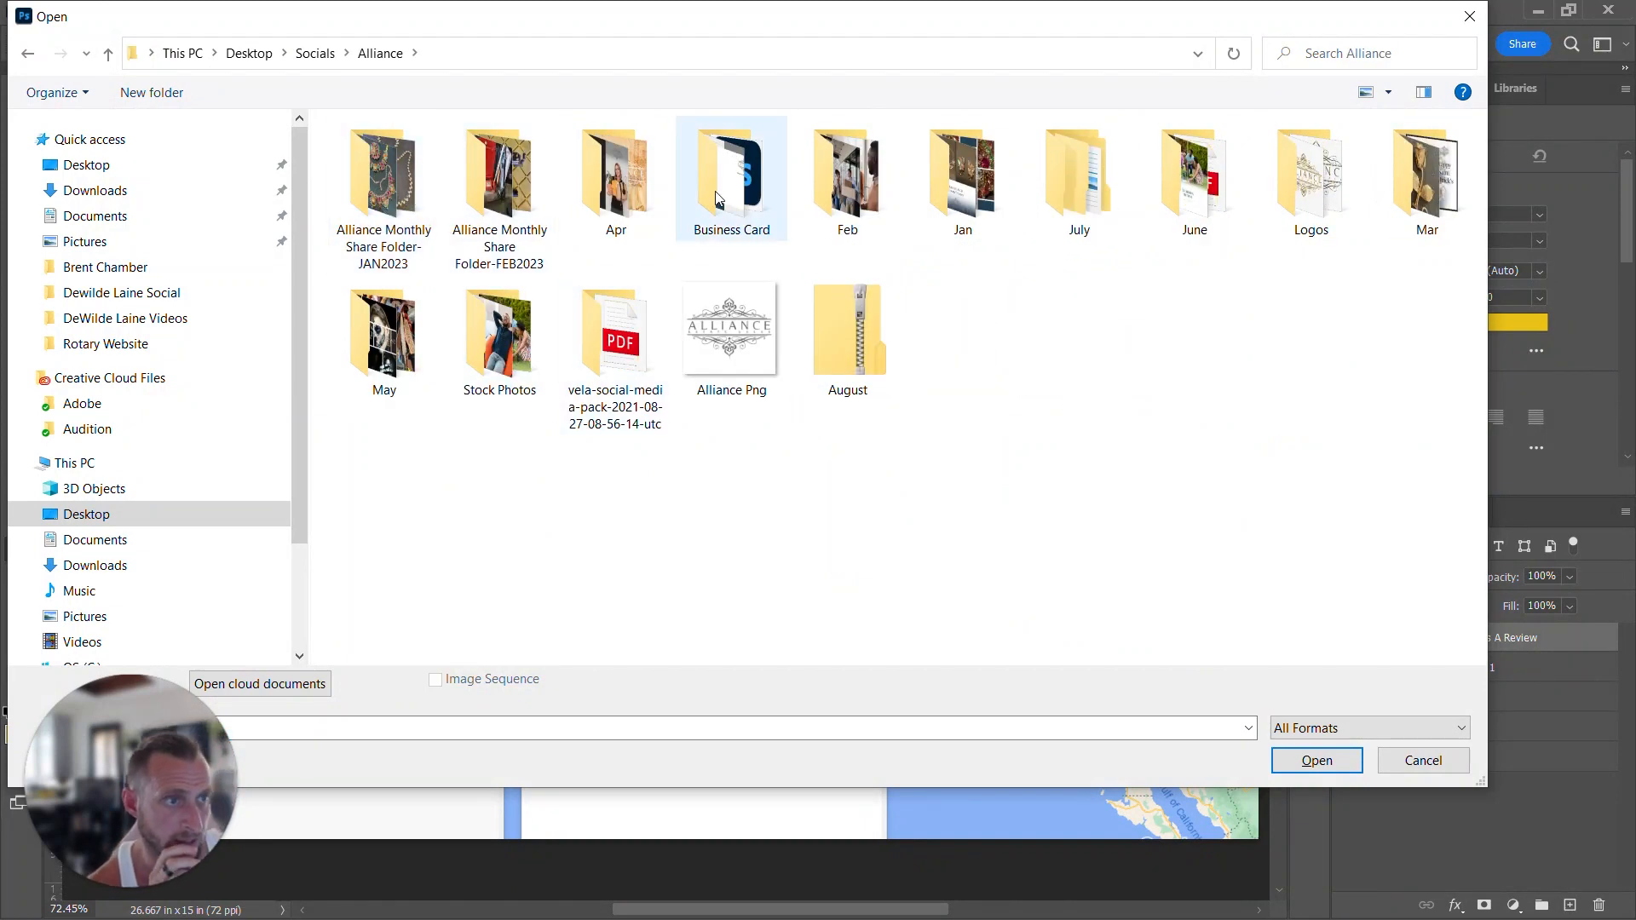
{"action": "double_click", "coordinate": [746, 185]}
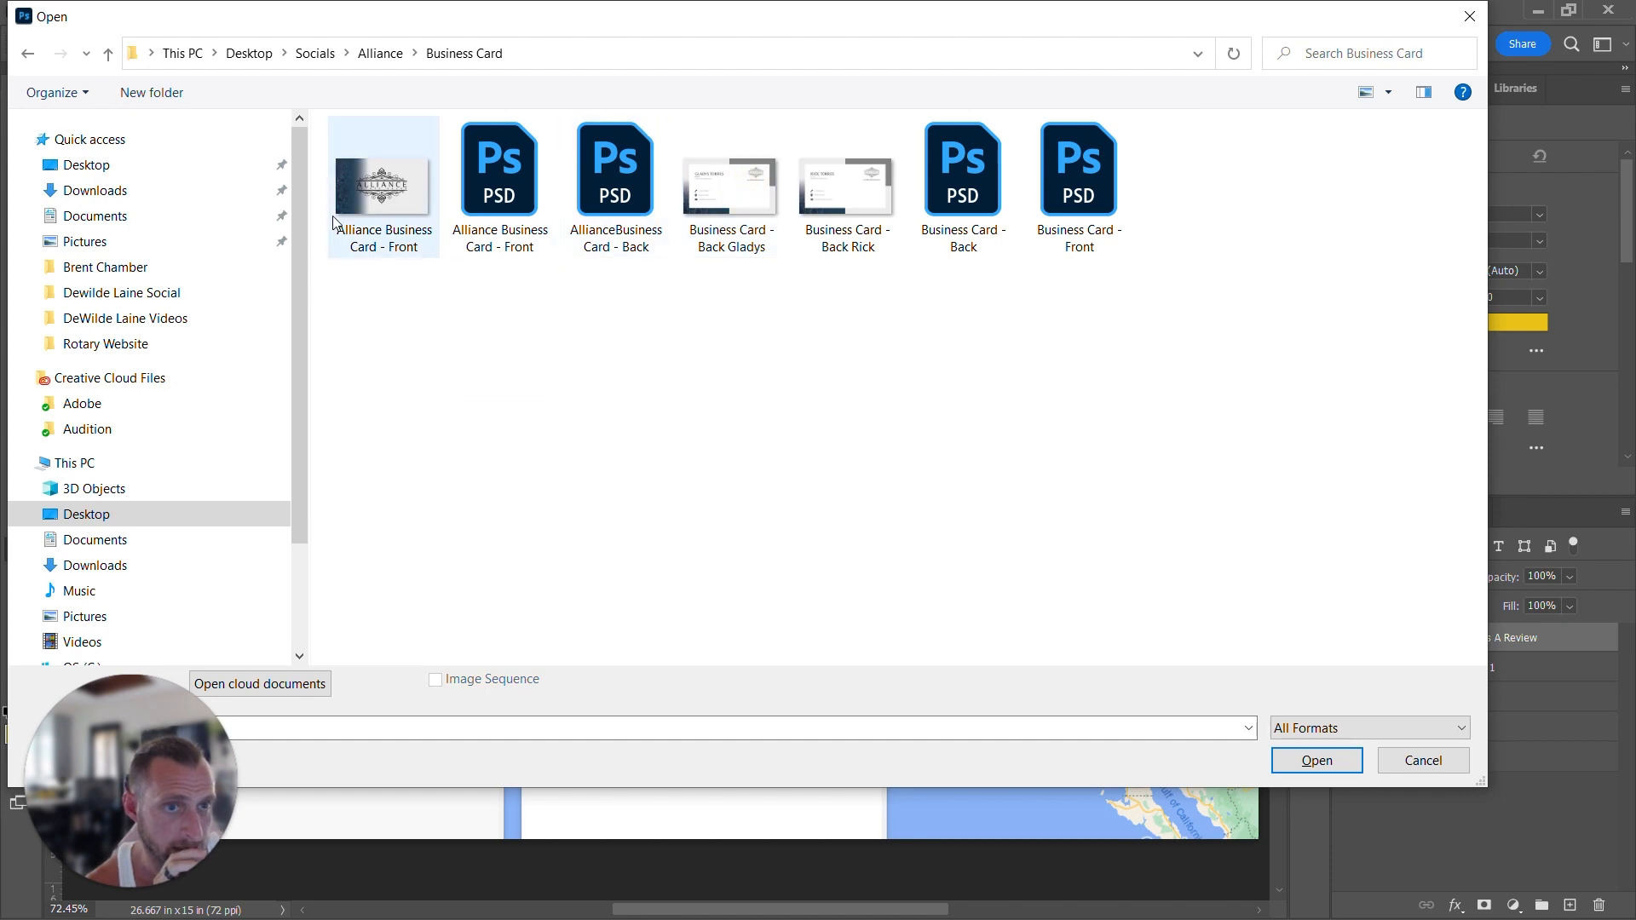
{"action": "double_click", "coordinate": [407, 184]}
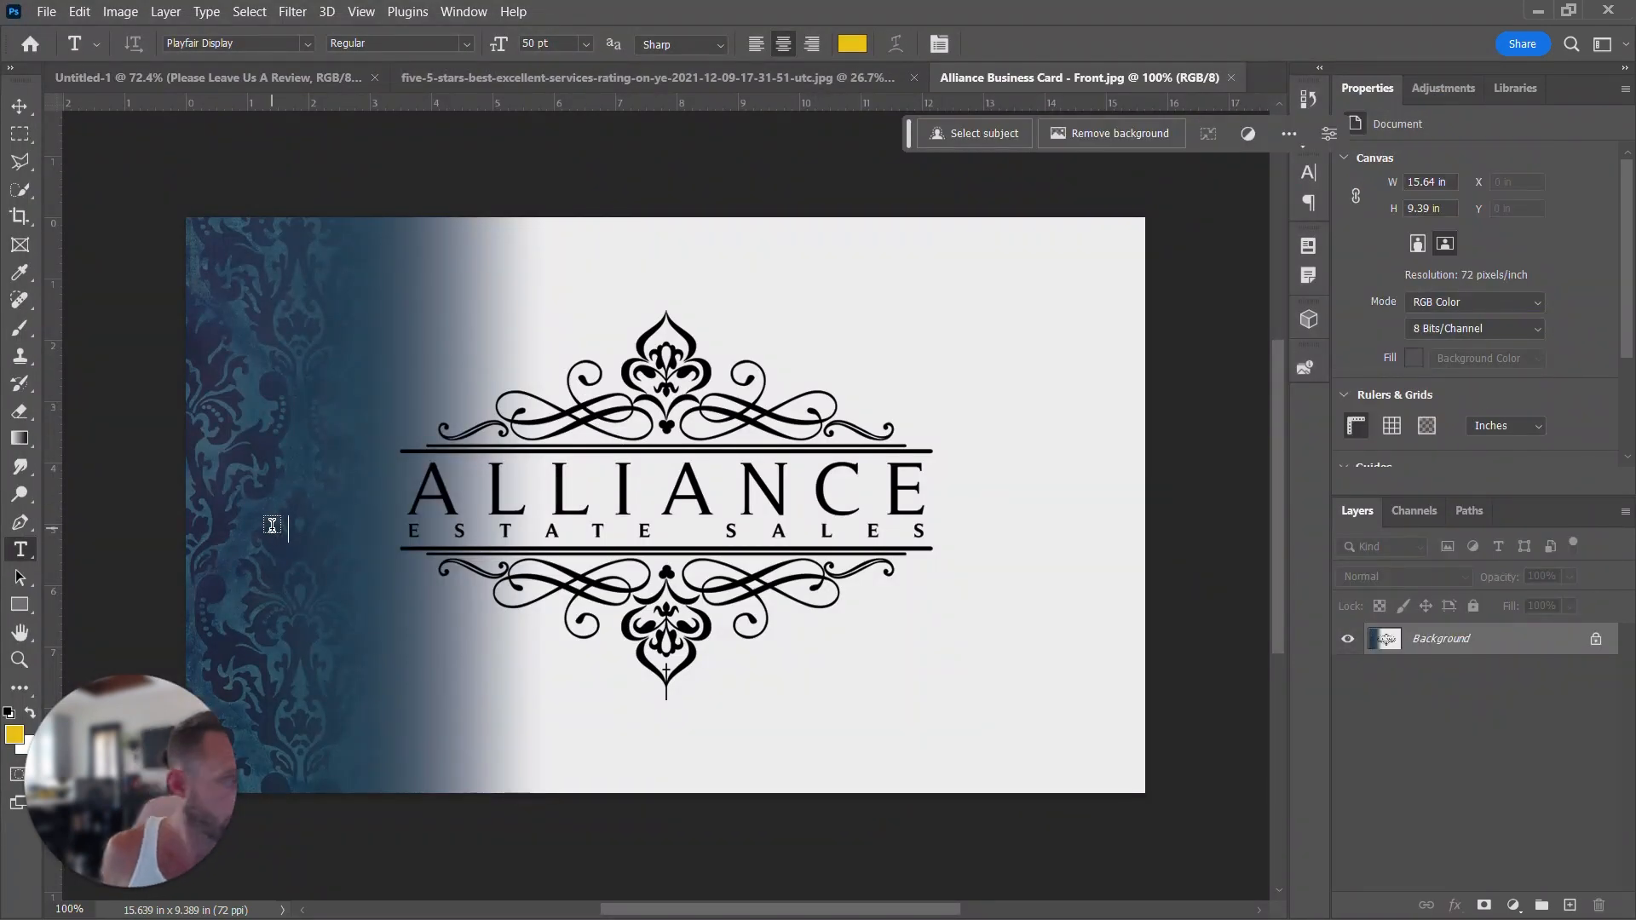
{"action": "key", "text": "ctrl+o"}
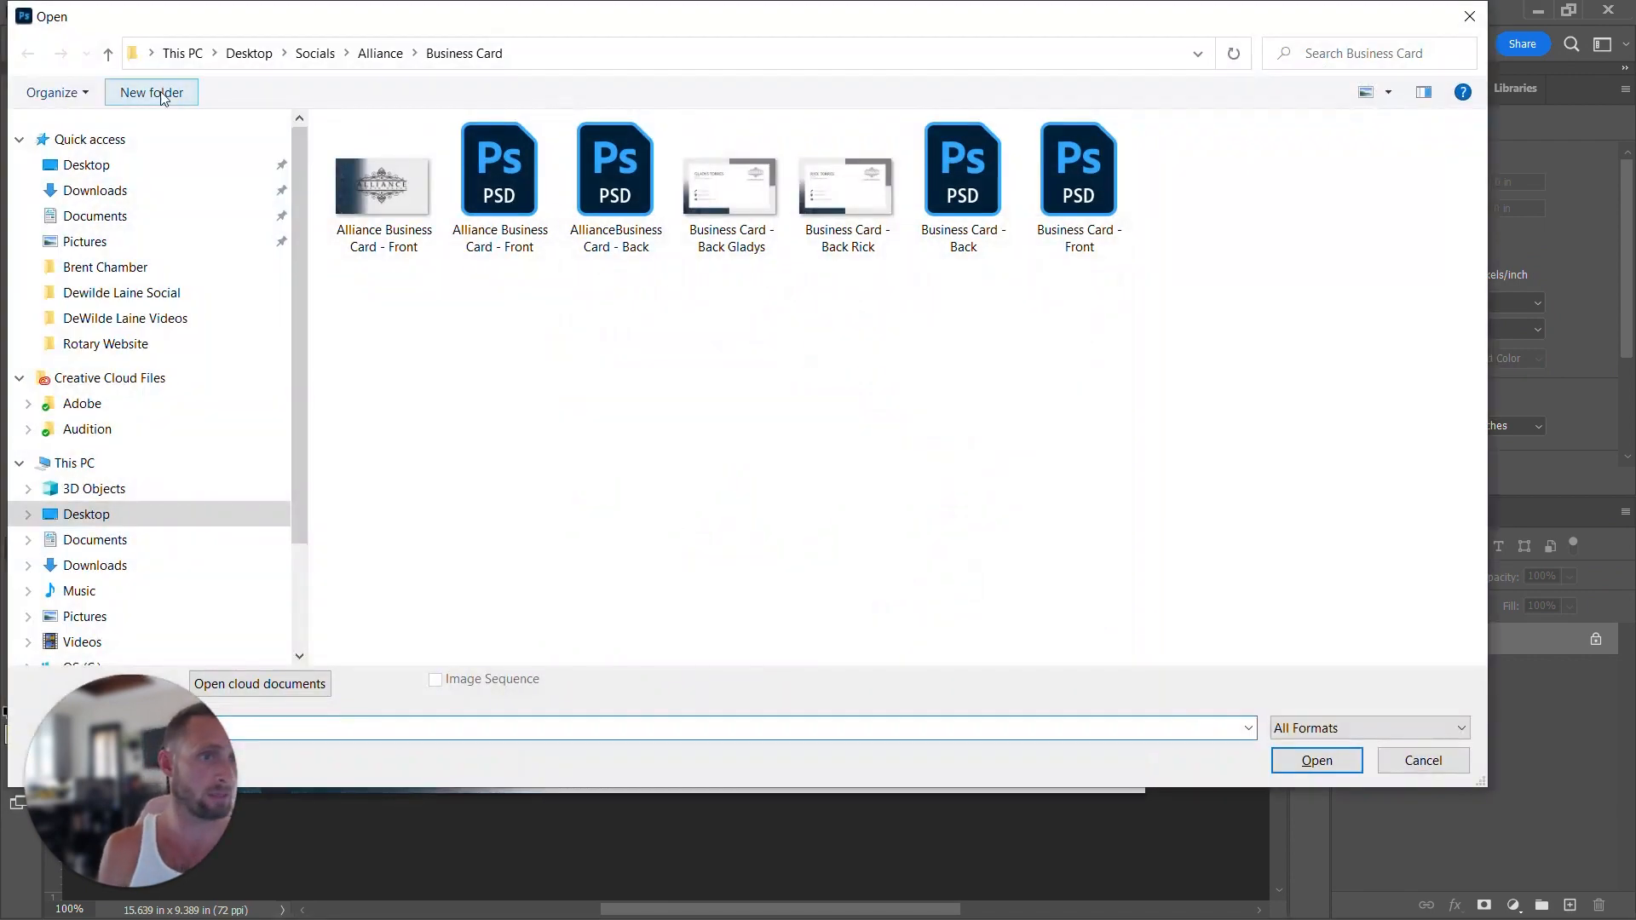
{"action": "double_click", "coordinate": [522, 162]}
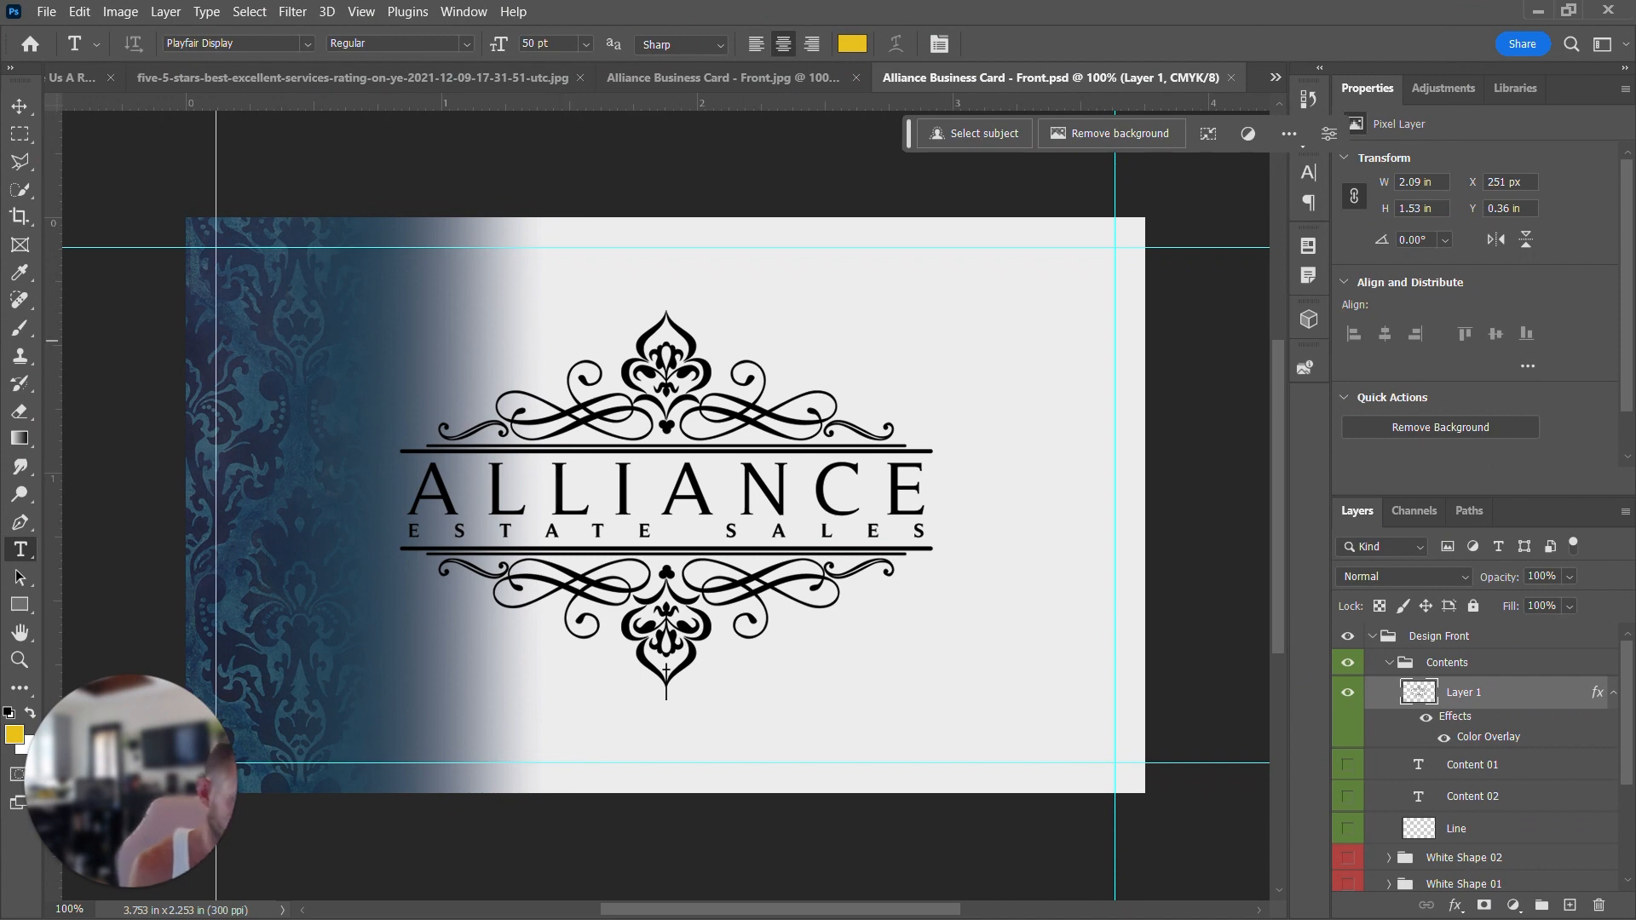
- Select and copy the visible Hue/Saturation 1 copy and <Group> layers from the Shapes Design group in Alliance Business Card - Front.psd
{"action": "scroll", "coordinate": [1487, 724], "scroll_direction": "down", "scroll_amount": 3}
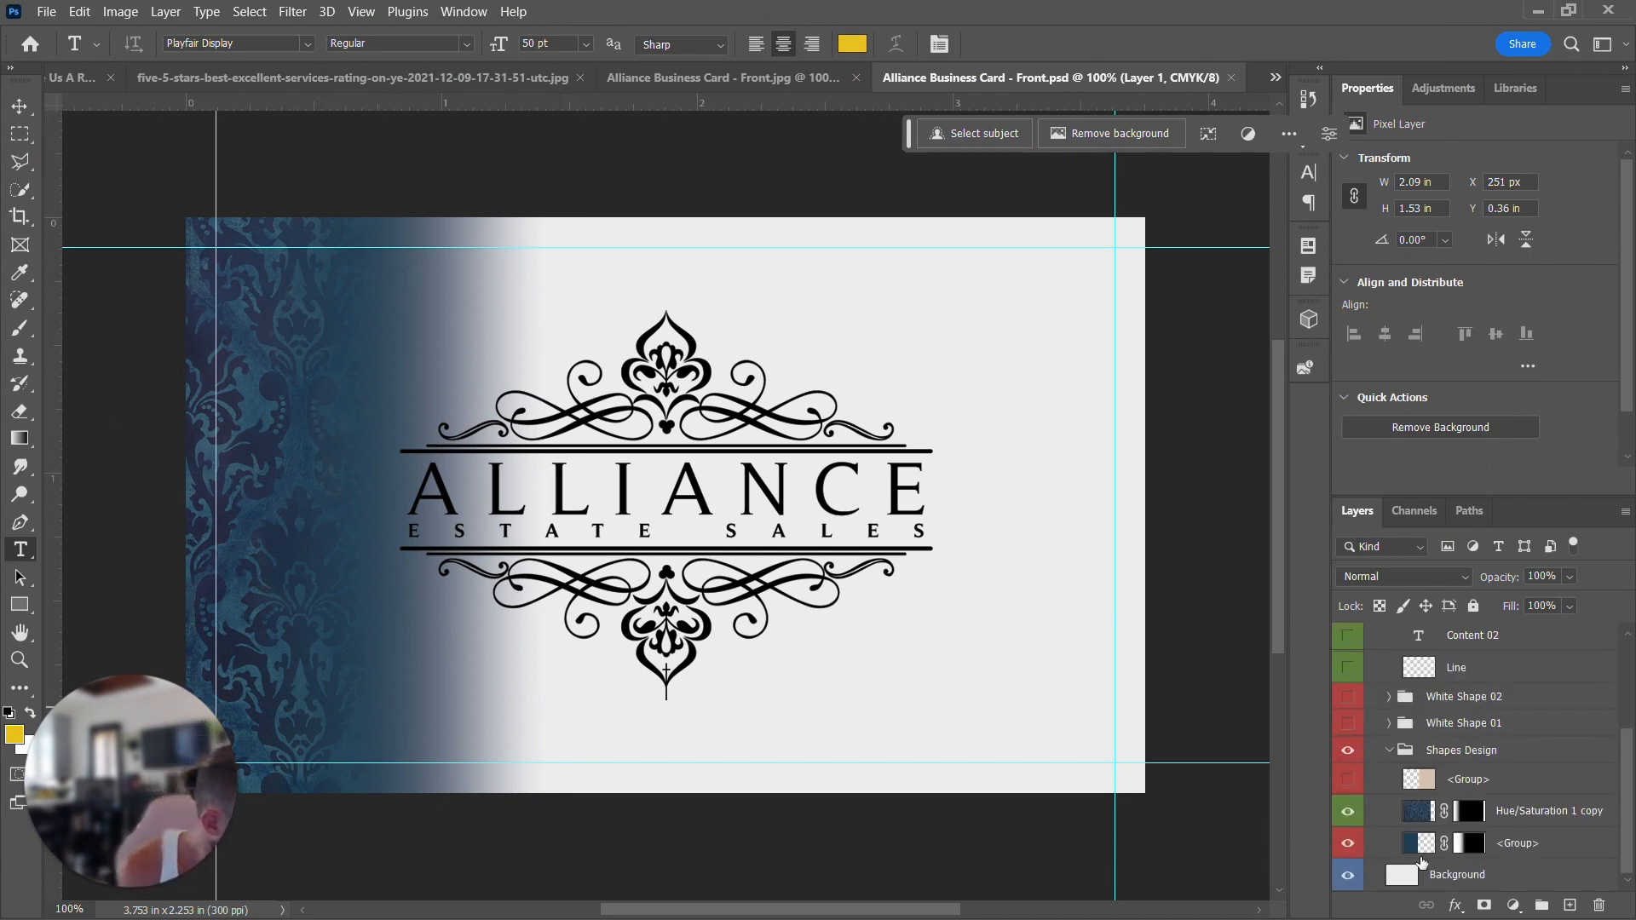
{"action": "left_click", "coordinate": [1575, 818]}
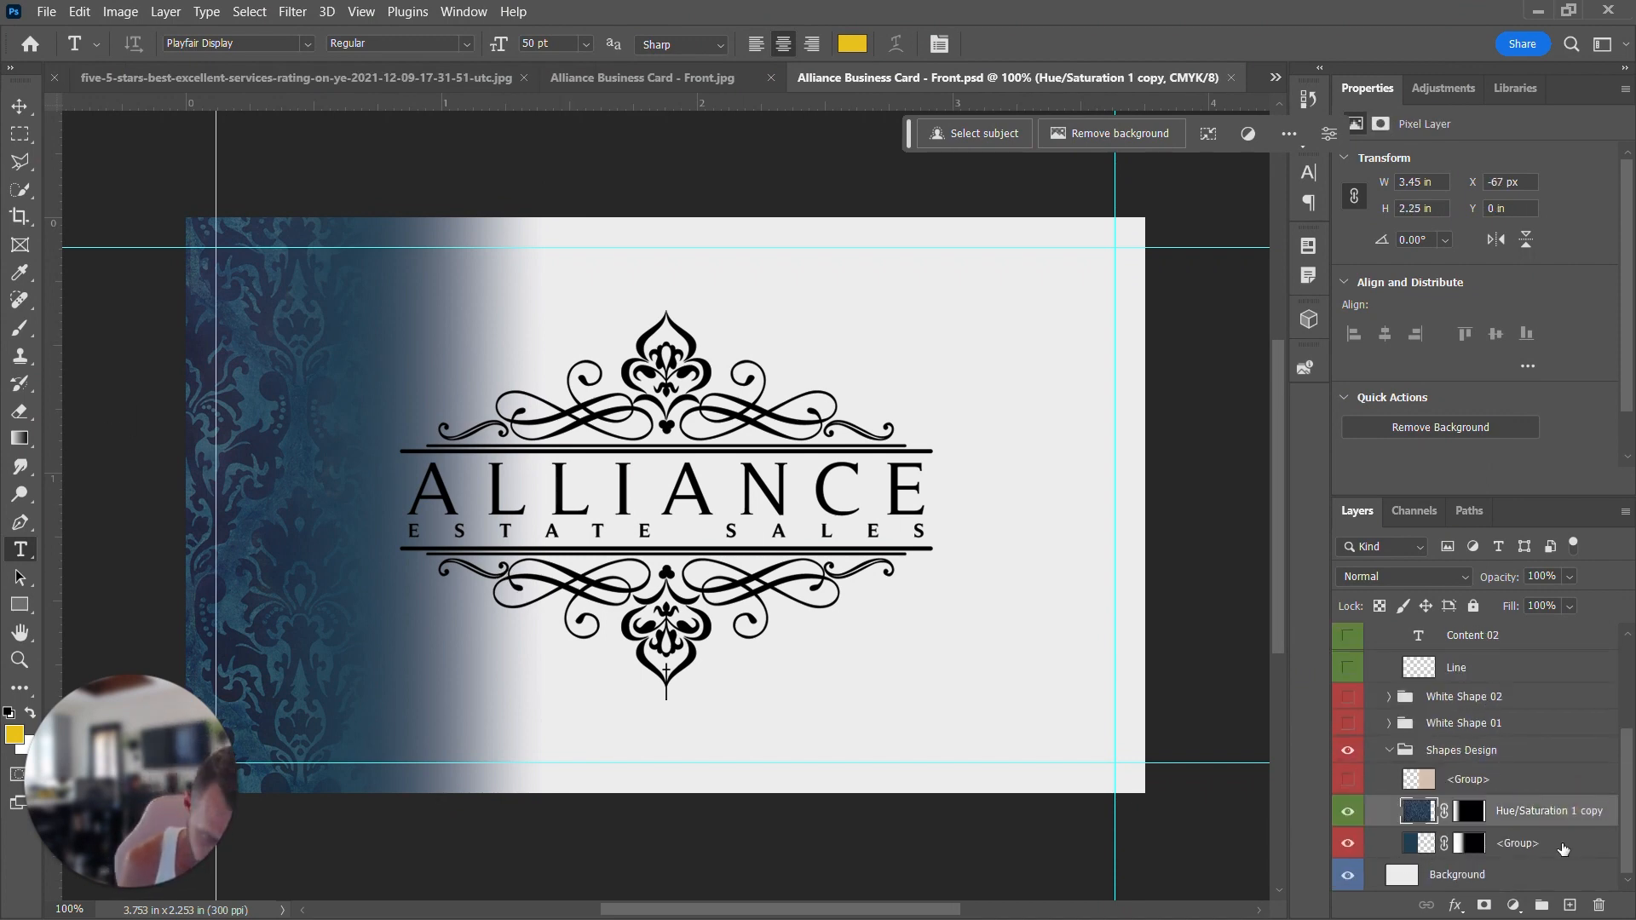
{"action": "left_click", "coordinate": [1564, 846]}
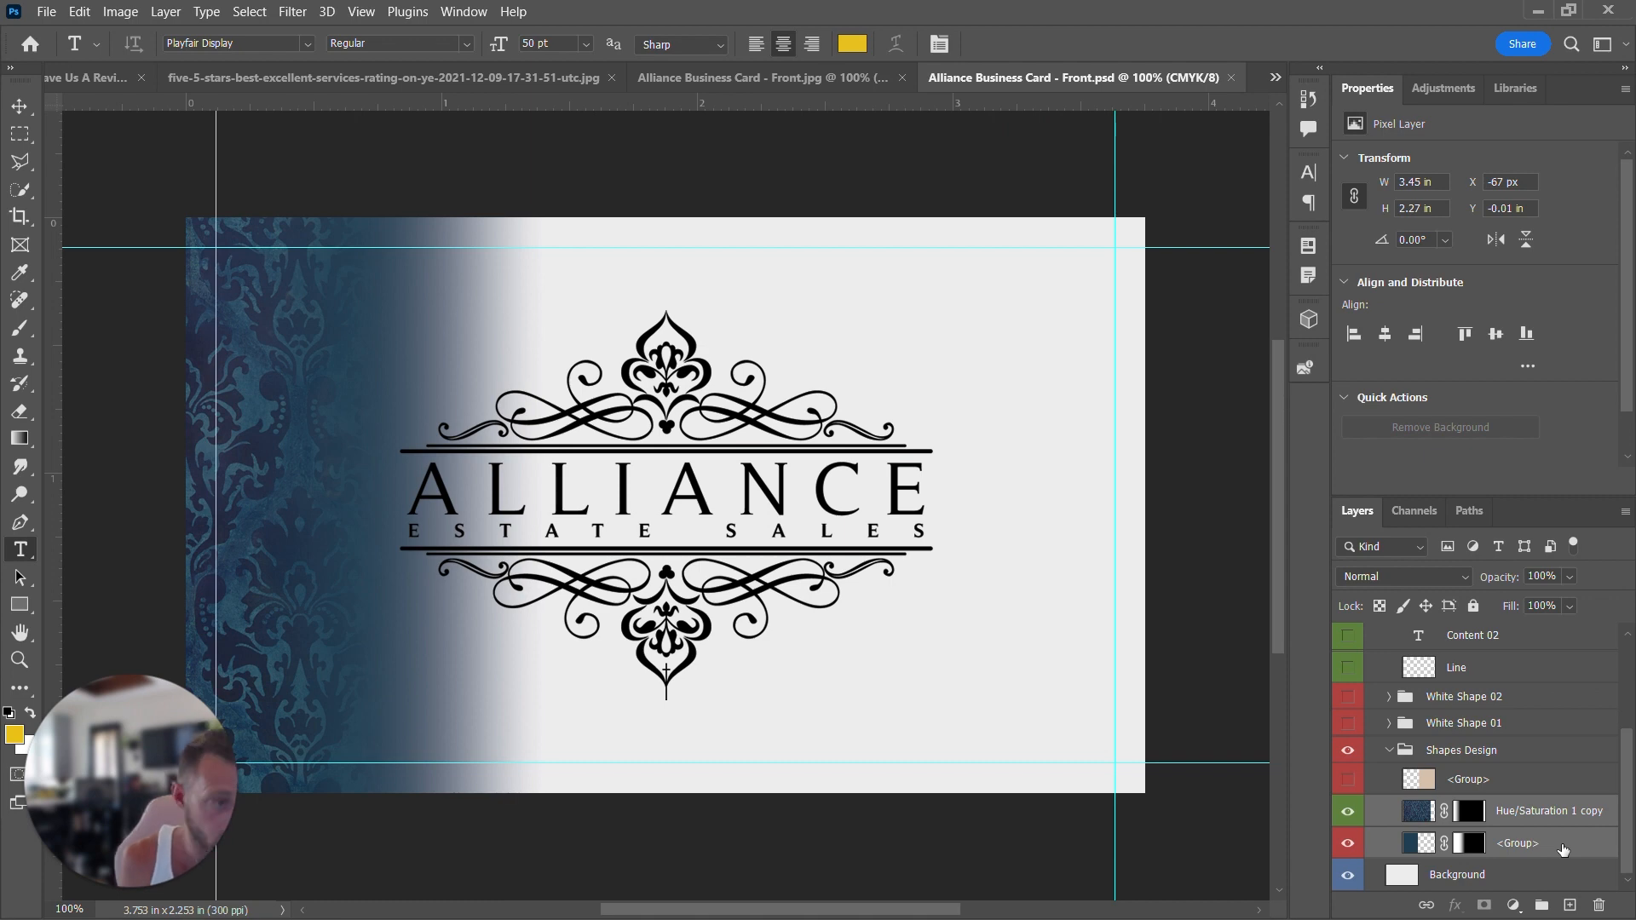
- Close the five-5-stars-best-excellent-services-rating JPG document without saving its changes
{"action": "left_click", "coordinate": [535, 83]}
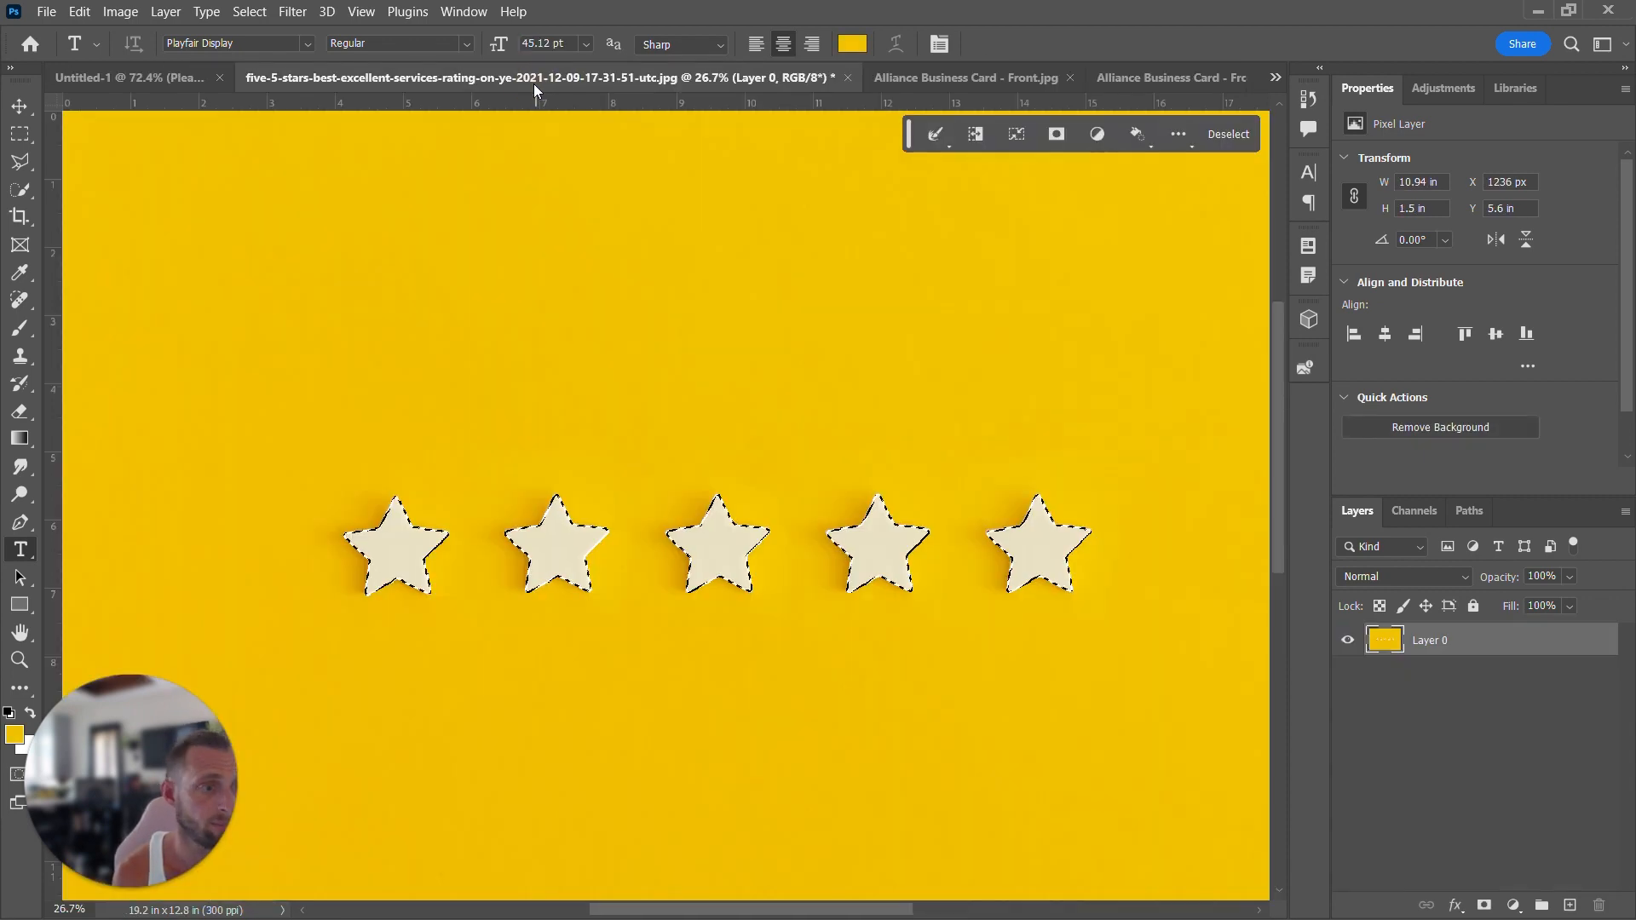
{"action": "left_click", "coordinate": [846, 79]}
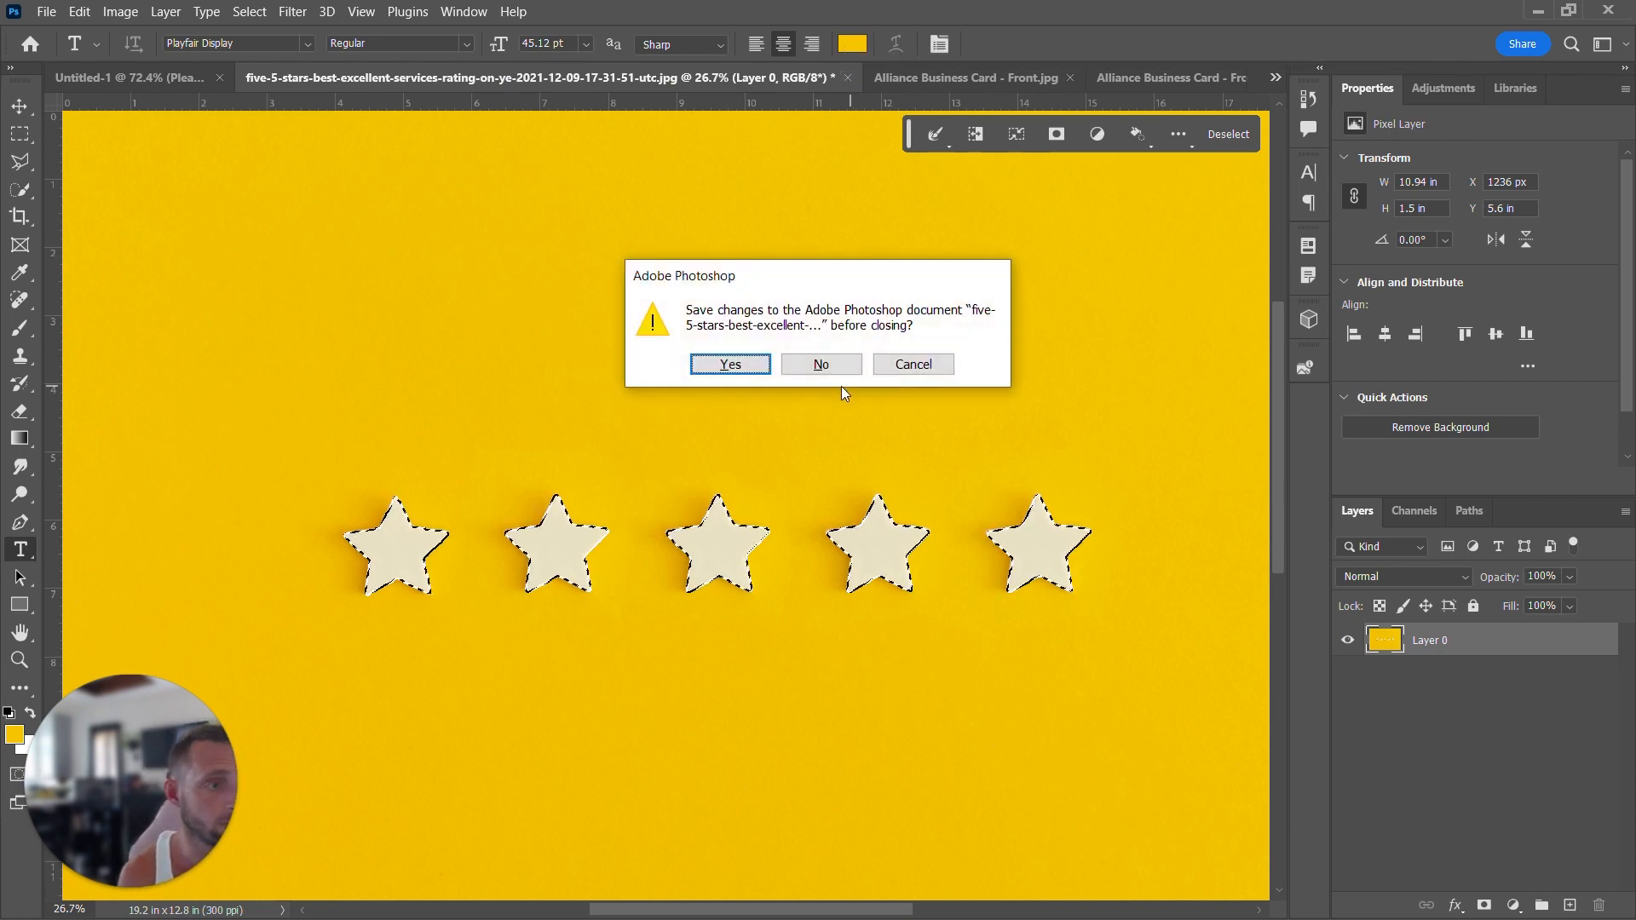
{"action": "left_click", "coordinate": [828, 361]}
- Paste the two copied blue damask layers into the Untitled-1 document and flip them both horizontally and vertically
{"action": "left_click", "coordinate": [334, 75]}
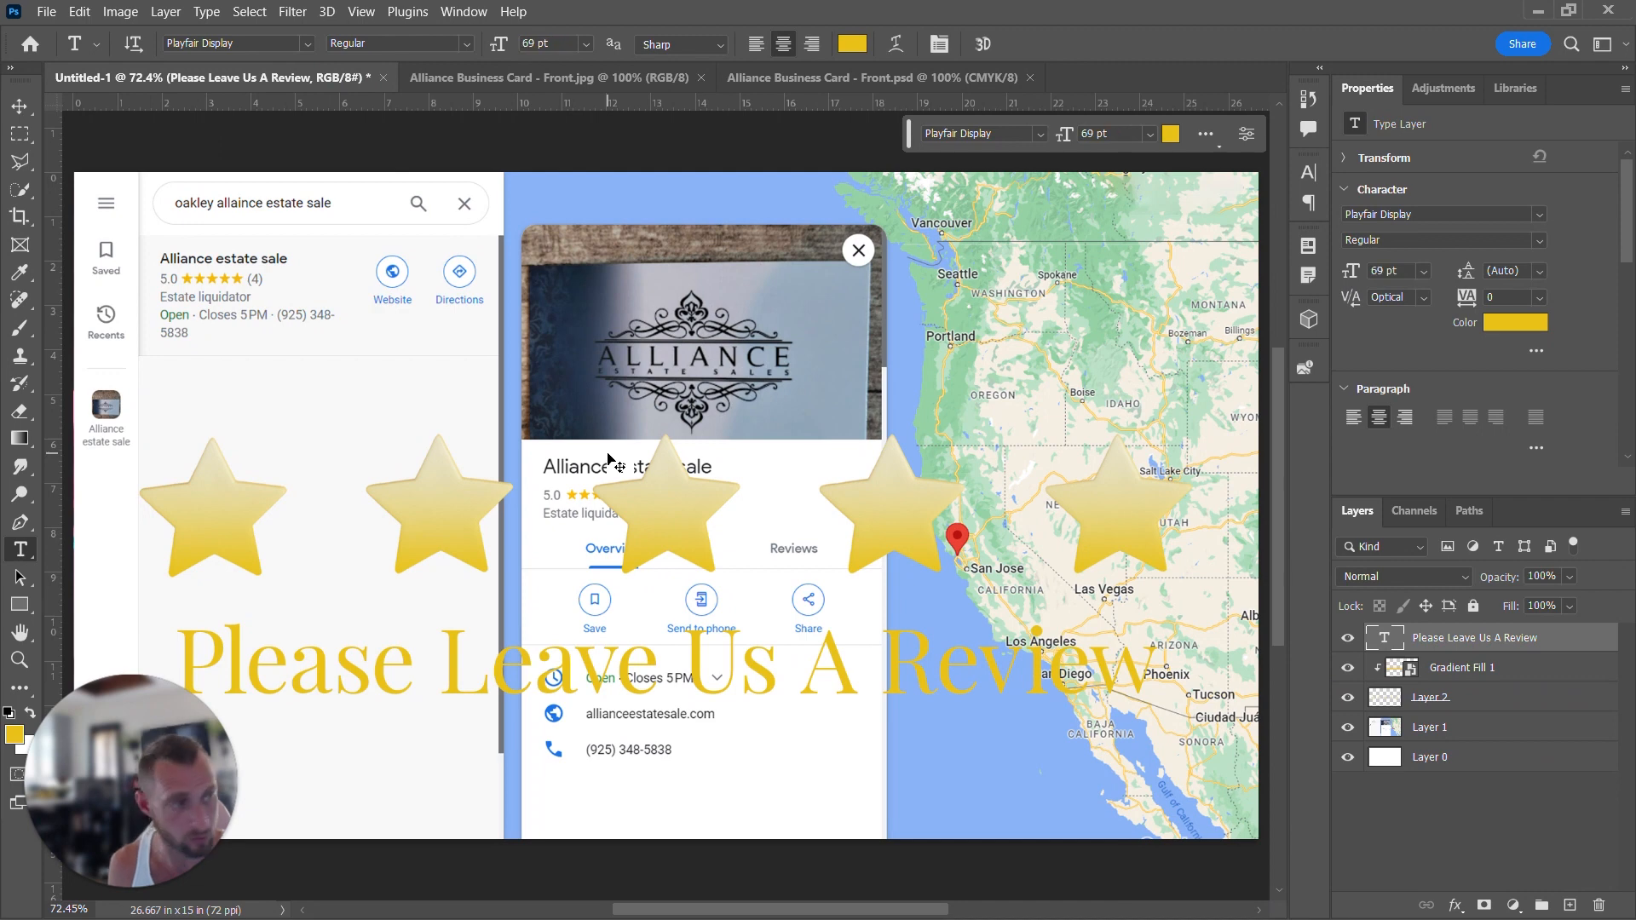
{"action": "key", "text": "ctrl+v"}
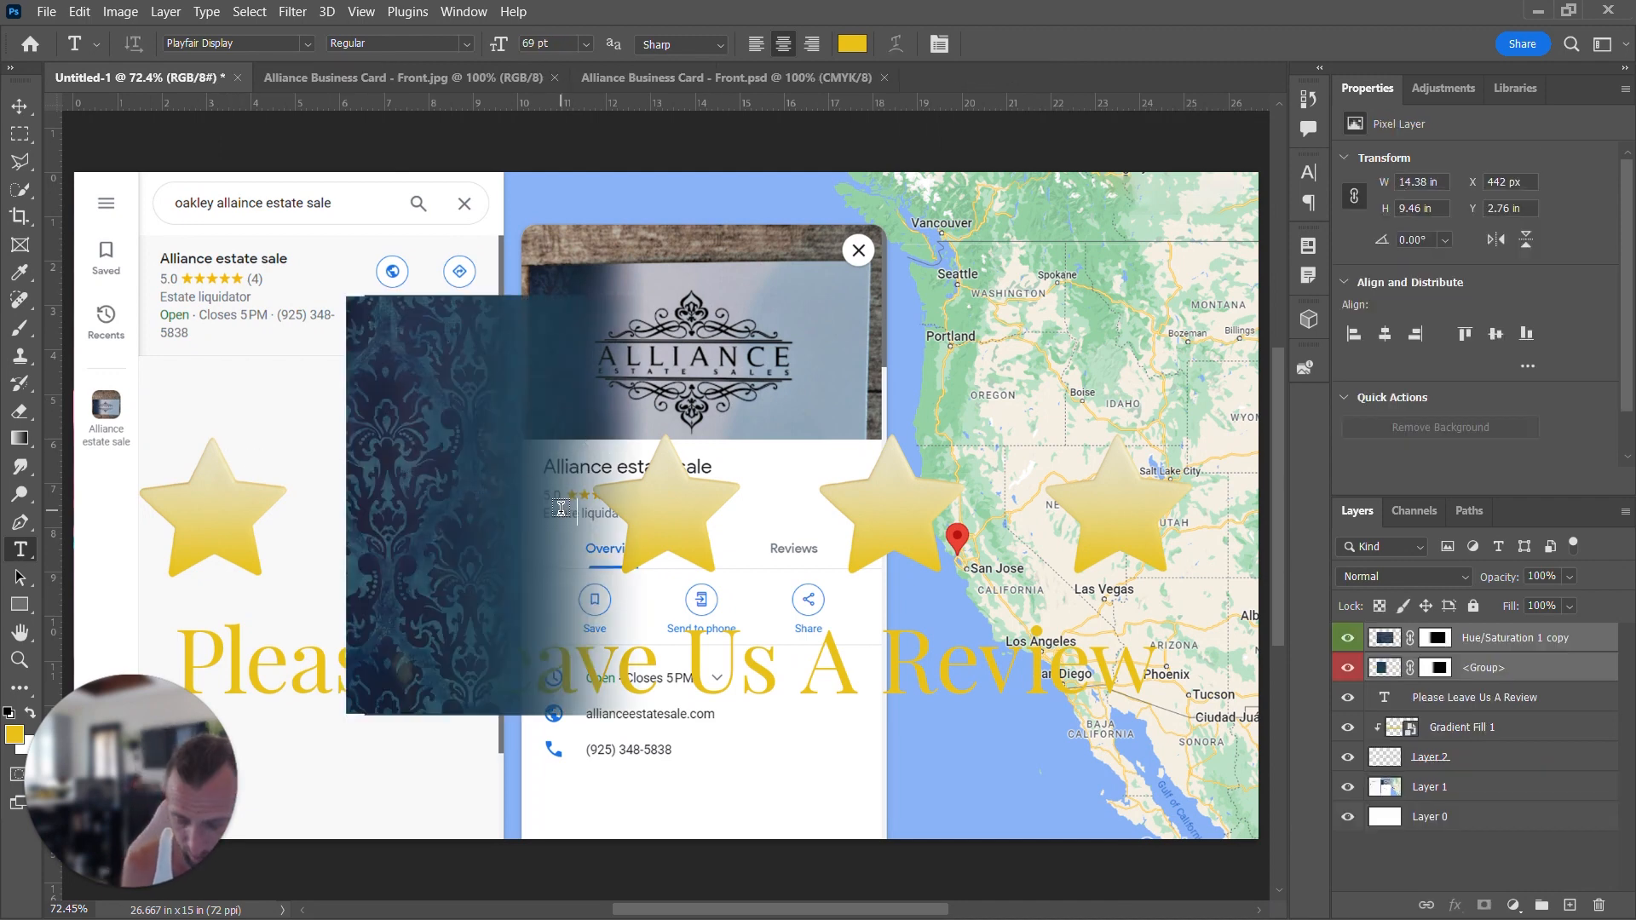
{"action": "key", "text": "ctrl+t"}
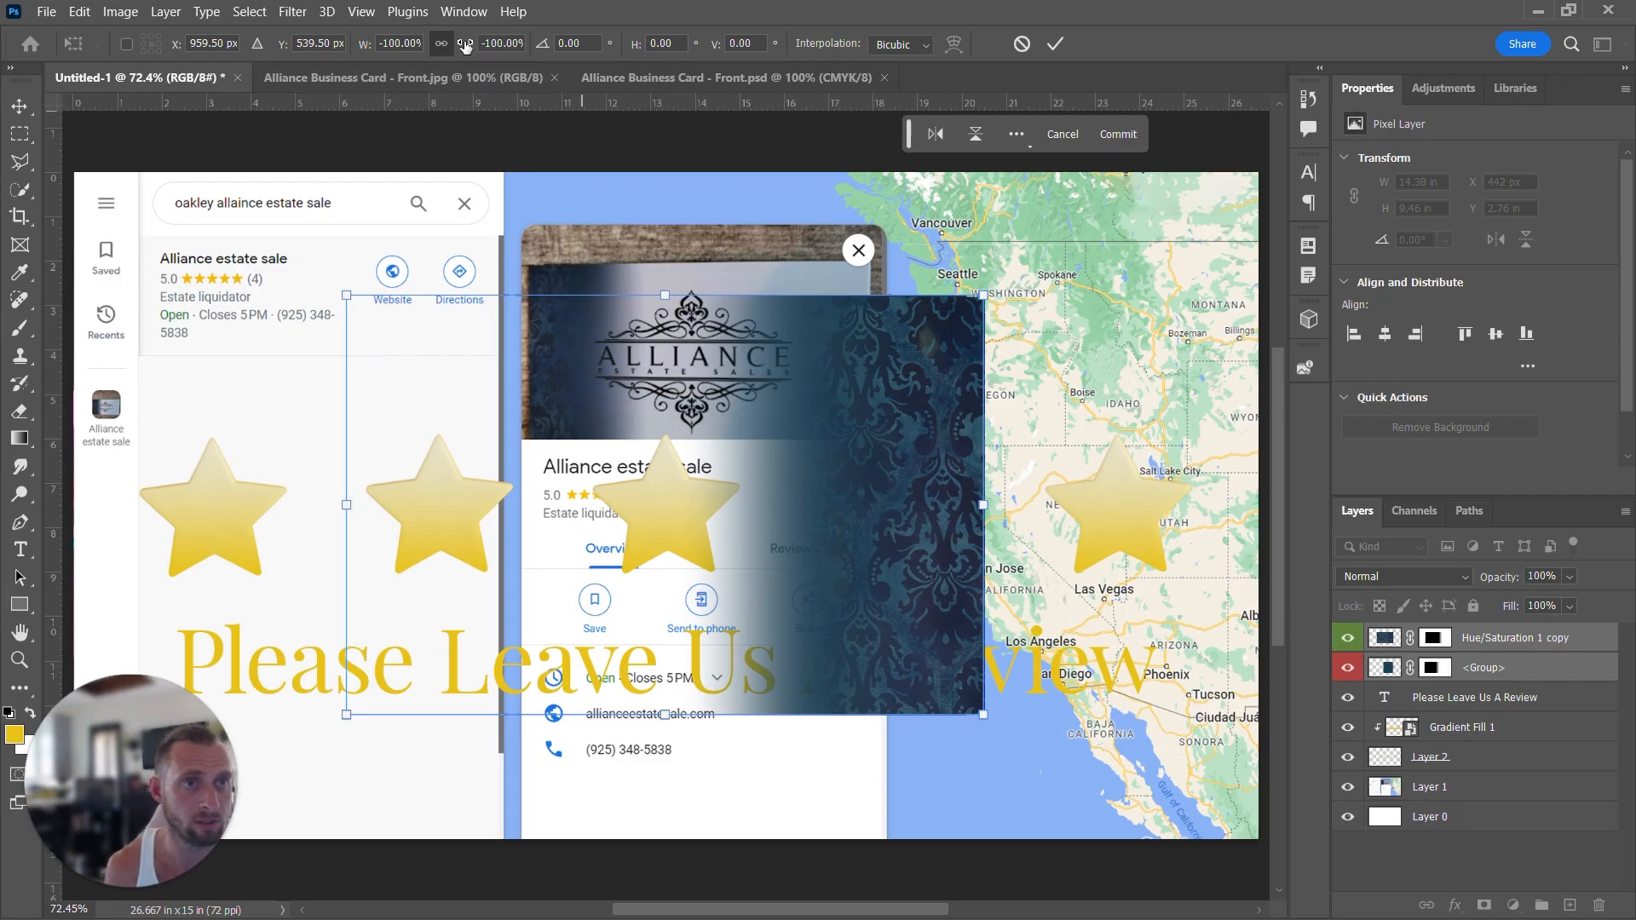
- Scale the flipped damask layers proportionally to about 158.6% to span the canvas height and align them with the canvas's right edge
{"action": "left_click_drag", "start_coordinate": [465, 47], "coordinate": [395, 55]}
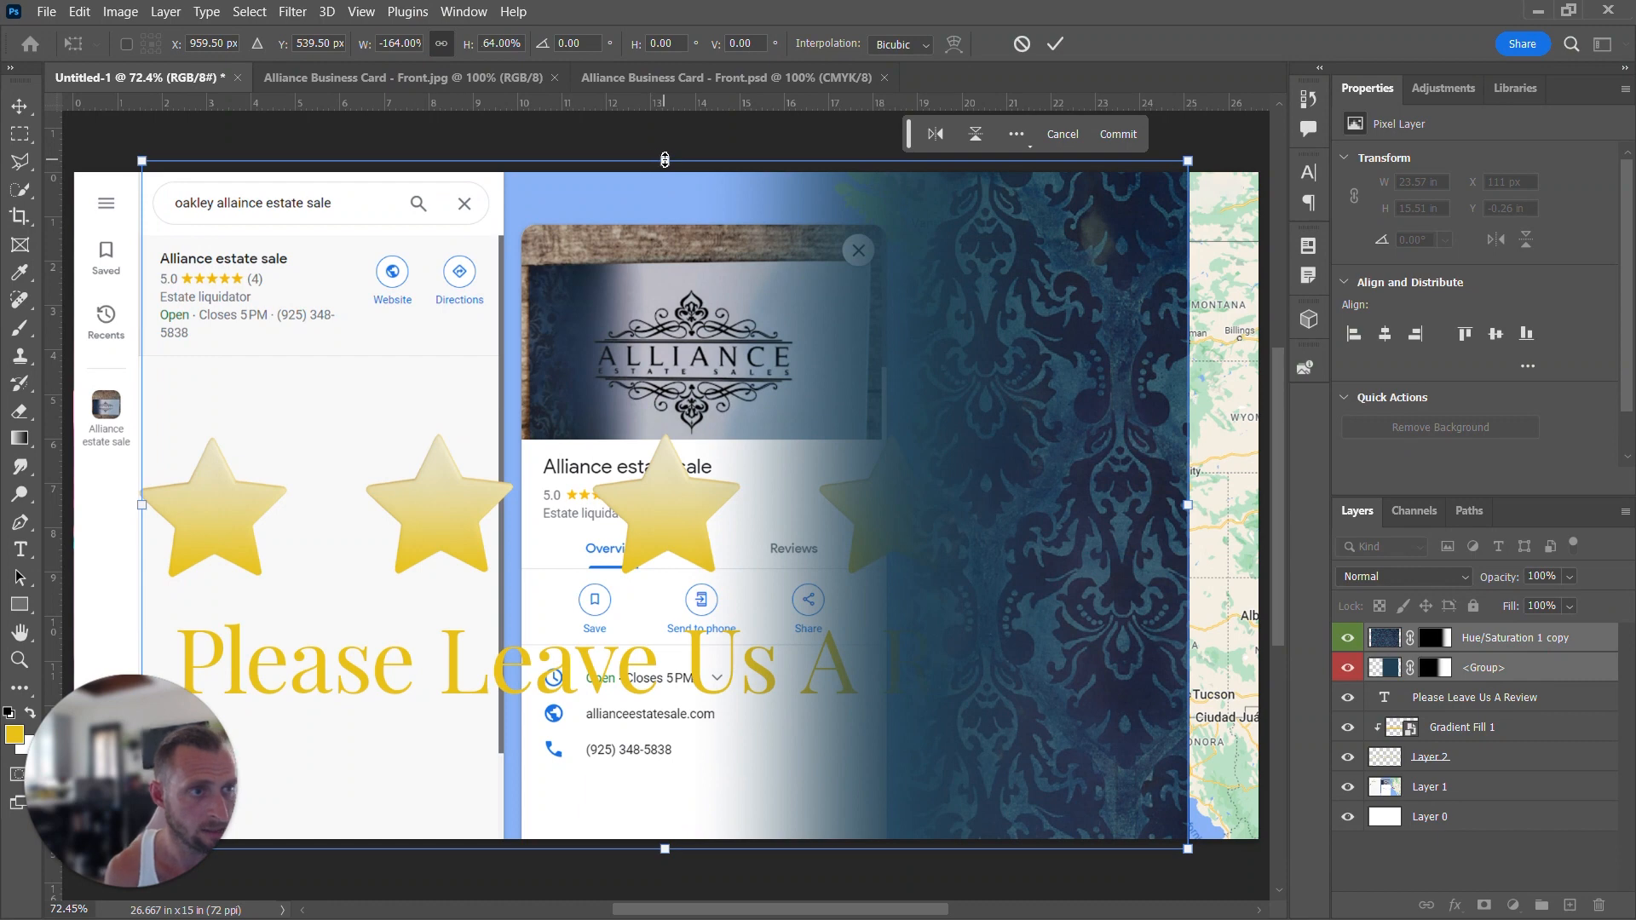
{"action": "left_click_drag", "start_coordinate": [665, 161], "coordinate": [664, 172]}
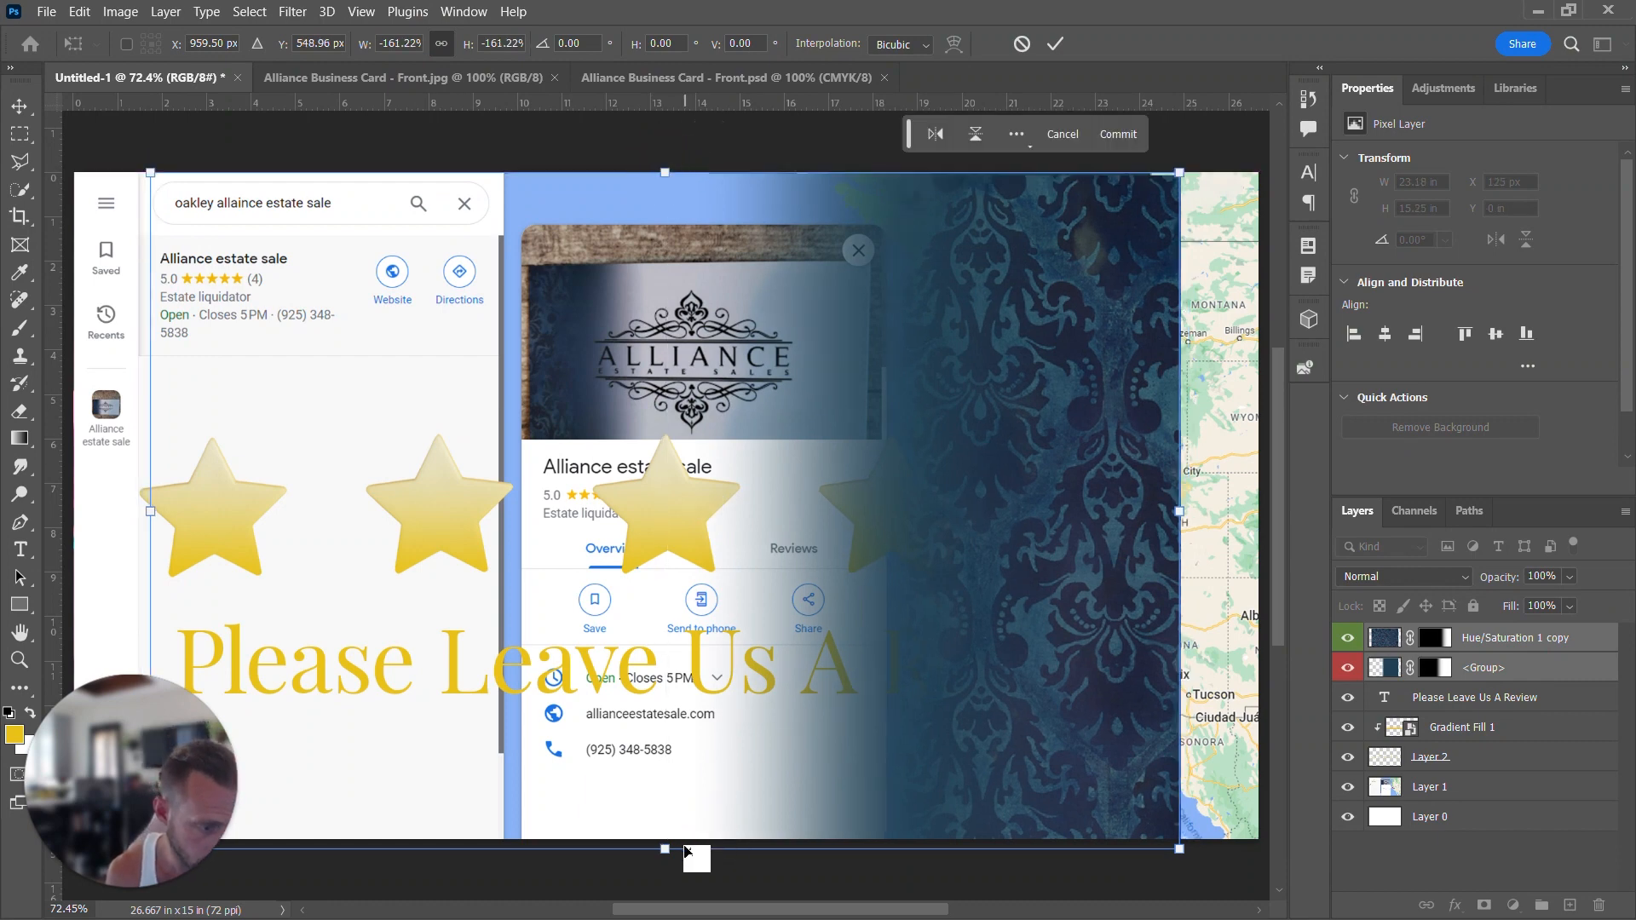
{"action": "left_click_drag", "start_coordinate": [664, 848], "coordinate": [665, 837]}
{"action": "left_click_drag", "start_coordinate": [1055, 574], "coordinate": [1133, 572]}
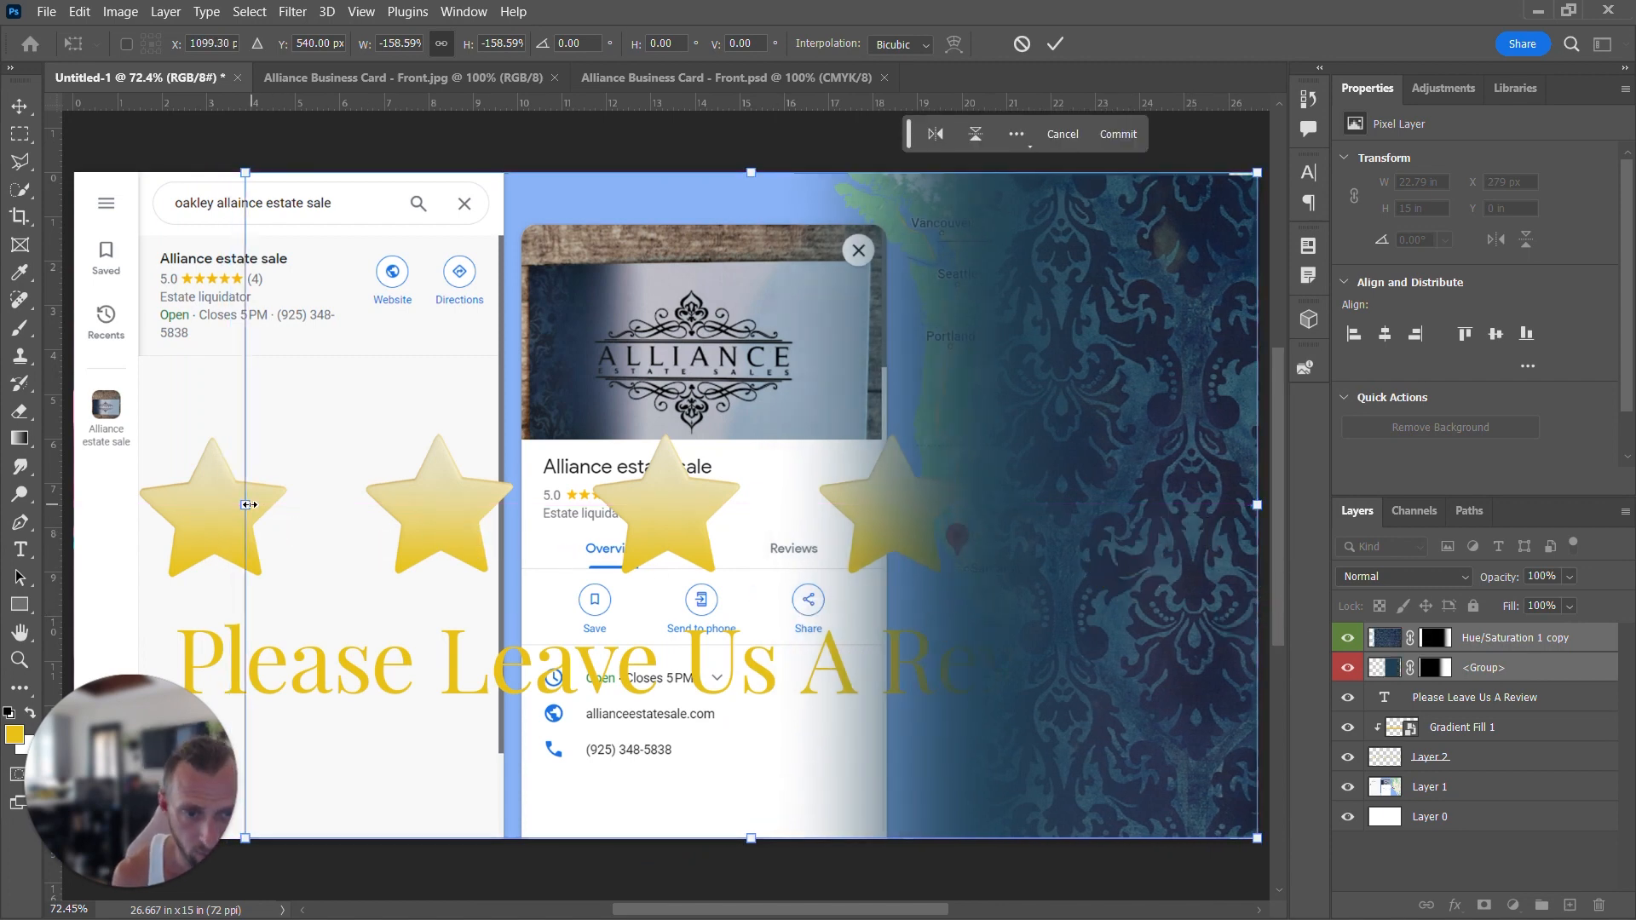
{"action": "left_click_drag", "start_coordinate": [248, 505], "coordinate": [540, 516]}
{"action": "key", "text": "ctrl+z"}
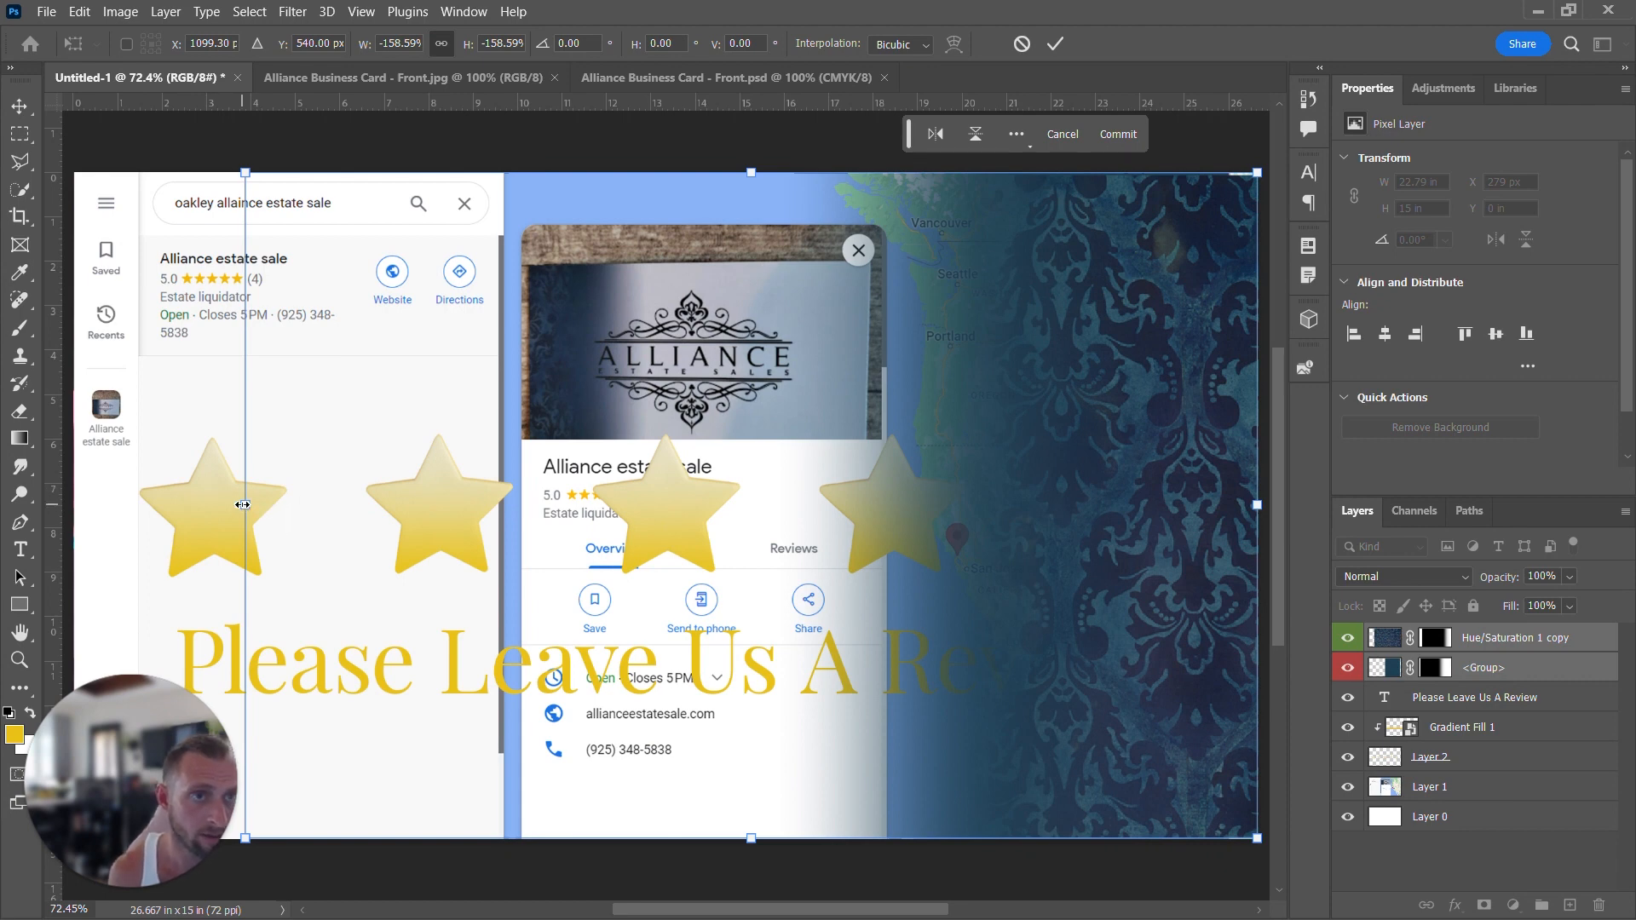
{"action": "left_click_drag", "start_coordinate": [243, 504], "coordinate": [836, 516]}
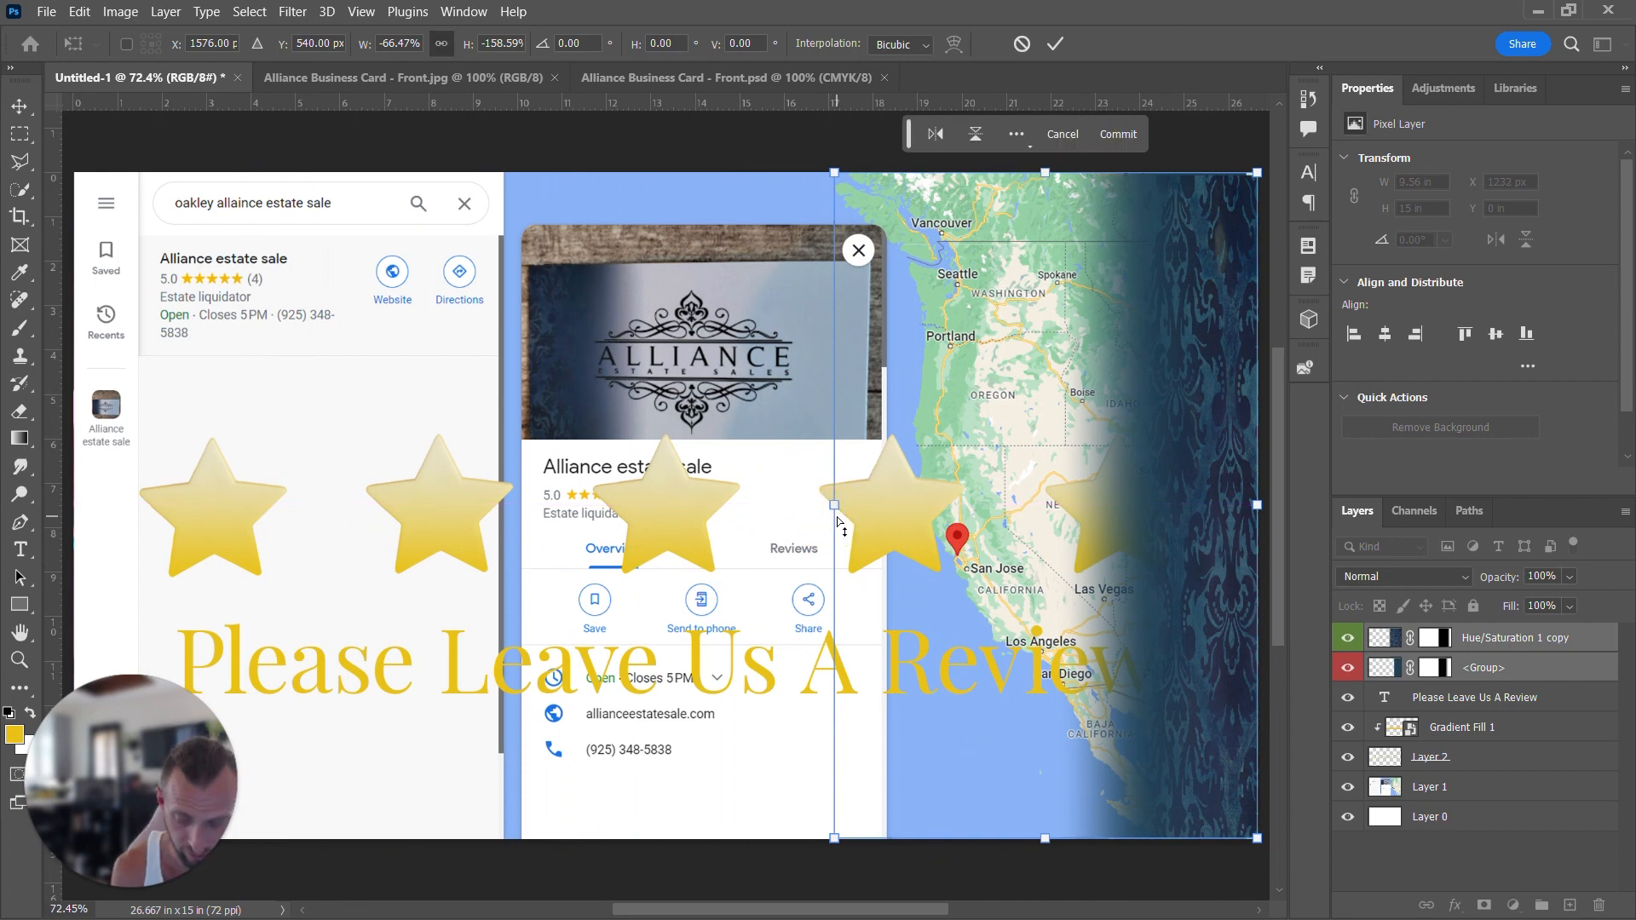
{"action": "key", "text": "ctrl+z"}
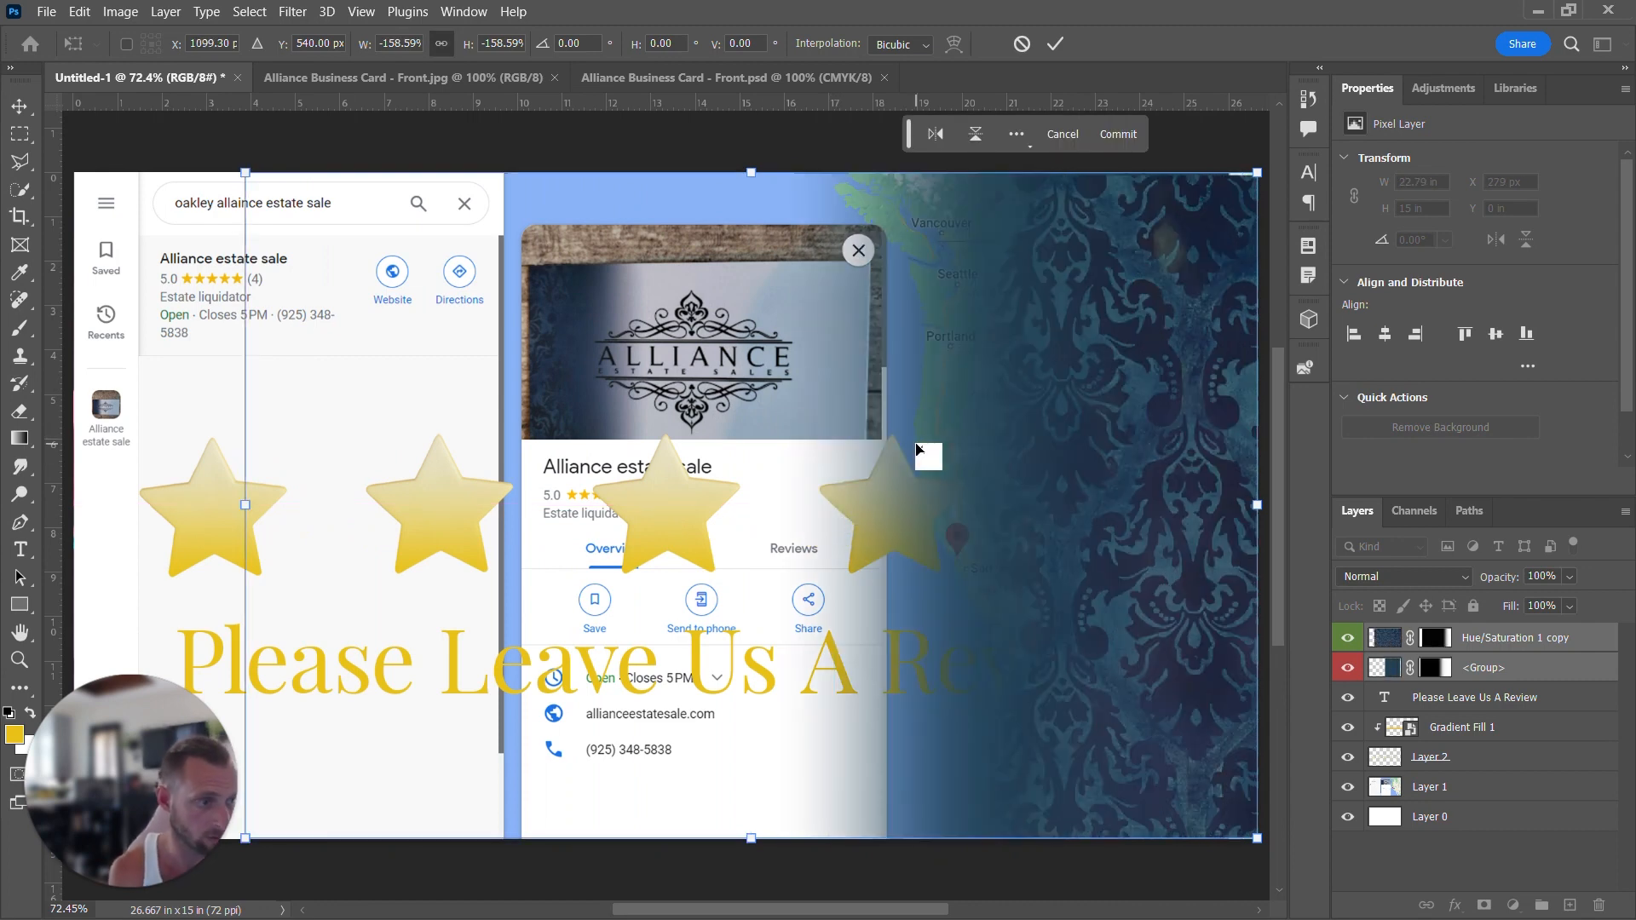
- Shift the damask layers right so they partly run off the canvas, and reorder them between Layer 2 and Layer 1
{"action": "left_click_drag", "start_coordinate": [777, 428], "coordinate": [980, 422]}
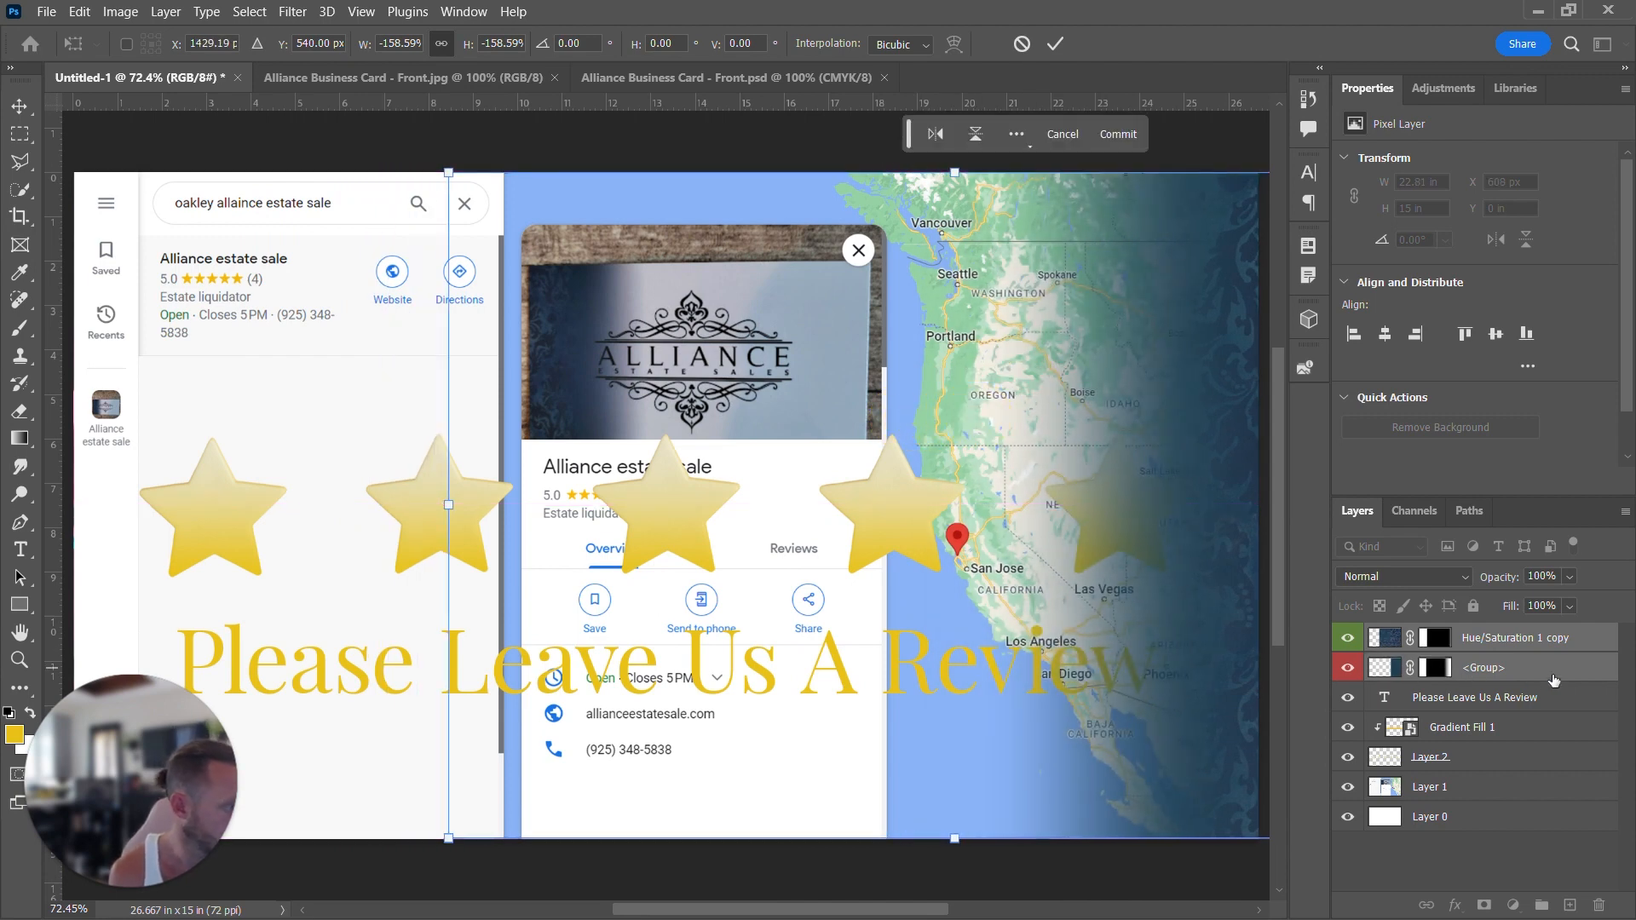
{"action": "left_click_drag", "start_coordinate": [1553, 679], "coordinate": [1522, 782]}
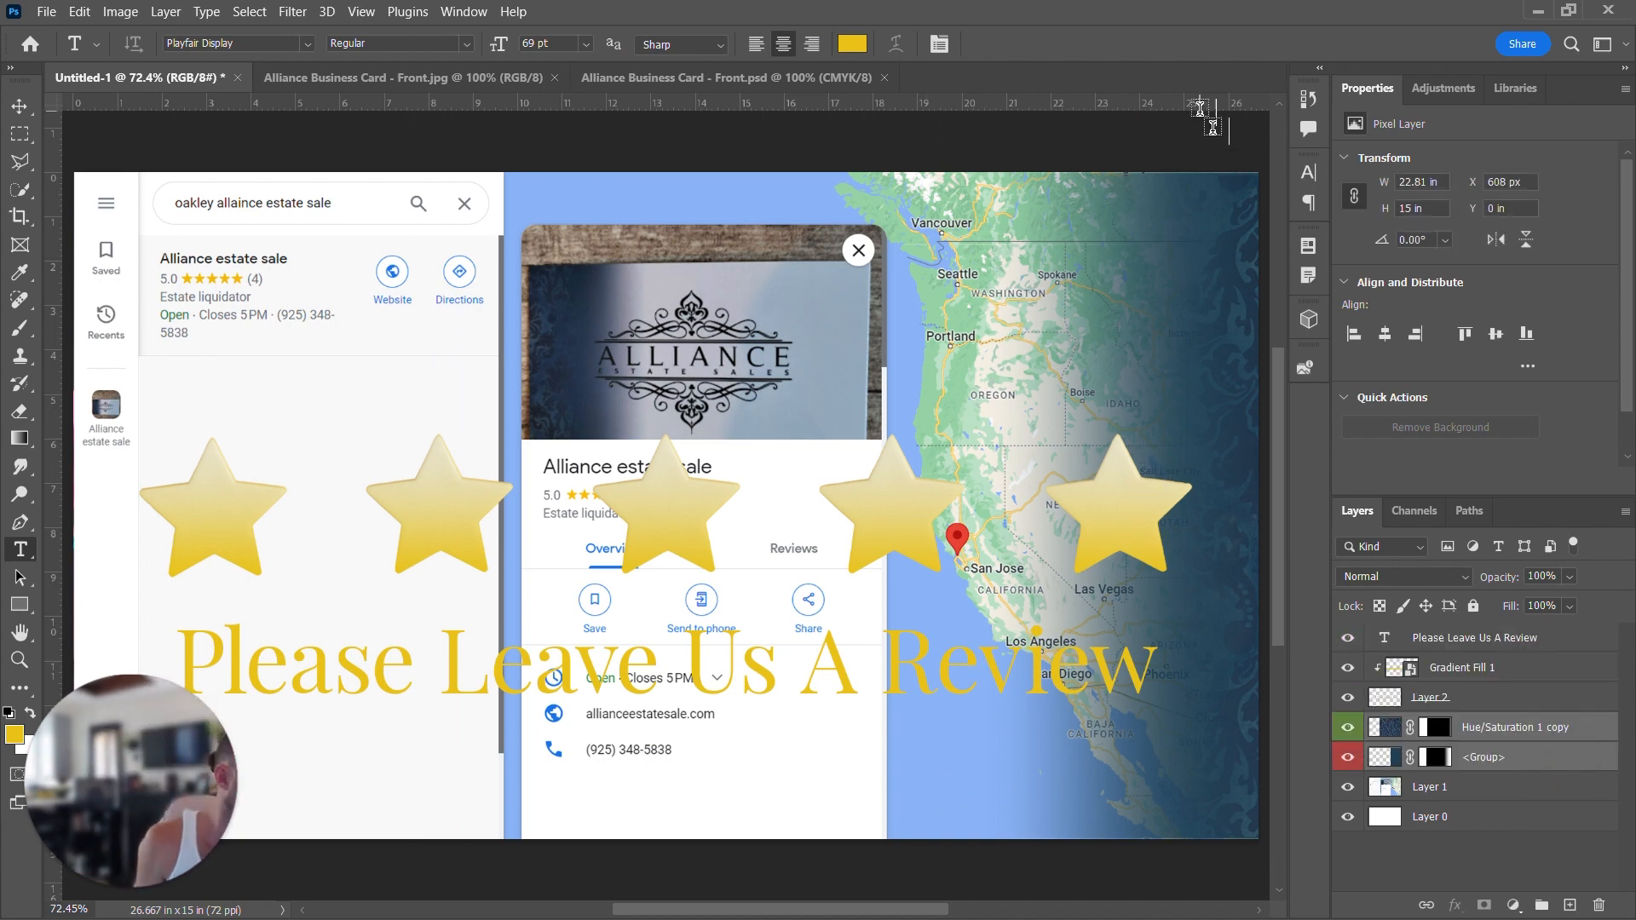
- Enlarge the damask layers proportionally to about 105.65% so they extend past the canvas's top and bottom edges
{"action": "key", "text": "z"}
{"action": "left_click_drag", "start_coordinate": [1200, 160], "coordinate": [1201, 406]}
{"action": "left_click_drag", "start_coordinate": [895, 164], "coordinate": [945, 174]}
{"action": "left_click_drag", "start_coordinate": [1035, 297], "coordinate": [813, 292]}
{"action": "key", "text": "ctrl+t"}
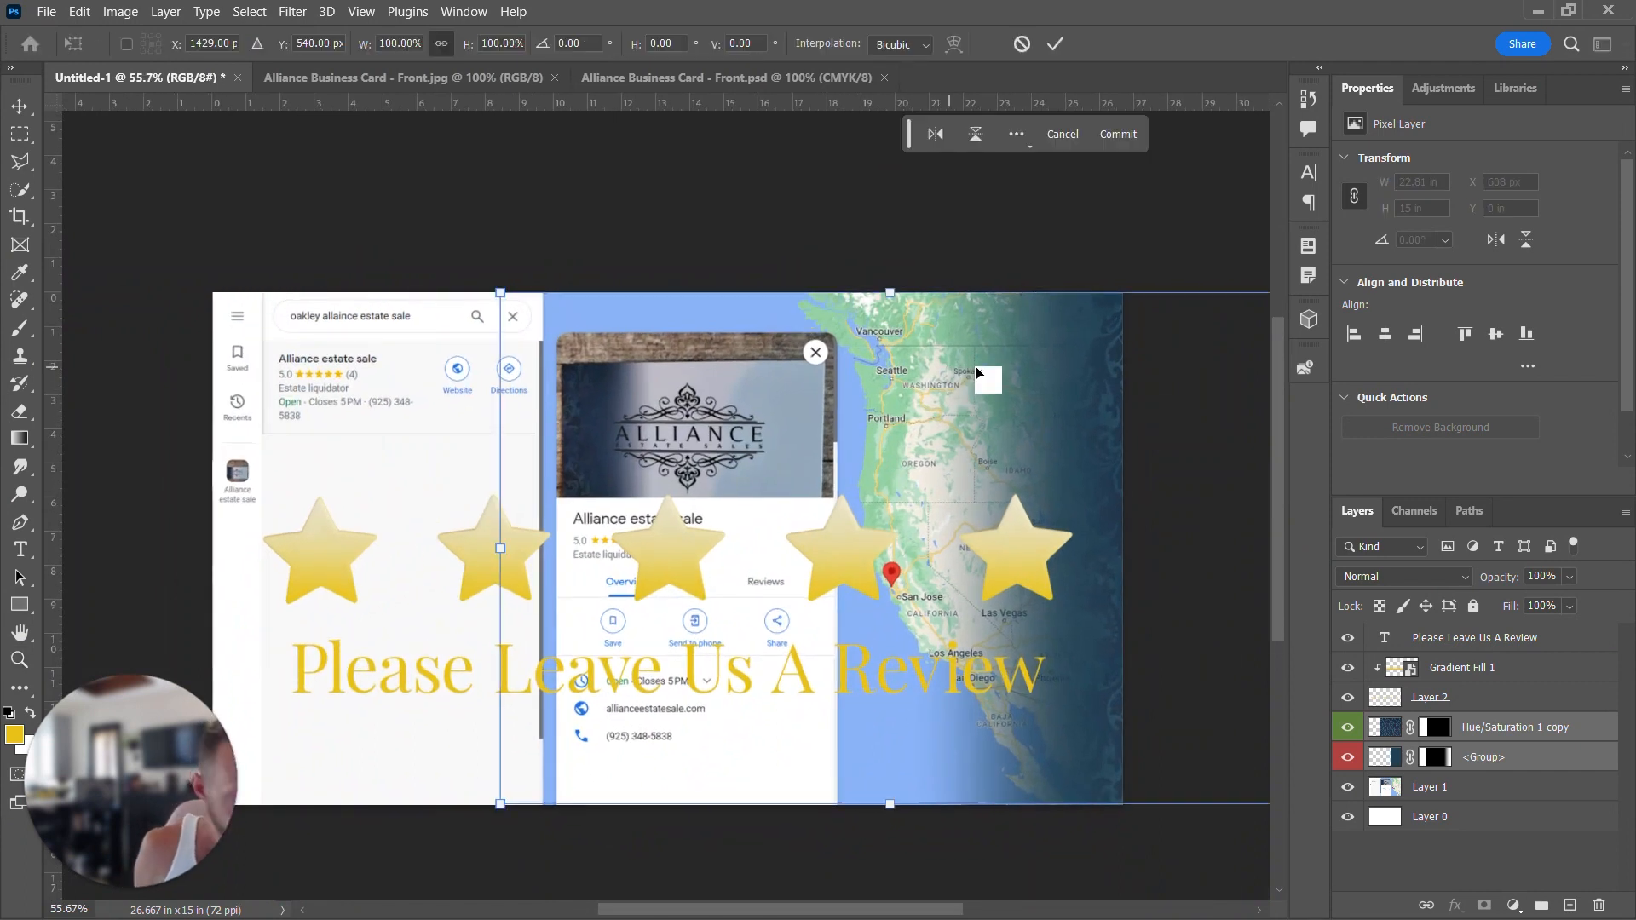
{"action": "left_click_drag", "start_coordinate": [901, 290], "coordinate": [893, 278]}
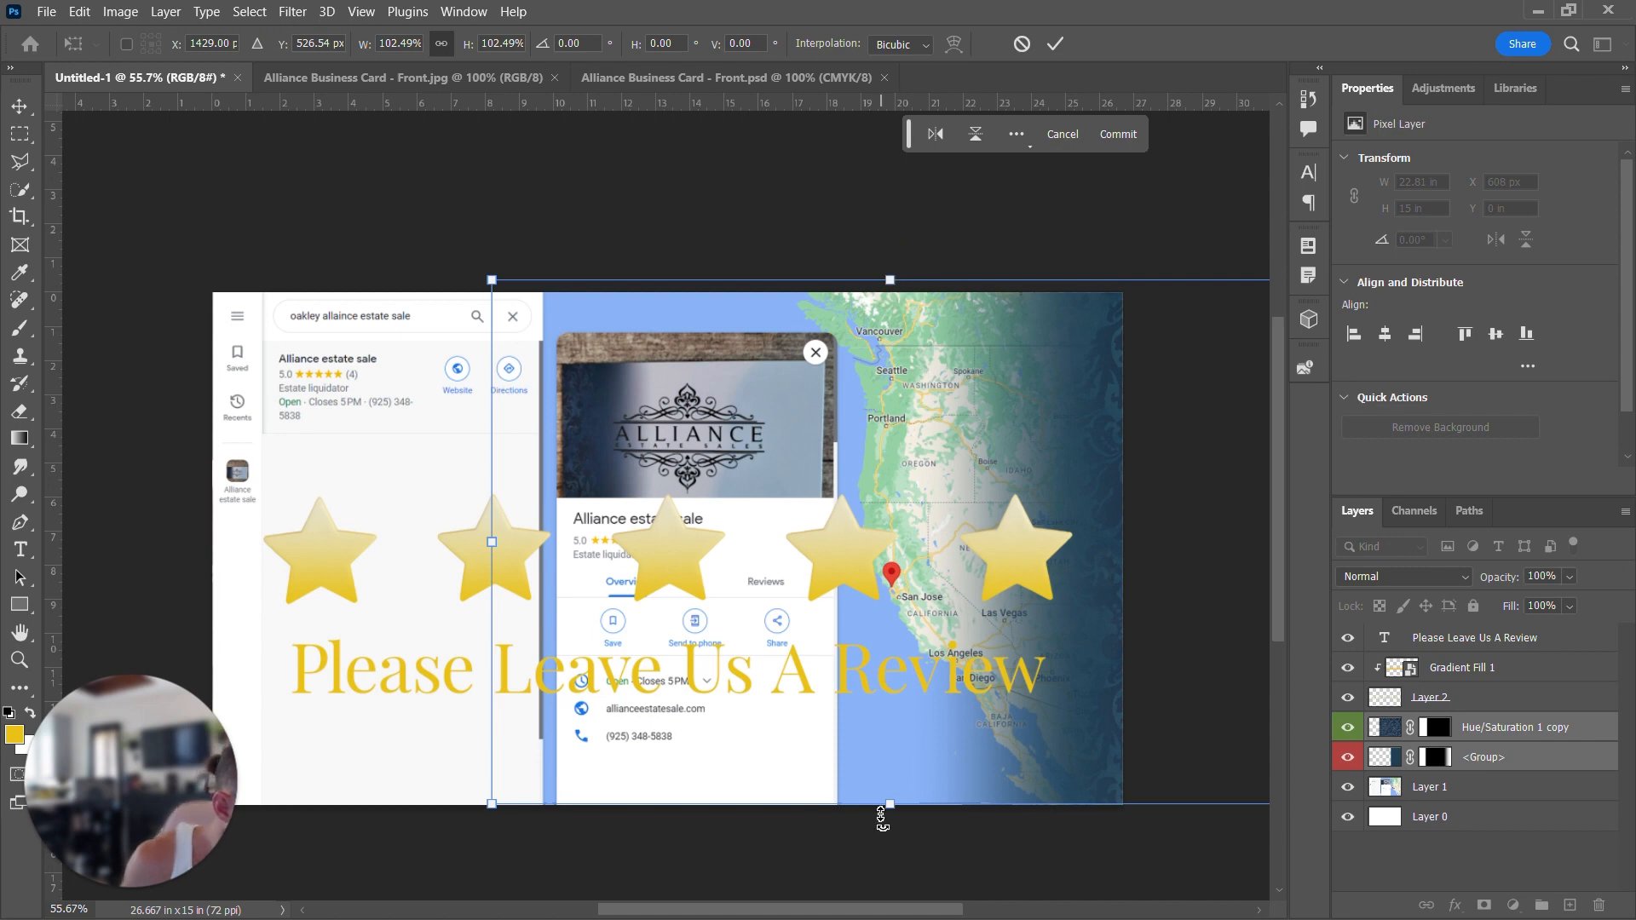
{"action": "left_click_drag", "start_coordinate": [894, 805], "coordinate": [891, 823]}
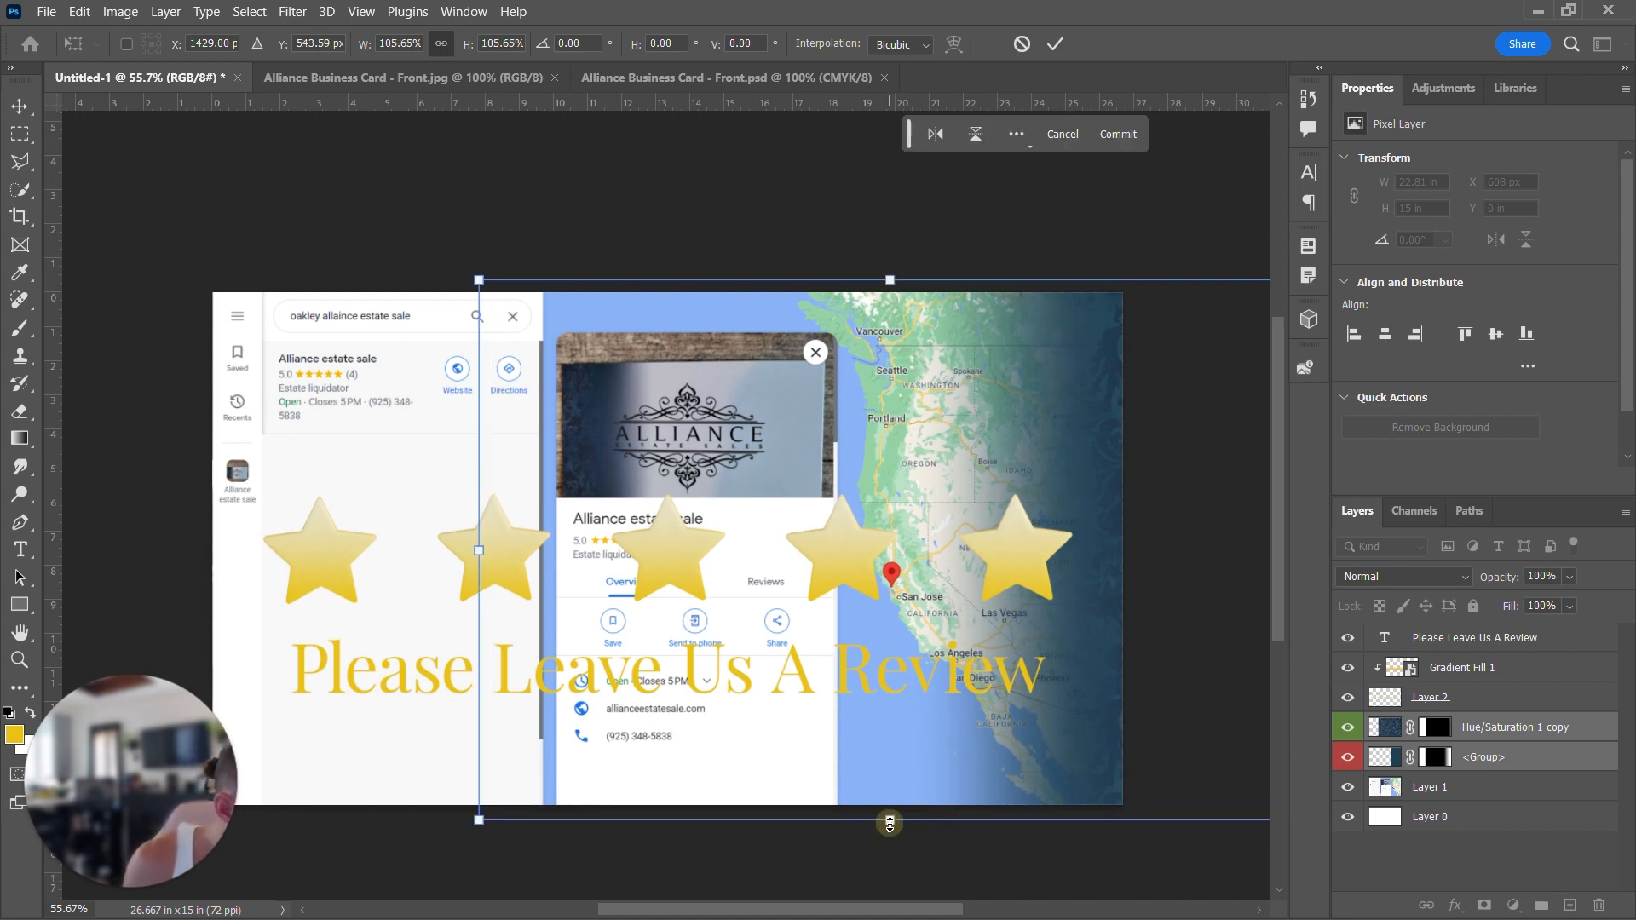
{"action": "key", "text": "Return"}
{"action": "key", "text": "z"}
{"action": "left_click_drag", "start_coordinate": [1075, 286], "coordinate": [1067, 361]}
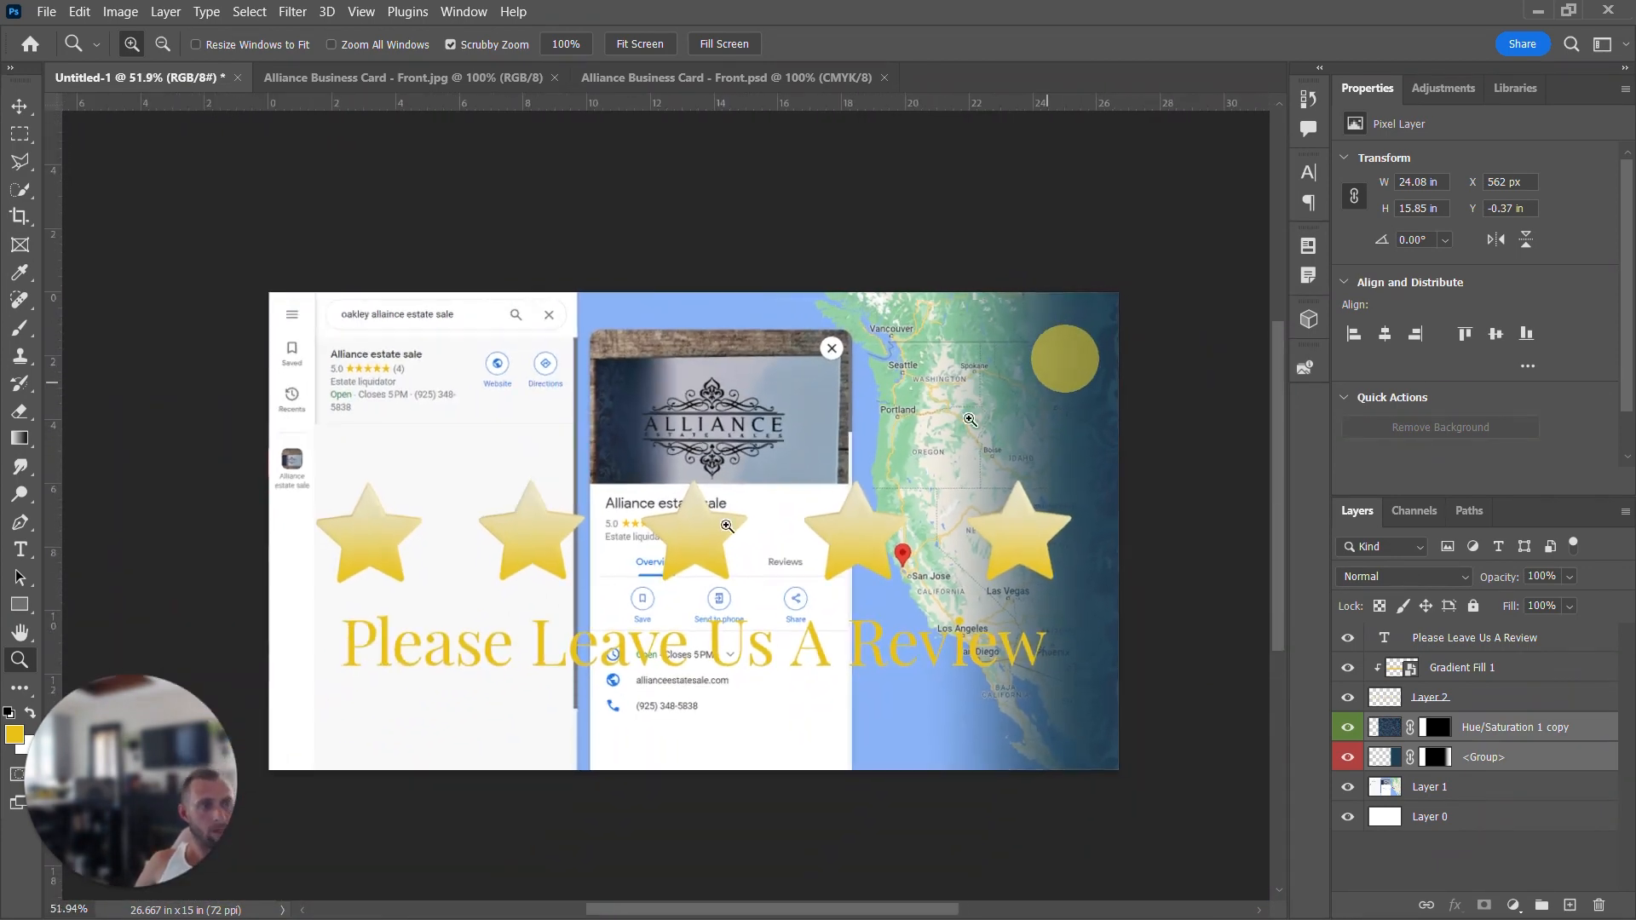
{"action": "scroll", "coordinate": [479, 661], "scroll_direction": "down", "scroll_amount": 2}
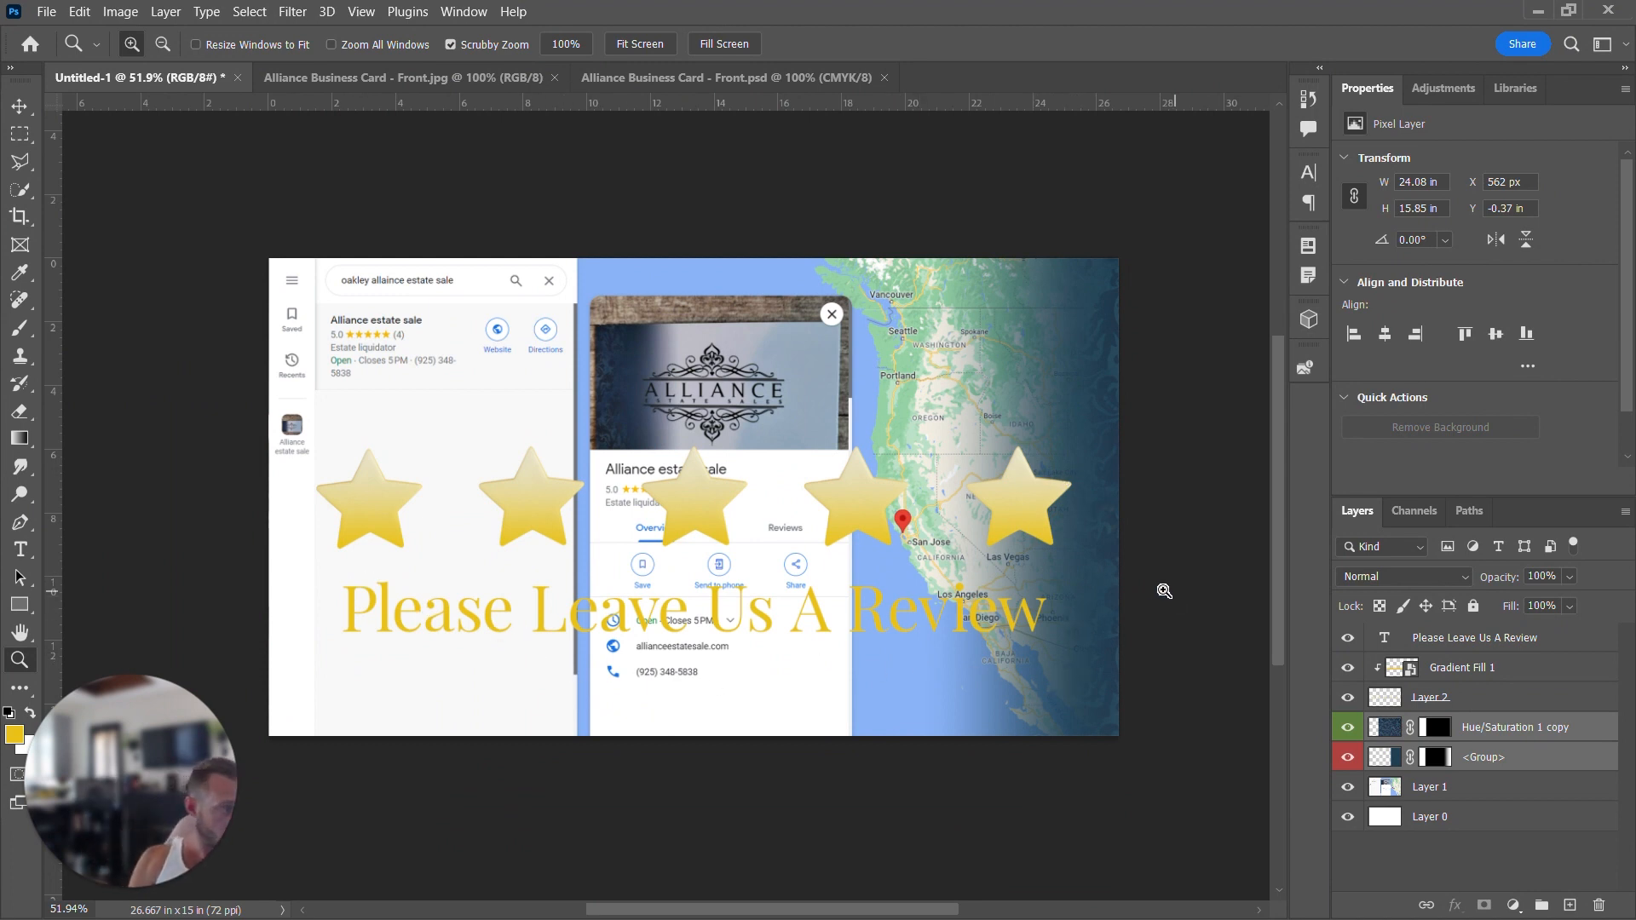
{"action": "left_click", "coordinate": [1381, 765]}
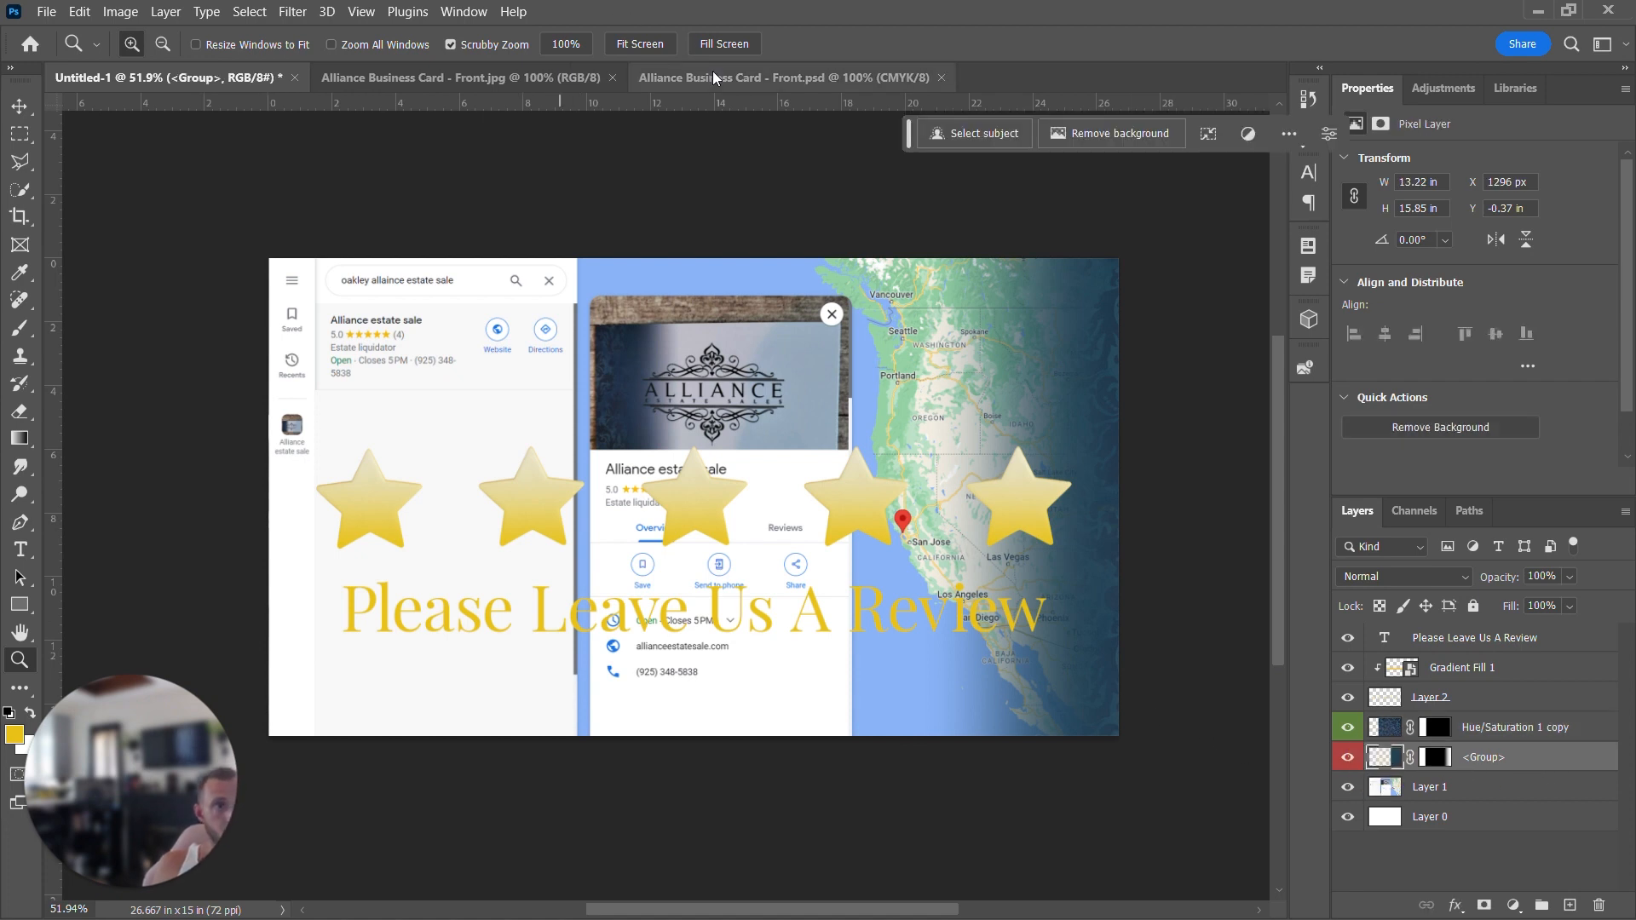
- Hide the Hue/Saturation 1 copy layer in Alliance Business Card - Front.psd and sample the solid dark blue as the foreground colour
{"action": "left_click", "coordinate": [451, 74]}
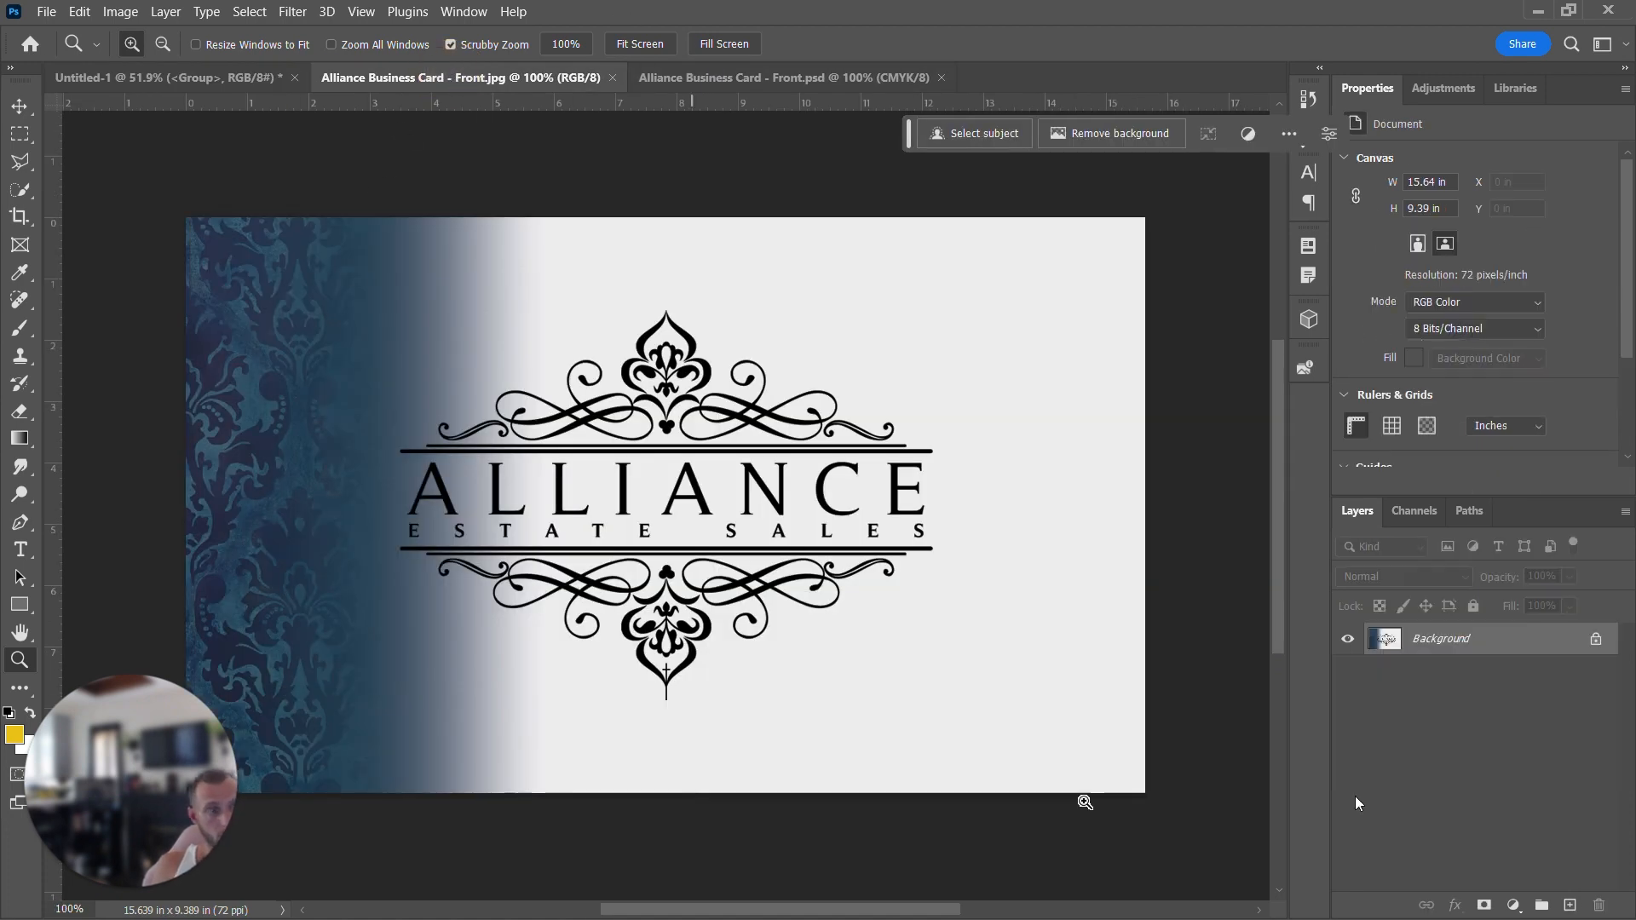
{"action": "left_click", "coordinate": [694, 76]}
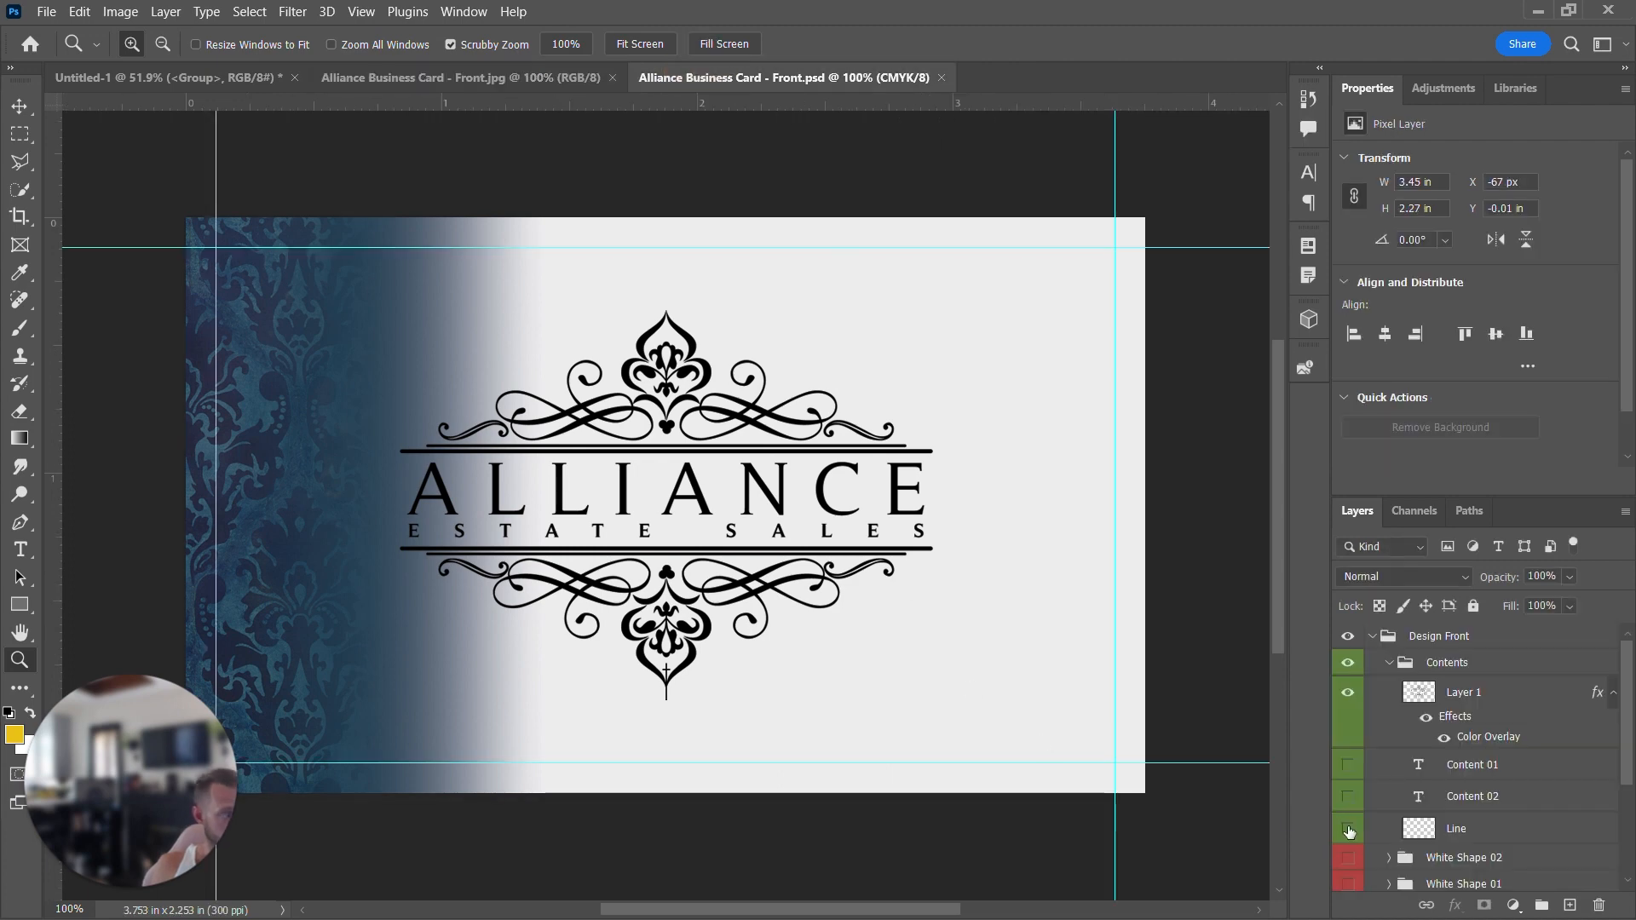
{"action": "left_click", "coordinate": [1419, 843]}
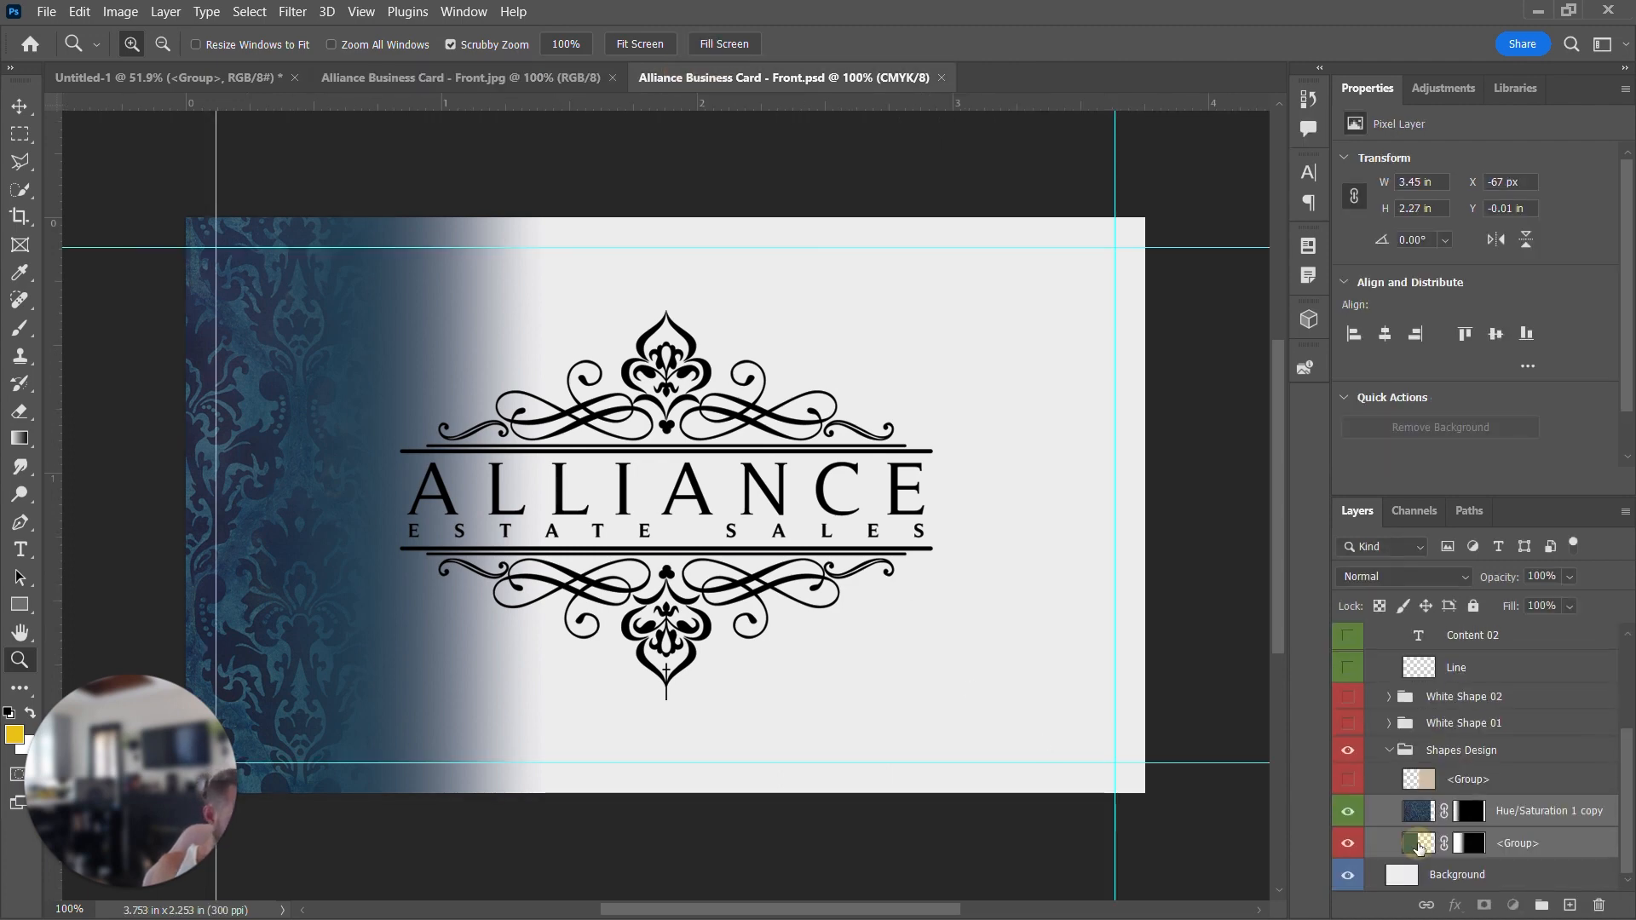
{"action": "left_click", "coordinate": [1345, 813]}
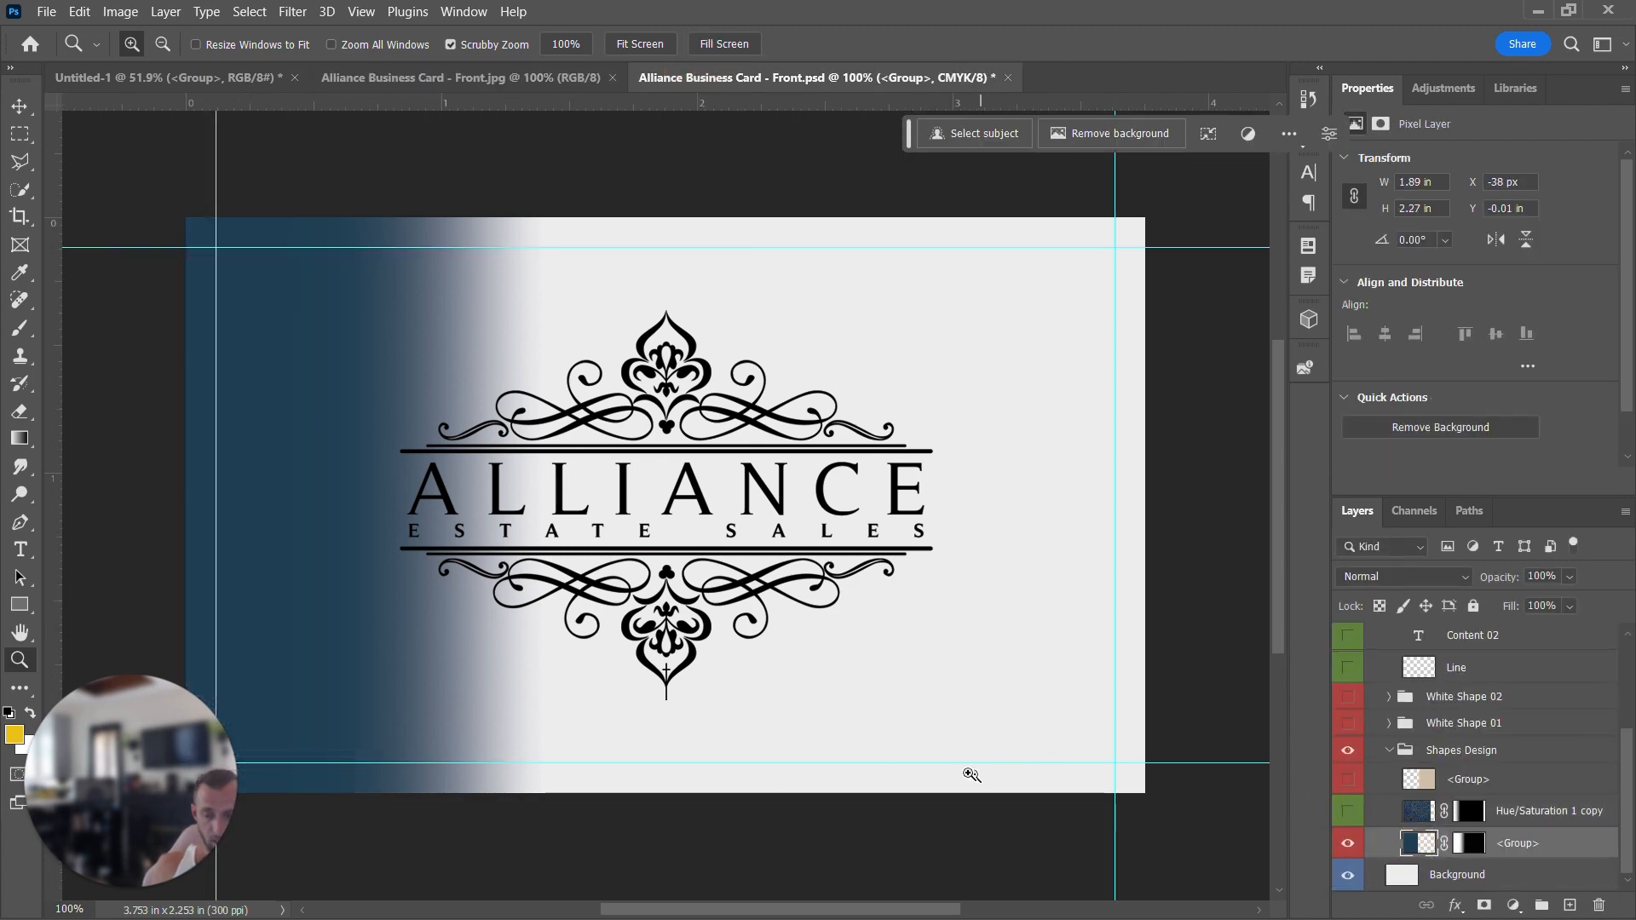
{"action": "key", "text": "i"}
{"action": "left_click", "coordinate": [256, 452]}
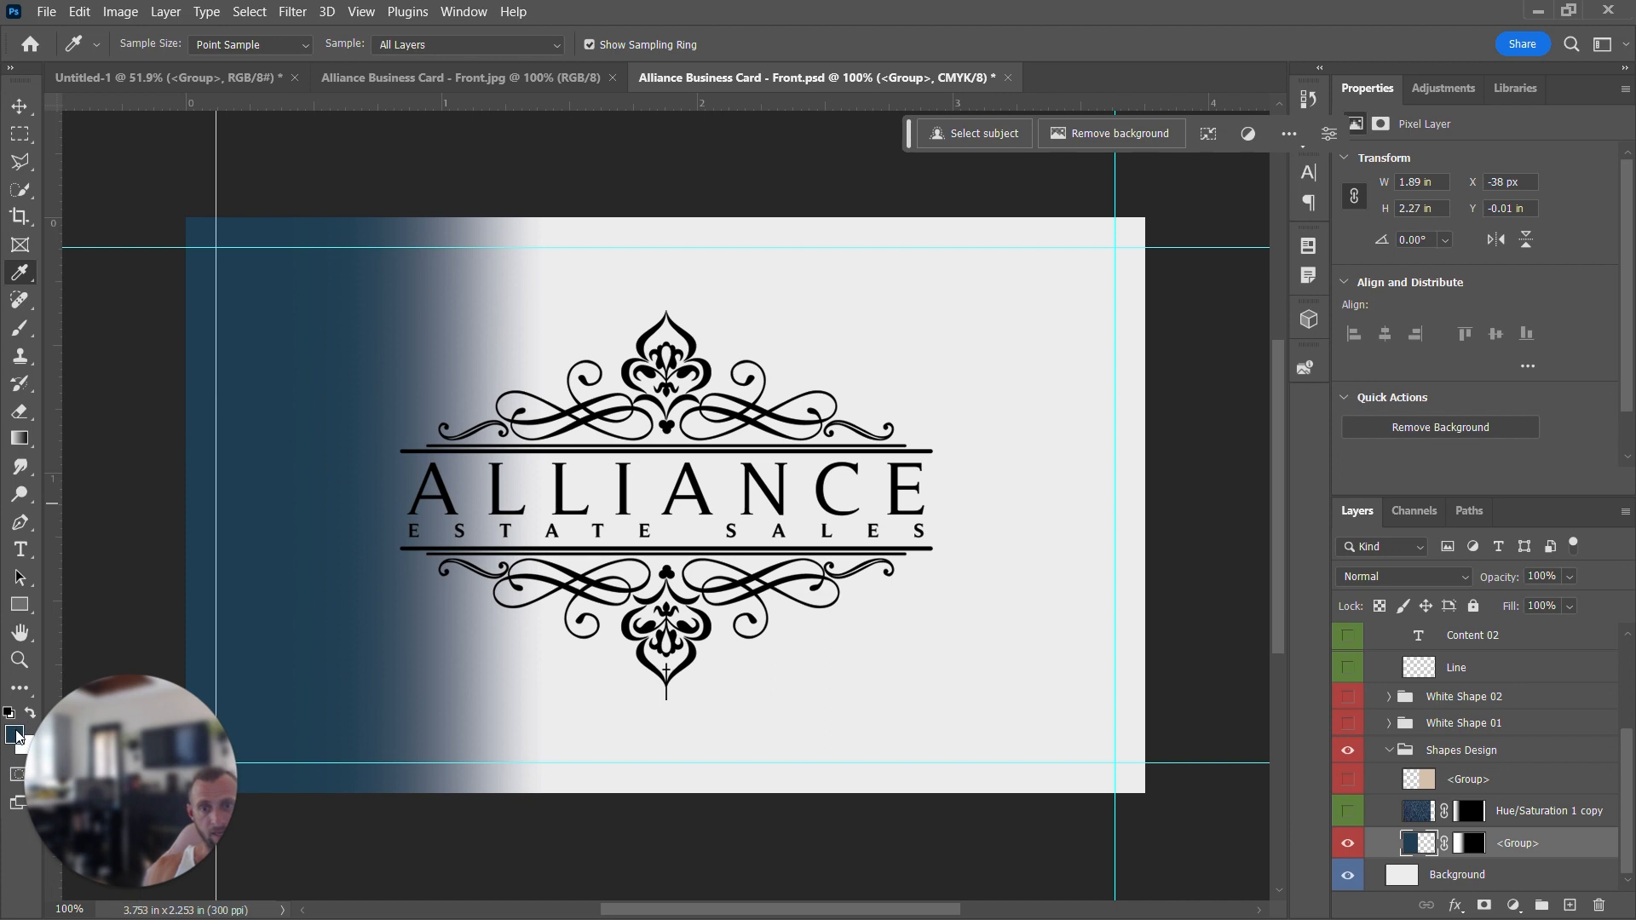
- Recolour the "Please Leave Us A Review" text in Untitled-1 with the sampled dark blue, 1e3f52
{"action": "left_click", "coordinate": [184, 77]}
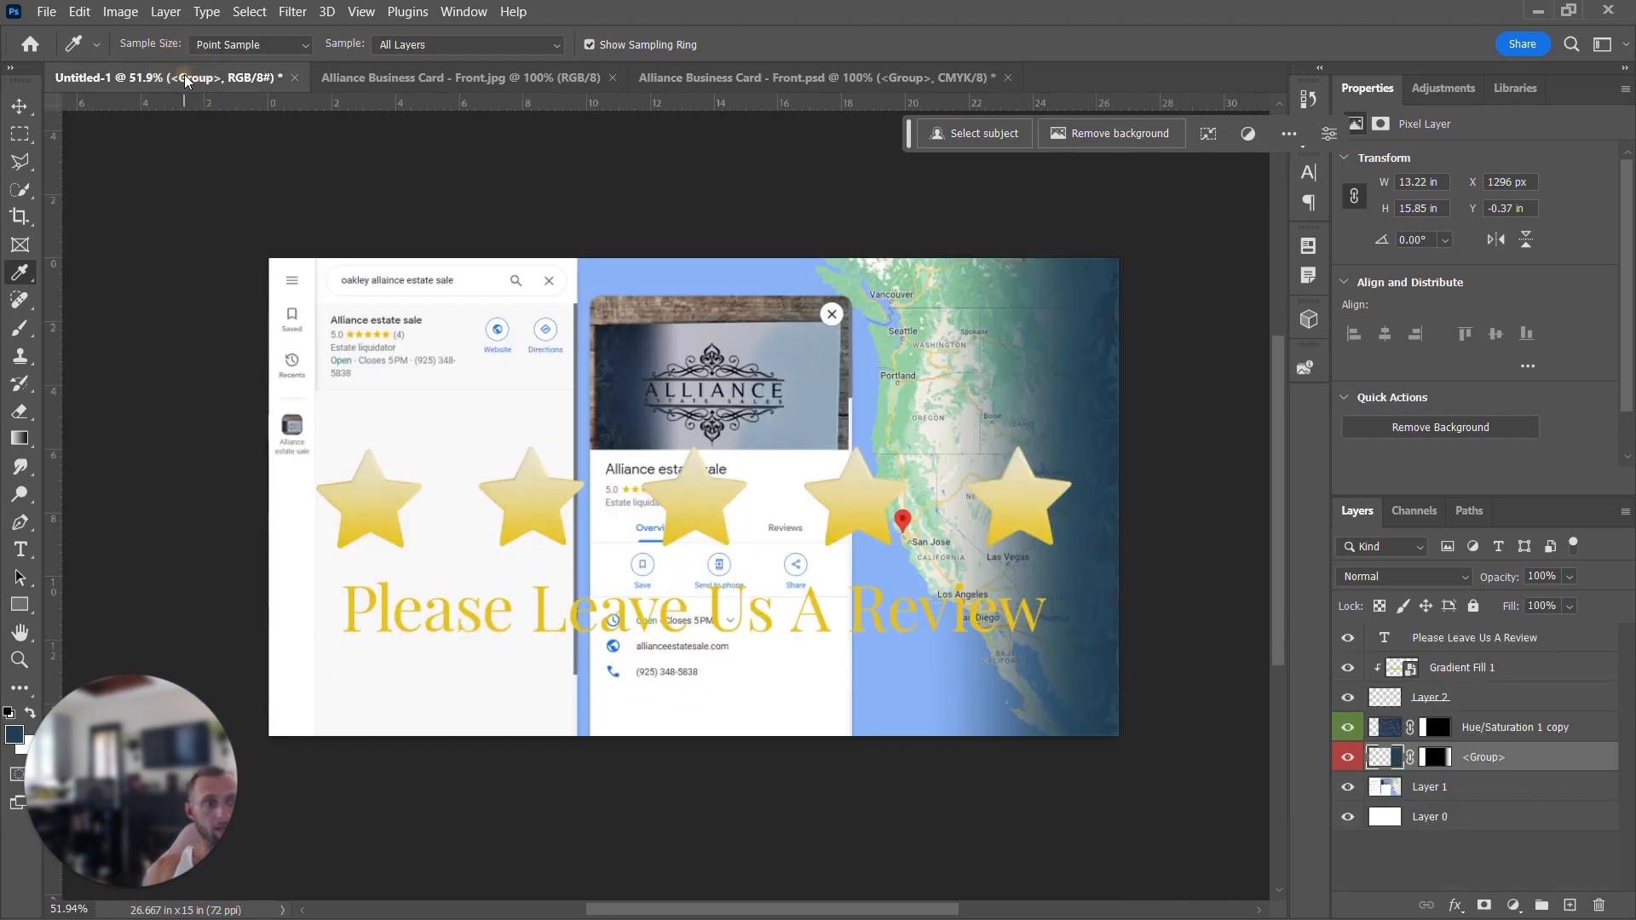
{"action": "key", "text": "t"}
{"action": "left_click", "coordinate": [536, 602]}
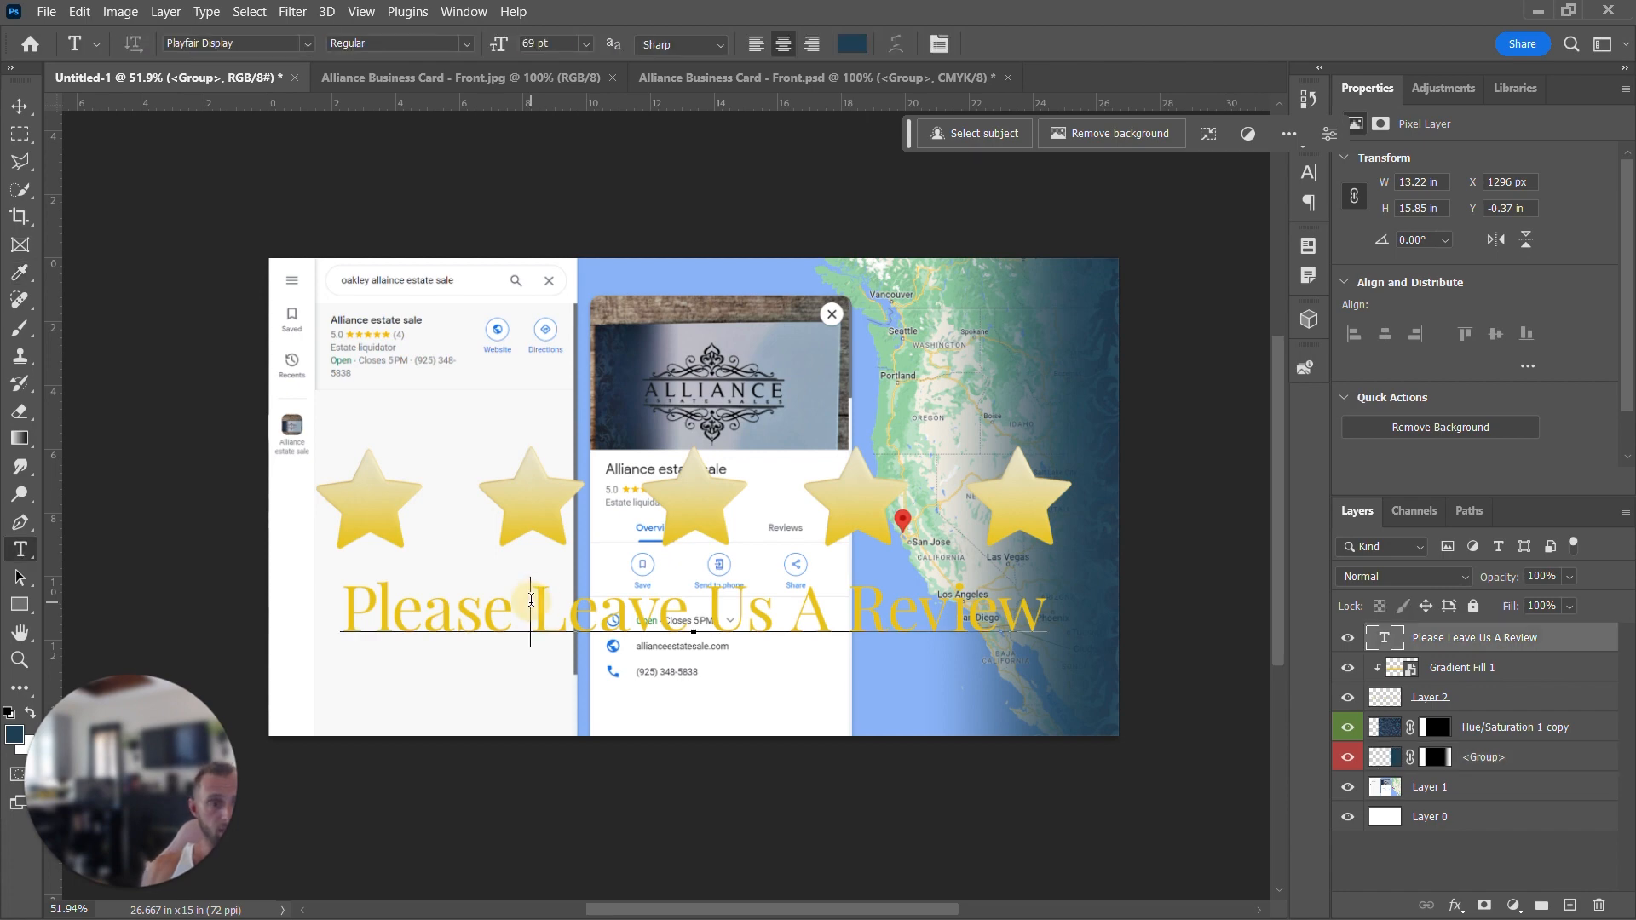
{"action": "key", "text": "ctrl+a"}
{"action": "left_click", "coordinate": [852, 43]}
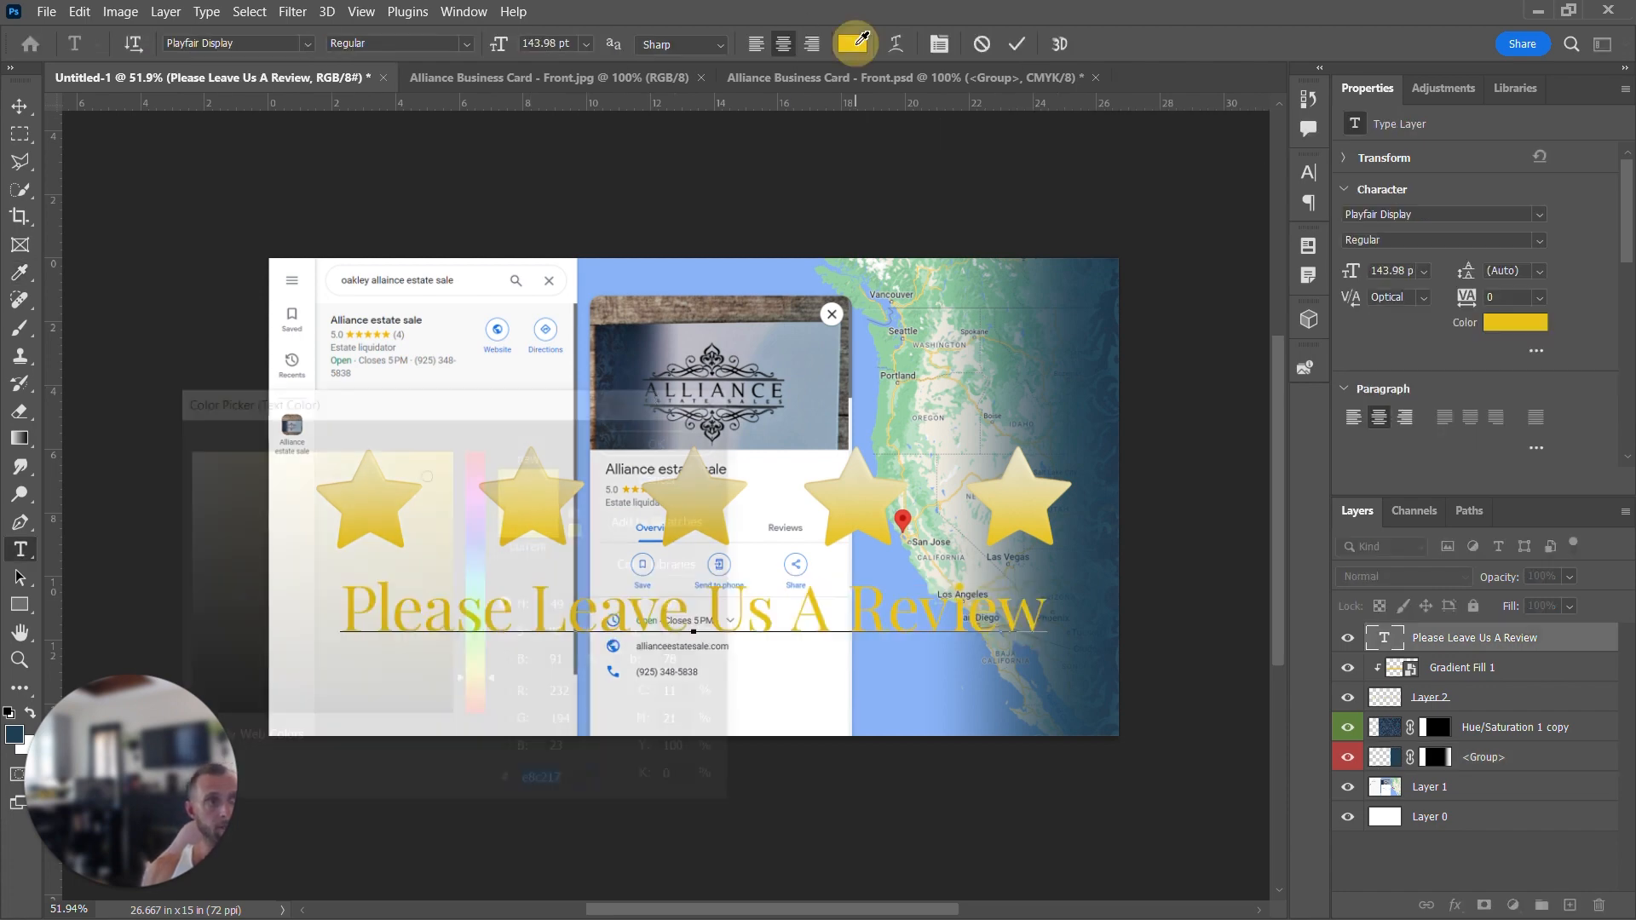
{"action": "left_click", "coordinate": [20, 733]}
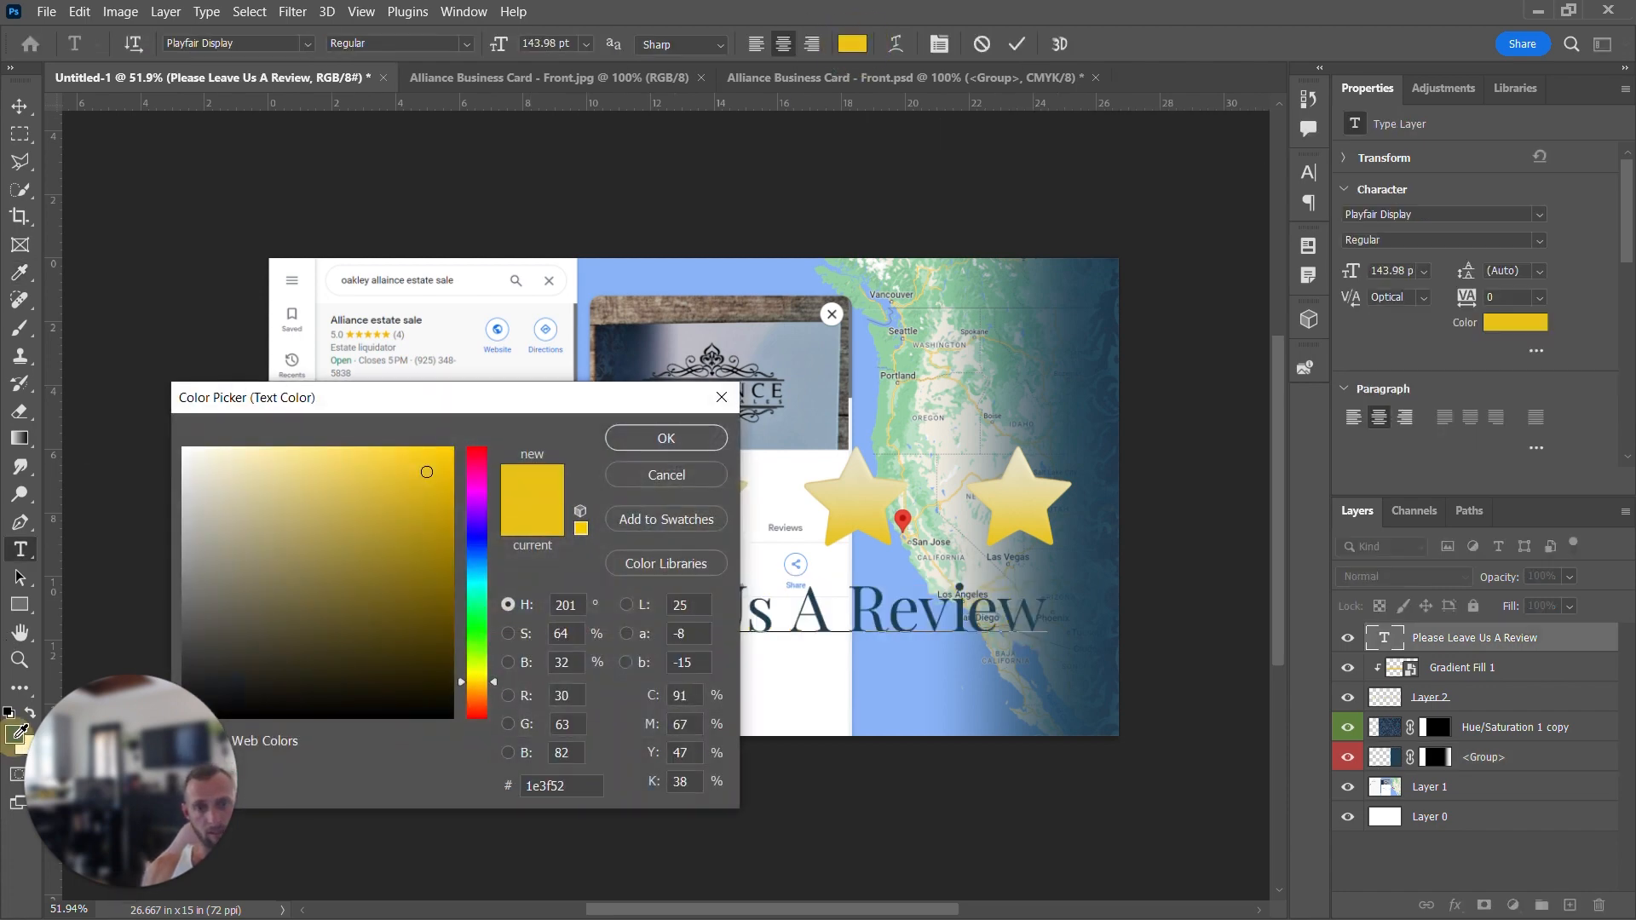
{"action": "left_click", "coordinate": [703, 442]}
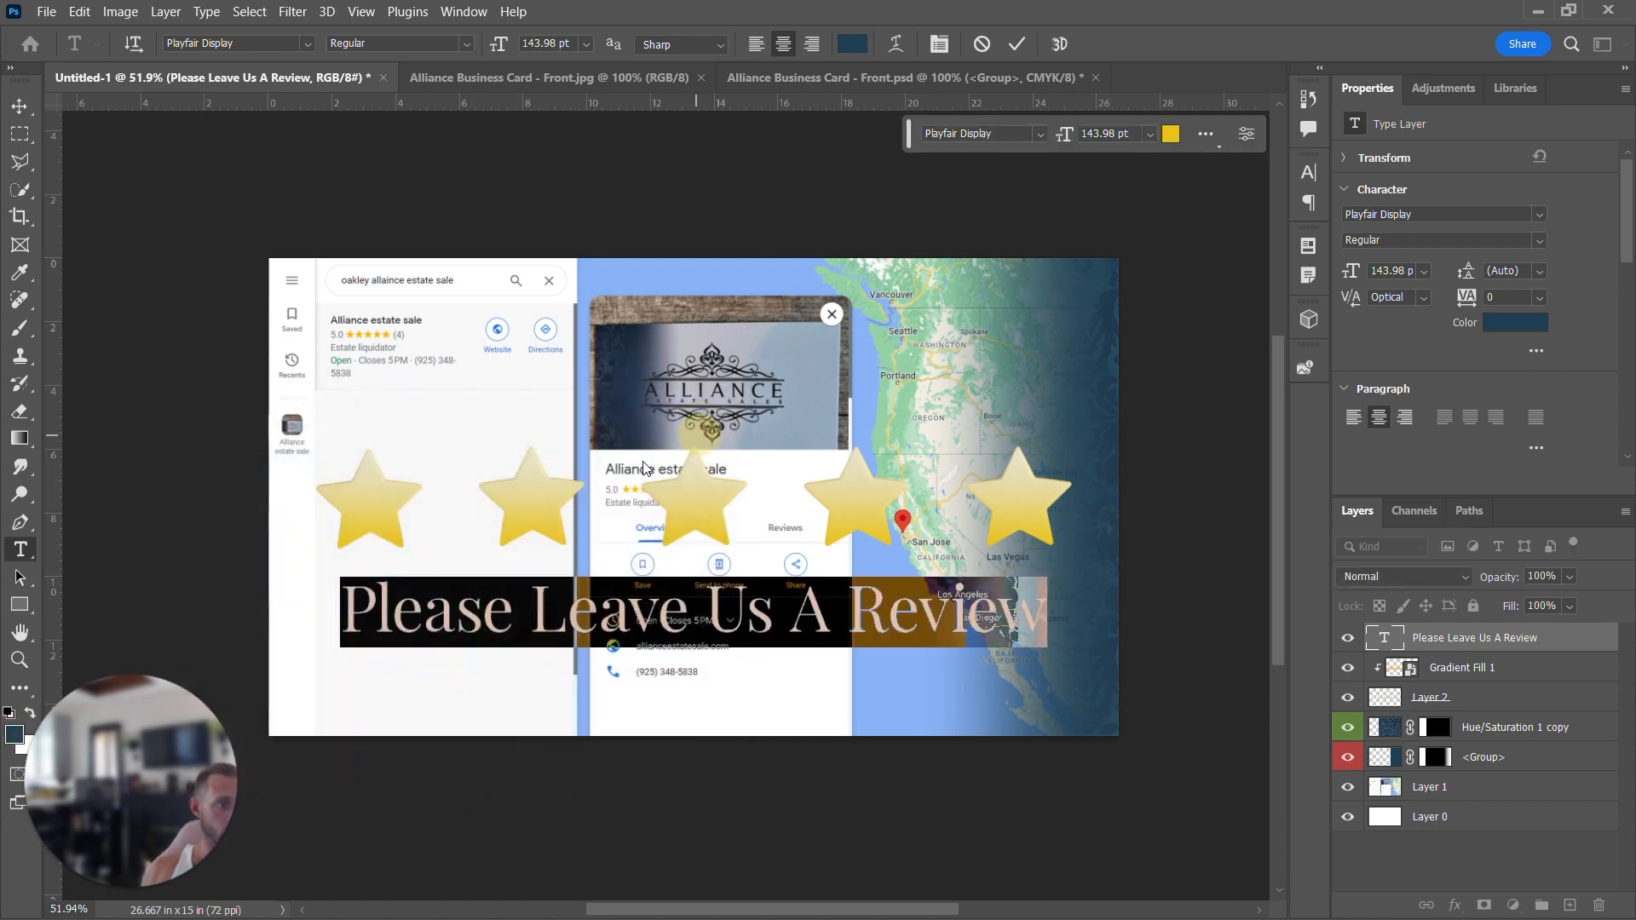
{"action": "left_click", "coordinate": [1019, 44]}
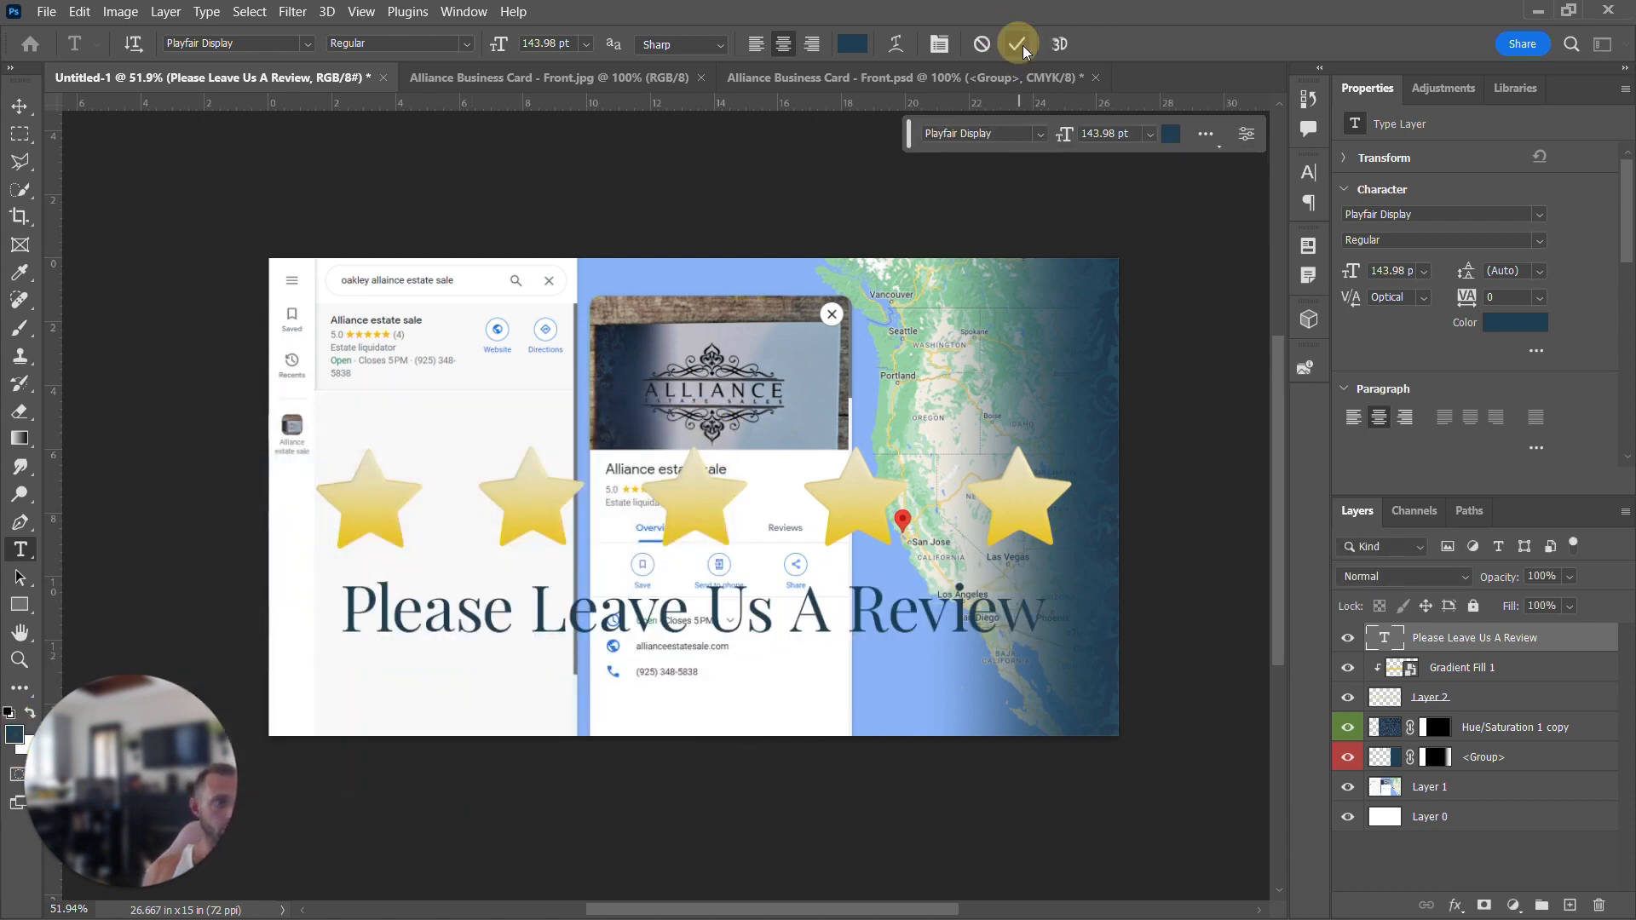
- Add a stroke to the "Please Leave Us A Review" text layer, positioned Outside with a size of 7 px
{"action": "double_click", "coordinate": [1559, 637]}
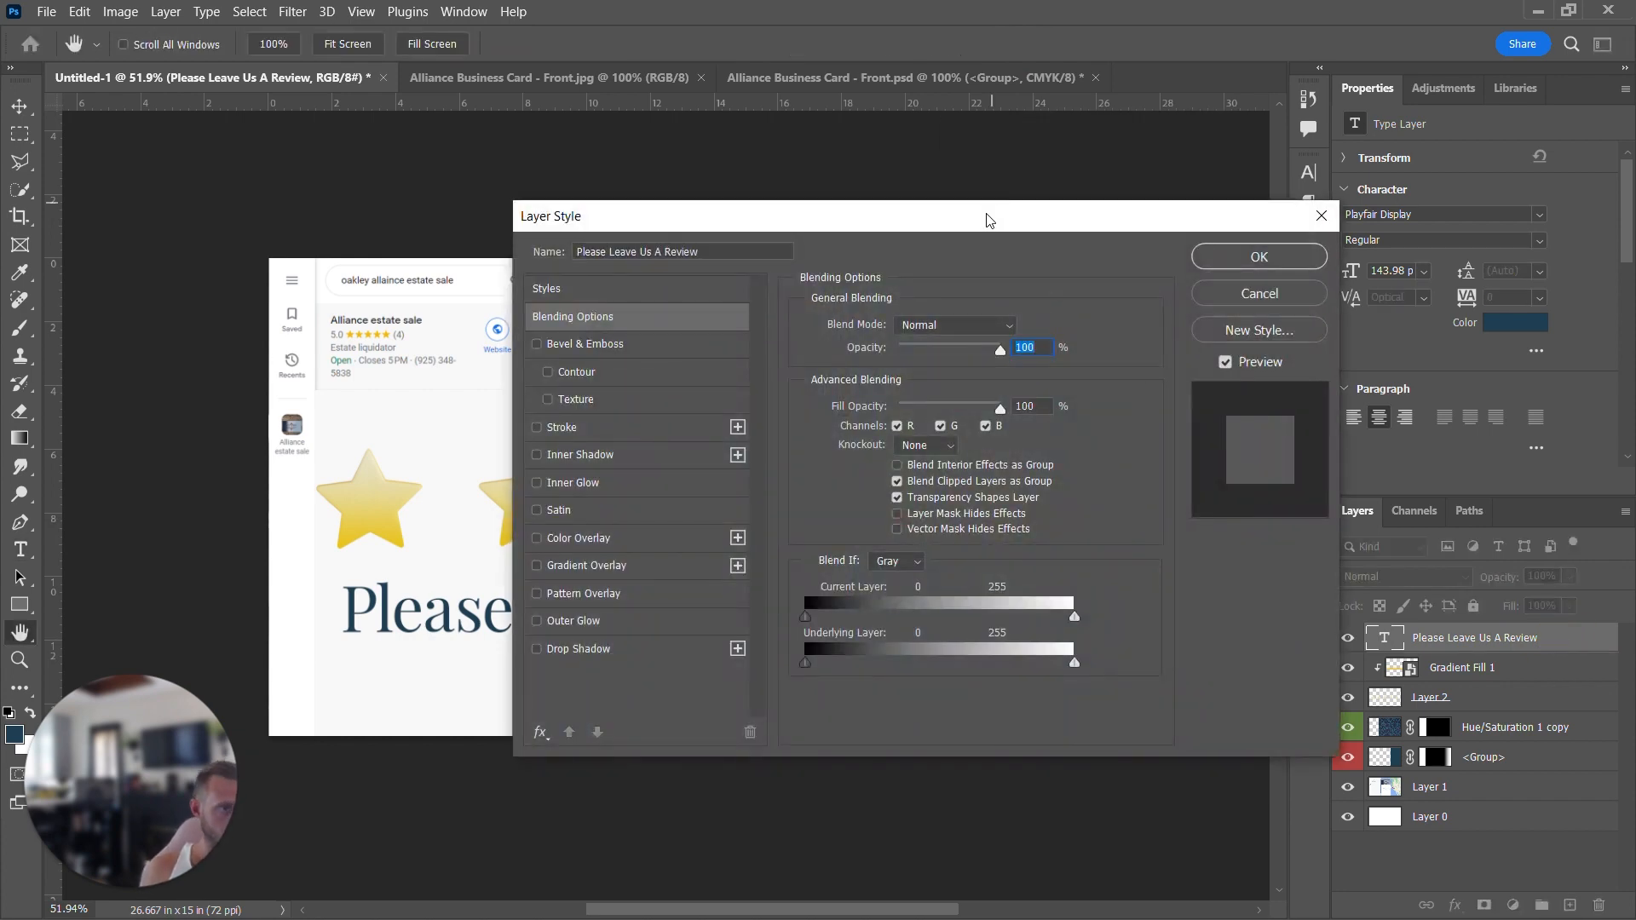
{"action": "left_click_drag", "start_coordinate": [990, 216], "coordinate": [1303, 198]}
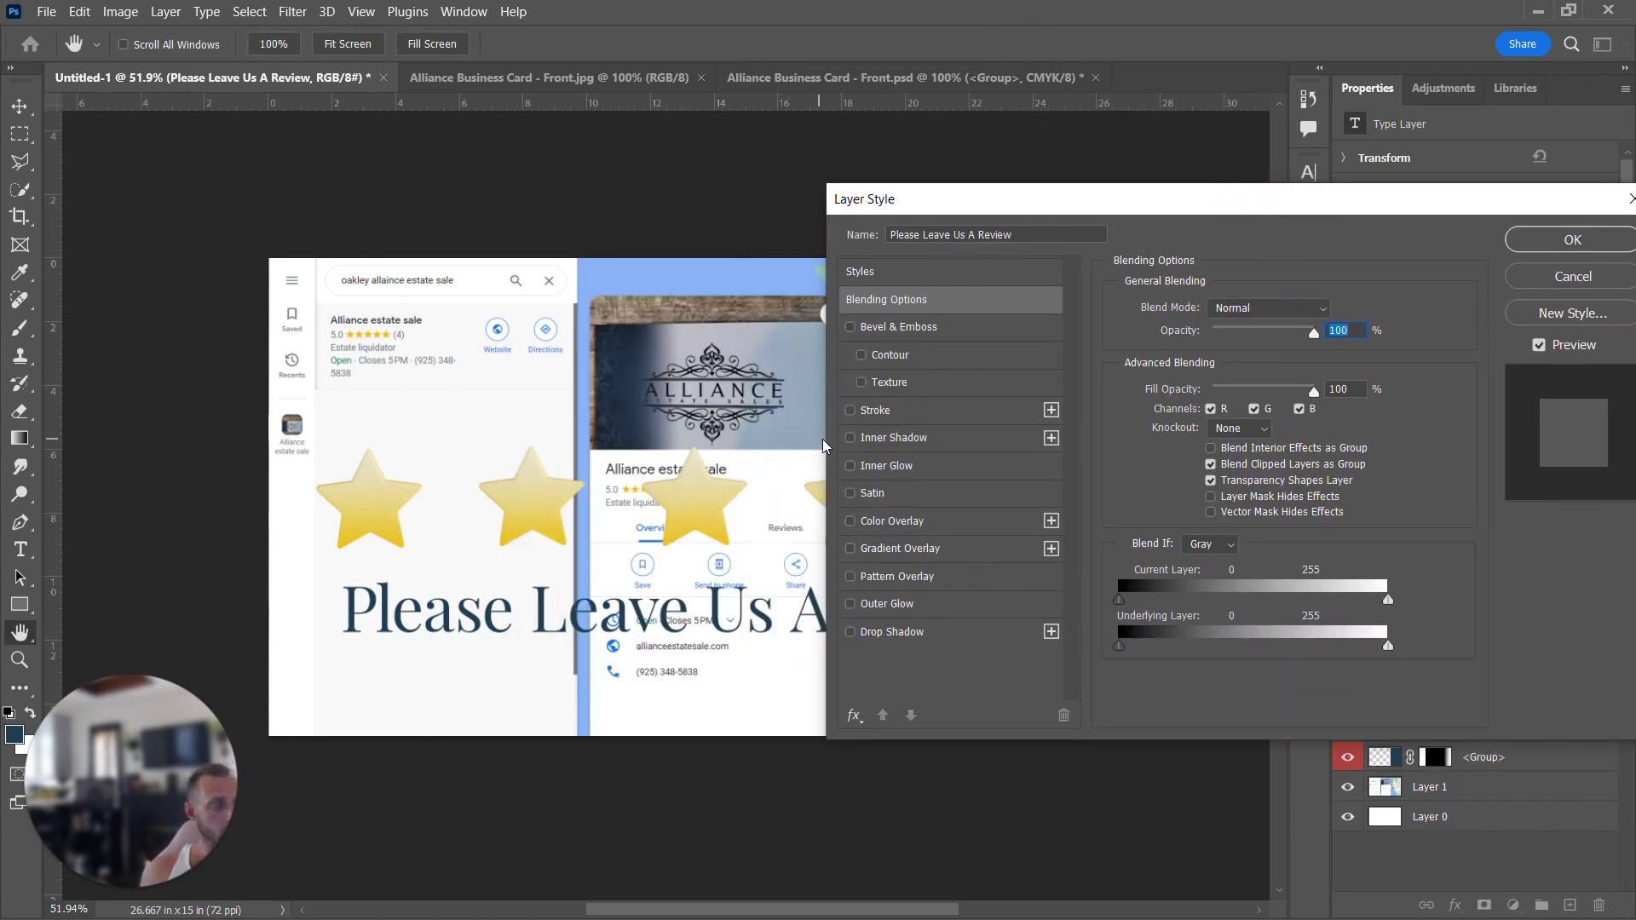
{"action": "left_click", "coordinate": [849, 410]}
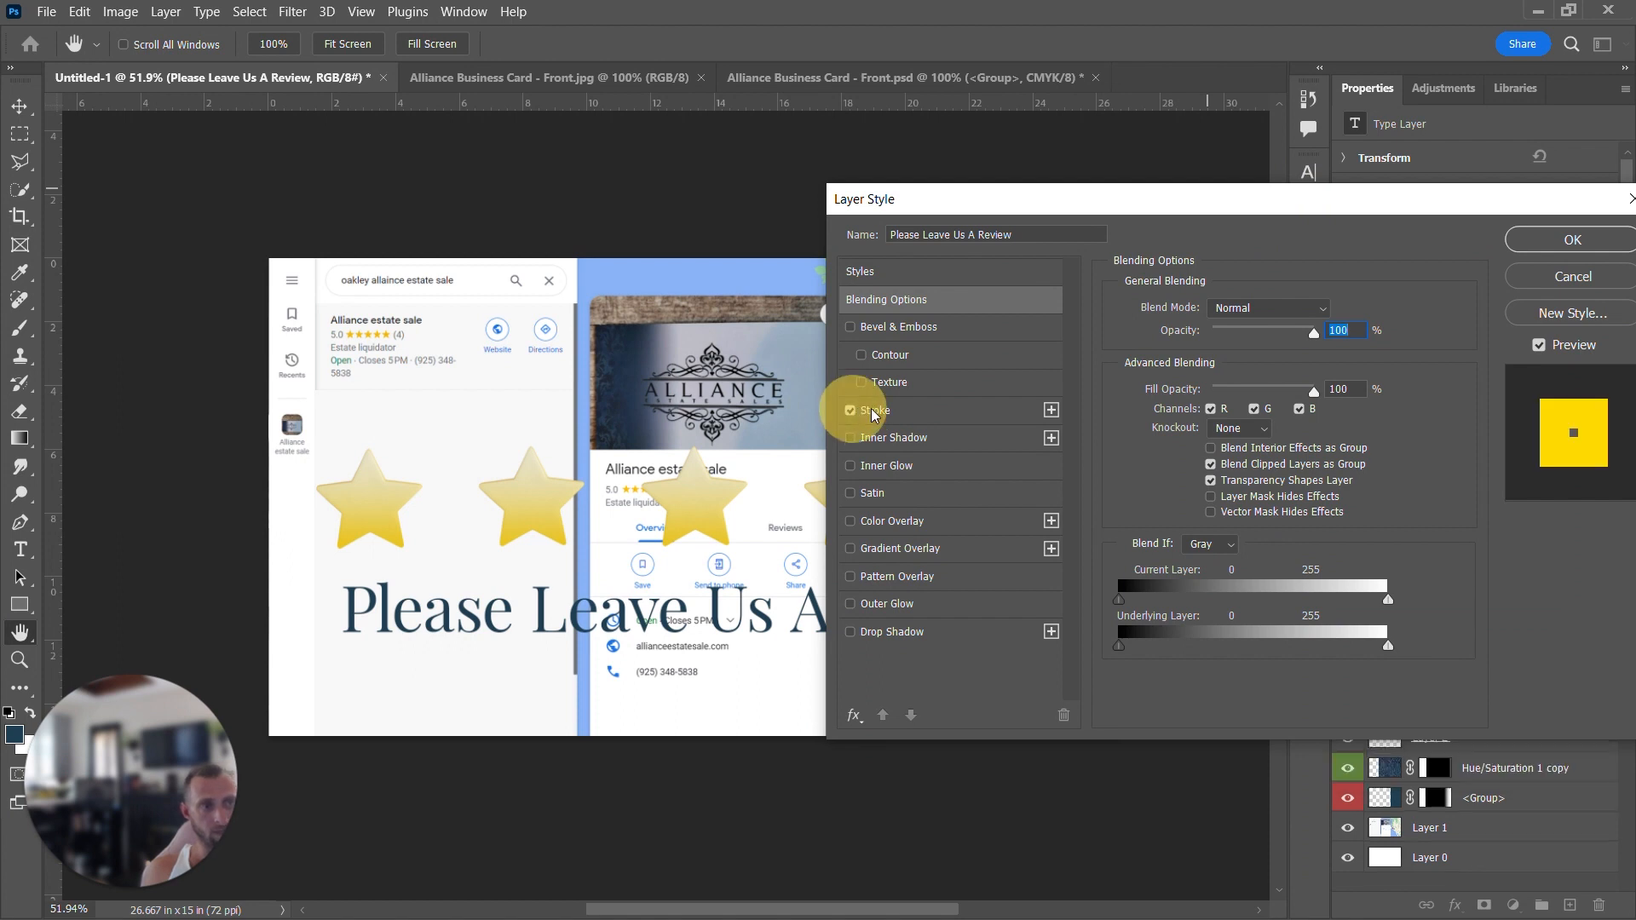
{"action": "left_click", "coordinate": [886, 410]}
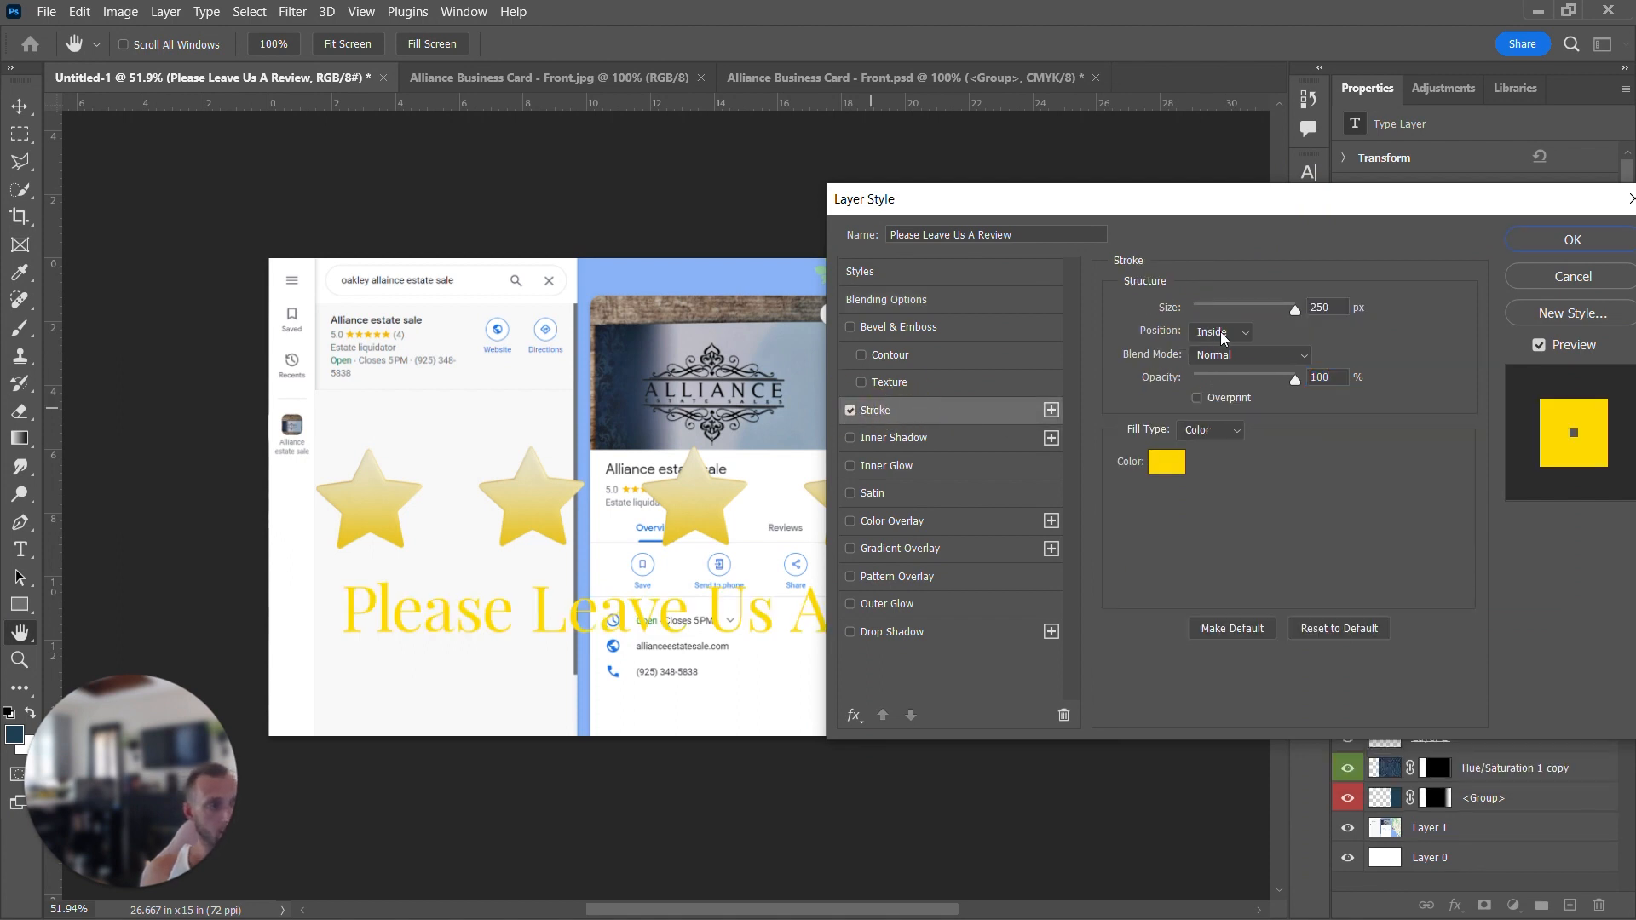
{"action": "left_click", "coordinate": [1219, 332]}
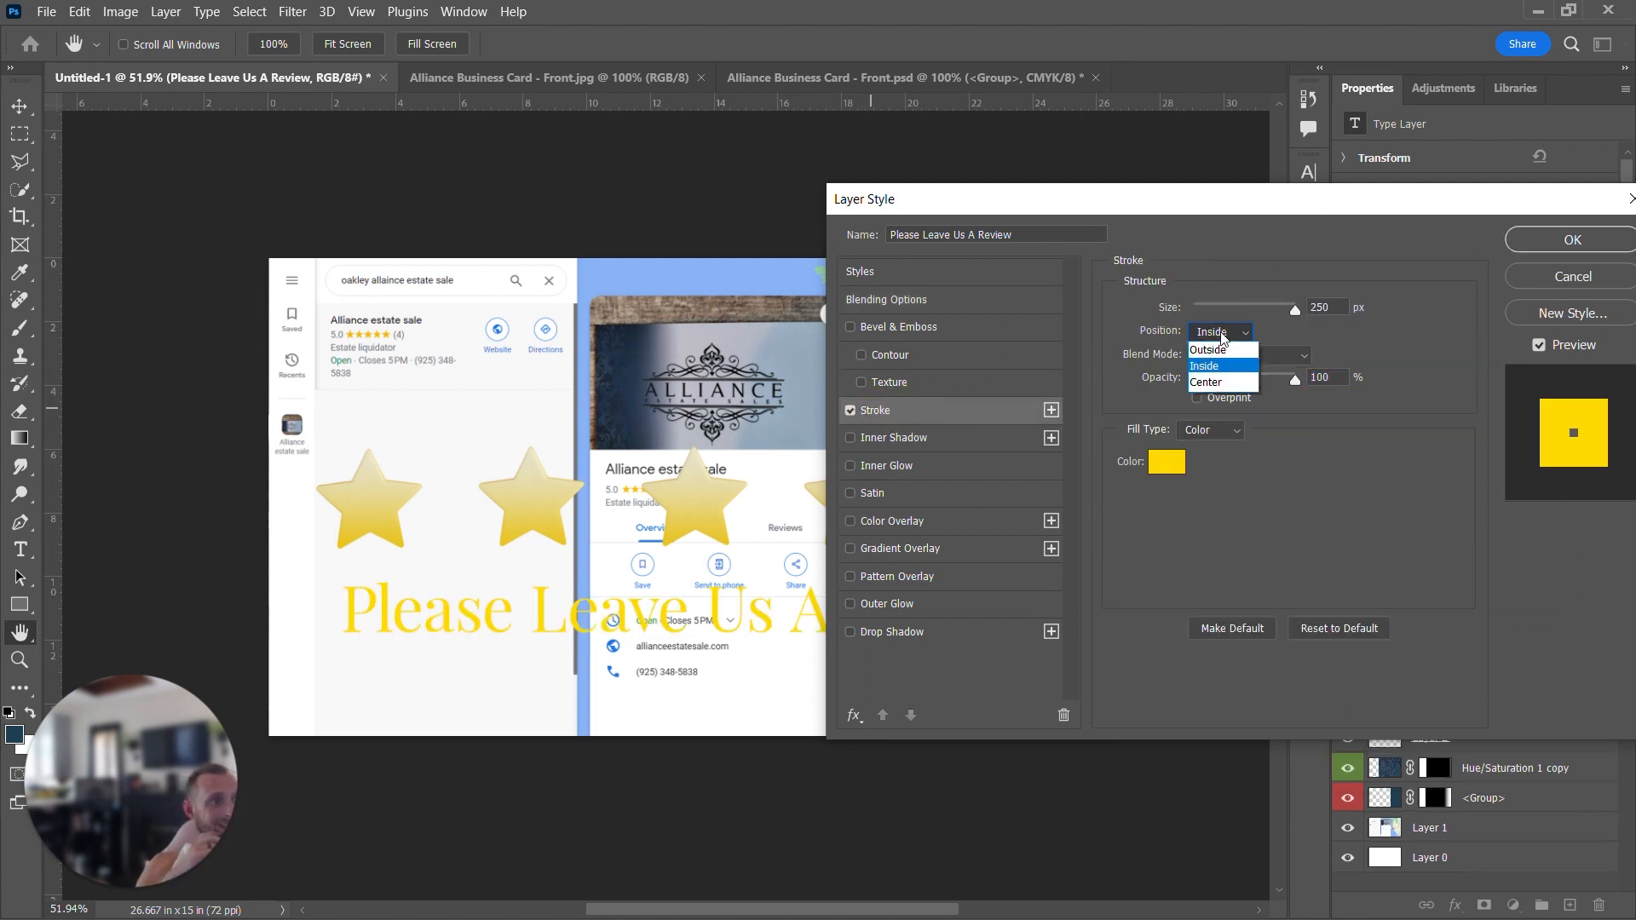
{"action": "left_click", "coordinate": [1220, 351]}
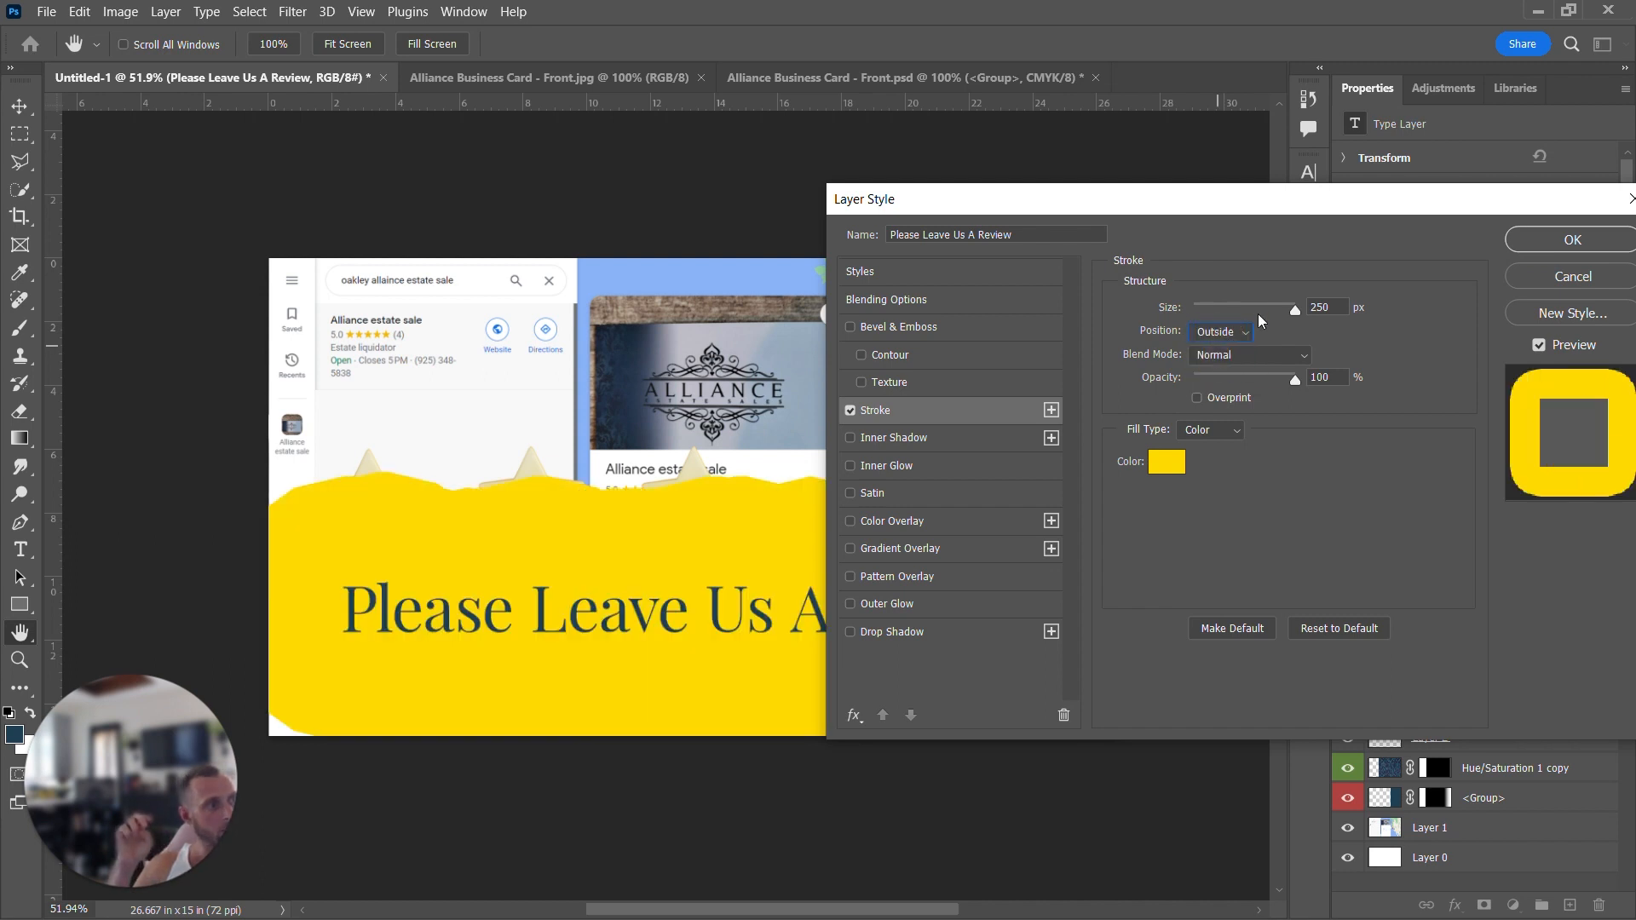
{"action": "left_click_drag", "start_coordinate": [1294, 315], "coordinate": [1201, 317]}
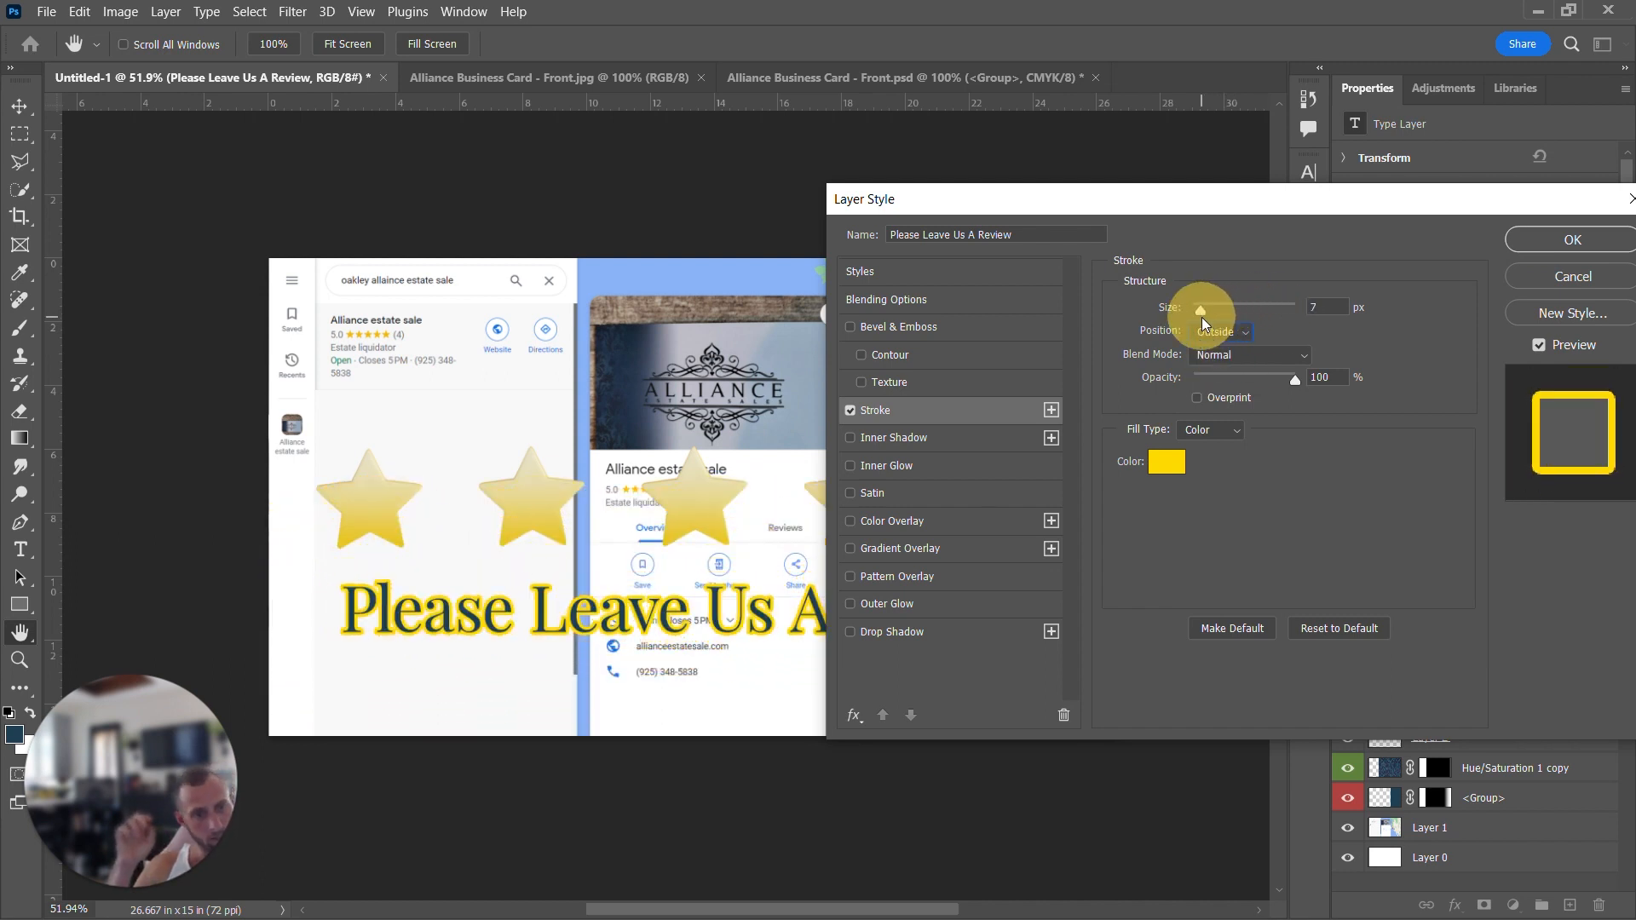
- Set the text stroke's colour to white, ffffff, and apply the layer style
{"action": "left_click", "coordinate": [1166, 461]}
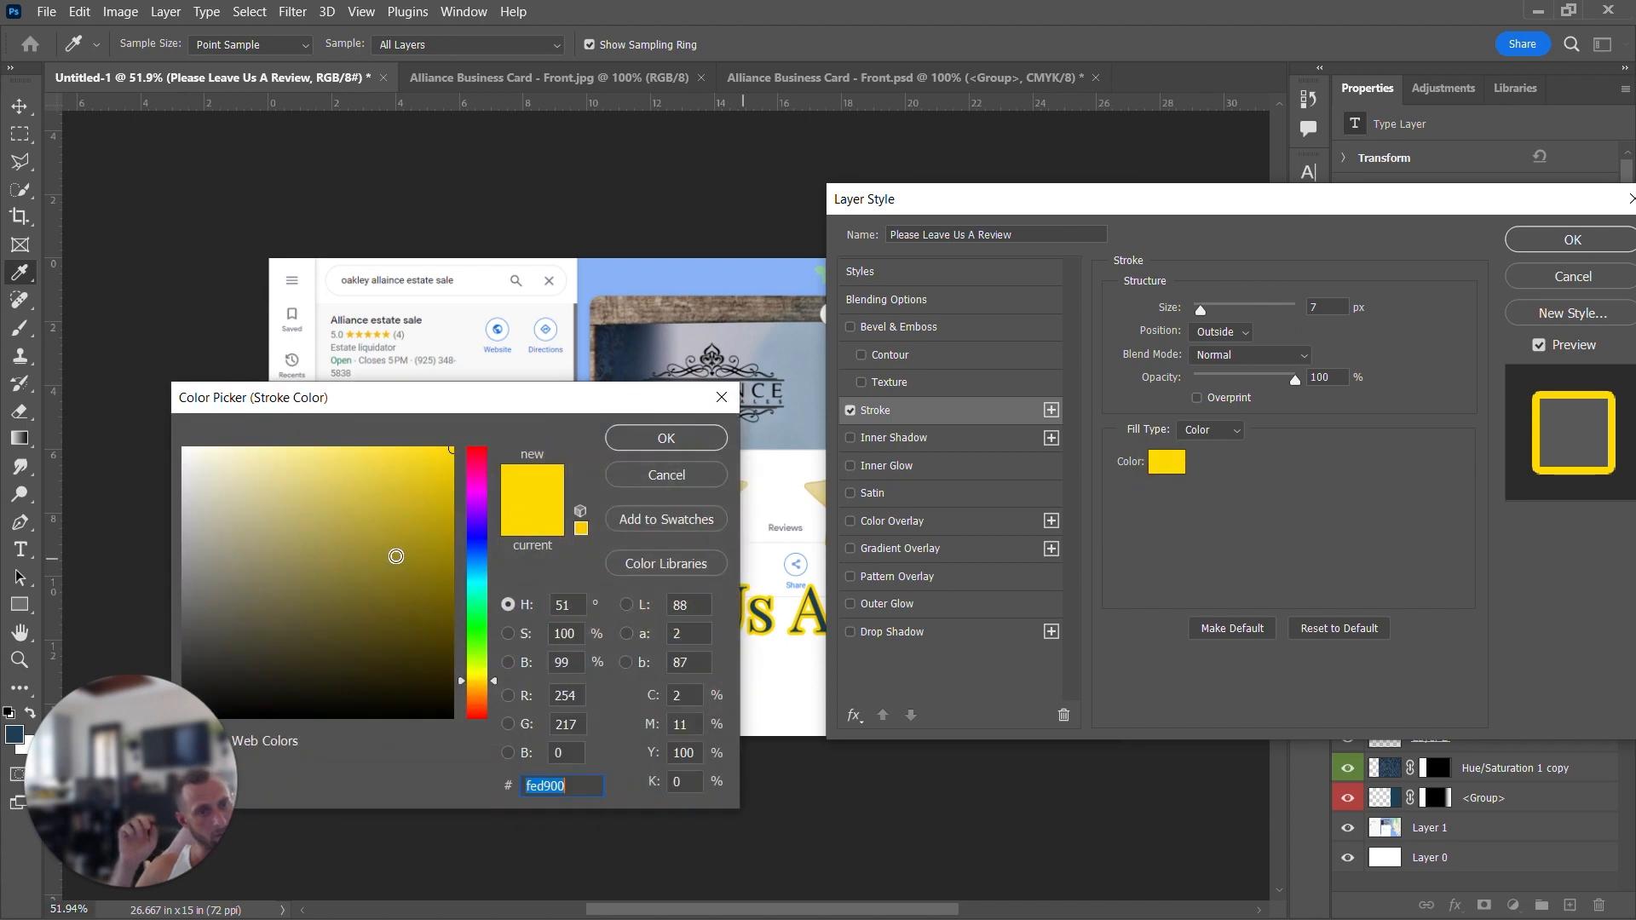
{"action": "left_click", "coordinate": [51, 426]}
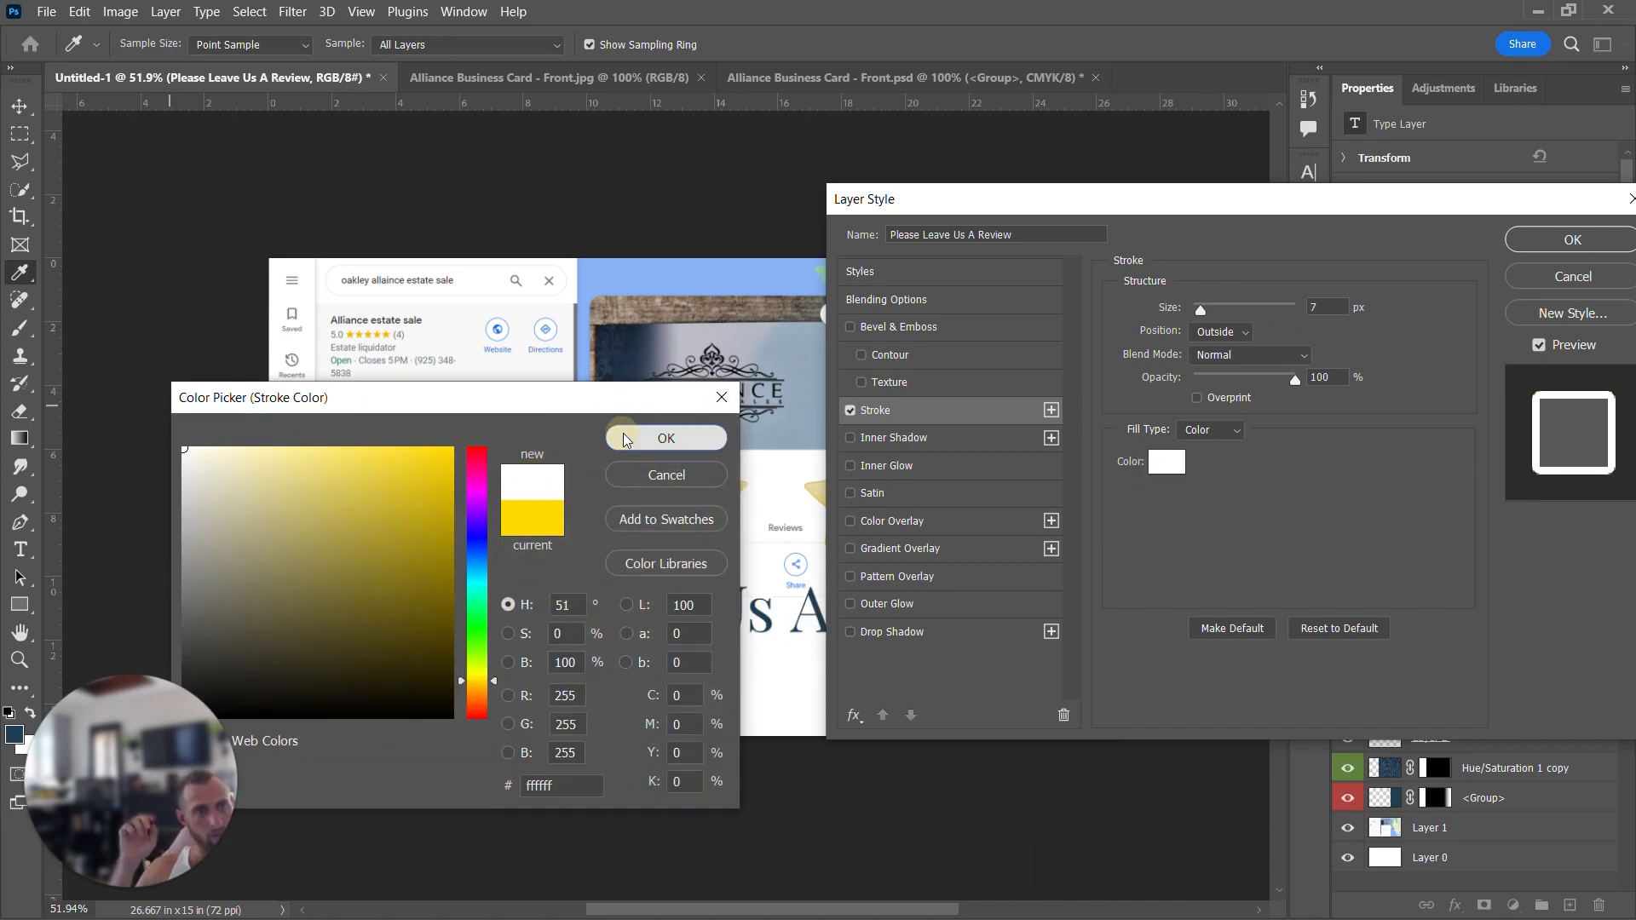
{"action": "left_click", "coordinate": [665, 438]}
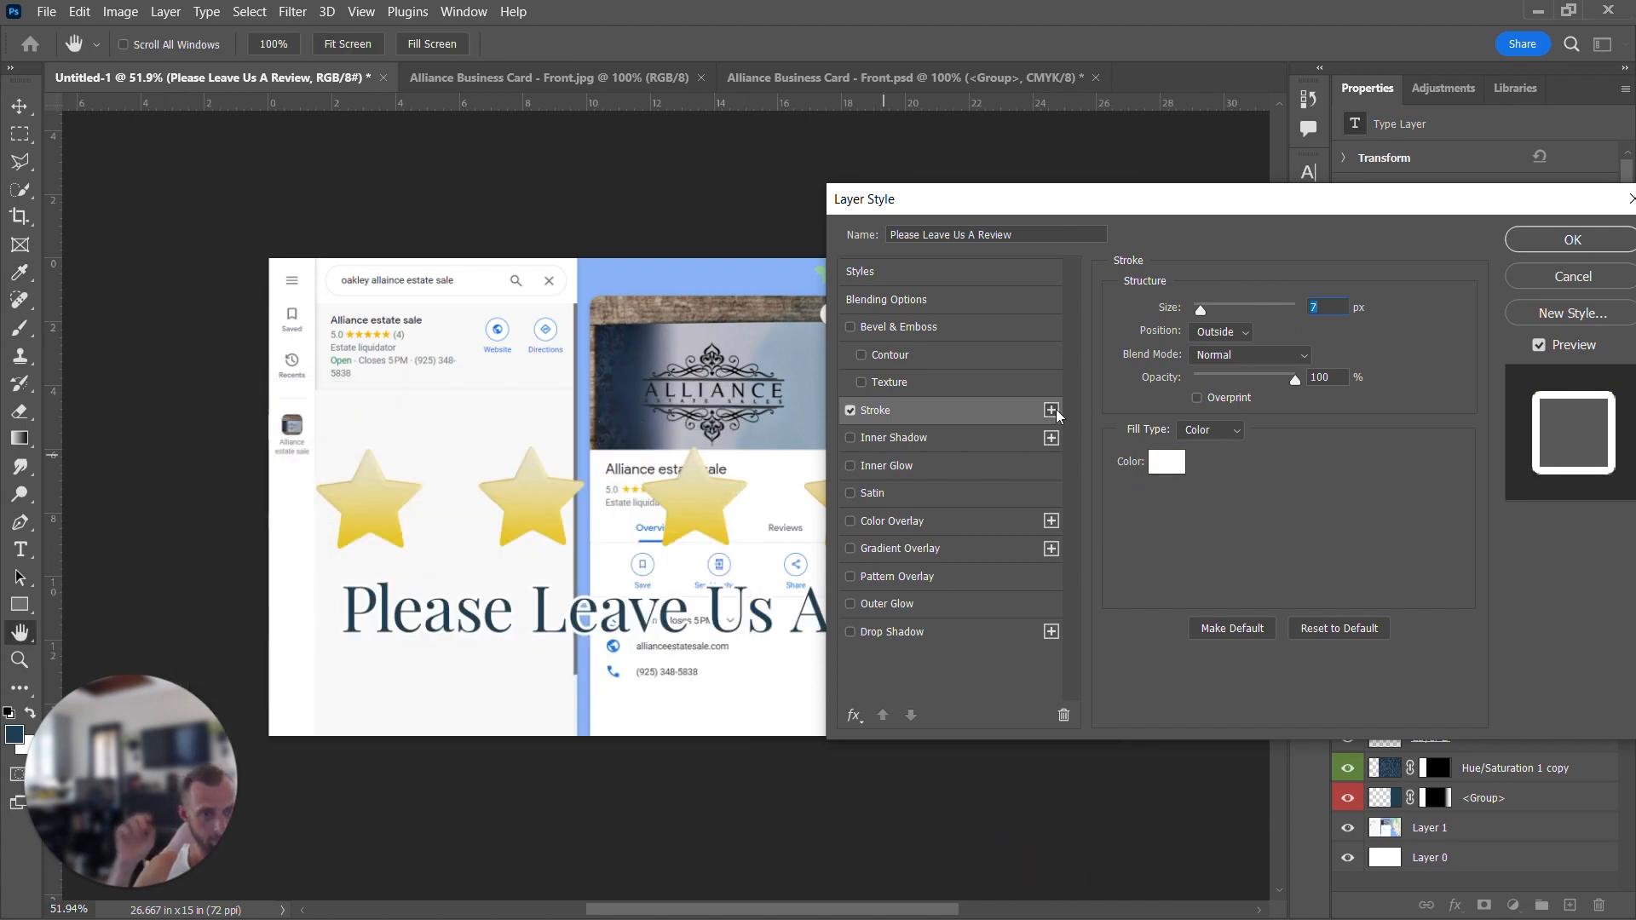
{"action": "left_click", "coordinate": [1568, 239]}
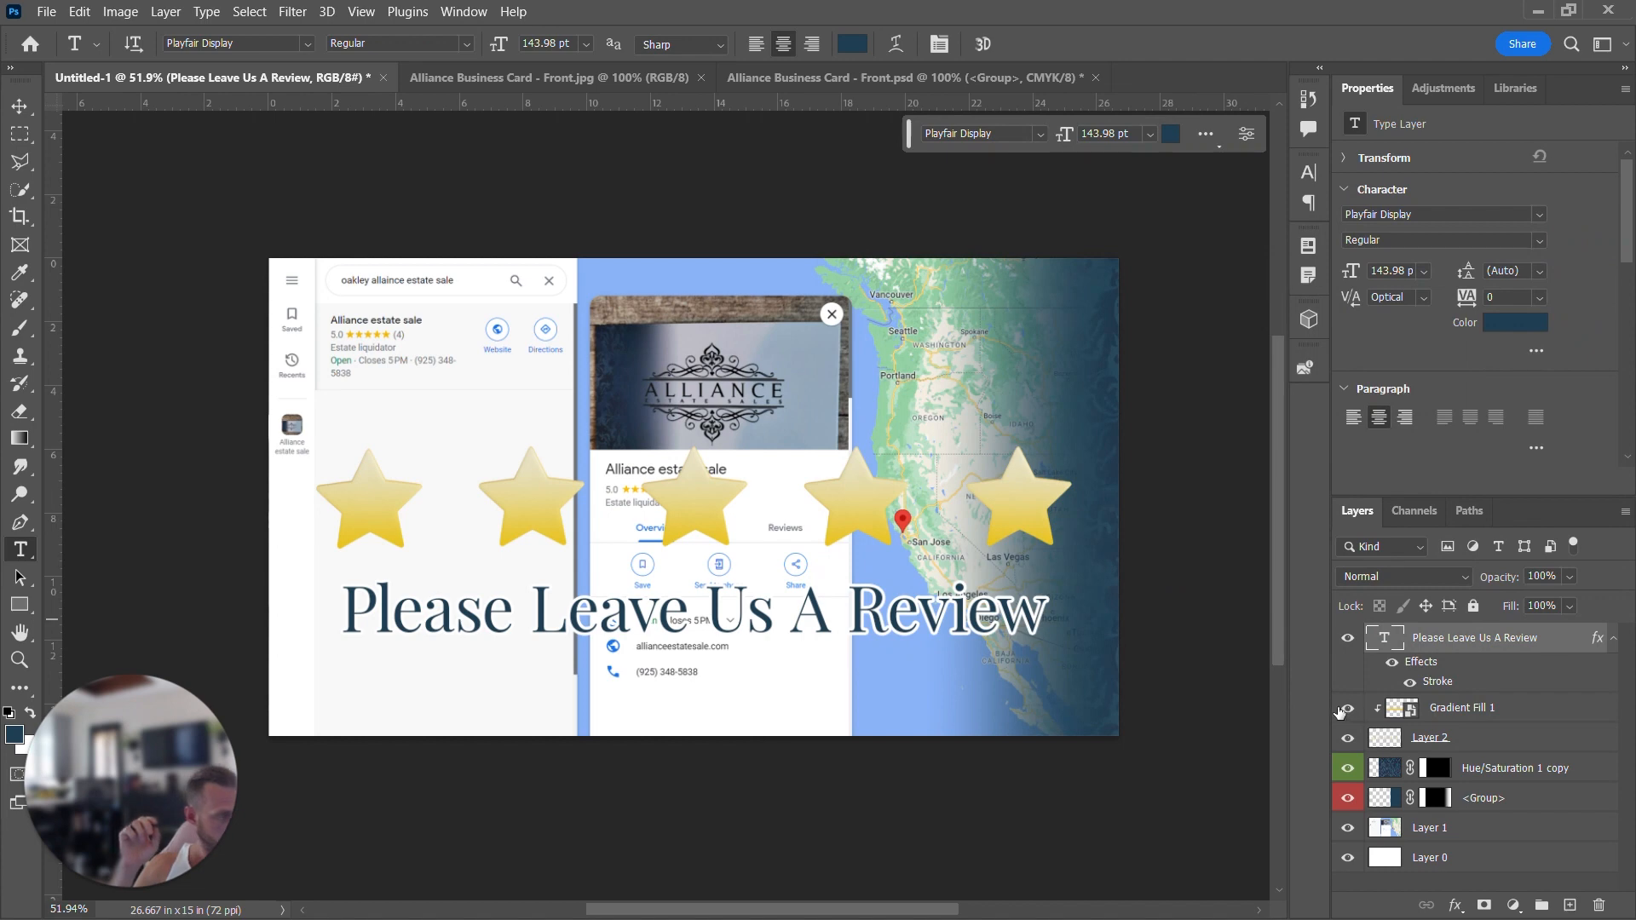
- Widen the text's white stroke to 18 px and duplicate the "Please Leave Us A Review" layer
{"action": "double_click", "coordinate": [1439, 682]}
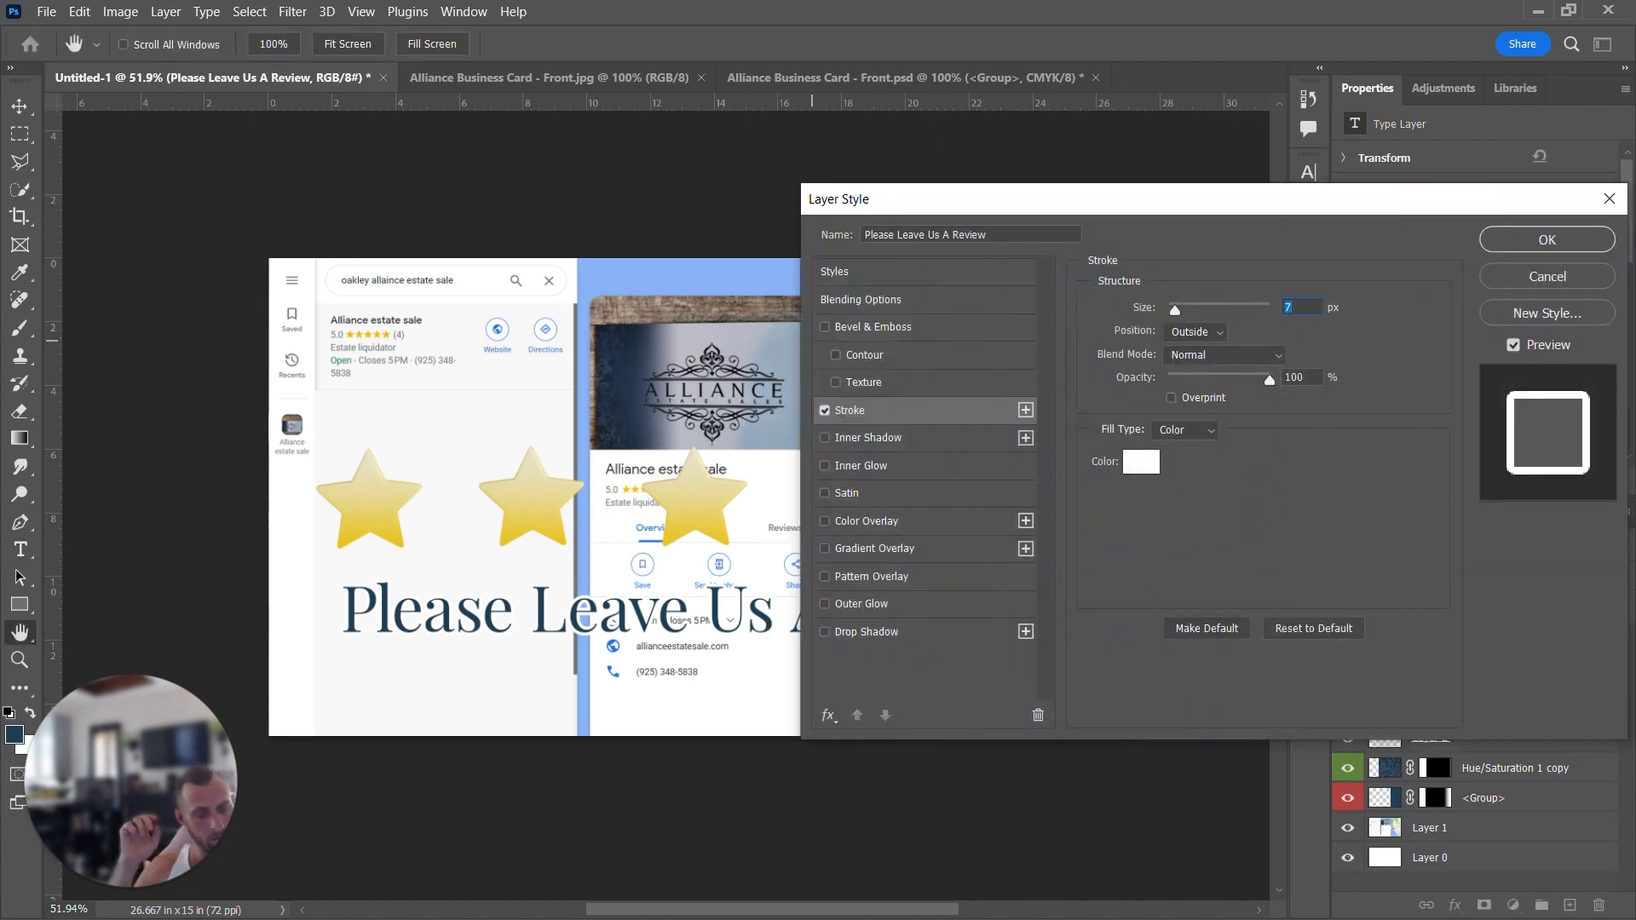
{"action": "key", "text": "Return"}
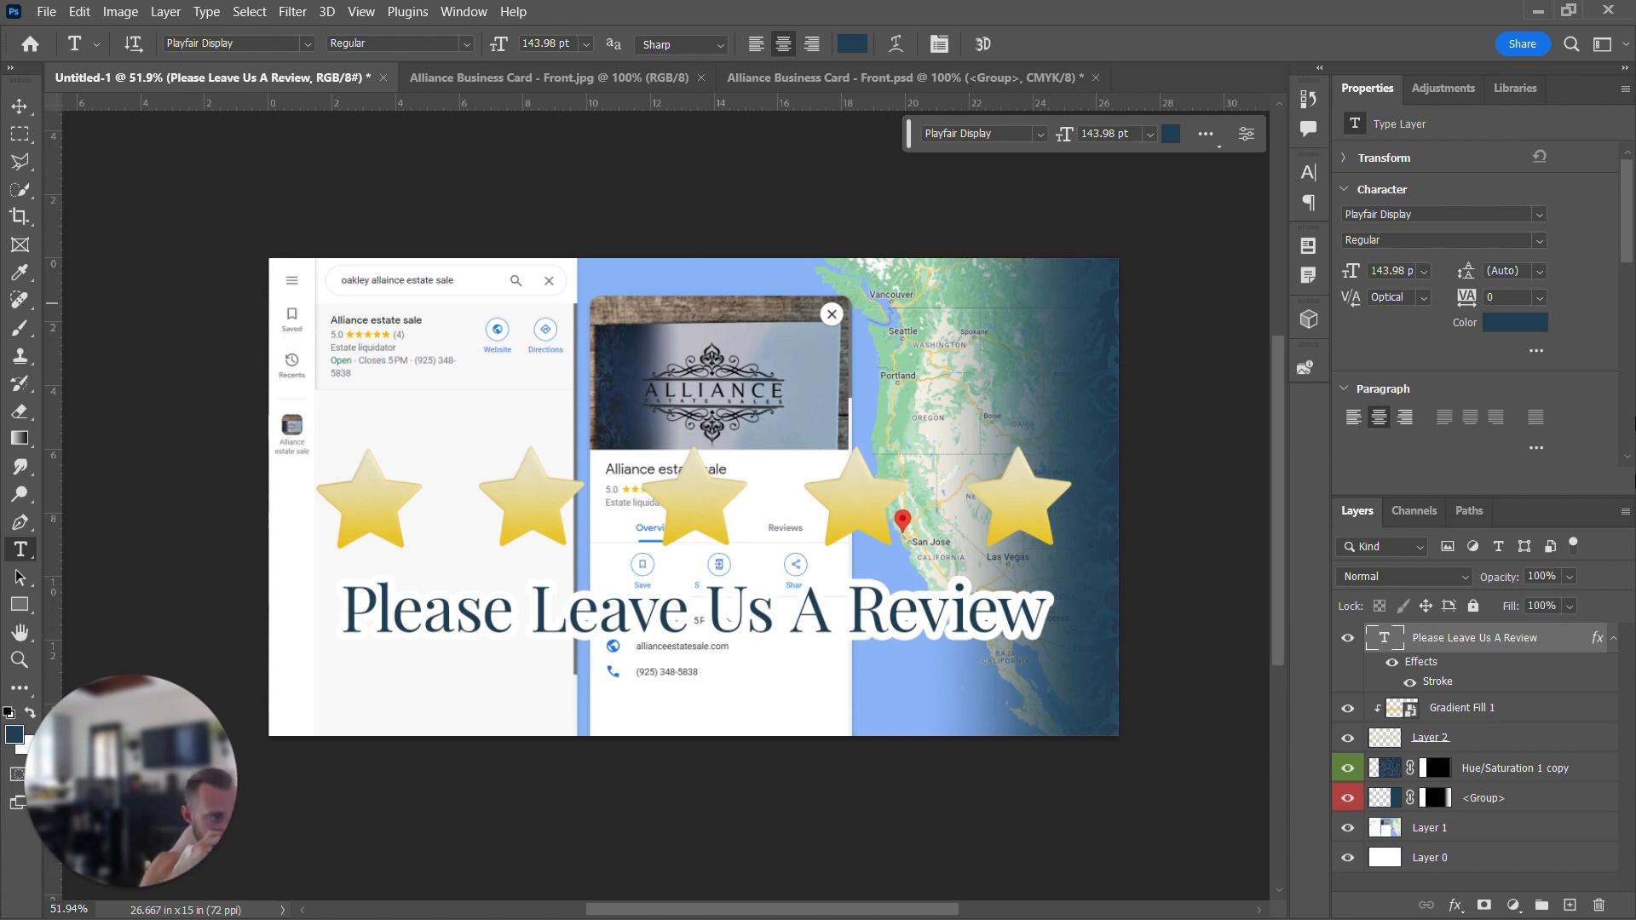
{"action": "left_click", "coordinate": [1470, 654]}
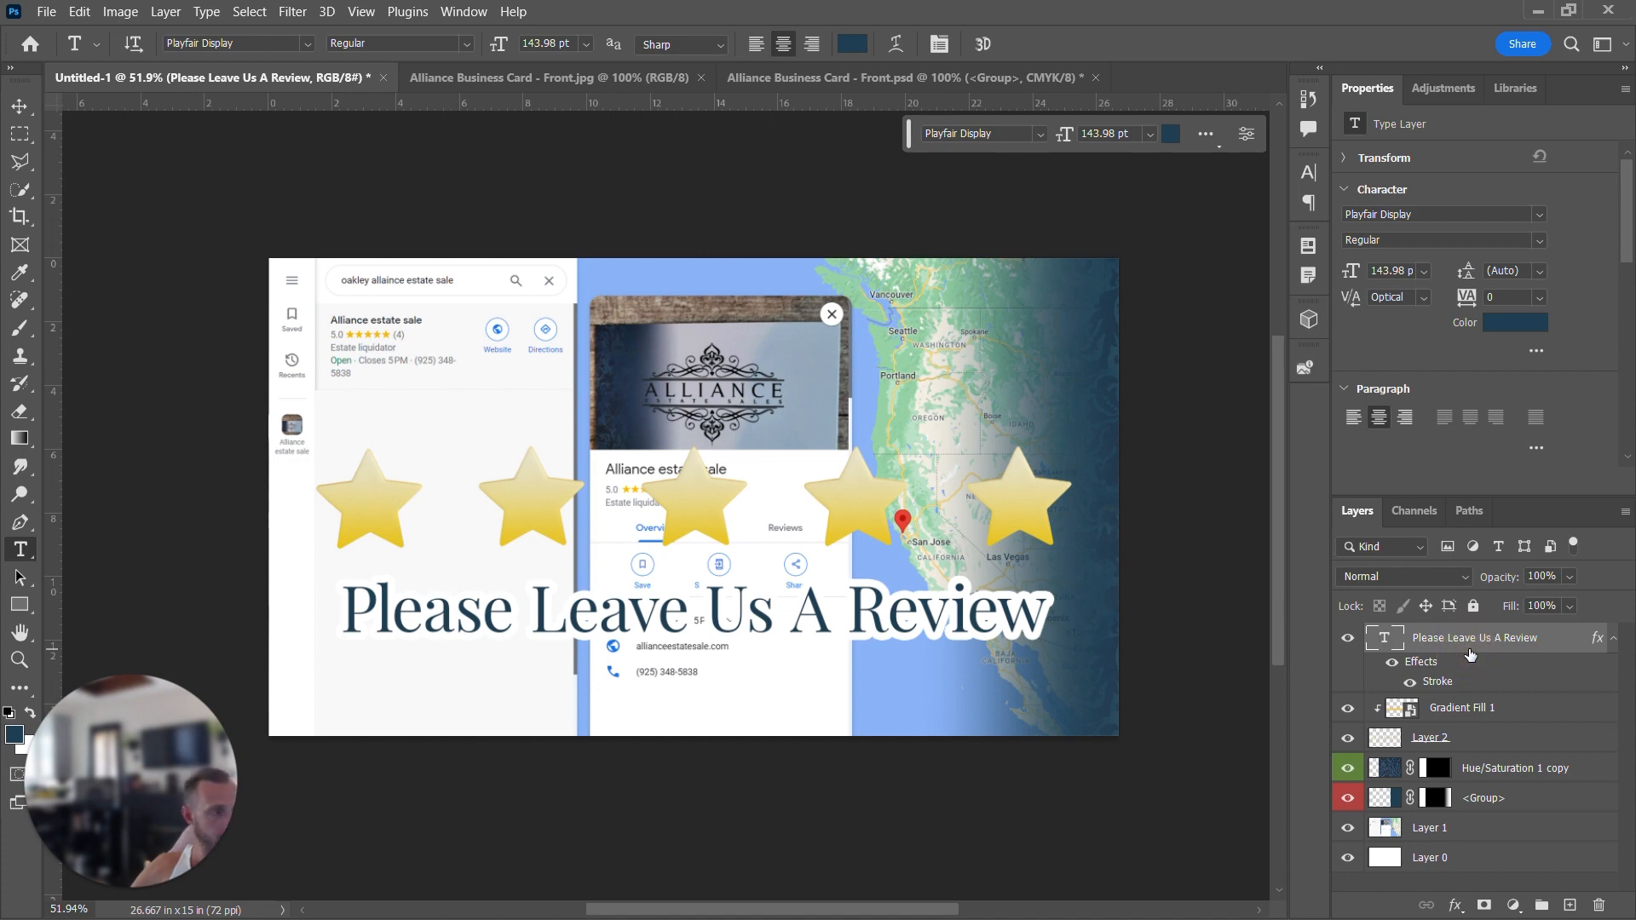
{"action": "key", "text": "ctrl+j"}
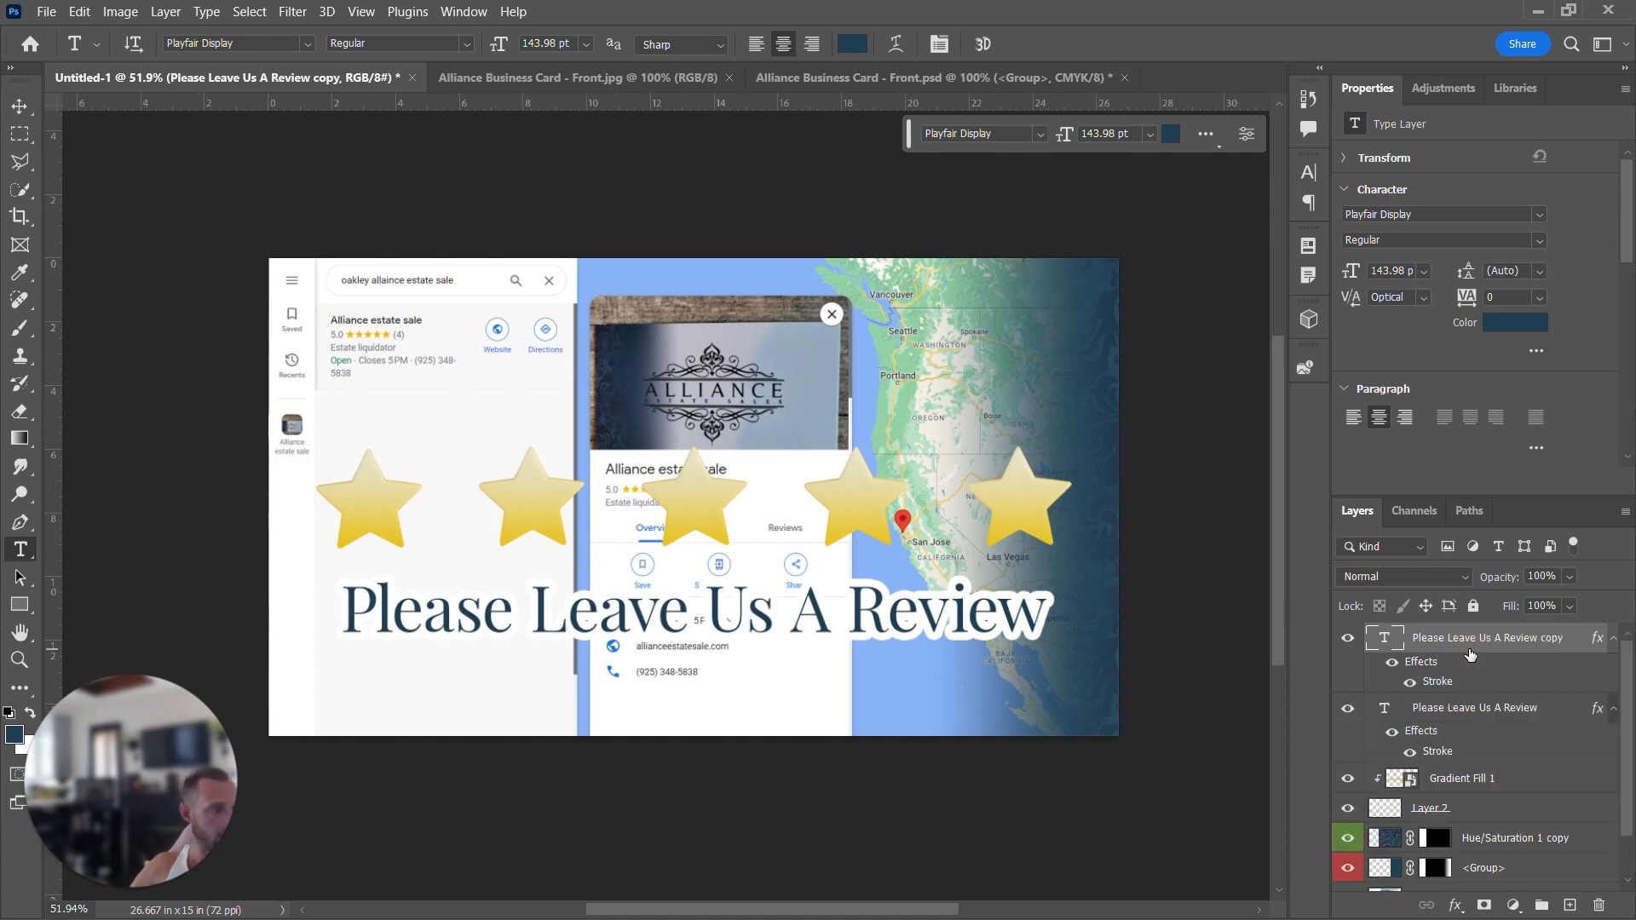
- Recolour the lower "Please Leave Us A Review" layer's stroke with gold sampled from a star, RGB 232, 200, 57
{"action": "double_click", "coordinate": [1453, 750]}
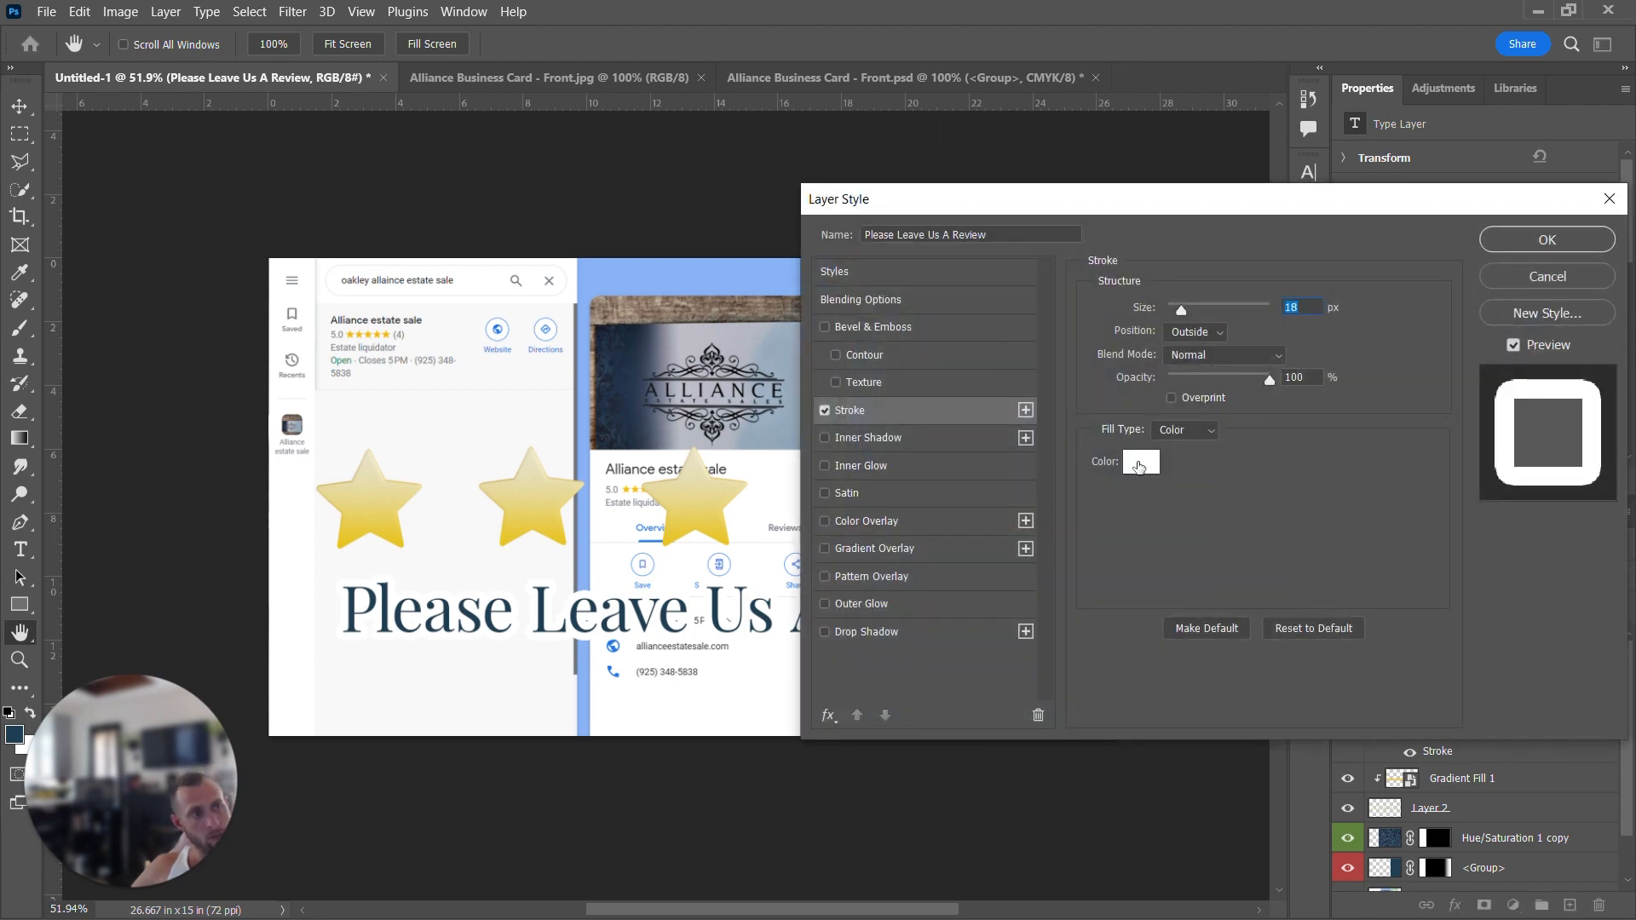
{"action": "left_click", "coordinate": [1138, 466]}
{"action": "mouse_move", "coordinate": [628, 400]}
{"action": "left_mouse_down"}
{"action": "mouse_move", "coordinate": [450, 374]}
{"action": "mouse_move", "coordinate": [305, 329]}
{"action": "left_mouse_up"}
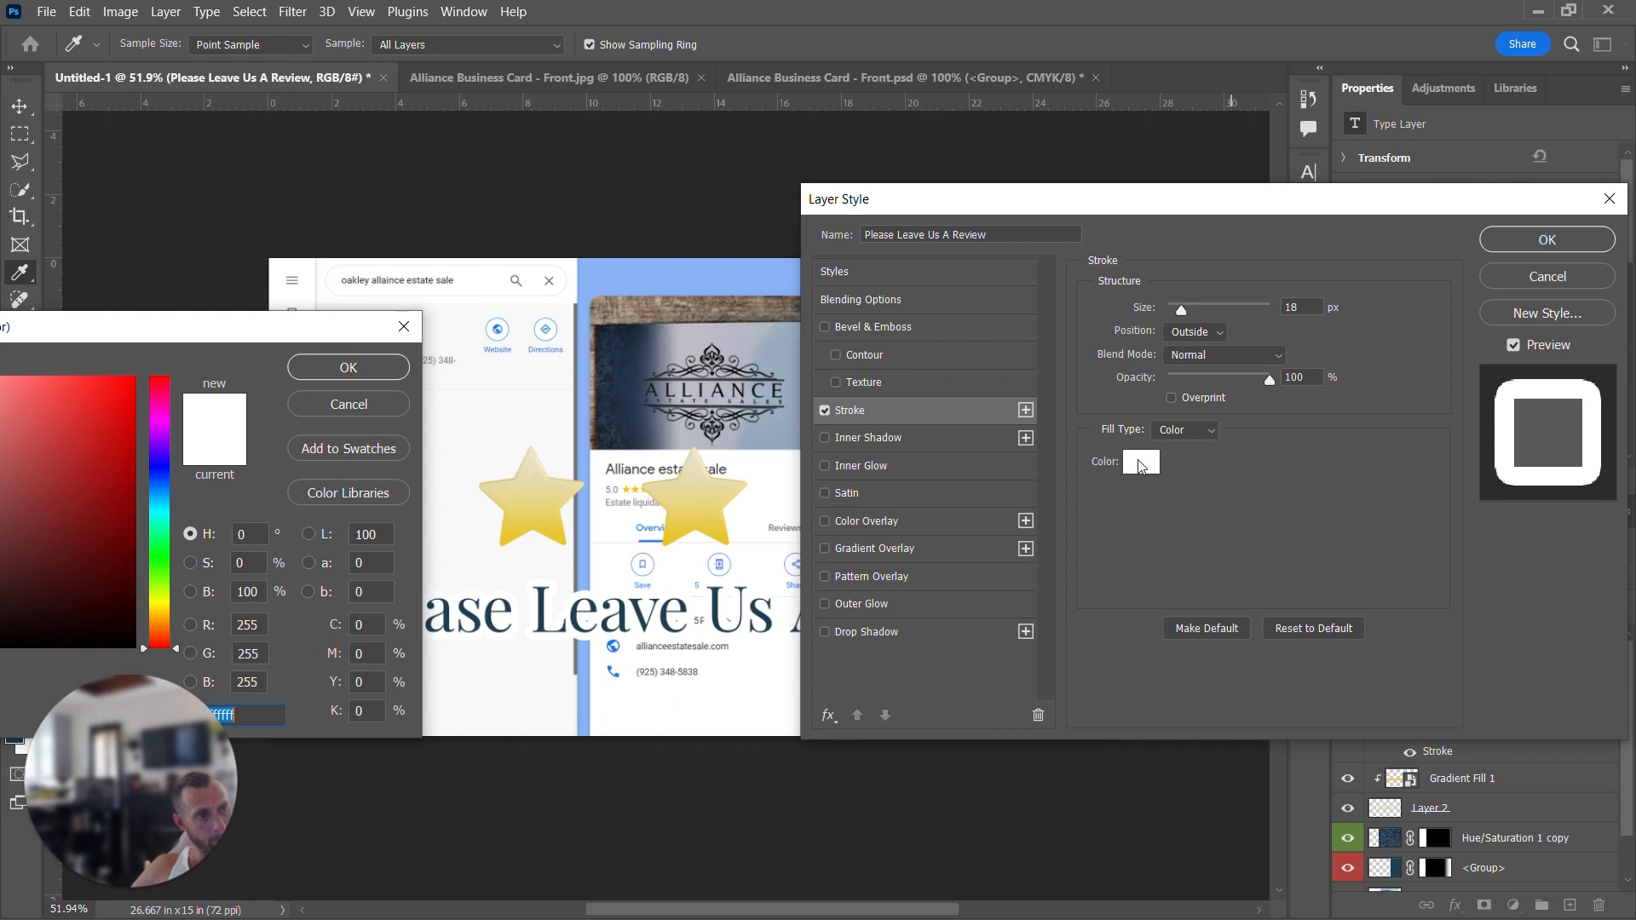
{"action": "left_click", "coordinate": [675, 512]}
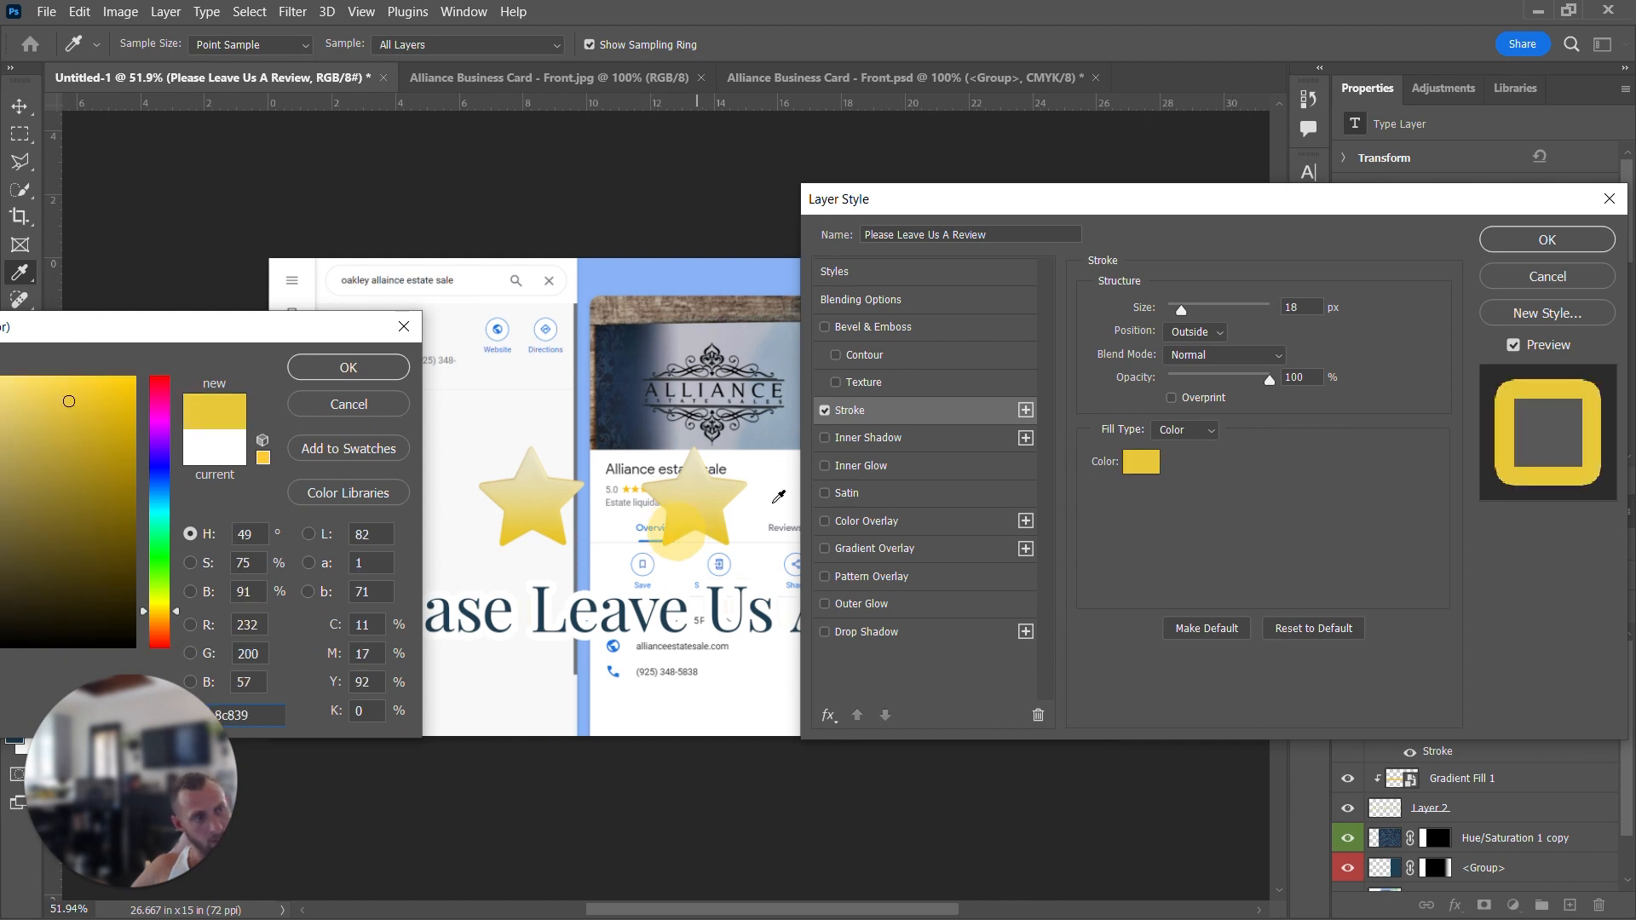
{"action": "left_click", "coordinate": [339, 362]}
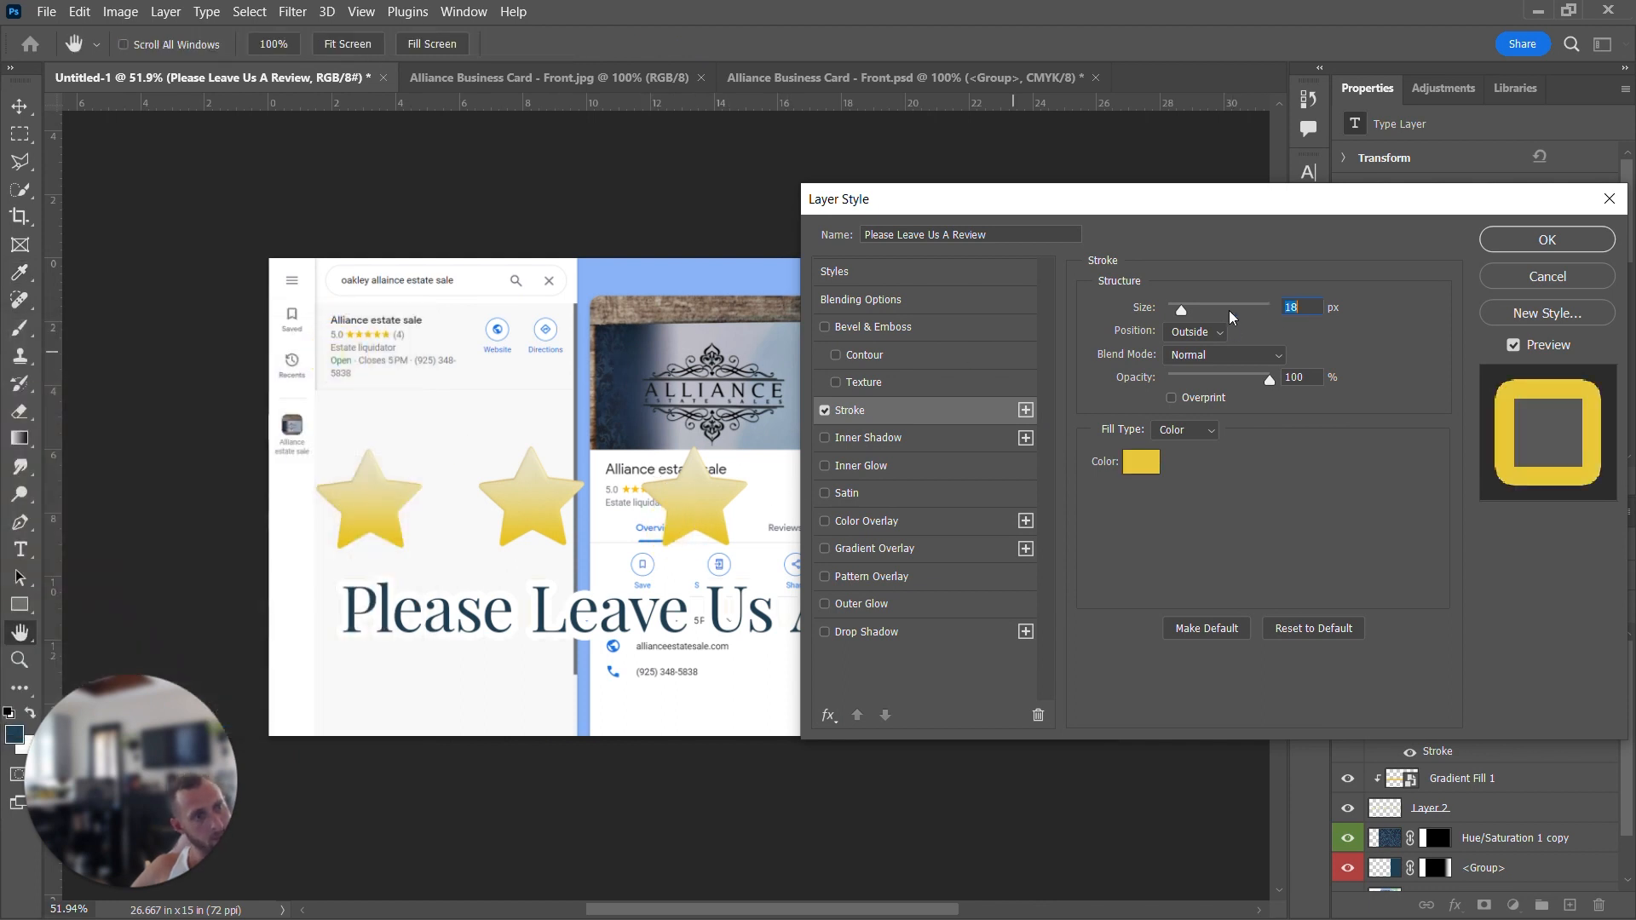
- Set the lower text layer's gold stroke size to 22 px and apply the layer style
{"action": "type", "text": "20"}
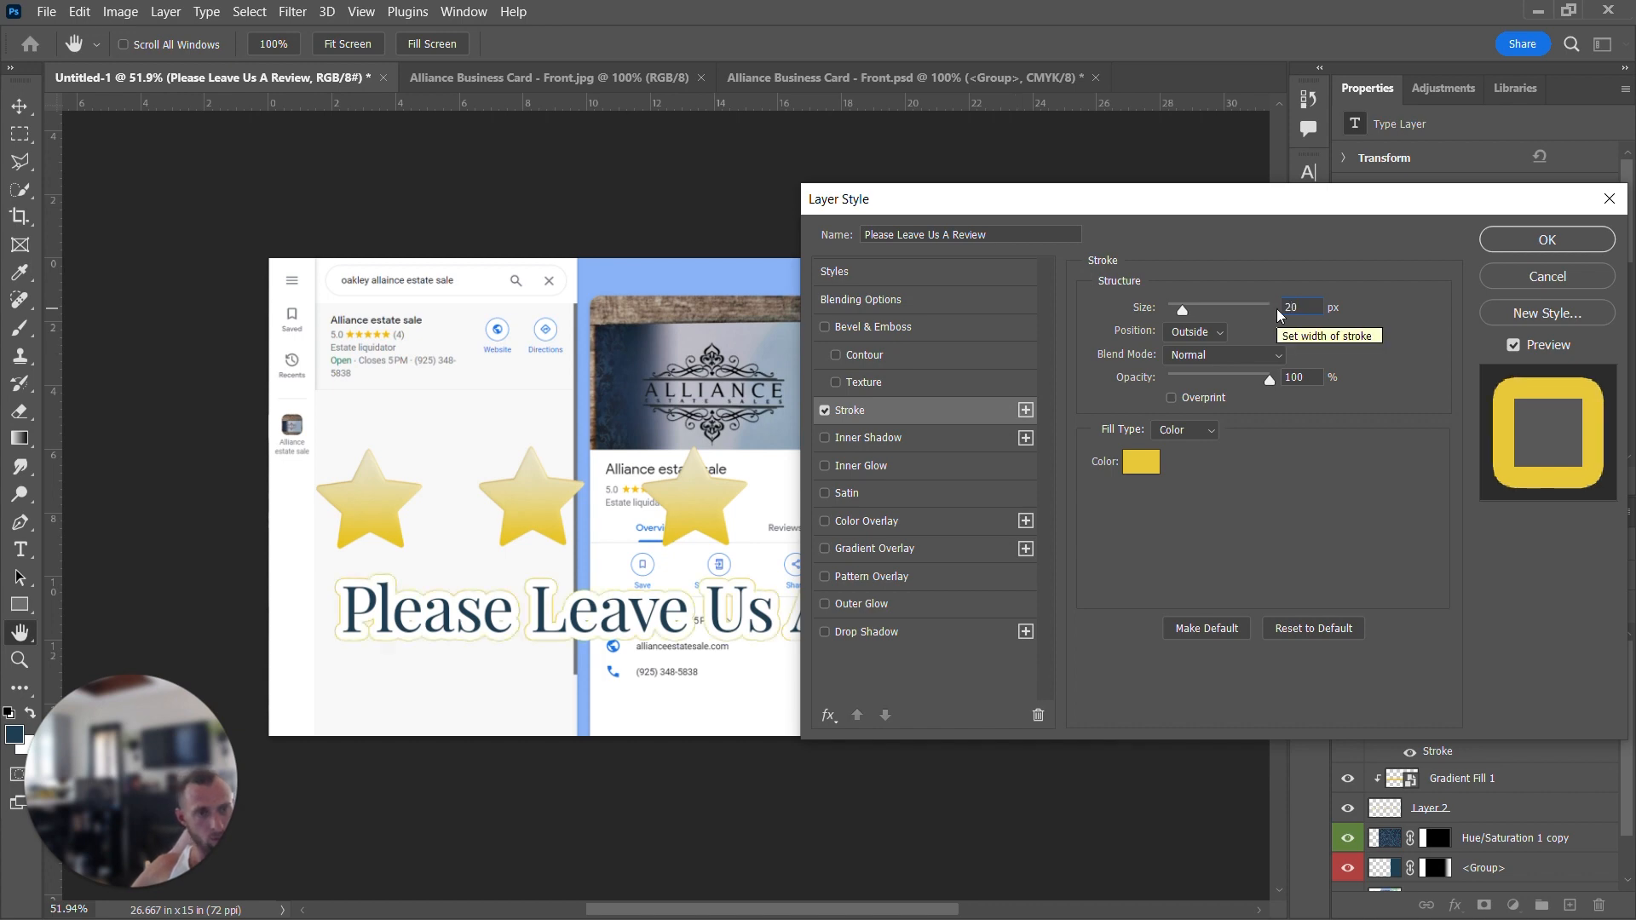
{"action": "key", "text": "BackSpace"}
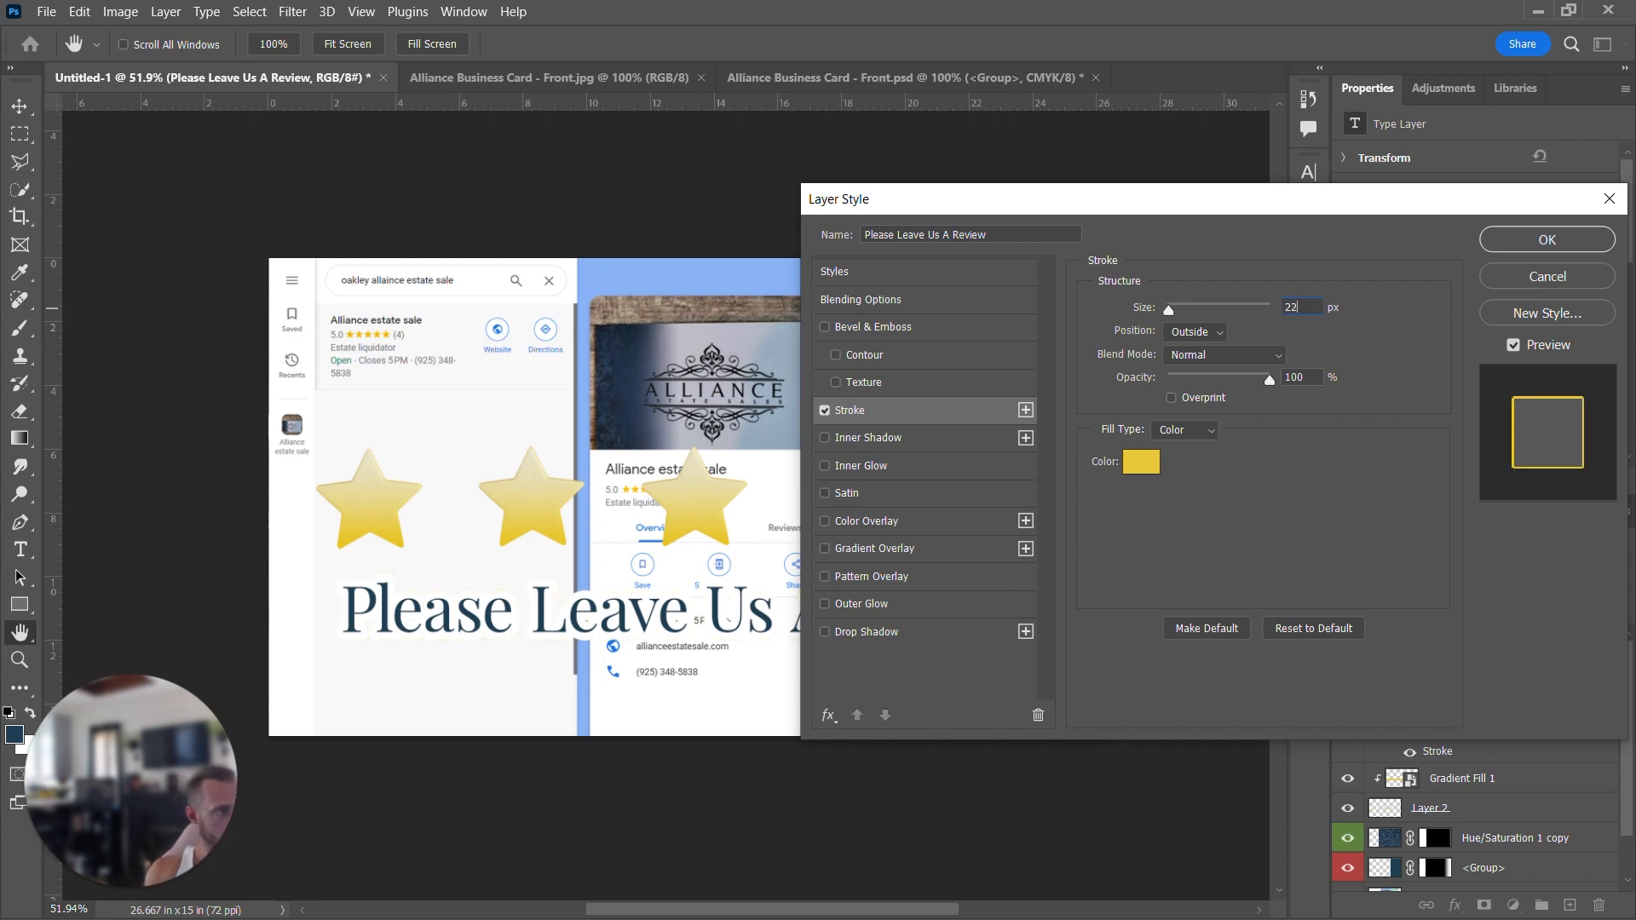
{"action": "type", "text": "2"}
{"action": "key", "text": "Return"}
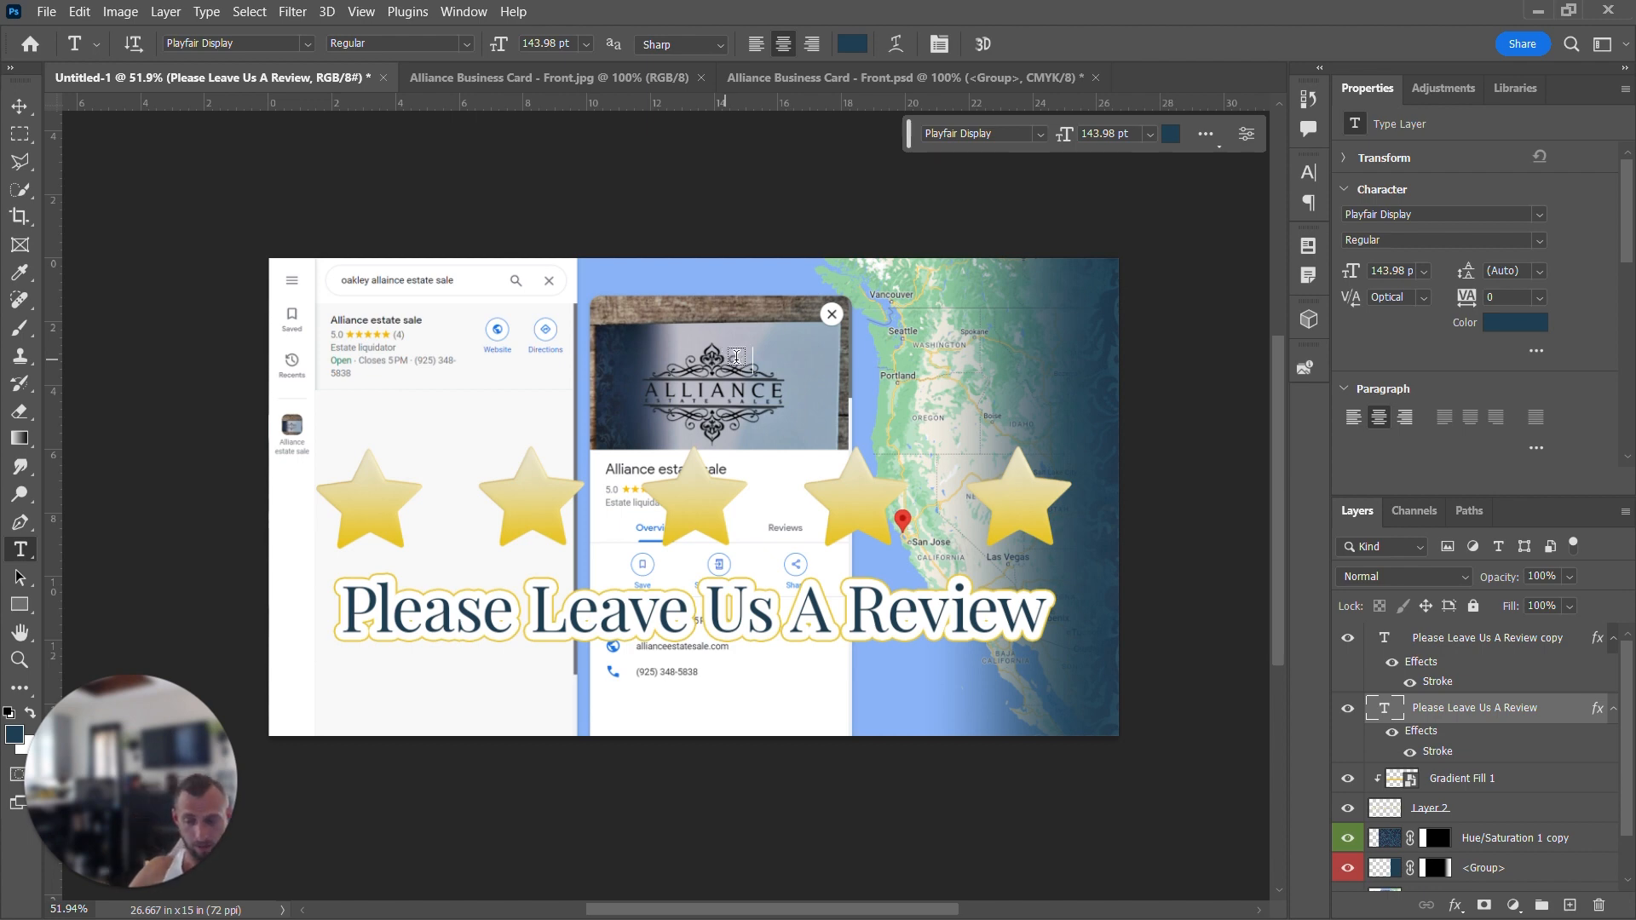
- Select the Alliance business card photo in the map listing, including its wood background, with the Quick Selection tool
{"action": "key", "text": "z"}
{"action": "left_click_drag", "start_coordinate": [753, 338], "coordinate": [833, 416]}
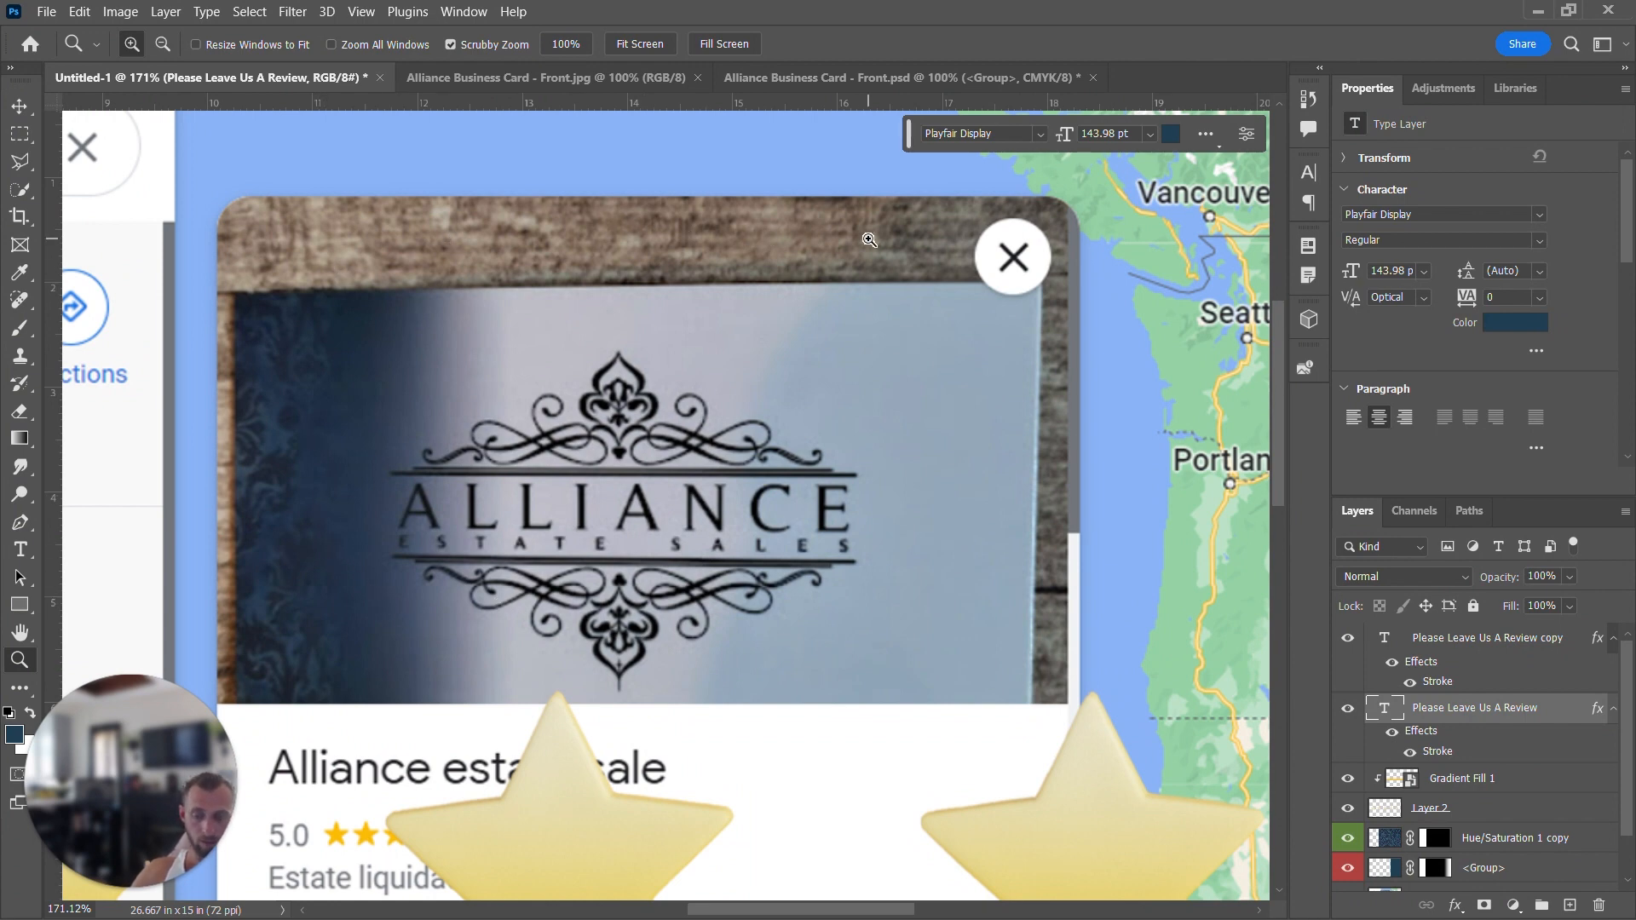
{"action": "key", "text": "w"}
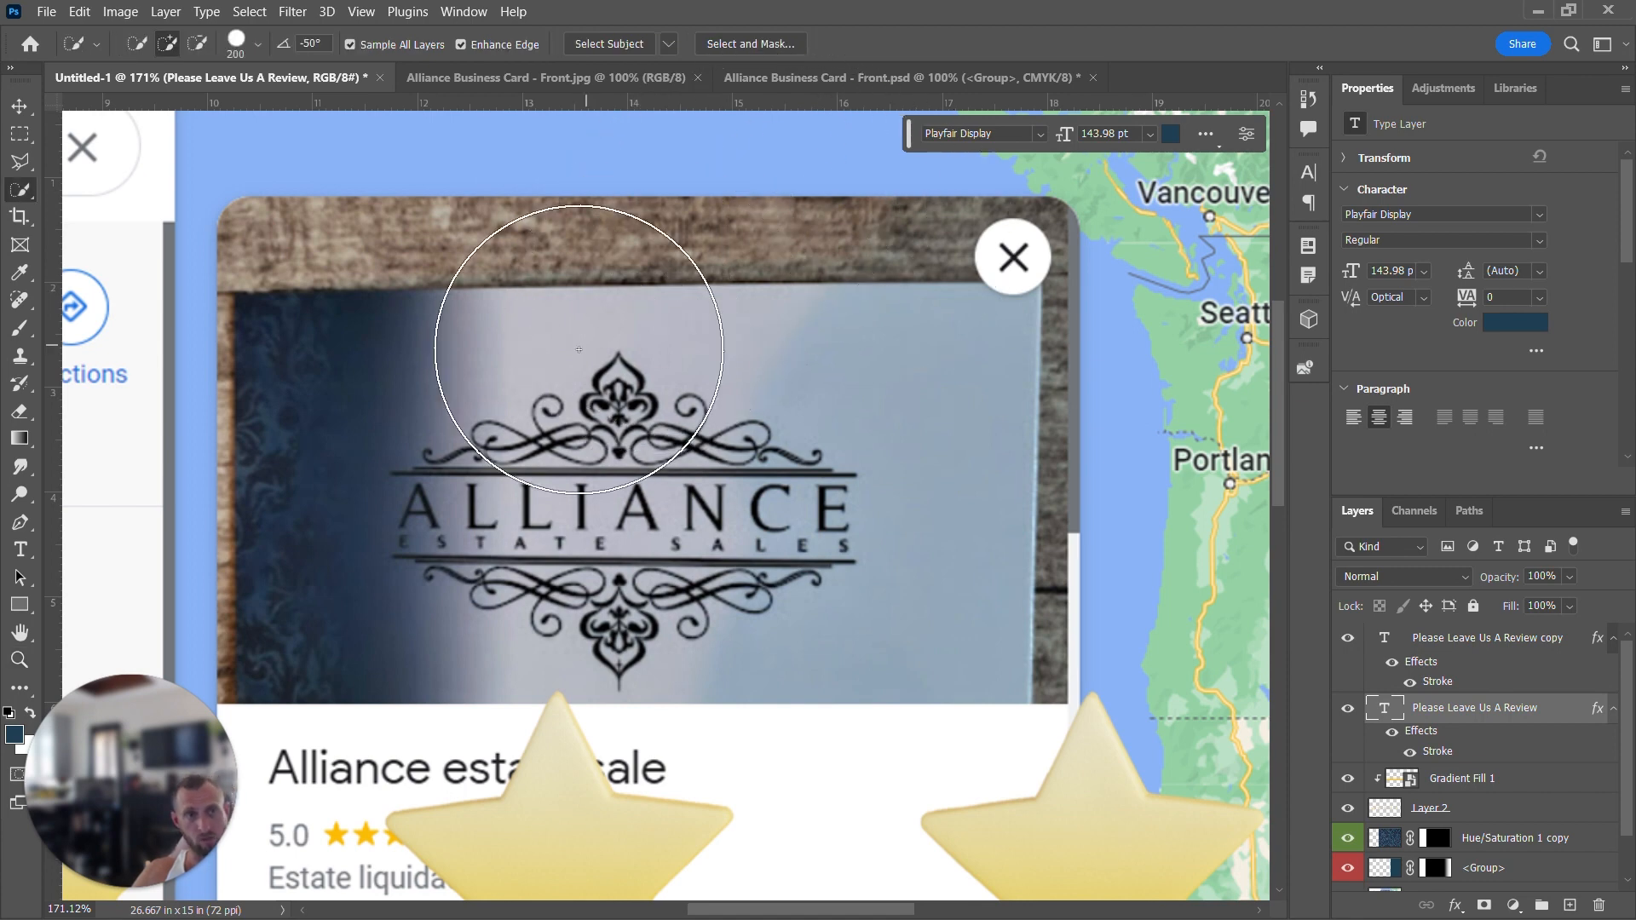
{"action": "mouse_move", "coordinate": [375, 339]}
{"action": "left_mouse_down"}
{"action": "mouse_move", "coordinate": [503, 375]}
{"action": "mouse_move", "coordinate": [500, 409]}
{"action": "mouse_move", "coordinate": [650, 321]}
{"action": "mouse_move", "coordinate": [895, 365]}
{"action": "mouse_move", "coordinate": [877, 384]}
{"action": "left_mouse_up"}
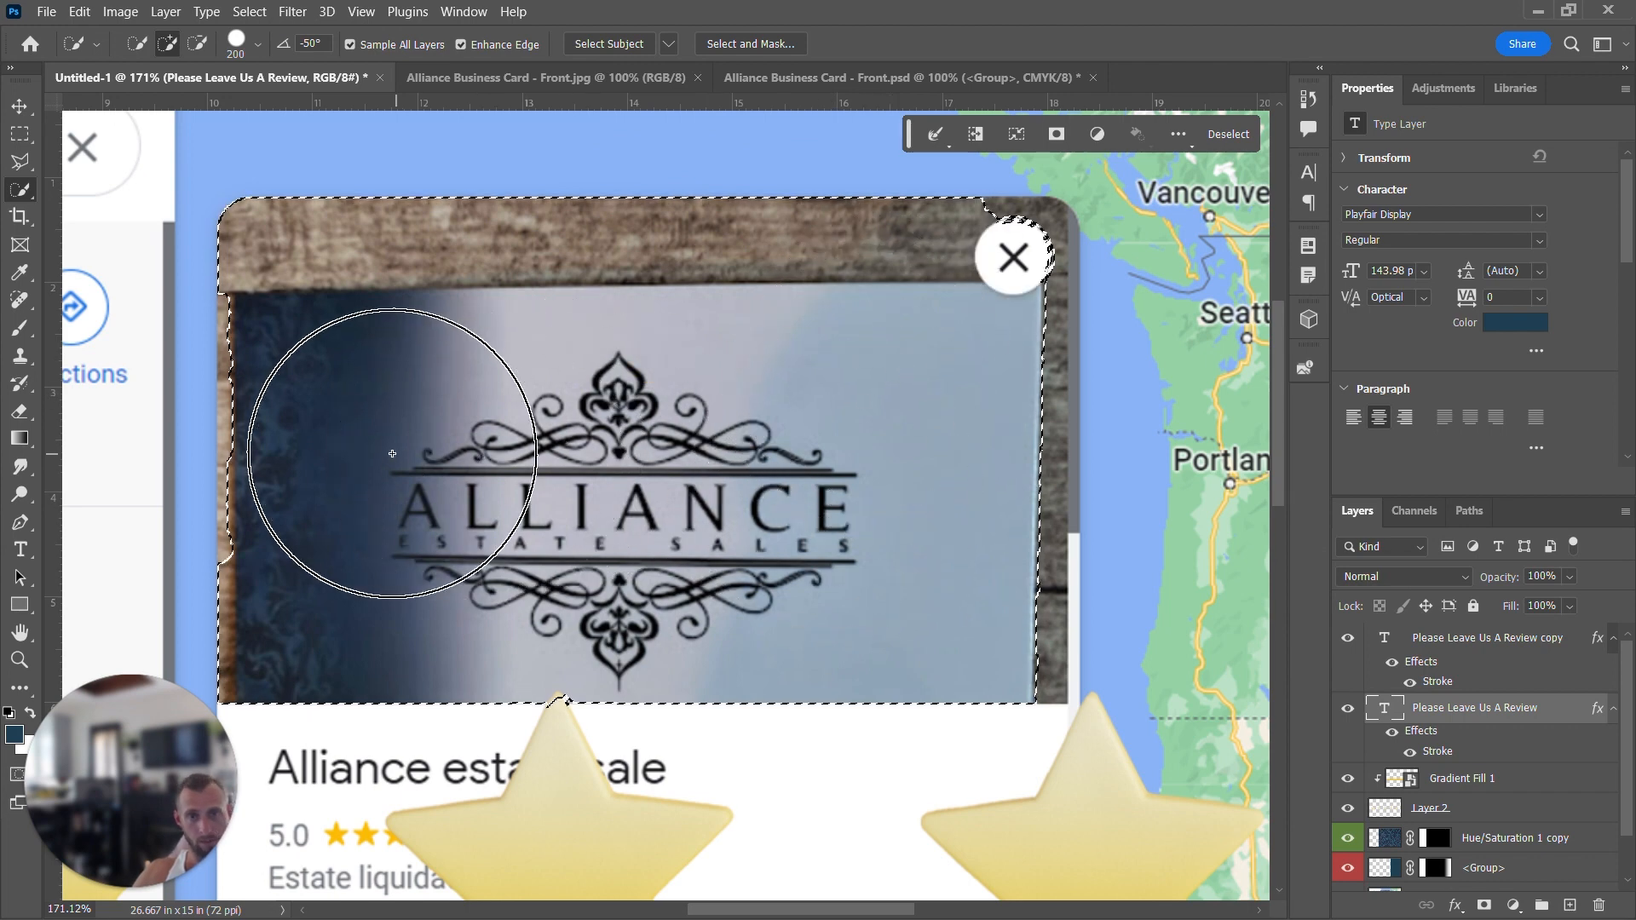
{"action": "left_click", "coordinate": [365, 456]}
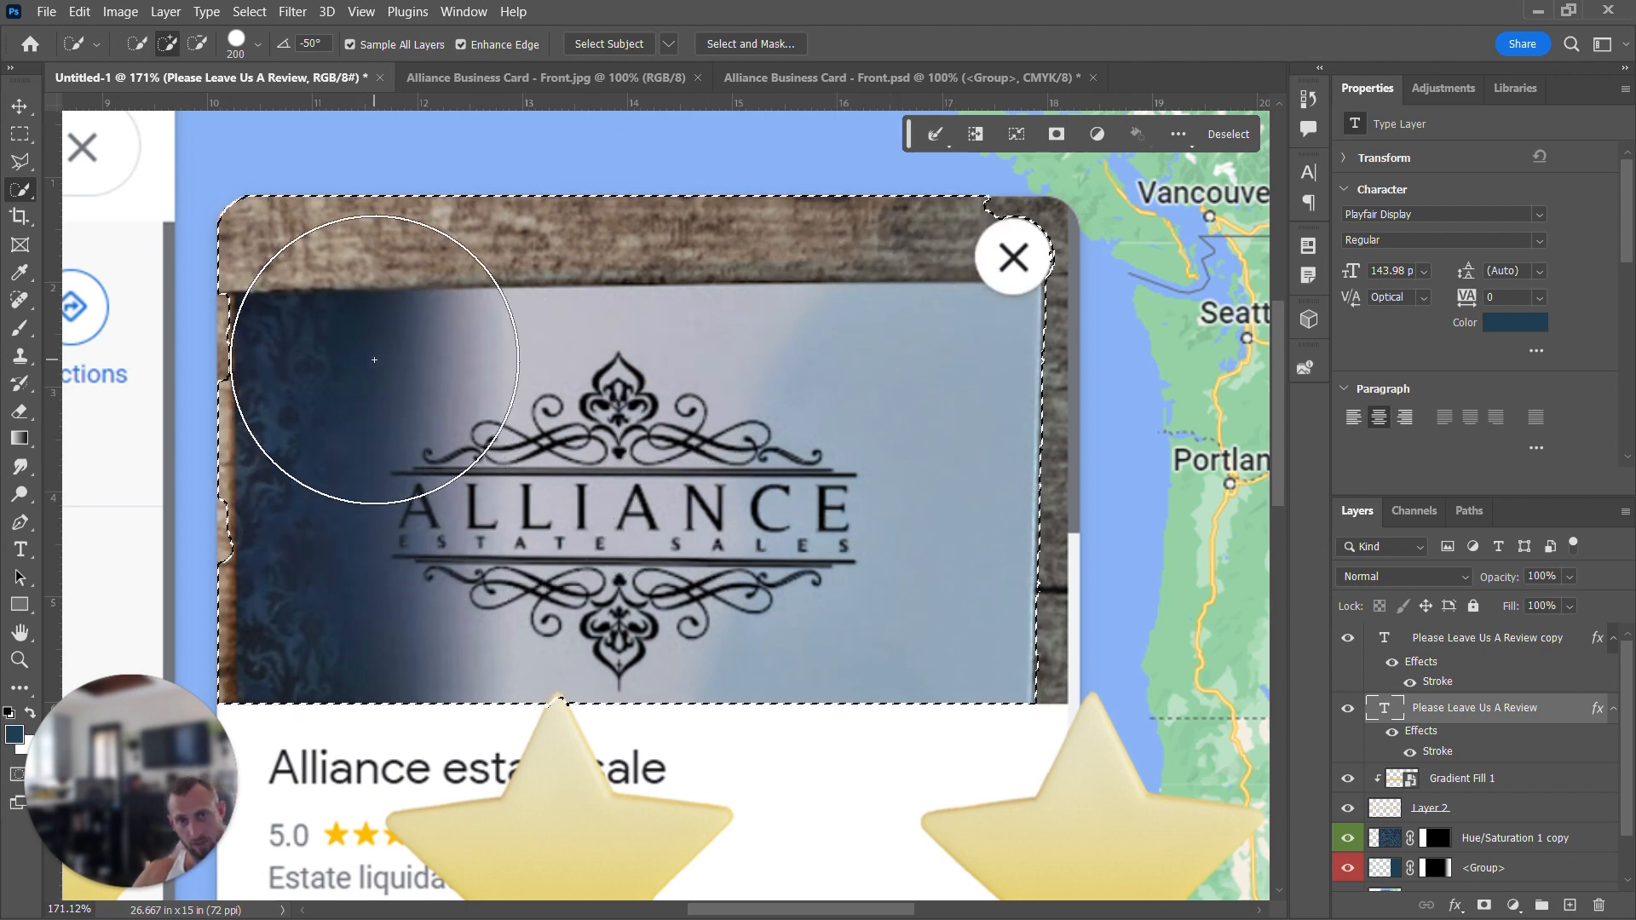
{"action": "left_click", "coordinate": [366, 509]}
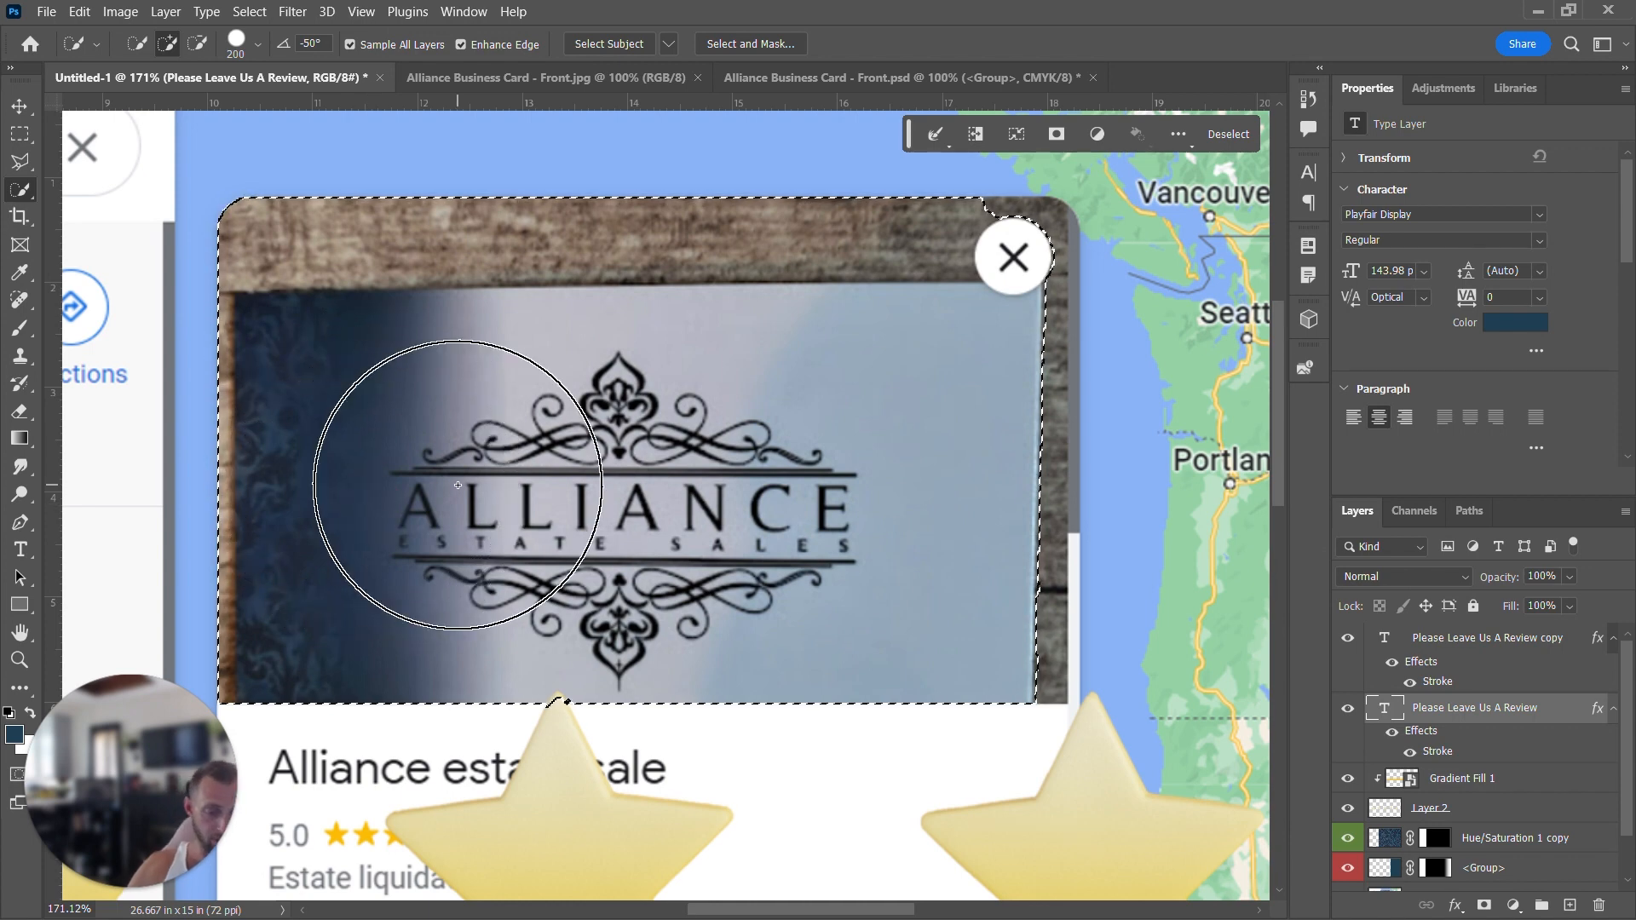
- Reduce the selection brush to 80 and add the photo's close-button corner and right edge, undoing any spill onto the map
{"action": "key", "text": "bracketleft"}
{"action": "key", "text": "bracketleft"}
{"action": "key", "text": "bracketleft"}
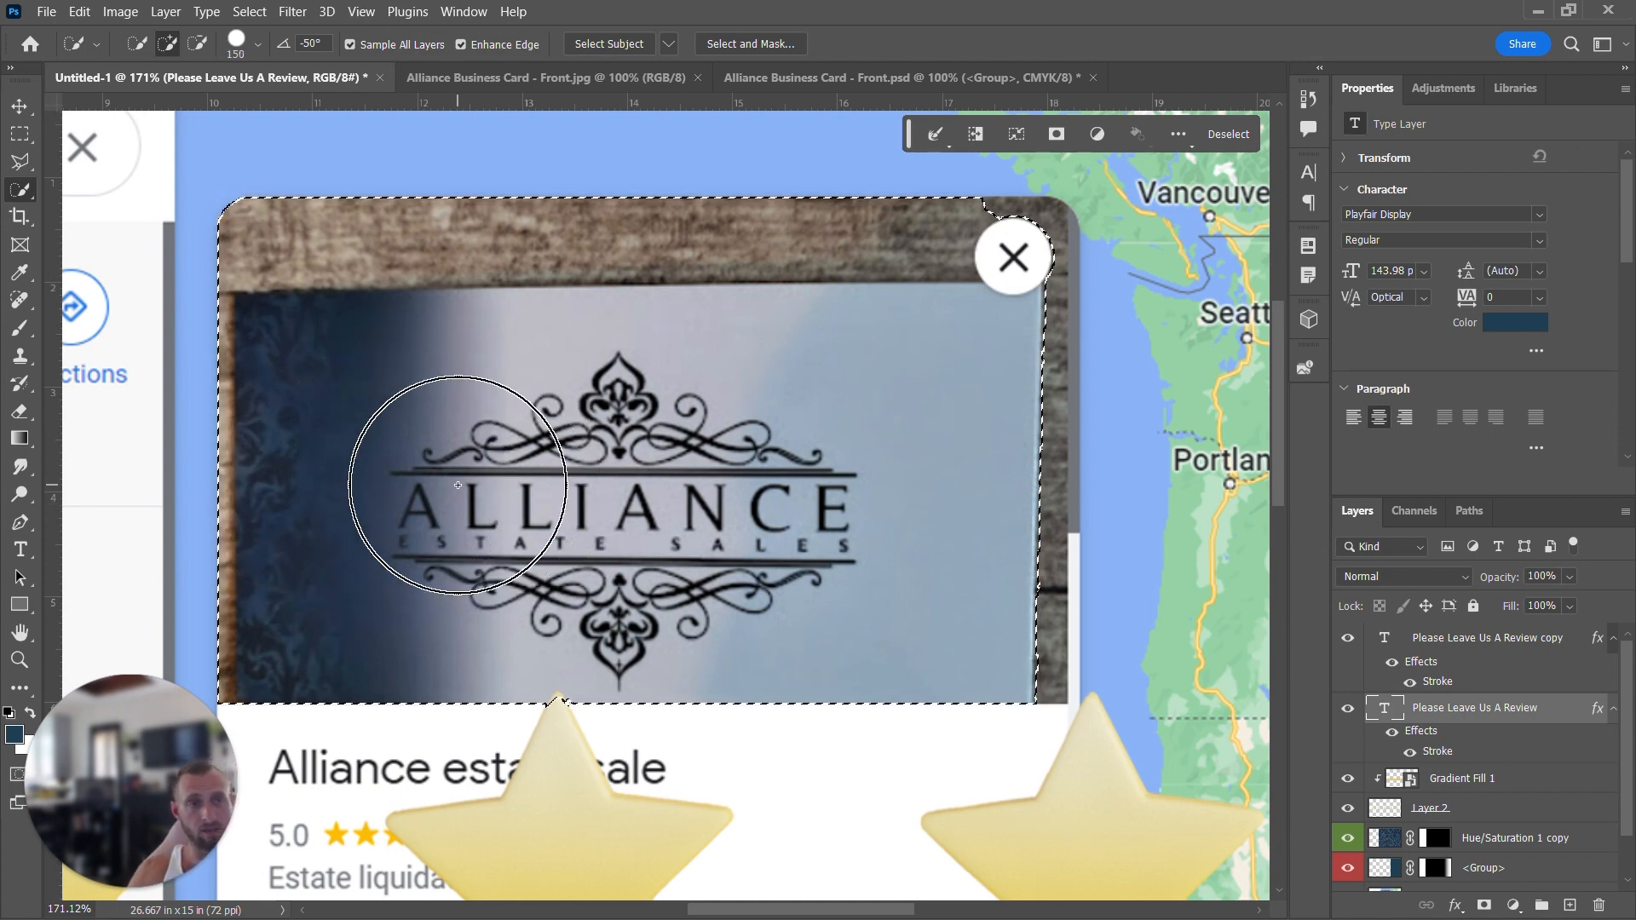
{"action": "key", "text": "bracketleft"}
{"action": "key", "text": "bracketleft"}
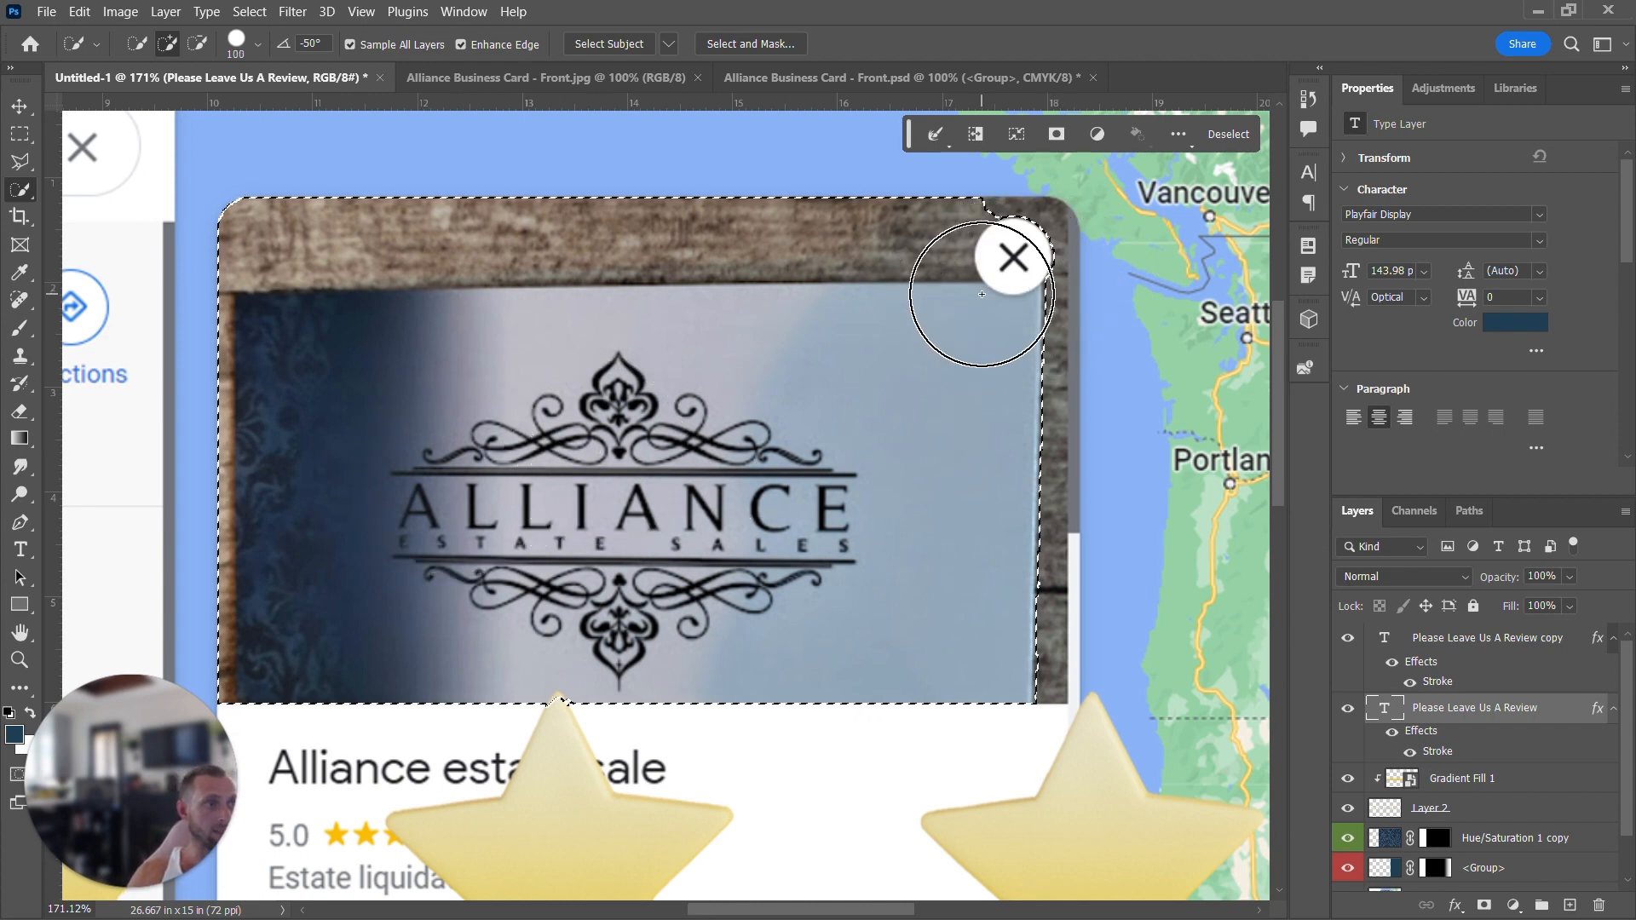
{"action": "key", "text": "bracketleft"}
{"action": "left_click_drag", "start_coordinate": [992, 277], "coordinate": [1010, 262]}
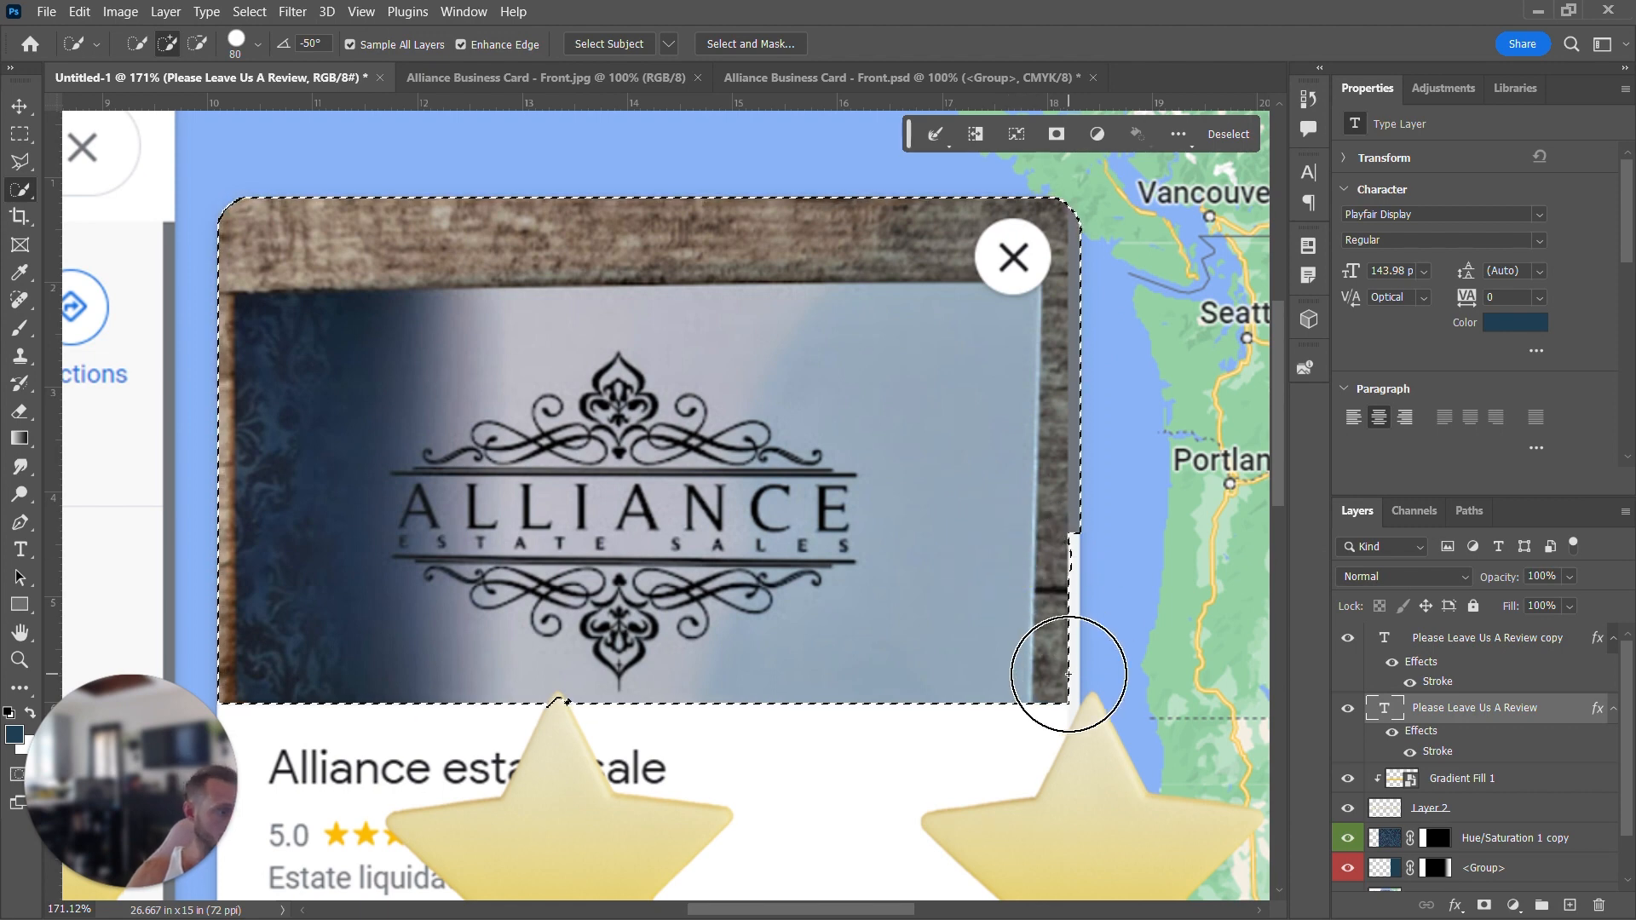
{"action": "left_click", "coordinate": [1060, 591]}
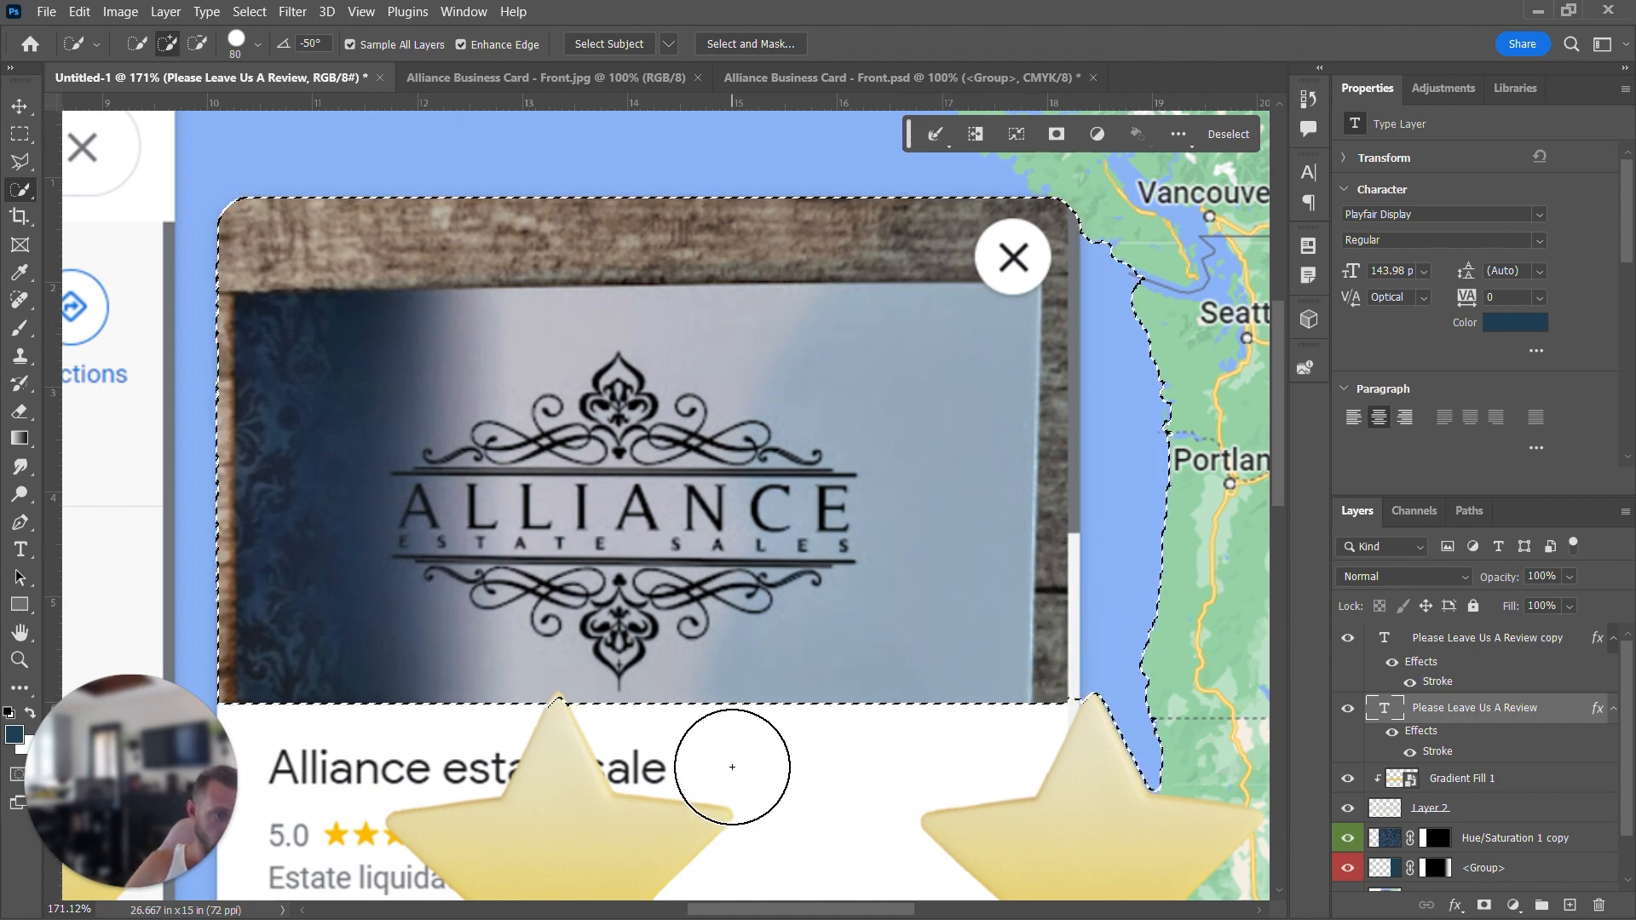
{"action": "key", "text": "ctrl+z"}
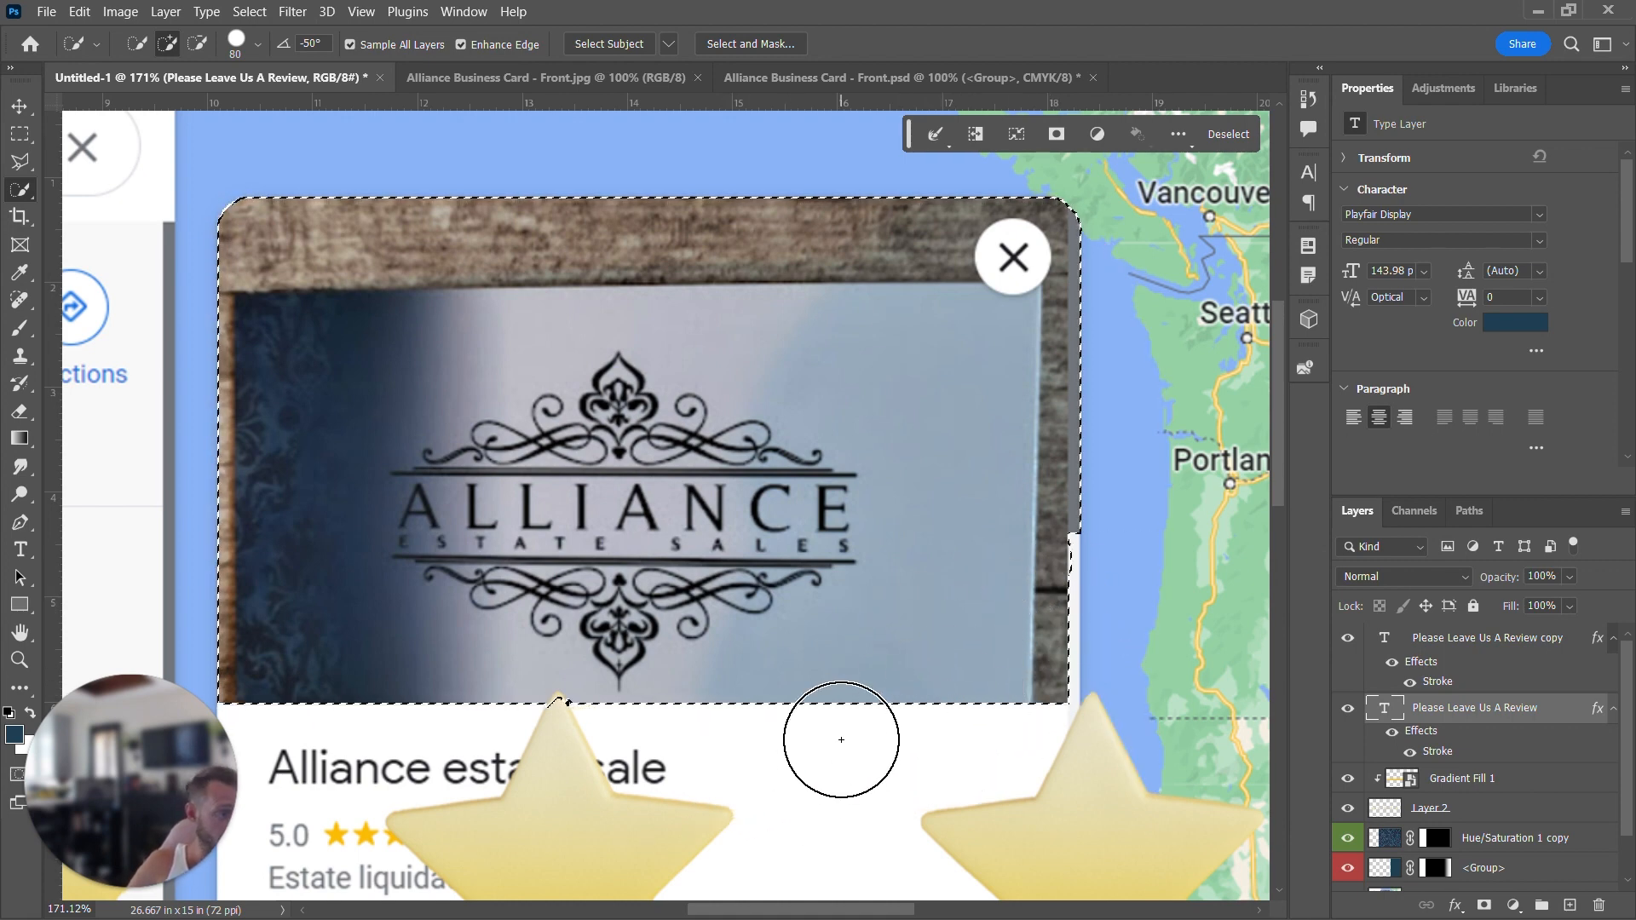
- Extend the Quick Selection down the business-card photo's right edge strip, reducing the brush to 50
{"action": "key", "text": "z"}
{"action": "mouse_move", "coordinate": [1108, 600]}
{"action": "left_mouse_down"}
{"action": "mouse_move", "coordinate": [1196, 646]}
{"action": "mouse_move", "coordinate": [1096, 642]}
{"action": "left_mouse_up"}
{"action": "scroll", "coordinate": [1088, 650], "scroll_direction": "down", "scroll_amount": 2}
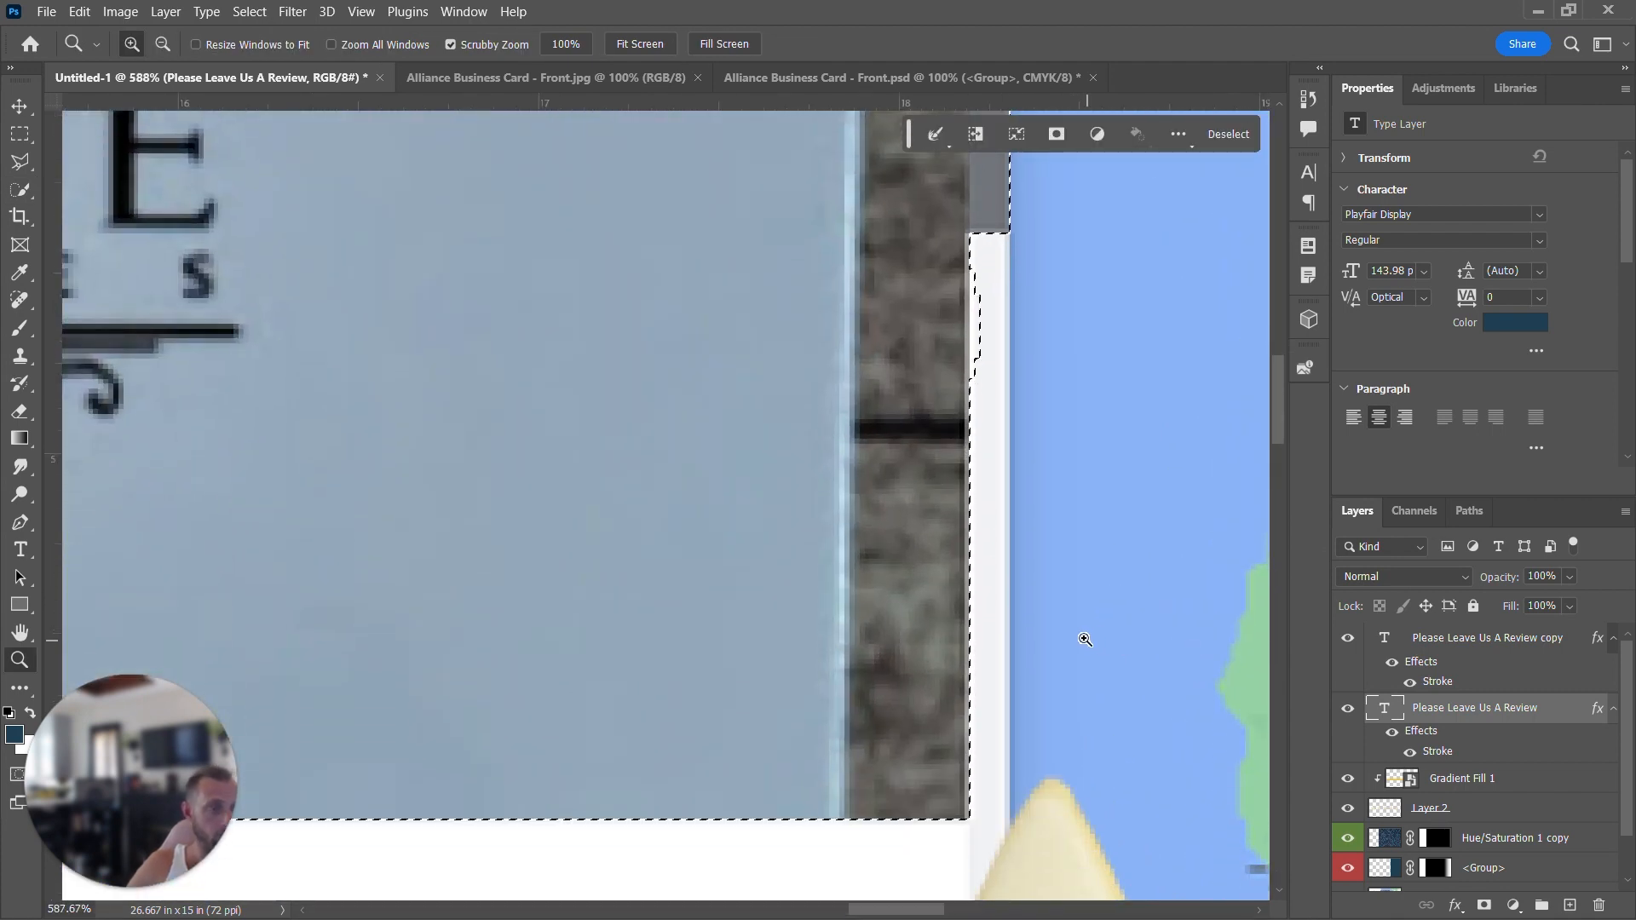
{"action": "key", "text": "w"}
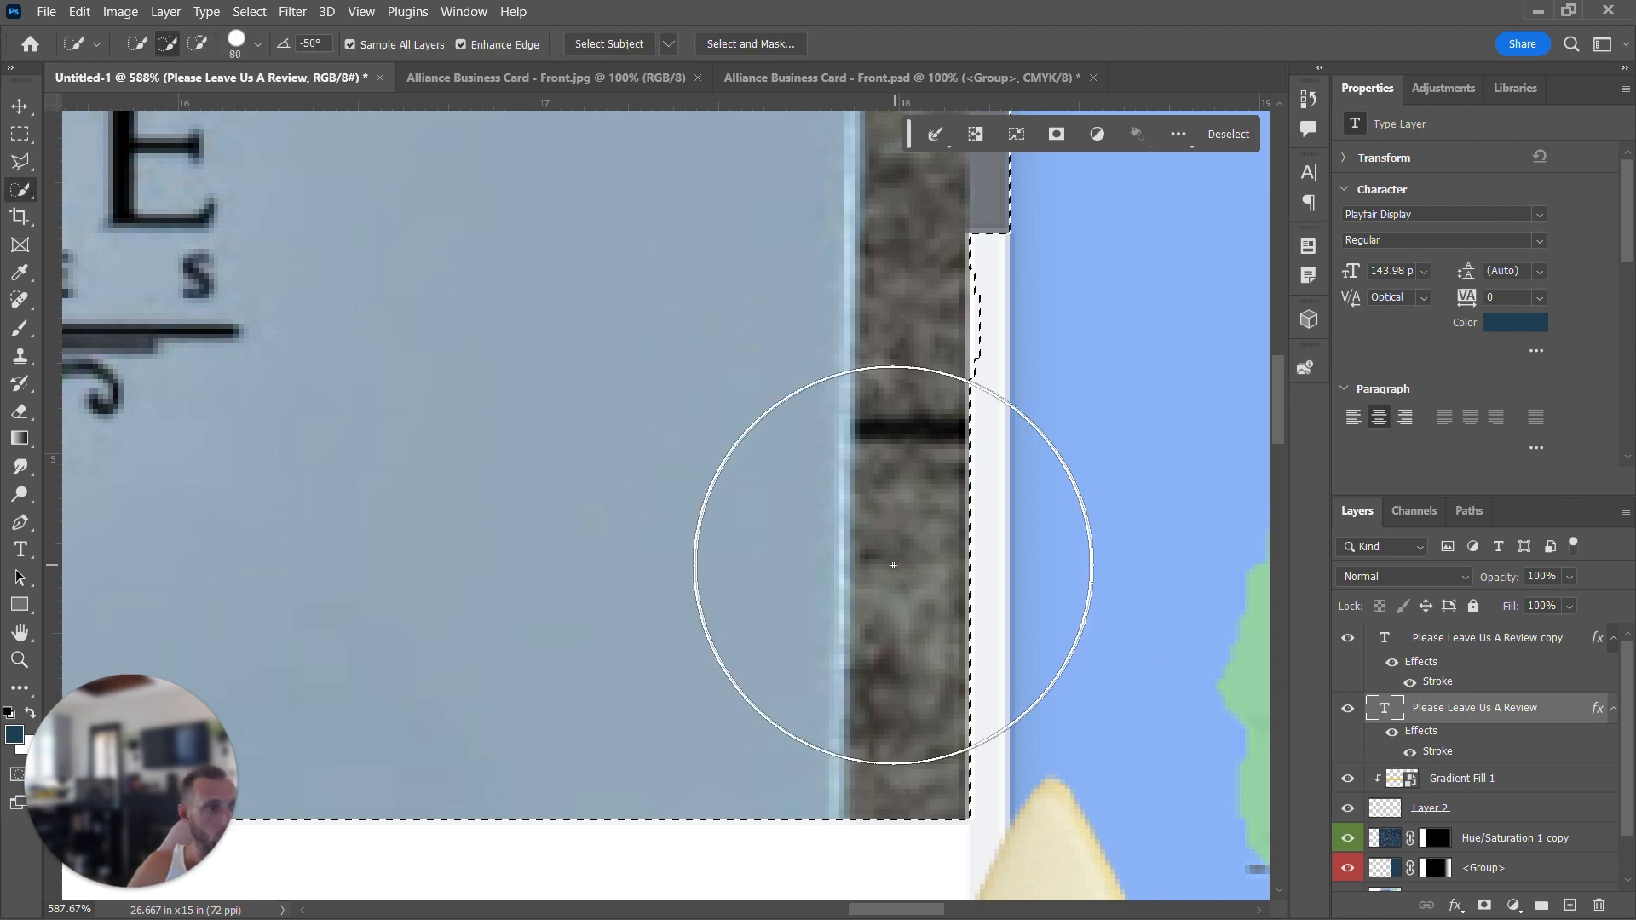
{"action": "mouse_move", "coordinate": [796, 427]}
{"action": "left_mouse_down"}
{"action": "mouse_move", "coordinate": [803, 291]}
{"action": "mouse_move", "coordinate": [797, 554]}
{"action": "left_mouse_up"}
{"action": "key", "text": "bracketleft"}
{"action": "key", "text": "bracketleft"}
{"action": "key", "text": "bracketleft"}
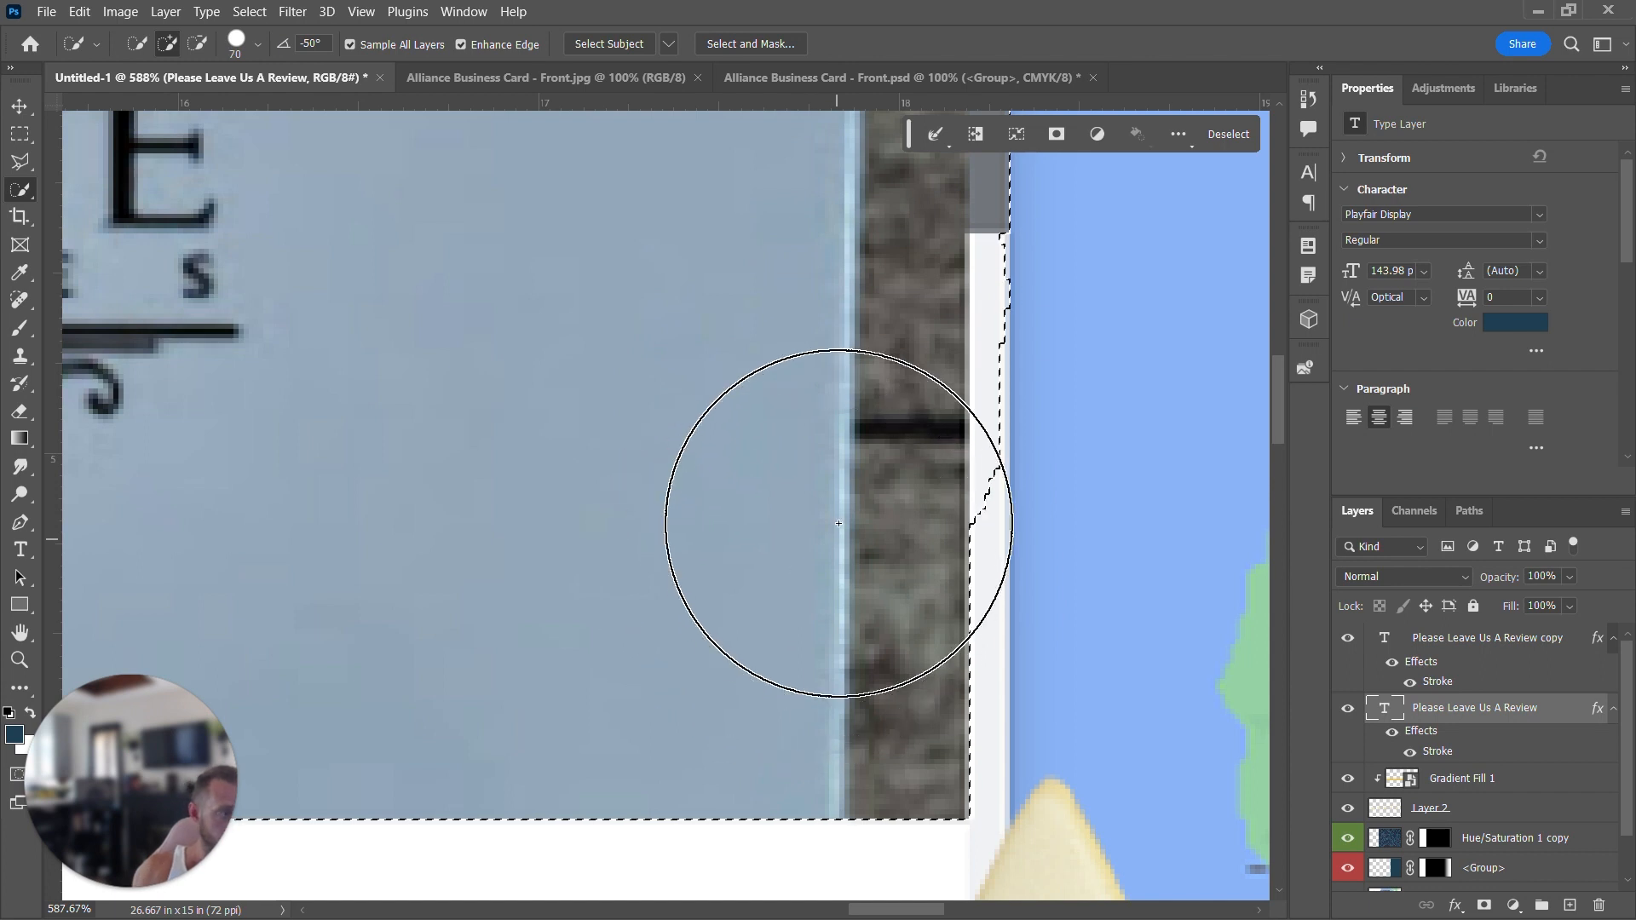
{"action": "left_click", "coordinate": [874, 550]}
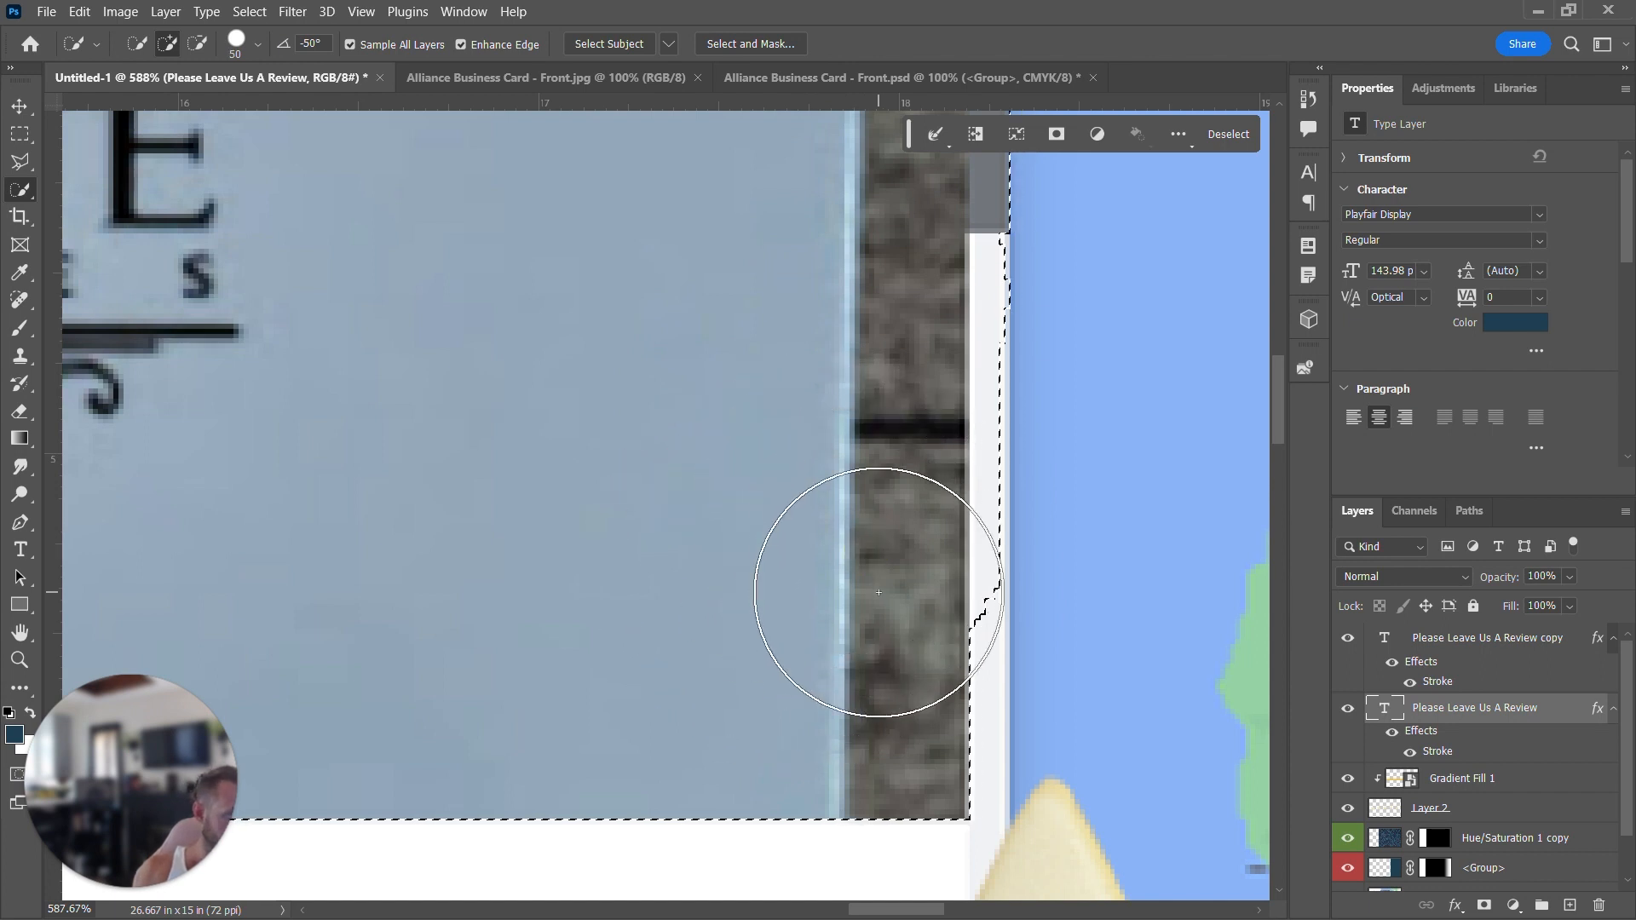
{"action": "left_click", "coordinate": [878, 592]}
{"action": "left_click", "coordinate": [882, 648]}
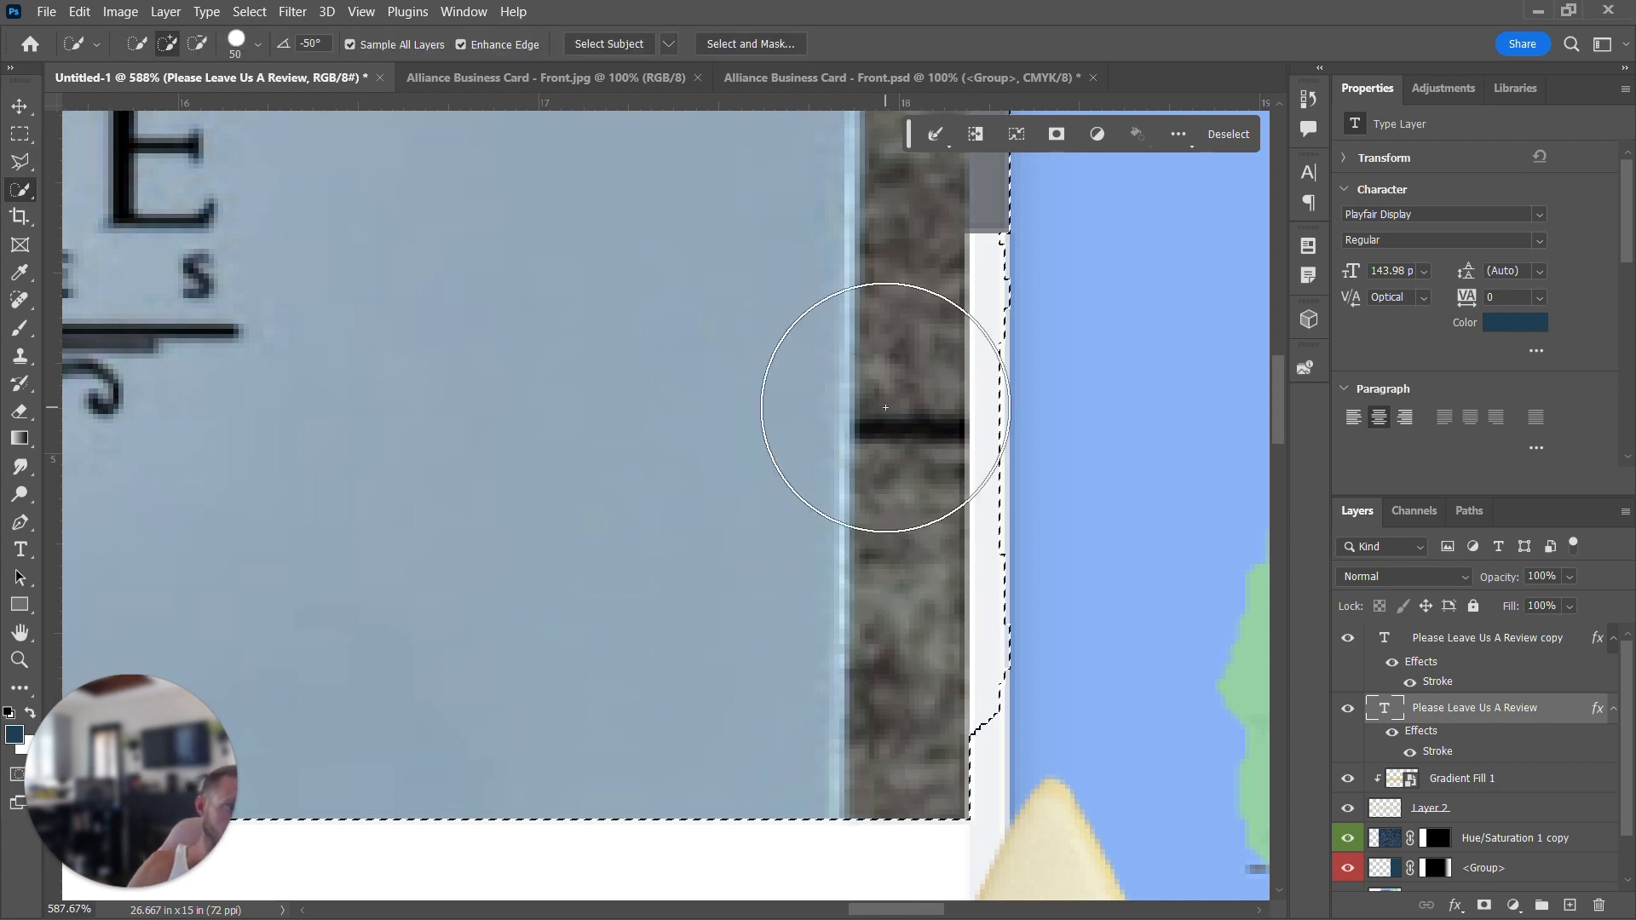
- Add the remaining strip at the photo's lower-right corner to the selection with a straight-edged Polygonal Lasso outline
{"action": "key", "text": "l"}
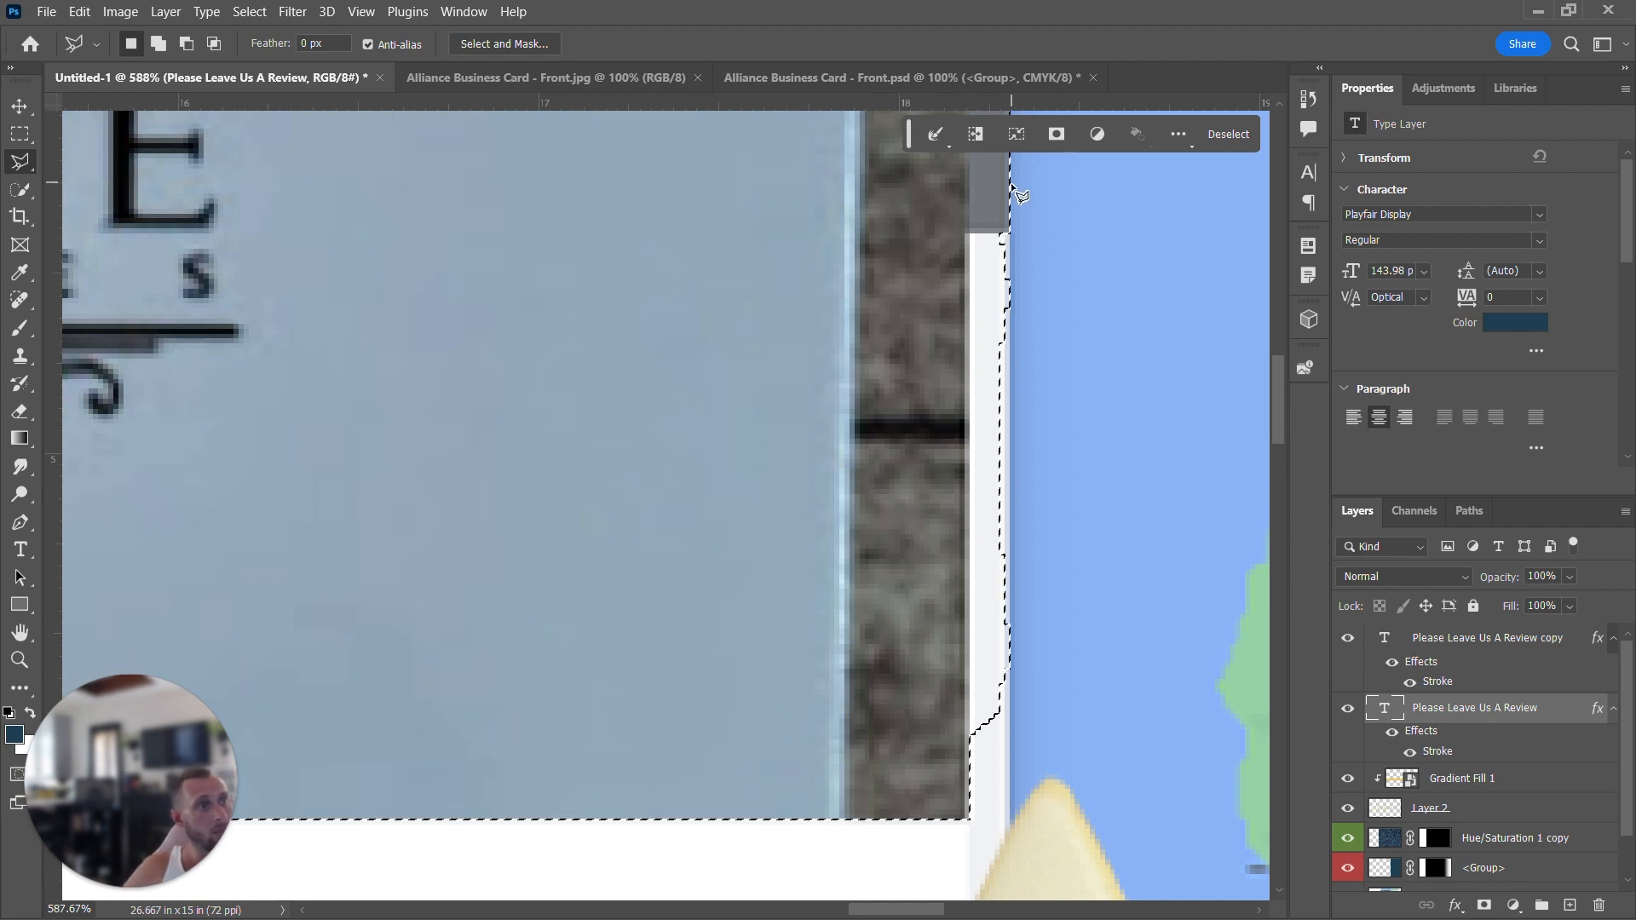
{"action": "left_click", "coordinate": [1009, 214], "text": "shift"}
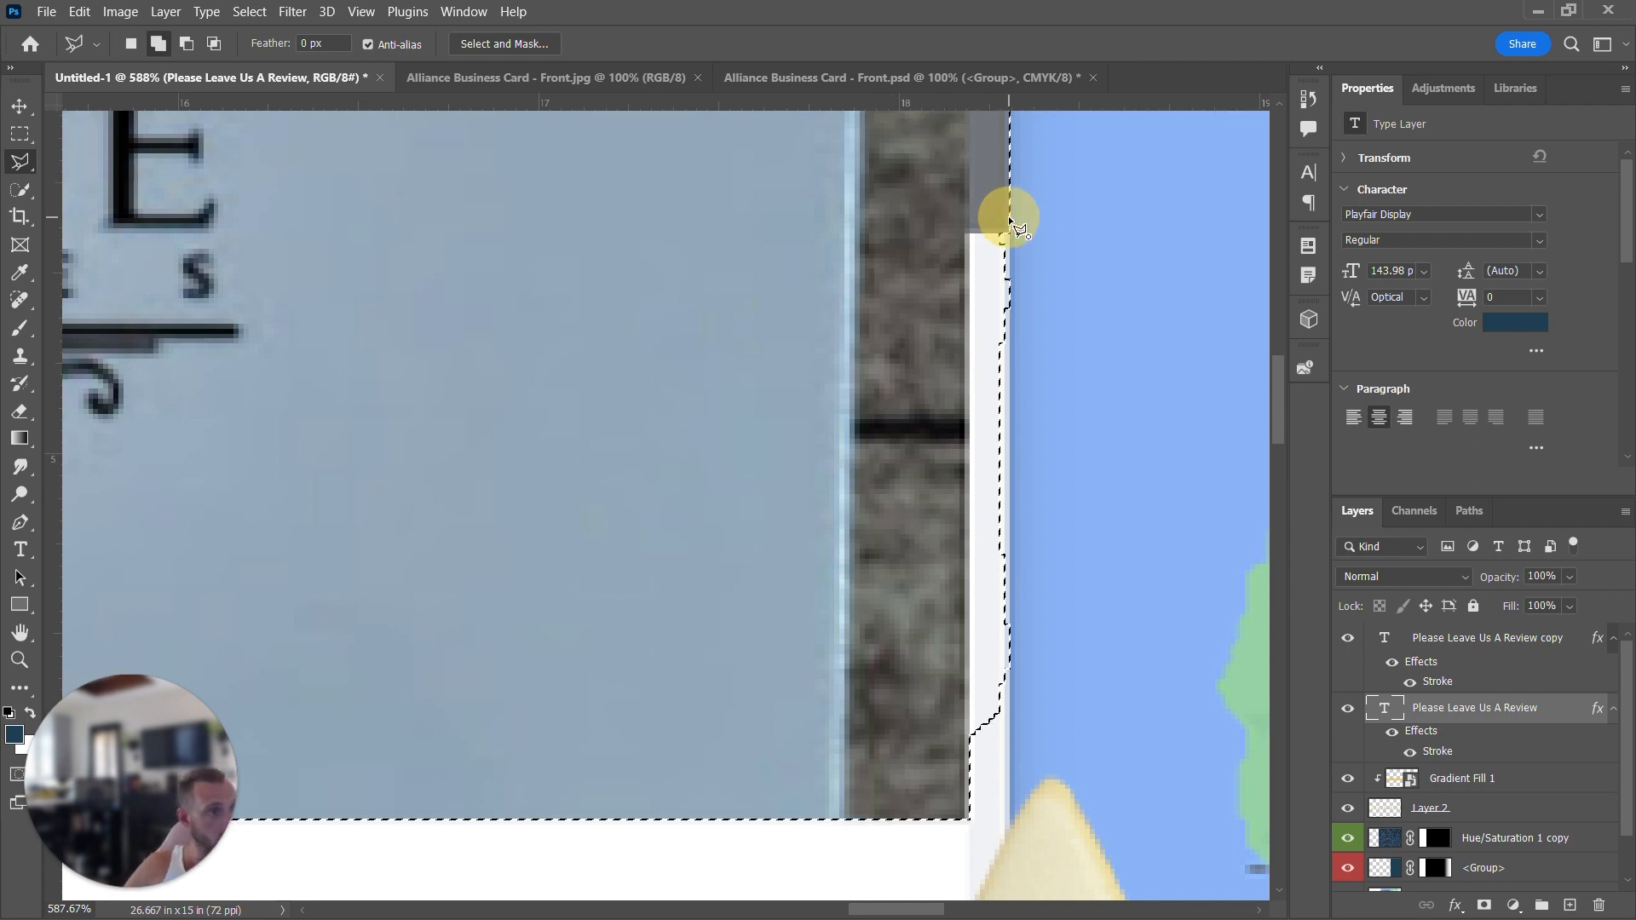
{"action": "left_click", "coordinate": [1008, 820]}
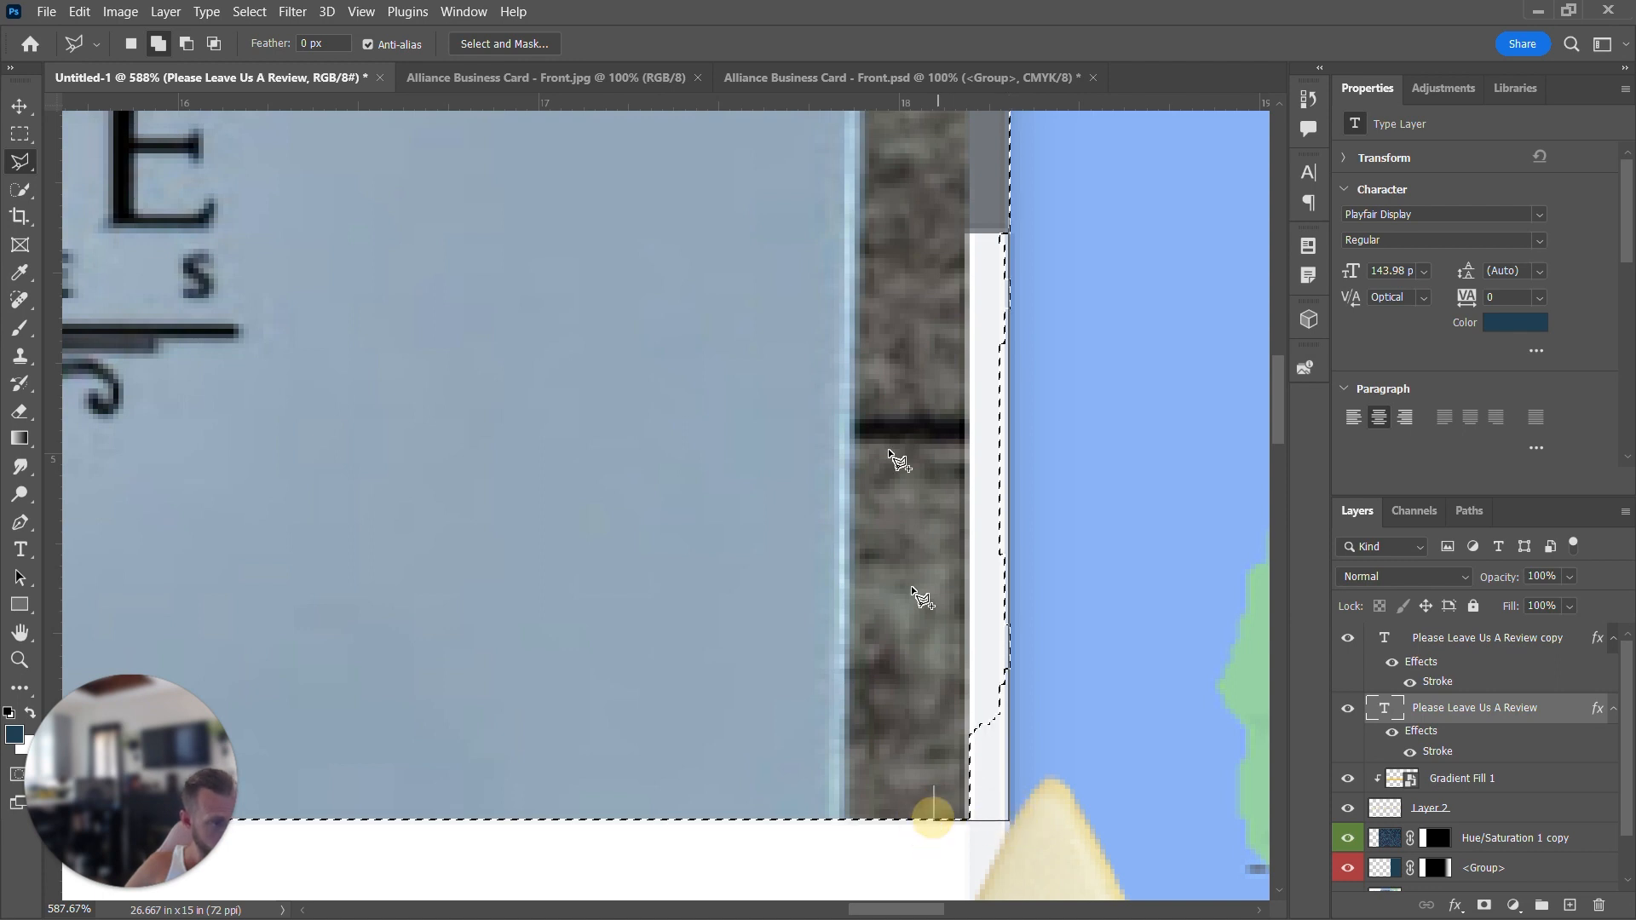
{"action": "left_click", "coordinate": [923, 172]}
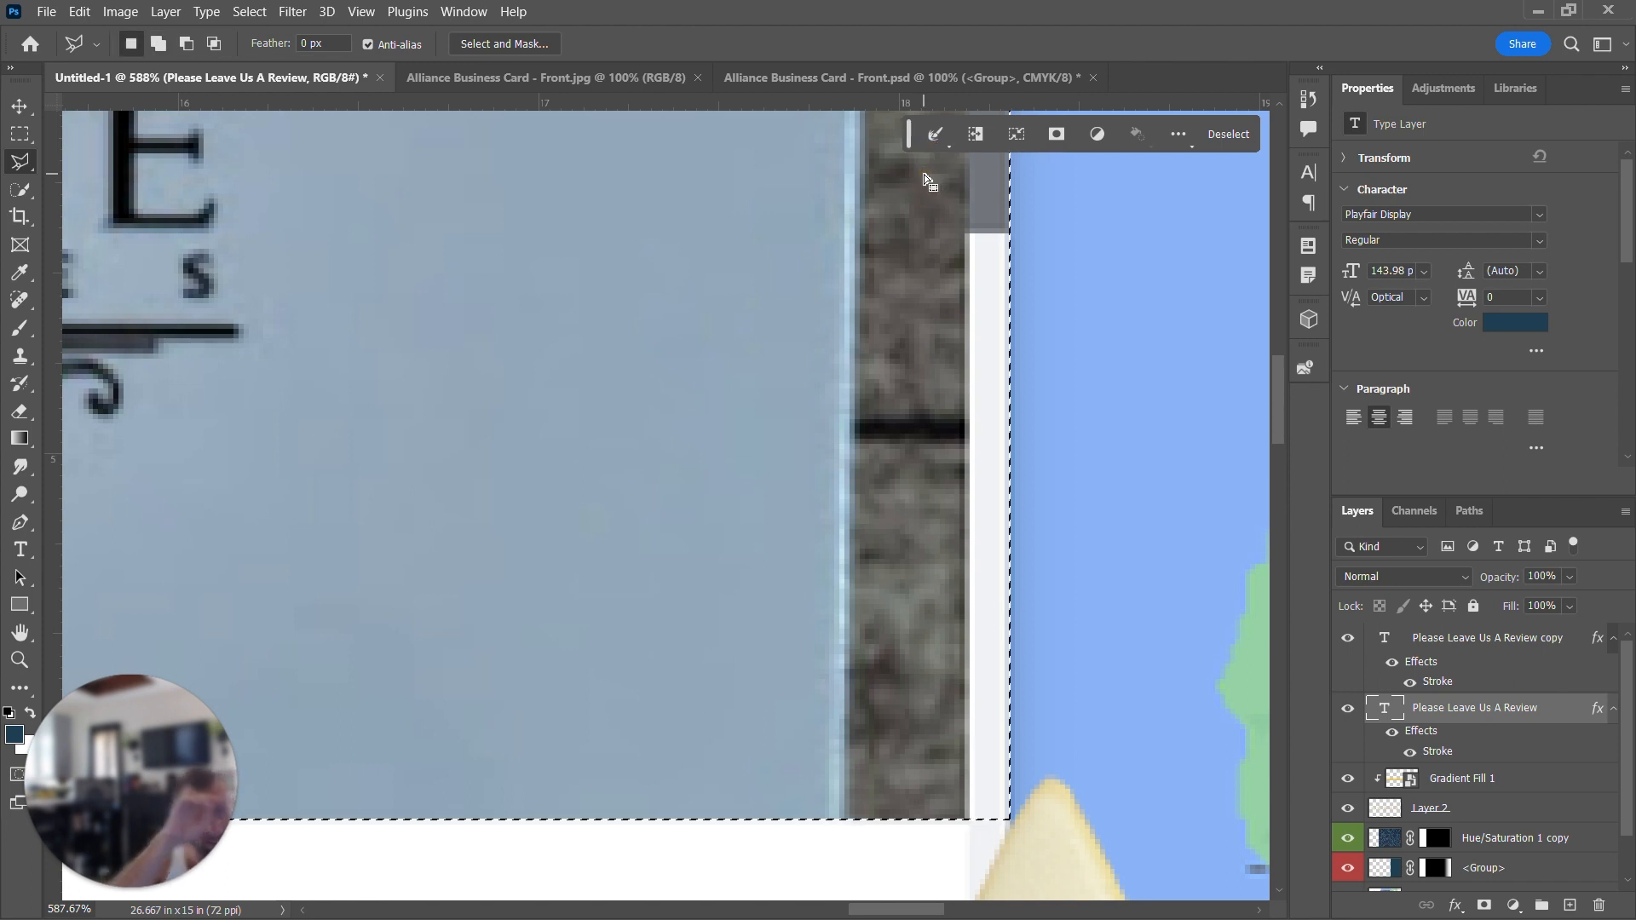
- Duplicate Layer 1 and mask the copy to the selected photo, checking the cutout by hiding and reshowing Layer 1
{"action": "key", "text": "z"}
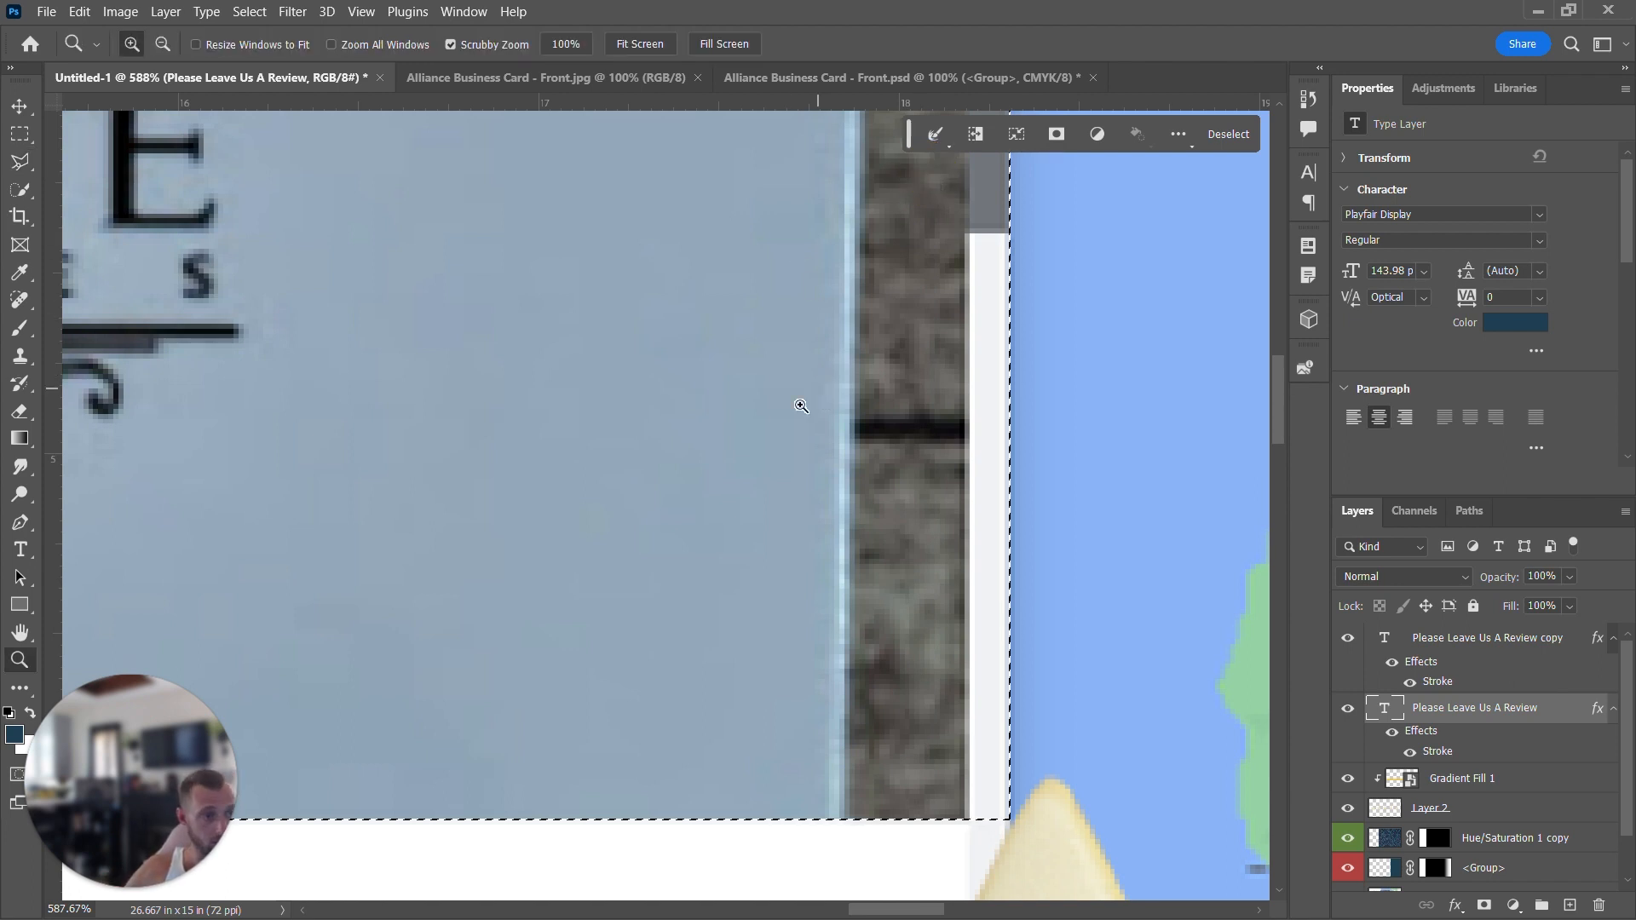
{"action": "left_click_drag", "start_coordinate": [737, 532], "coordinate": [642, 529]}
{"action": "scroll", "coordinate": [575, 556], "scroll_direction": "left", "scroll_amount": 2}
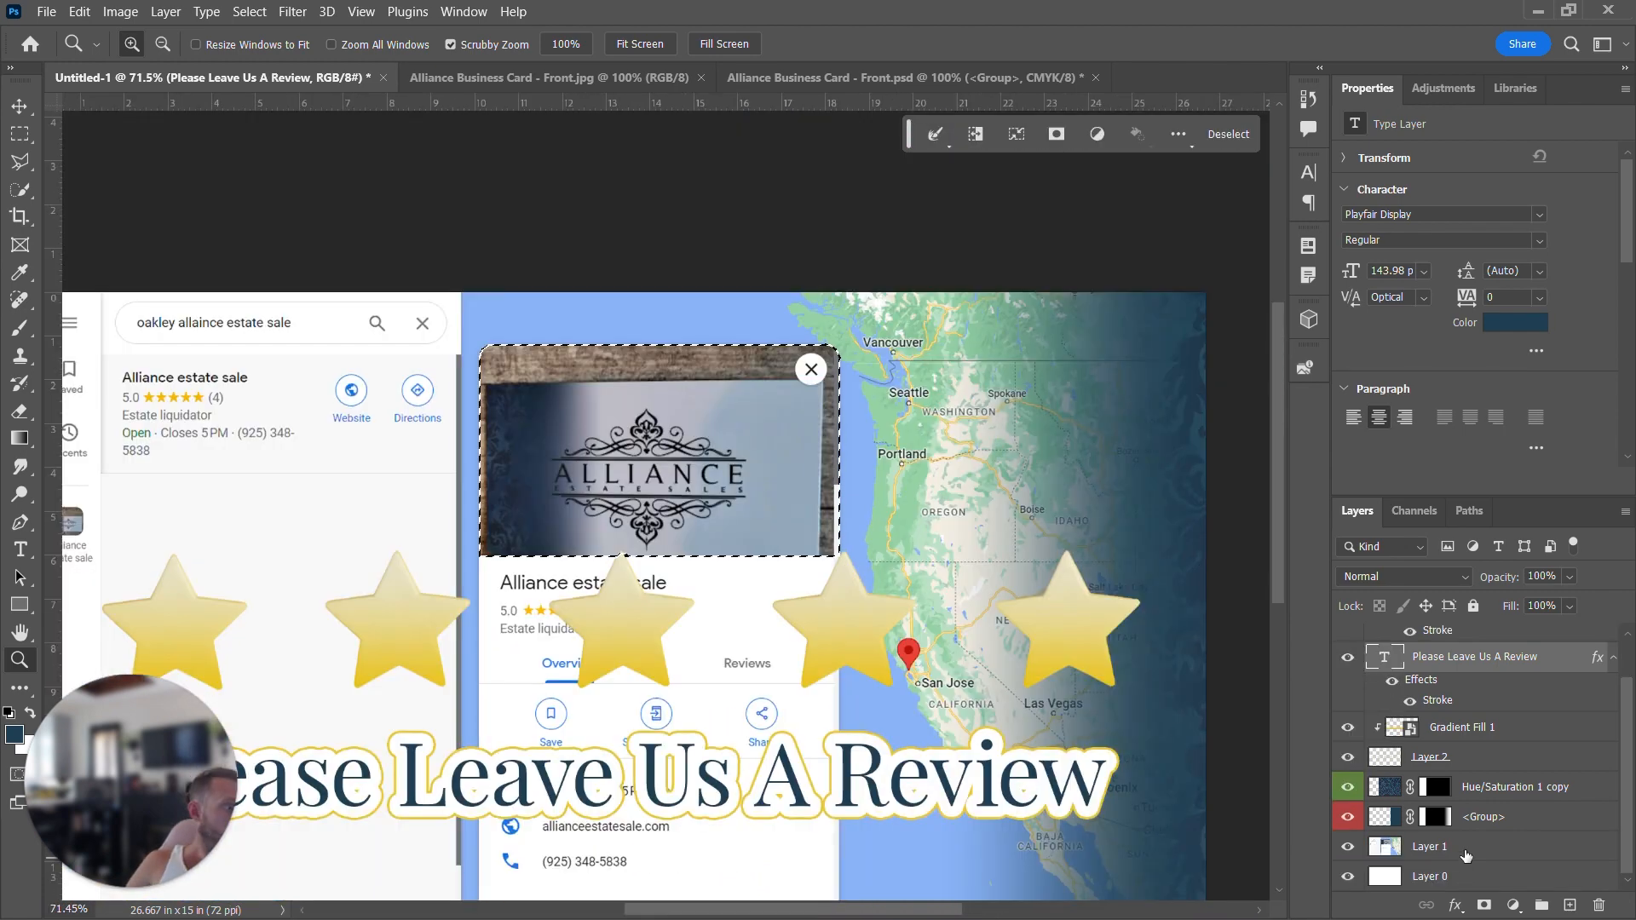
{"action": "left_click_drag", "start_coordinate": [1466, 855], "coordinate": [1482, 834]}
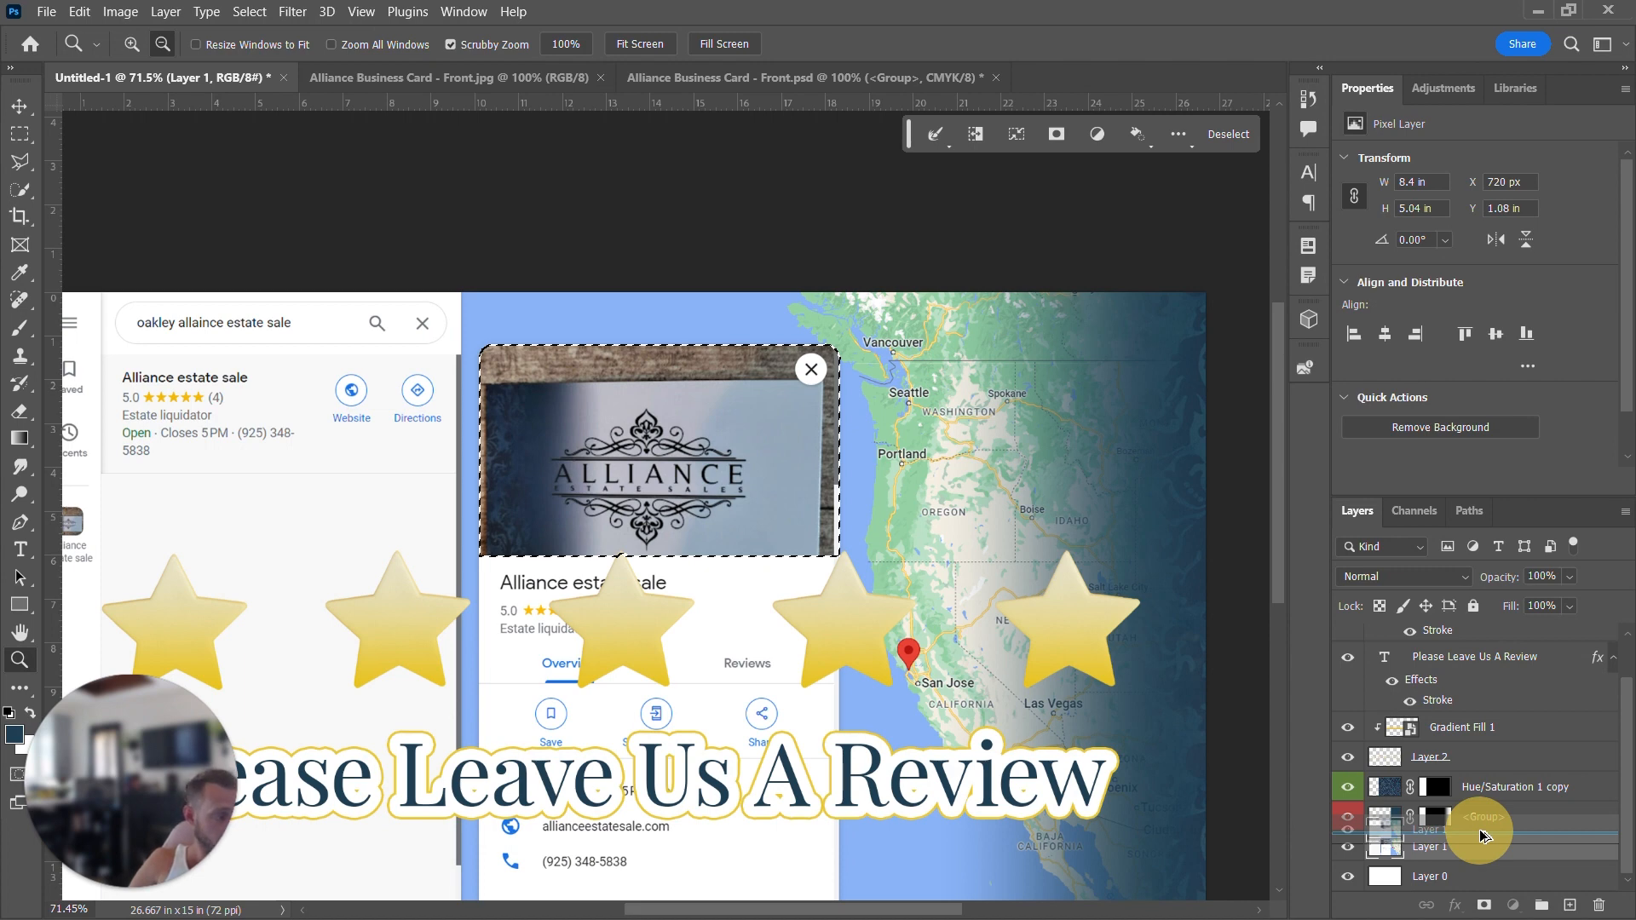
{"action": "left_click_drag", "start_coordinate": [1480, 836], "coordinate": [1481, 835]}
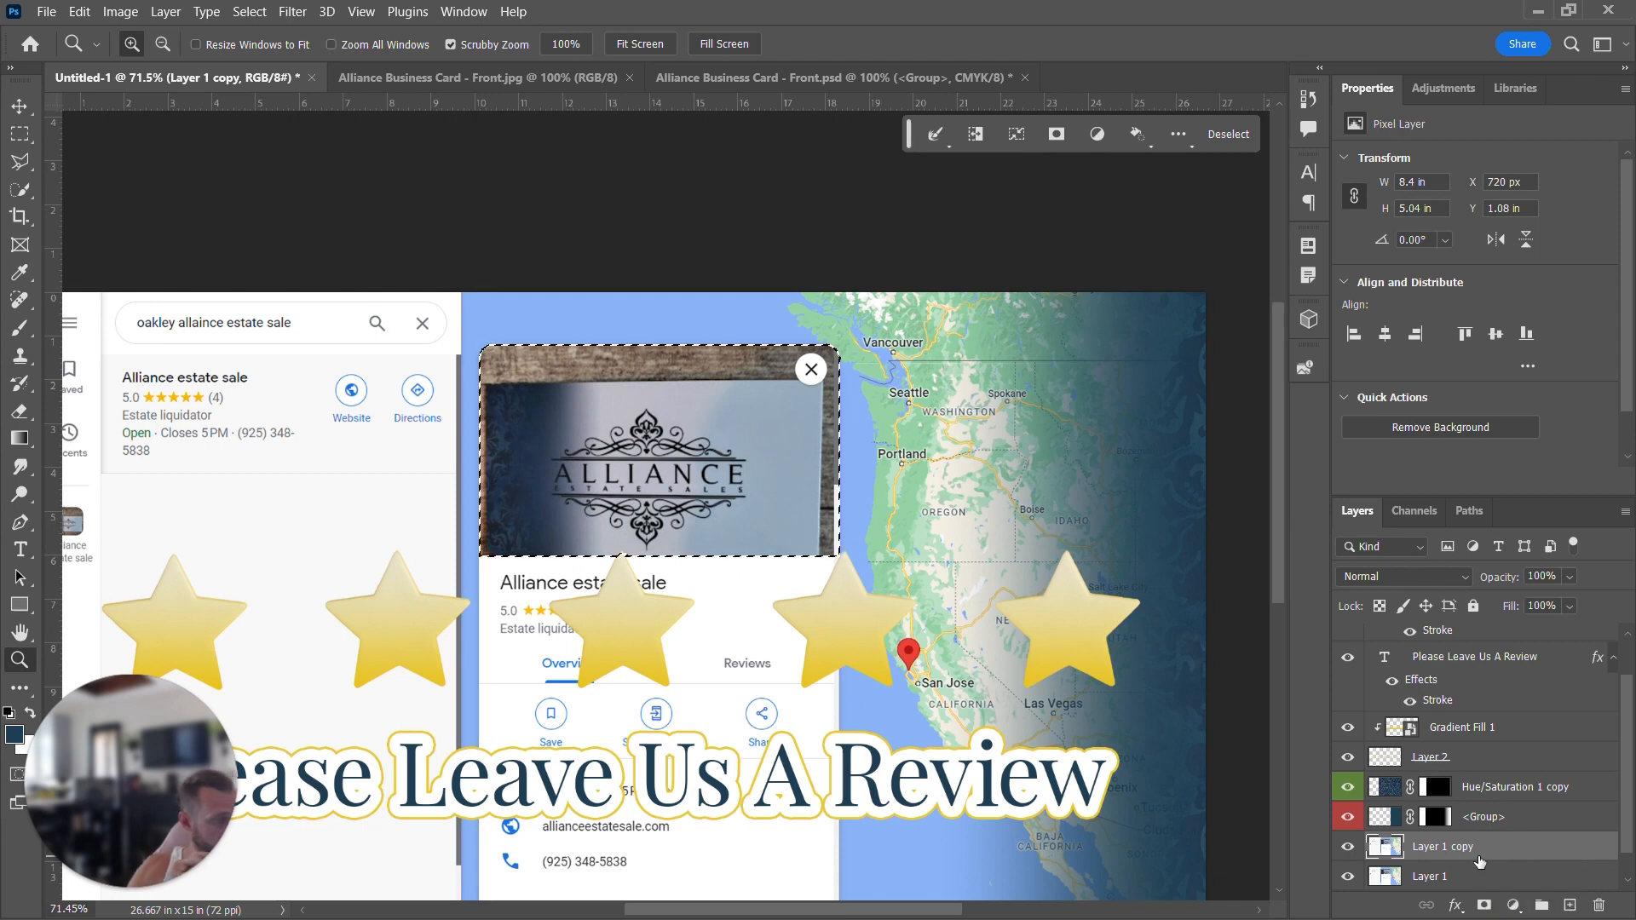
{"action": "left_click", "coordinate": [1484, 908]}
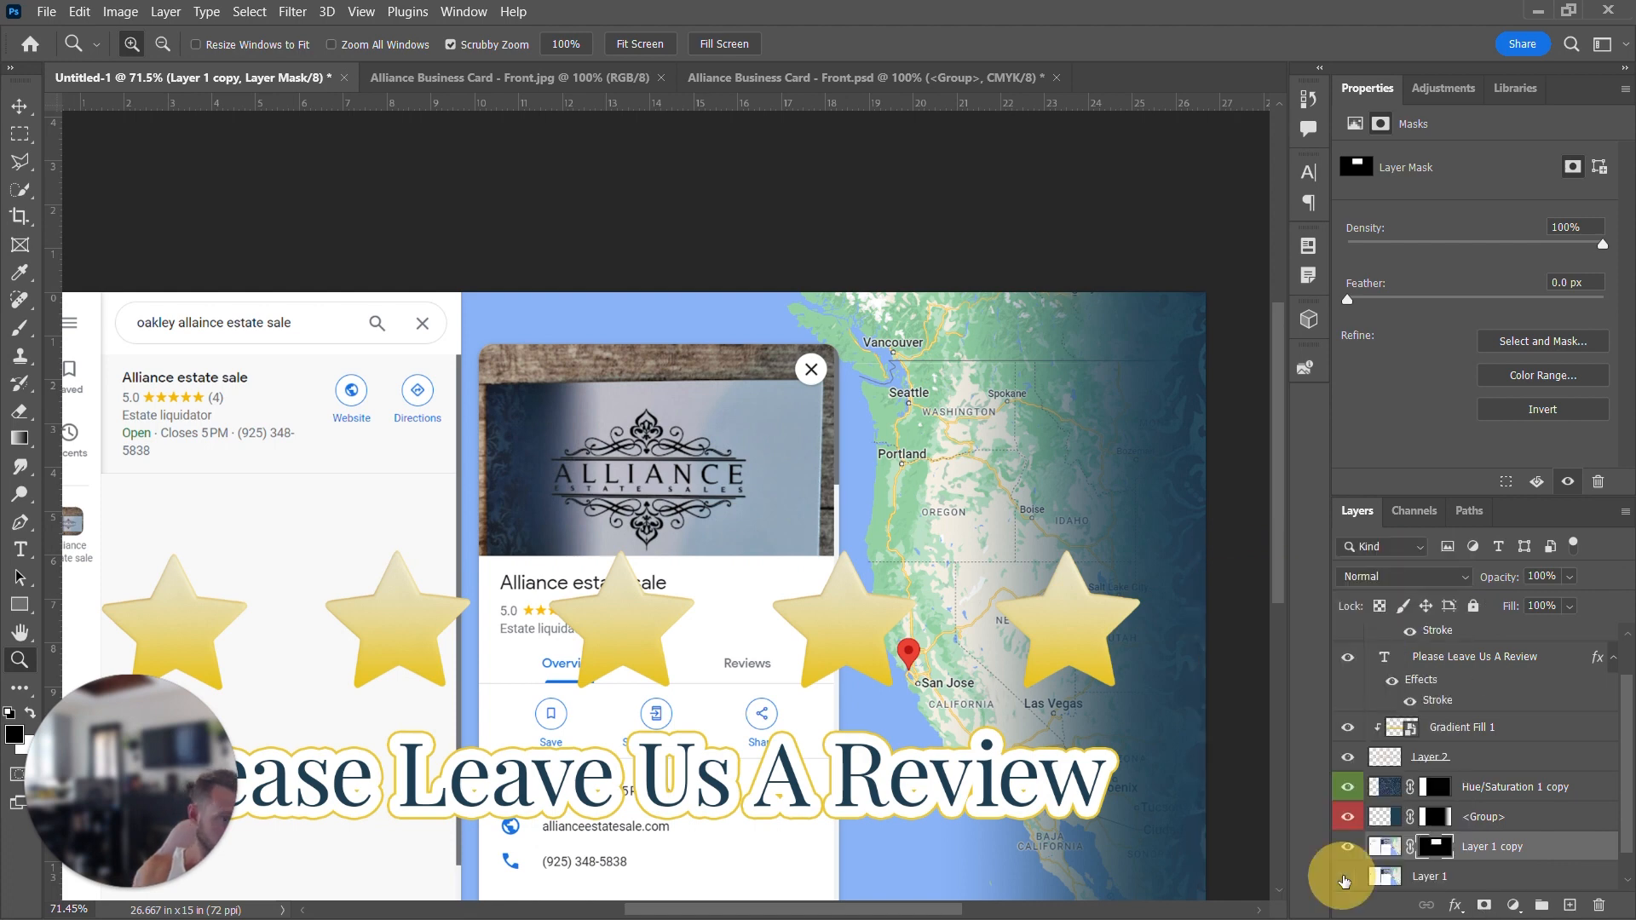
{"action": "left_click", "coordinate": [1346, 878]}
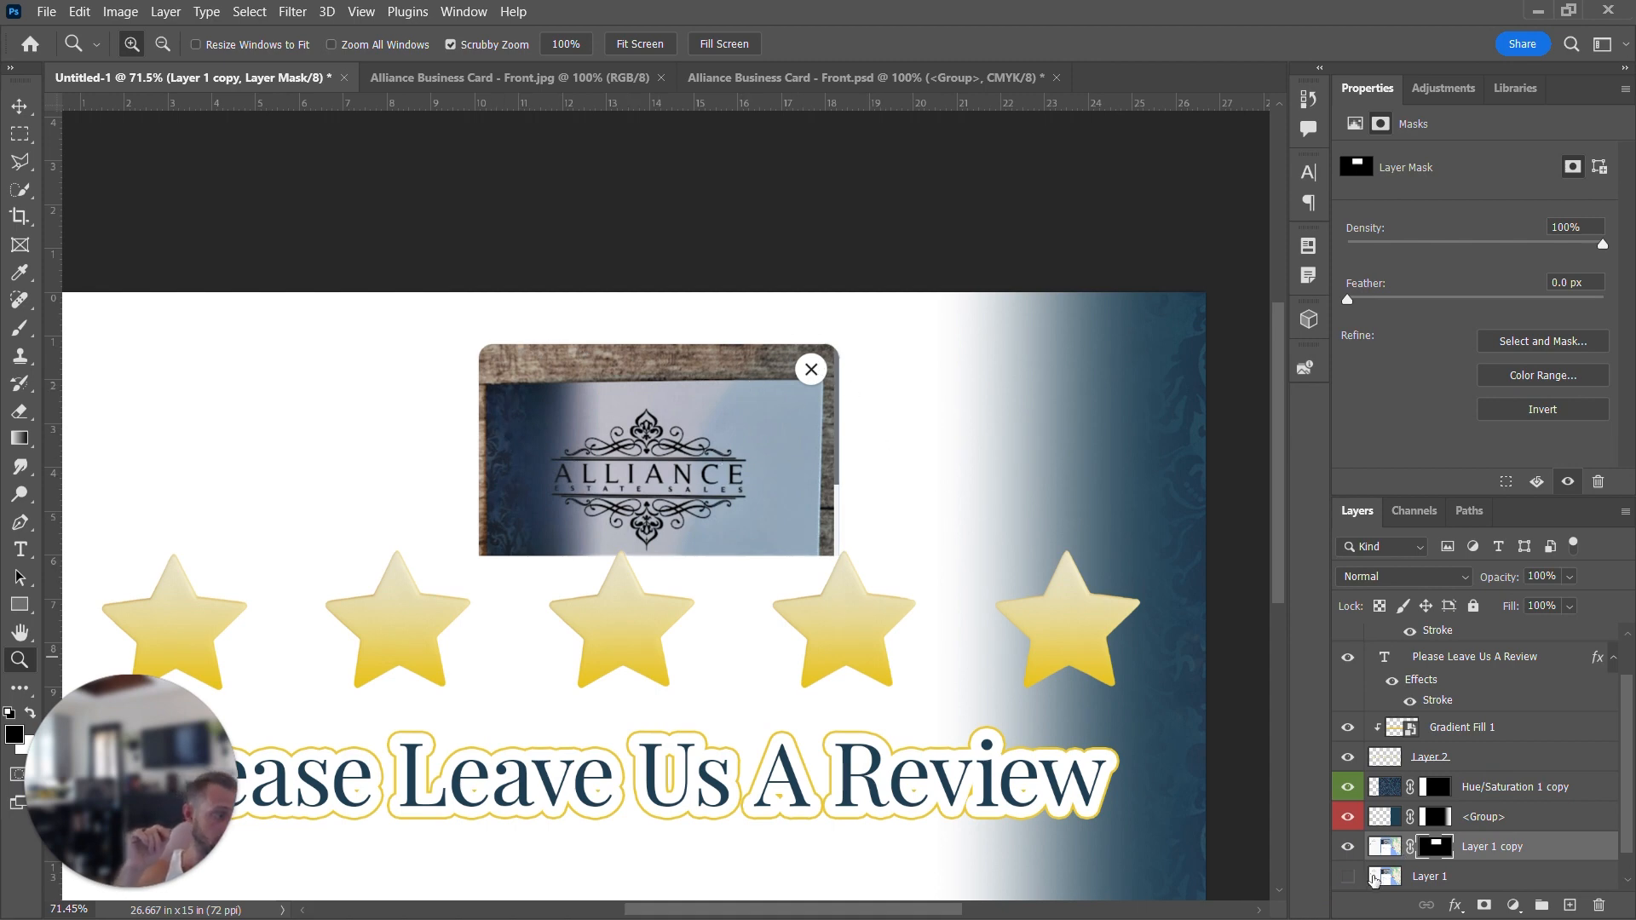
{"action": "left_click", "coordinate": [1346, 878]}
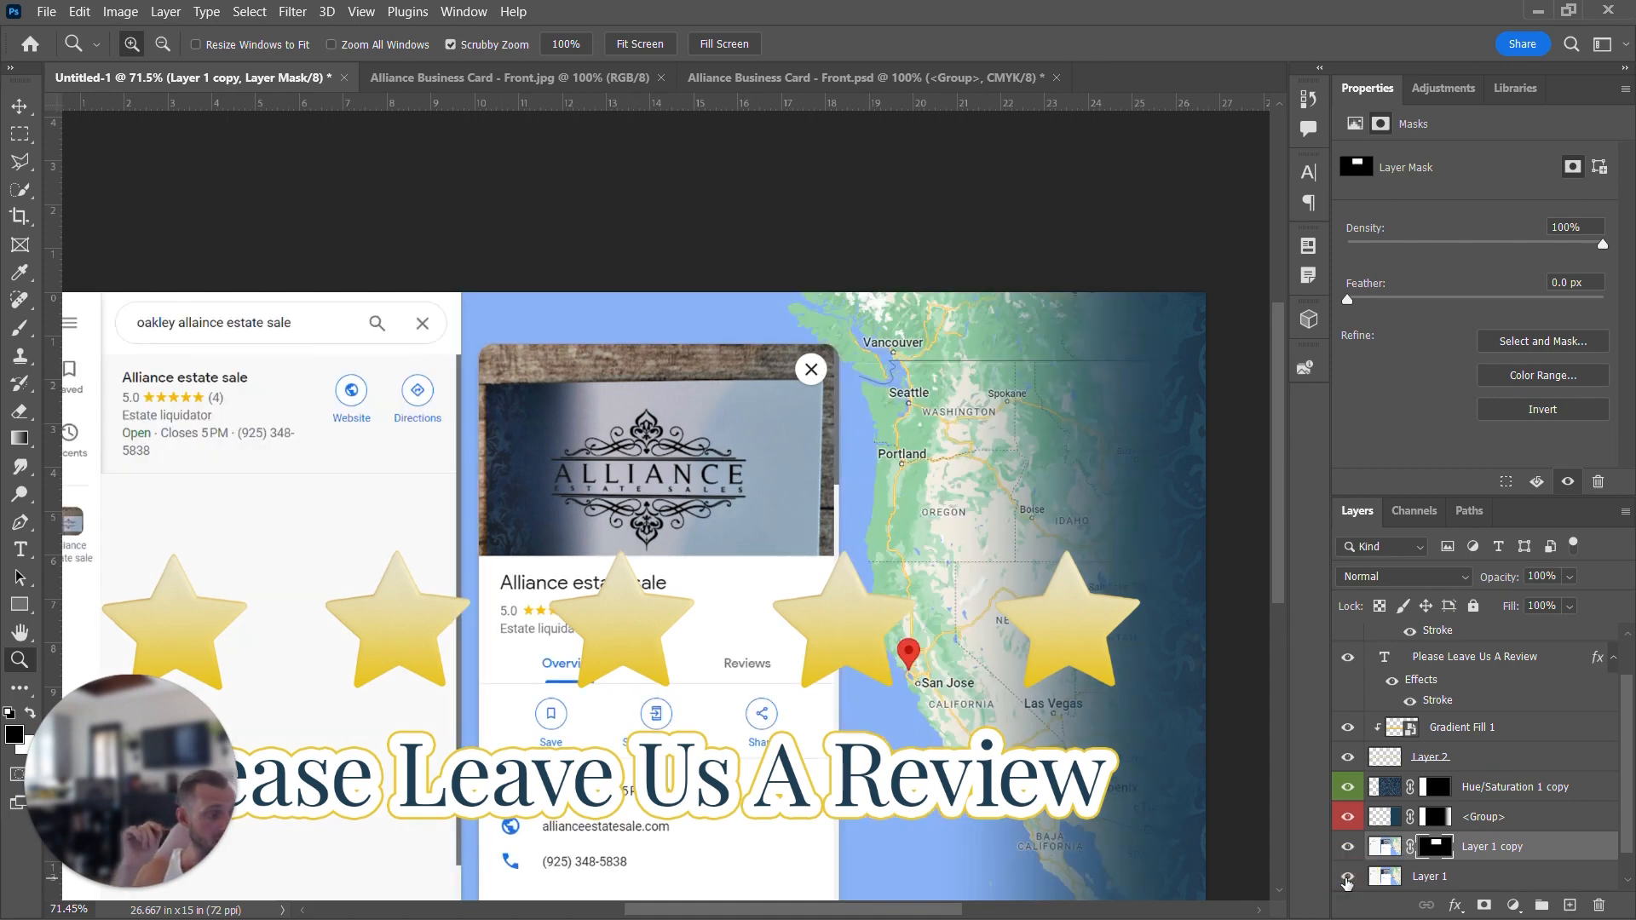
- Copy the artwork from Alliance Business Card - Front.jpg into Untitled-1 over the listing photo, directly above the masked layer
{"action": "left_click", "coordinate": [566, 78]}
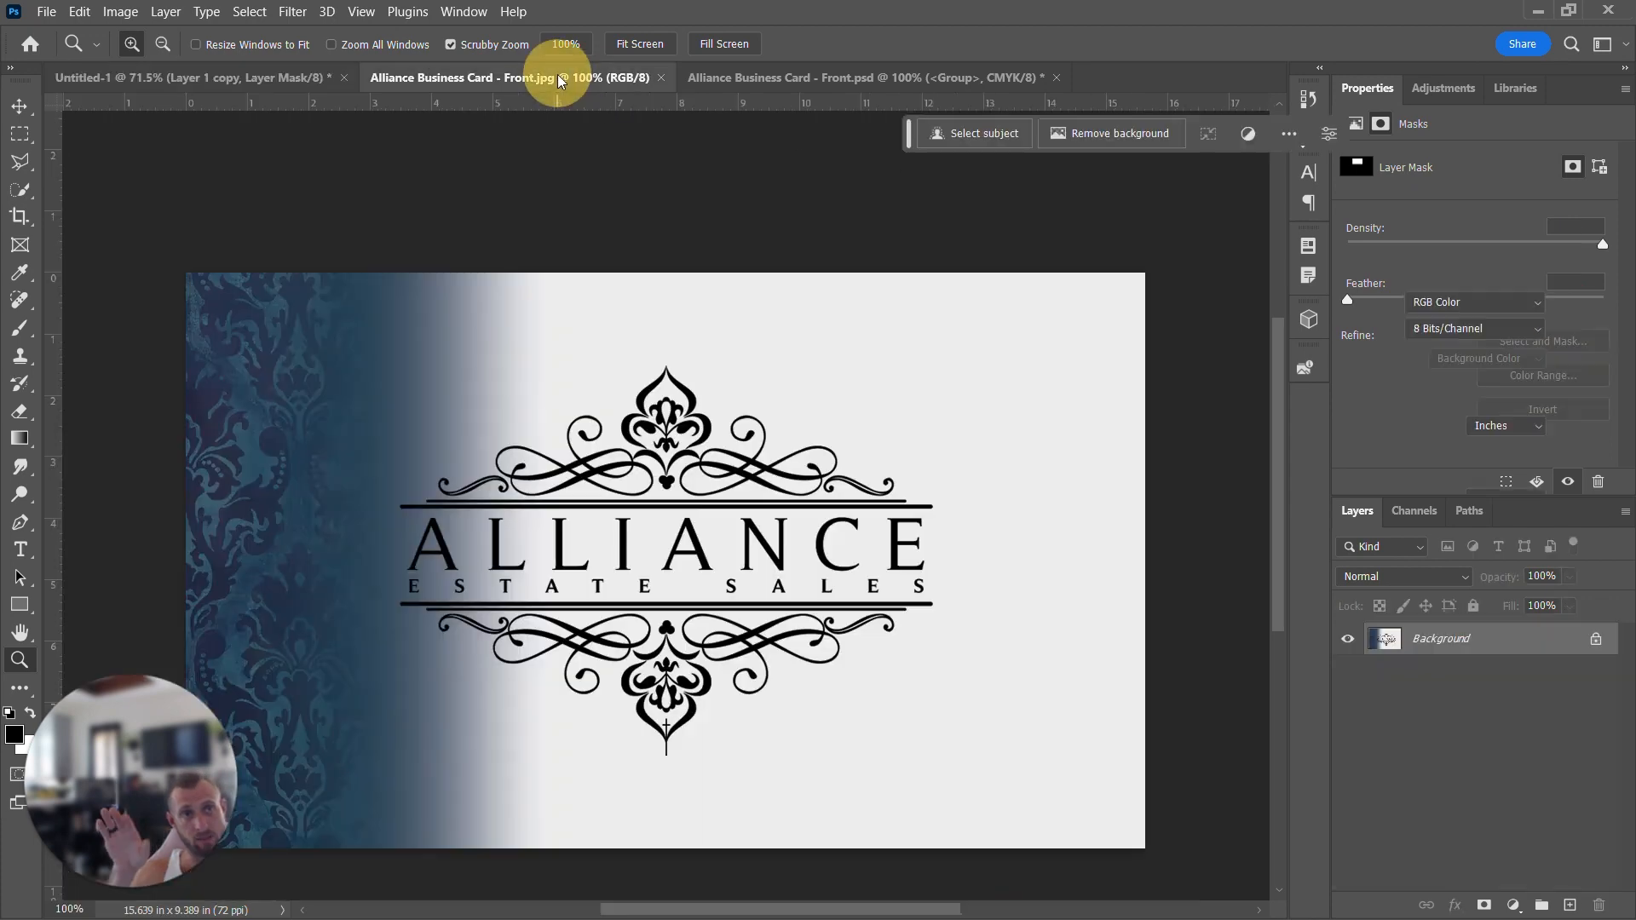
{"action": "key", "text": "v"}
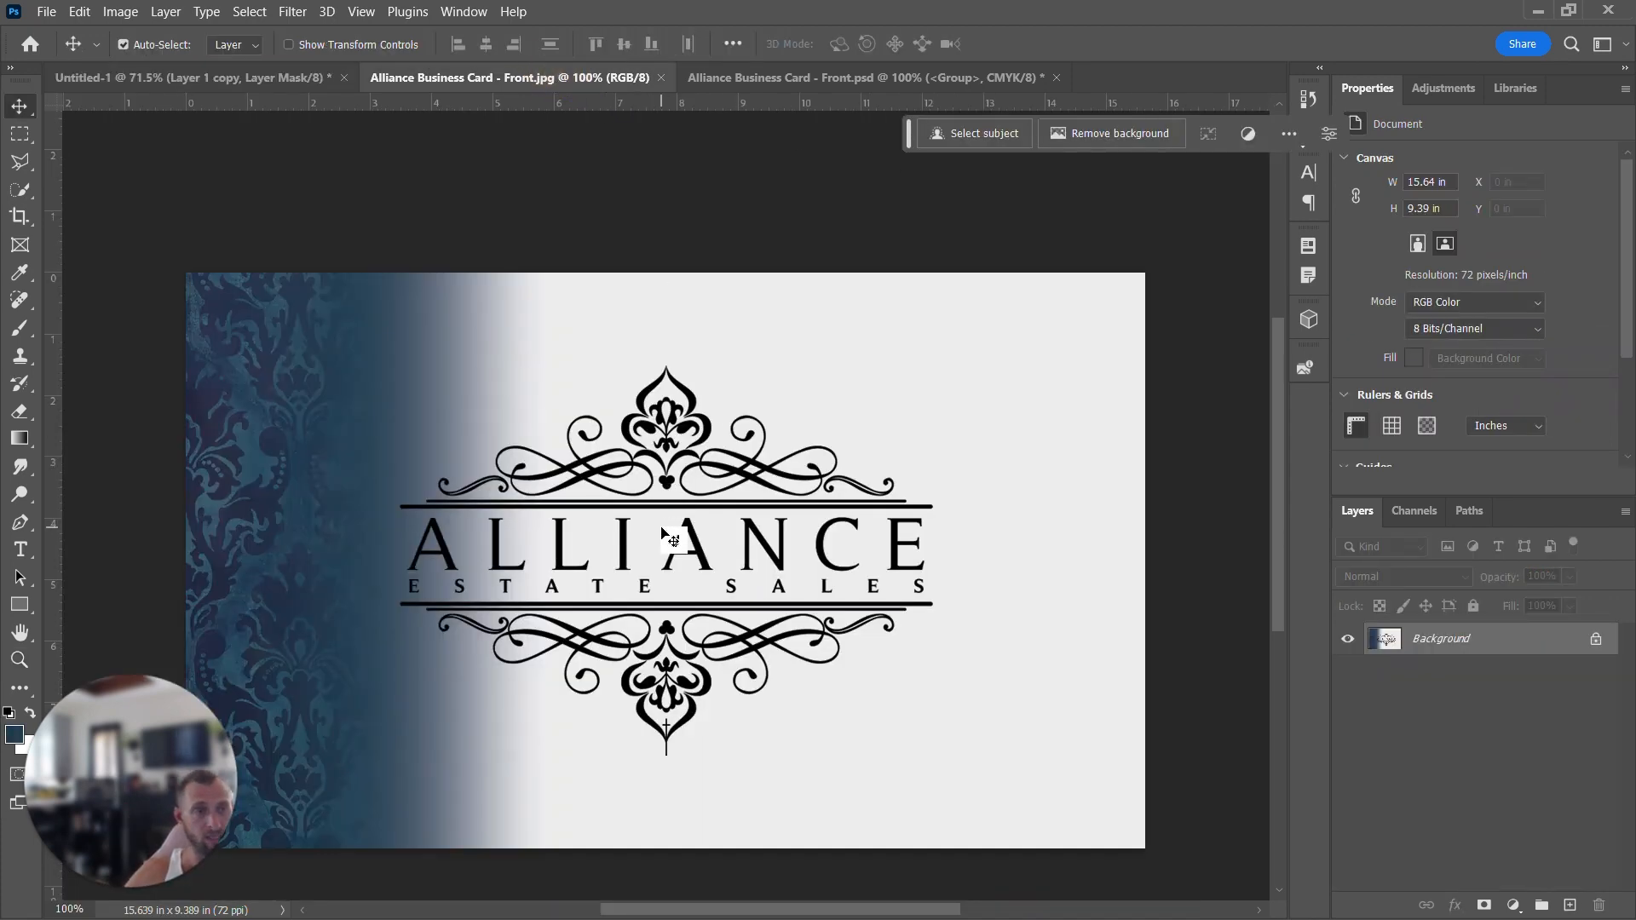
{"action": "left_click_drag", "start_coordinate": [675, 533], "coordinate": [670, 400]}
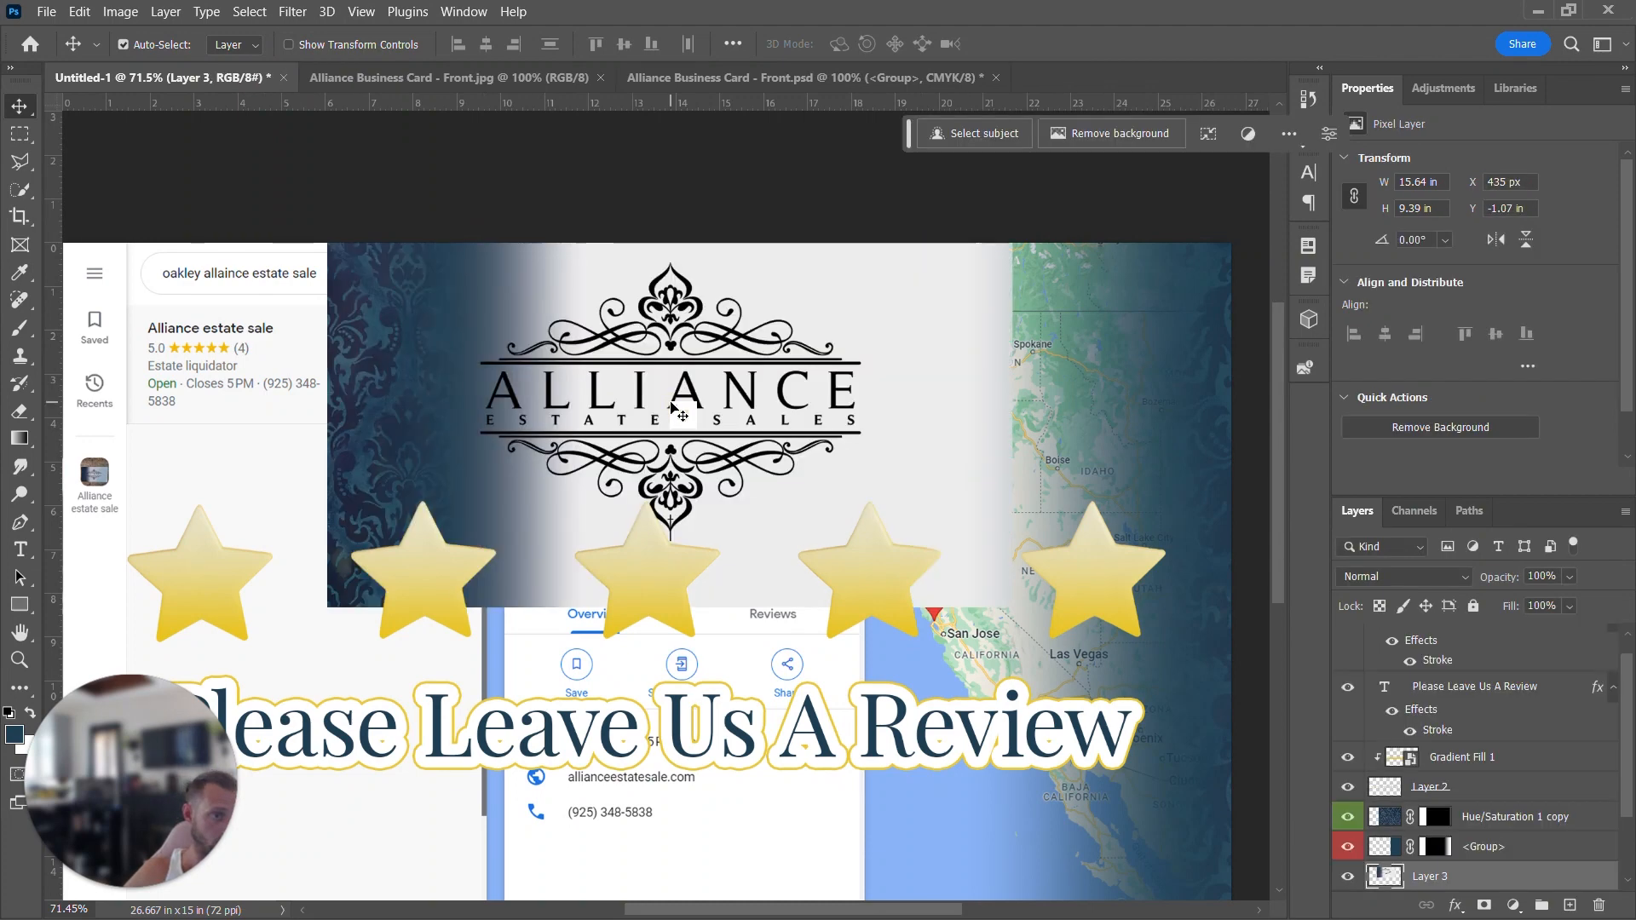
- Scale the business card artwork to about 53.81% over the listing photo and clip it to the masked Layer 1 copy
{"action": "key", "text": "ctrl+t"}
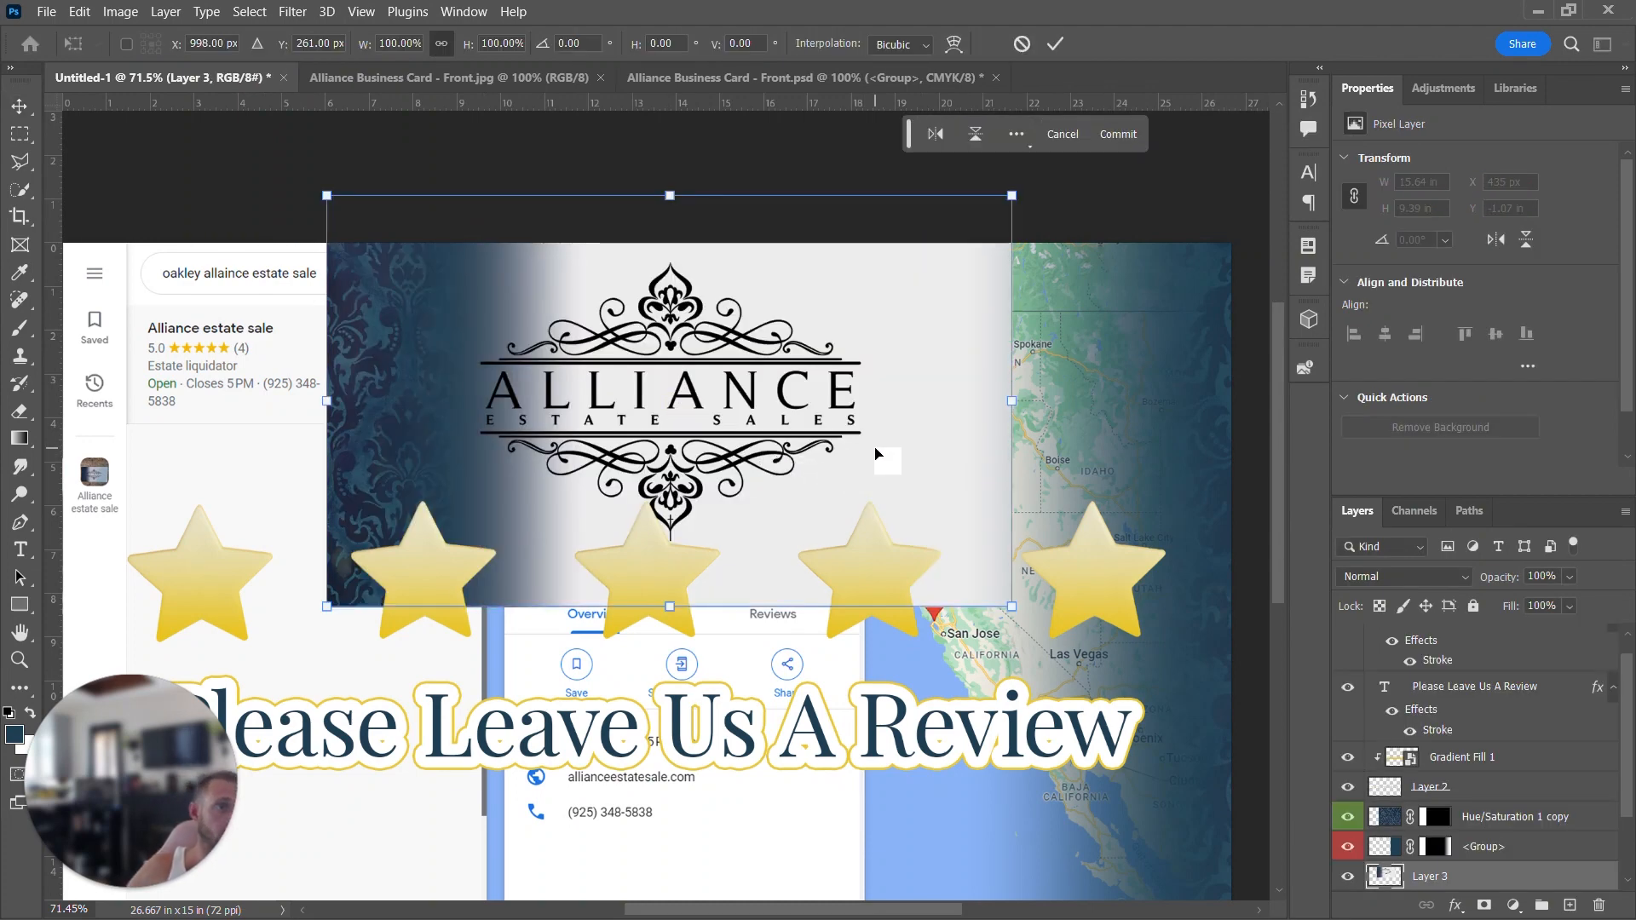
{"action": "left_click_drag", "start_coordinate": [670, 196], "coordinate": [670, 332]}
{"action": "left_click_drag", "start_coordinate": [673, 622], "coordinate": [668, 571]}
{"action": "left_click_drag", "start_coordinate": [704, 468], "coordinate": [720, 433]}
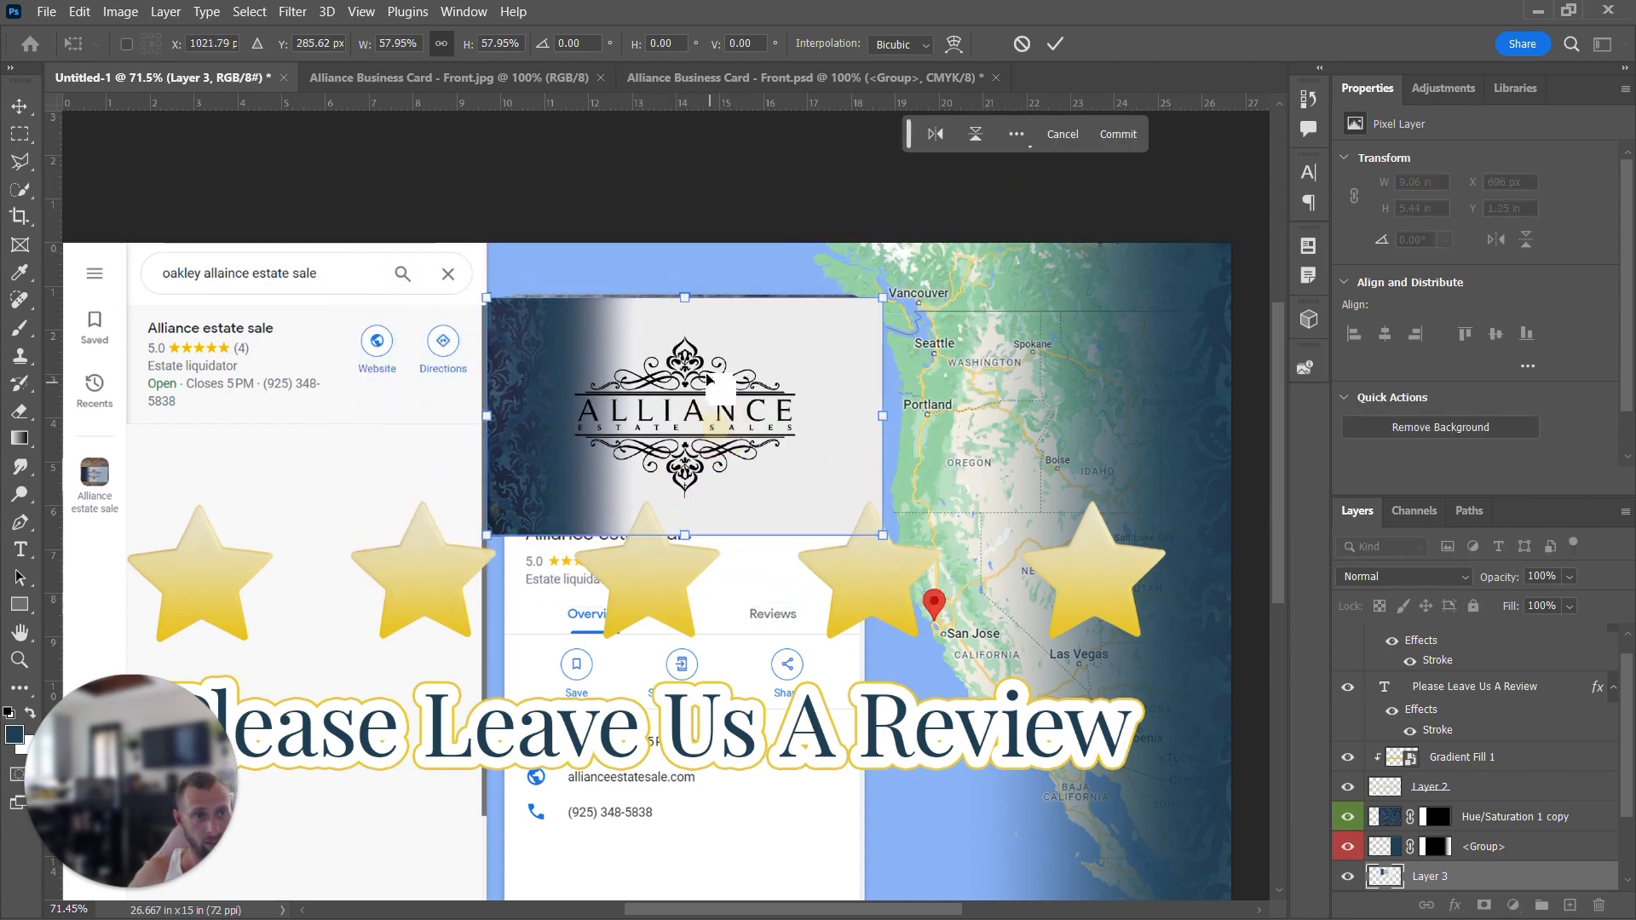
{"action": "left_click_drag", "start_coordinate": [686, 298], "coordinate": [683, 314]}
{"action": "left_click_drag", "start_coordinate": [682, 370], "coordinate": [688, 369]}
{"action": "scroll", "coordinate": [1482, 822], "scroll_direction": "down", "scroll_amount": 3}
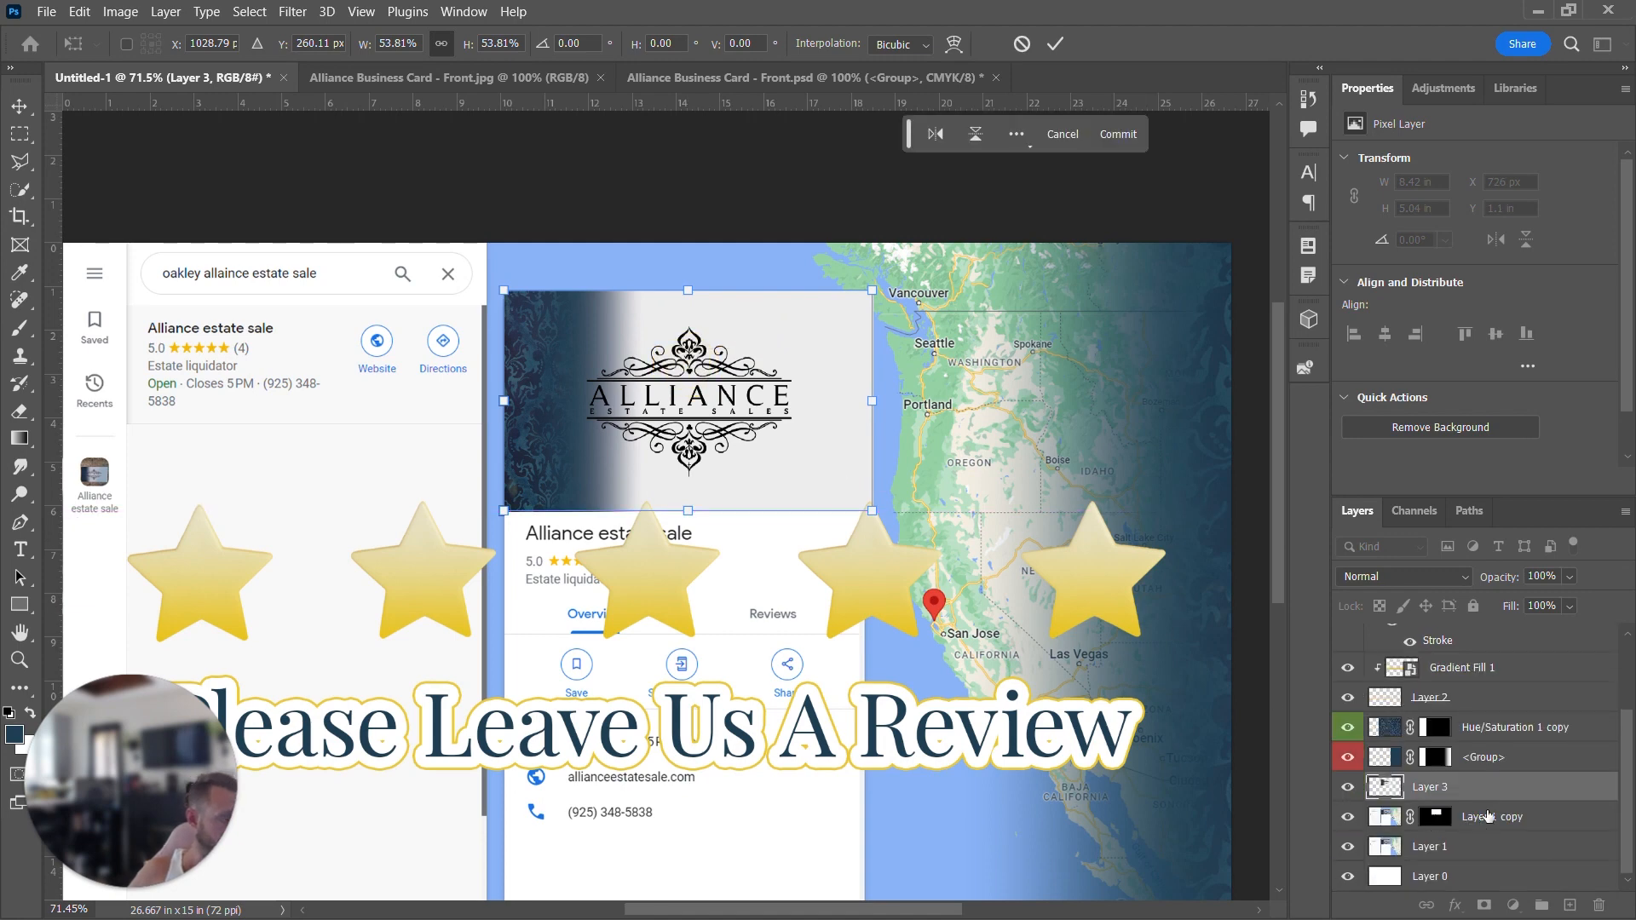
{"action": "key", "text": "Return"}
{"action": "left_click", "coordinate": [1444, 802], "text": "alt"}
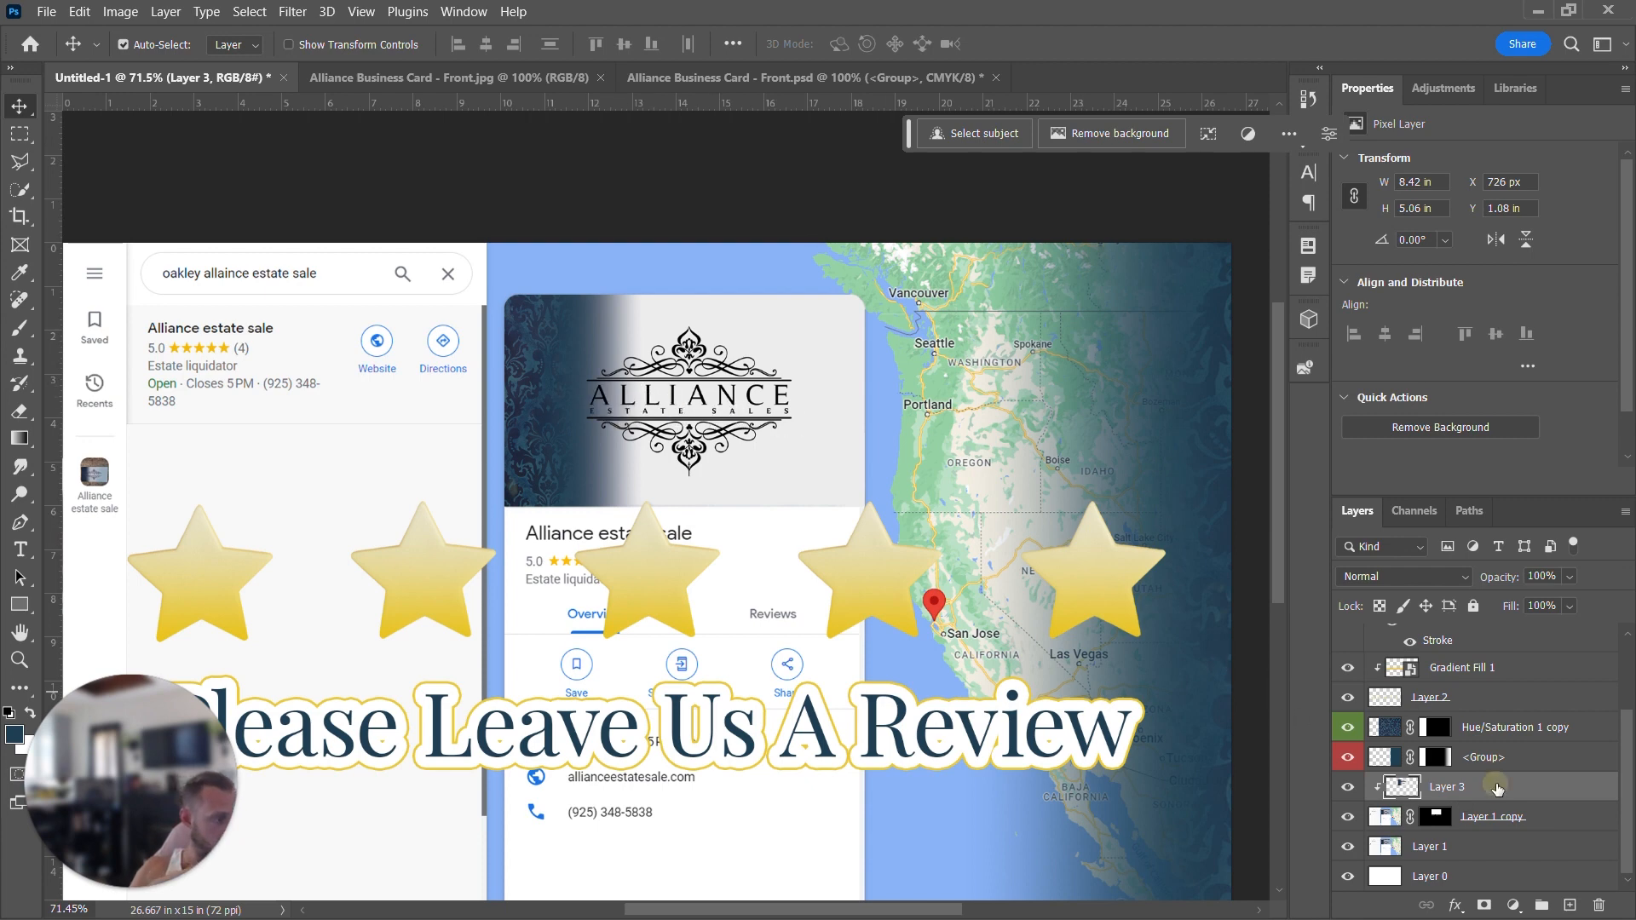
- Free-transform the clipped business card artwork and nudge it left to about X 1019 px within the photo frame
{"action": "key", "text": "ctrl+t"}
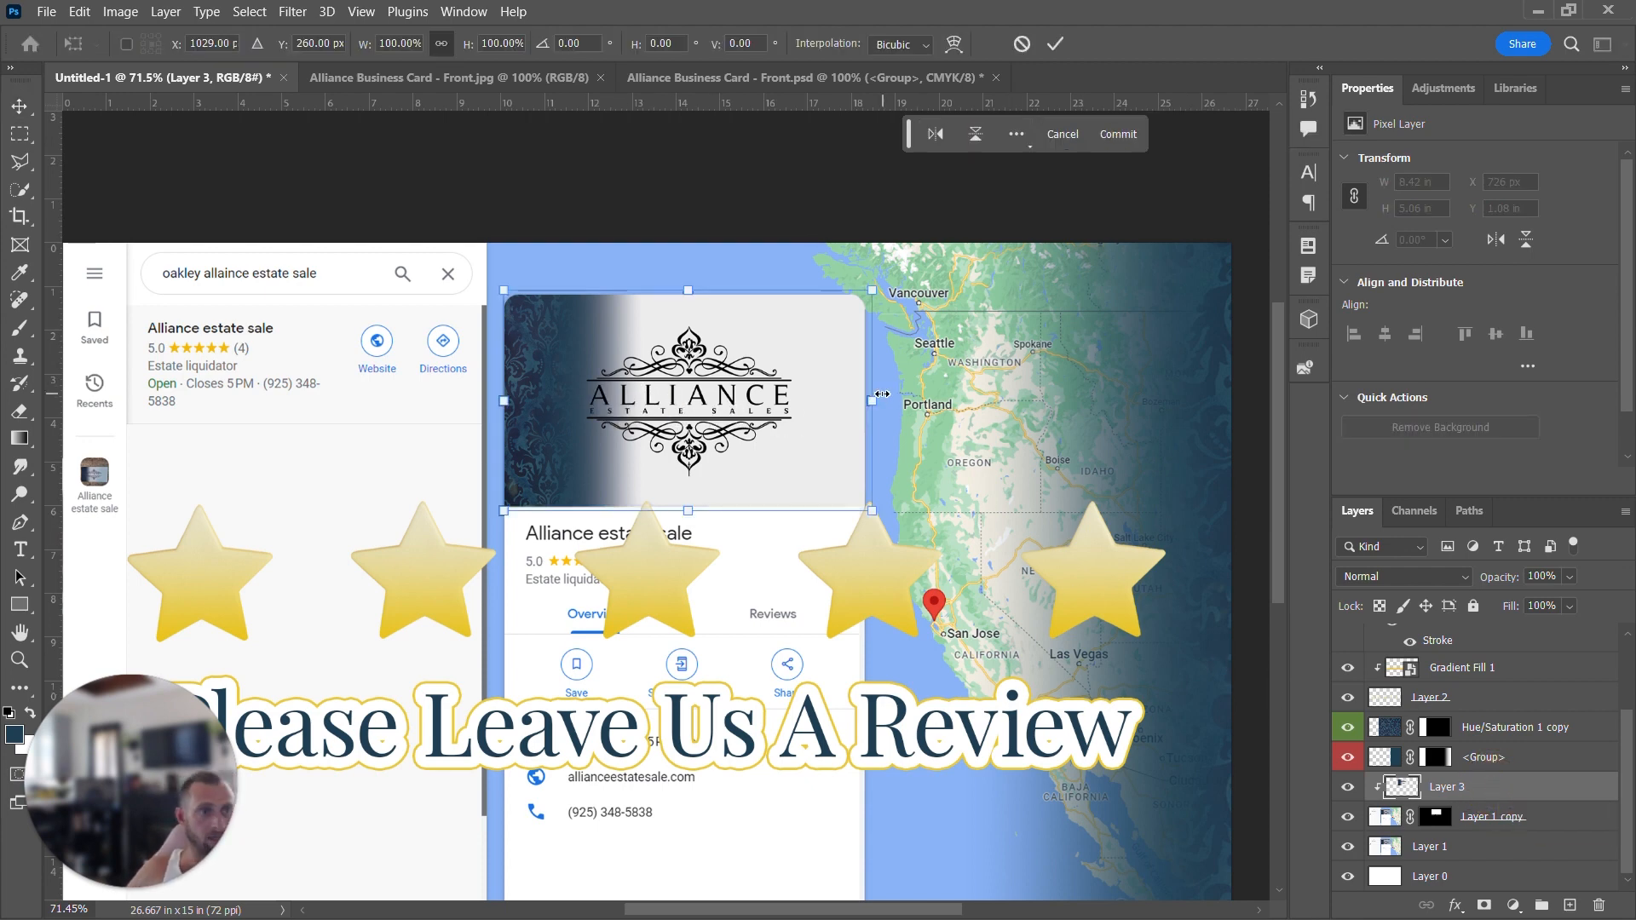
{"action": "key", "text": "Left"}
{"action": "key", "text": "Left"}
{"action": "key", "text": "Left"}
{"action": "key", "text": "Left"}
{"action": "key", "text": "Left"}
{"action": "key", "text": "Left"}
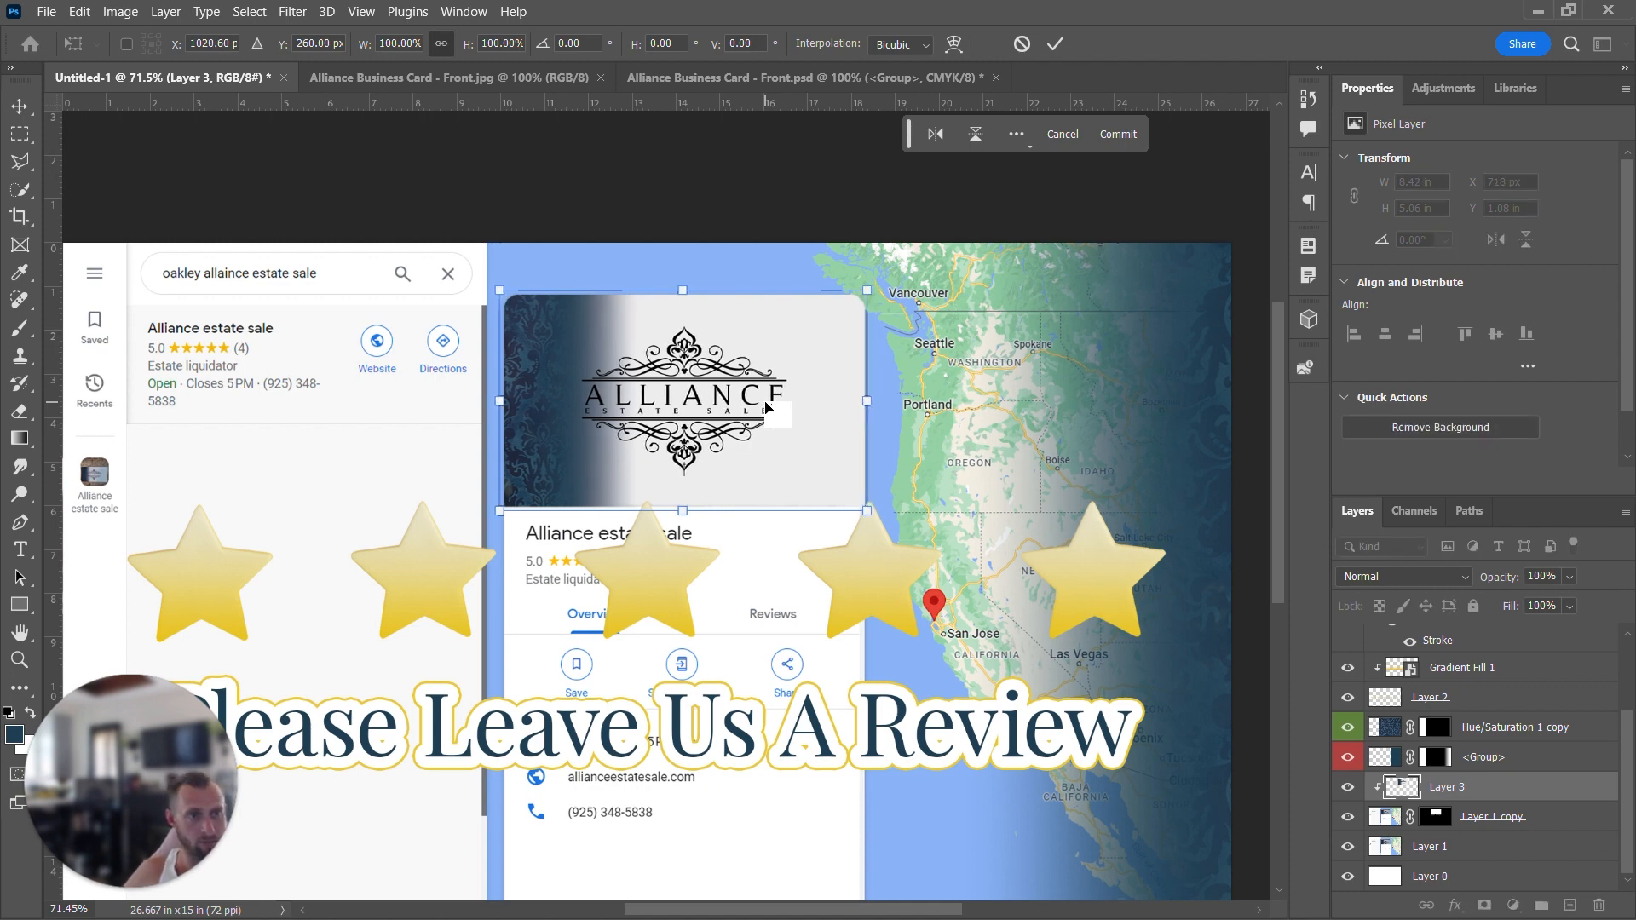
{"action": "key", "text": "Left"}
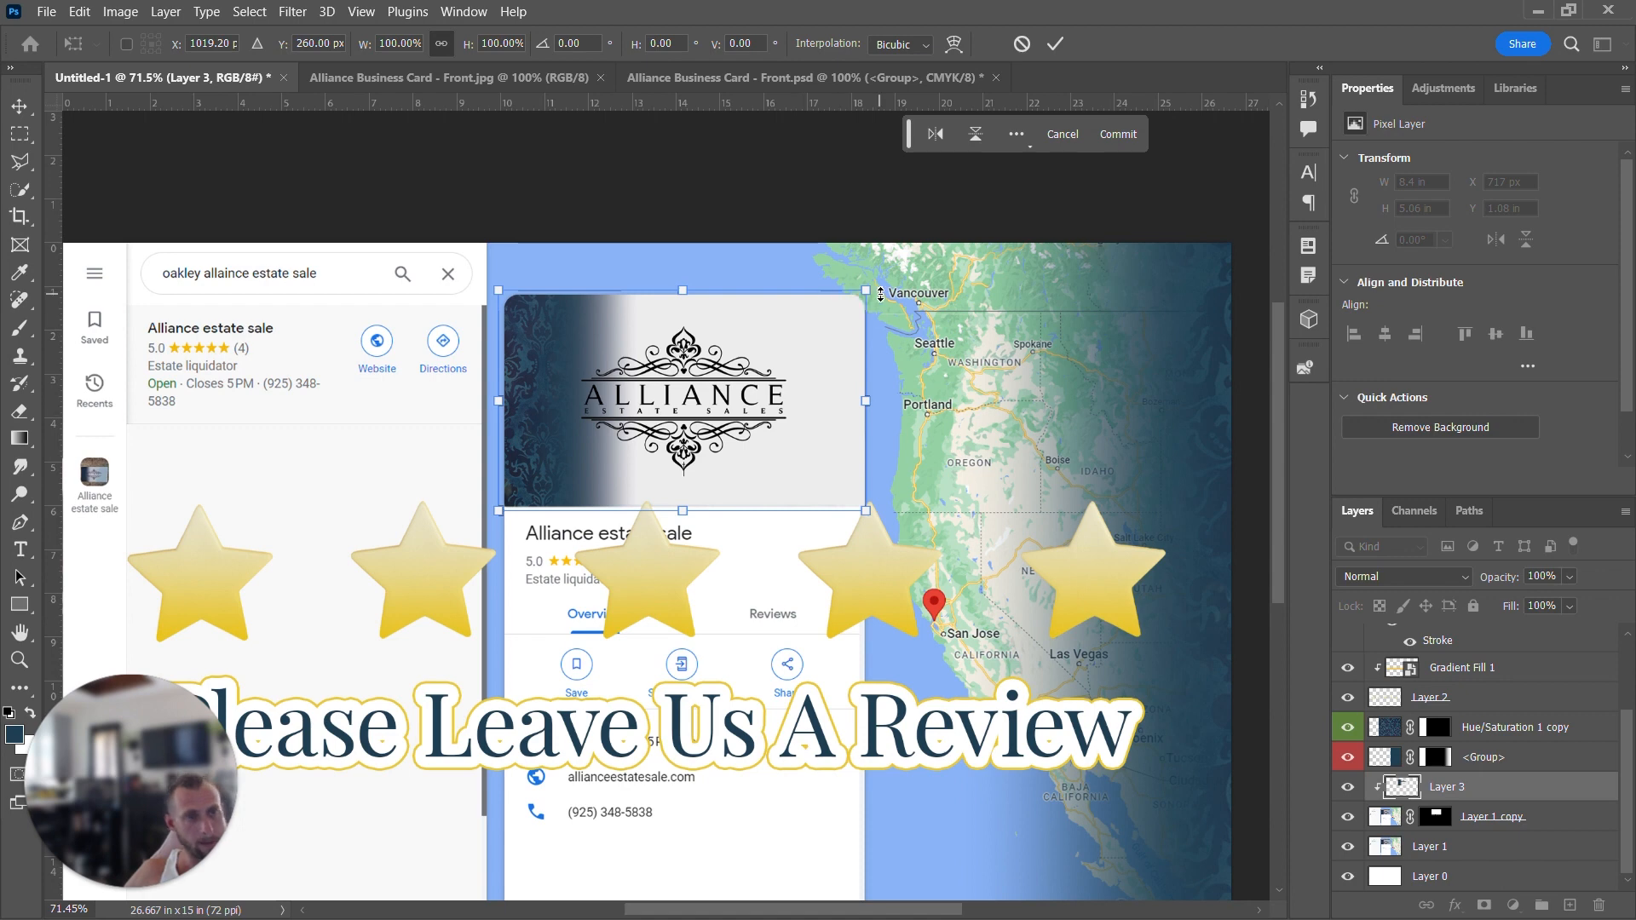
- Enlarge the clipped artwork proportionally to about 103.09% and nudge it down to about Y 261 px
{"action": "left_click_drag", "start_coordinate": [864, 287], "coordinate": [876, 281]}
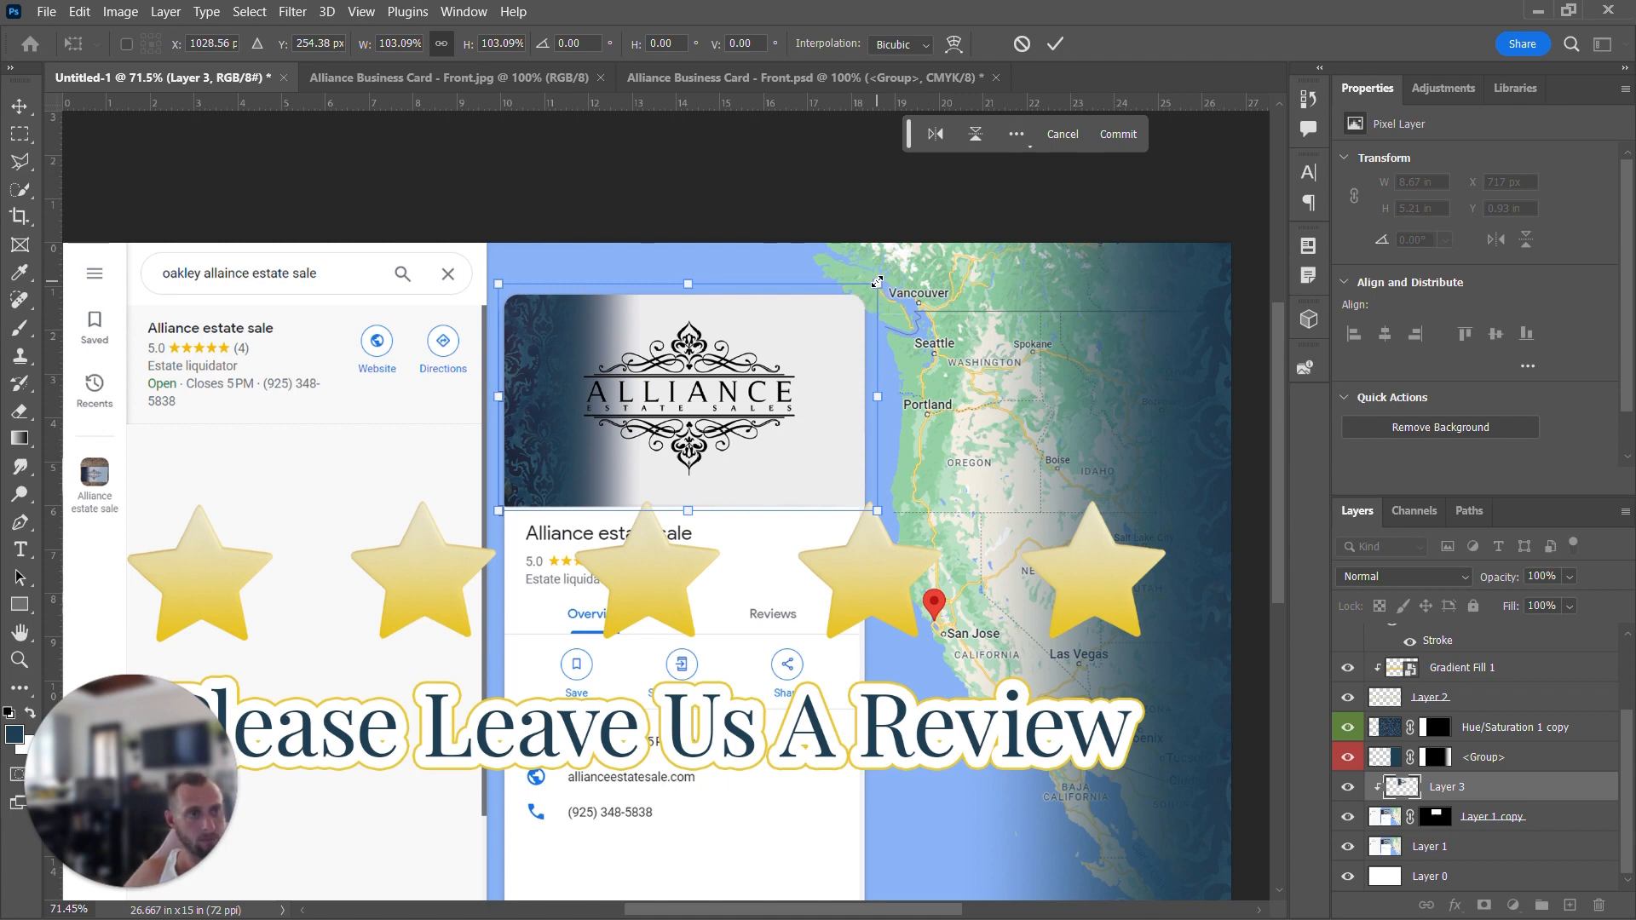
{"action": "key", "text": "Down"}
{"action": "key", "text": "Down"}
{"action": "key", "text": "Down"}
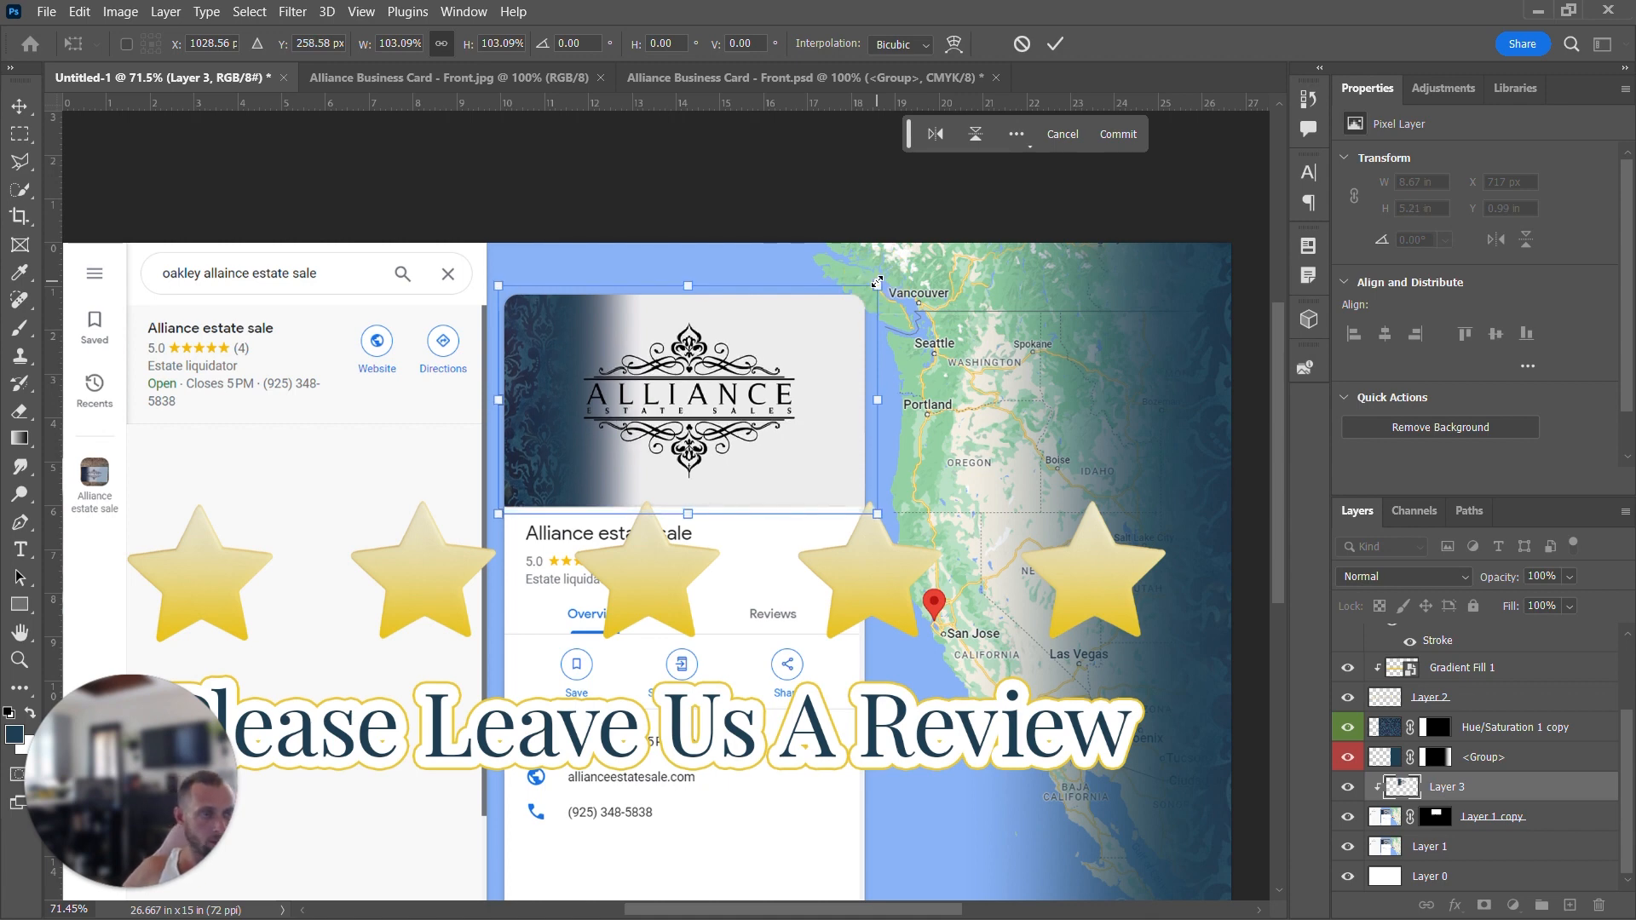
{"action": "key", "text": "Down"}
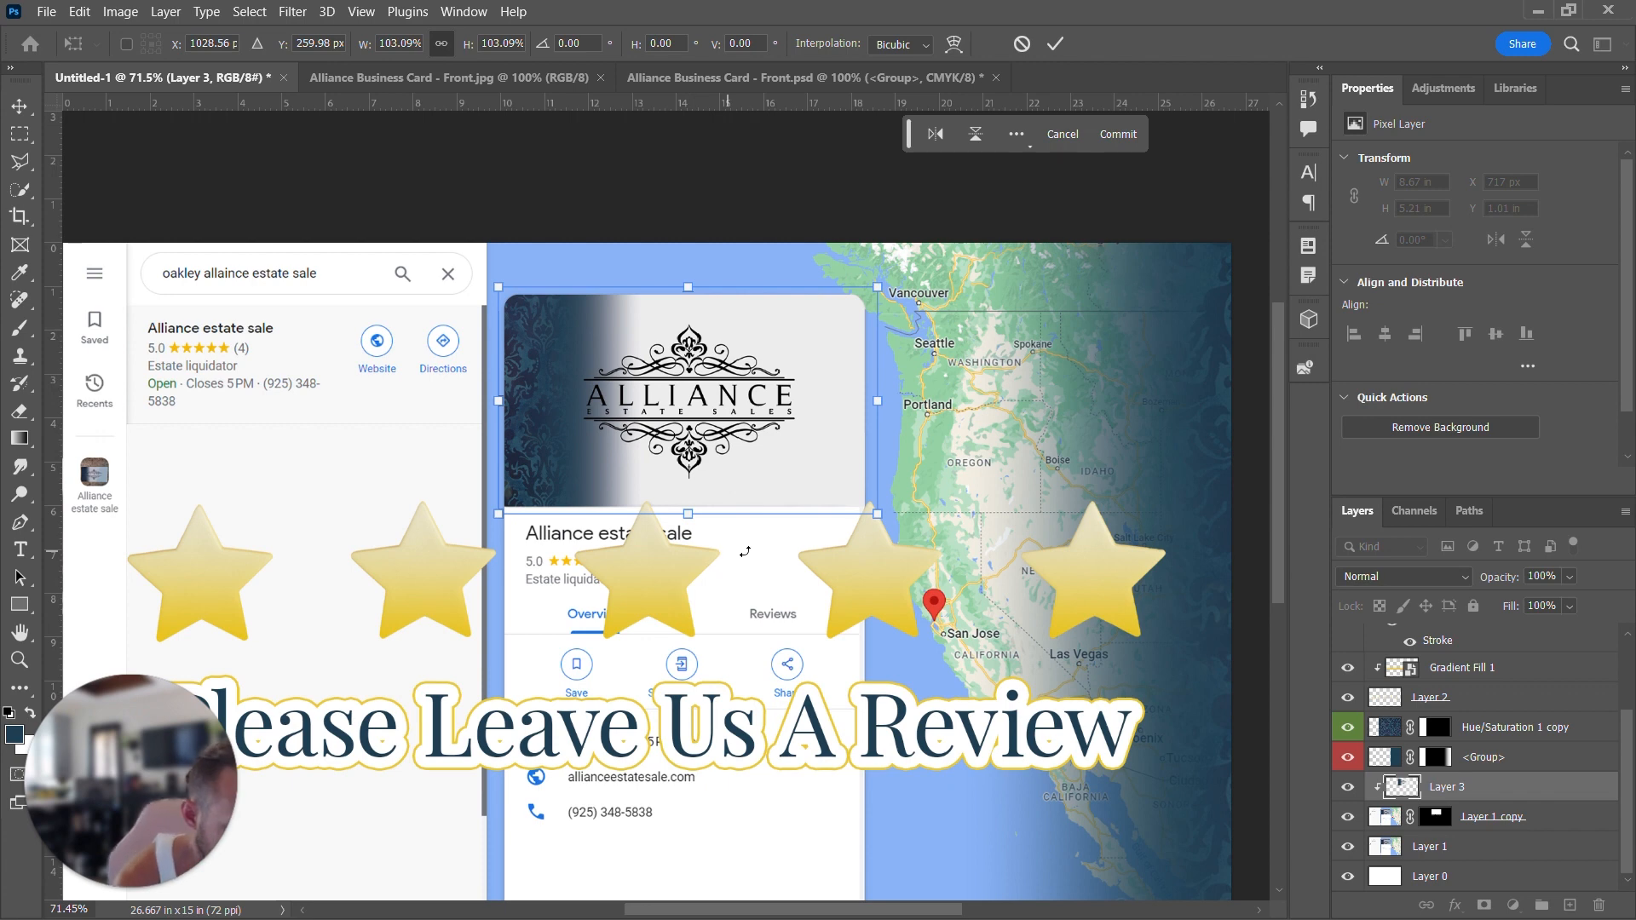
{"action": "key", "text": "Down"}
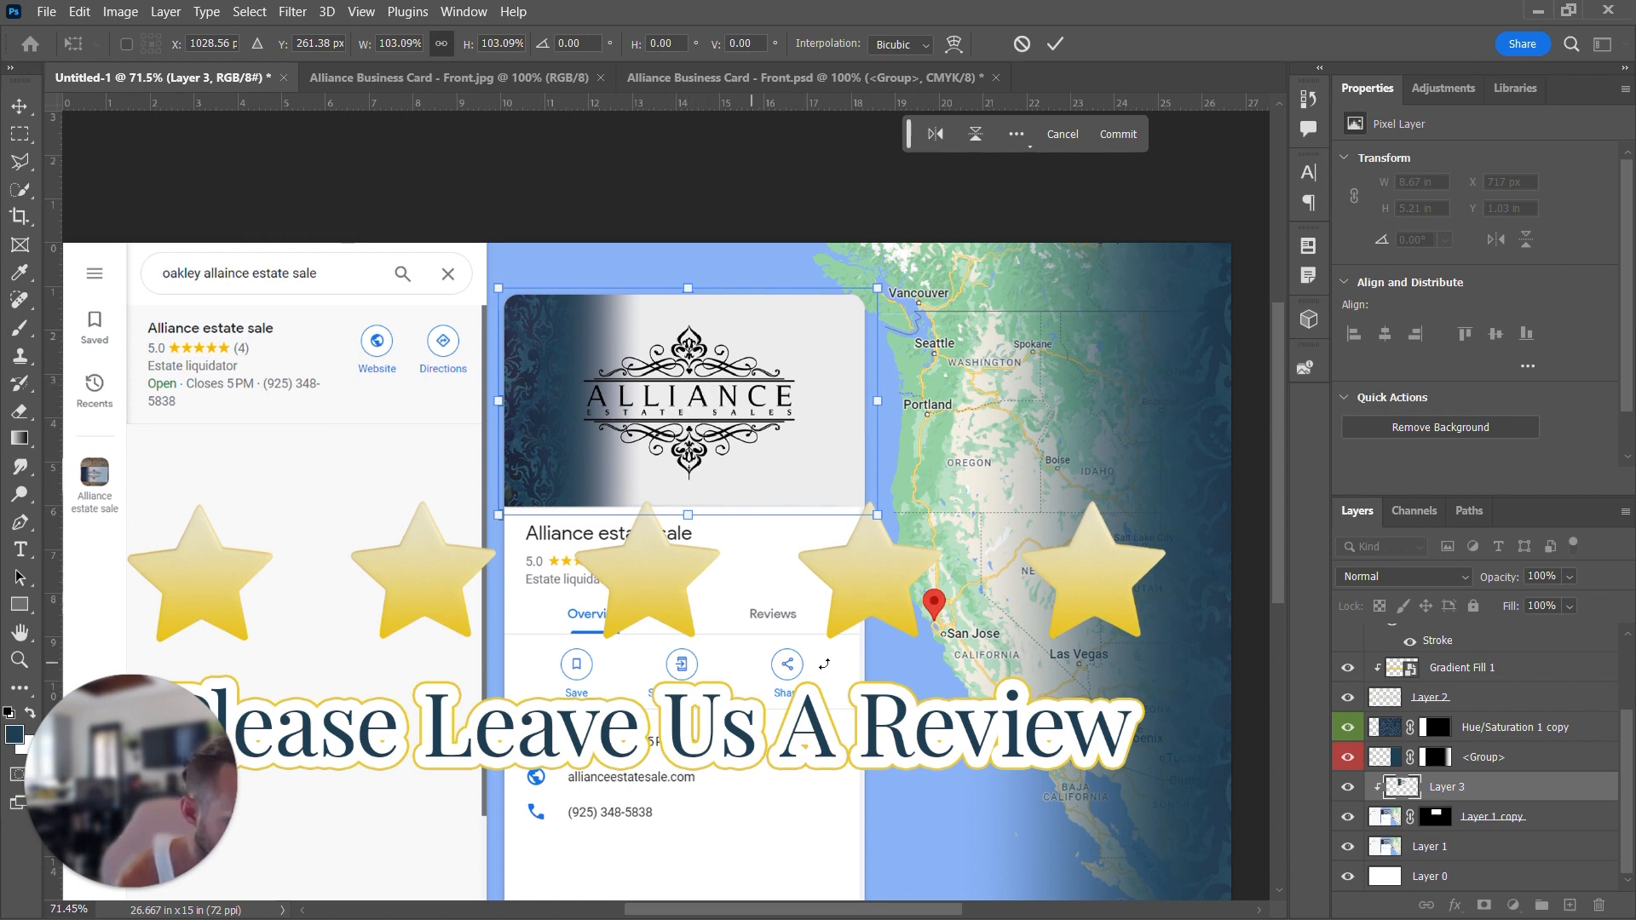
- Nudge the clipped artwork left to about X 1020 px and apply the transform
{"action": "key", "text": "Left"}
{"action": "key", "text": "Left"}
{"action": "key", "text": "Left"}
{"action": "key", "text": "Left"}
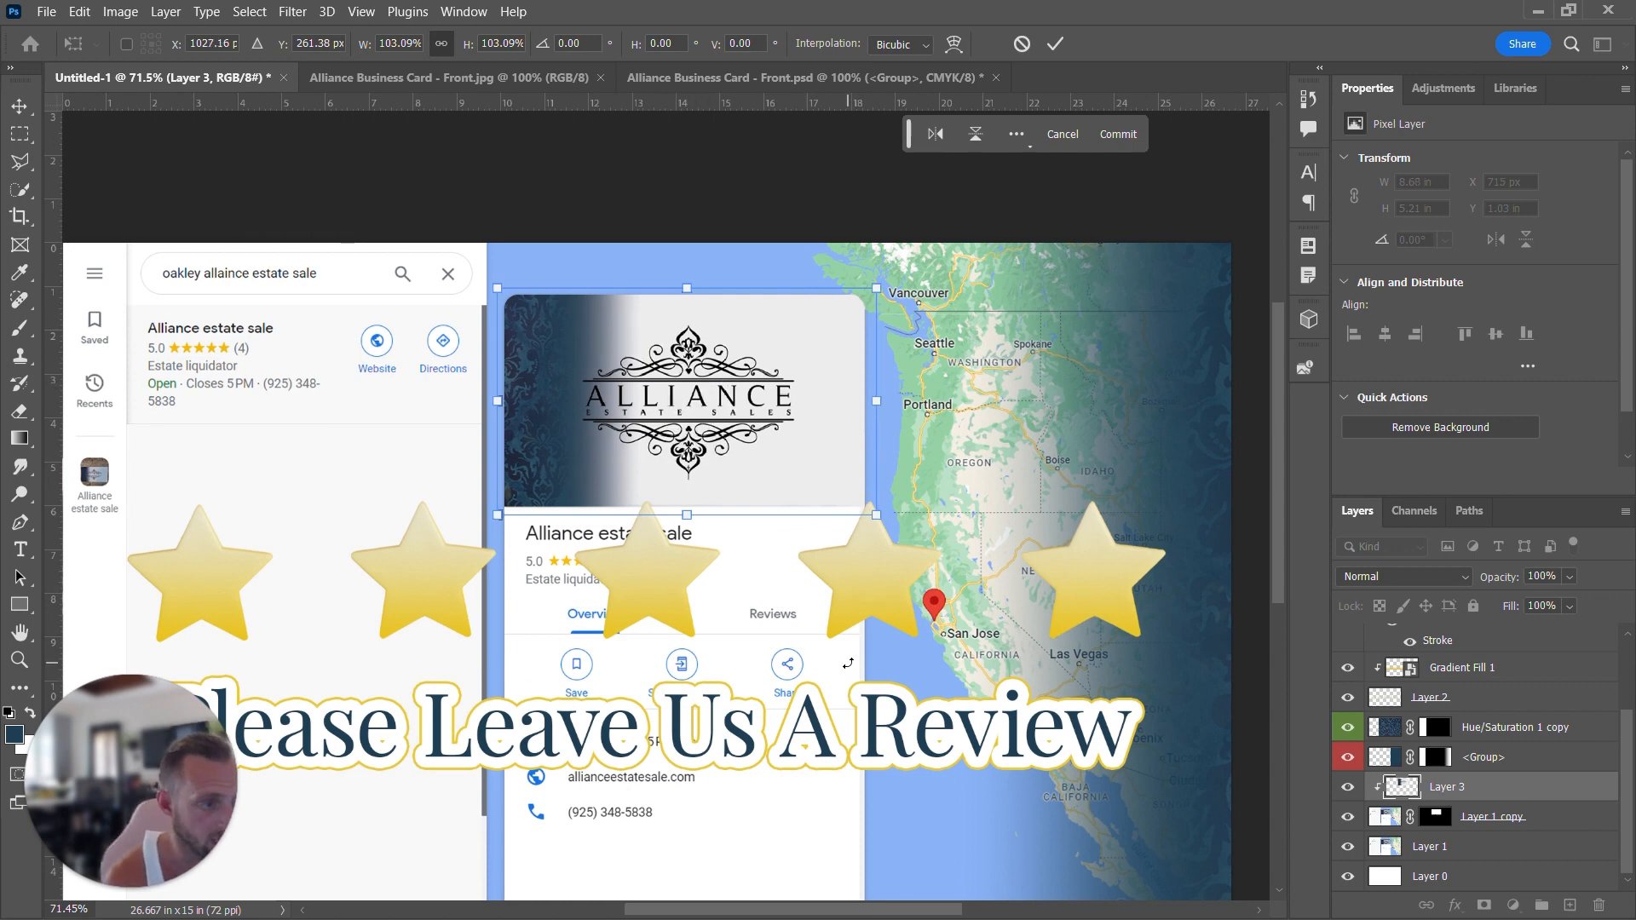
{"action": "key", "text": "Left"}
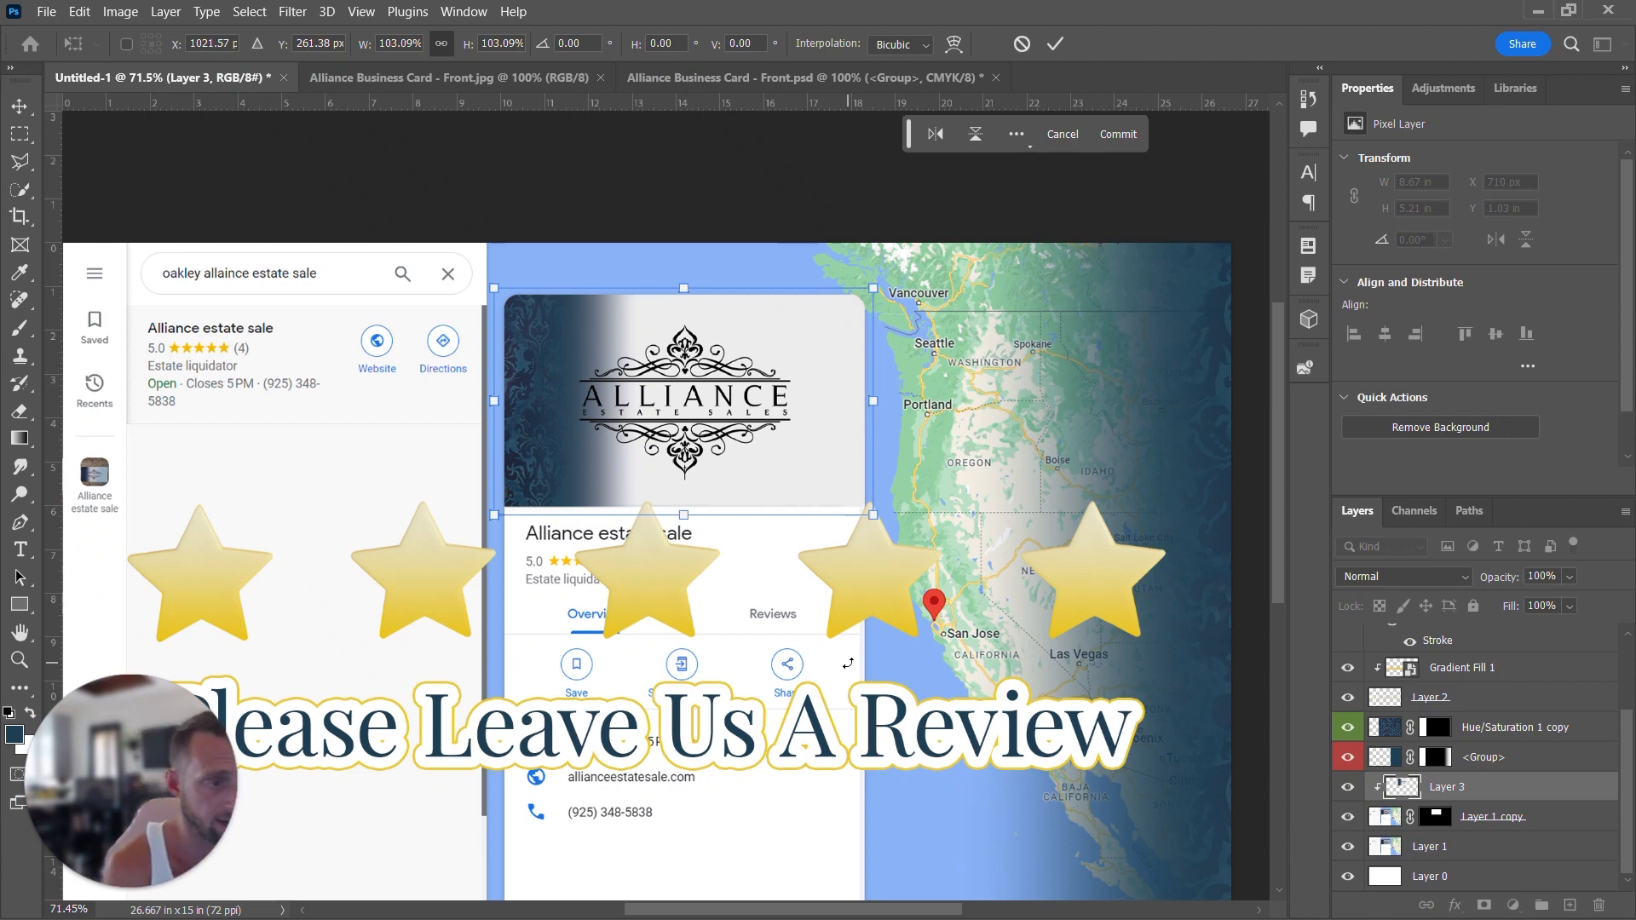
{"action": "key", "text": "Left"}
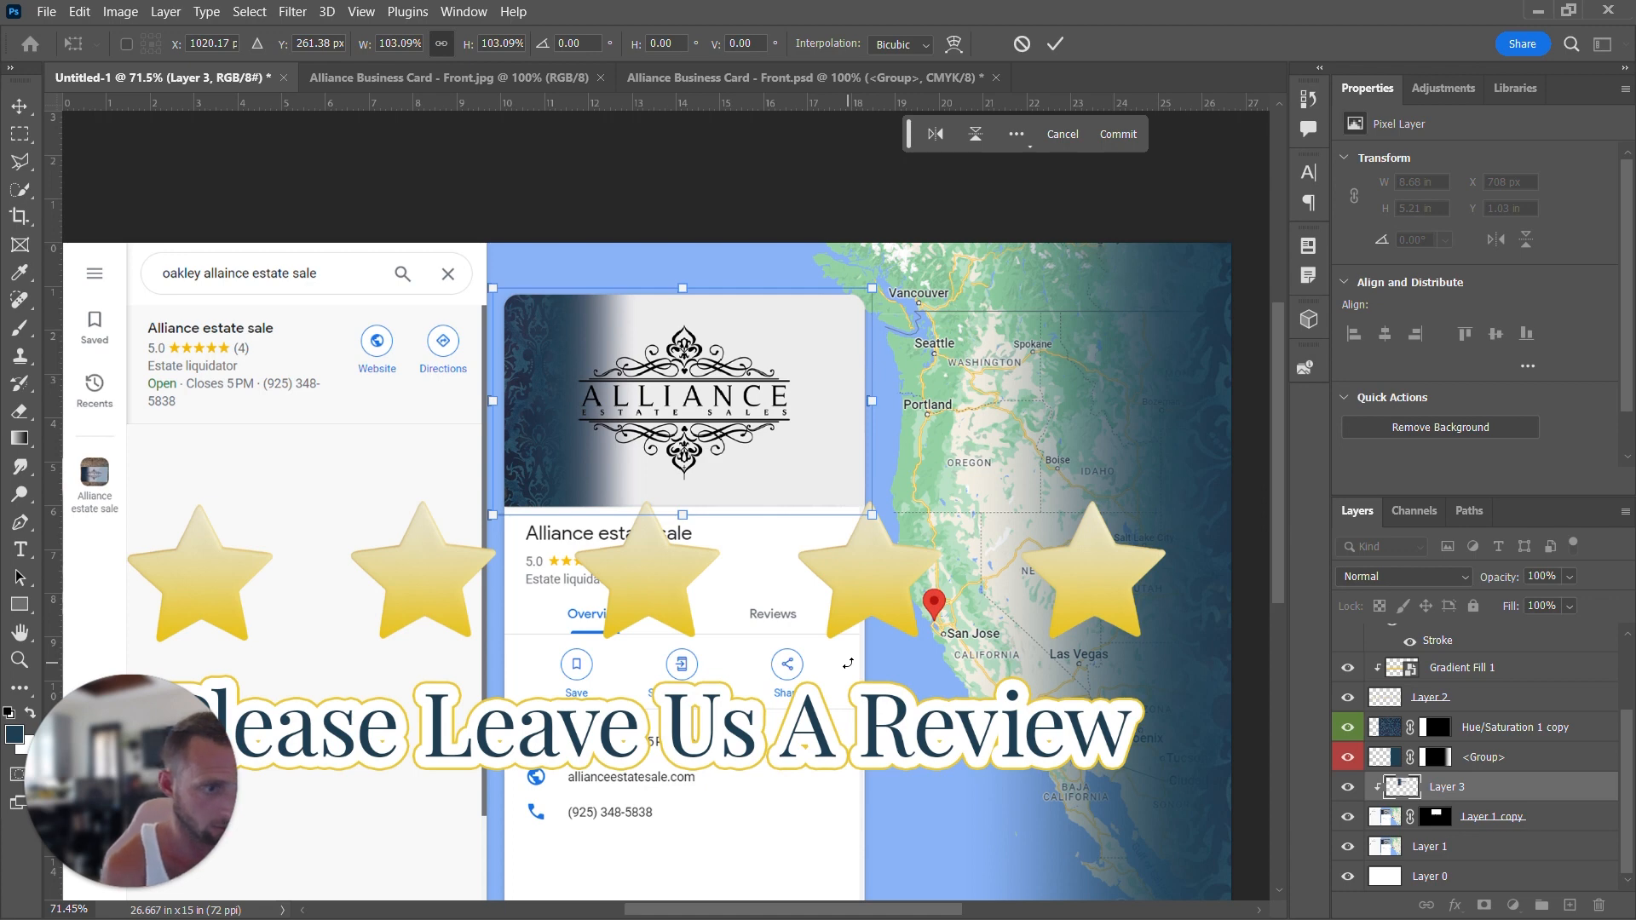
{"action": "key", "text": "Left"}
{"action": "key", "text": "Right"}
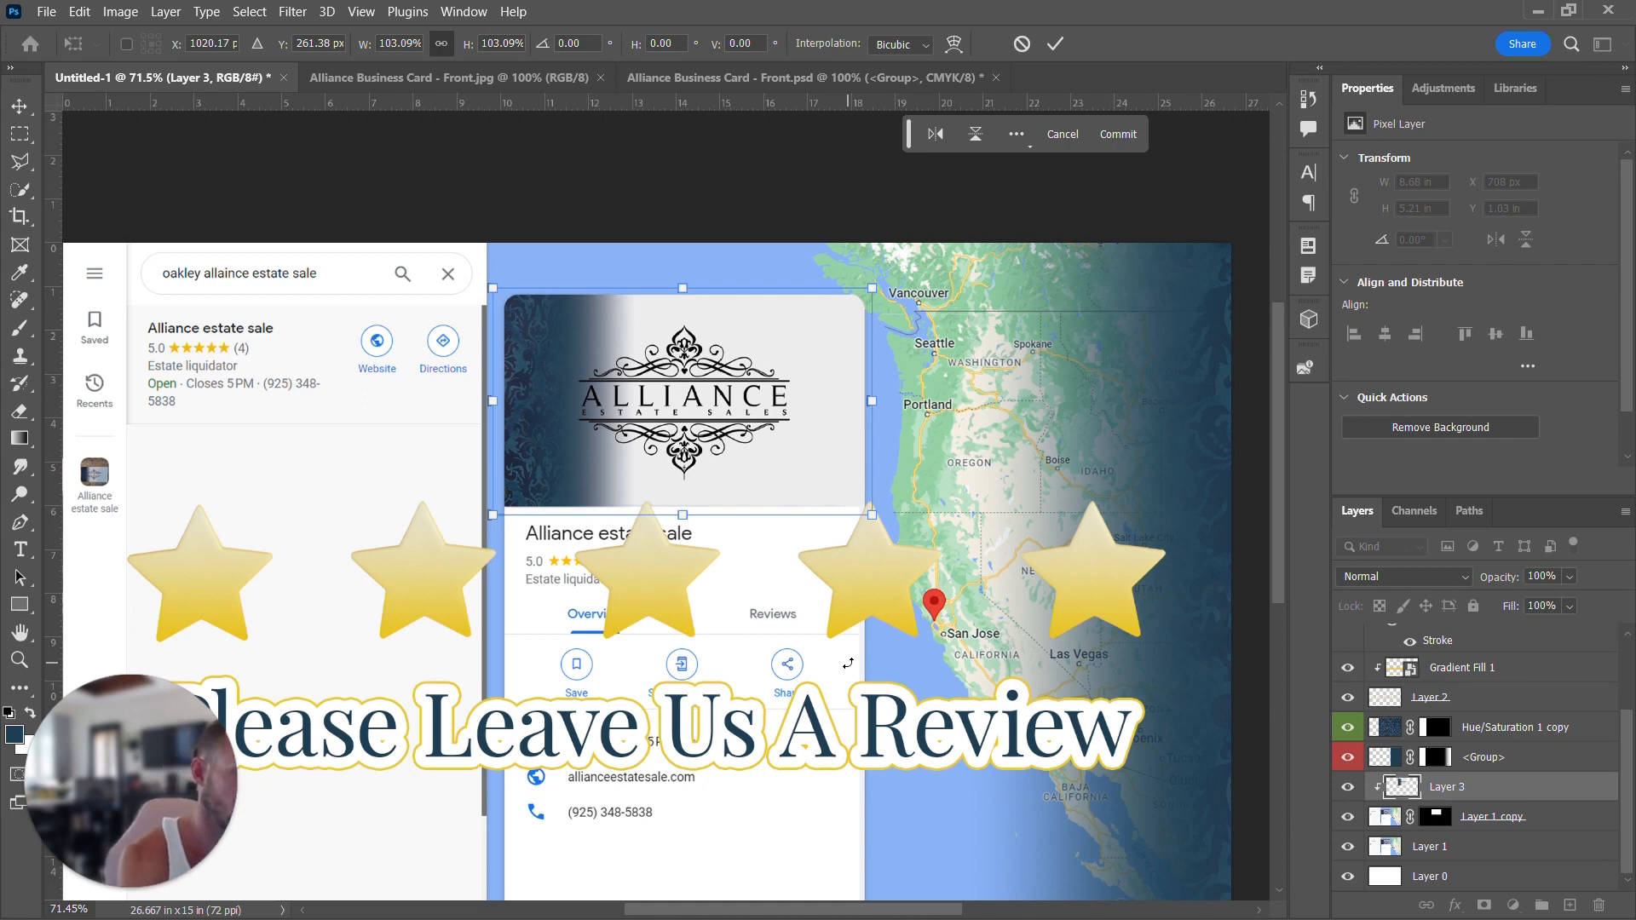
{"action": "key", "text": "Return"}
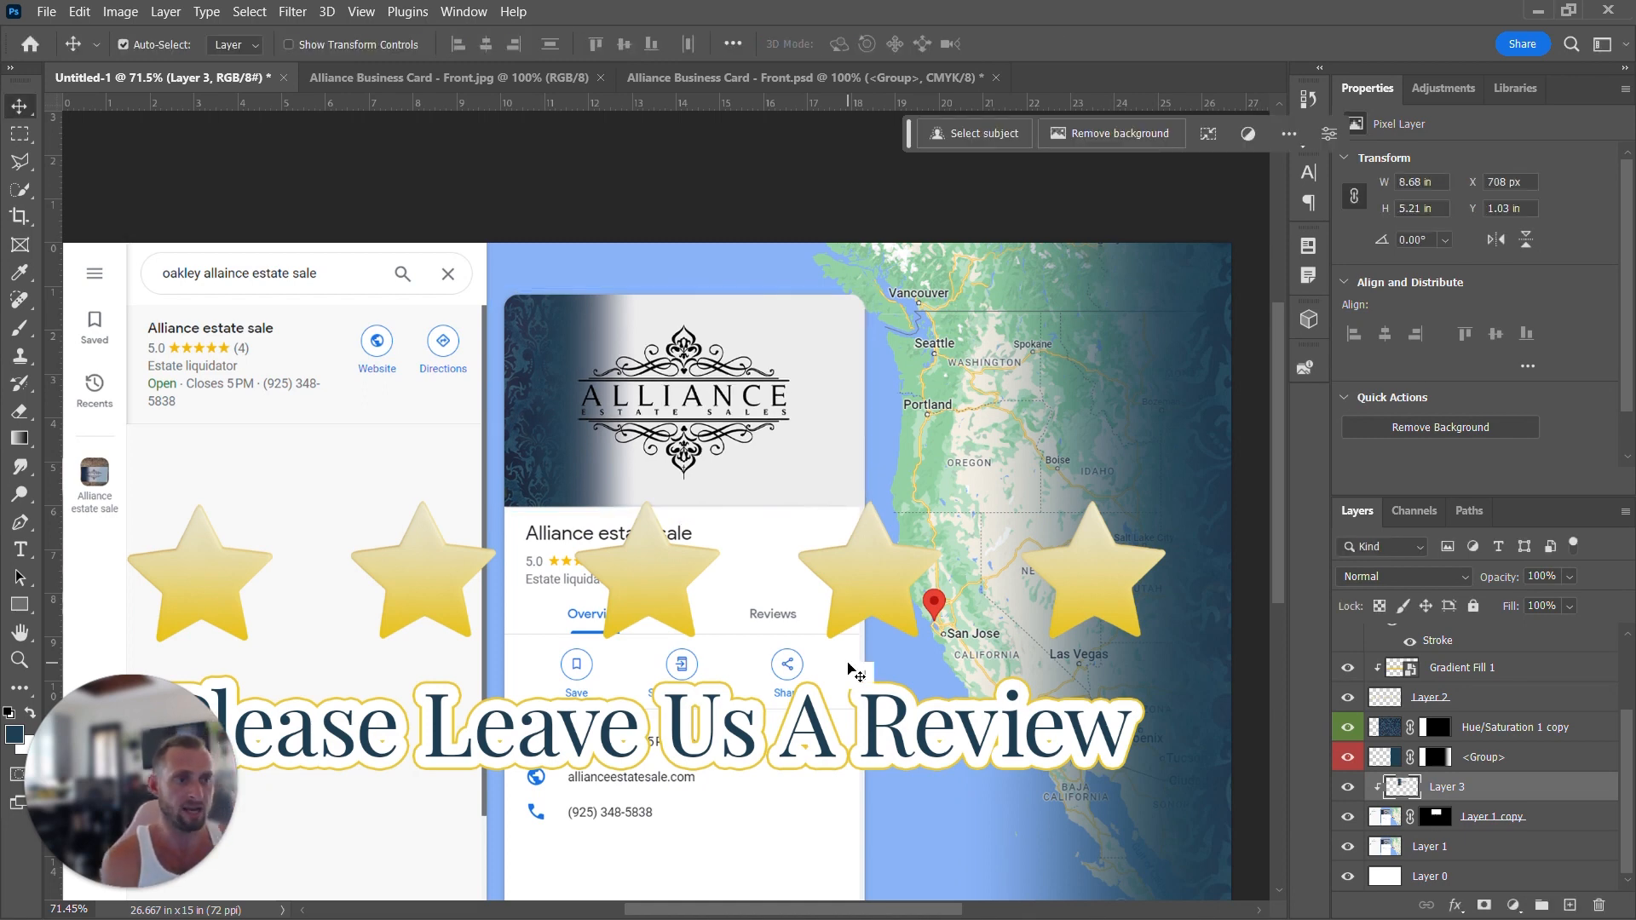
- Add a Stroke layer effect to the stars on Layer 2 and set its colour to white (#ffffff)
{"action": "scroll", "coordinate": [554, 669], "scroll_direction": "down", "scroll_amount": 2}
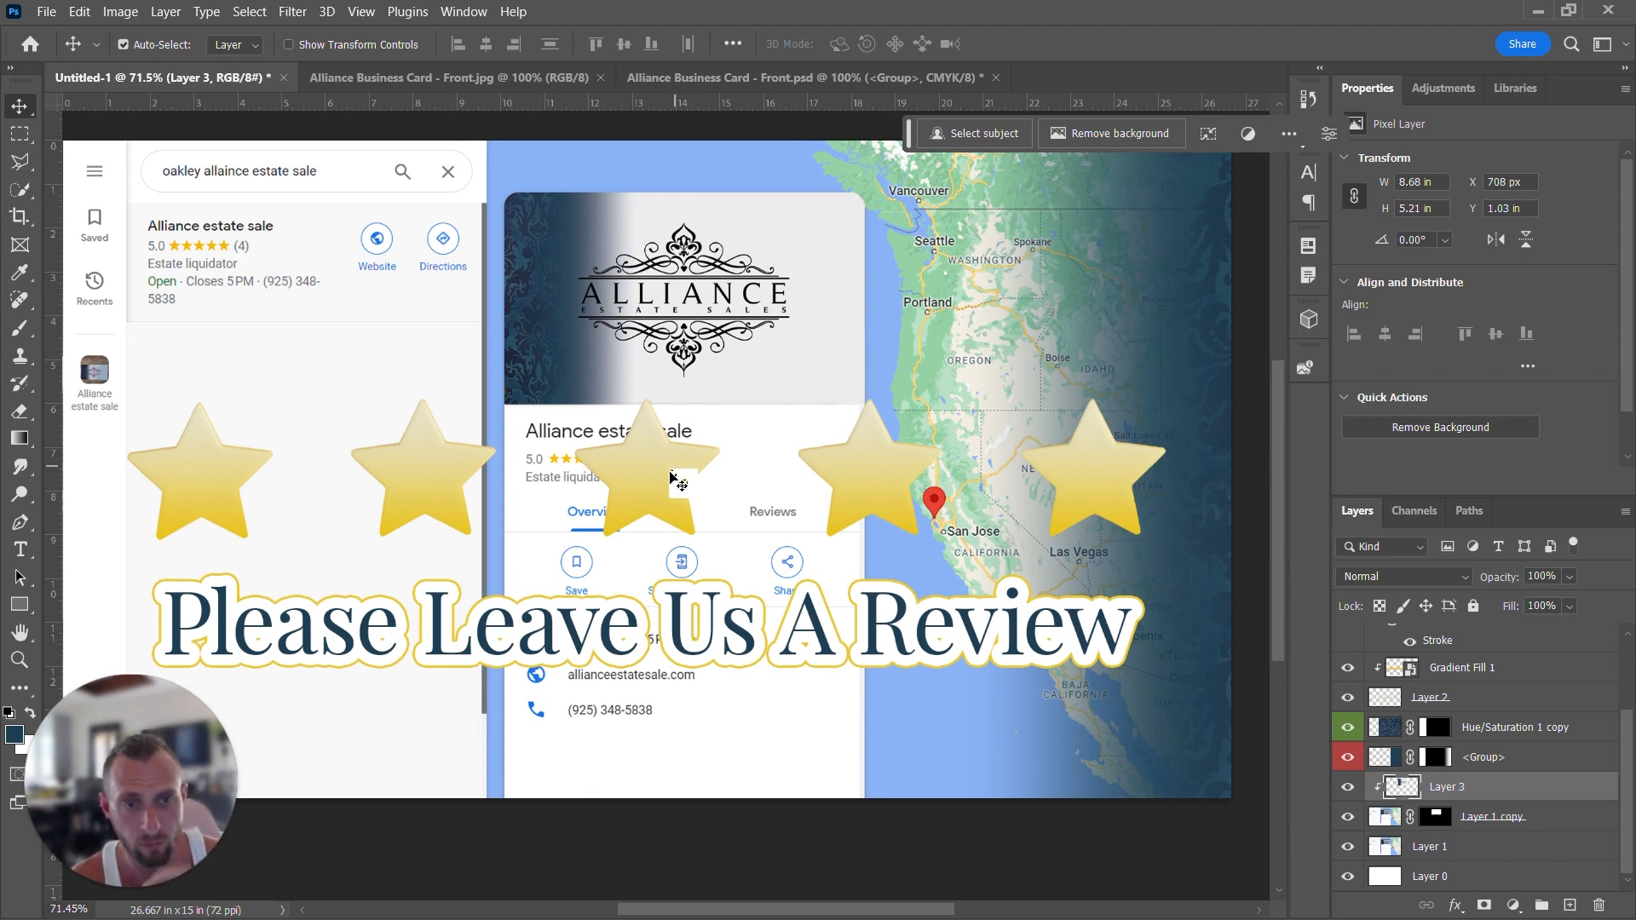
{"action": "left_click", "coordinate": [662, 488]}
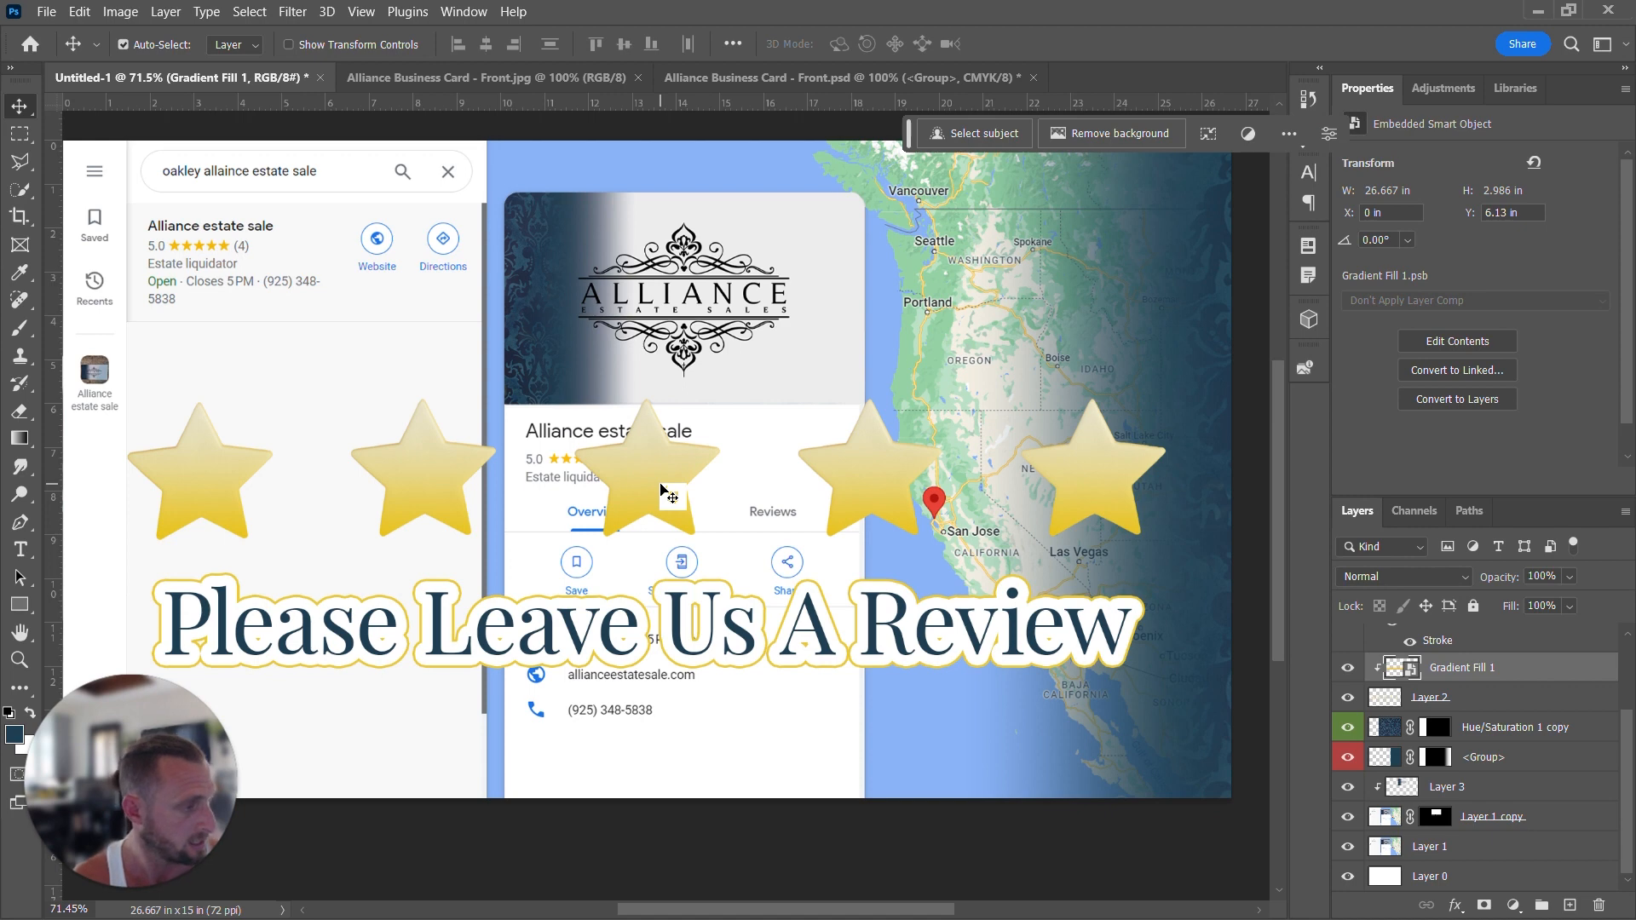
{"action": "left_click", "coordinate": [1482, 701]}
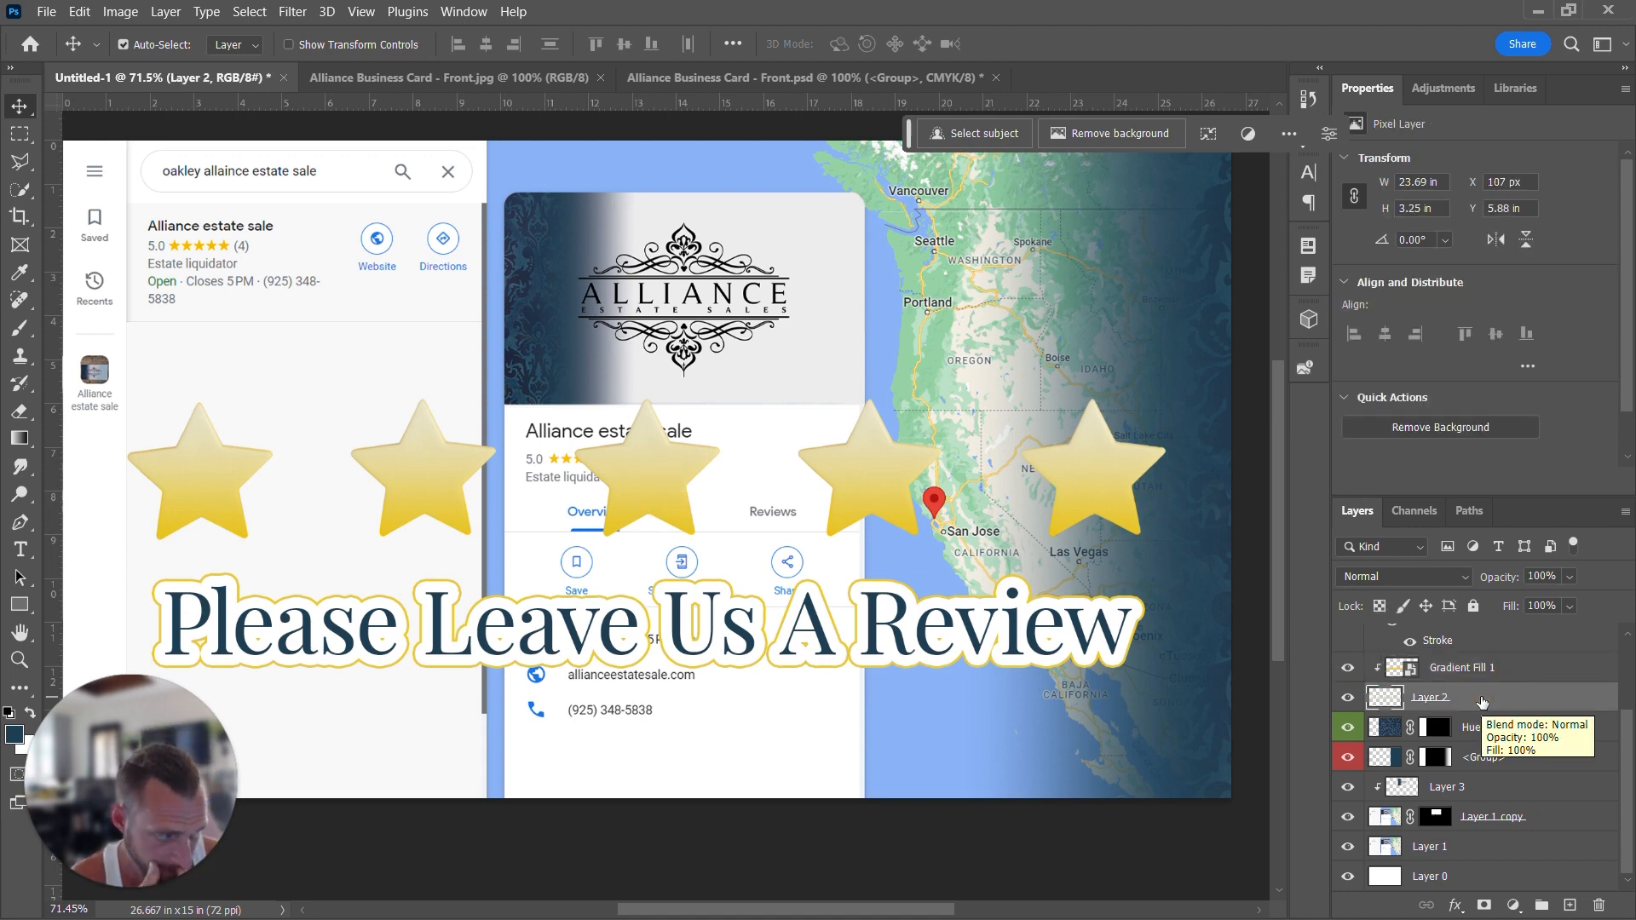
{"action": "double_click", "coordinate": [1482, 694]}
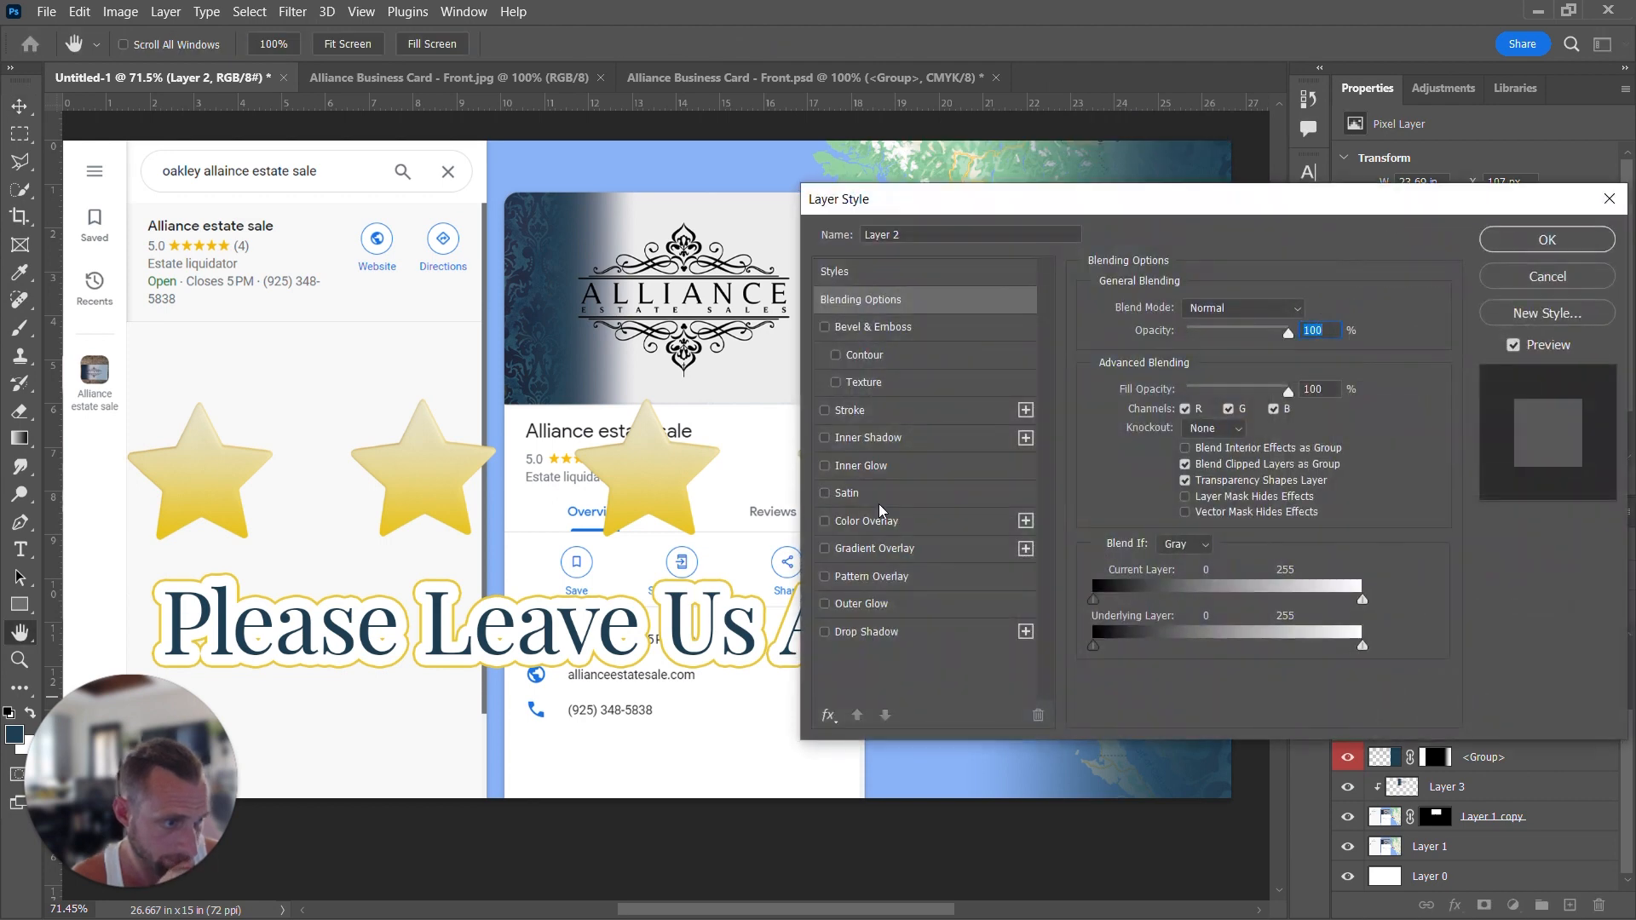
{"action": "left_click", "coordinate": [824, 410]}
{"action": "left_click", "coordinate": [891, 413]}
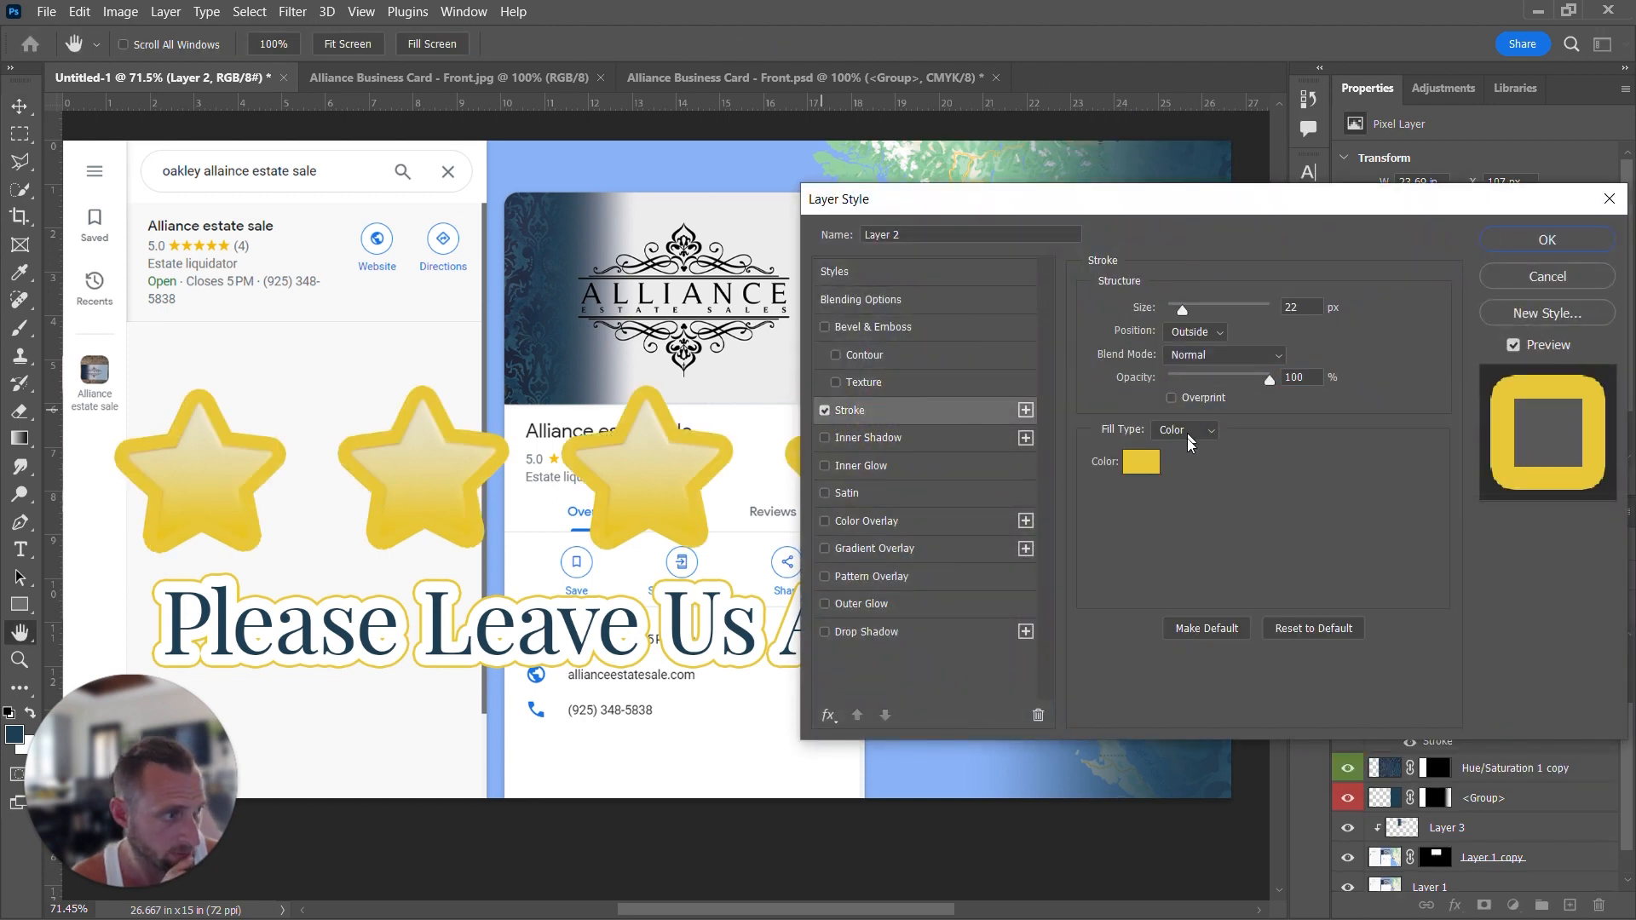
{"action": "left_click", "coordinate": [1140, 462]}
{"action": "left_click_drag", "start_coordinate": [36, 377], "coordinate": [12, 328]}
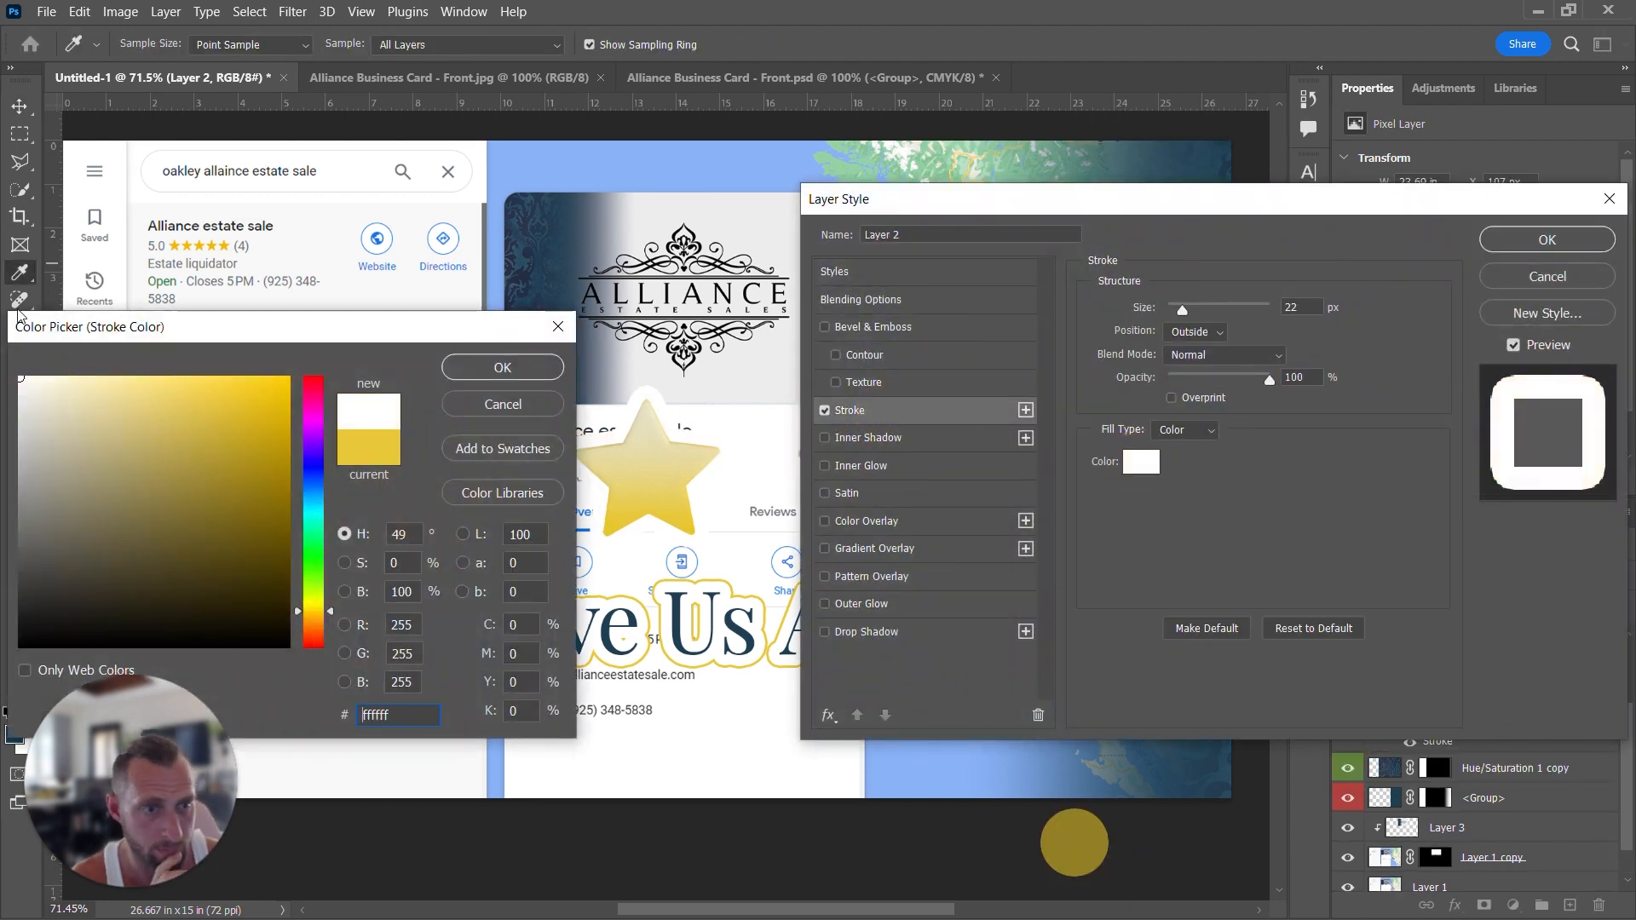
{"action": "left_click", "coordinate": [490, 356]}
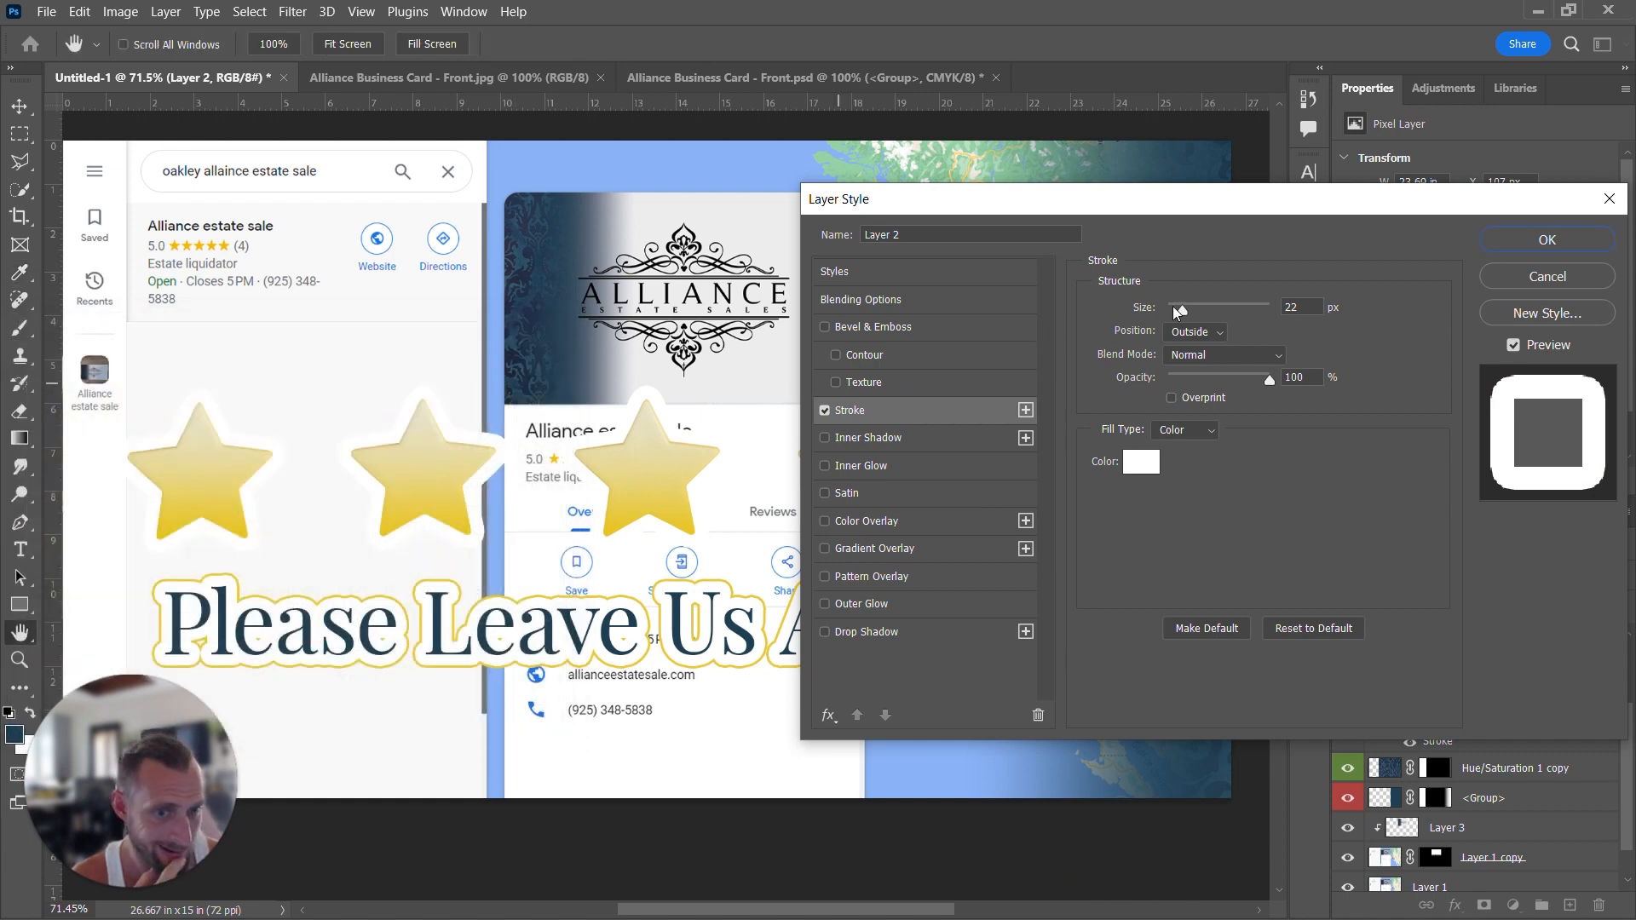
- Set the white stroke around the Layer 2 stars to a size of 11 px
{"action": "left_click_drag", "start_coordinate": [1183, 310], "coordinate": [1179, 310]}
{"action": "left_click", "coordinate": [1290, 306]}
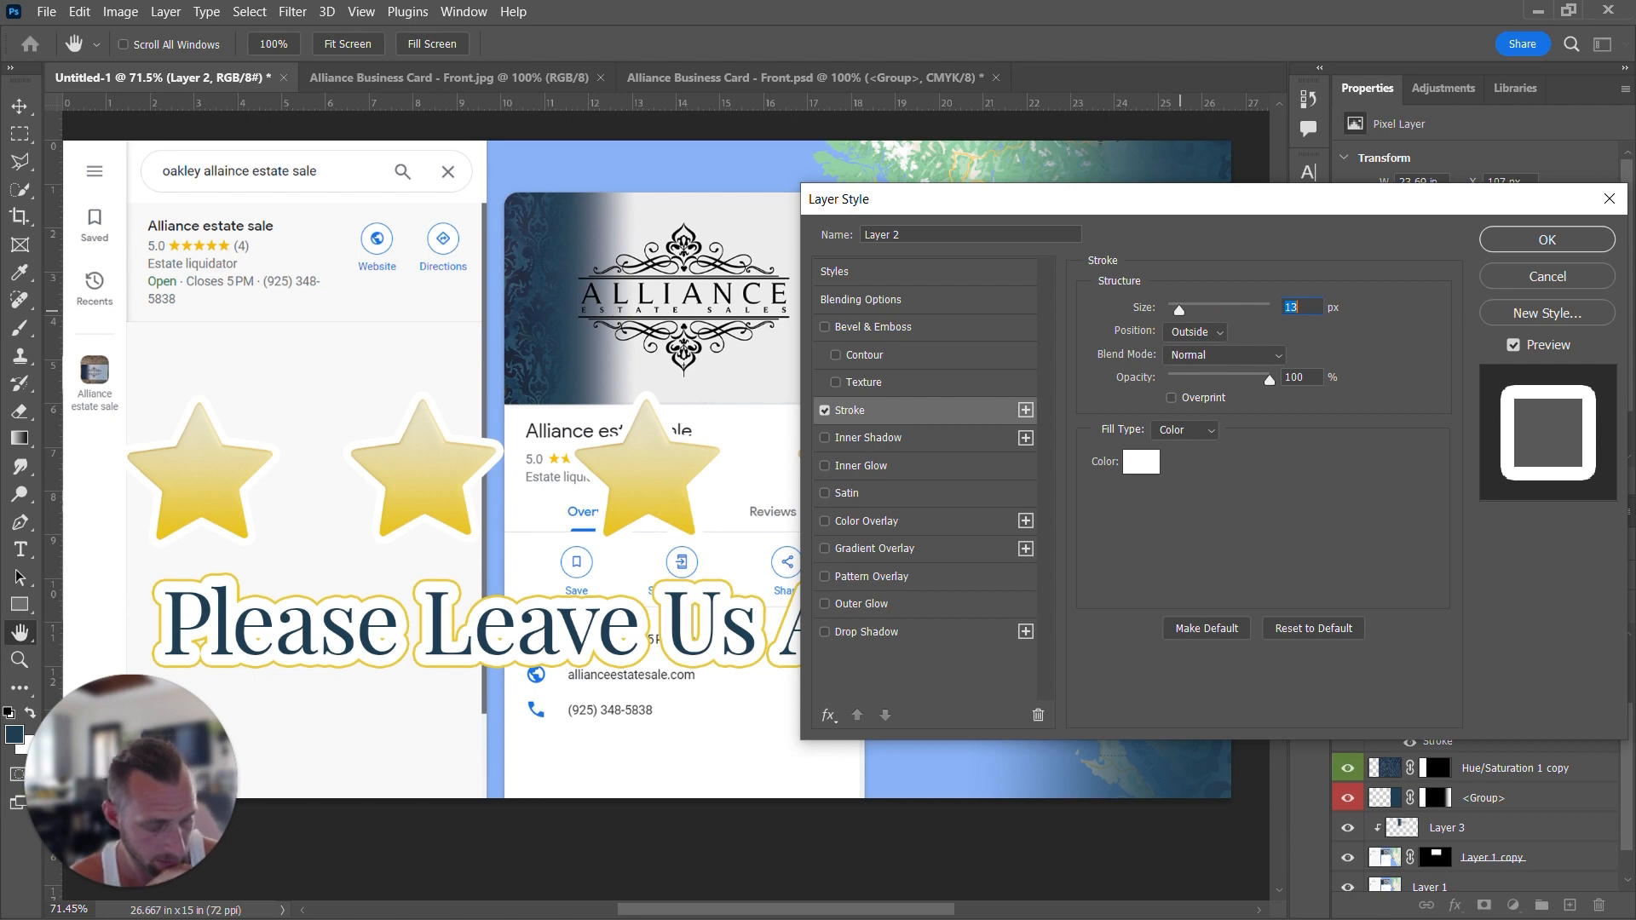
{"action": "type", "text": "11"}
{"action": "key", "text": "Return"}
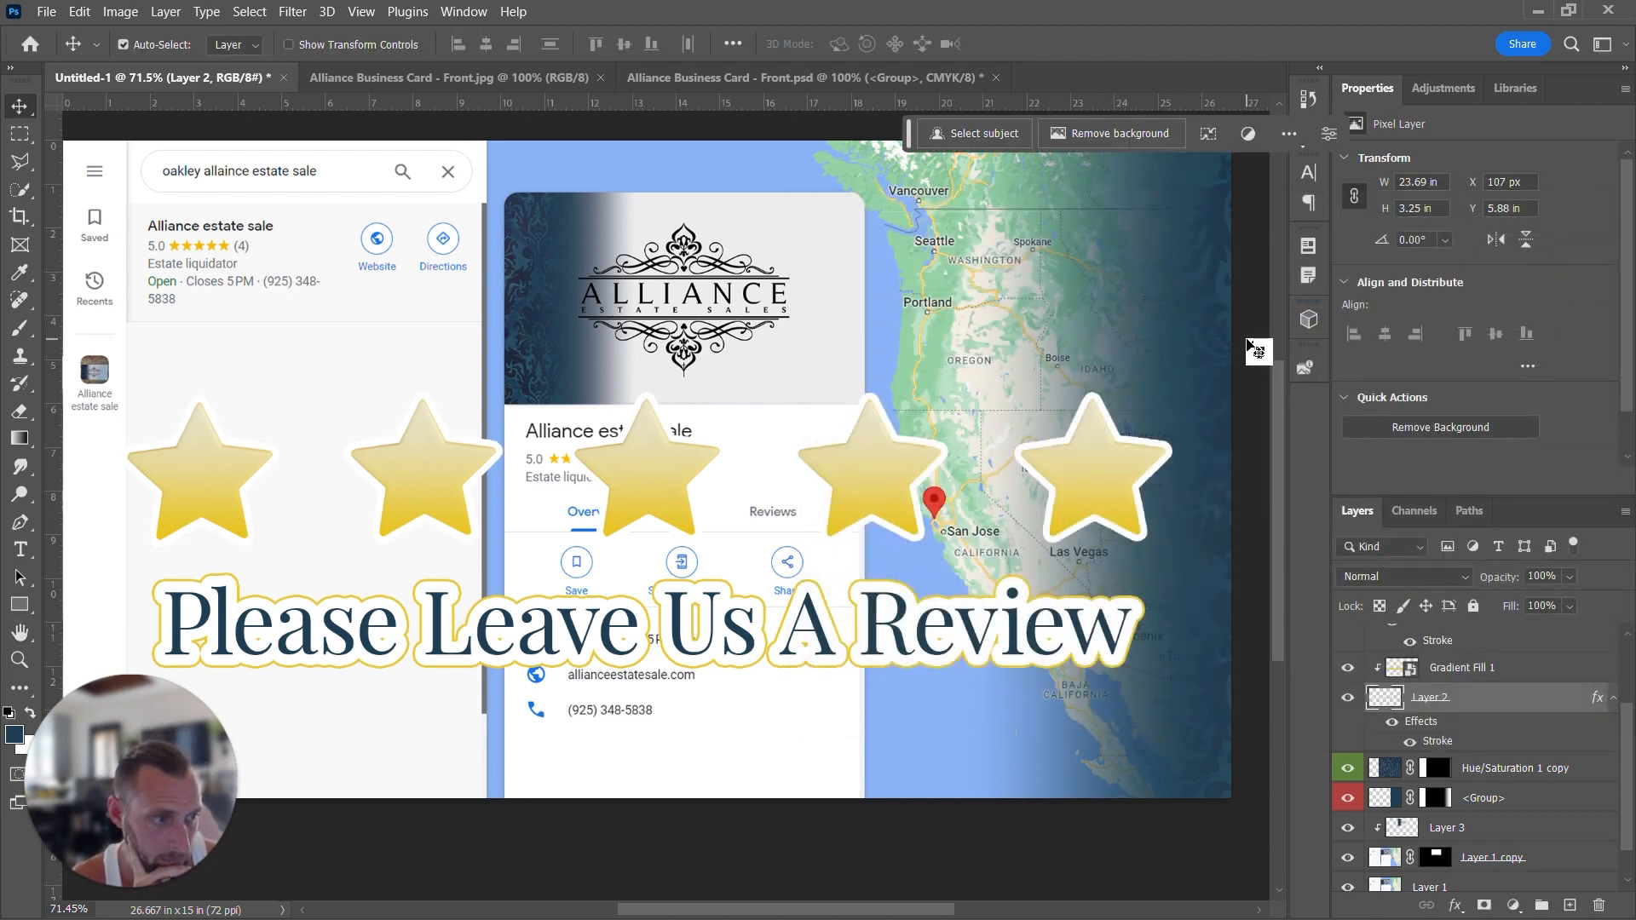
{"action": "double_click", "coordinate": [1459, 742]}
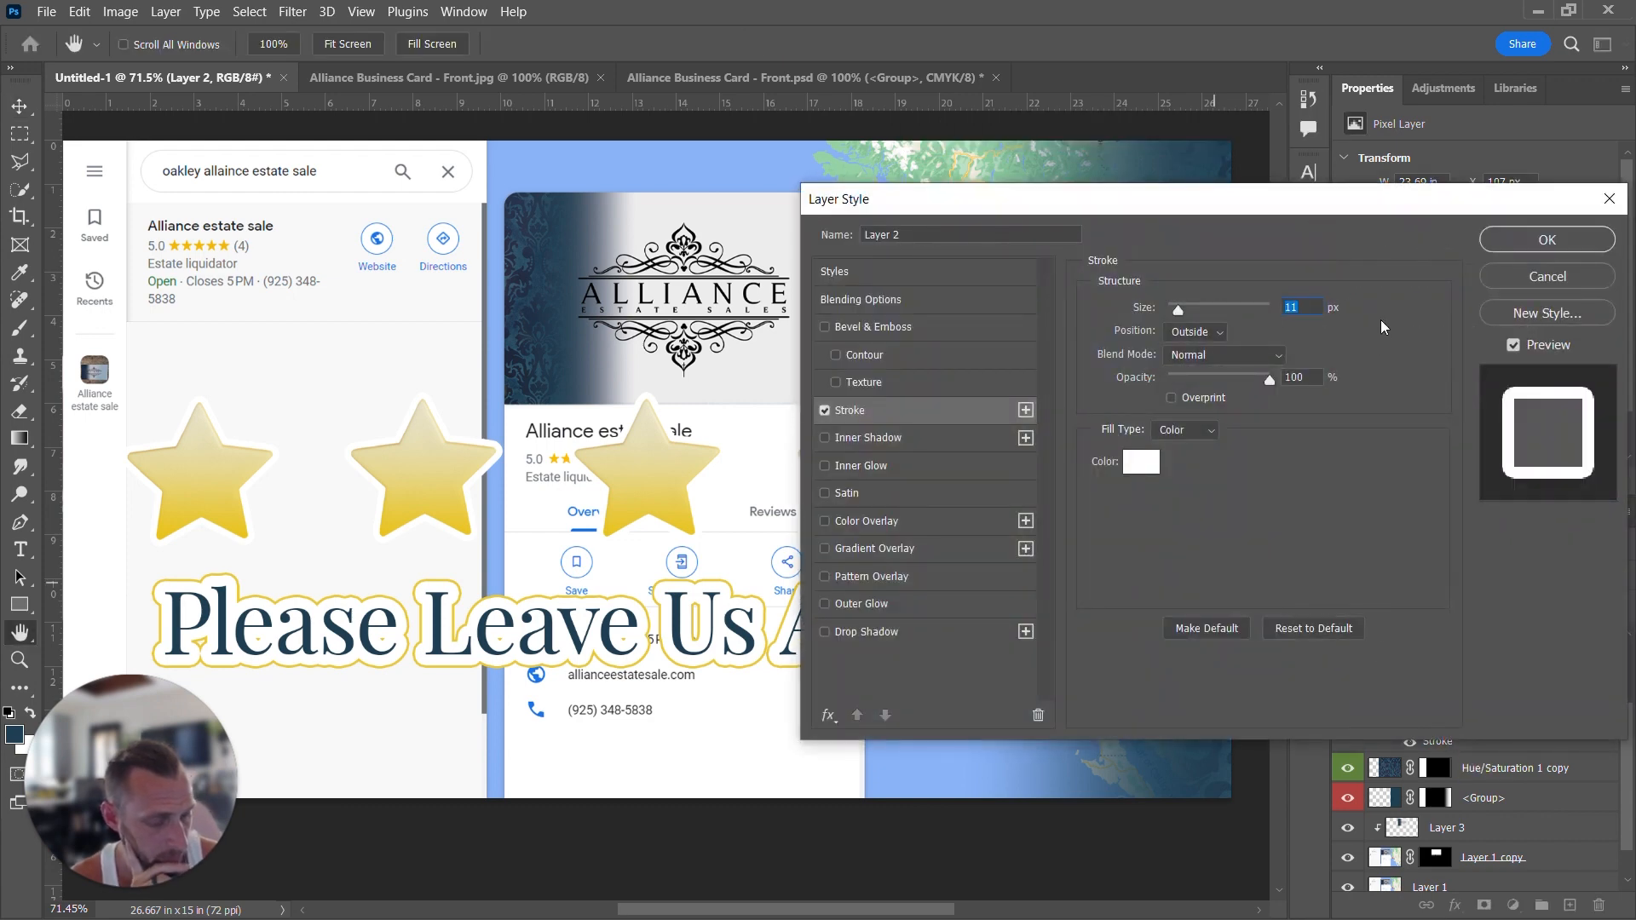
{"action": "key", "text": "Return"}
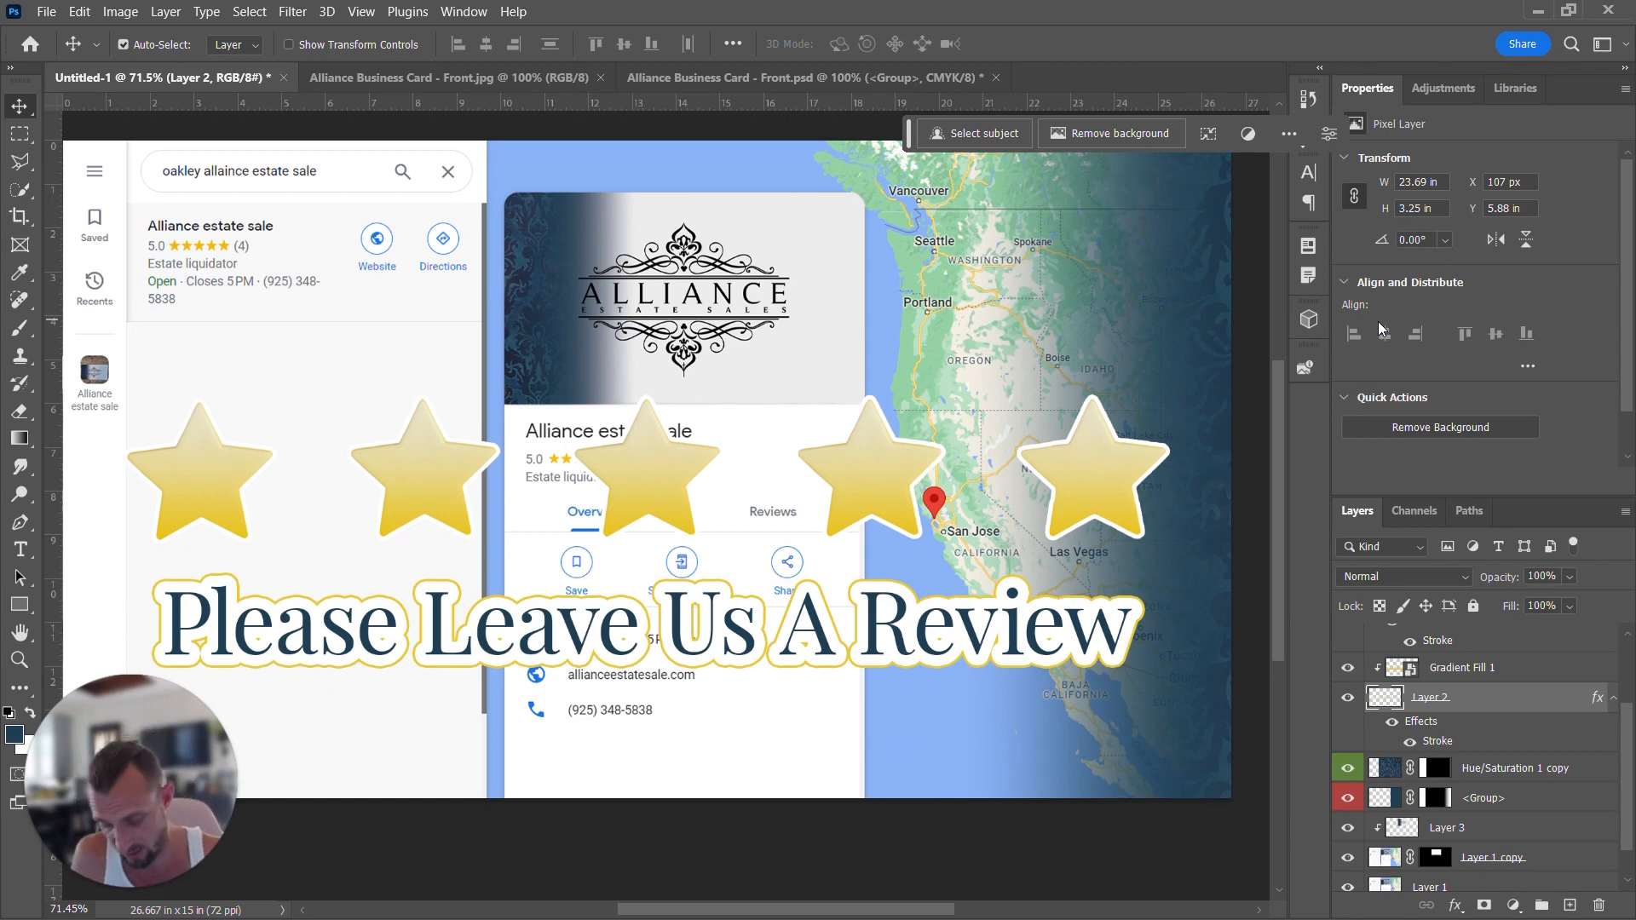
- Save the document as Google Thumb.psd in the Alliance Business Card folder with Maximize Compatibility enabled
{"action": "key", "text": "ctrl"}
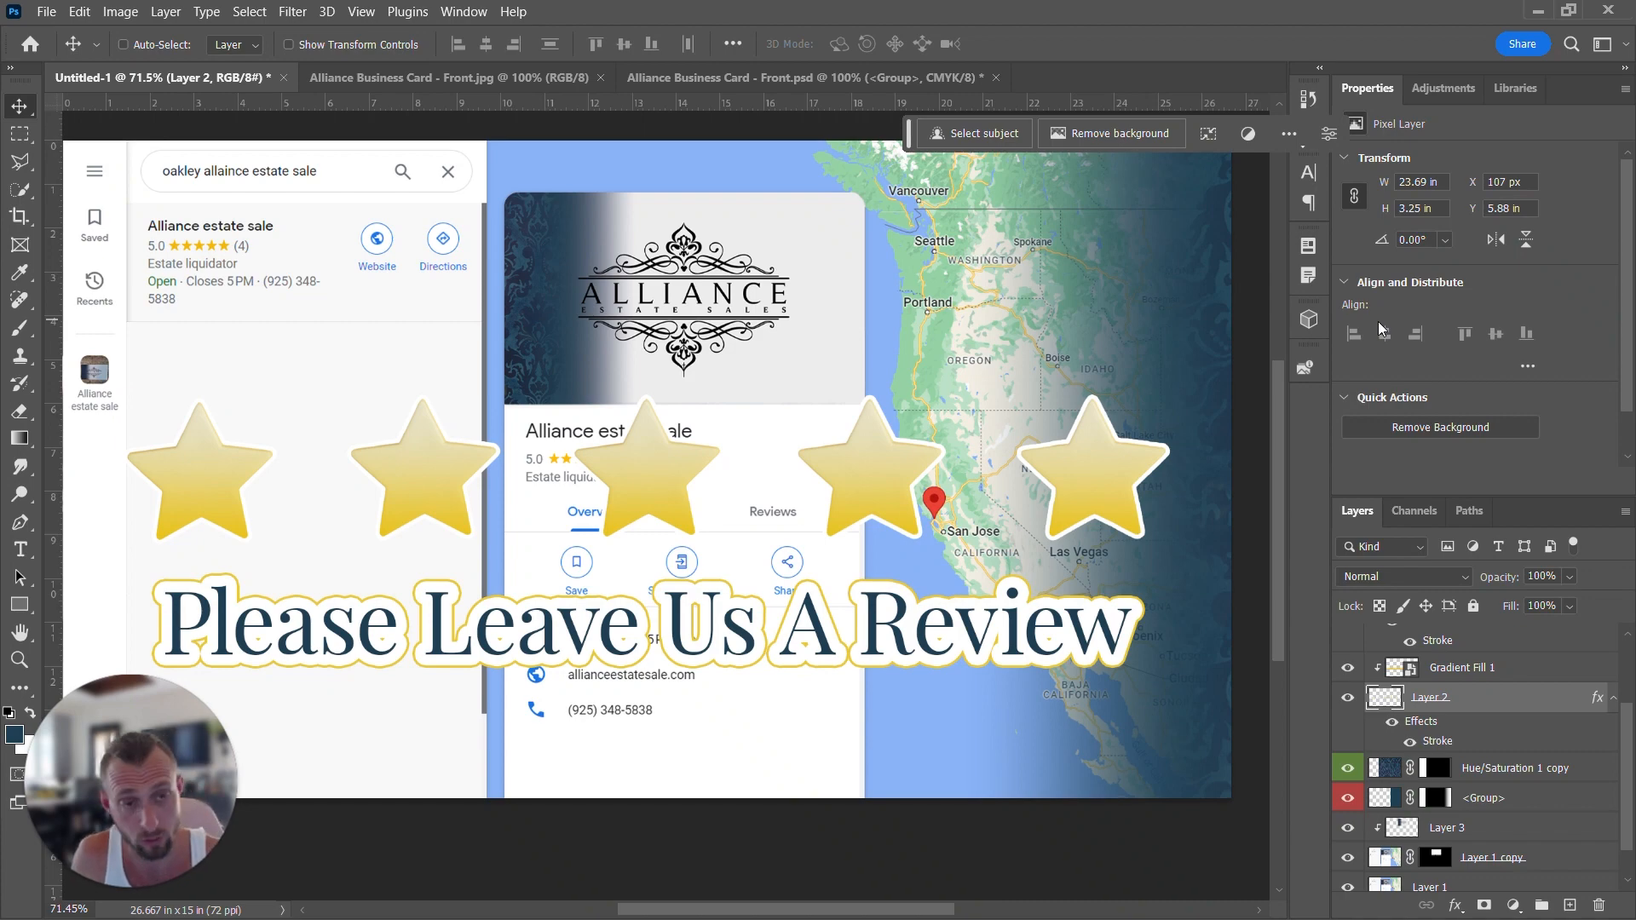
{"action": "key", "text": "ctrl+s"}
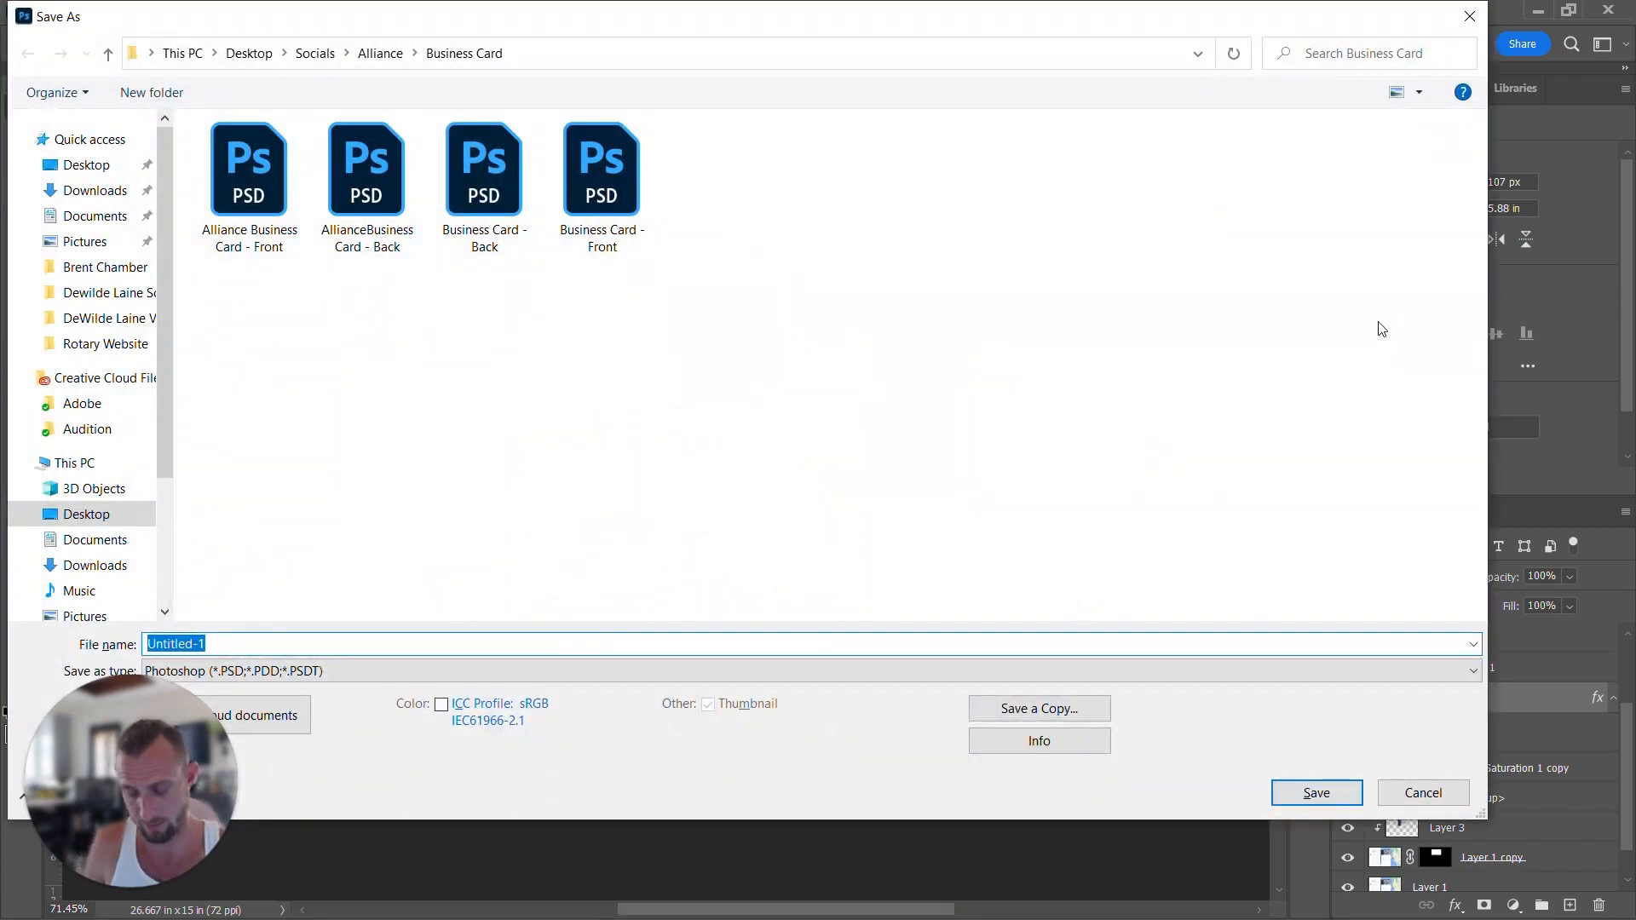
{"action": "type", "text": "Googlke"}
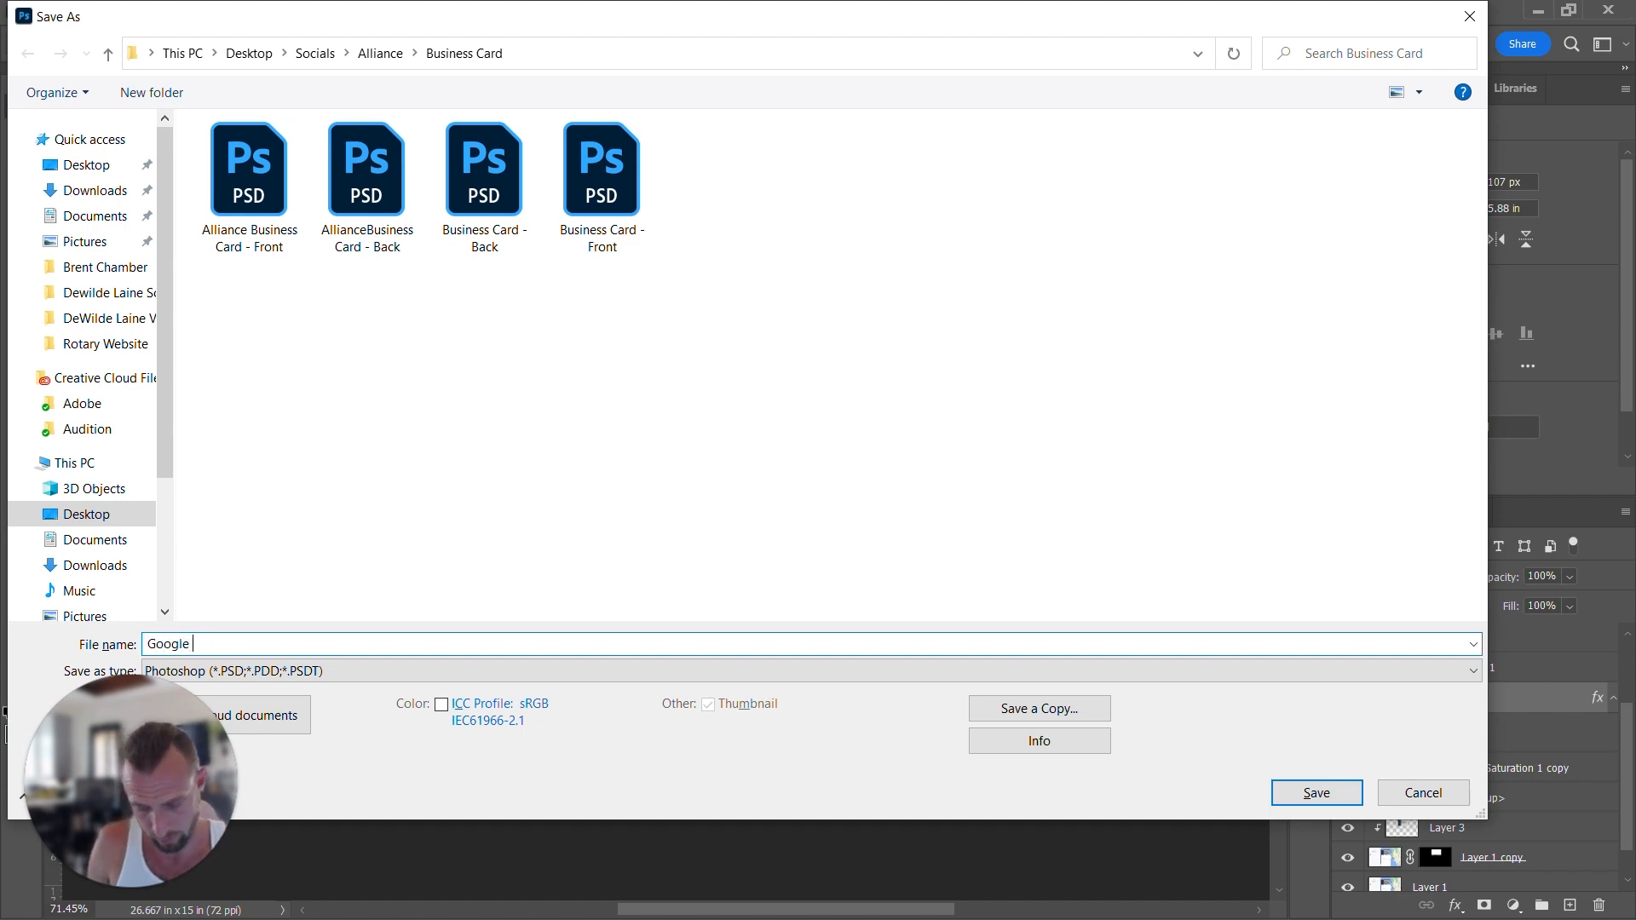
{"action": "type", "text": "Review"}
{"action": "key", "text": "Return"}
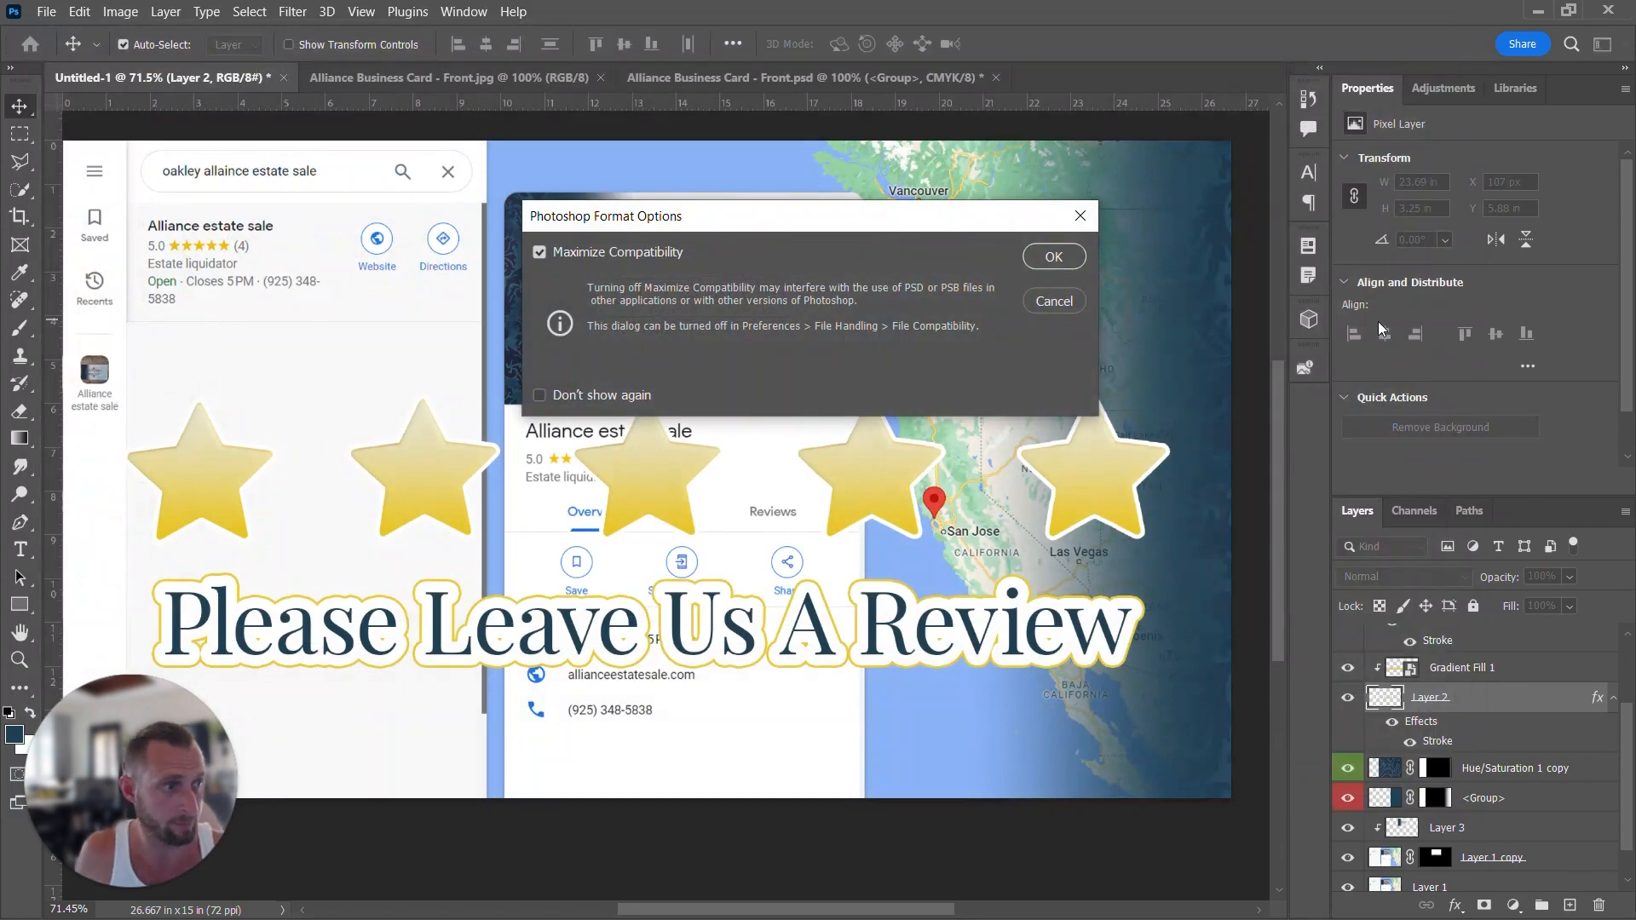
{"action": "key", "text": "Return"}
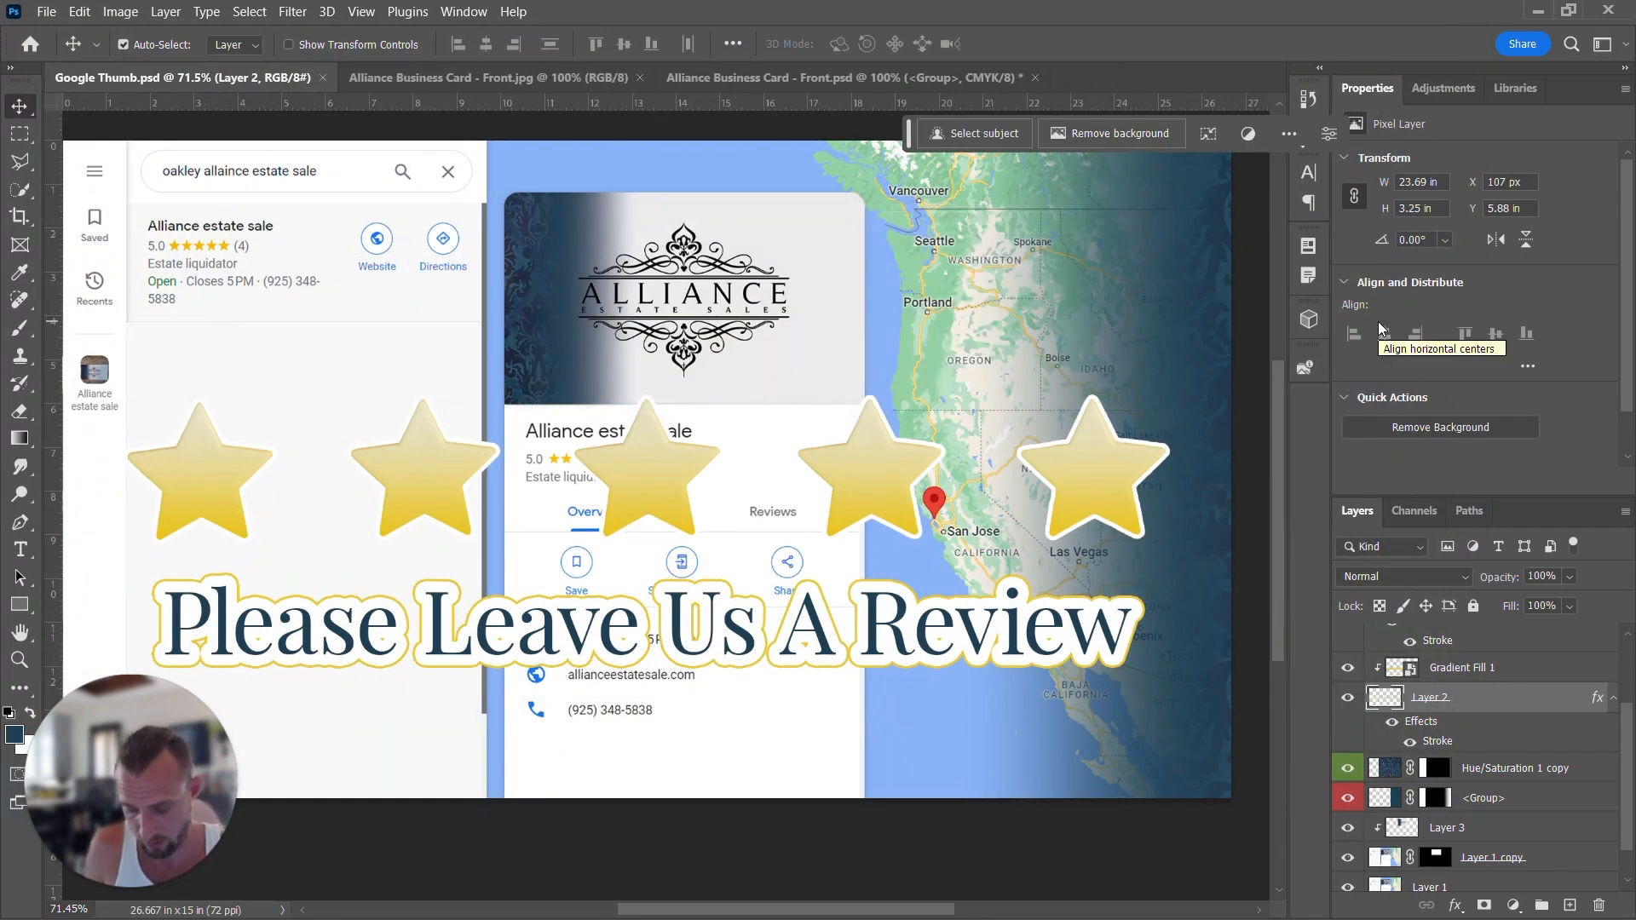
- Export the Google Thumb graphic as a JPG with the quality set to 7
{"action": "key", "text": "ctrl"}
{"action": "key", "text": "ctrl+alt+shift+w"}
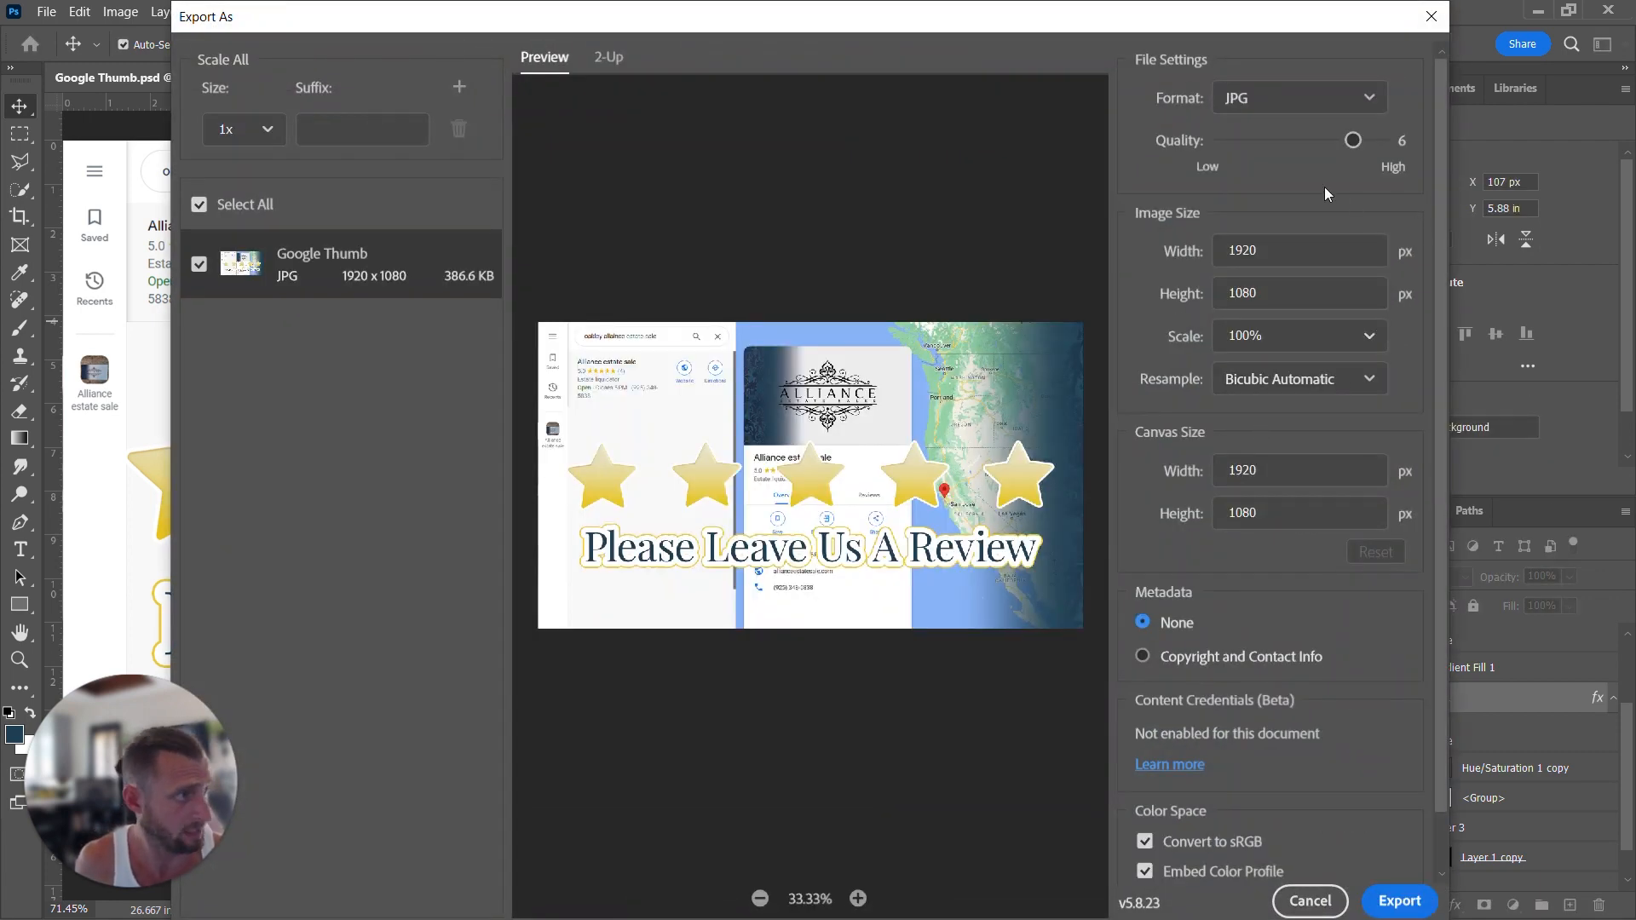
{"action": "left_click", "coordinate": [1285, 98]}
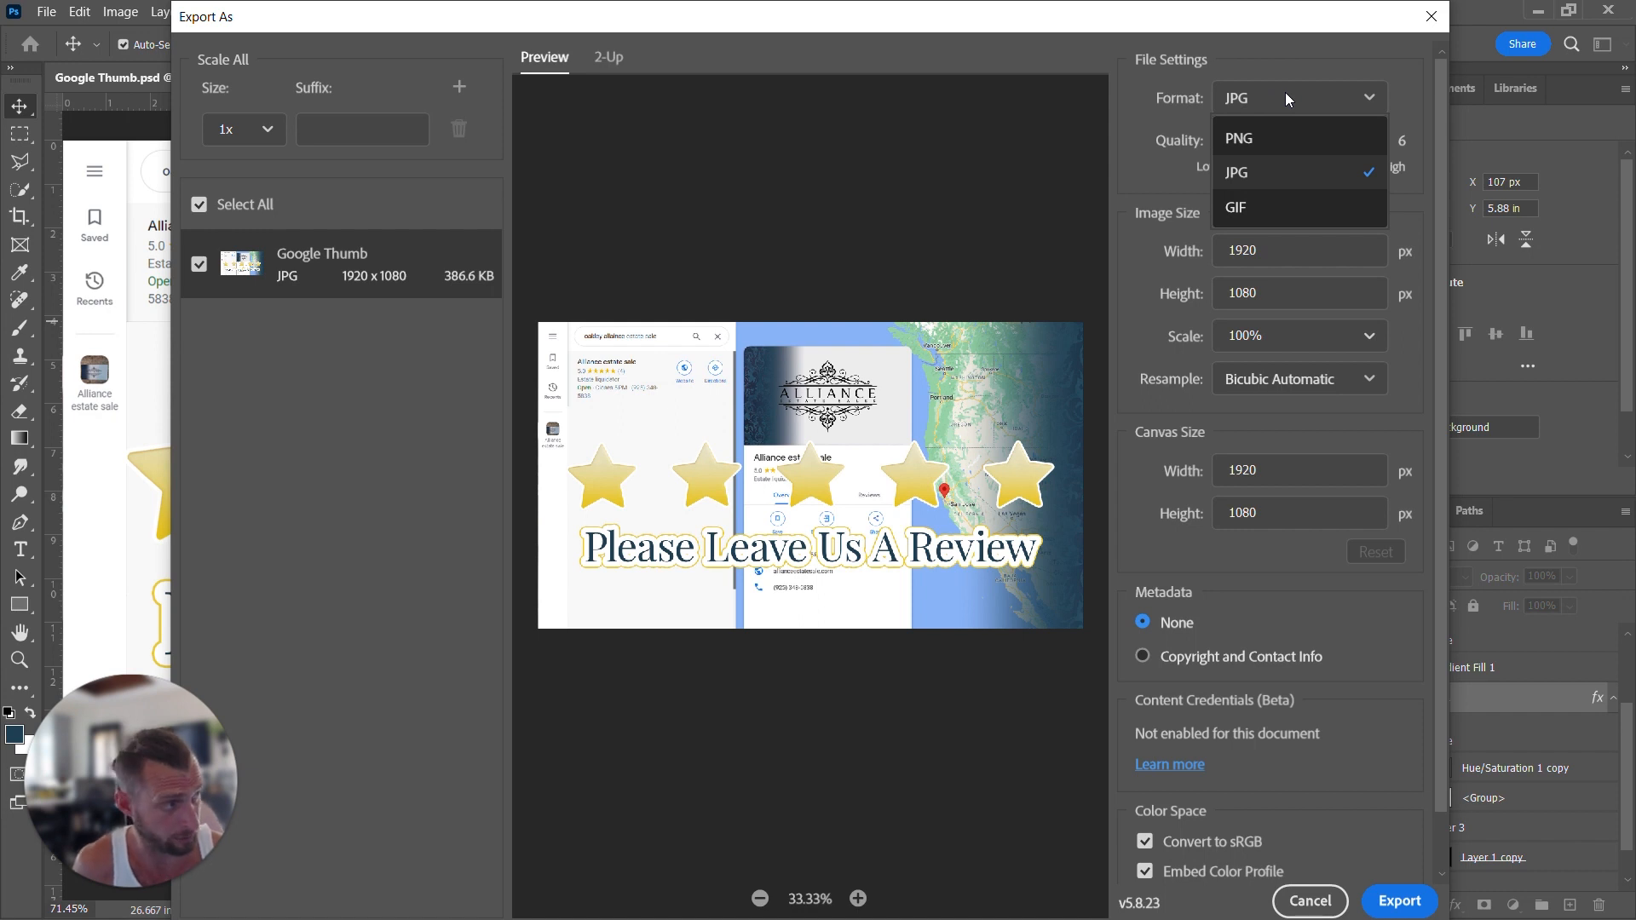
{"action": "left_click", "coordinate": [1284, 98]}
{"action": "left_click", "coordinate": [1355, 139]}
{"action": "left_click_drag", "start_coordinate": [1354, 139], "coordinate": [1517, 133]}
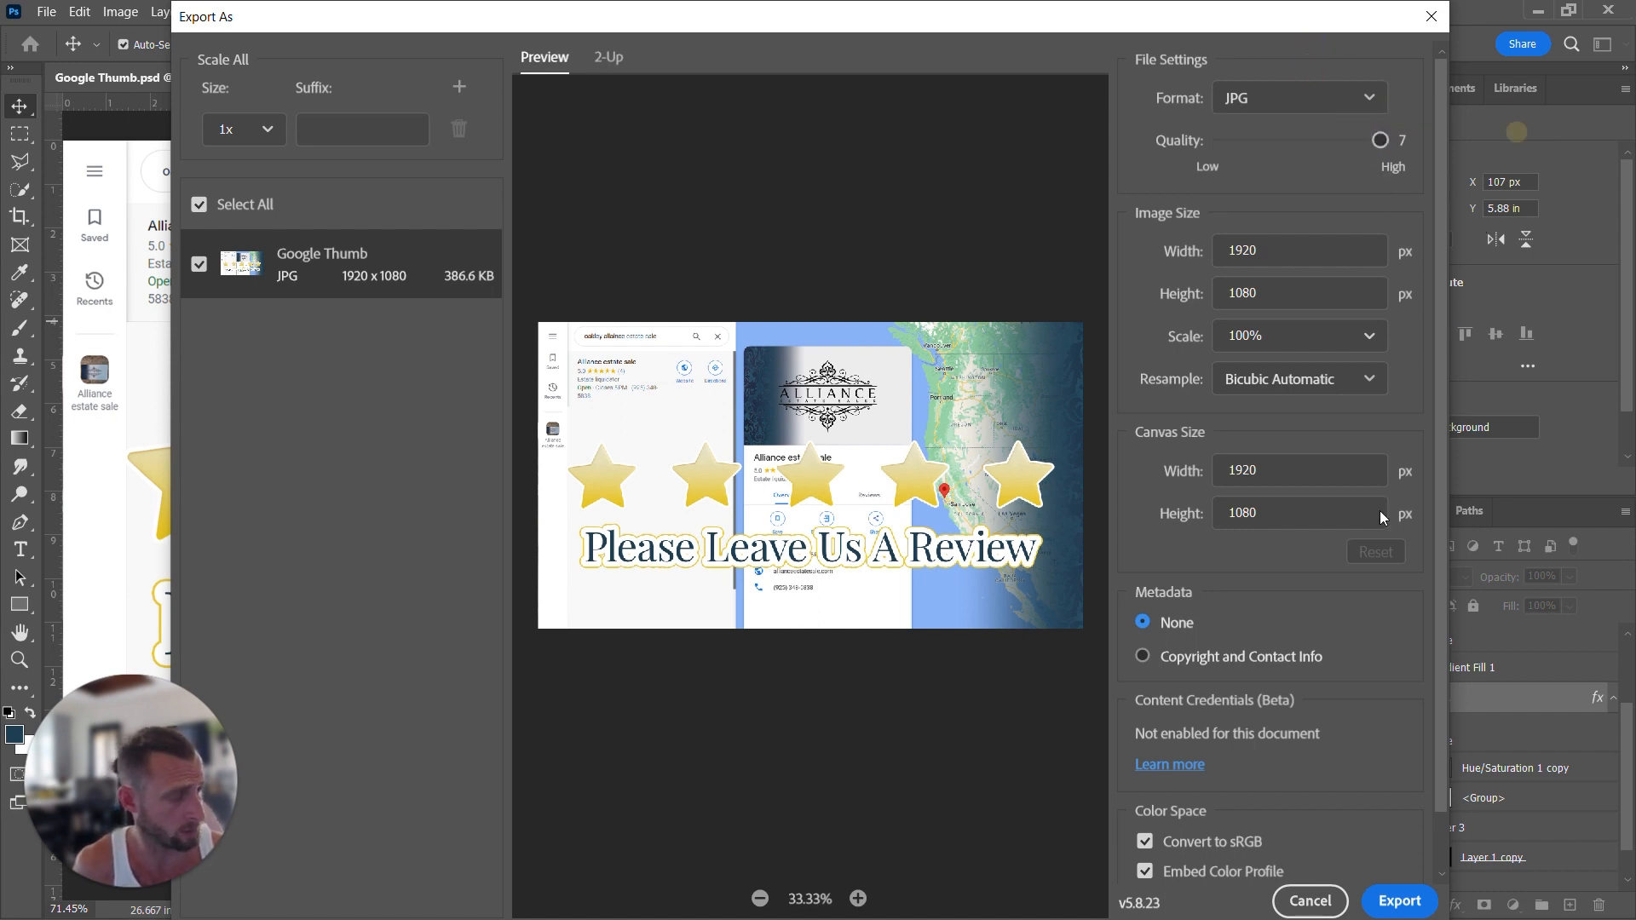
{"action": "left_click", "coordinate": [1401, 901]}
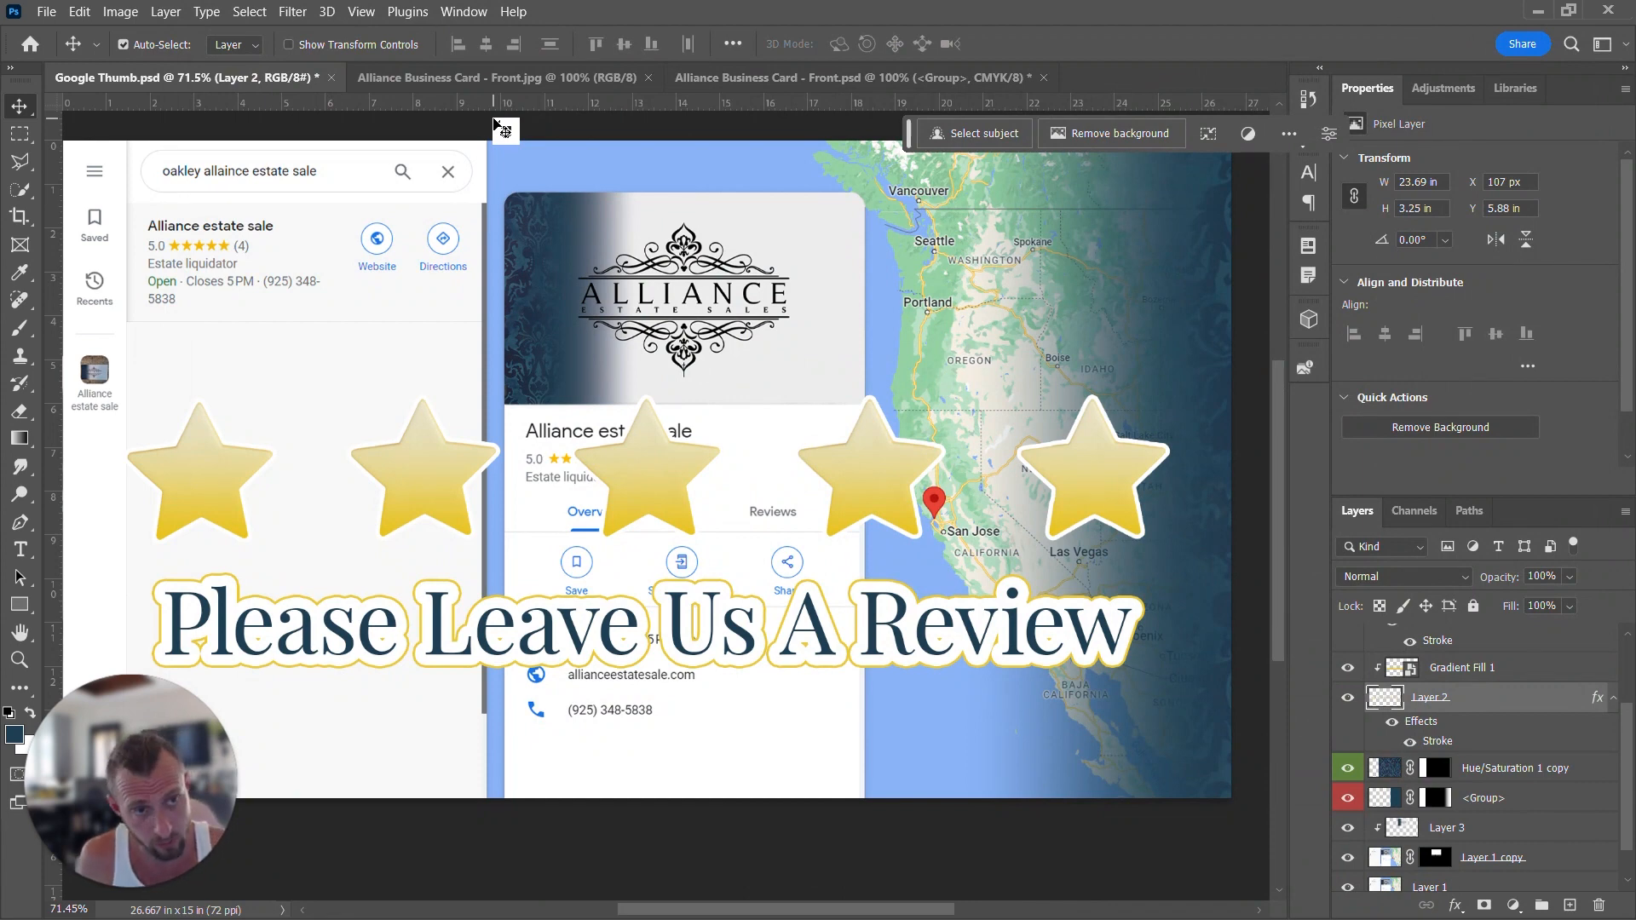
- Close Google Thumb.psd and both Alliance Business Card front files, saving the pending changes
{"action": "key", "text": "ctrl+w"}
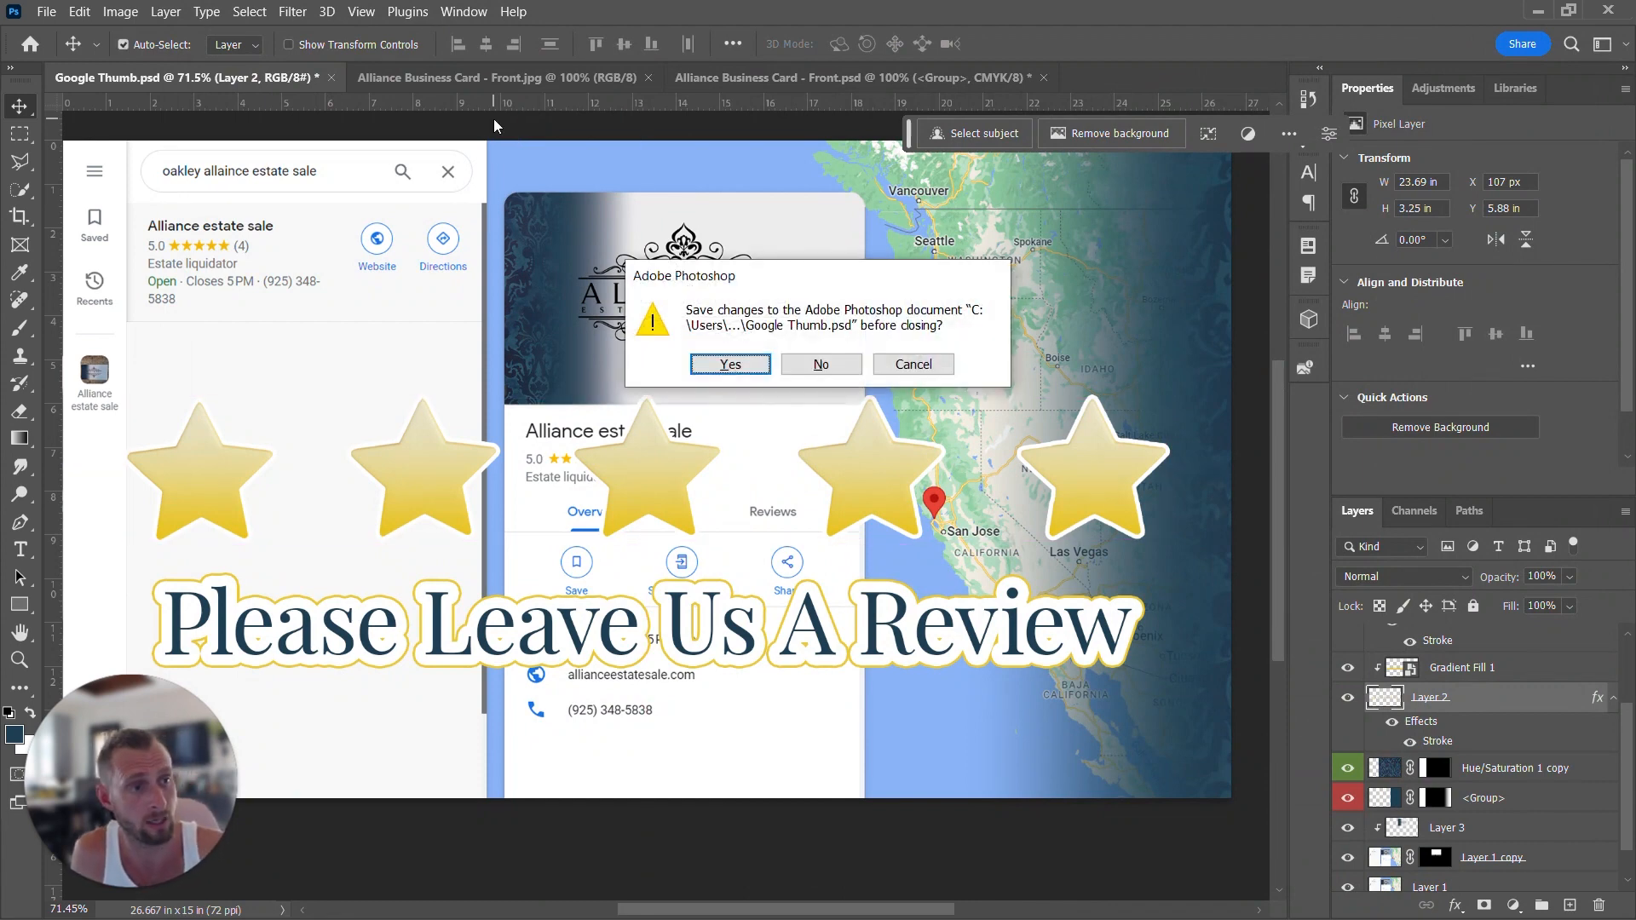
{"action": "key", "text": "Return"}
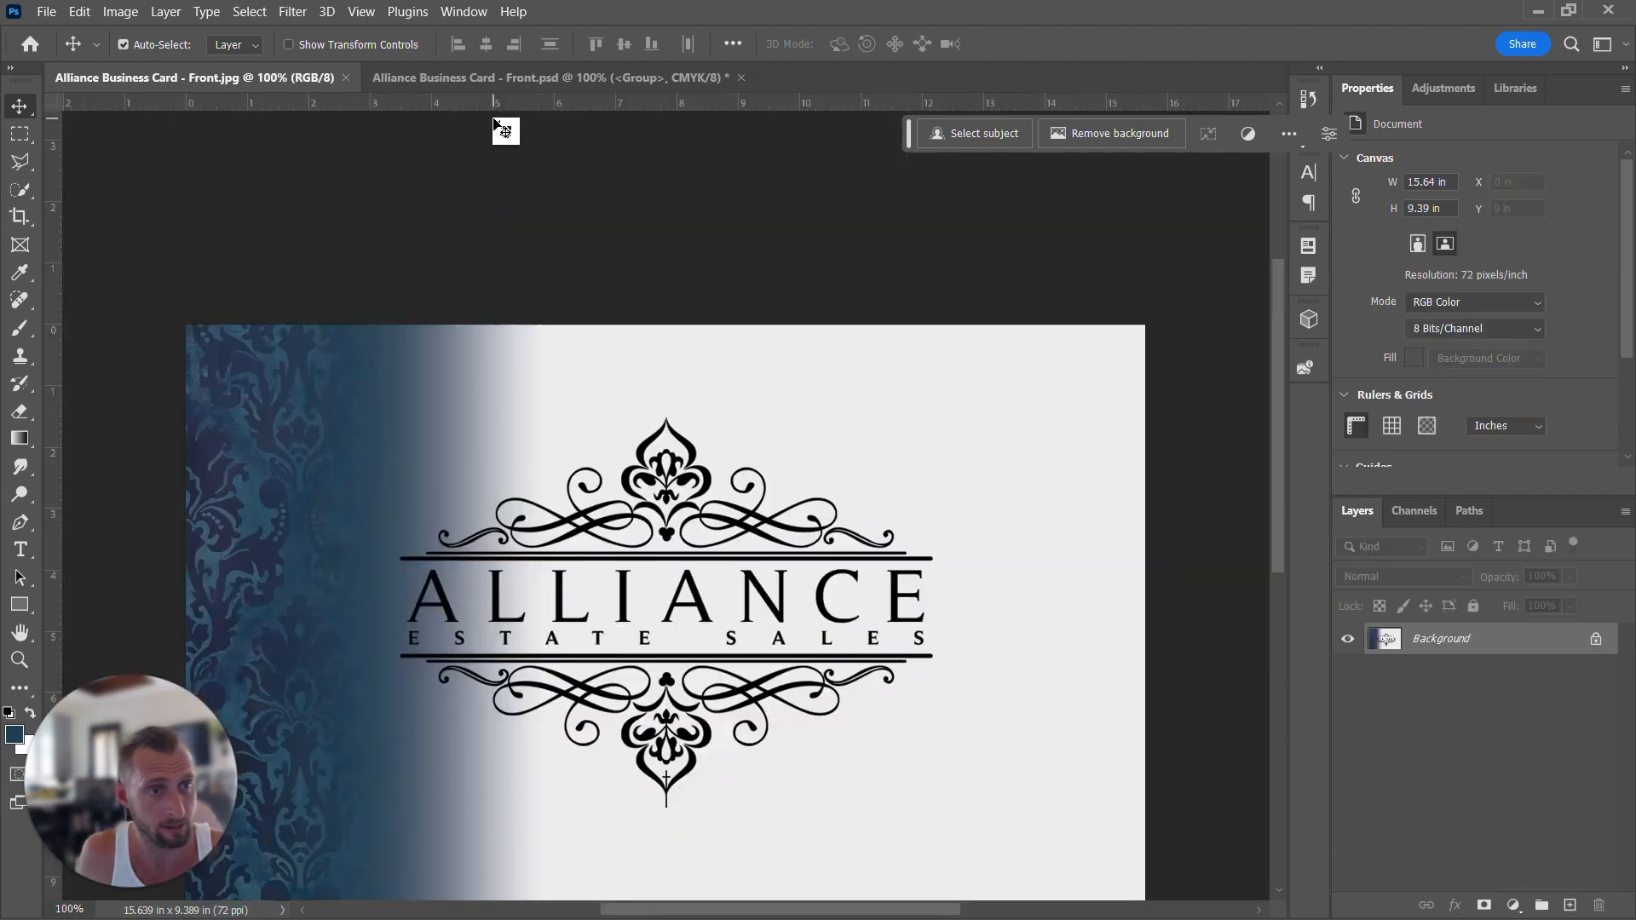
{"action": "key", "text": "ctrl+w"}
{"action": "key", "text": "ctrl+w"}
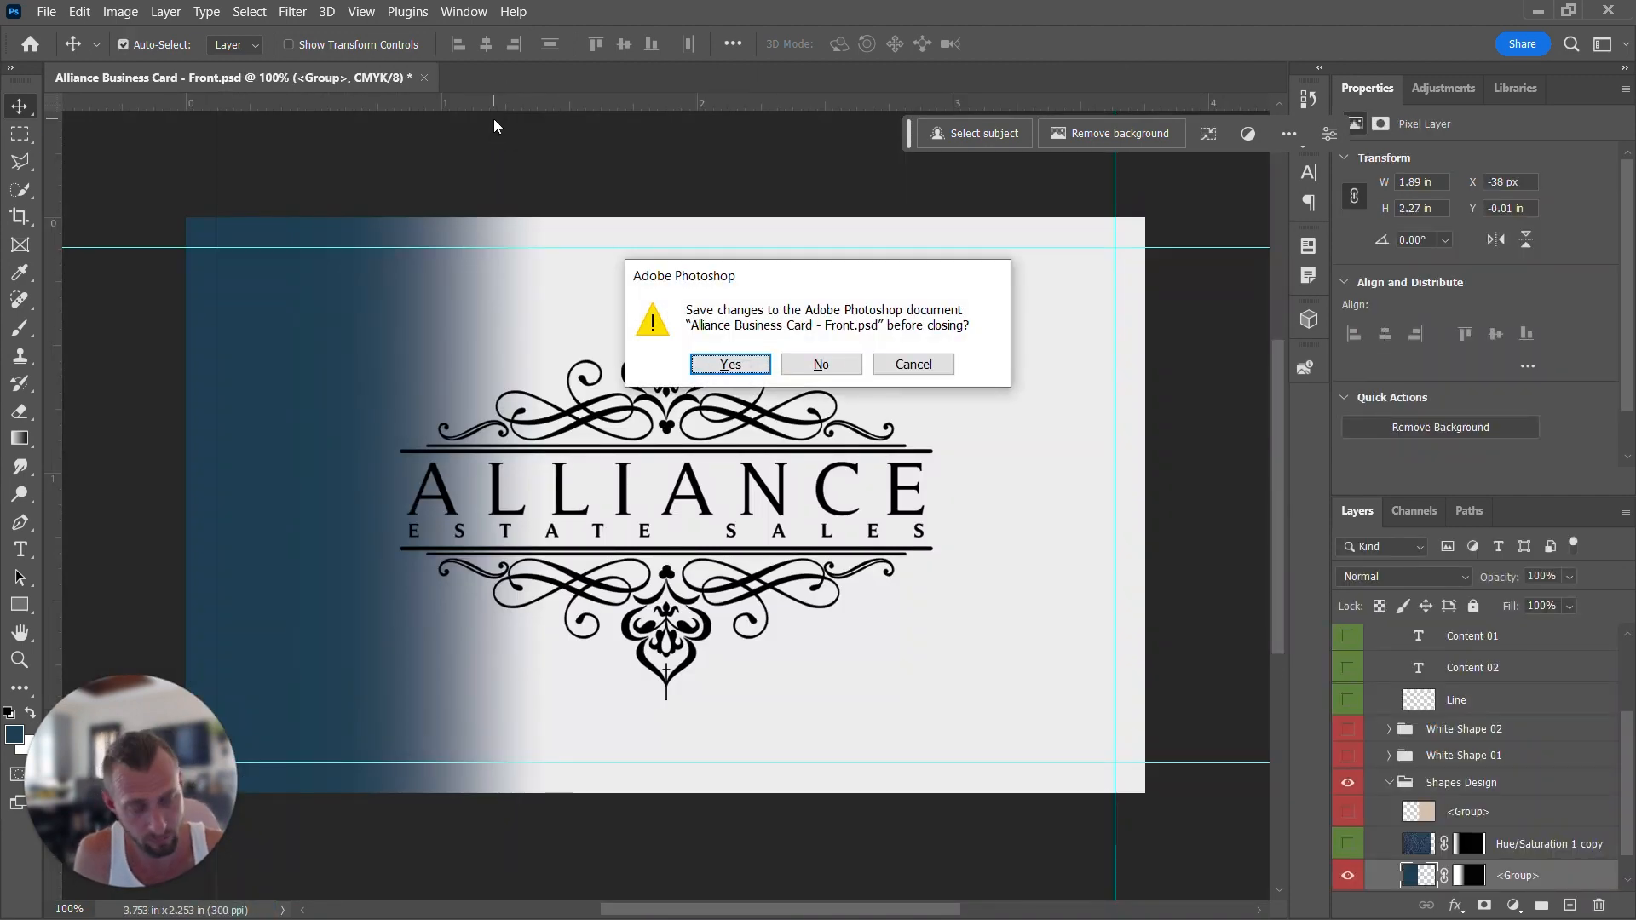
{"action": "key", "text": "Return"}
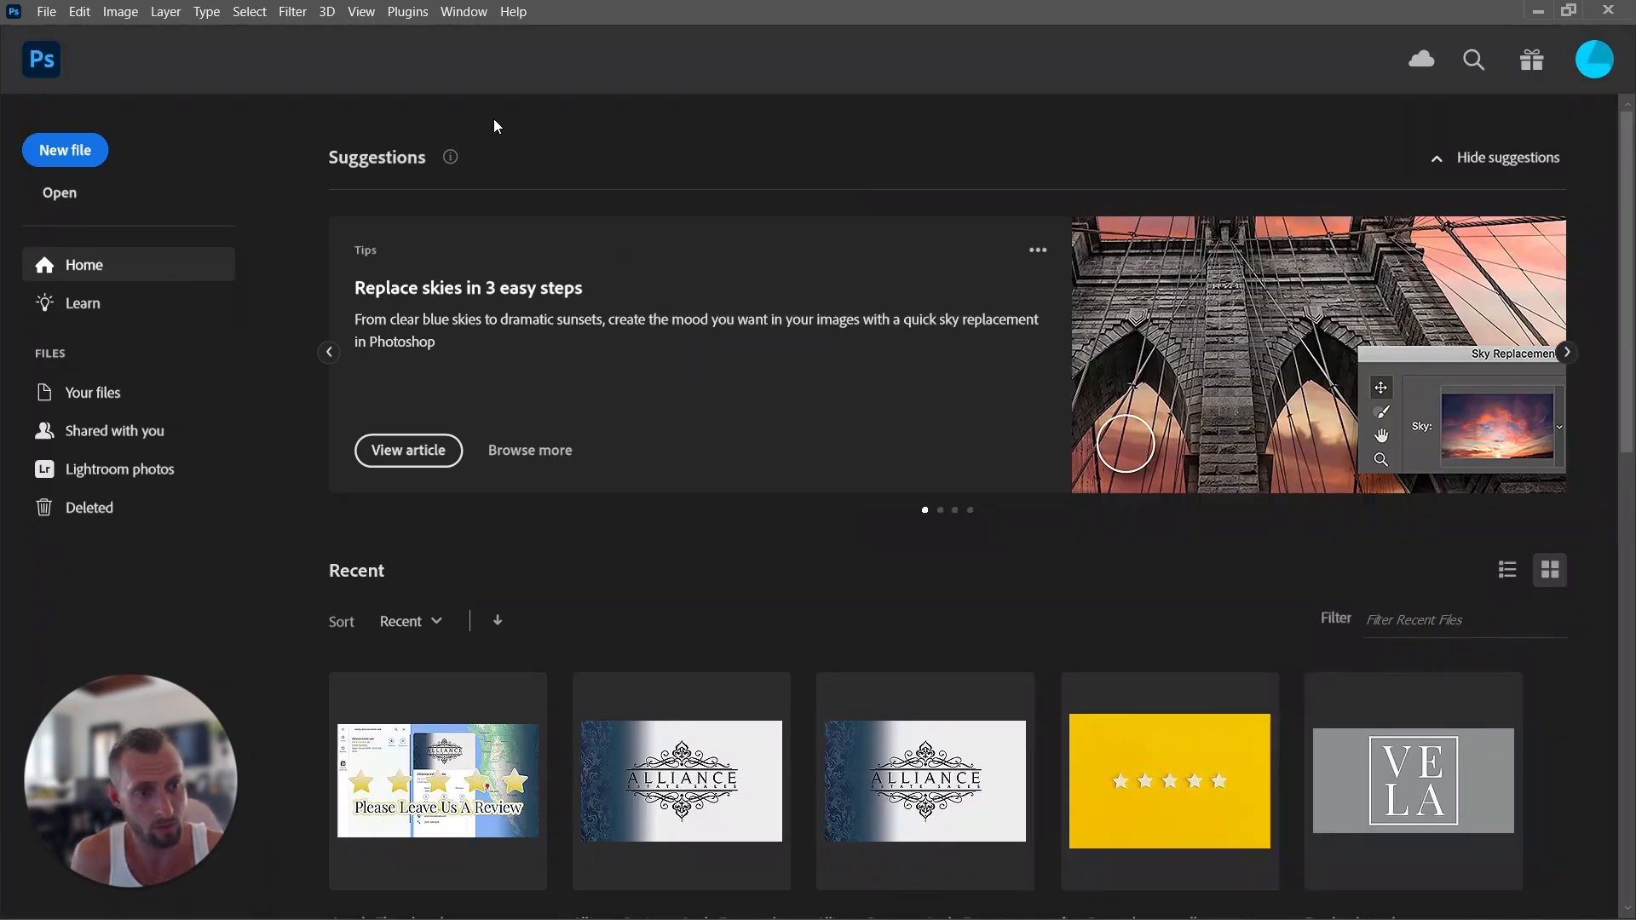
- Switch to the Estate Sale Thank You & Review email template in GoHighLevel and open the media library for its empty image block
{"action": "key", "text": "alt+Tab"}
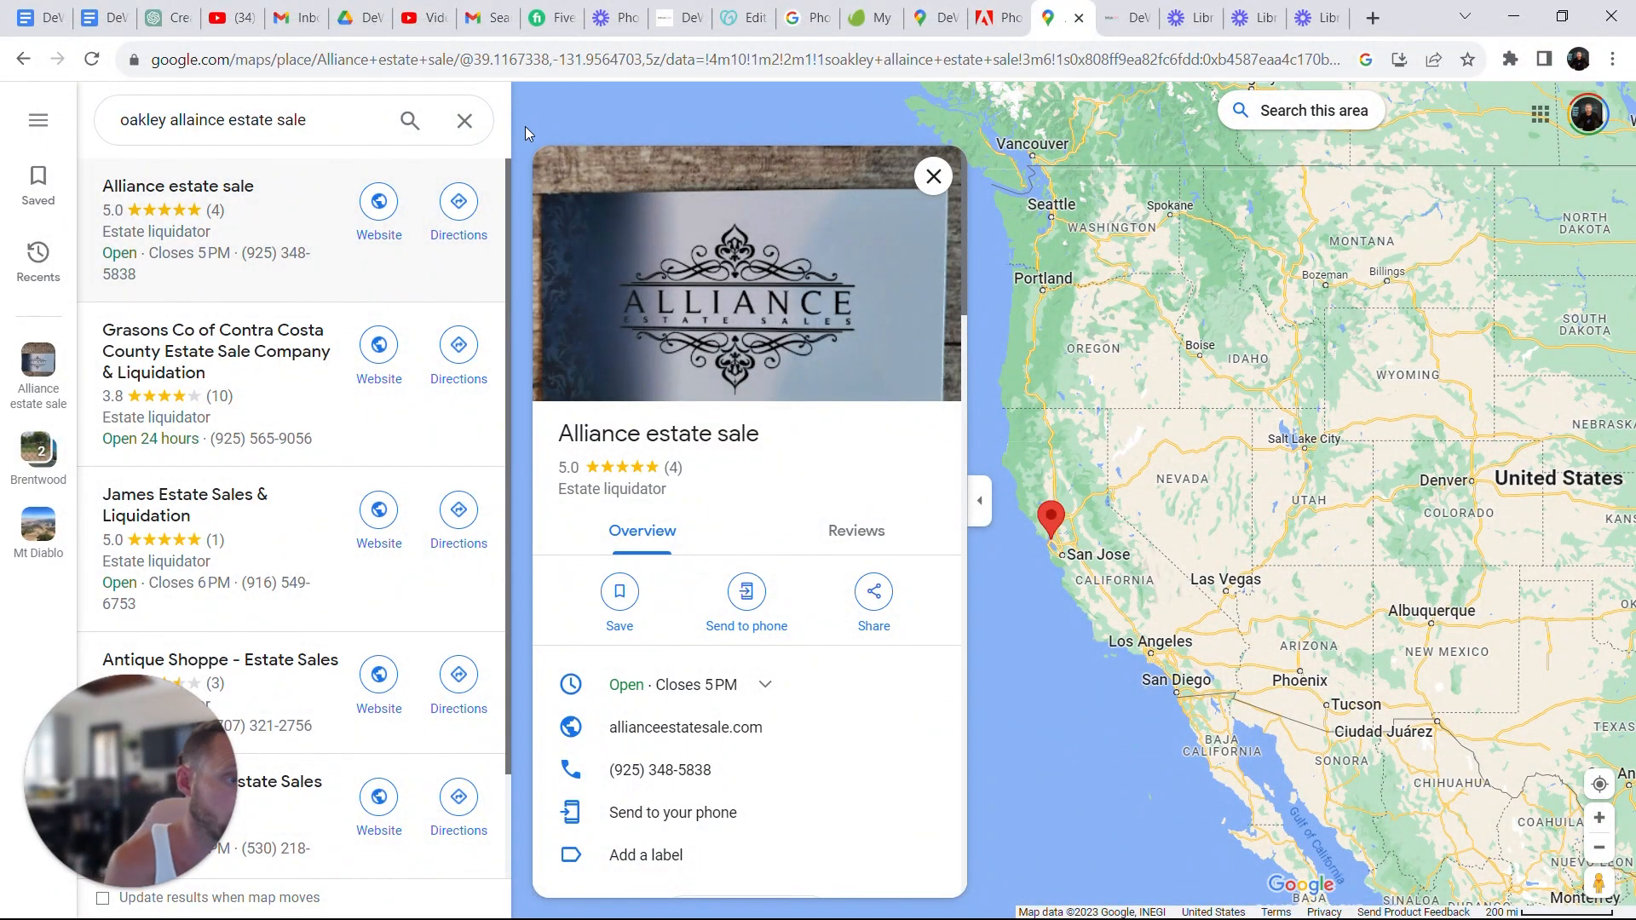
{"action": "left_click", "coordinate": [1111, 12]}
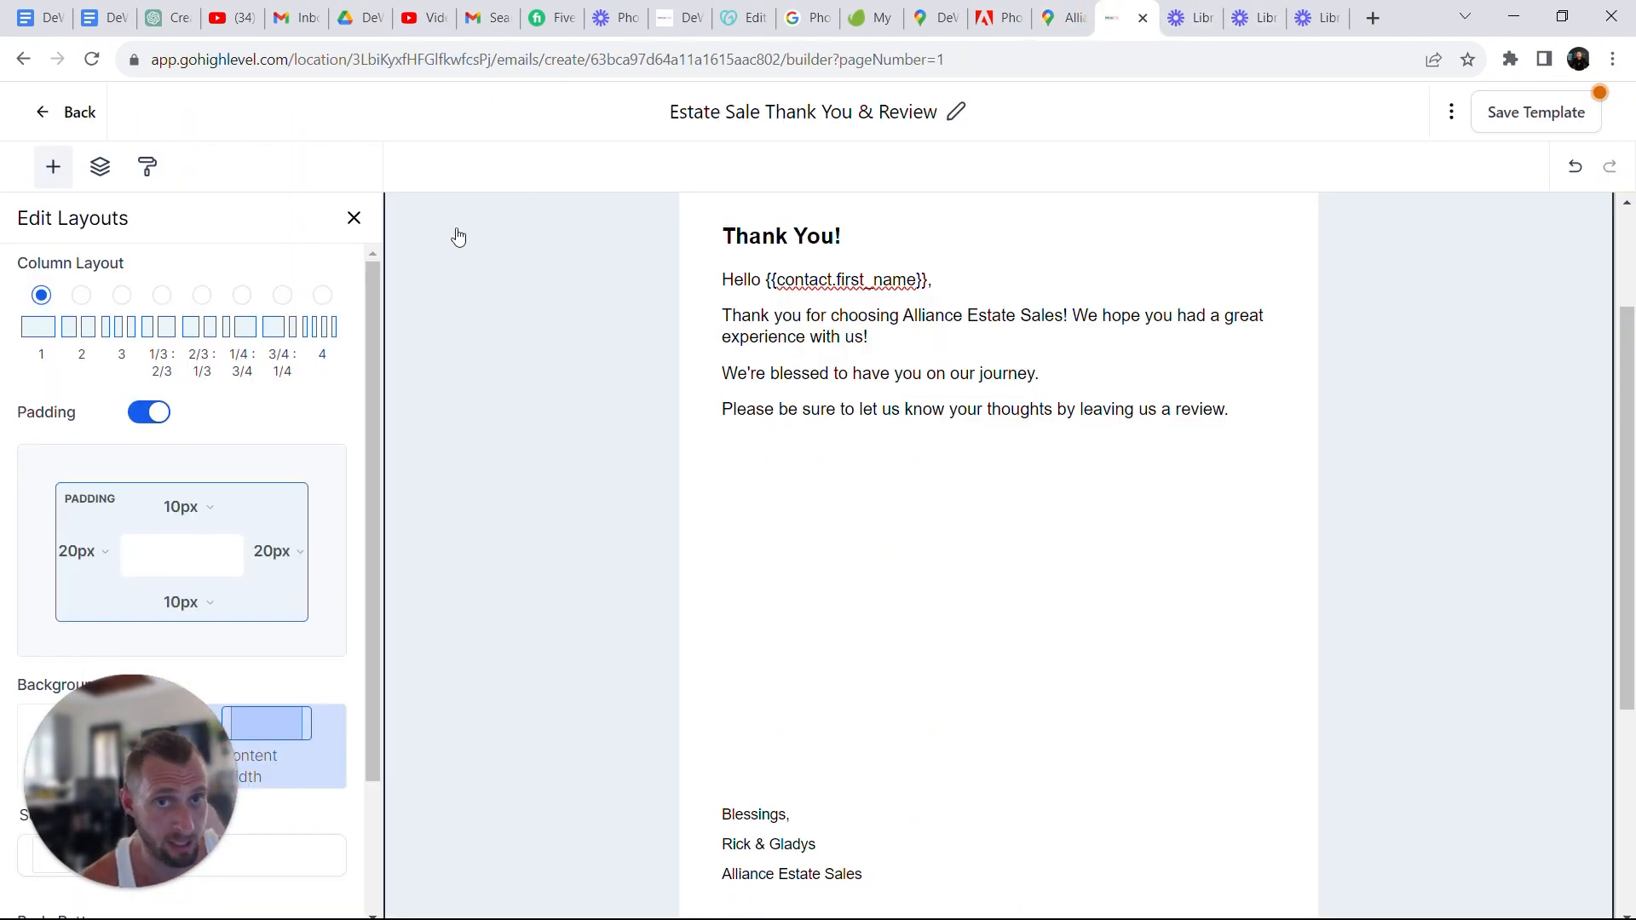
{"action": "left_click", "coordinate": [803, 625]}
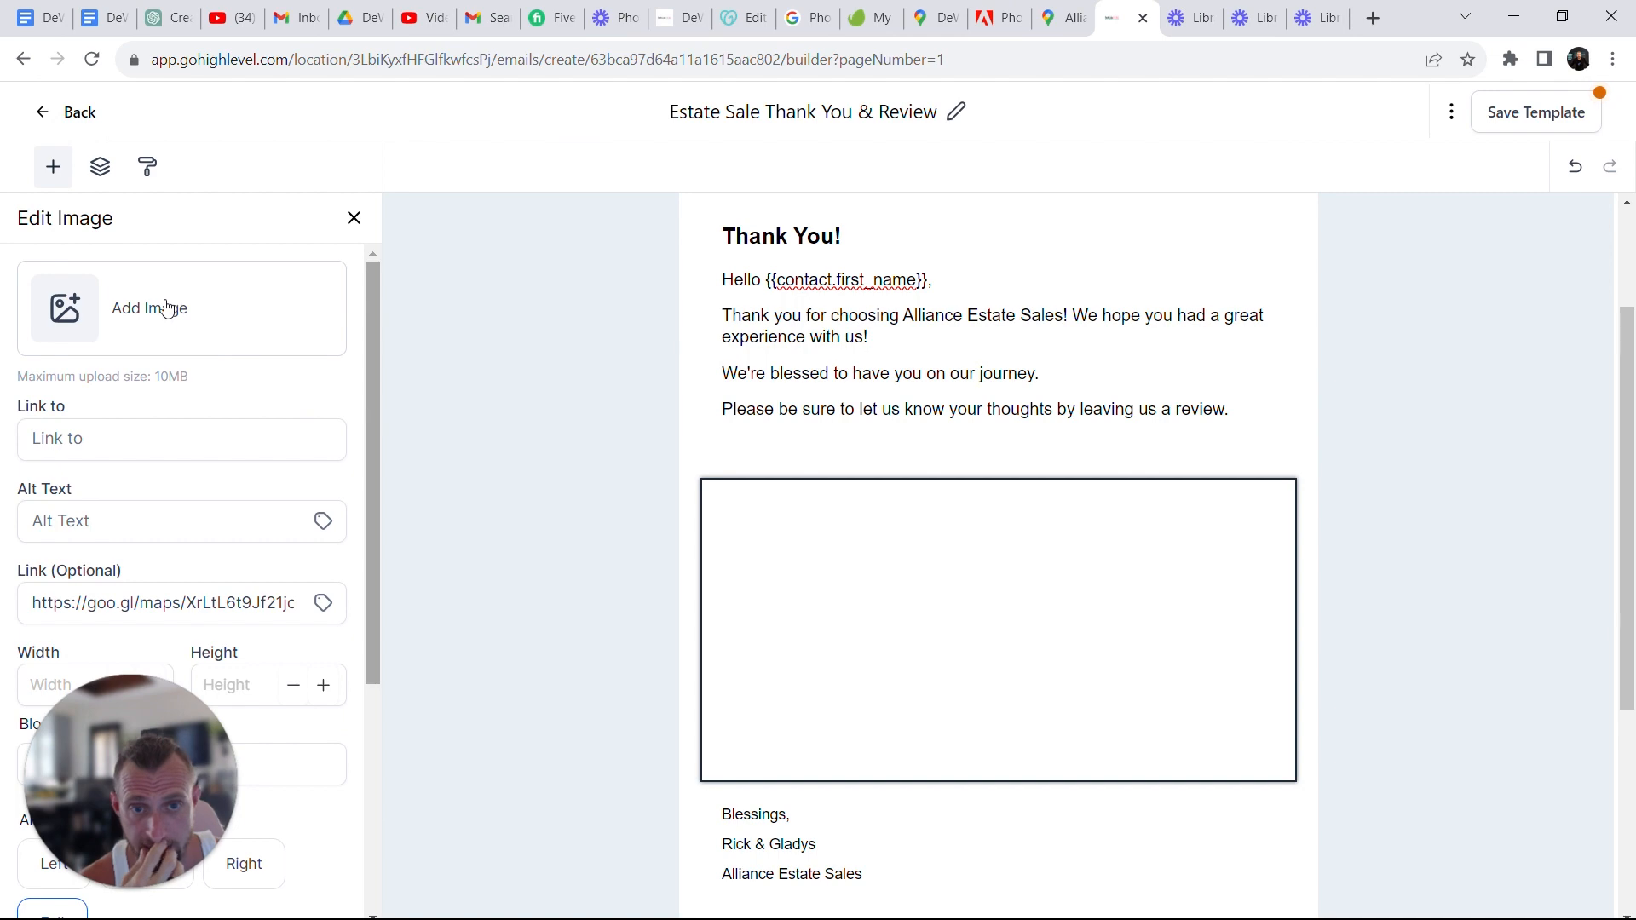
{"action": "left_click", "coordinate": [164, 313]}
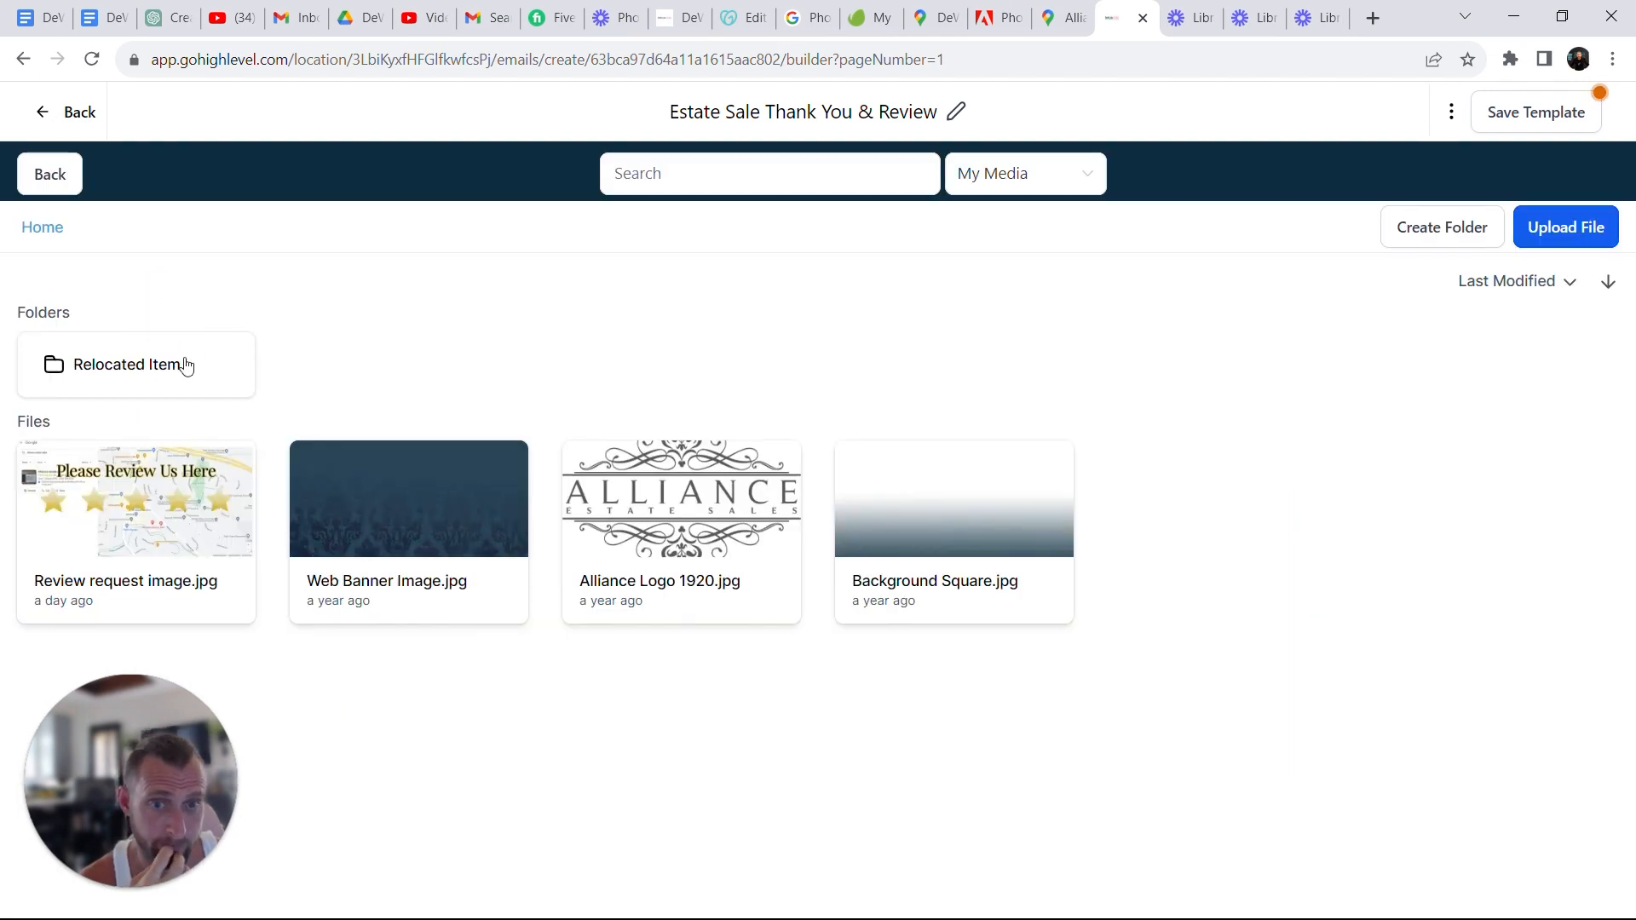
- Upload Google Thumb.jpg from Socials > Alliance > Business Card and insert it into the email's image block
{"action": "left_click", "coordinate": [1564, 227]}
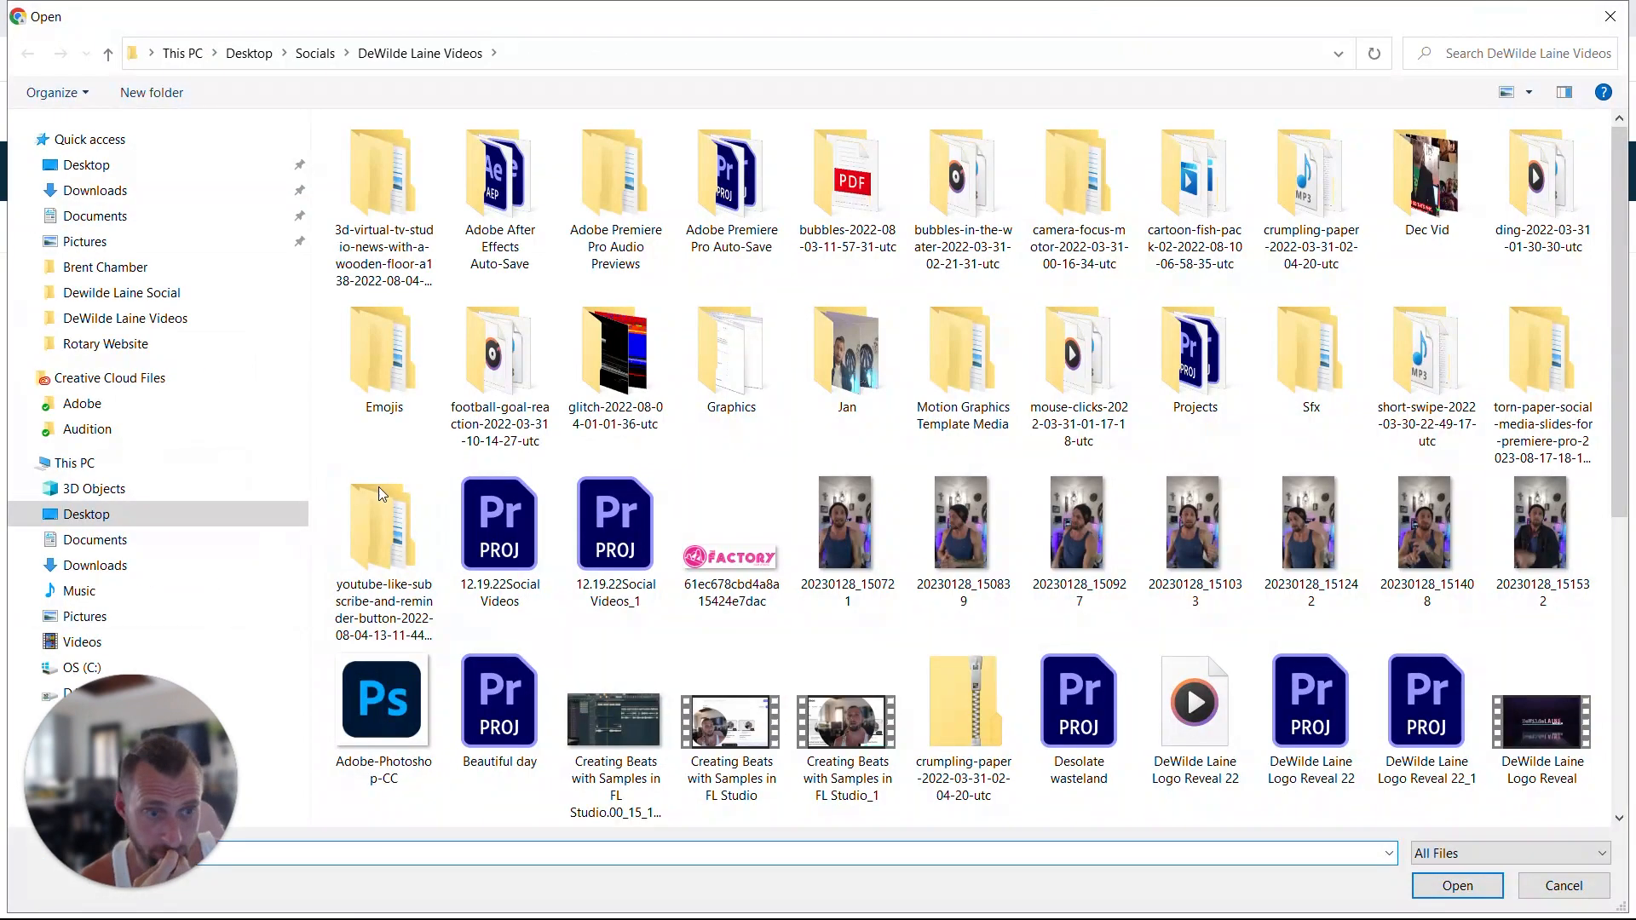
{"action": "left_click", "coordinate": [315, 53]}
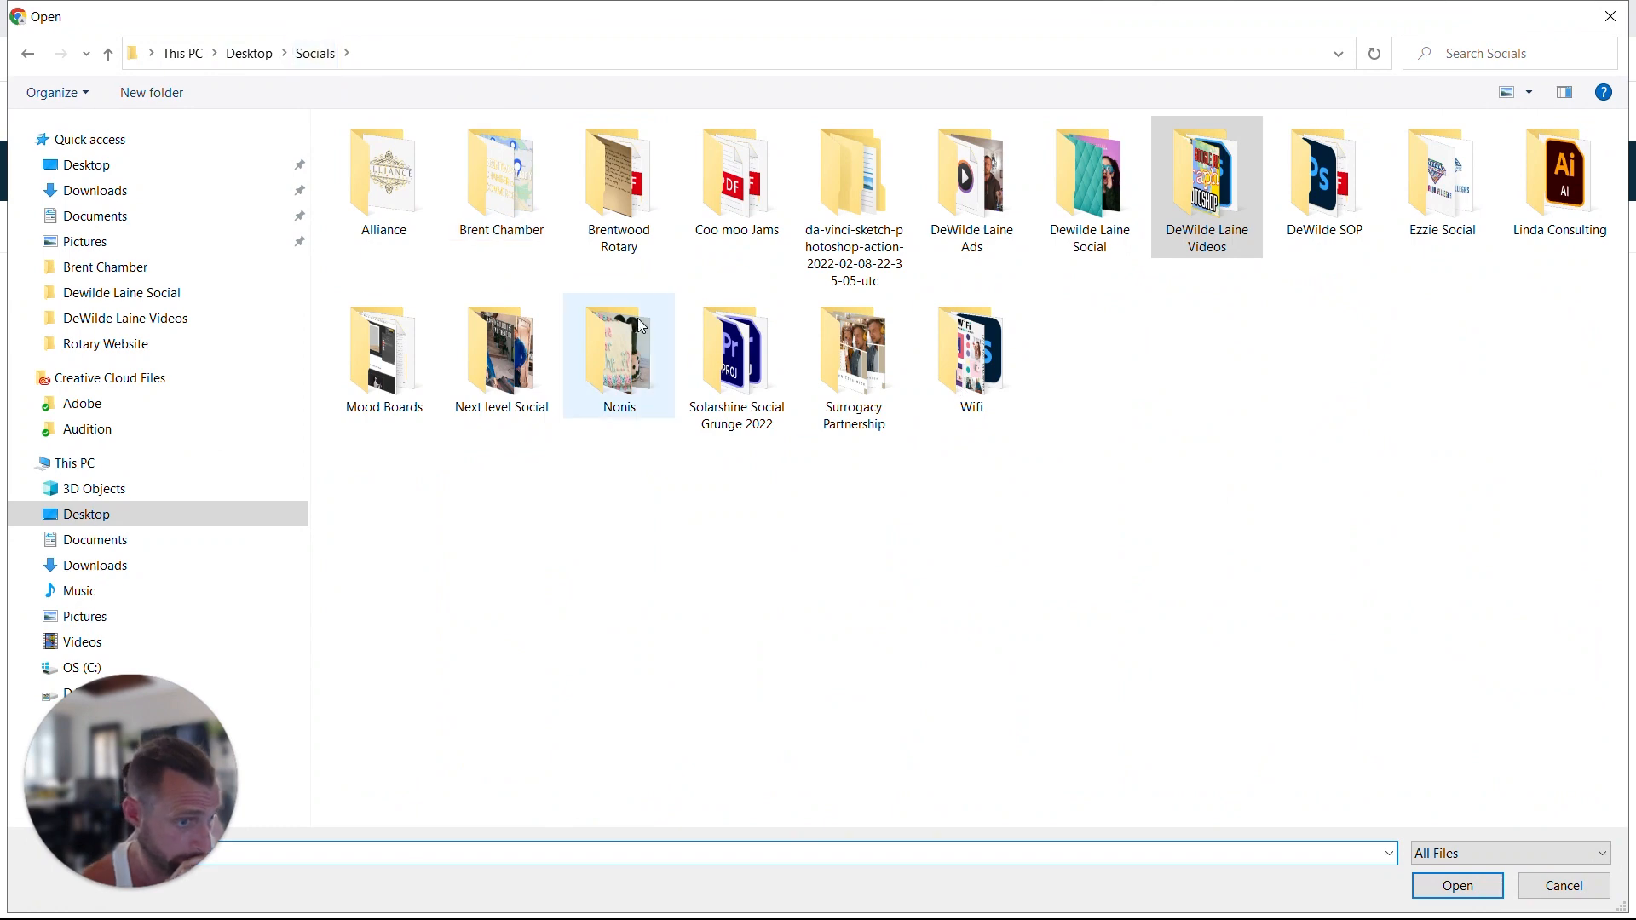
{"action": "left_click", "coordinate": [520, 362]}
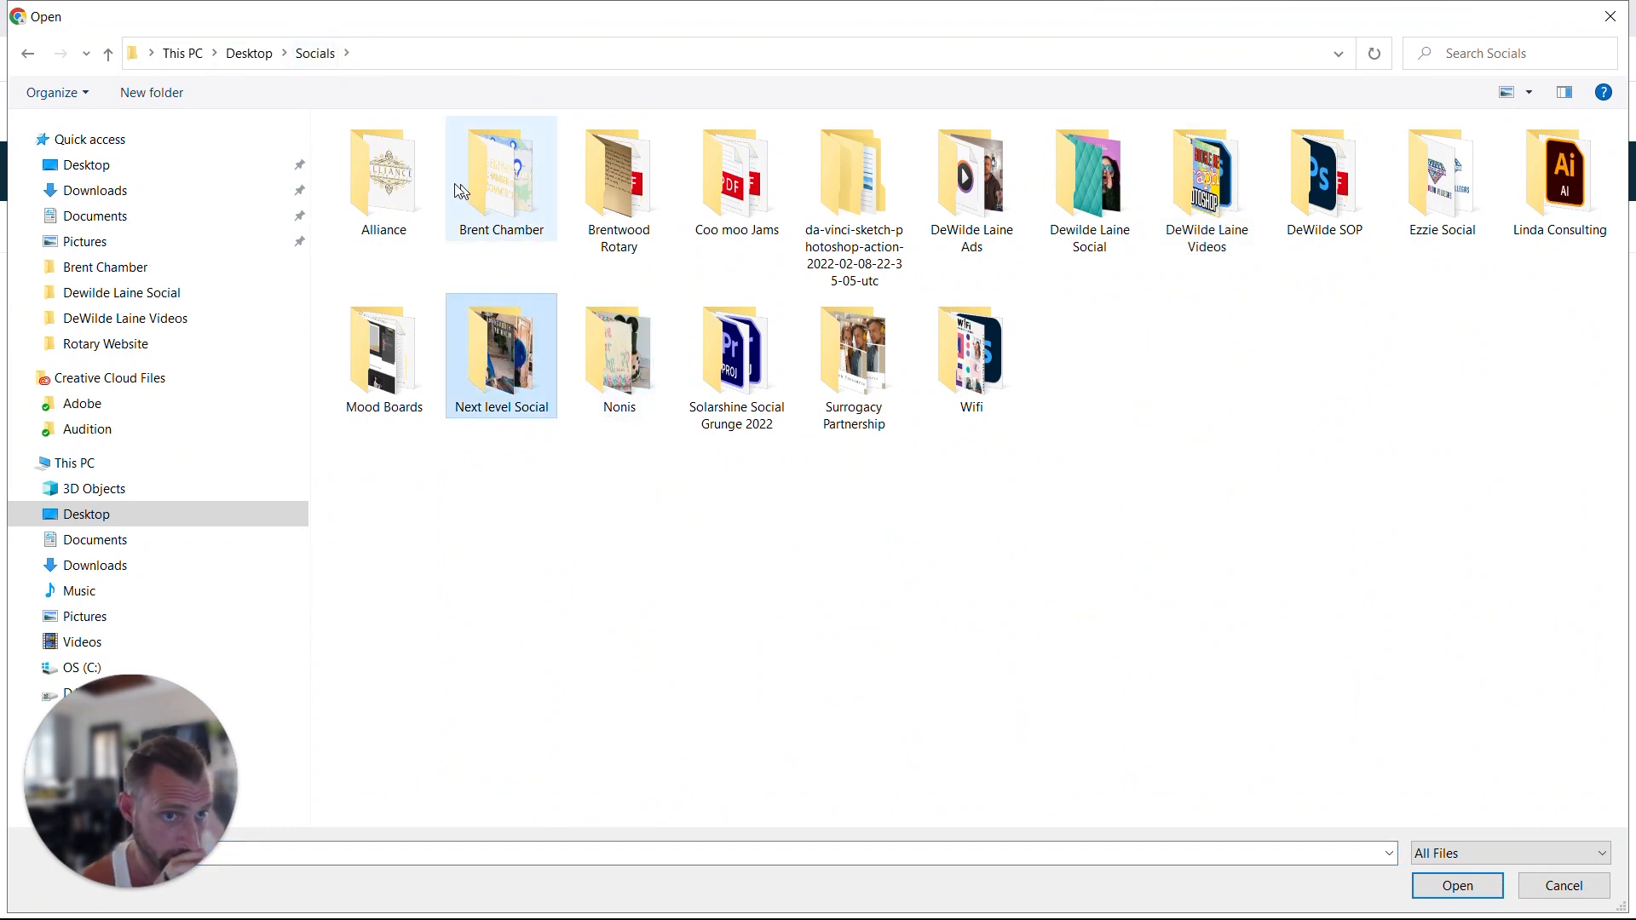
{"action": "double_click", "coordinate": [383, 174]}
{"action": "double_click", "coordinate": [754, 176]}
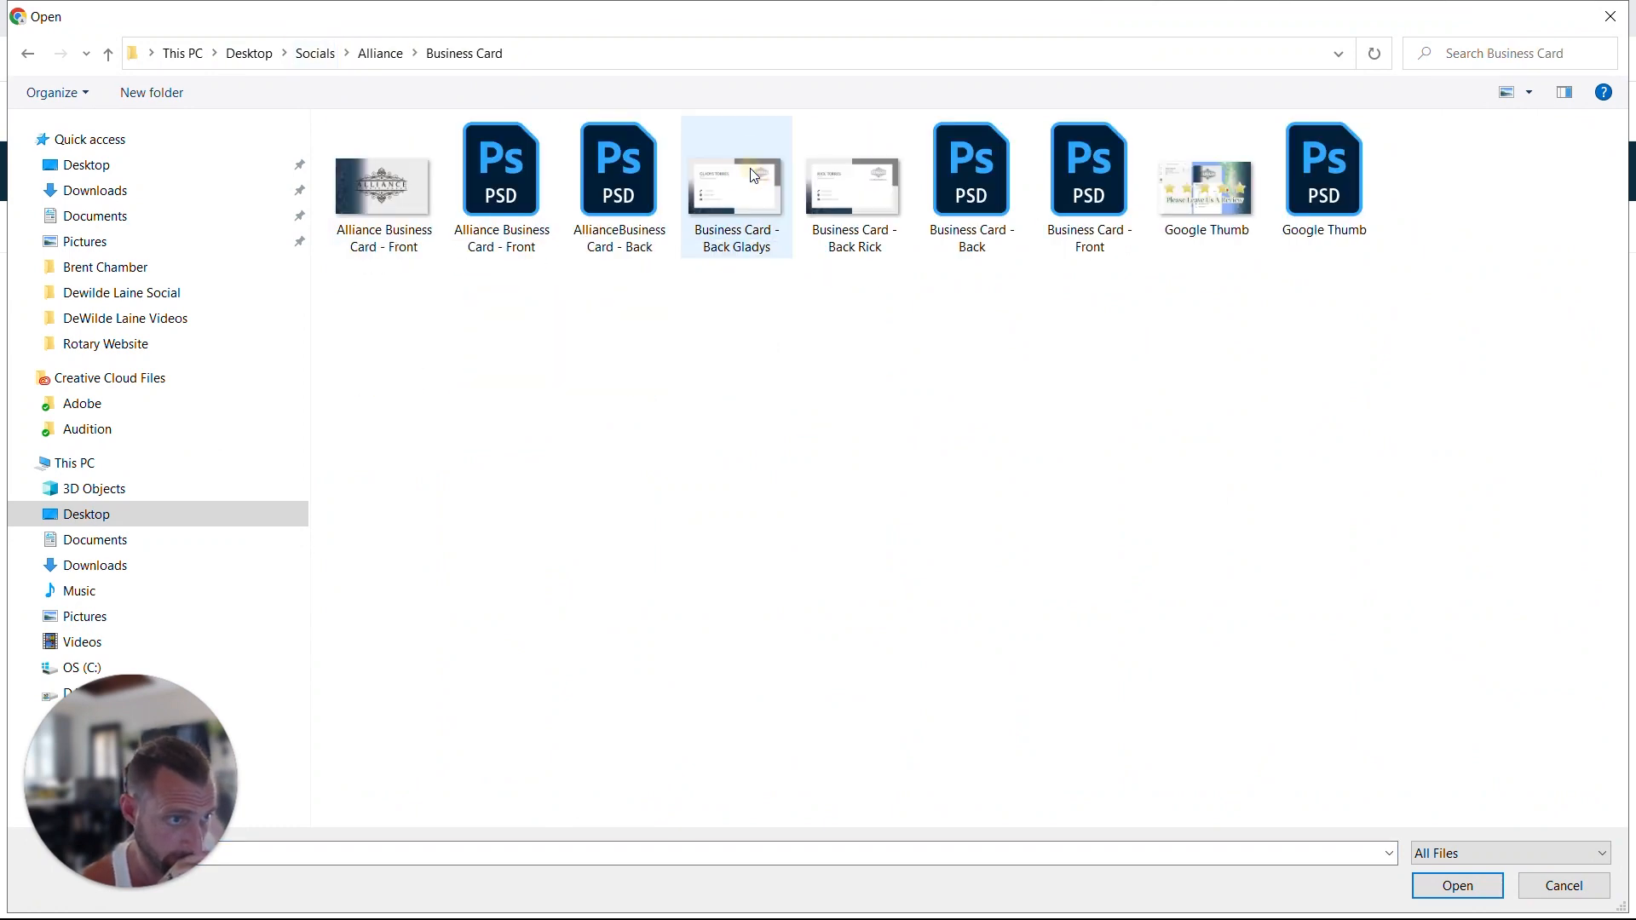
{"action": "double_click", "coordinate": [1214, 184]}
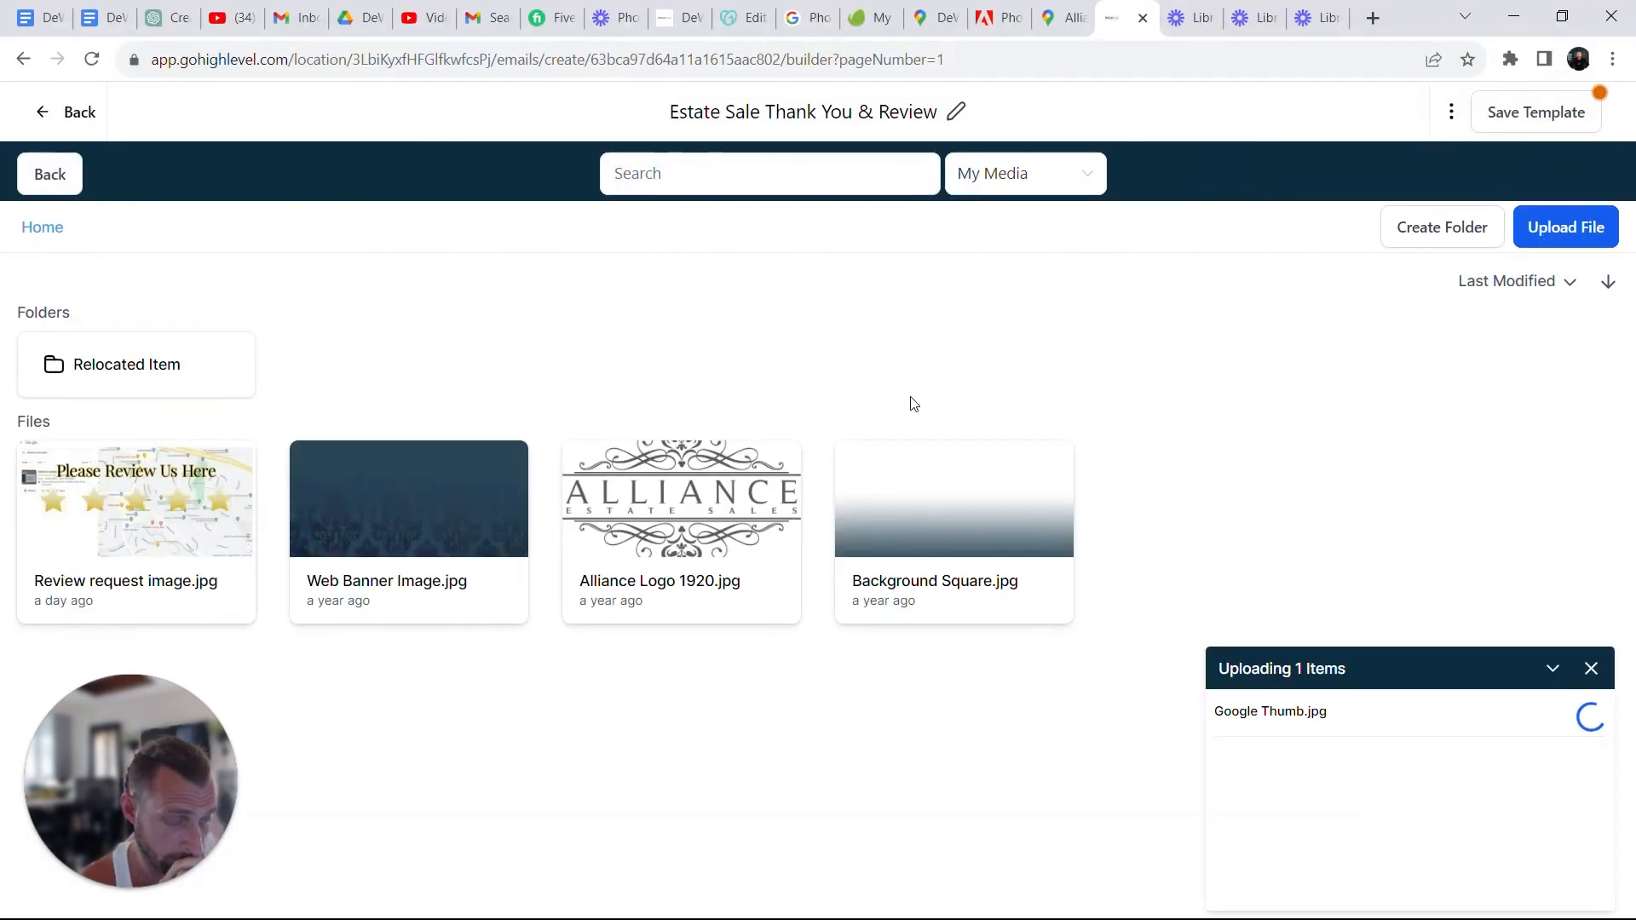
{"action": "left_click", "coordinate": [100, 471]}
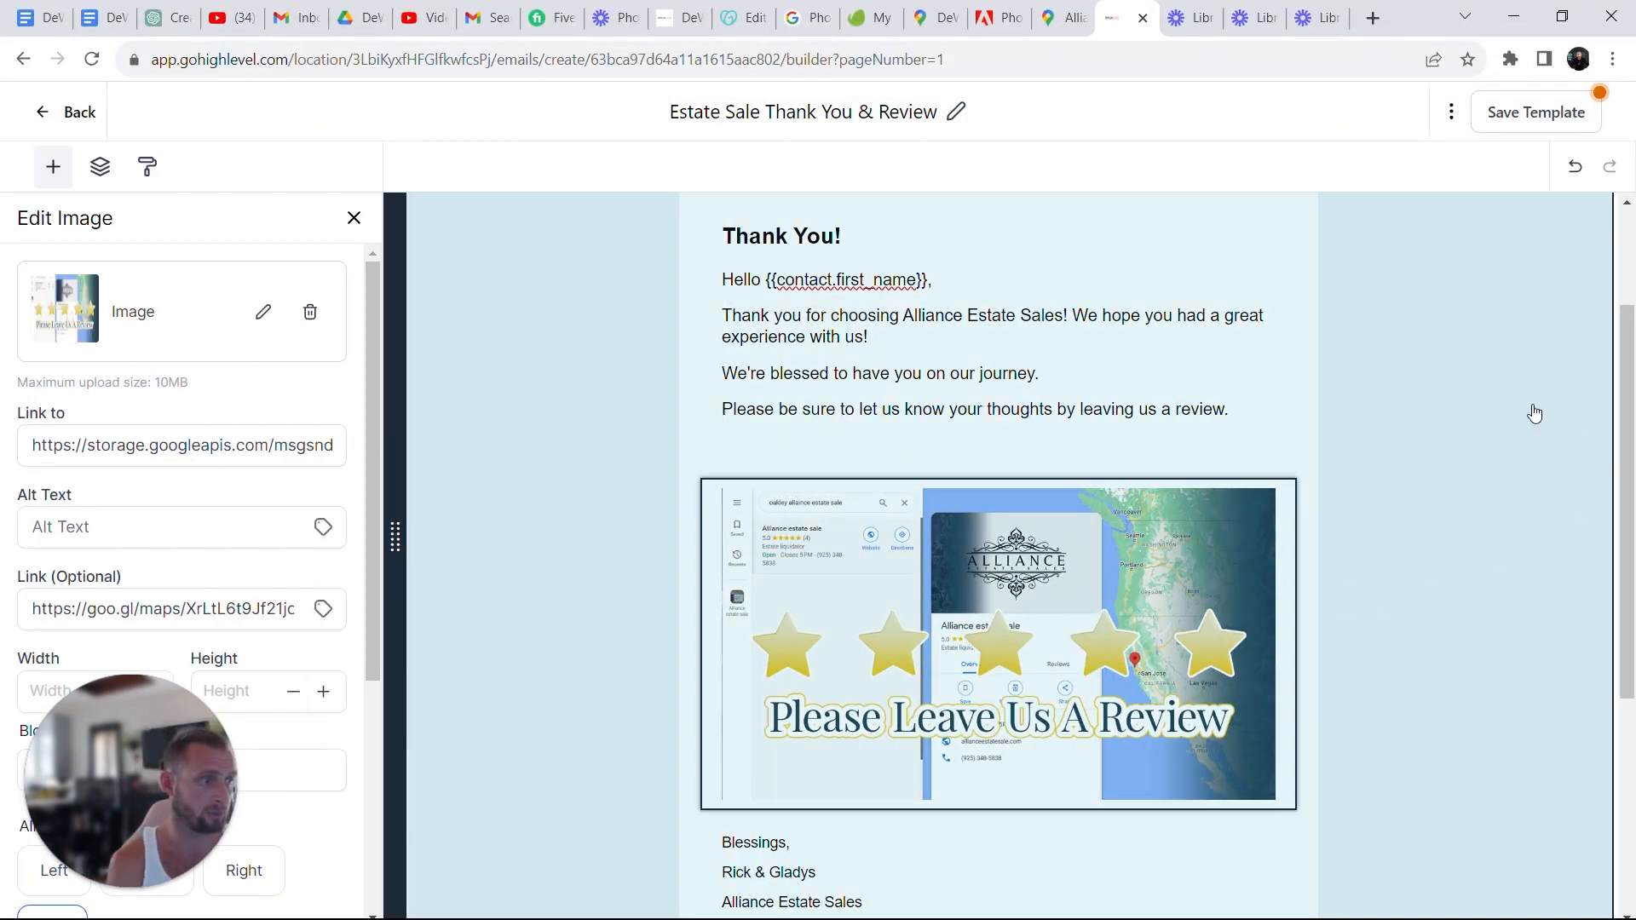
{"action": "scroll", "coordinate": [1495, 421], "scroll_direction": "up", "scroll_amount": 3}
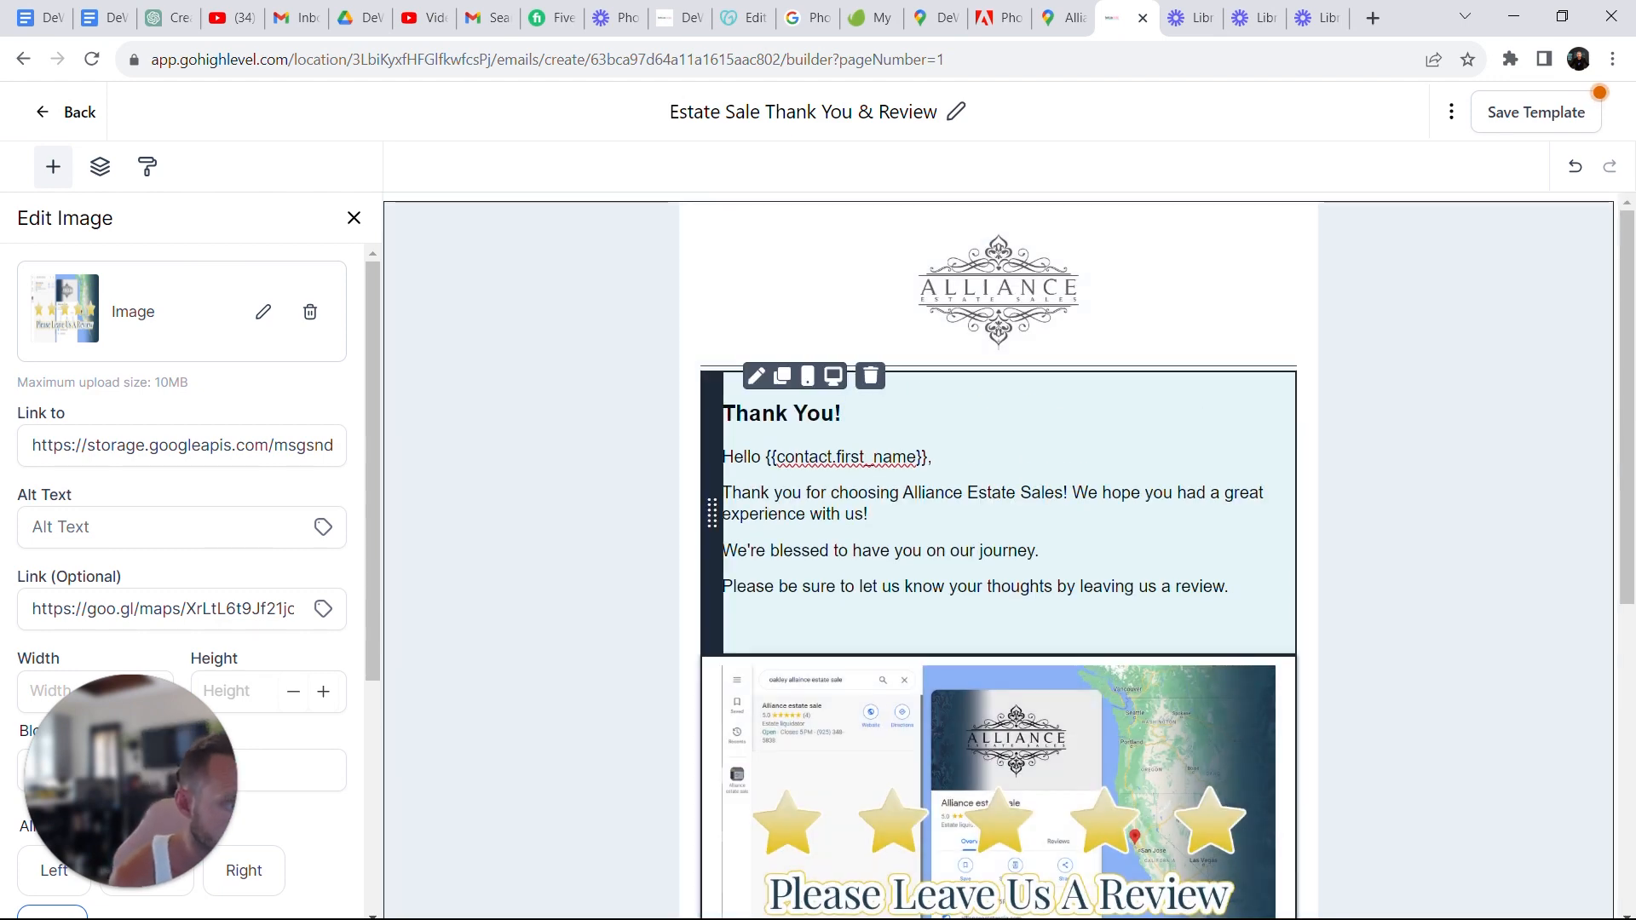
- Check the review image's placement and block settings, and save the Estate Sale Thank You & Review email template
{"action": "scroll", "coordinate": [1165, 555], "scroll_direction": "down", "scroll_amount": 2}
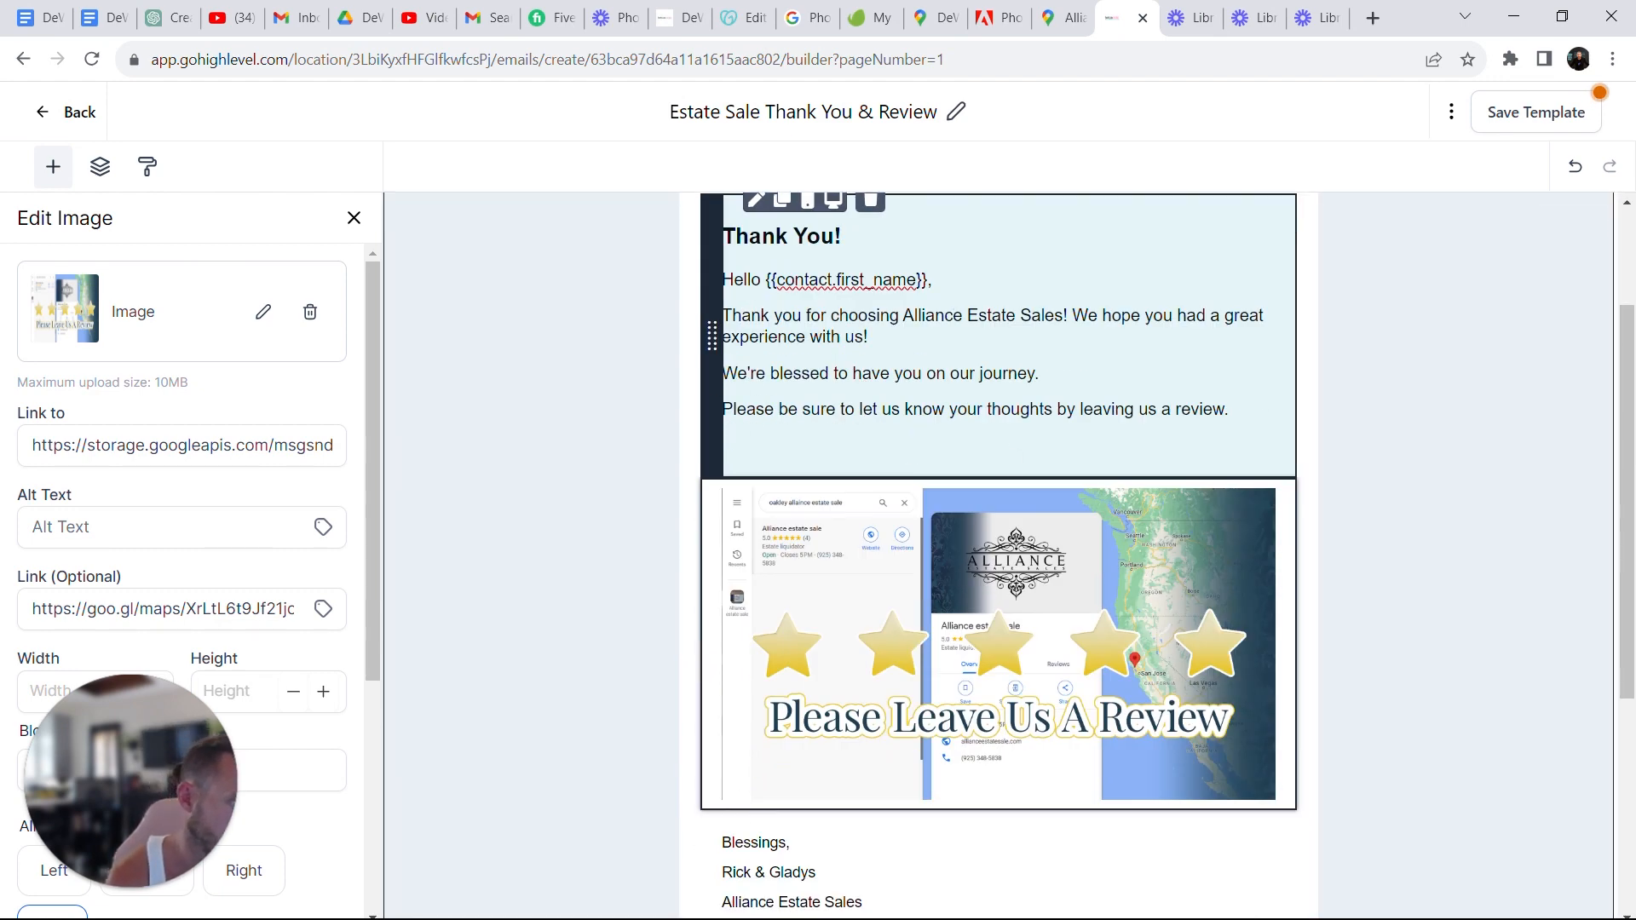
{"action": "scroll", "coordinate": [999, 554], "scroll_direction": "down", "scroll_amount": 2}
{"action": "scroll", "coordinate": [999, 554], "scroll_direction": "up", "scroll_amount": 2}
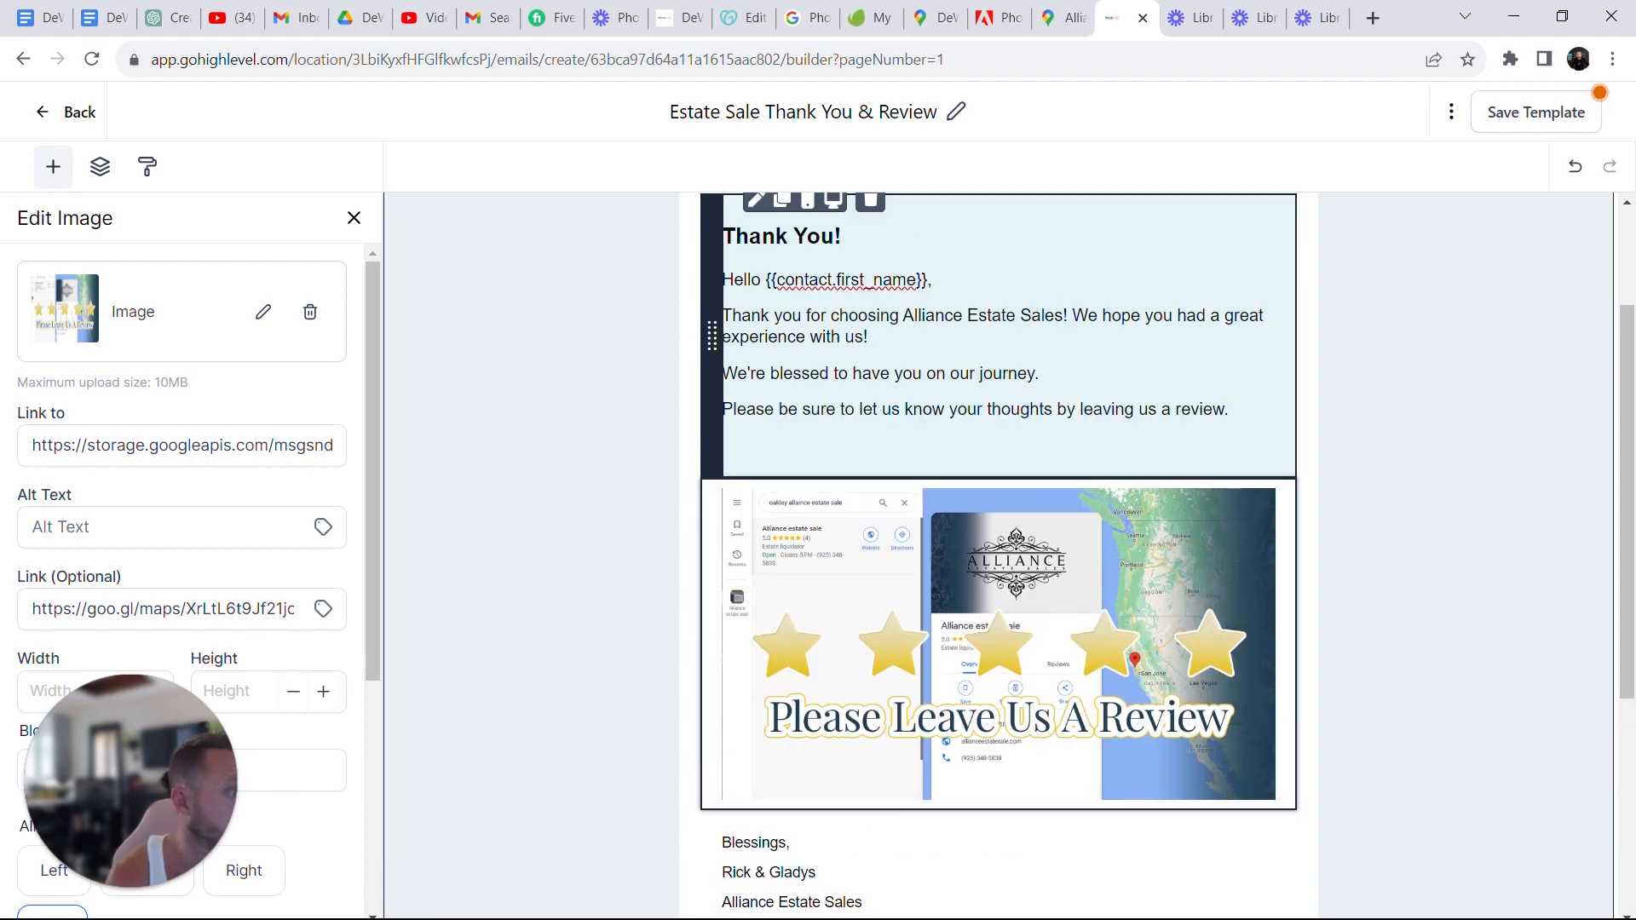
{"action": "scroll", "coordinate": [999, 469], "scroll_direction": "down", "scroll_amount": 4}
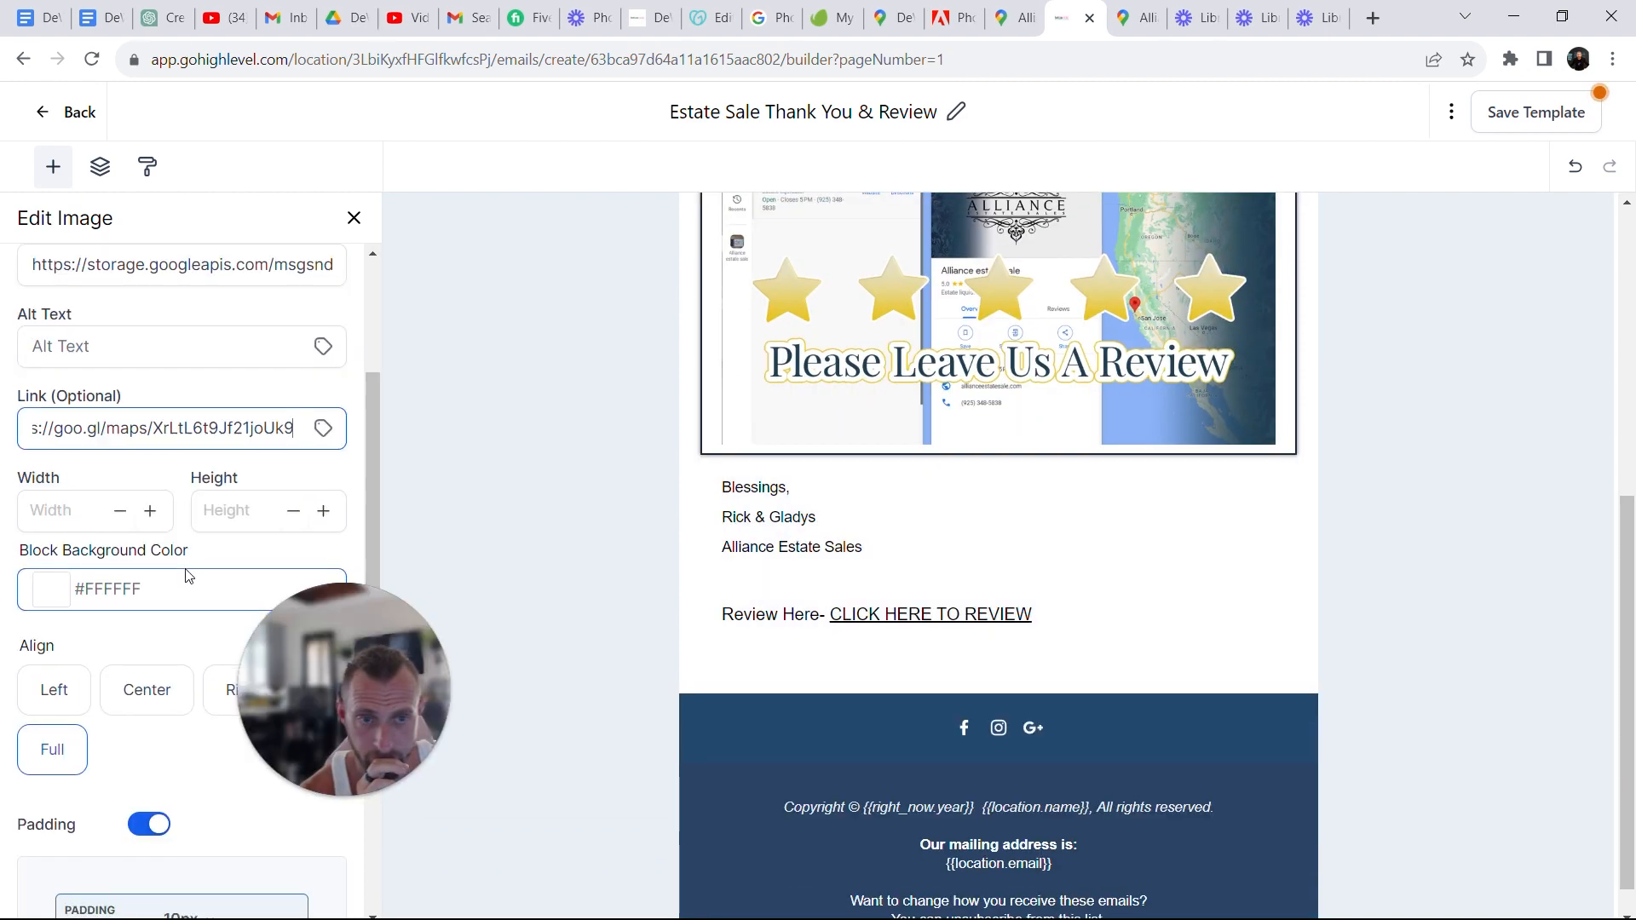
{"action": "scroll", "coordinate": [189, 576], "scroll_direction": "down", "scroll_amount": 2}
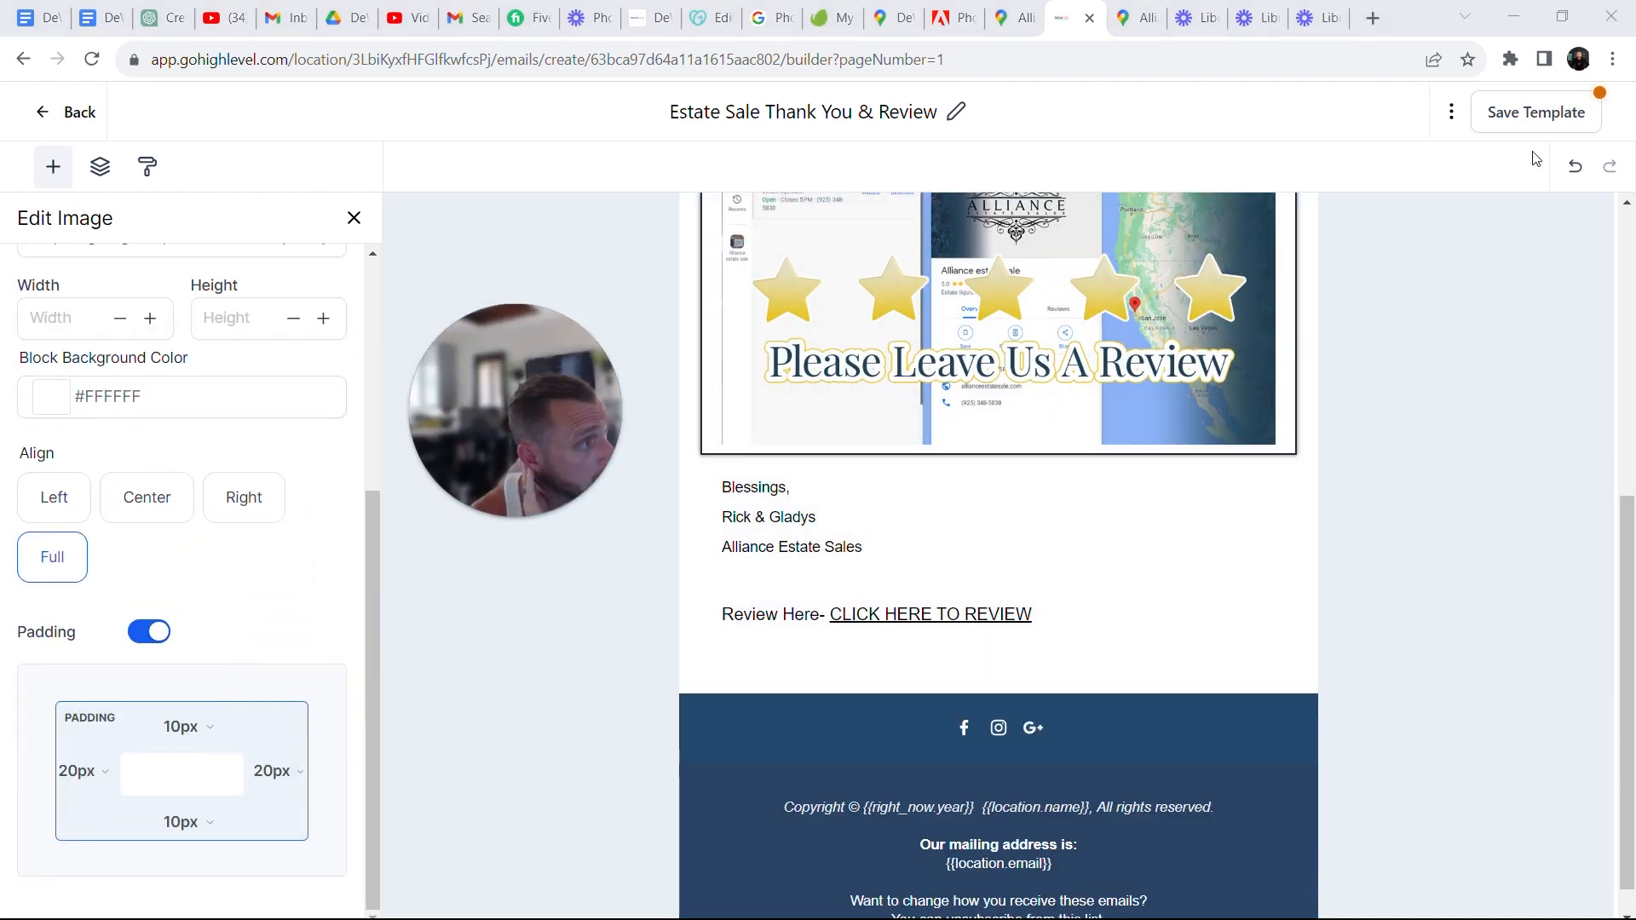
{"action": "left_click", "coordinate": [1530, 108]}
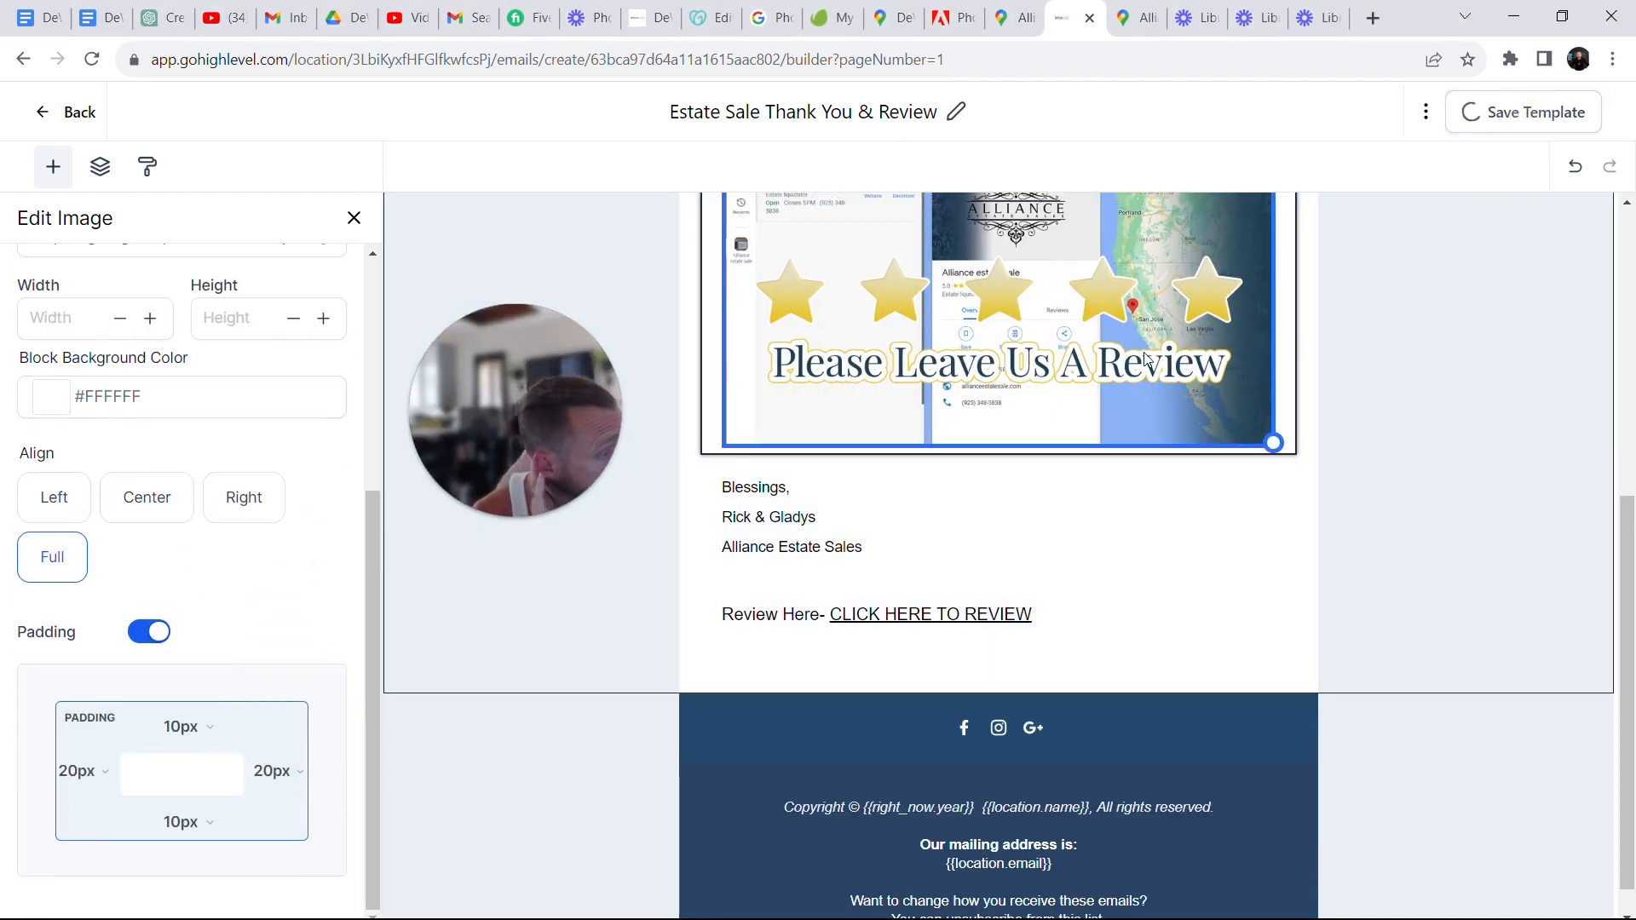
{"action": "scroll", "coordinate": [873, 481], "scroll_direction": "up", "scroll_amount": 4}
{"action": "mouse_move", "coordinate": [507, 521]}
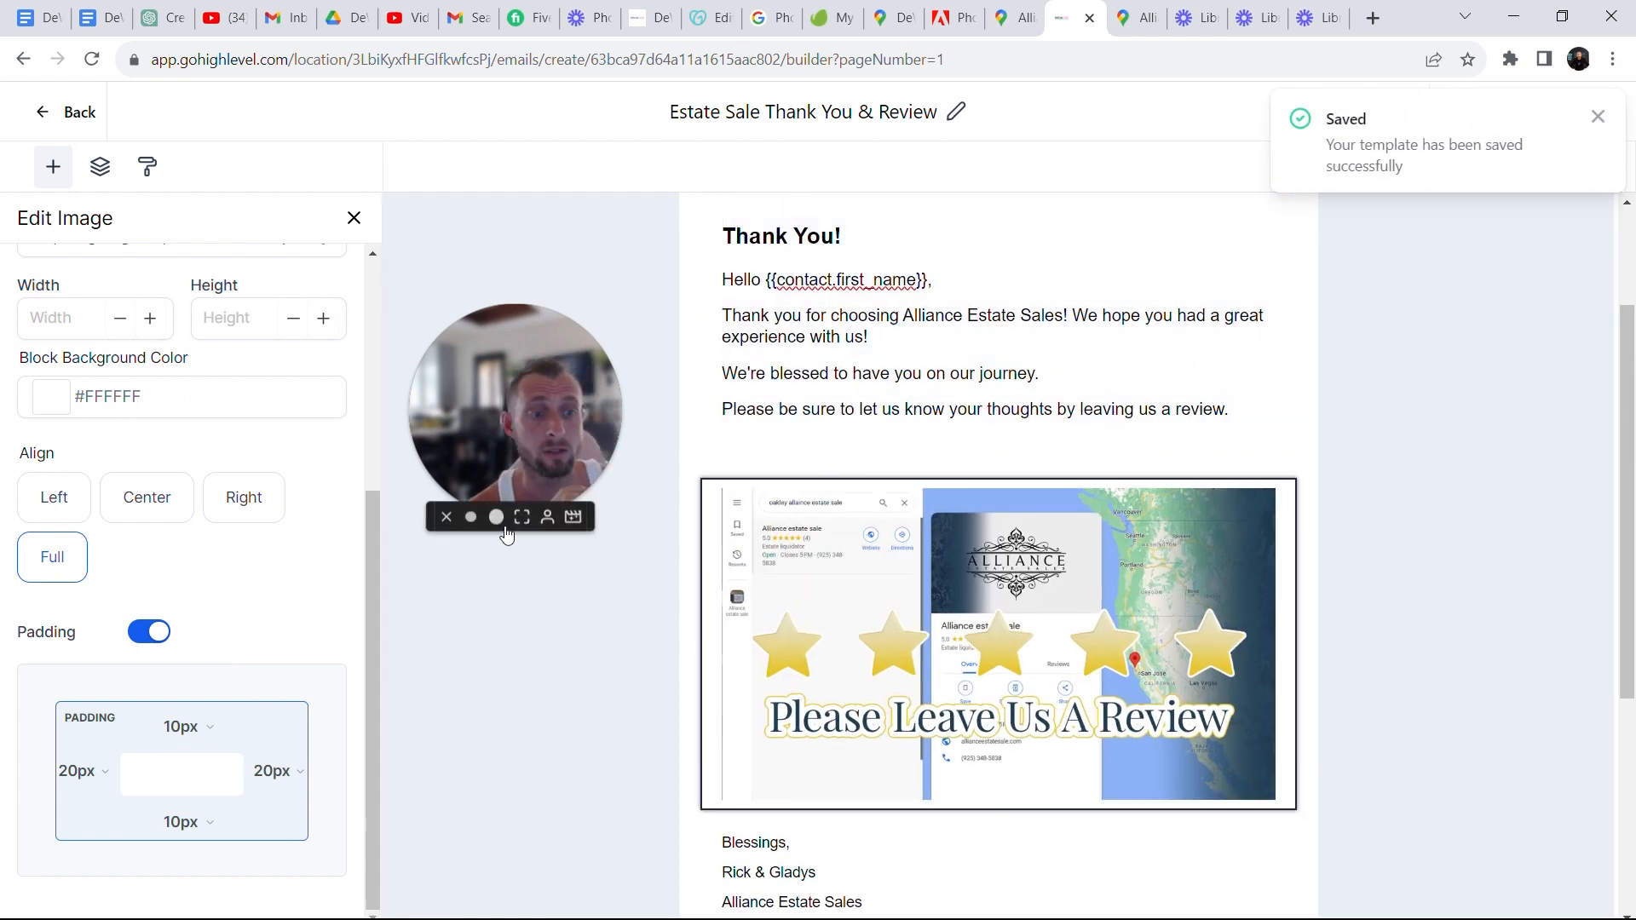
{"action": "left_click", "coordinate": [522, 517]}
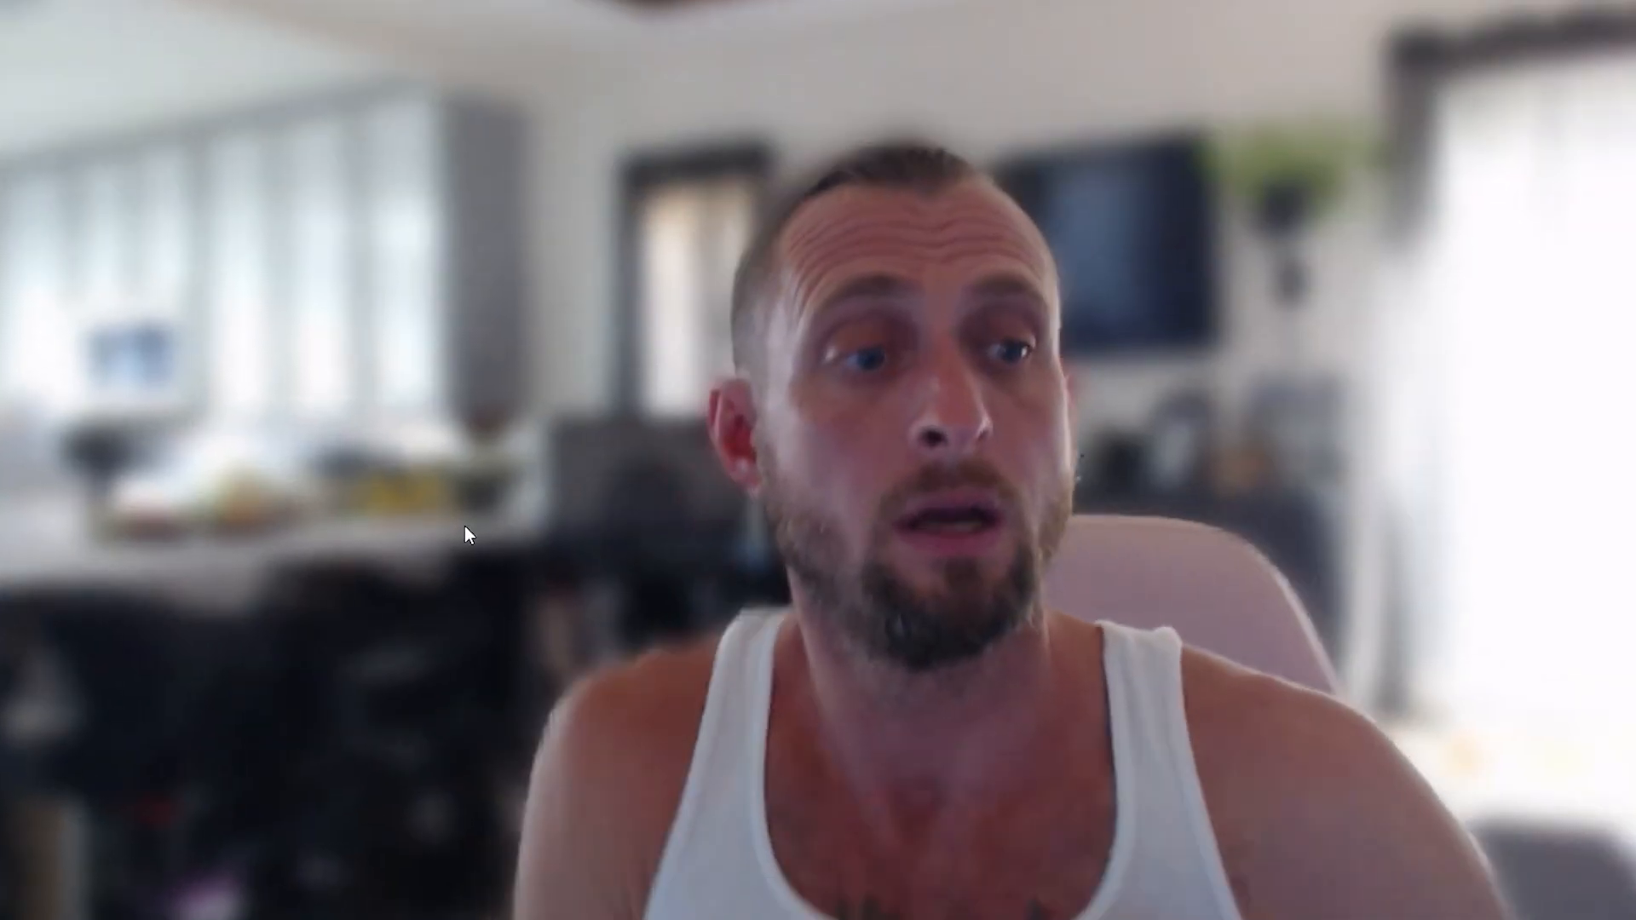